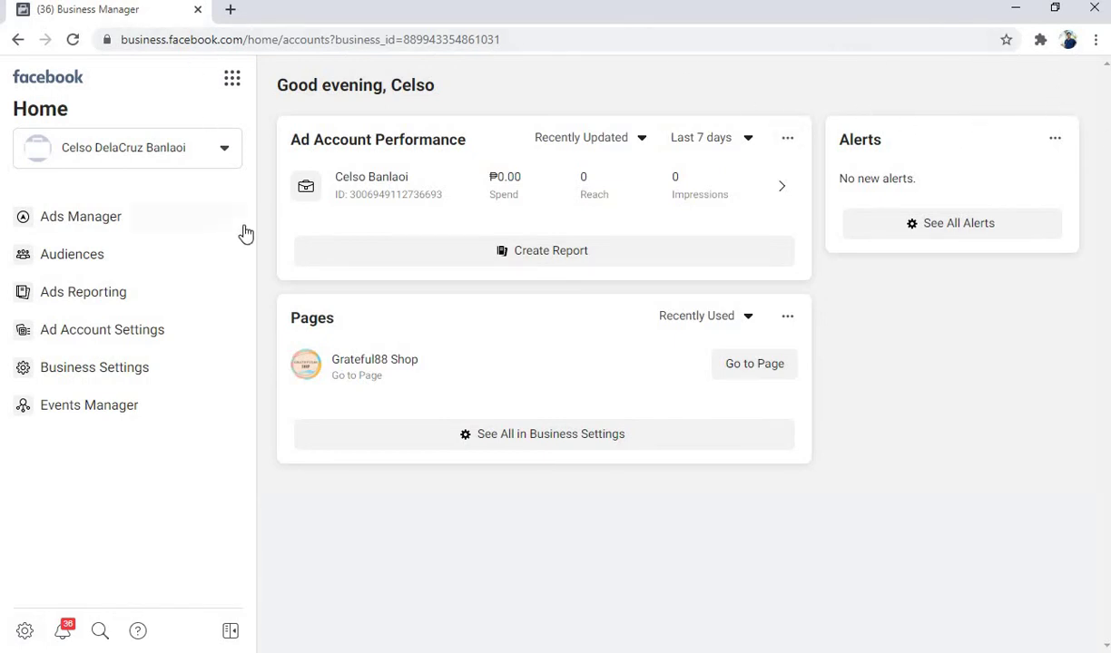
# Open Ads Manager for the business and dismiss the Additional Information notice about political advertising
pyautogui.click(232, 81)
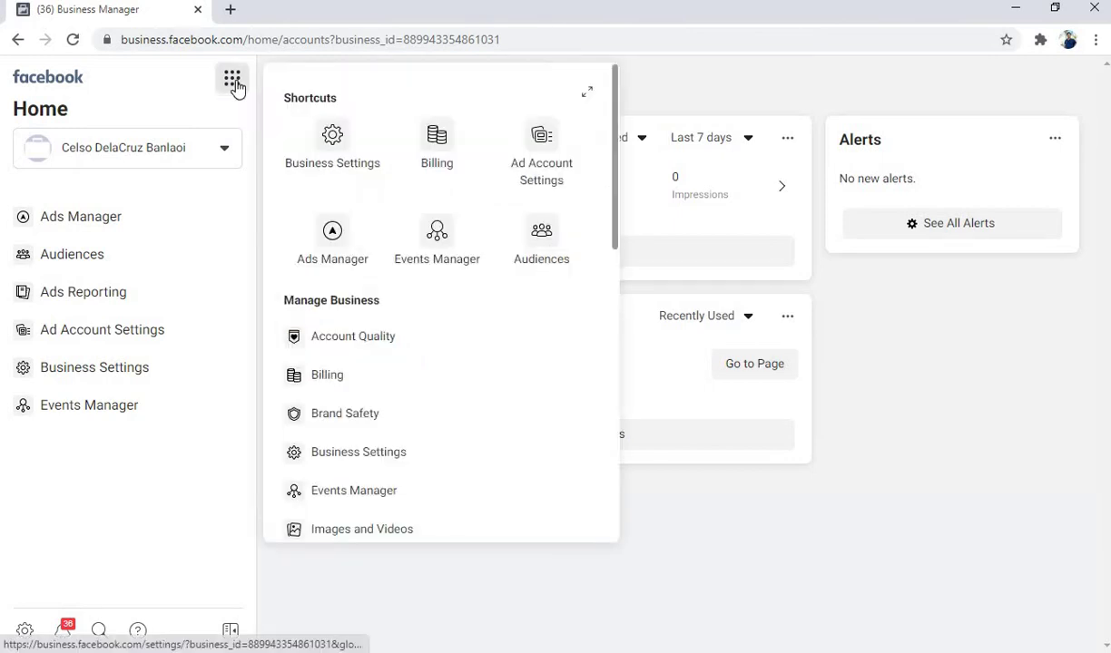
pyautogui.click(333, 232)
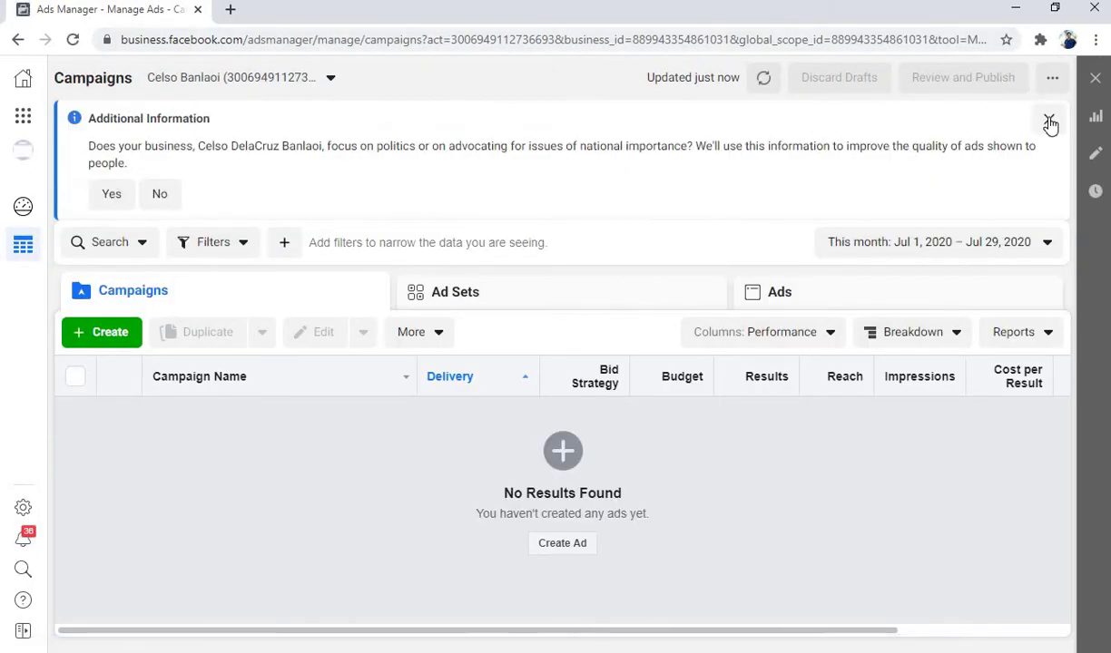
pyautogui.click(1048, 119)
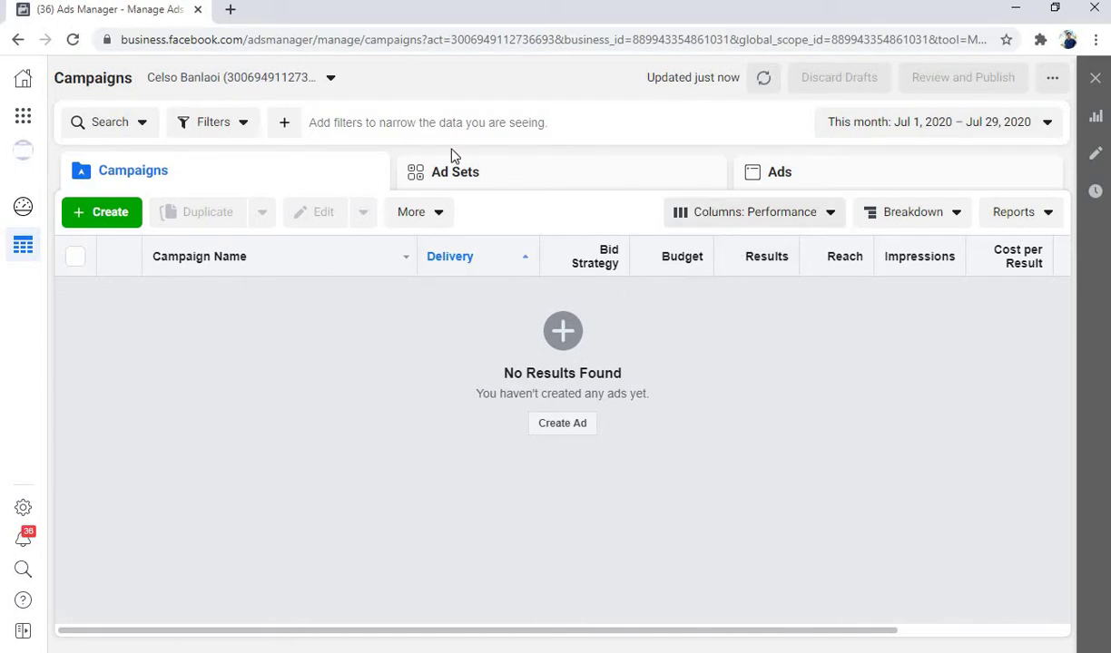
# Switch the campaign table to the saved "store performance" column preset
pyautogui.click(830, 214)
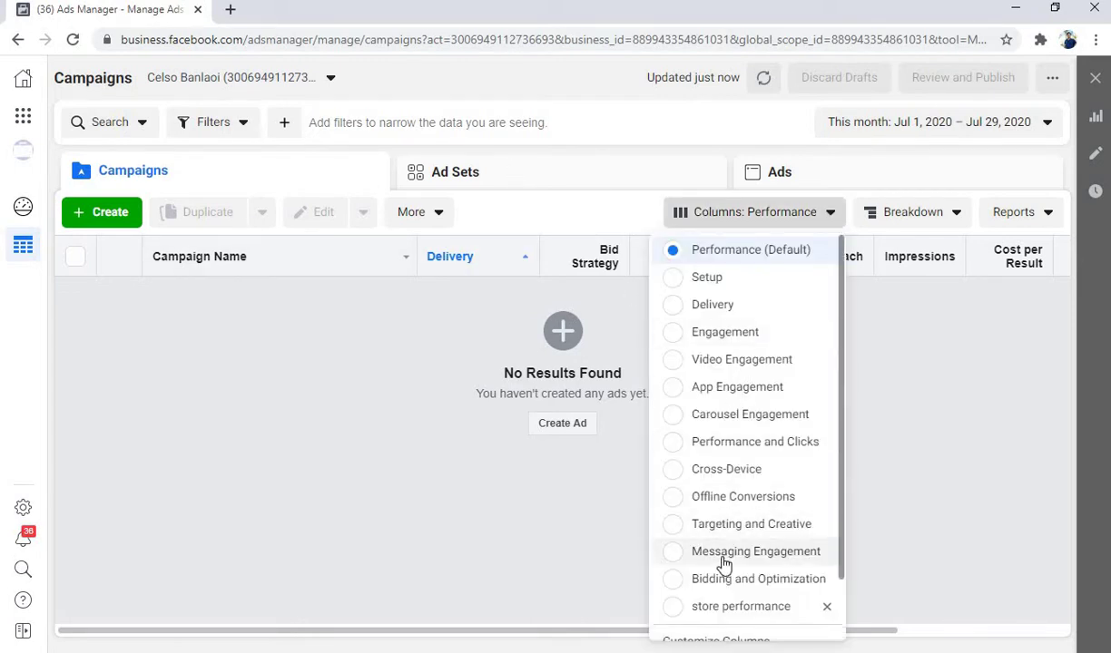
pyautogui.scroll(-2, 724, 564)
pyautogui.click(682, 534)
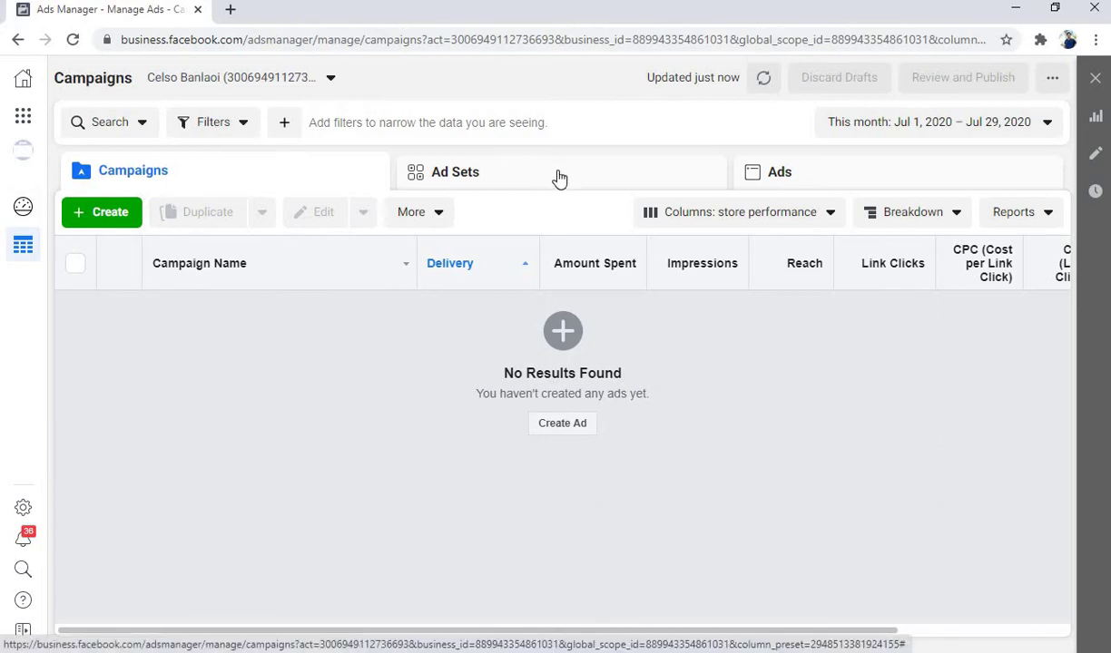
# Create a new campaign with the Messages objective
pyautogui.click(102, 216)
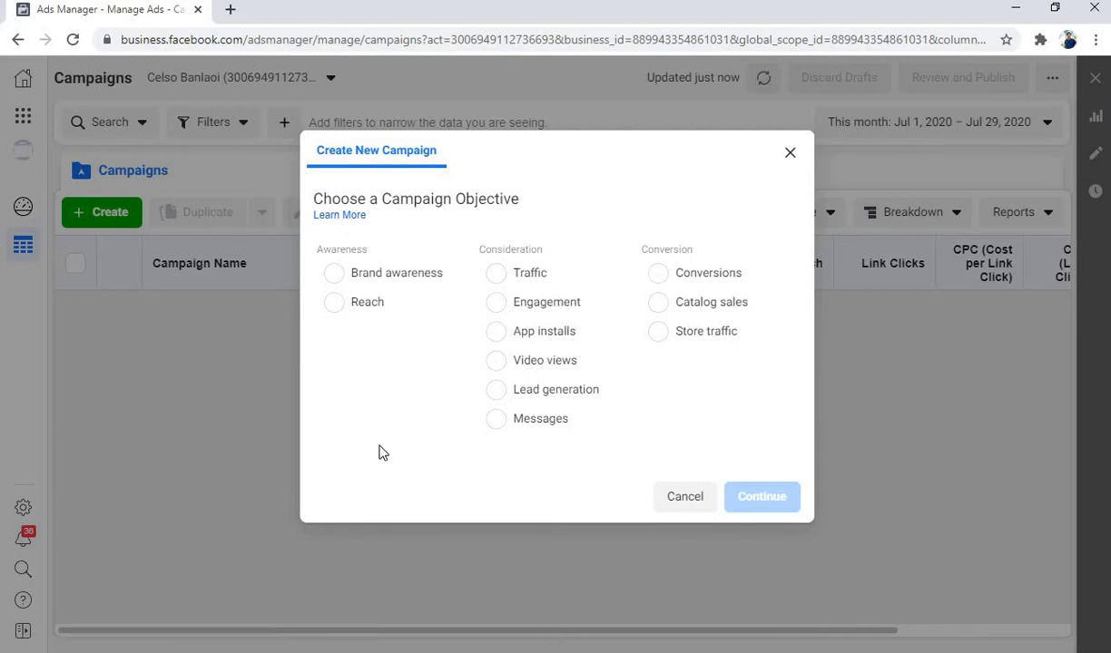
pyautogui.click(506, 429)
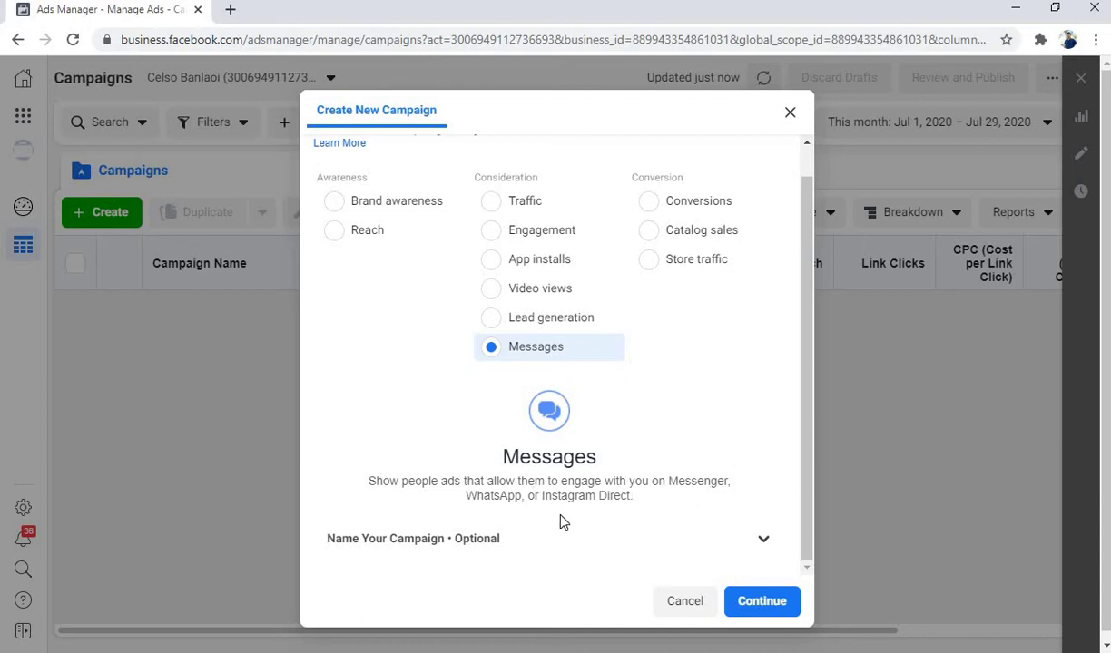
pyautogui.click(743, 595)
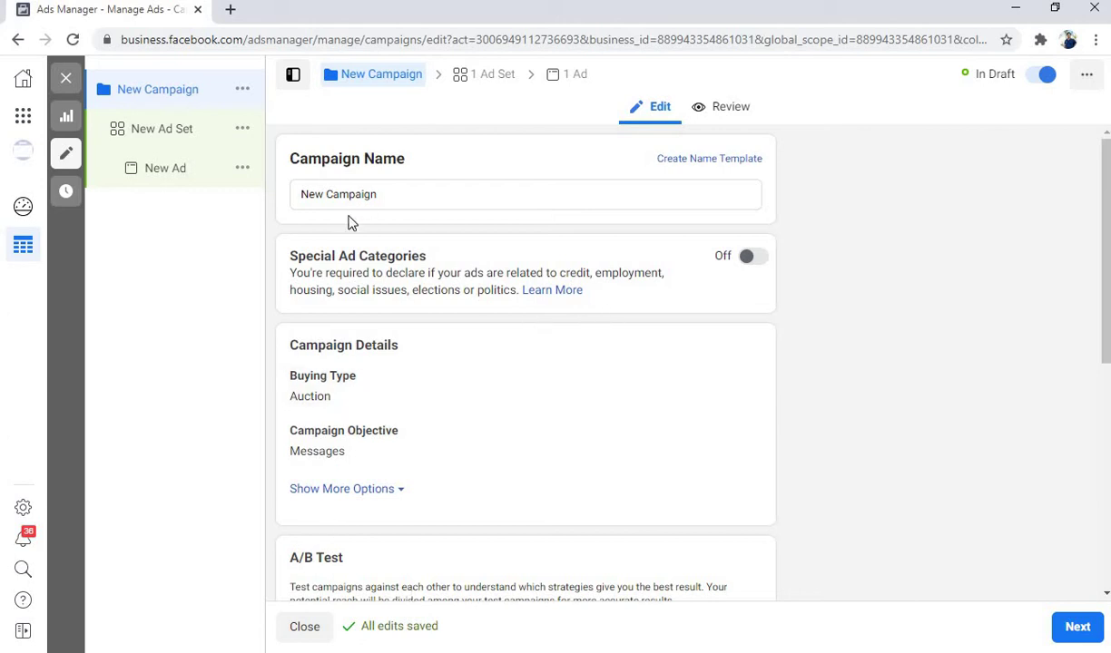
# Rename the campaign as "Grateful88 || Combo B Soap"
pyautogui.click(426, 189)
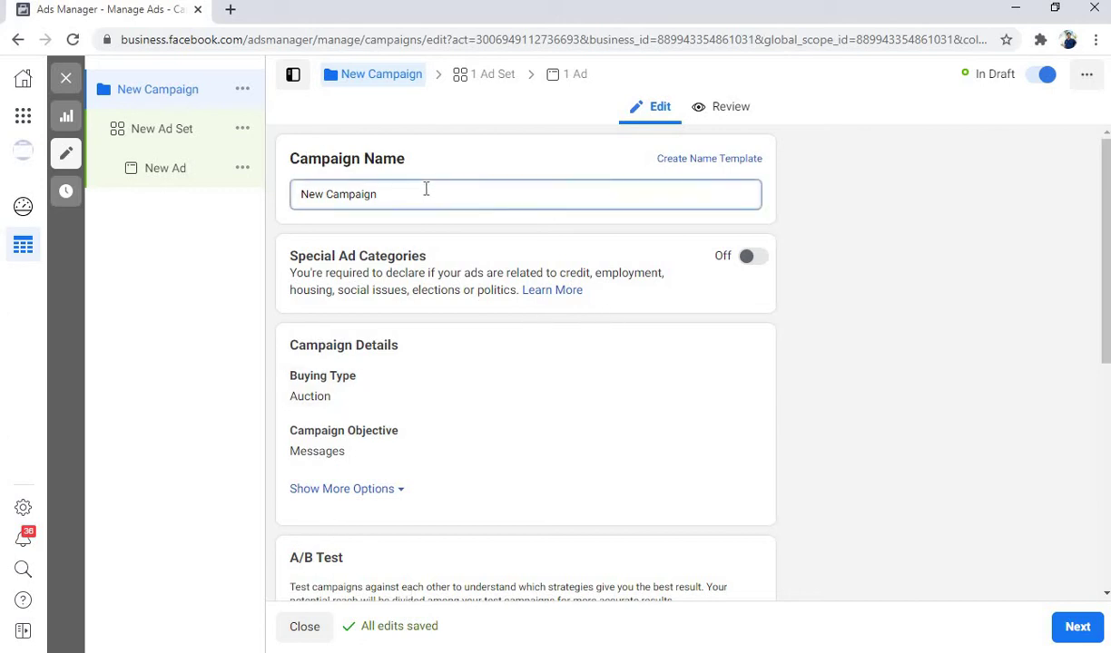
pyautogui.press('BackSpace')
pyautogui.press('BackSpace')
pyautogui.press('BackSpace')
pyautogui.press('BackSpace')
pyautogui.press('BackSpace')
pyautogui.press('BackSpace')
pyautogui.press('BackSpace')
pyautogui.press('BackSpace')
pyautogui.press('BackSpace')
pyautogui.press('BackSpace')
pyautogui.press('BackSpace')
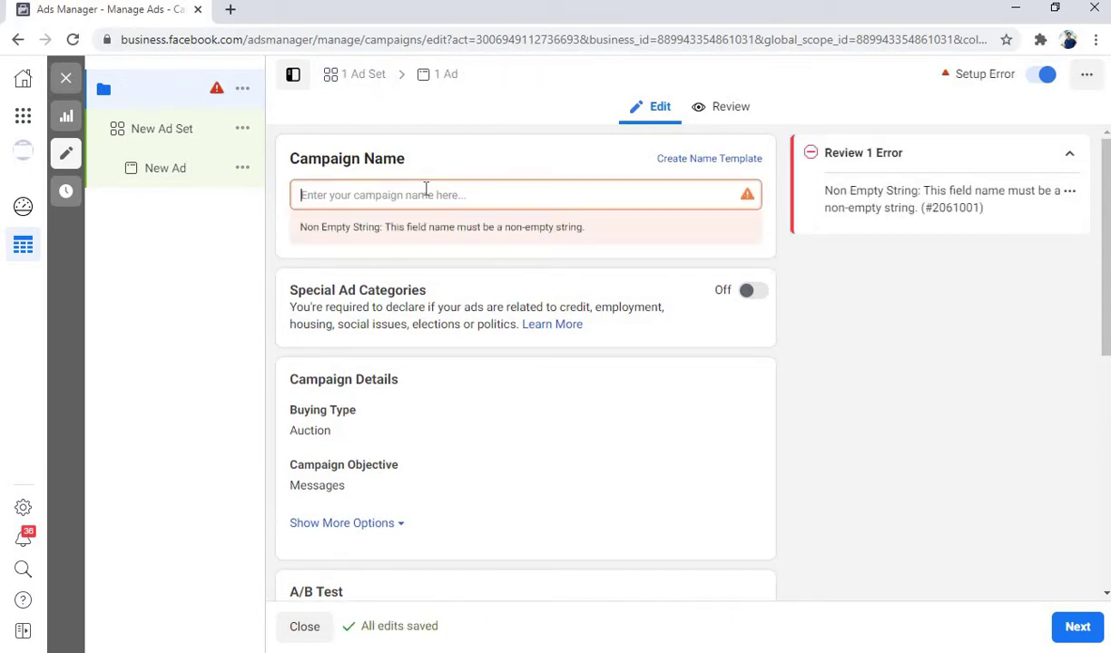
pyautogui.write('G')
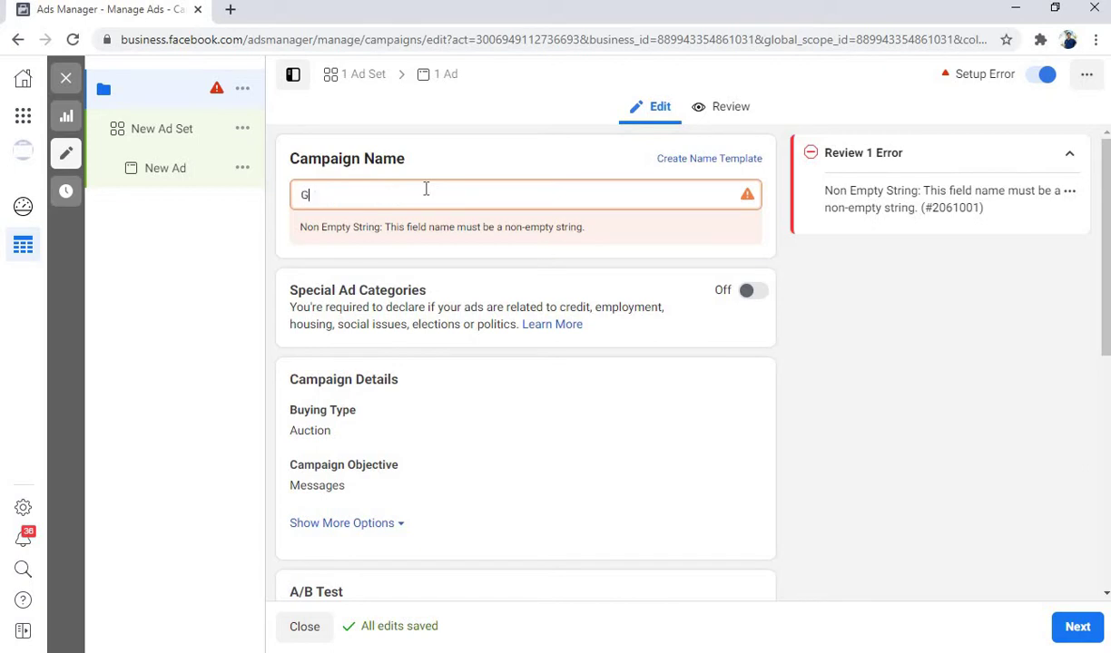
pyautogui.write('ratef')
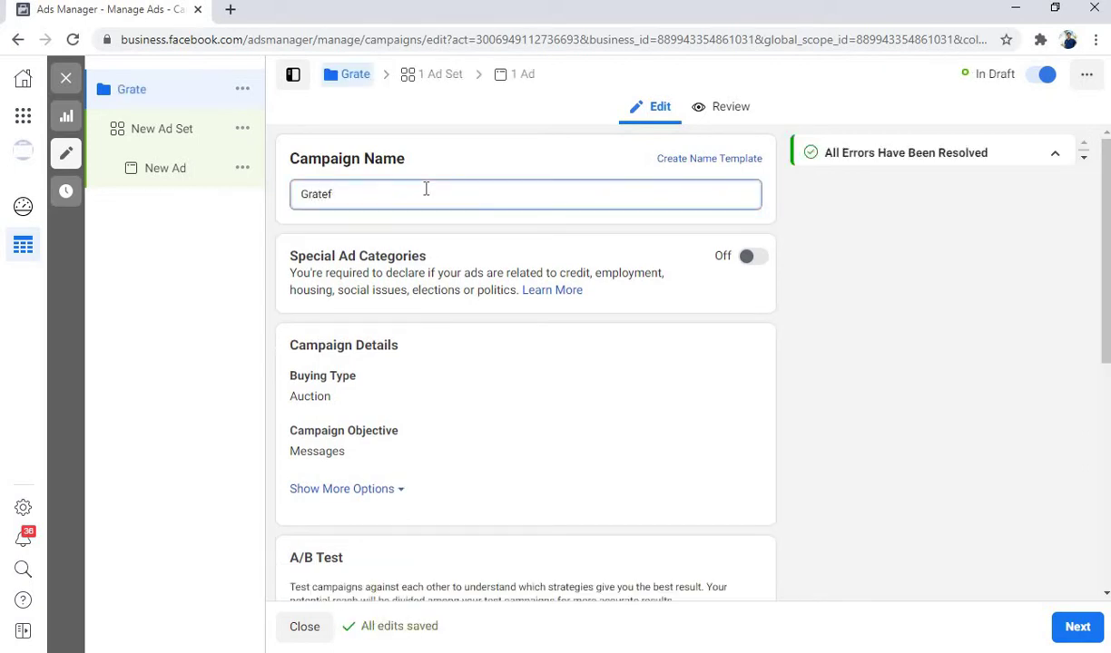
pyautogui.write('ill')
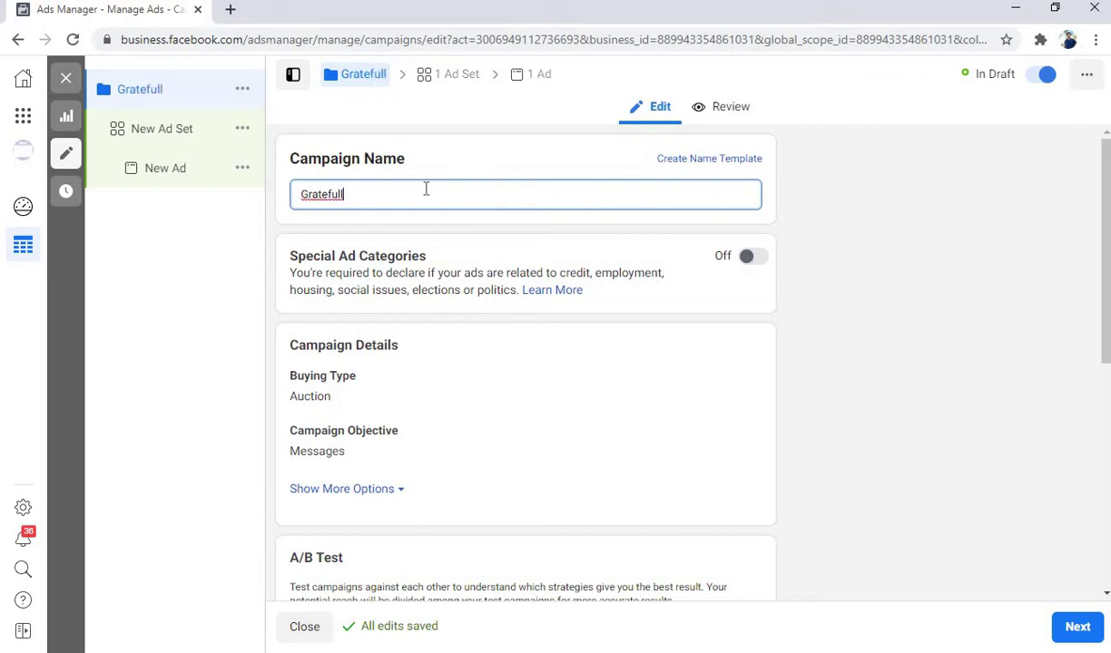
pyautogui.press('BackSpace')
pyautogui.write('88 ||')
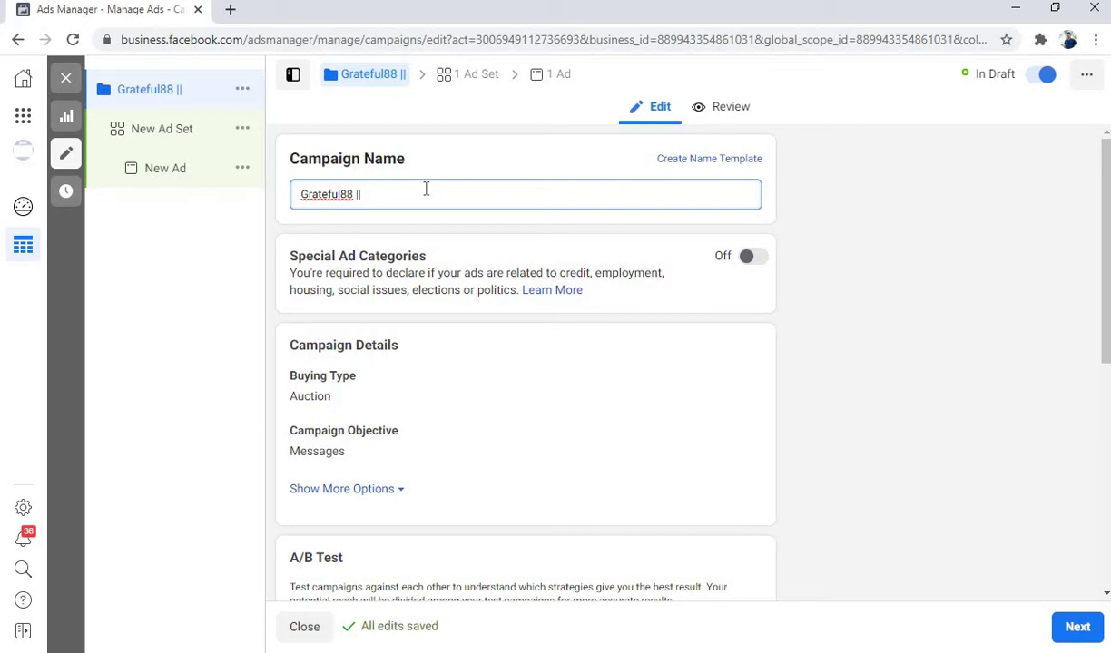
pyautogui.write('omb')
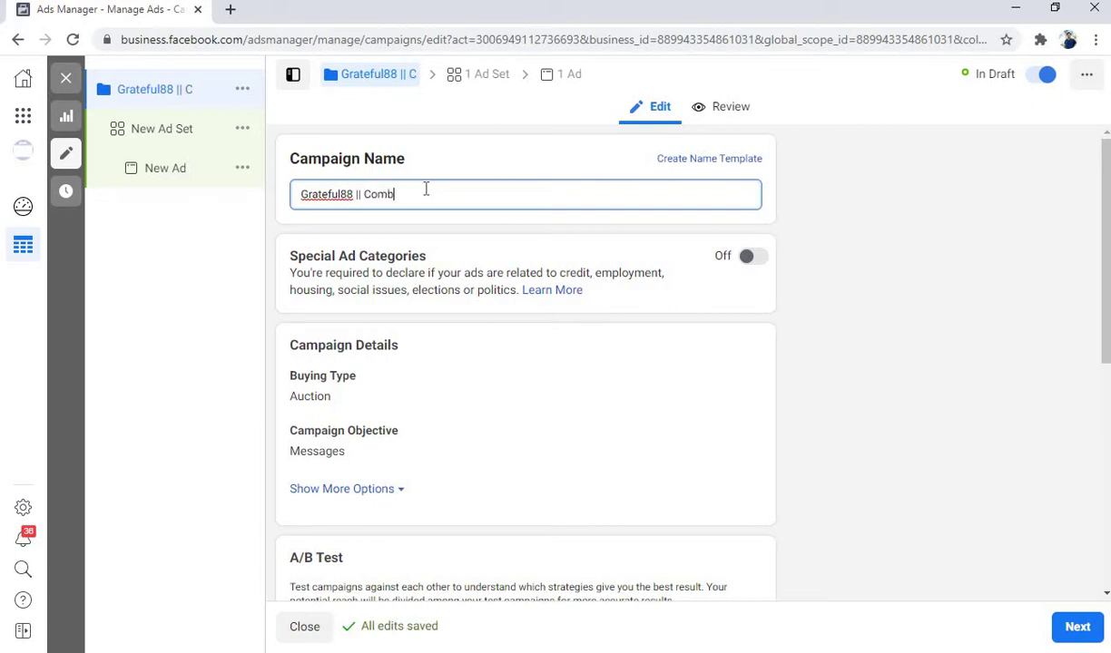
pyautogui.write('o B ')
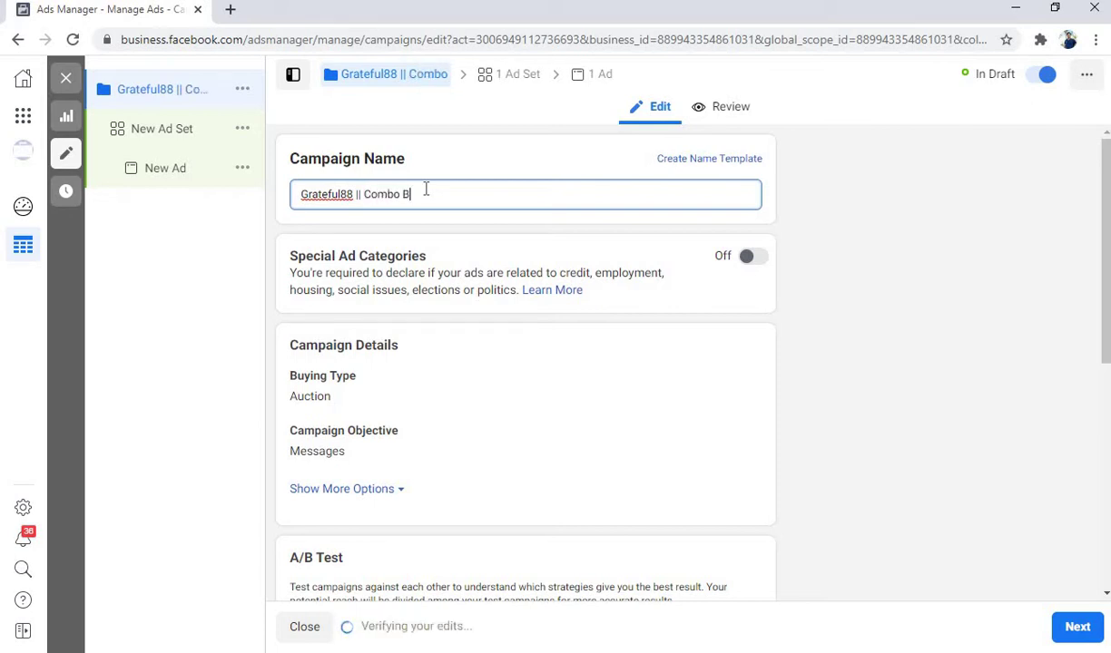
pyautogui.write('Soap')
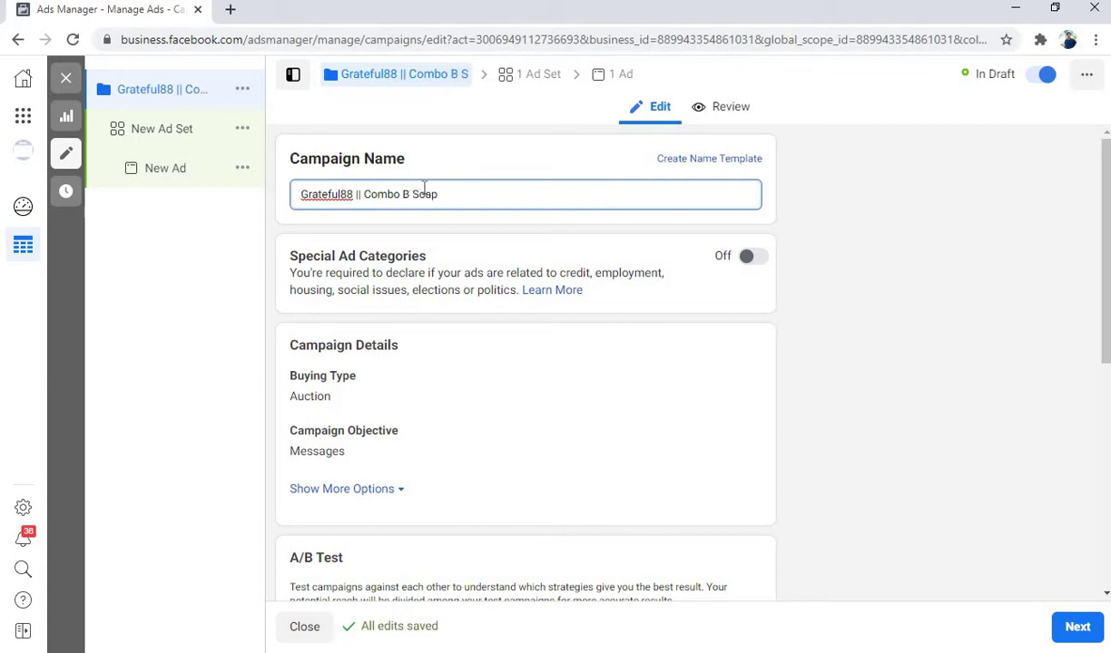
pyautogui.click(851, 218)
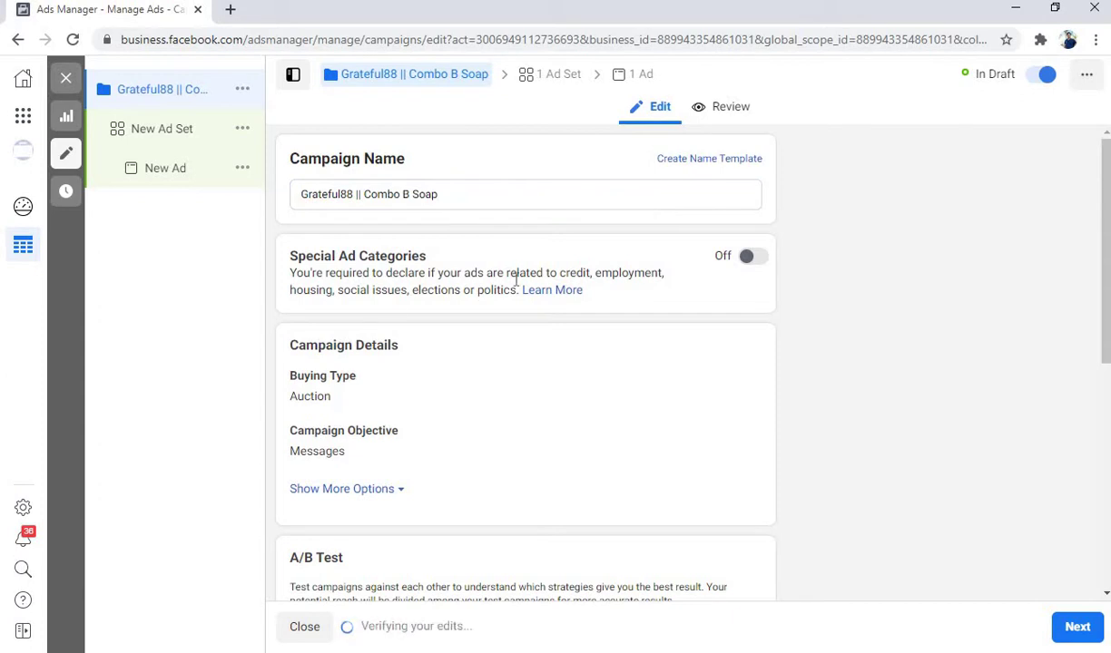
# Set the campaign's daily budget to ₱150.00 under Campaign Budget Optimization
pyautogui.scroll(-2, 526, 343)
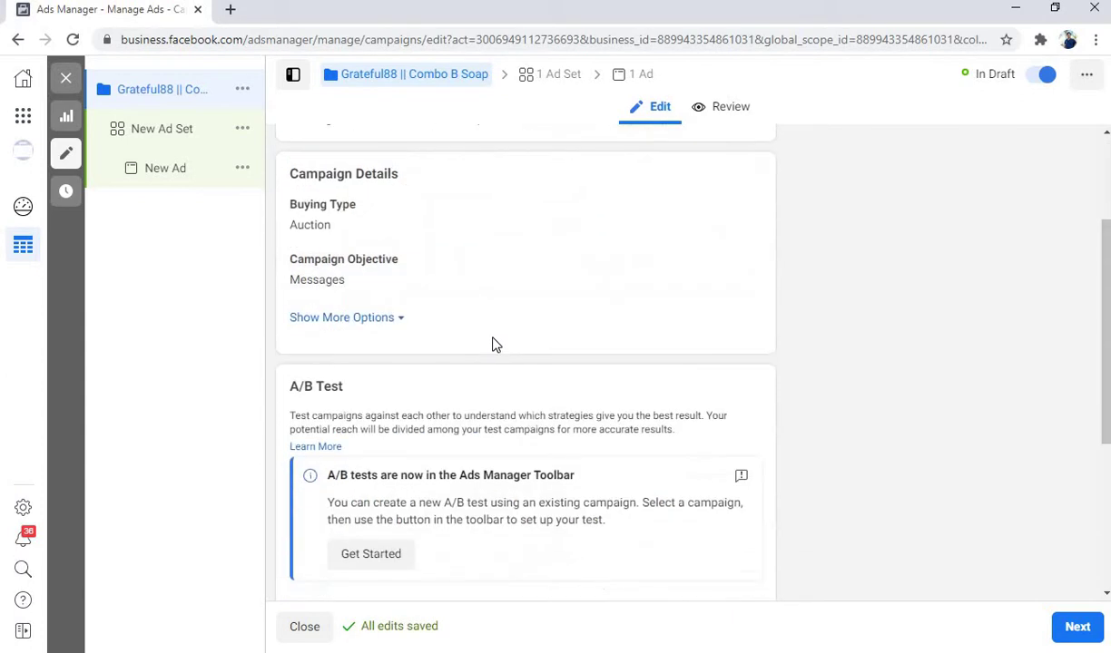
pyautogui.scroll(-3, 368, 302)
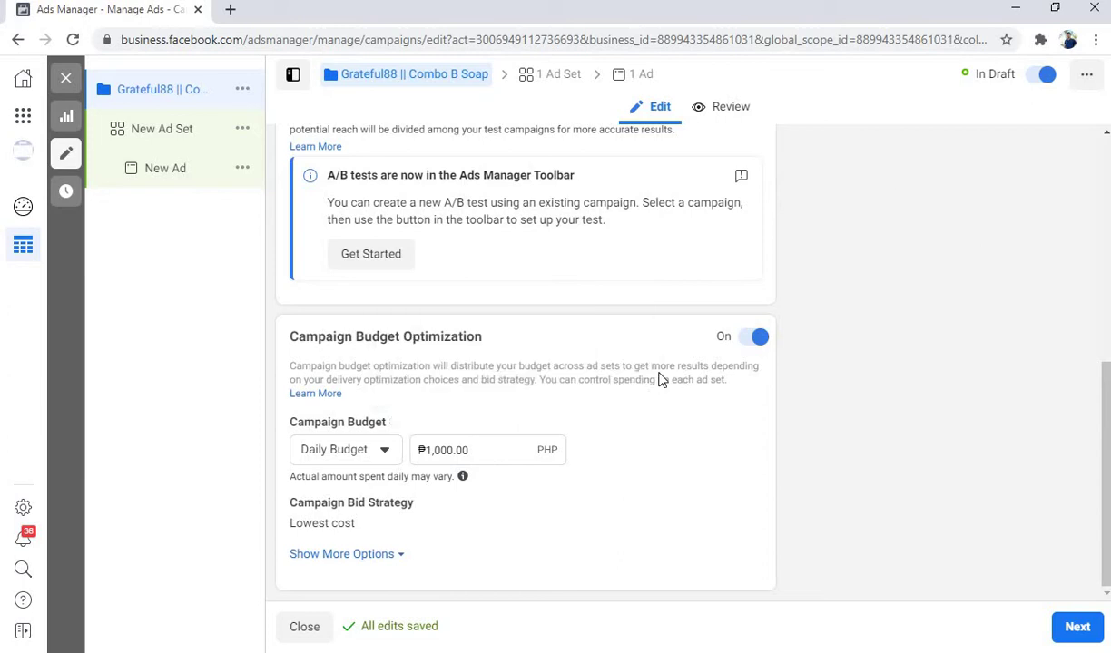
pyautogui.click(454, 450)
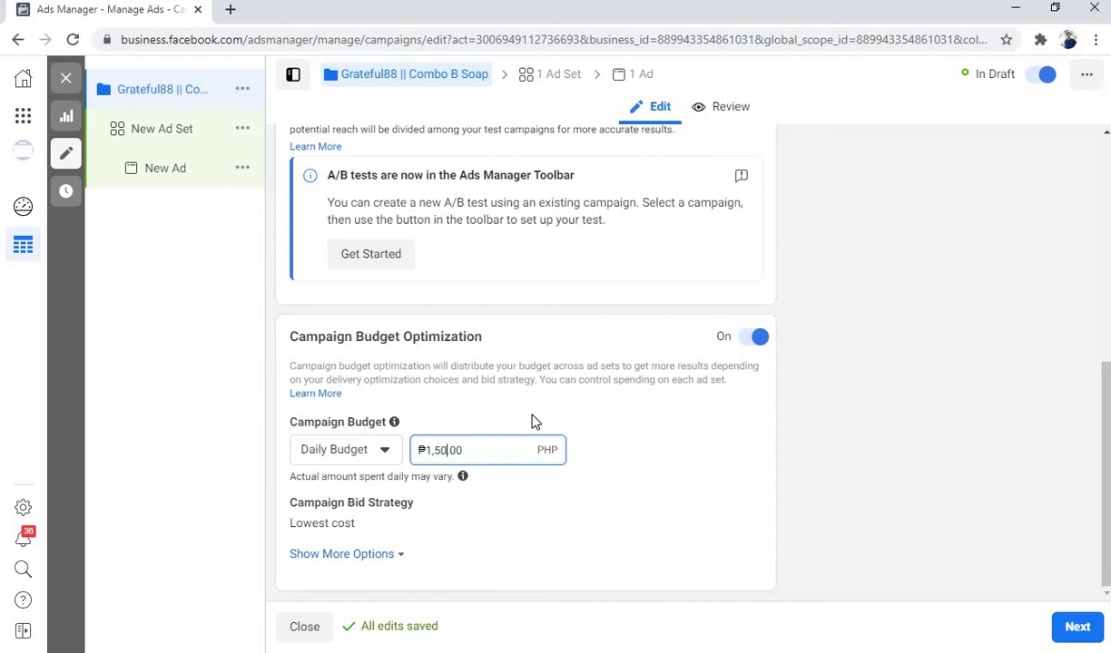
pyautogui.press('BackSpace')
pyautogui.click(844, 414)
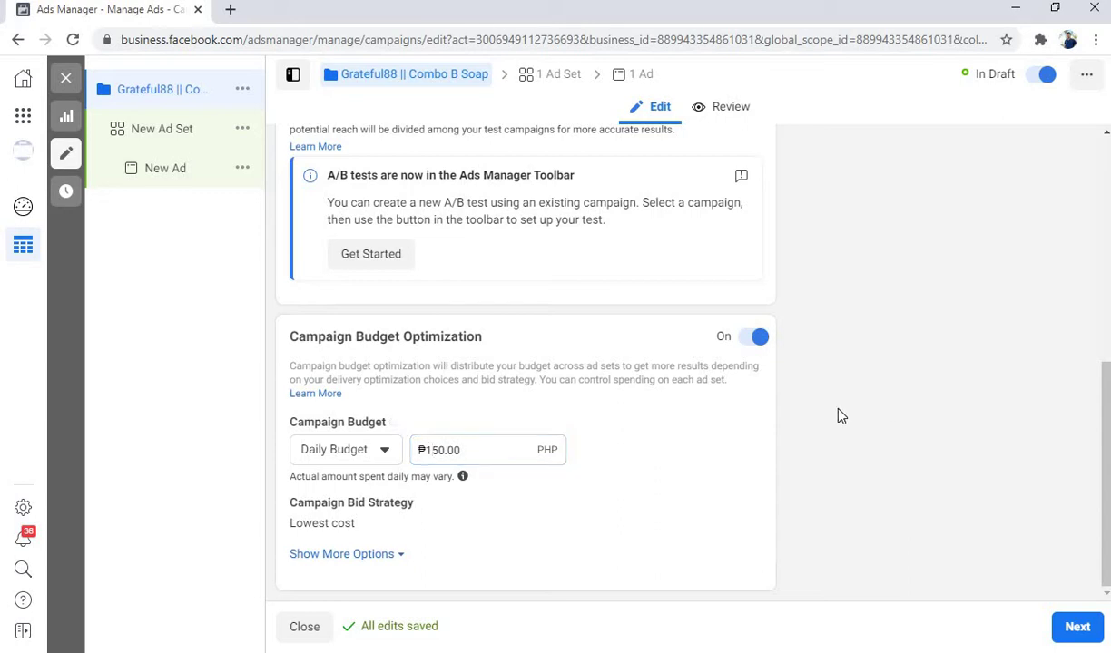
# Expand the additional campaign budget options and review the ad scheduling and remaining campaign settings
pyautogui.moveTo(464, 477)
pyautogui.click(399, 555)
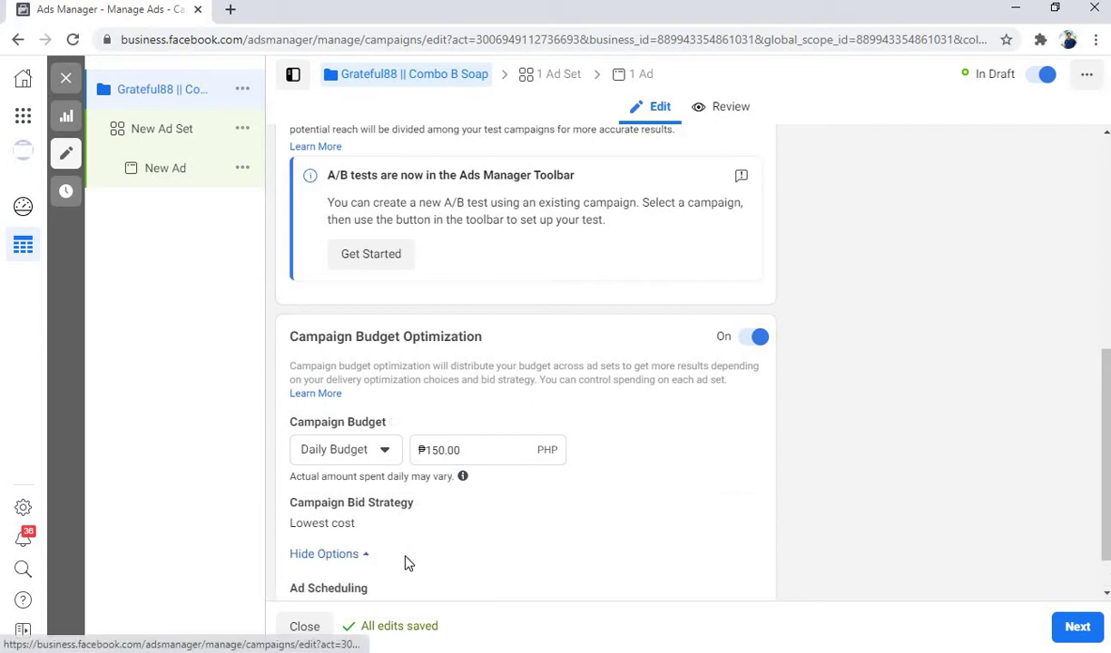
pyautogui.scroll(-1, 404, 554)
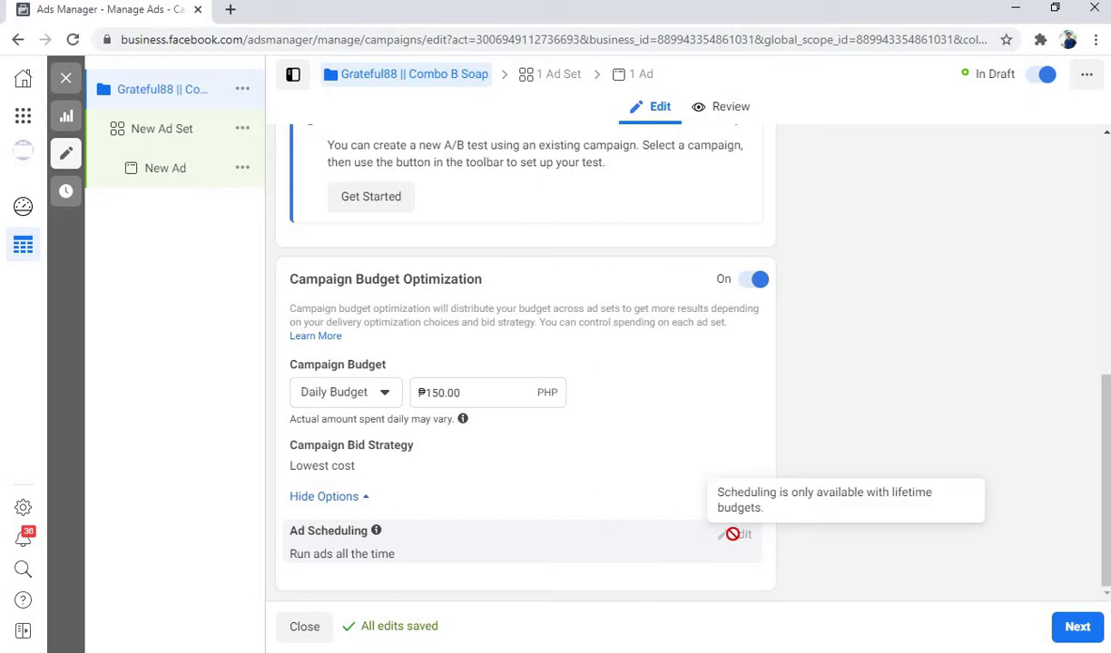
pyautogui.scroll(5, 528, 481)
pyautogui.scroll(1, 530, 481)
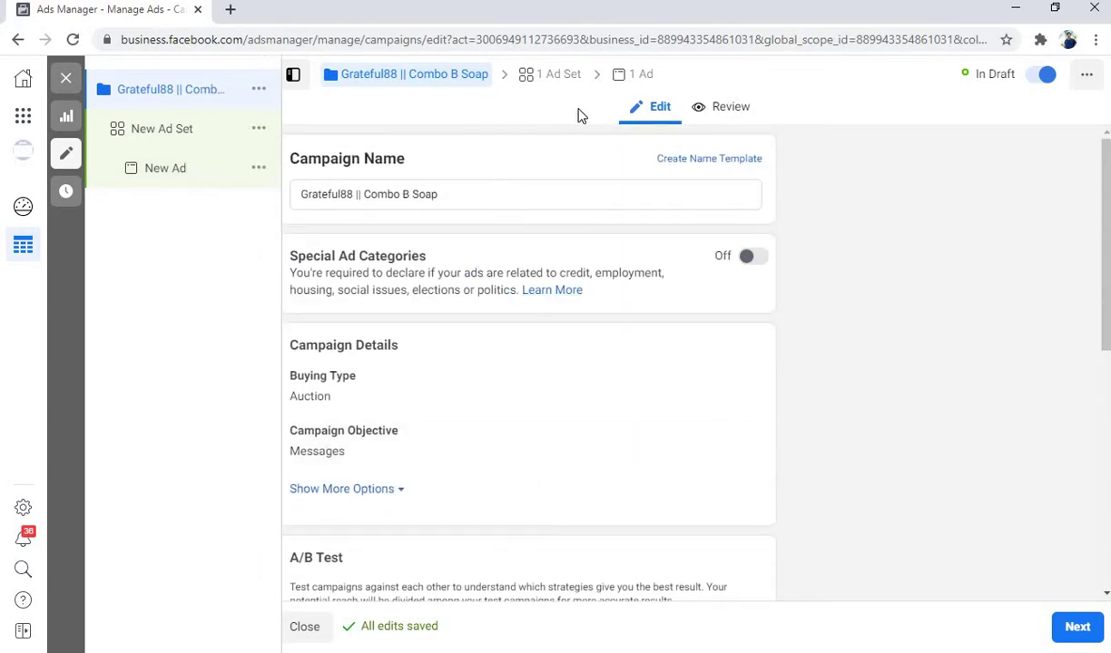
pyautogui.scroll(-6, 448, 376)
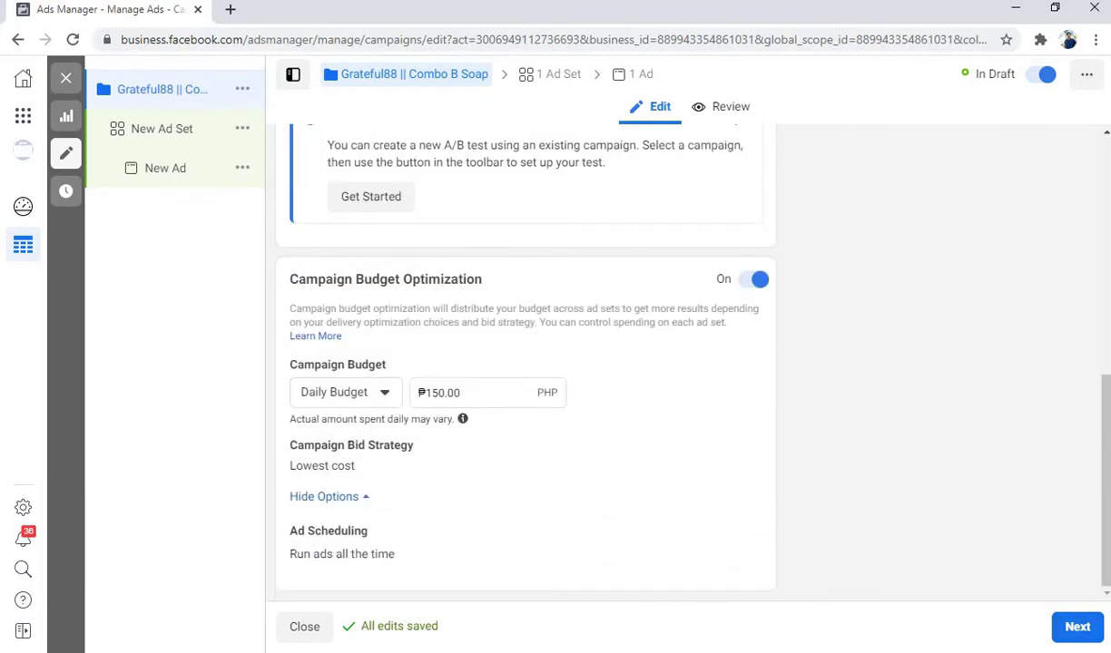
pyautogui.scroll(1, 392, 365)
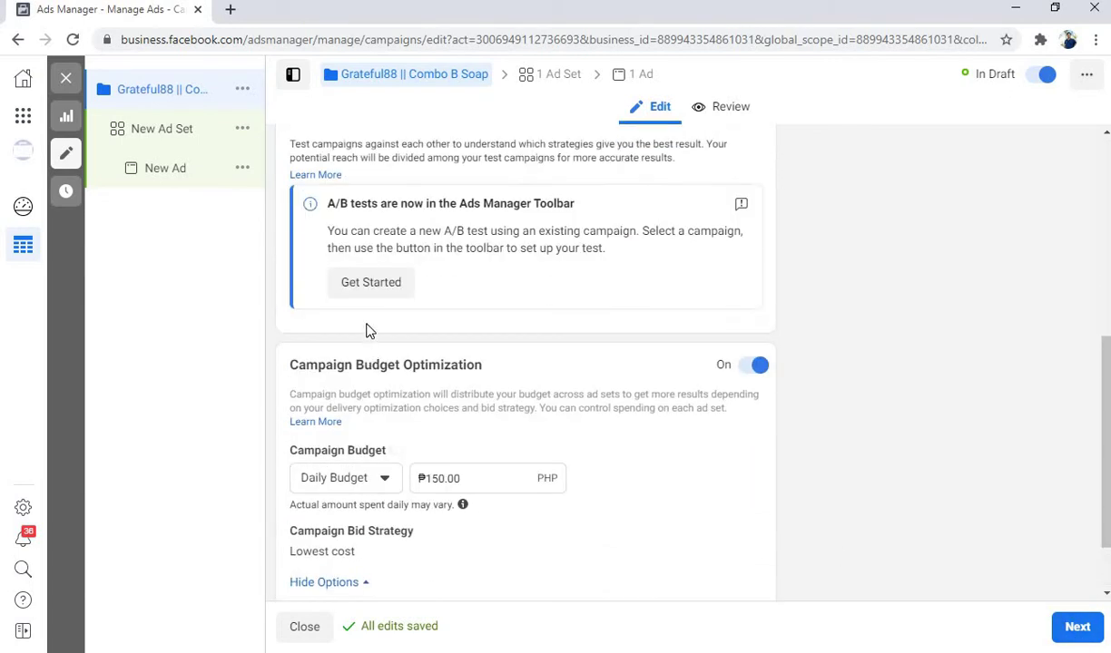
# Proceed to the new ad set and set its start date to July 30, 2020
pyautogui.click(1078, 629)
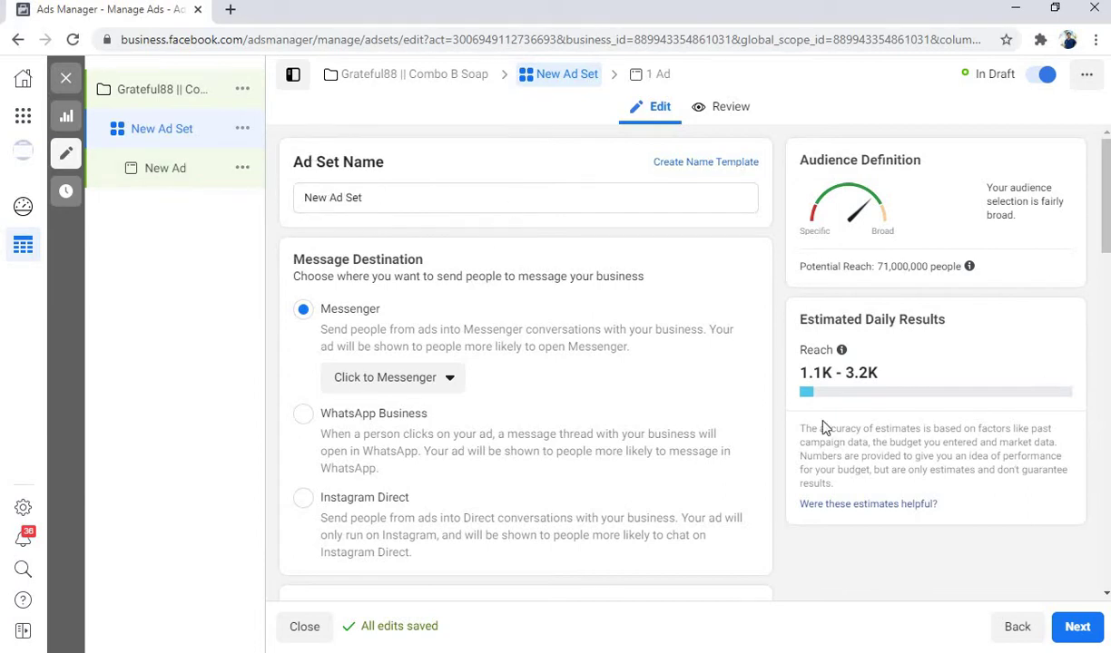
pyautogui.scroll(-1, 467, 275)
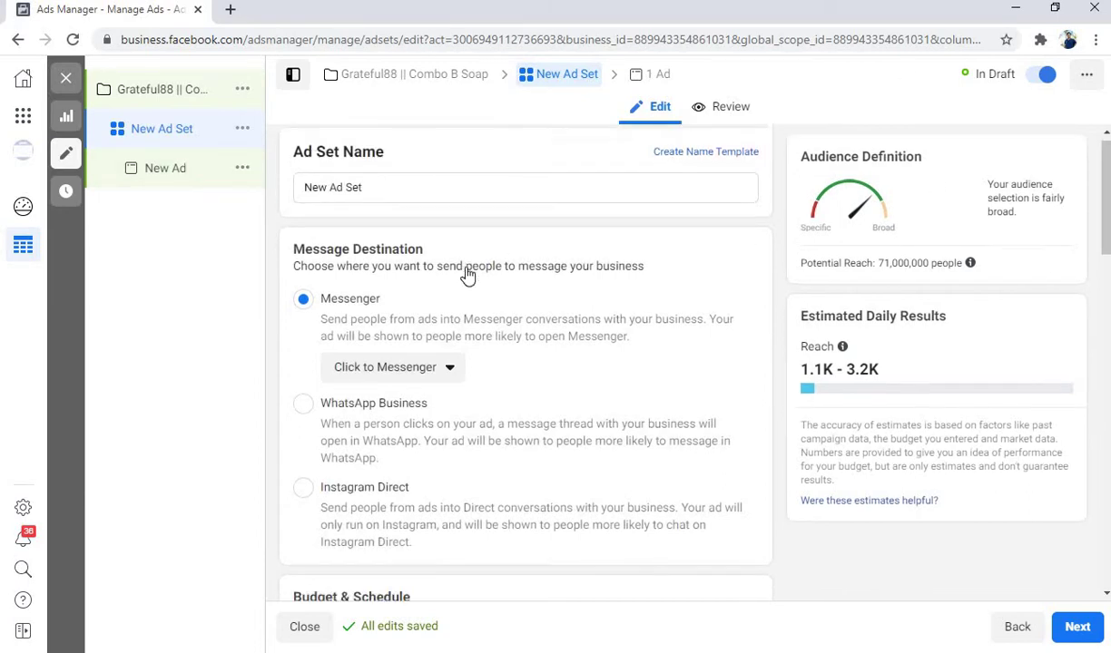
pyautogui.scroll(1, 366, 248)
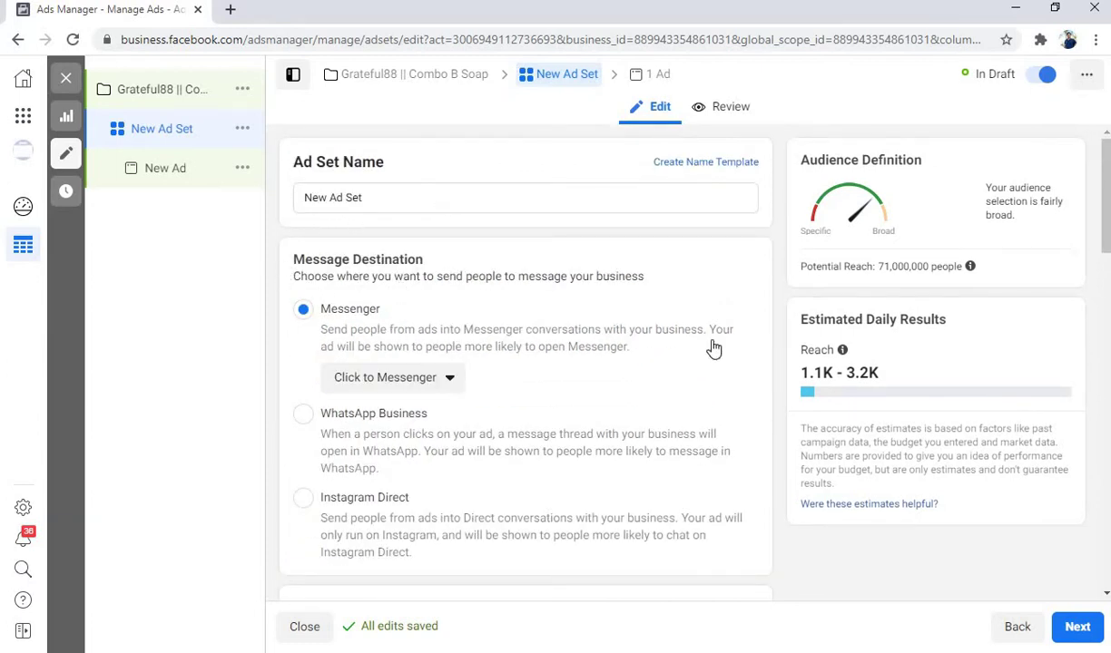
pyautogui.scroll(-4, 436, 374)
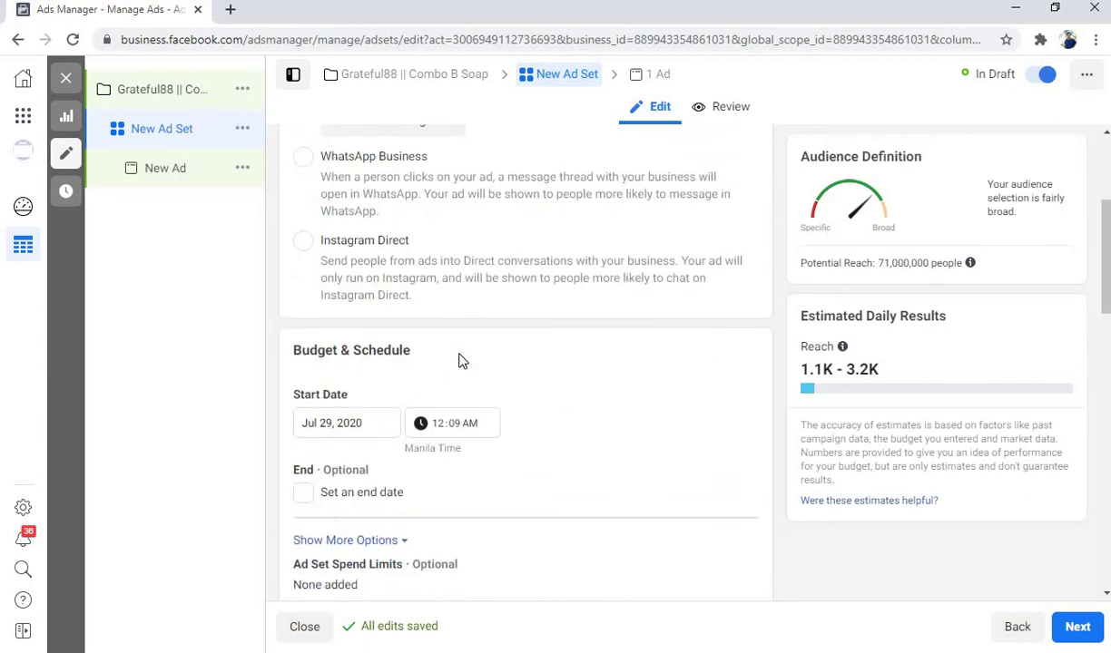
pyautogui.scroll(1, 359, 265)
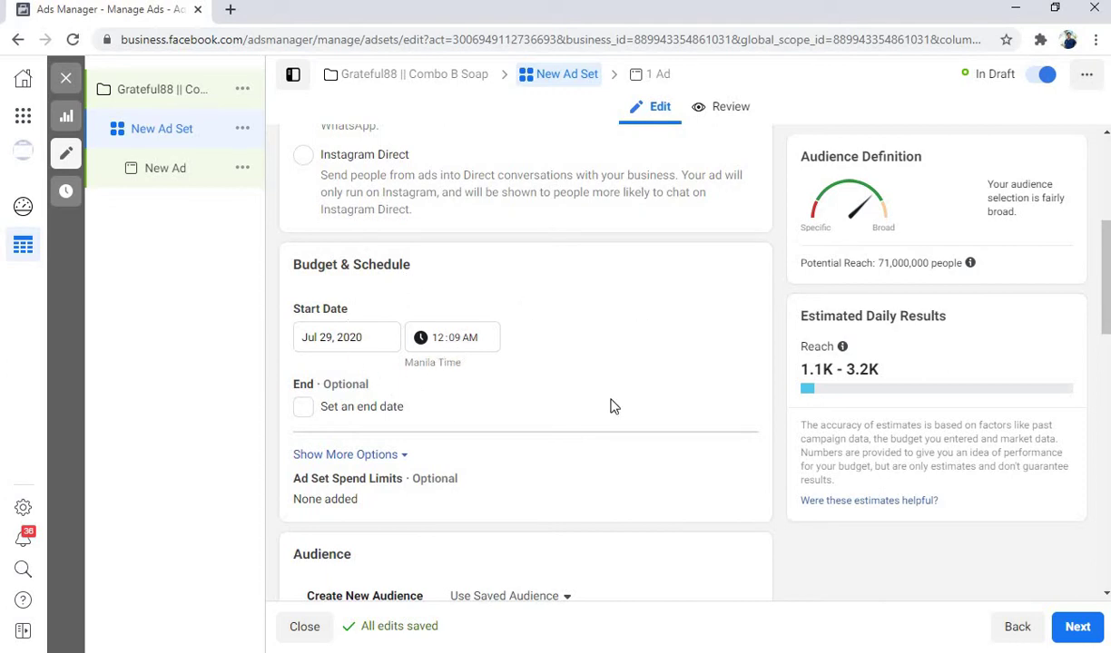
pyautogui.click(439, 345)
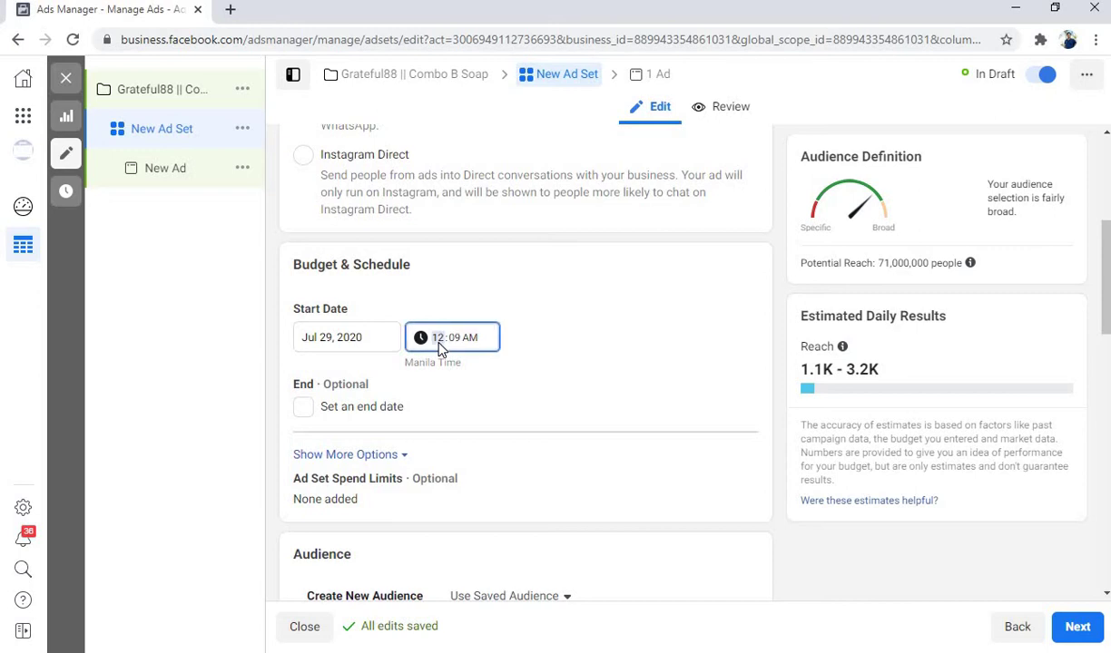
pyautogui.click(334, 342)
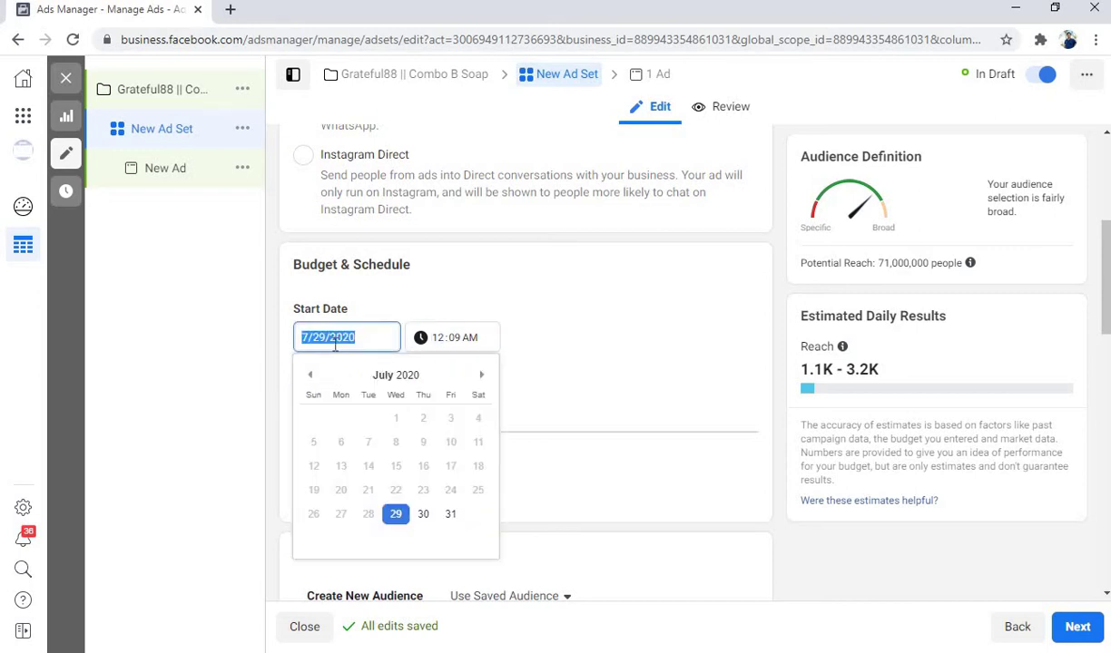
pyautogui.click(423, 516)
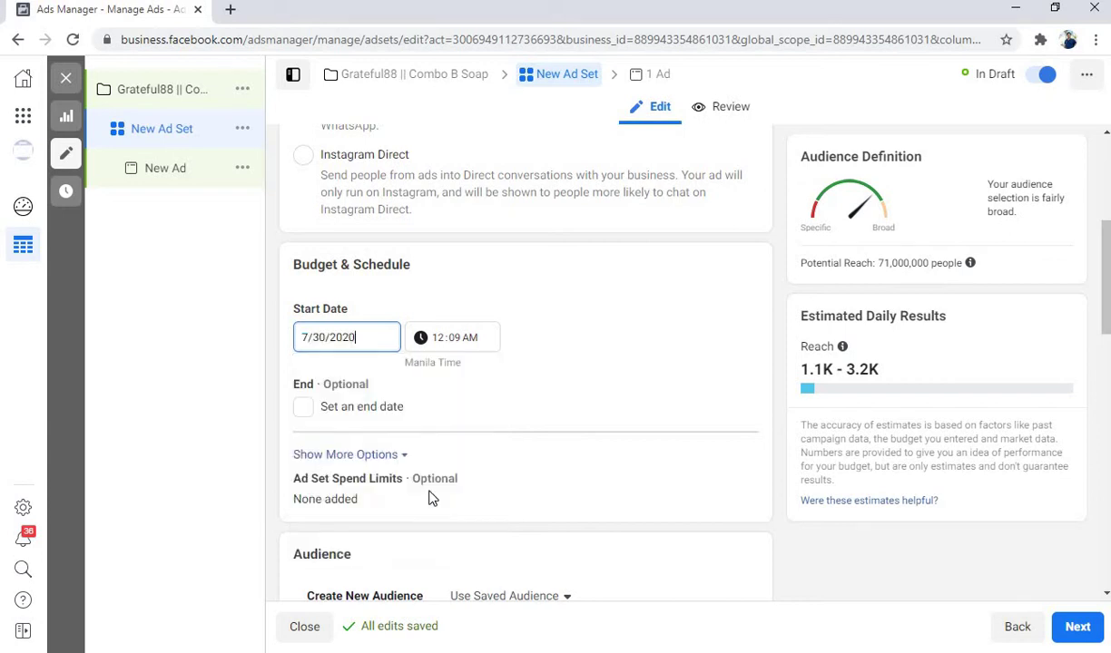
# Set the ad set's start time to 12:00 AM and collapse the additional budget and schedule options
pyautogui.click(455, 341)
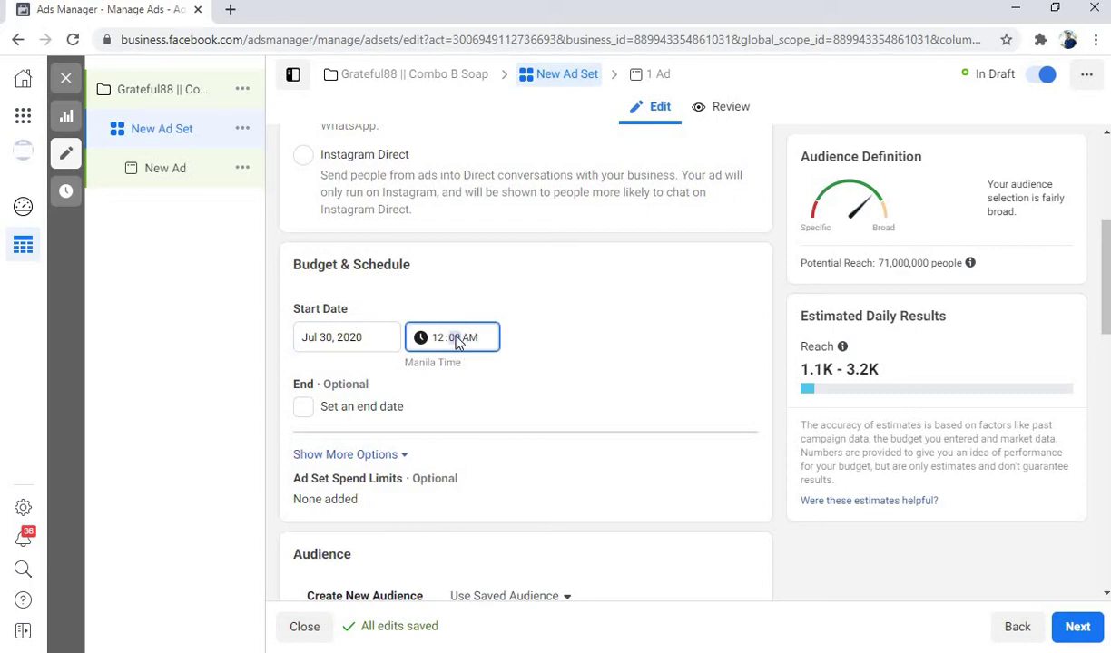
pyautogui.click(516, 352)
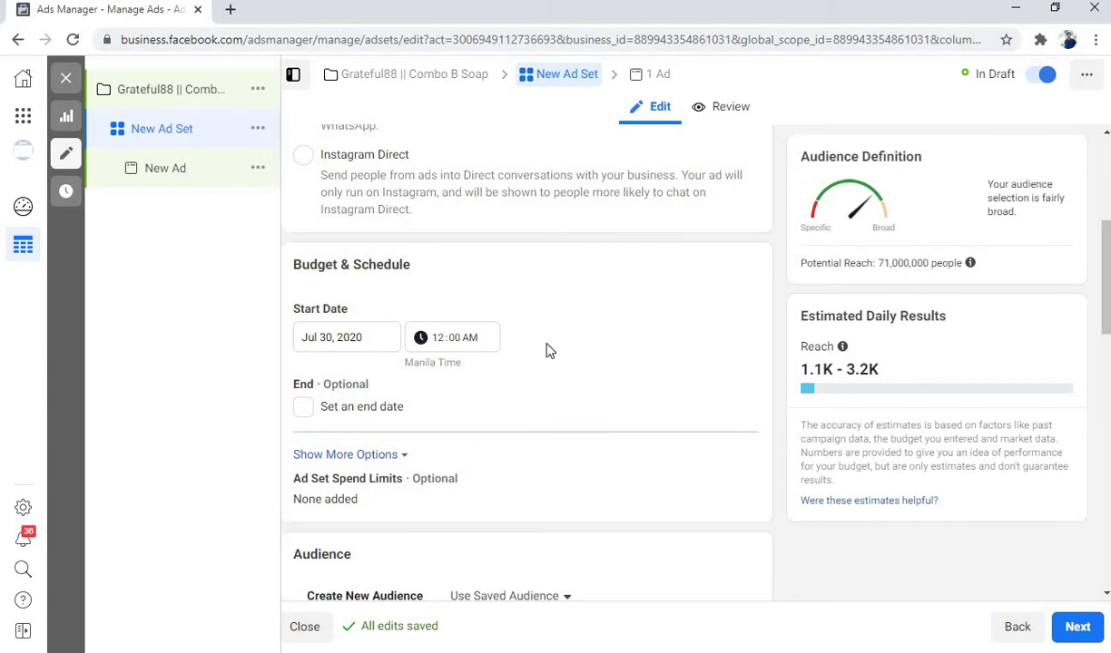
pyautogui.scroll(-2, 408, 413)
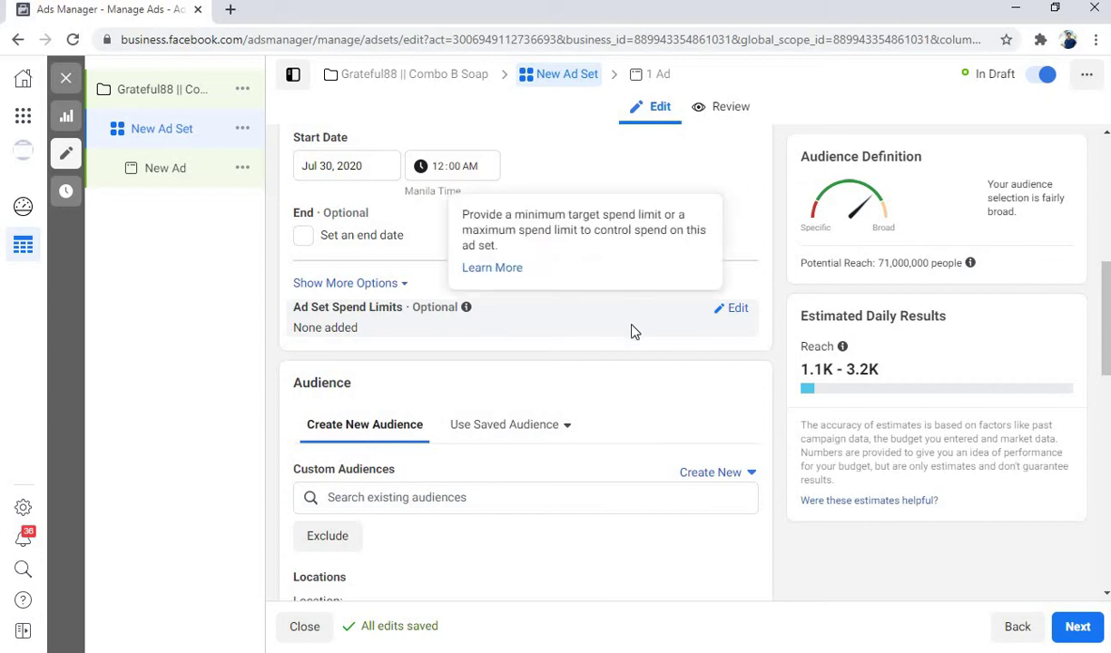
pyautogui.click(373, 285)
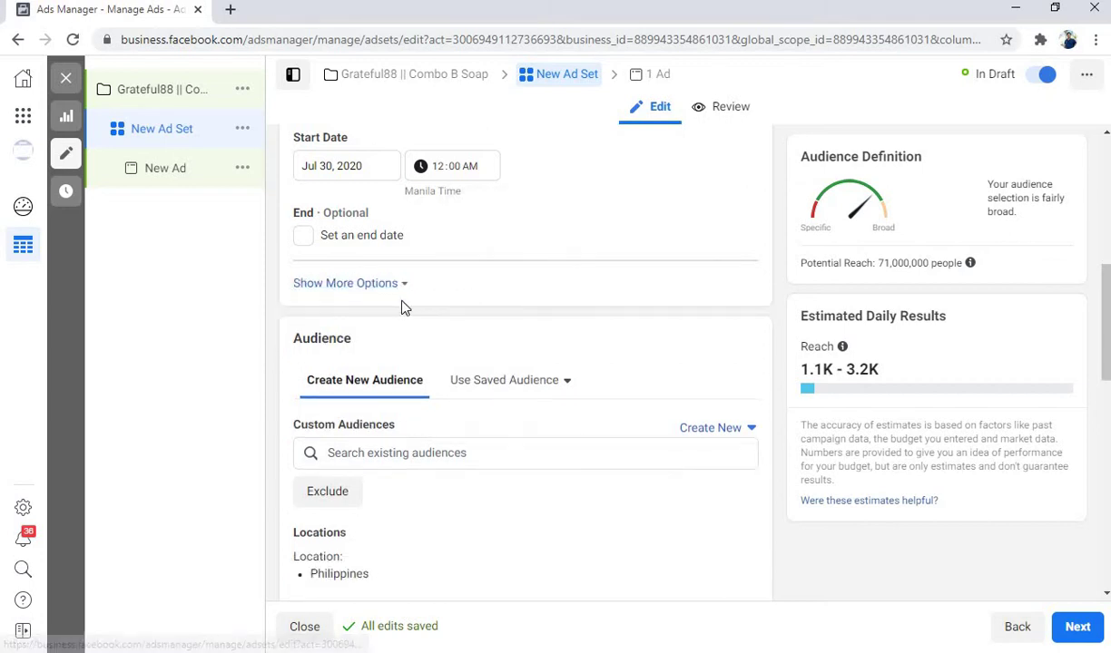
# Set the minimum age of the new audience to 25
pyautogui.scroll(-2, 385, 288)
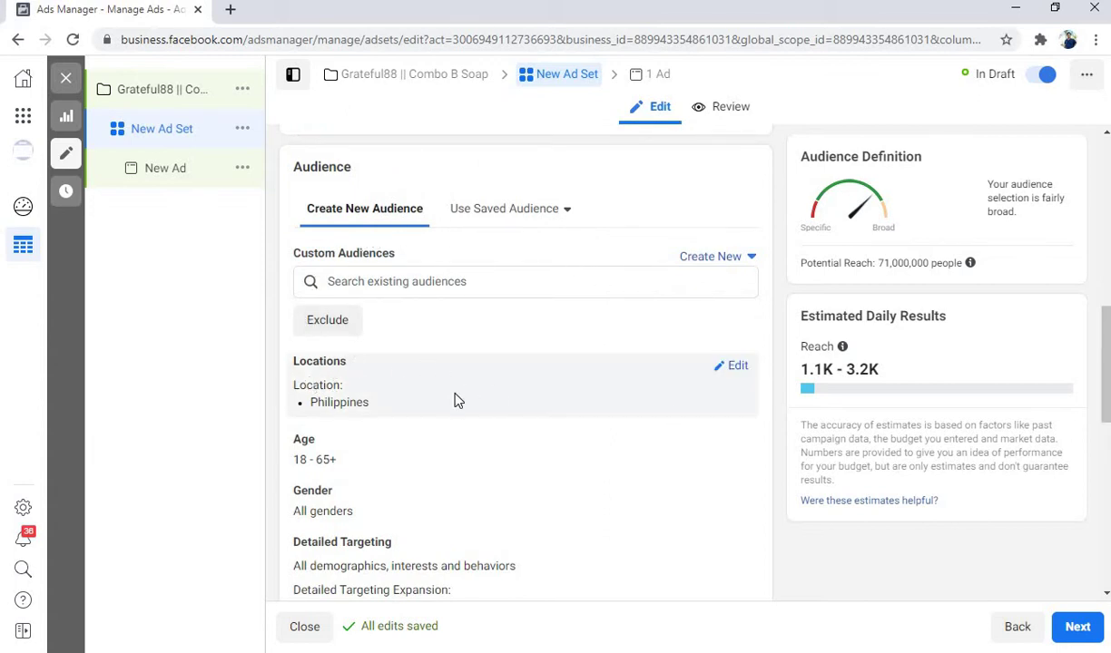
pyautogui.scroll(-1, 590, 365)
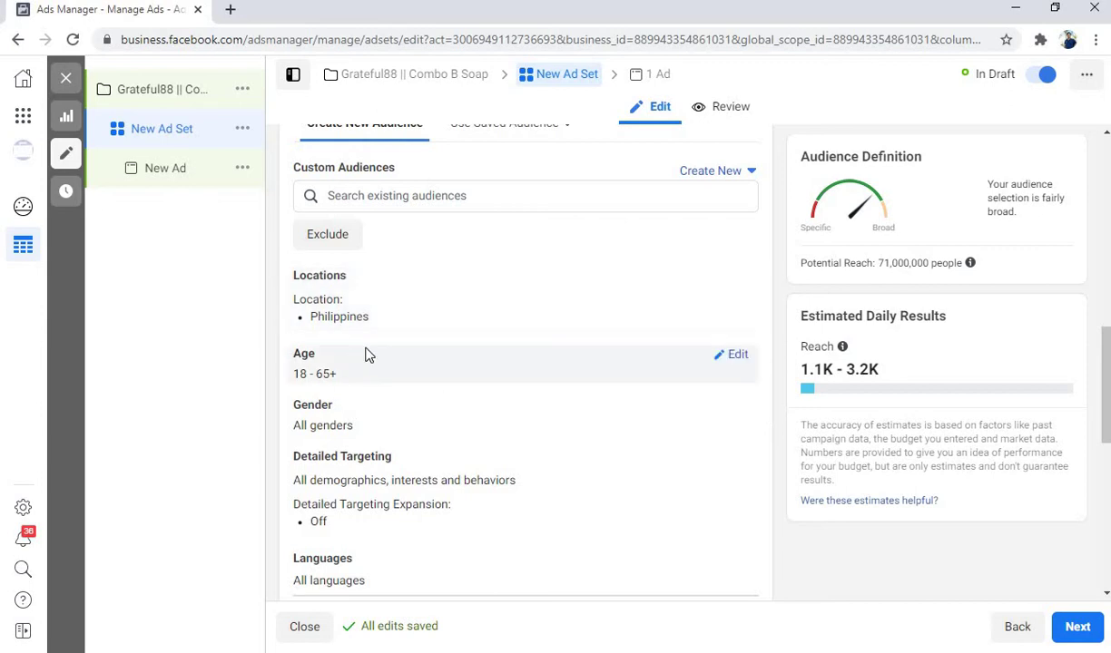
pyautogui.scroll(-1, 581, 322)
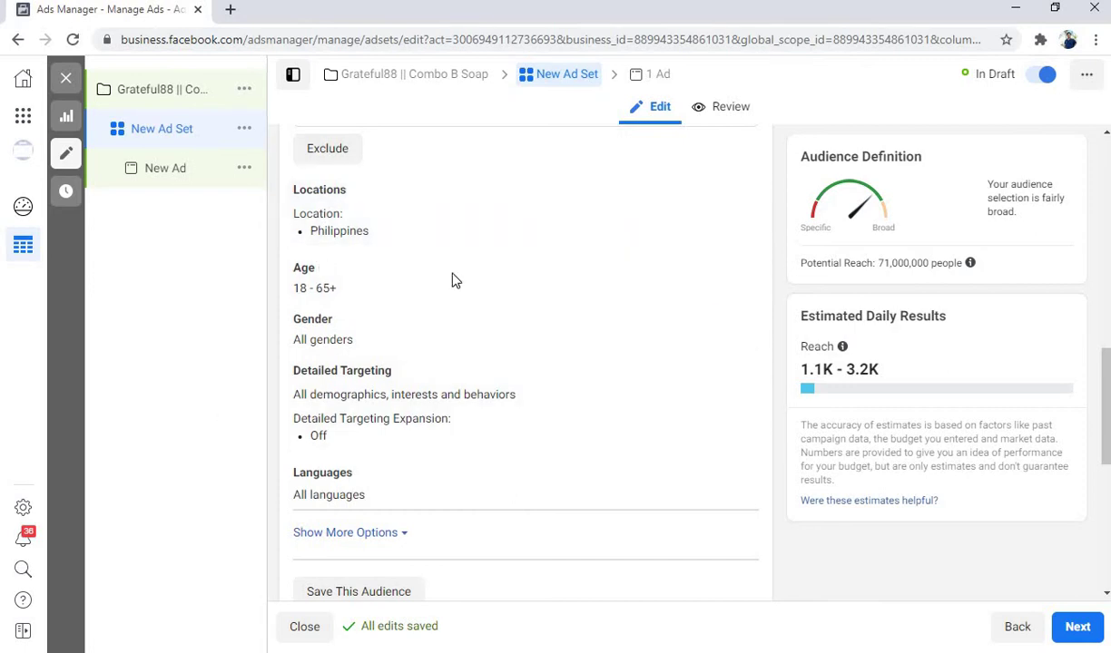
pyautogui.scroll(1, 356, 330)
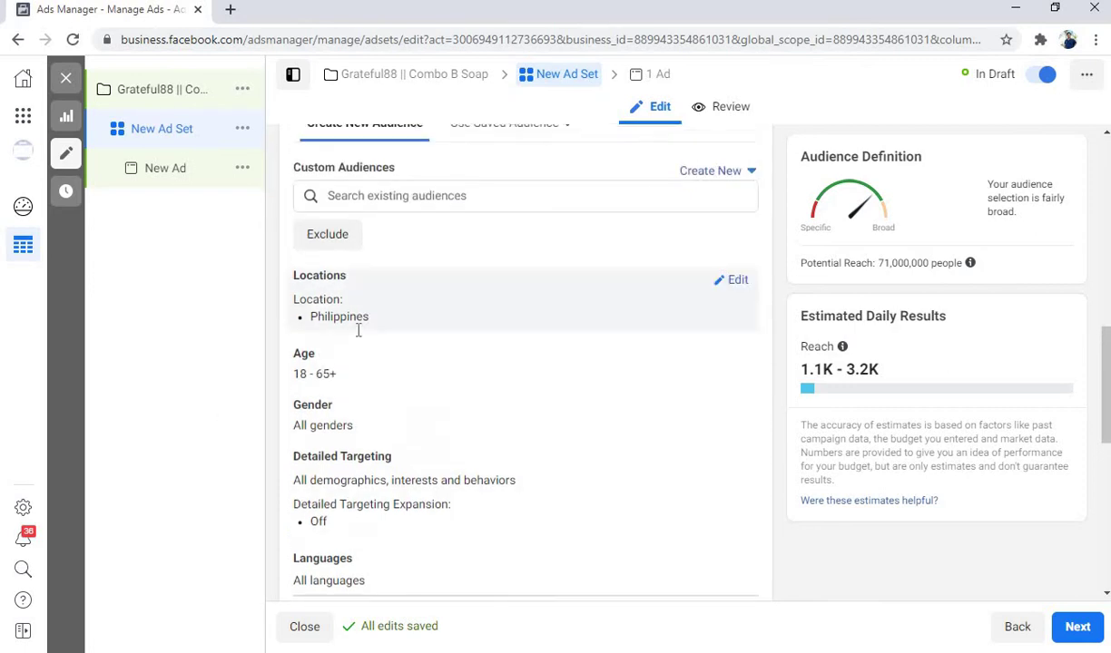
pyautogui.click(735, 356)
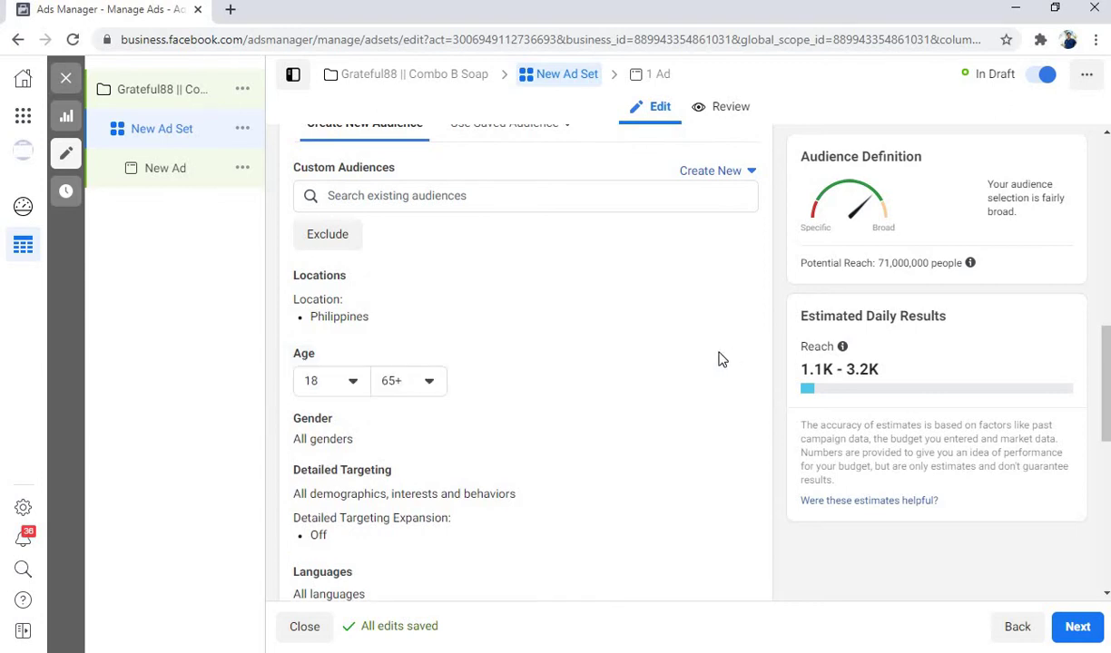
pyautogui.click(352, 384)
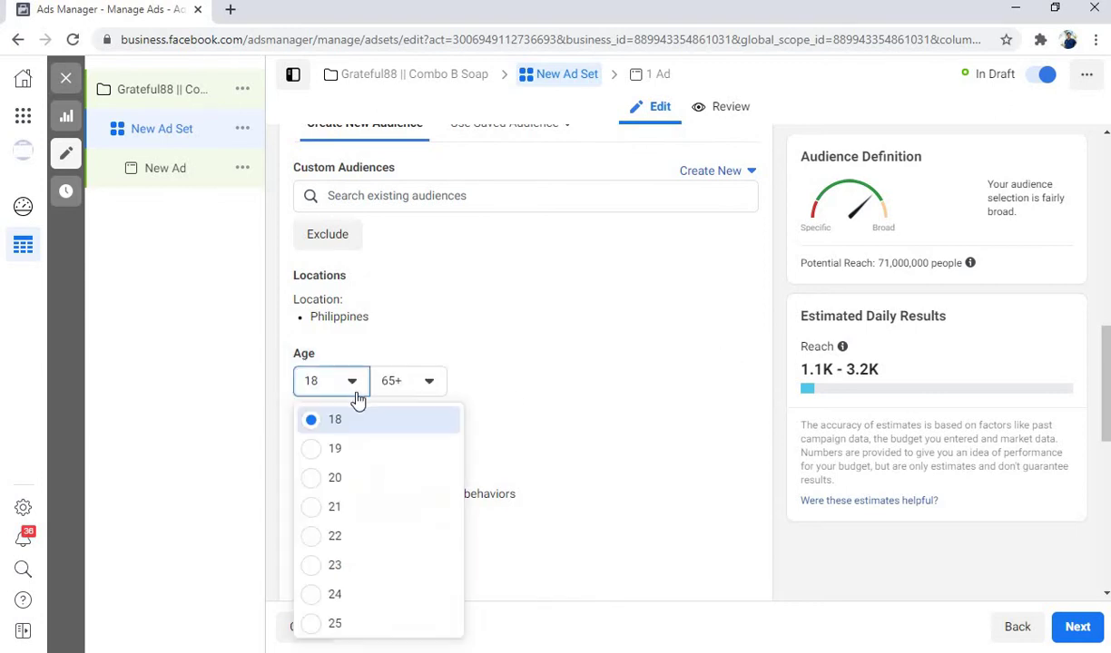
pyautogui.scroll(-1, 372, 458)
pyautogui.click(360, 538)
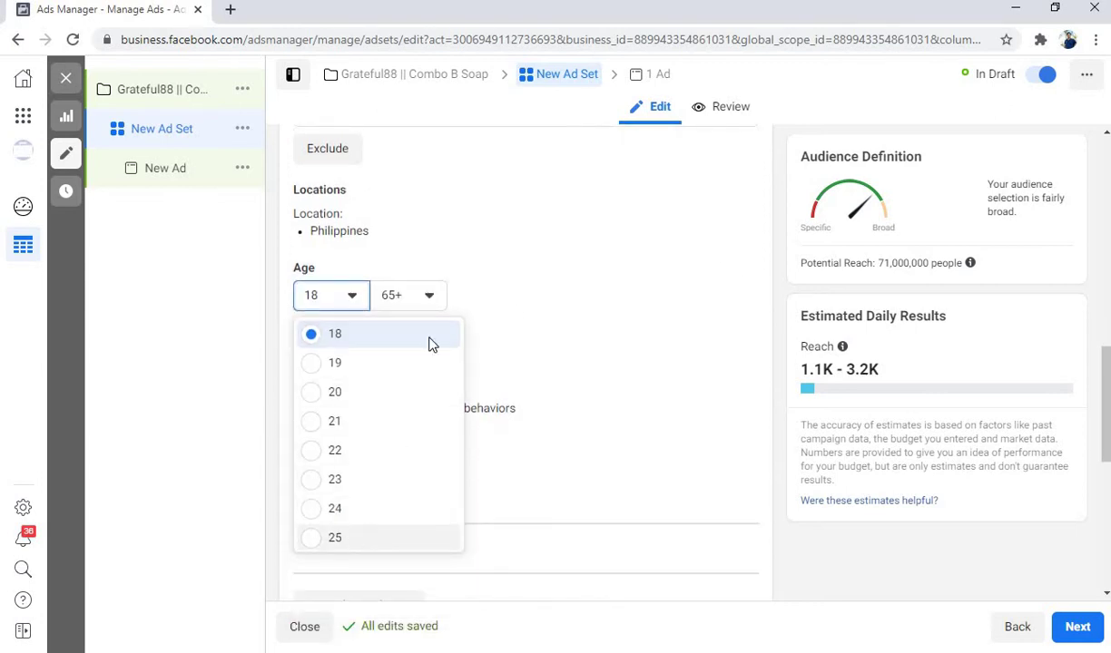
# Set the audience's maximum age to 54 and limit its gender to women
pyautogui.click(430, 306)
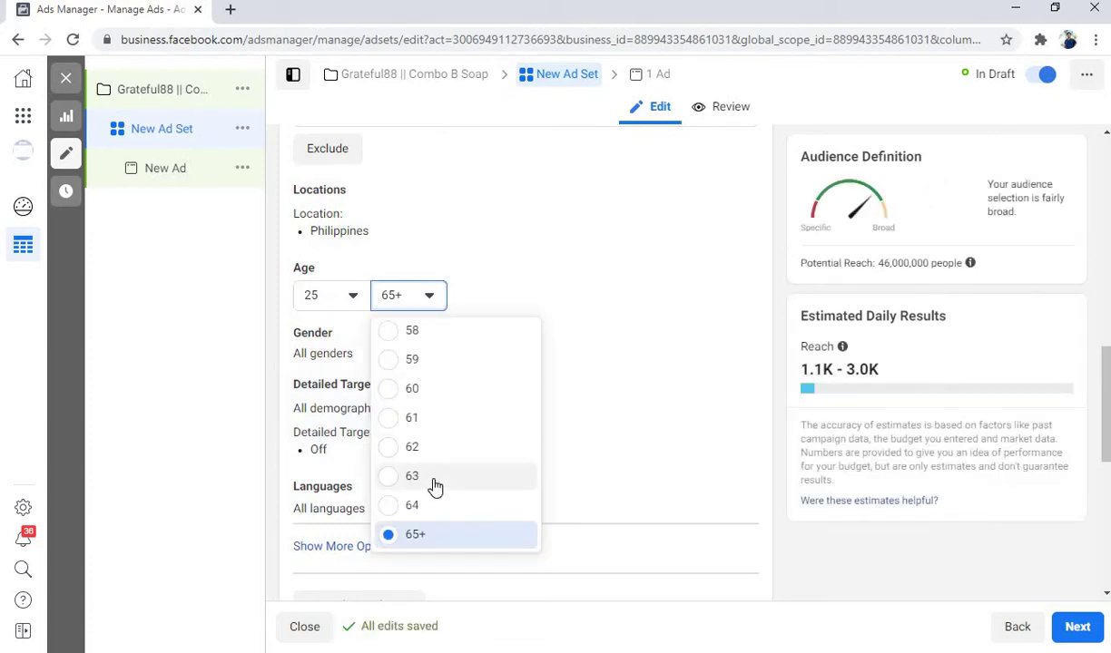
pyautogui.scroll(1, 434, 368)
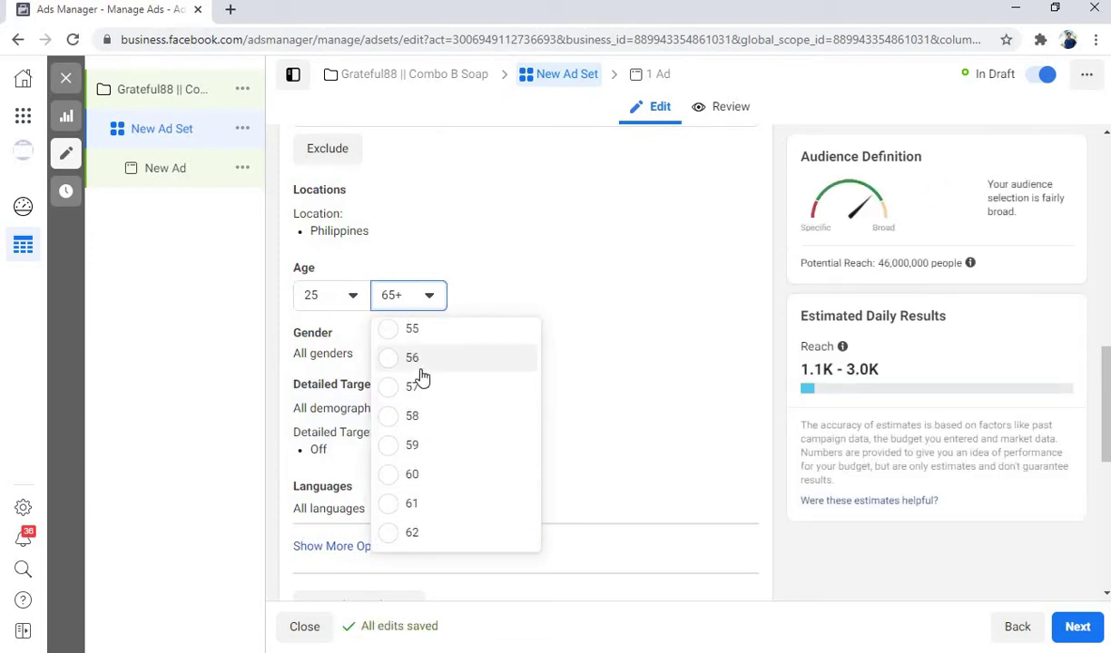
pyautogui.click(435, 332)
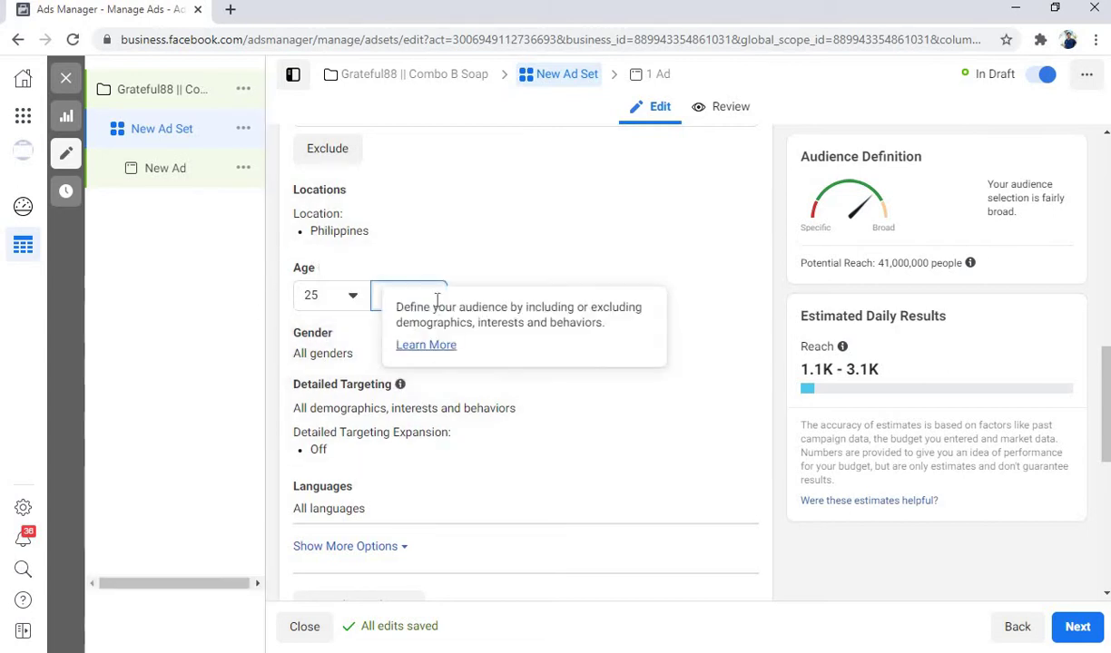
pyautogui.click(429, 298)
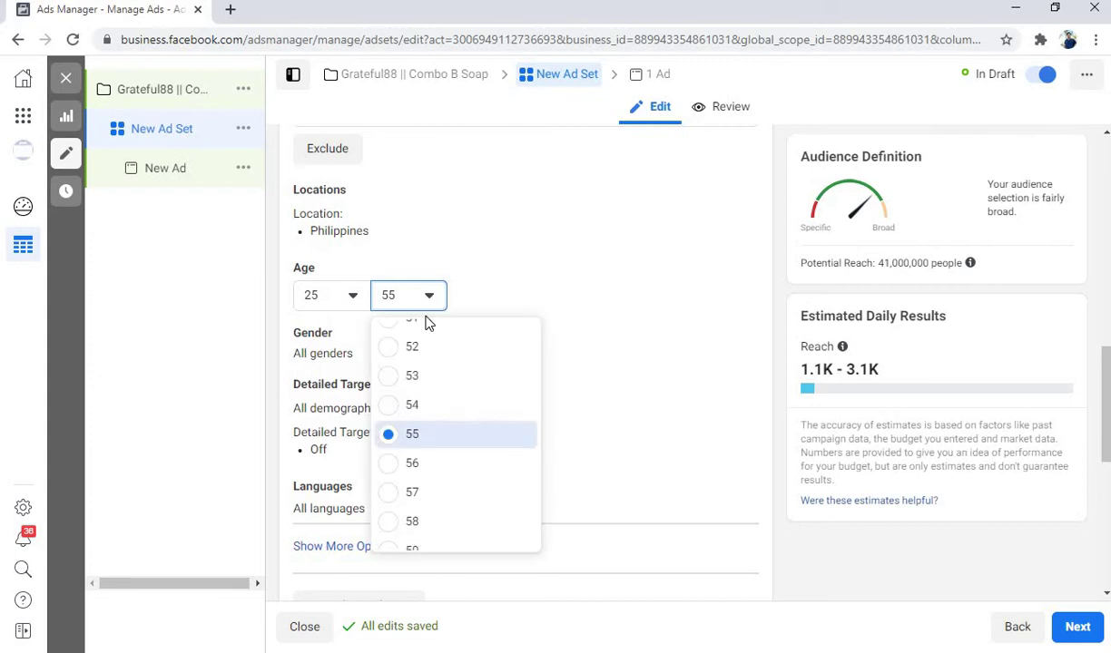
pyautogui.click(413, 405)
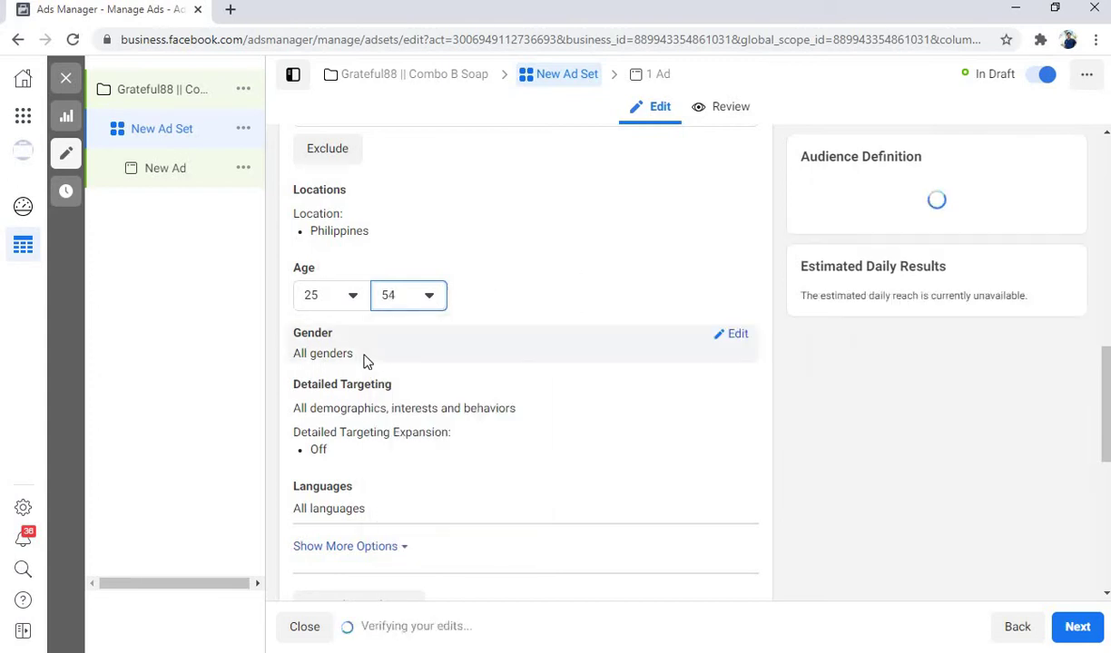
pyautogui.click(737, 335)
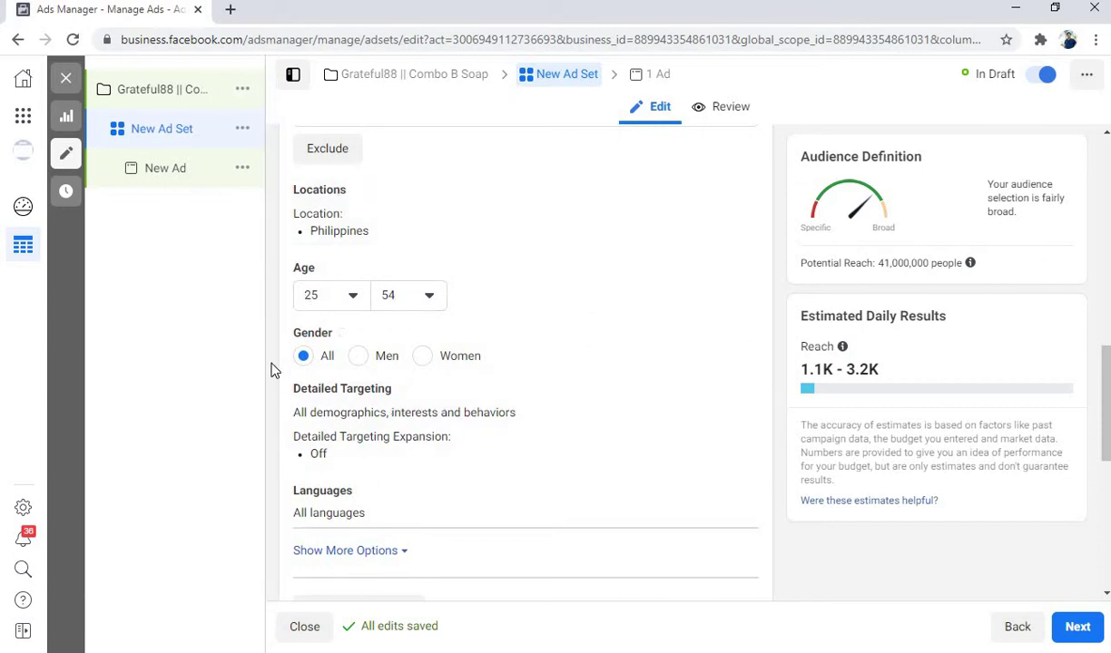
pyautogui.click(422, 356)
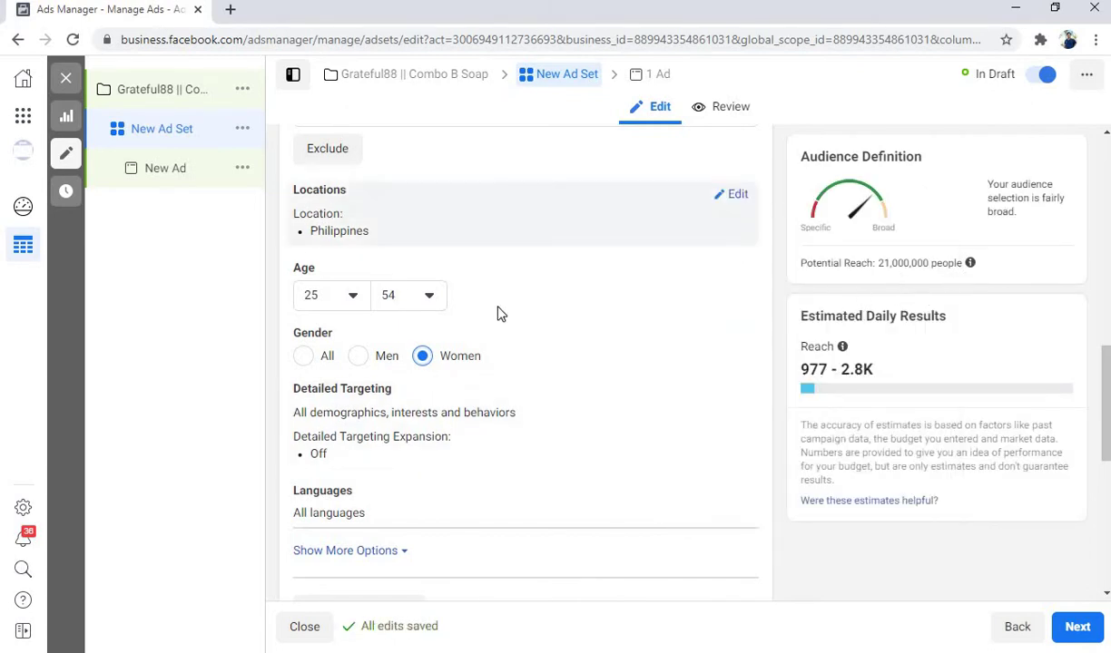
# Open the audience's detailed targeting for editing and add the interest "Beauty salon"
pyautogui.scroll(-1, 610, 359)
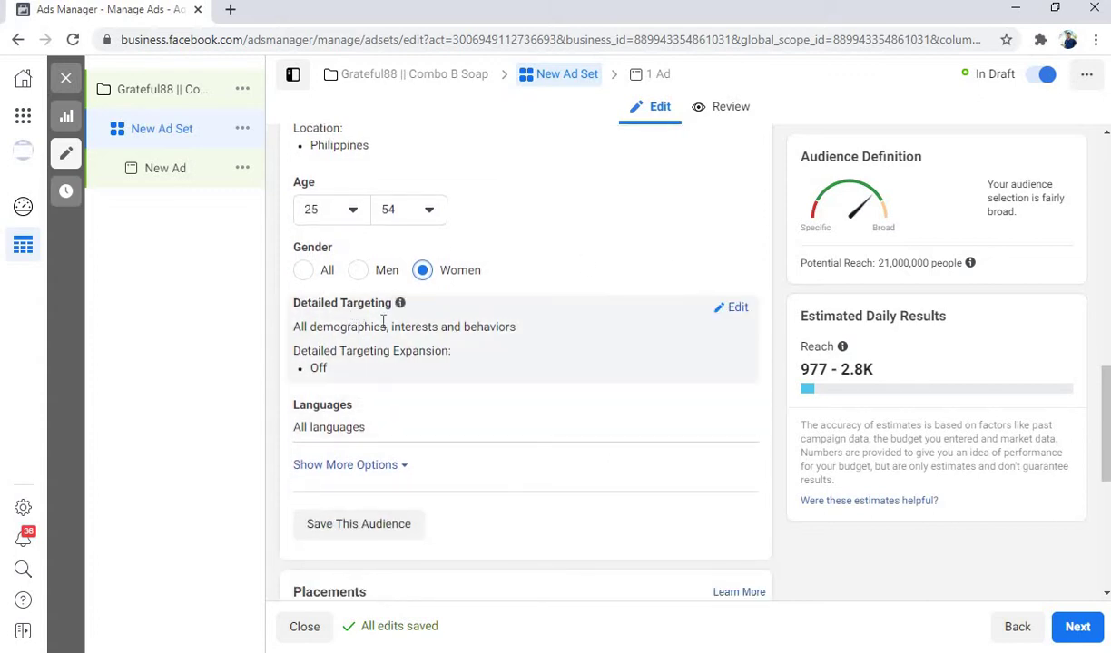
pyautogui.click(737, 310)
pyautogui.moveTo(361, 307)
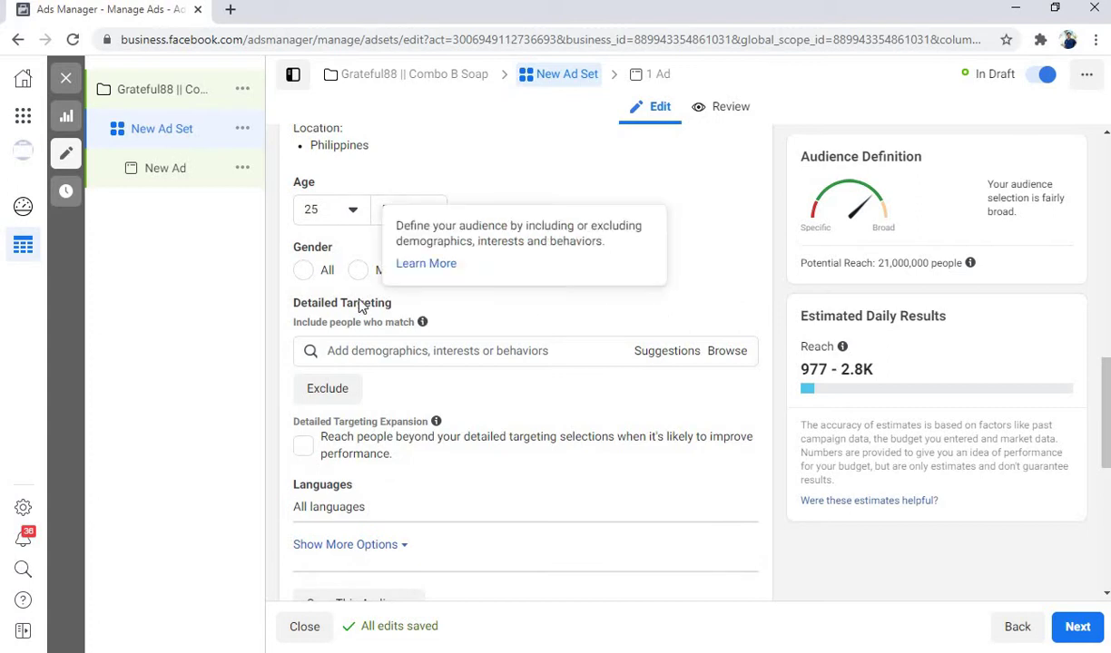
pyautogui.scroll(-1, 440, 378)
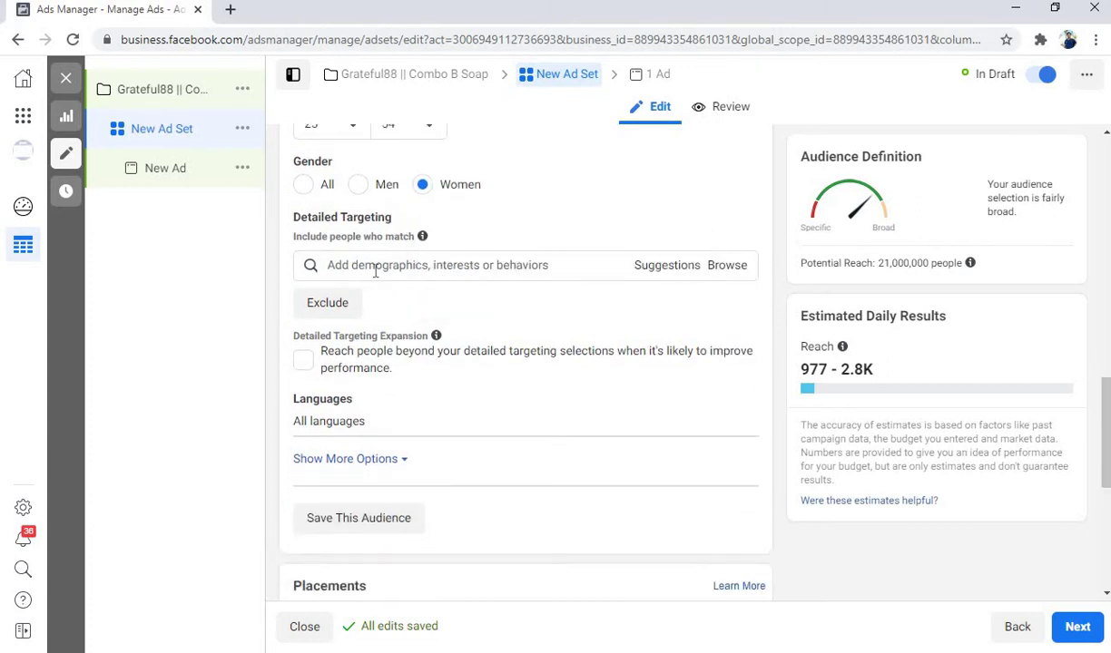
pyautogui.scroll(1, 376, 278)
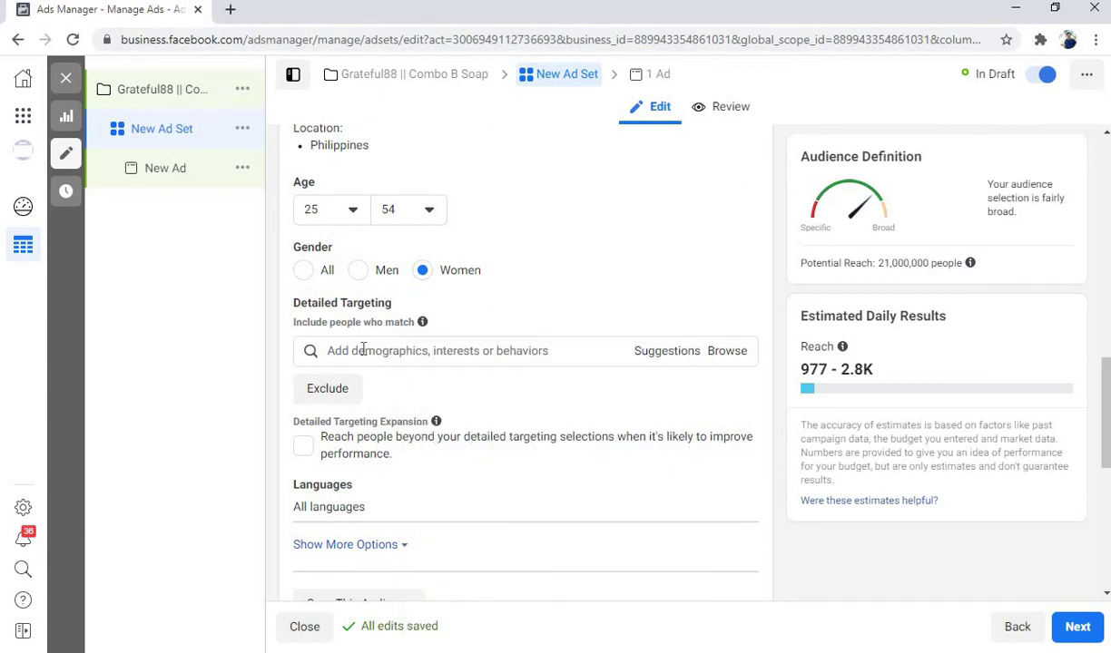
pyautogui.click(423, 353)
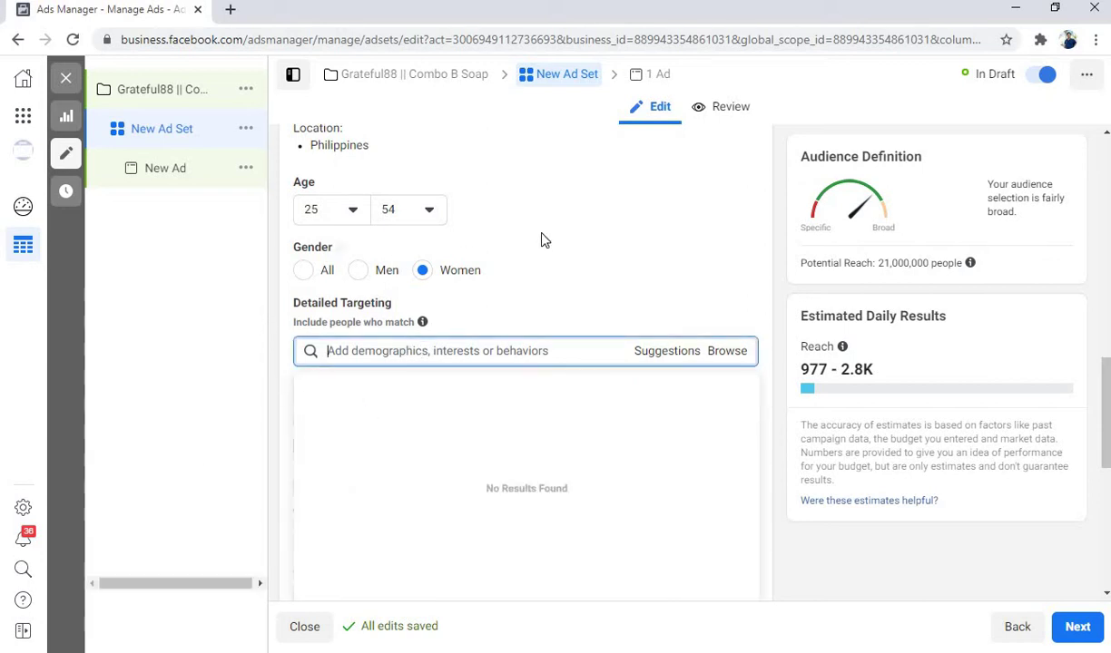
pyautogui.scroll(1, 447, 312)
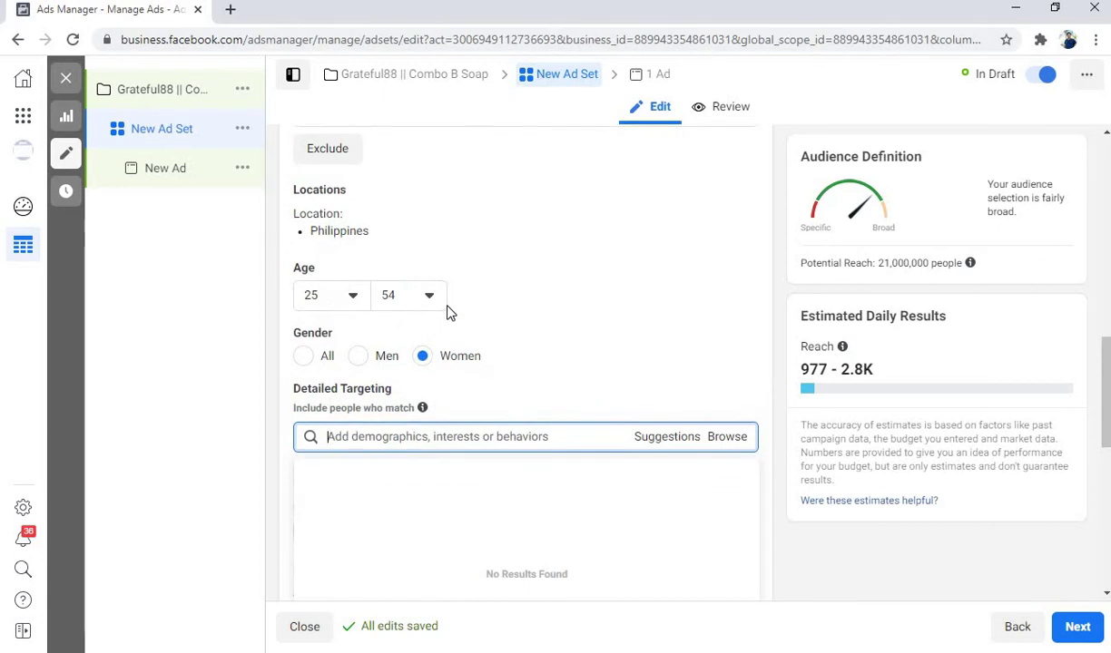
pyautogui.scroll(-2, 551, 356)
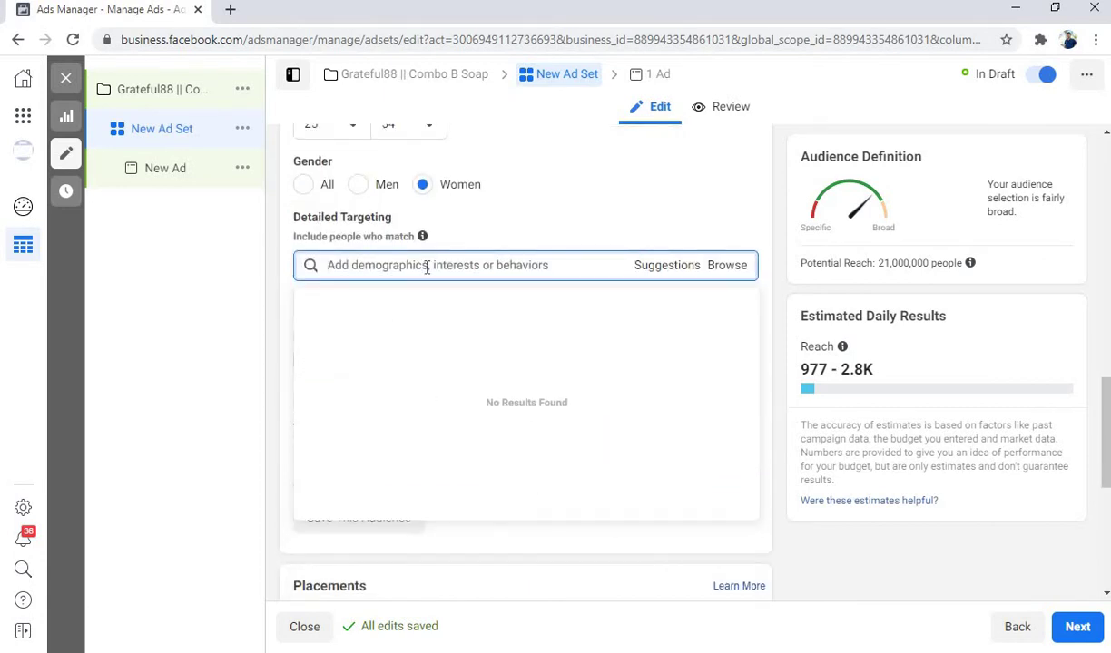
pyautogui.write('bea')
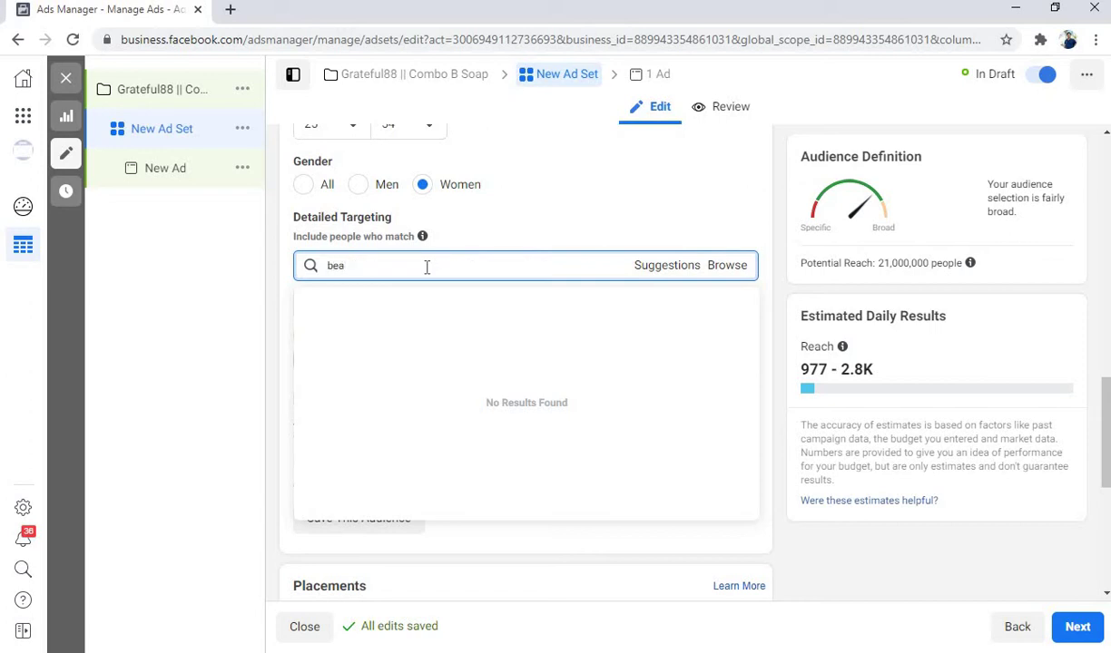
pyautogui.write('uty sa')
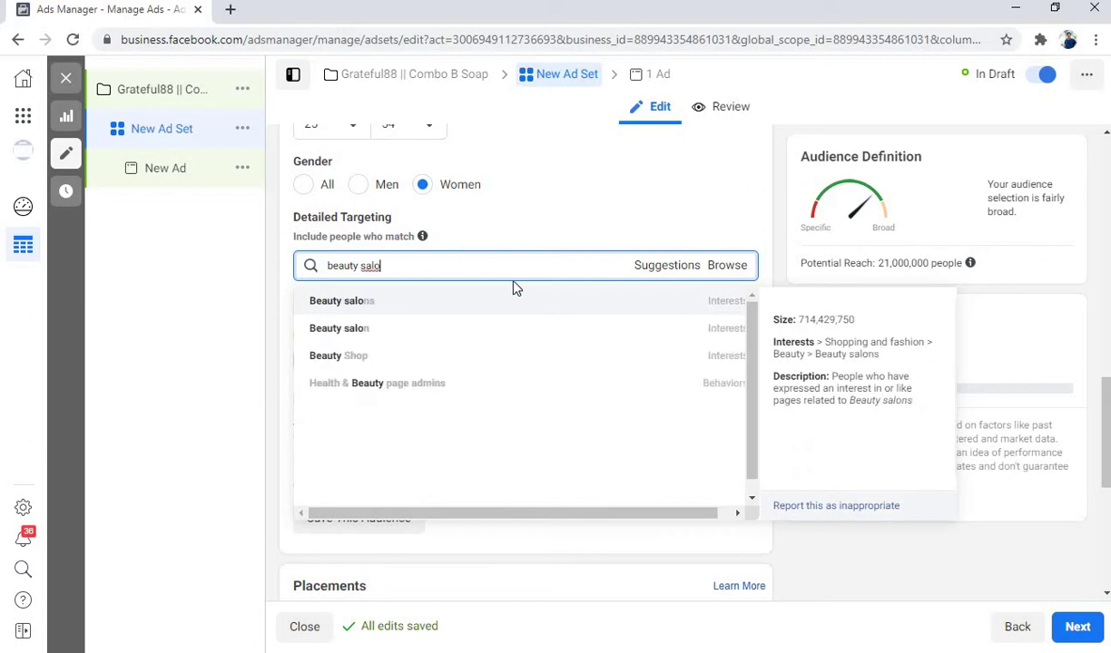
pyautogui.write('lo')
pyautogui.click(472, 336)
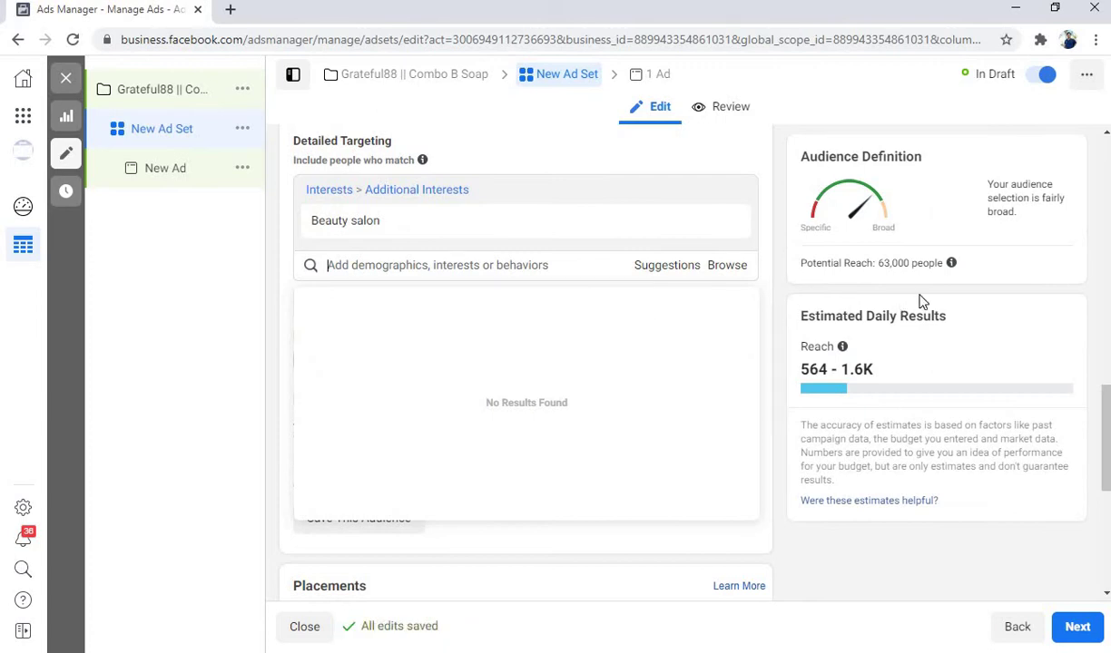
# Add the suggested interests "Skin care" and "Personal care" to the detailed targeting and remove "Beauty salon"
pyautogui.scroll(1, 919, 302)
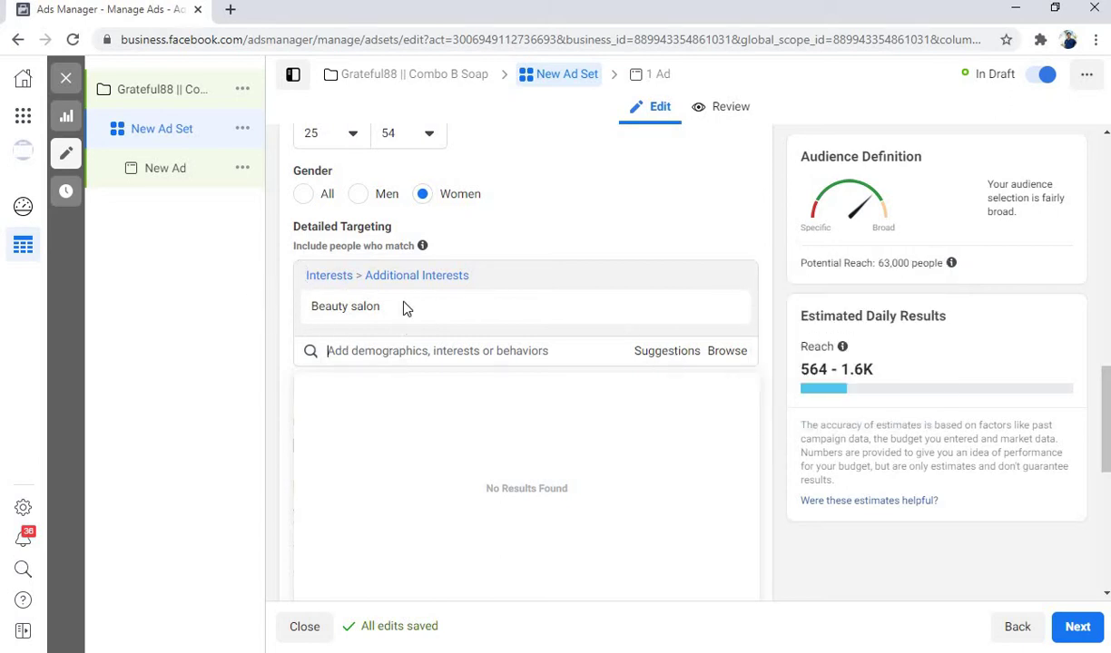
pyautogui.click(662, 353)
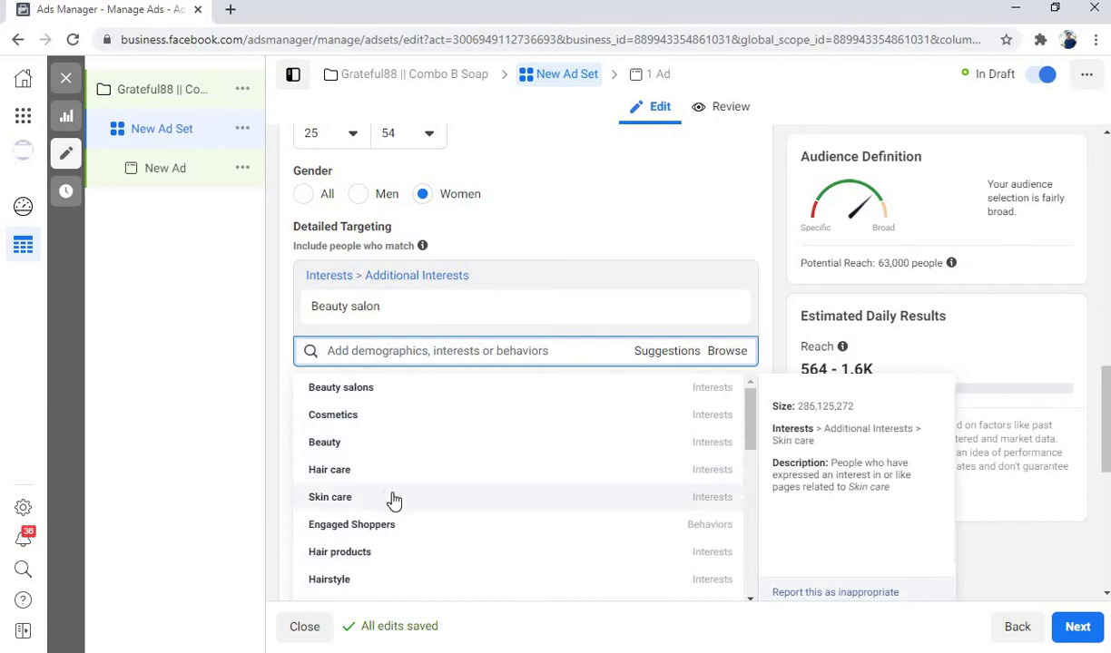
pyautogui.scroll(-1, 447, 523)
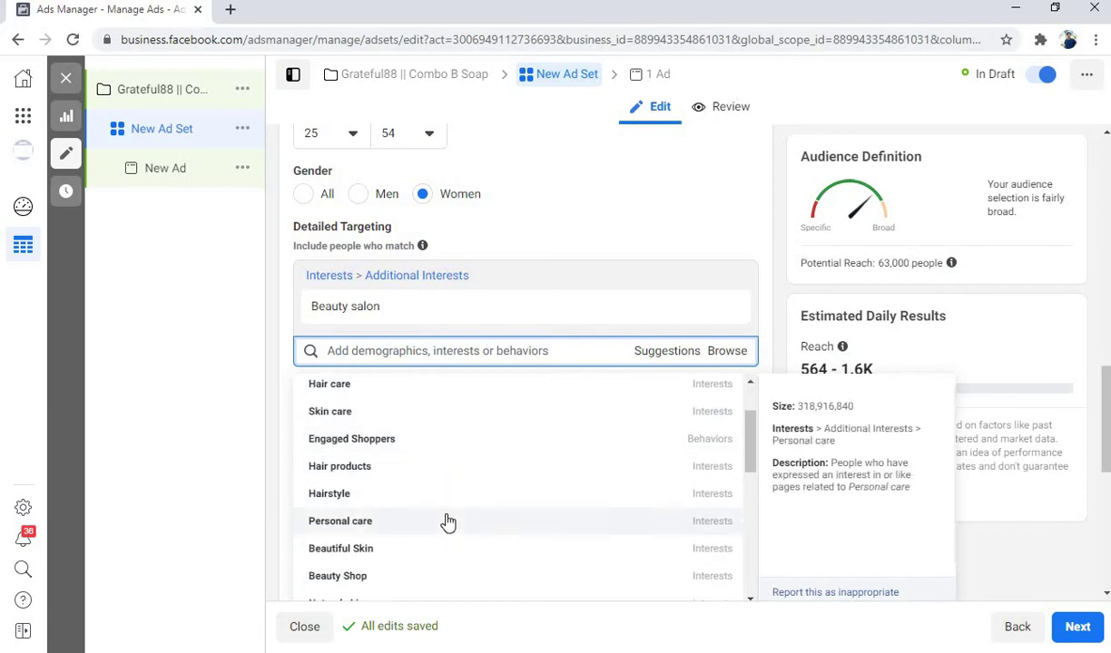
pyautogui.scroll(1, 447, 521)
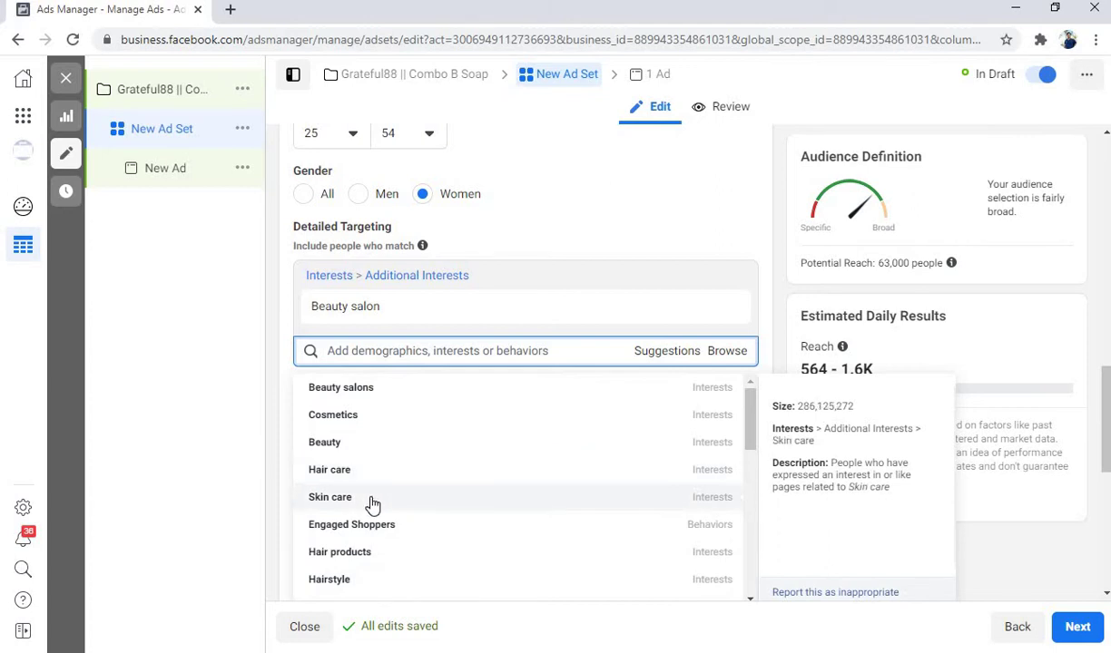
pyautogui.click(372, 505)
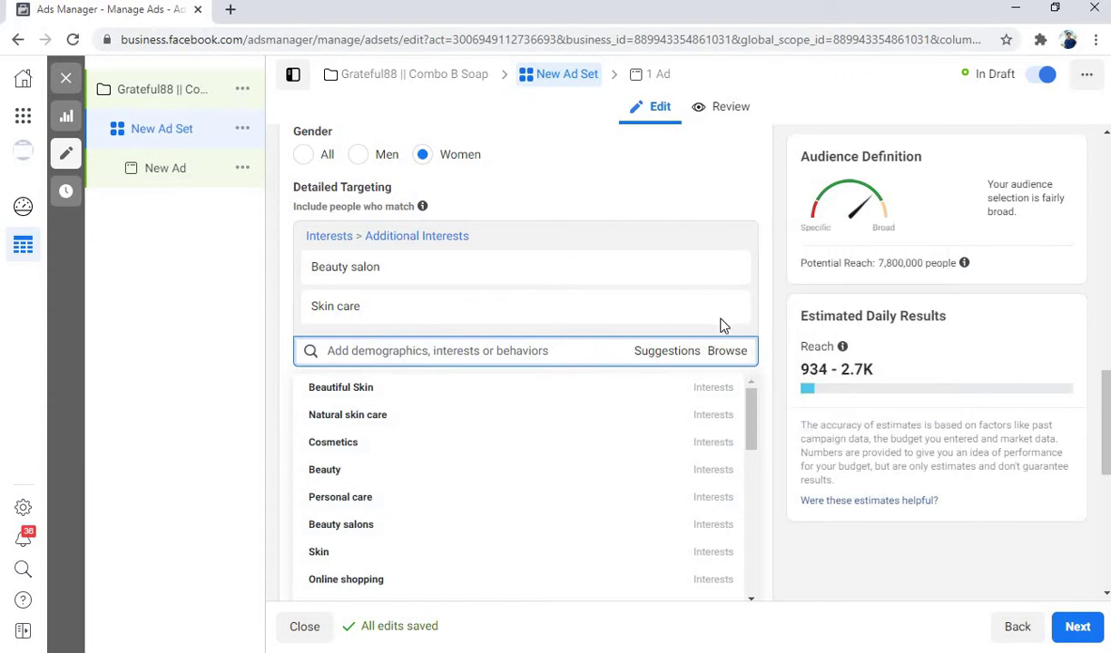
pyautogui.click(366, 499)
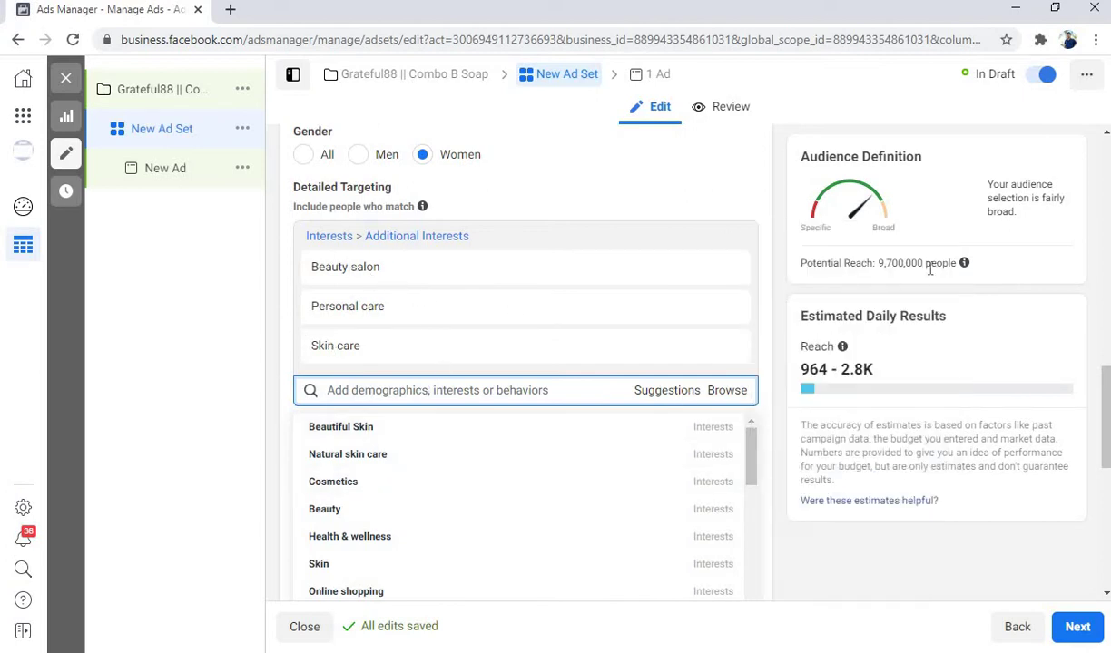
pyautogui.click(727, 270)
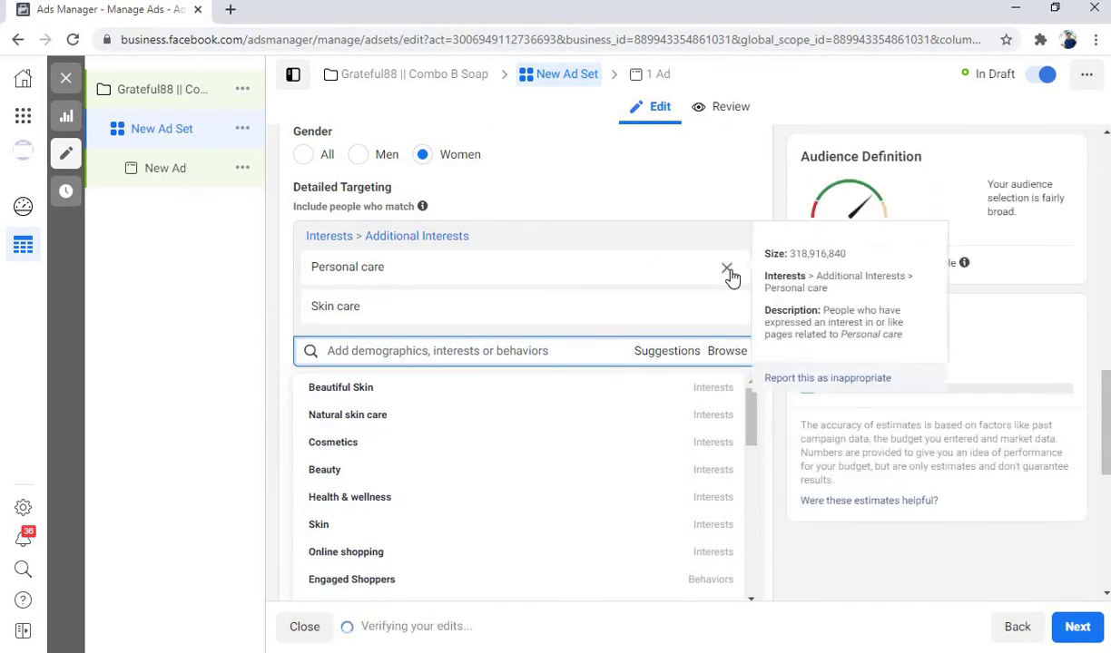
# Remove the interest "Personal care" from the audience's detailed targeting and close the suggestion list
pyautogui.click(727, 270)
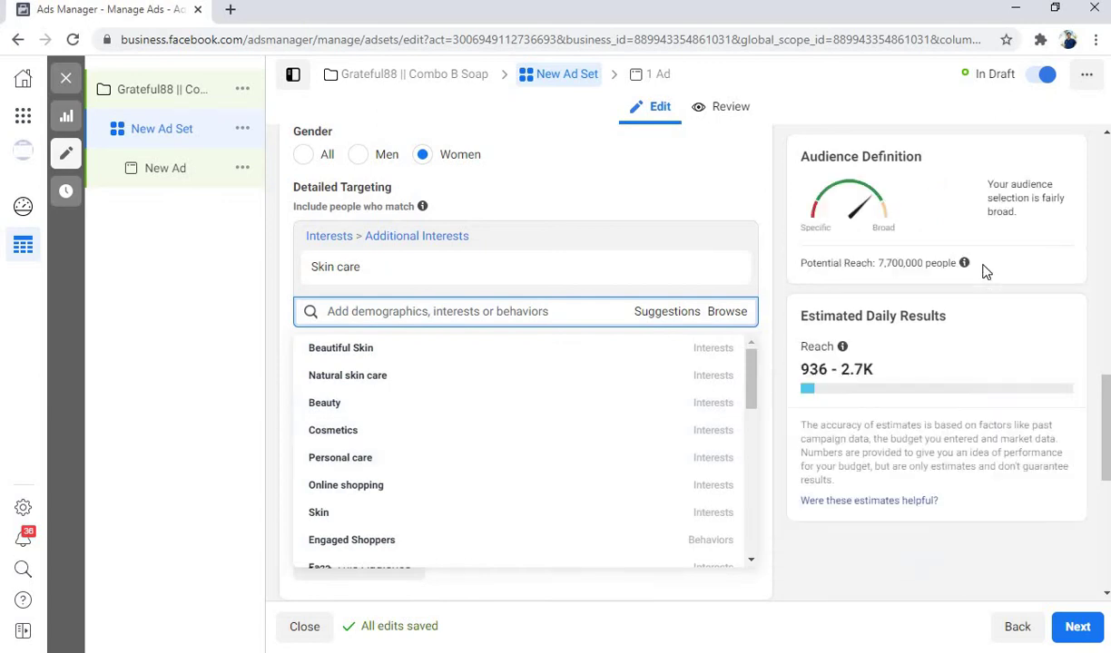
pyautogui.moveTo(964, 263)
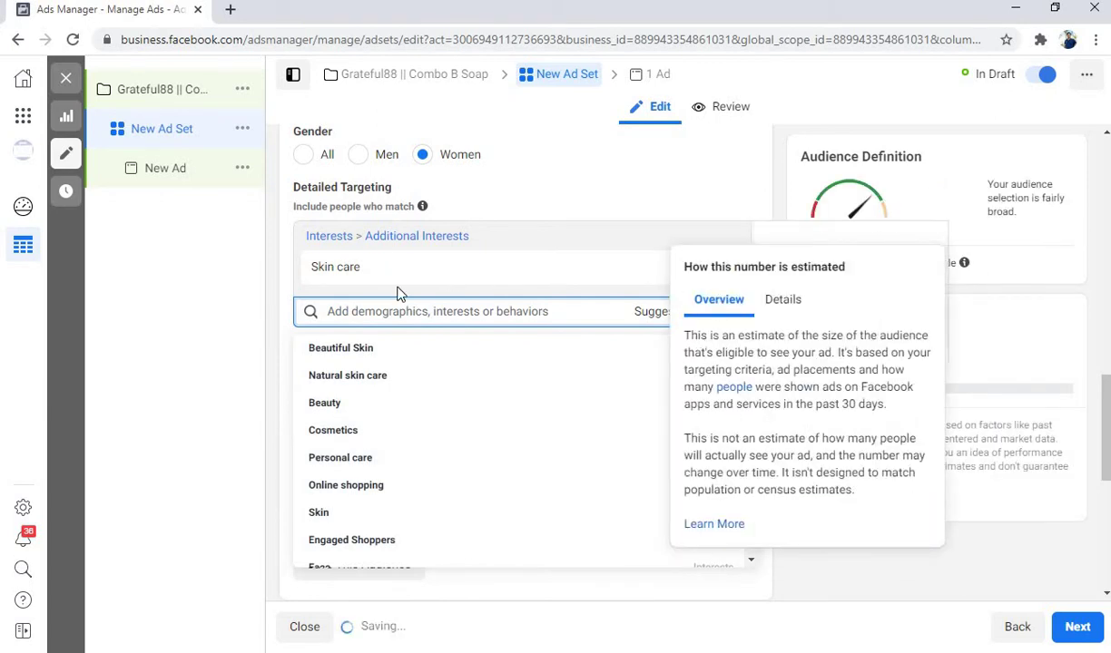
pyautogui.click(233, 298)
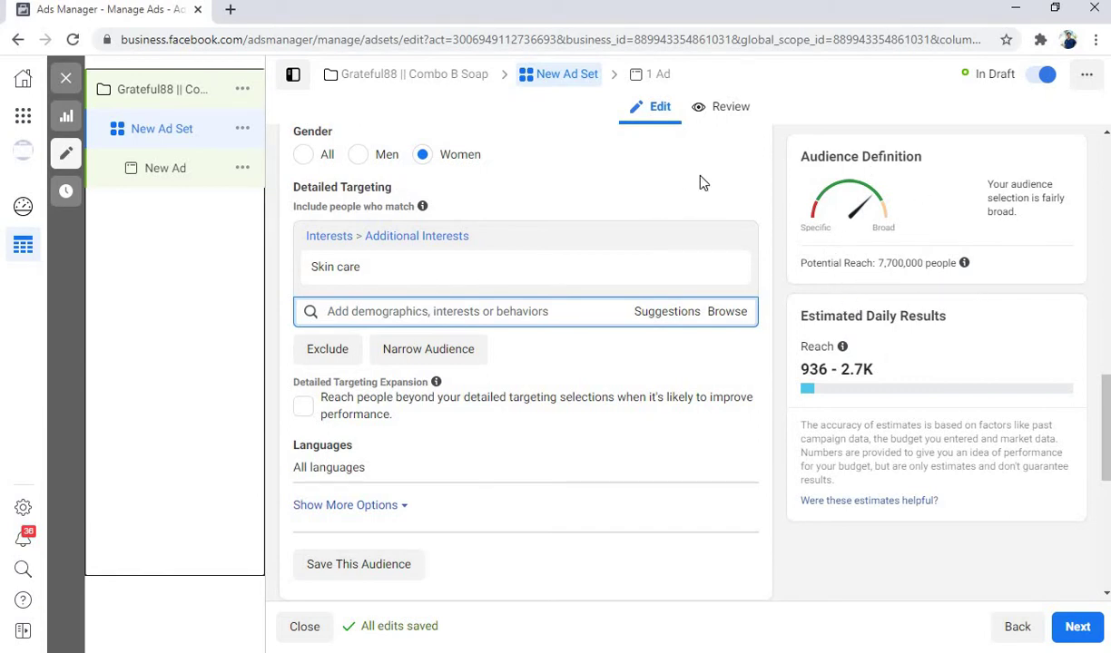
# Add an exclusion to the detailed targeting for the behavior "Facebook Payments users (90 days)"
pyautogui.click(333, 357)
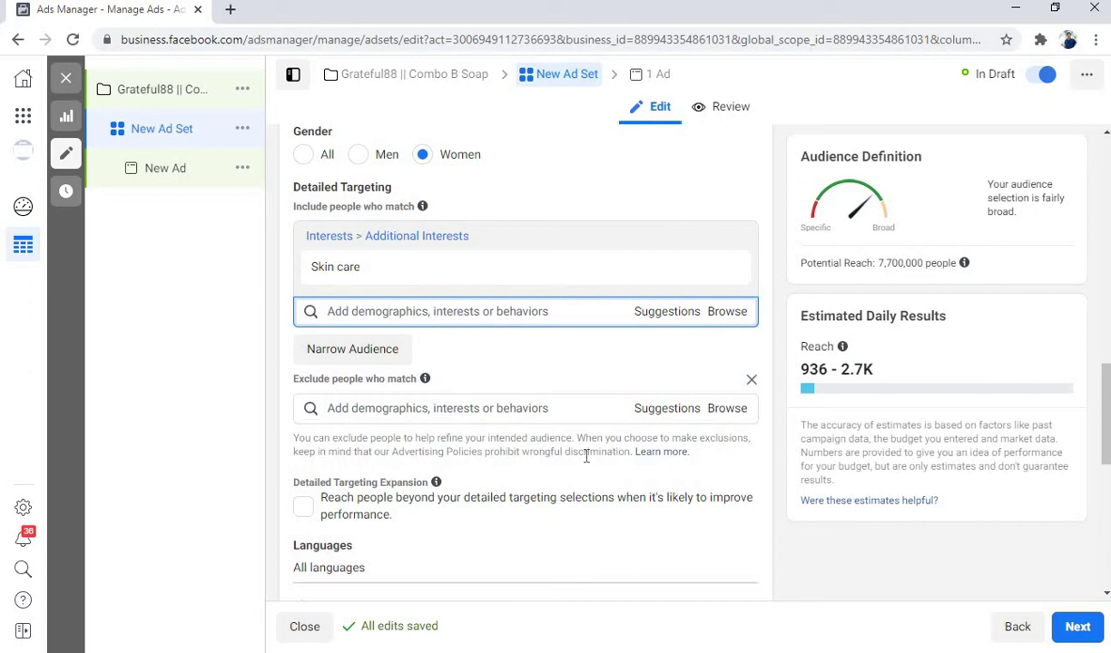
pyautogui.click(532, 410)
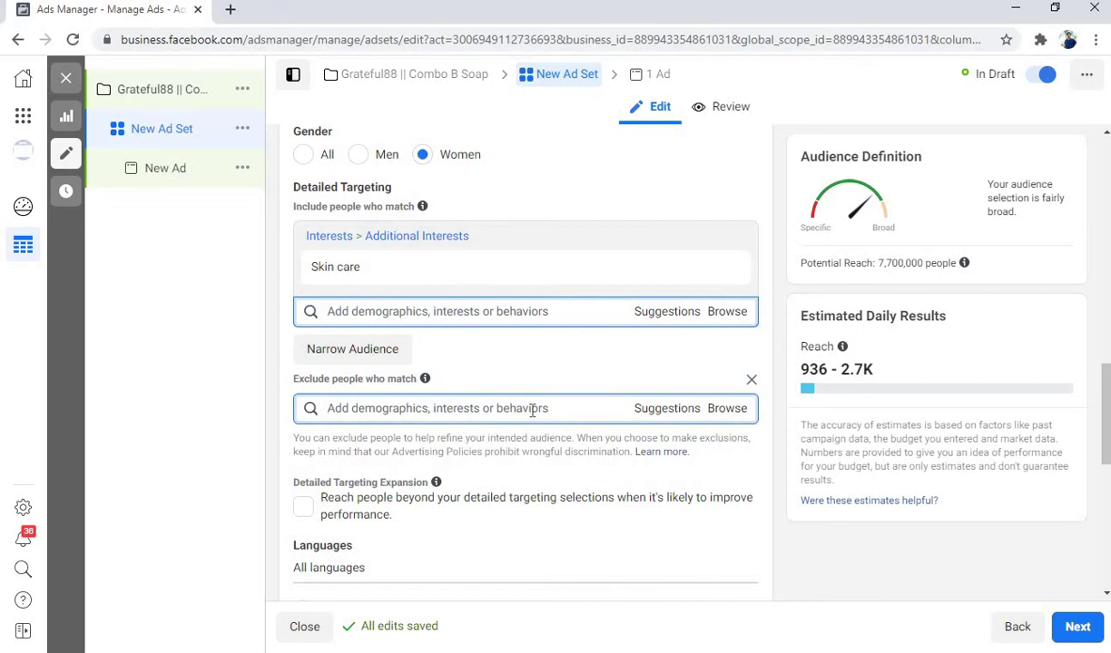
pyautogui.write('F')
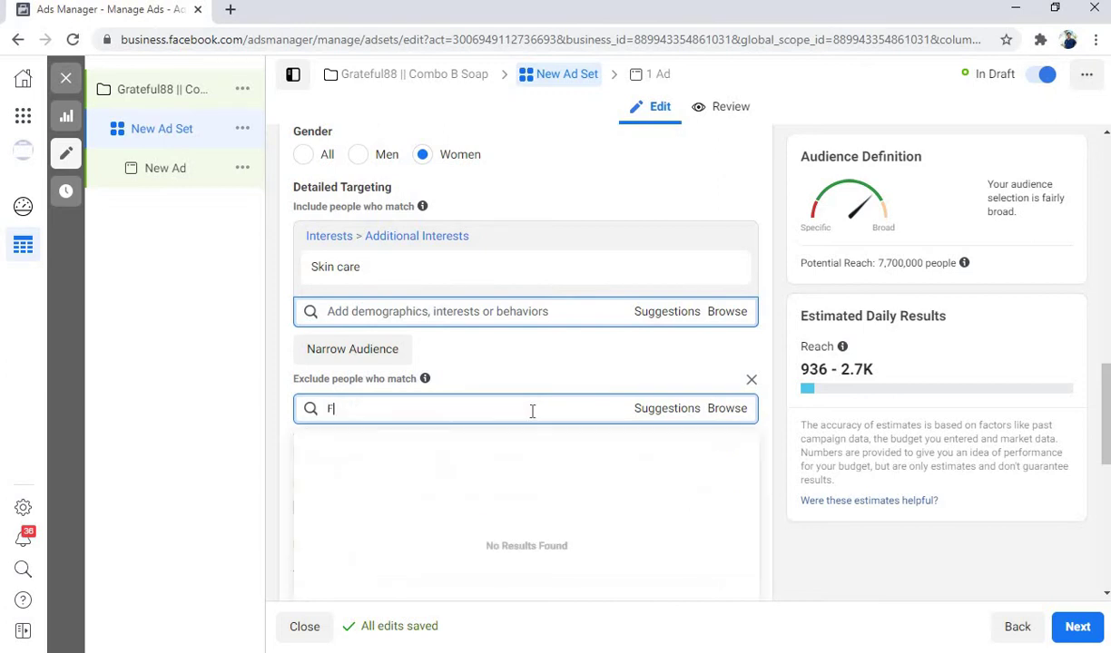
pyautogui.write('aceb')
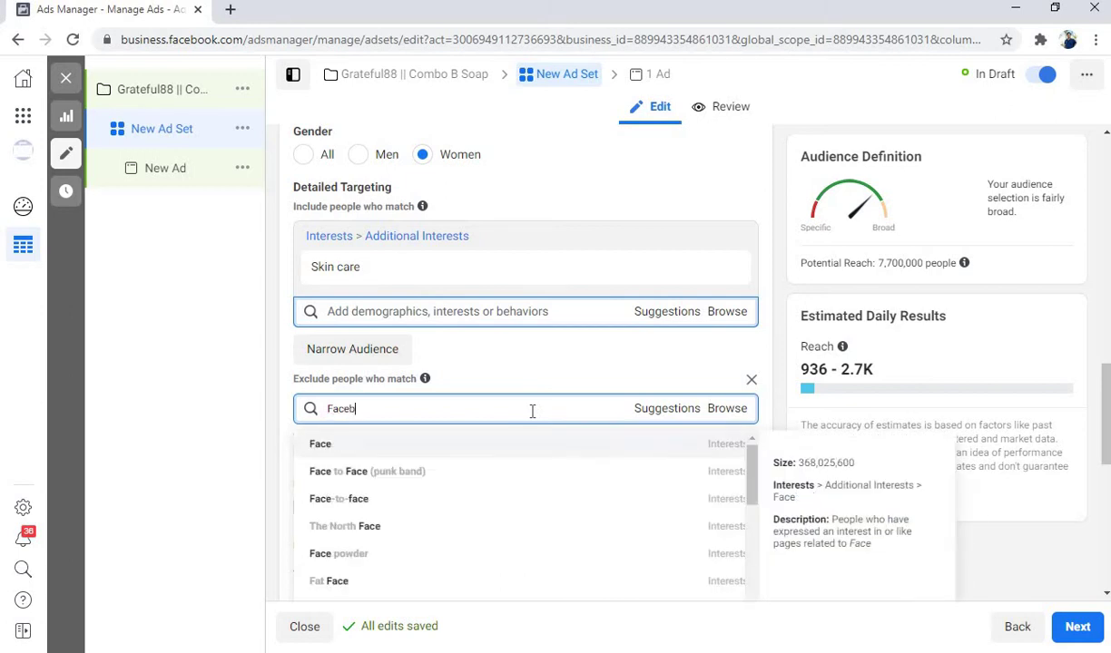
pyautogui.write('ook pa')
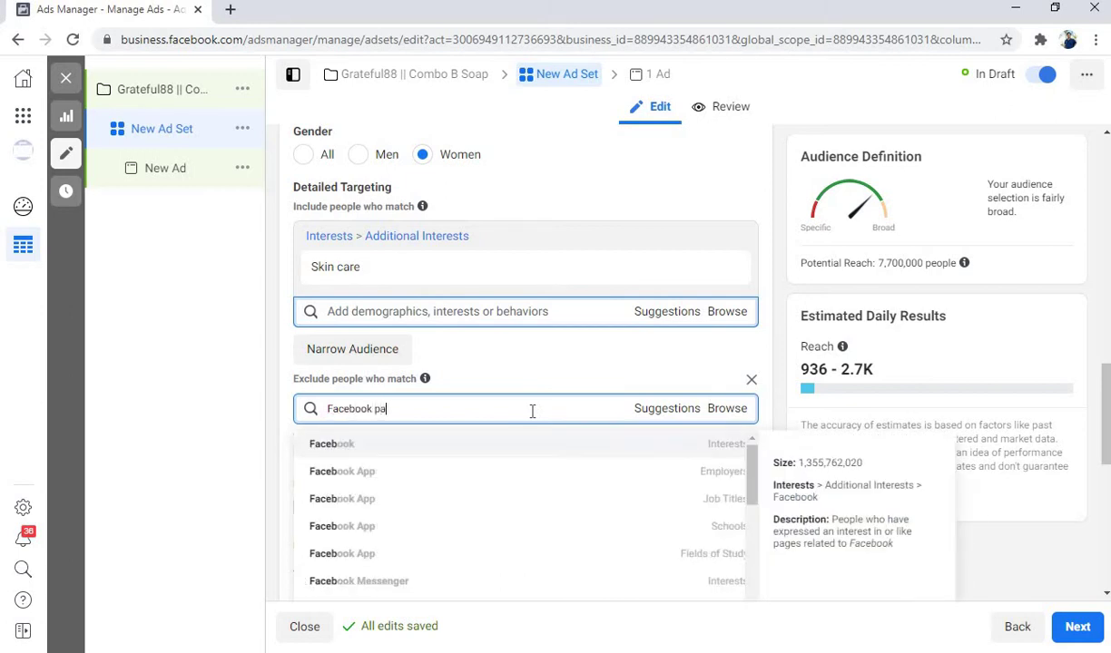
pyautogui.write('yments u')
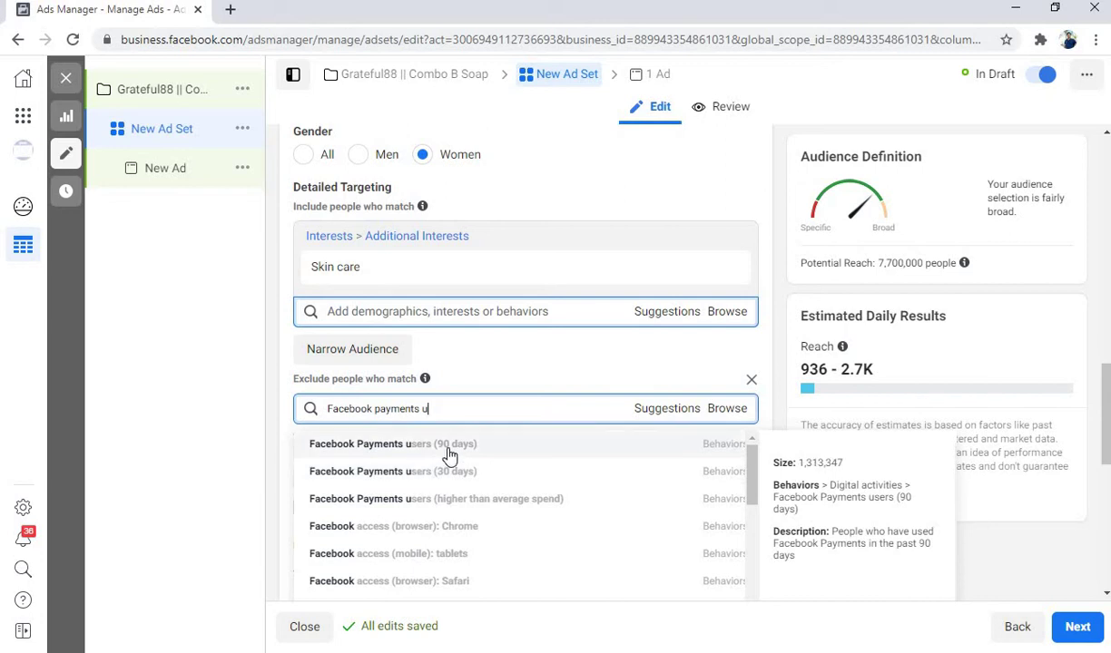
pyautogui.click(472, 445)
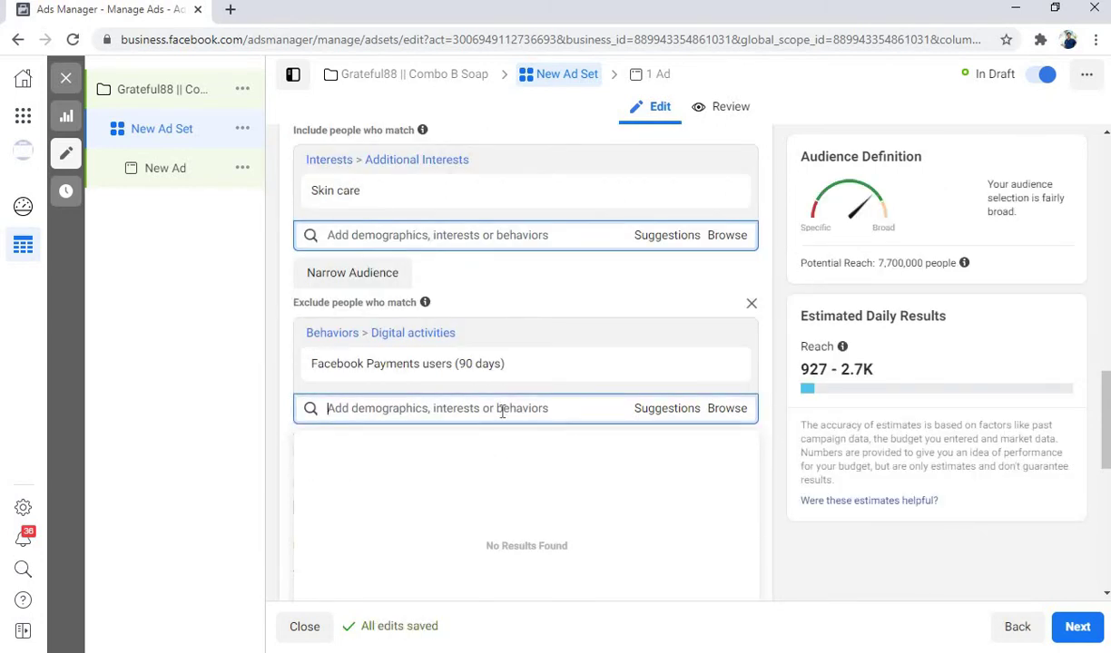
# Also exclude people who match the behavior "Facebook Payments users (30 days)"
pyautogui.write('Face')
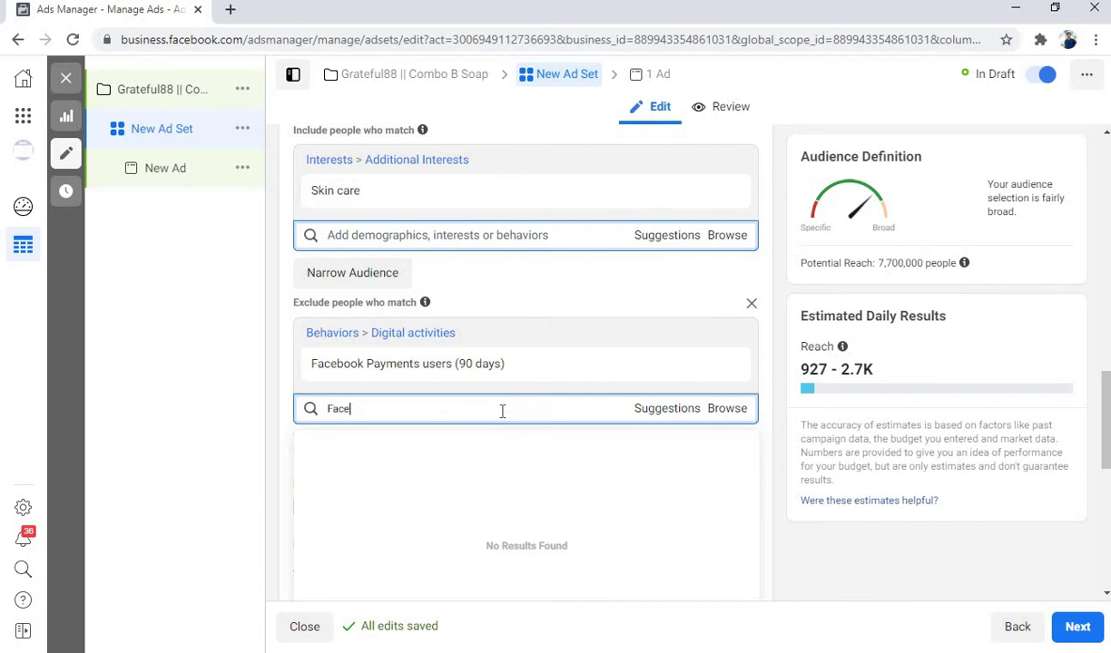
pyautogui.write('book paymen')
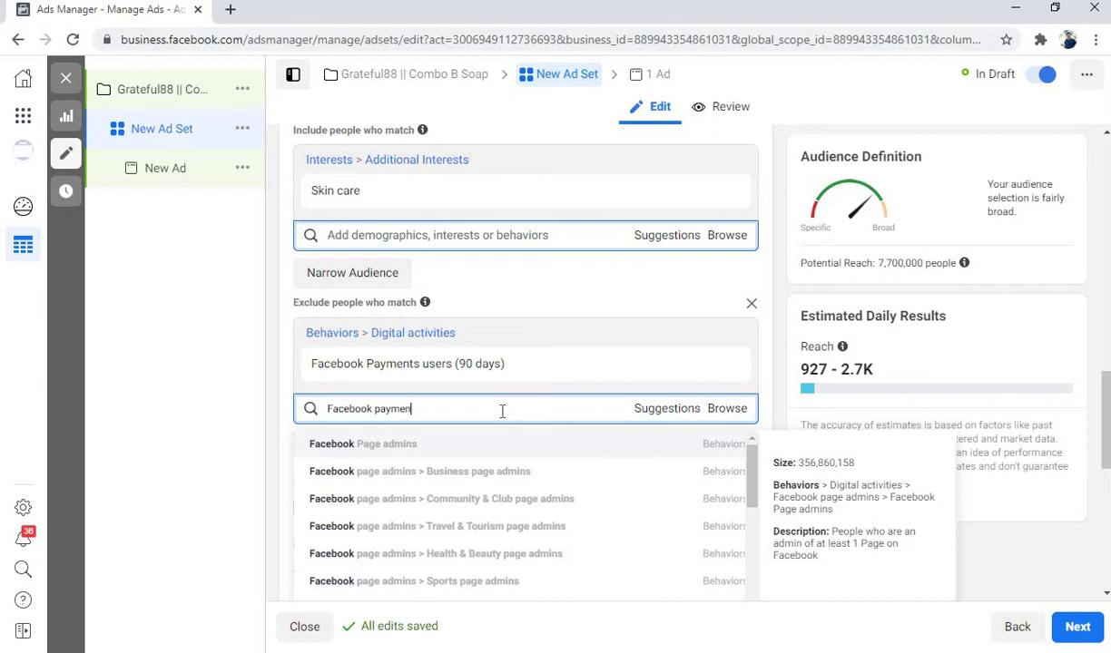
pyautogui.write('ts')
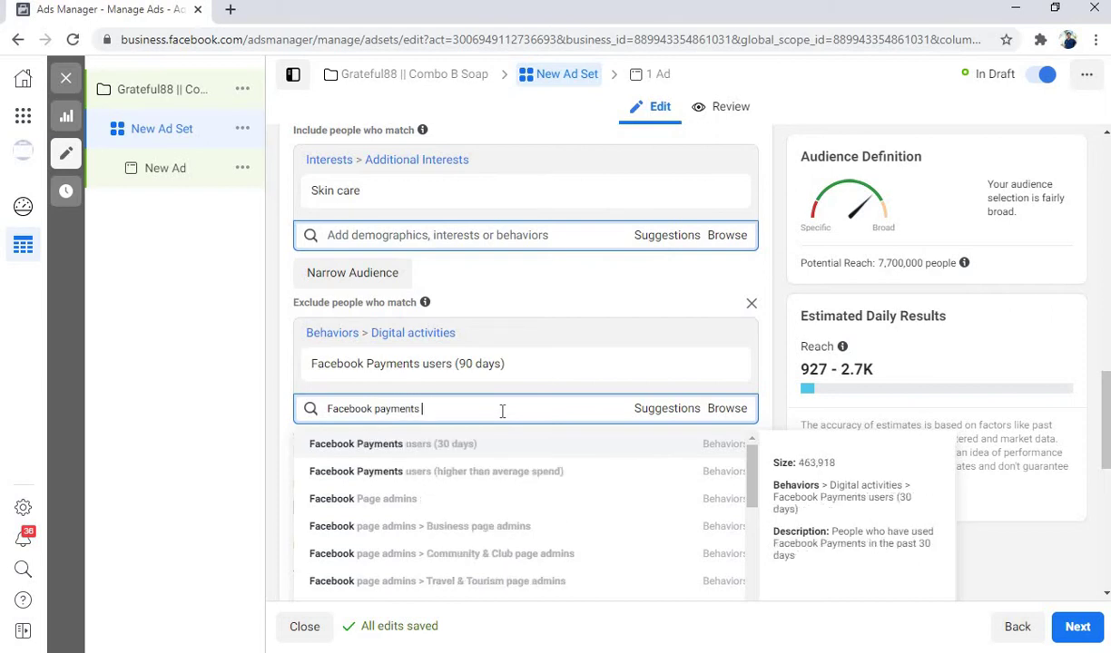
pyautogui.click(541, 444)
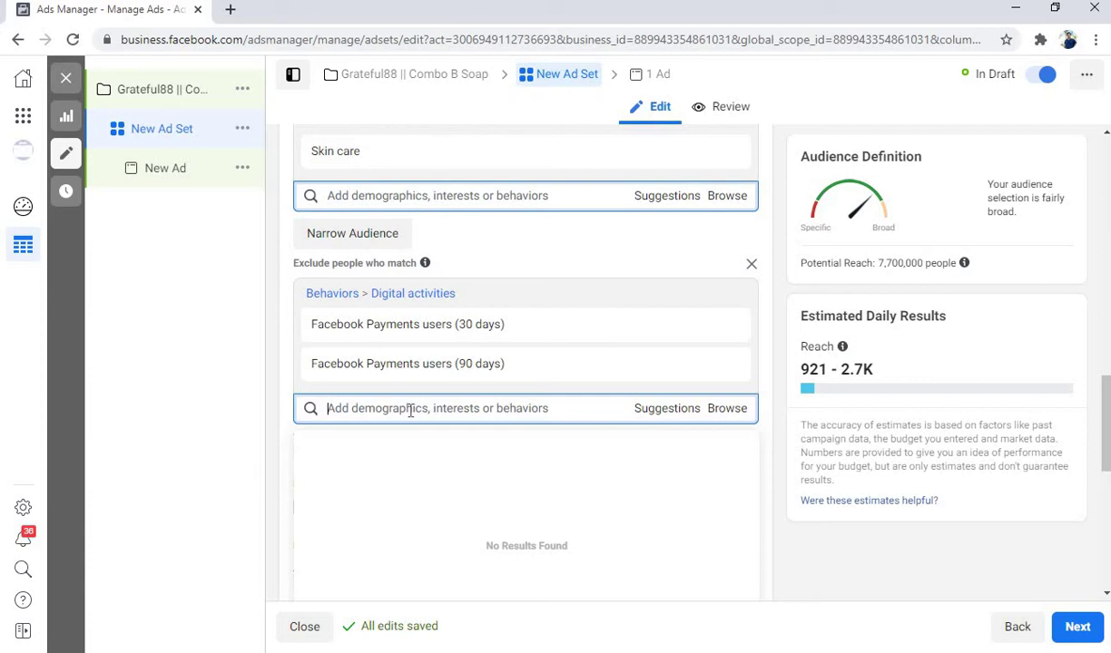
# Add "Facebook Payments users (higher than average spend)" to the excluded behaviors
pyautogui.write('fa')
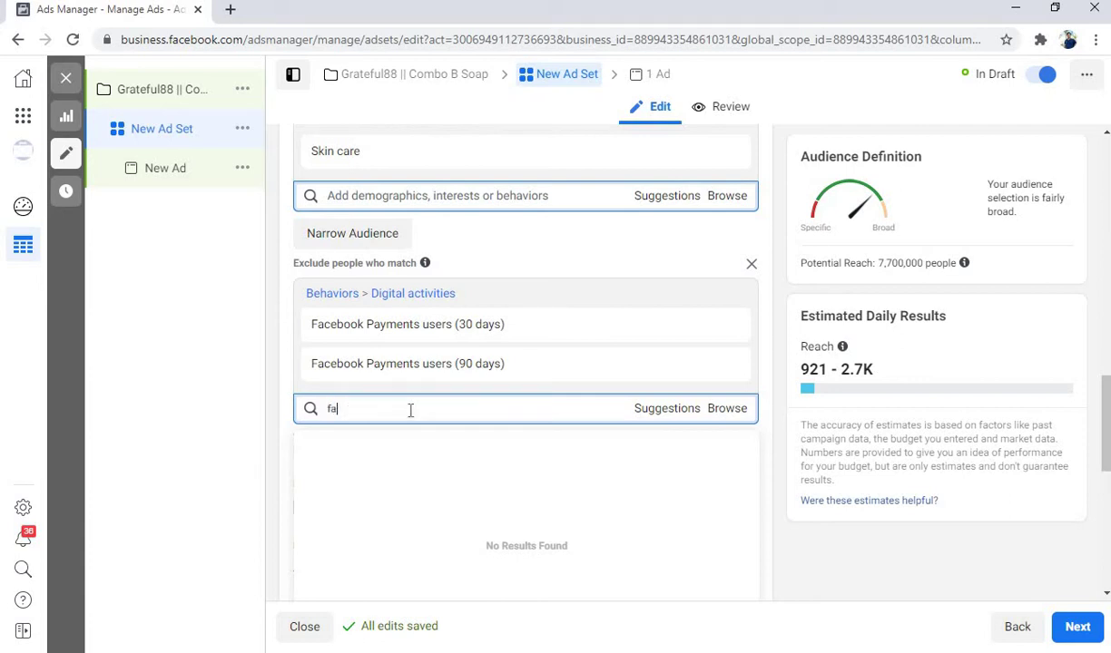
pyautogui.write('cebook')
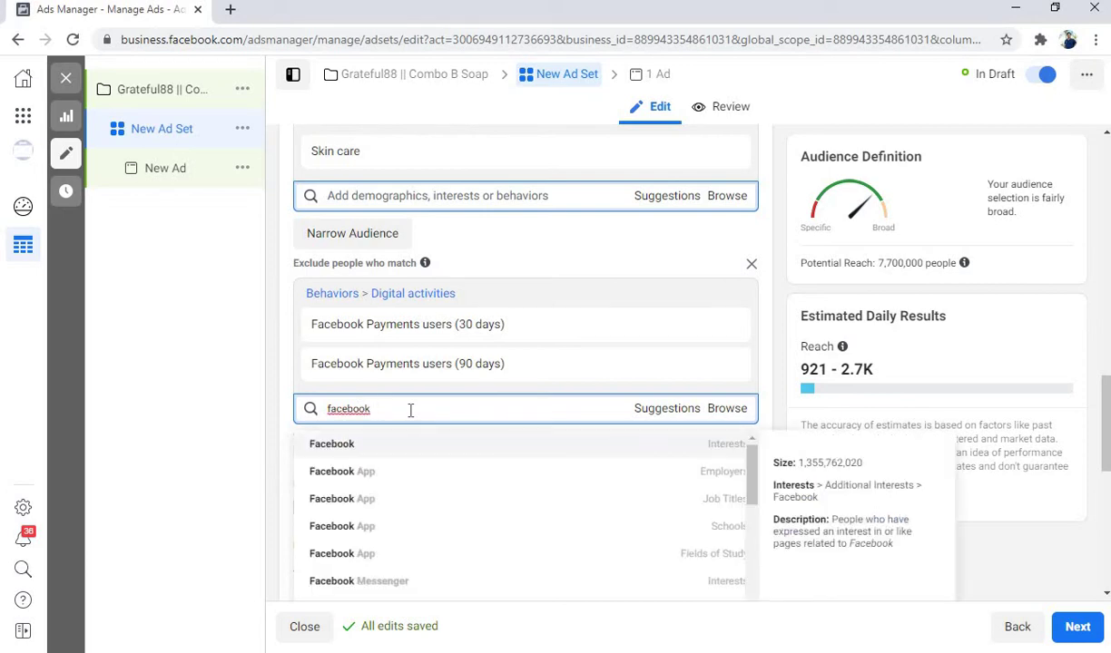
pyautogui.write(' paymen')
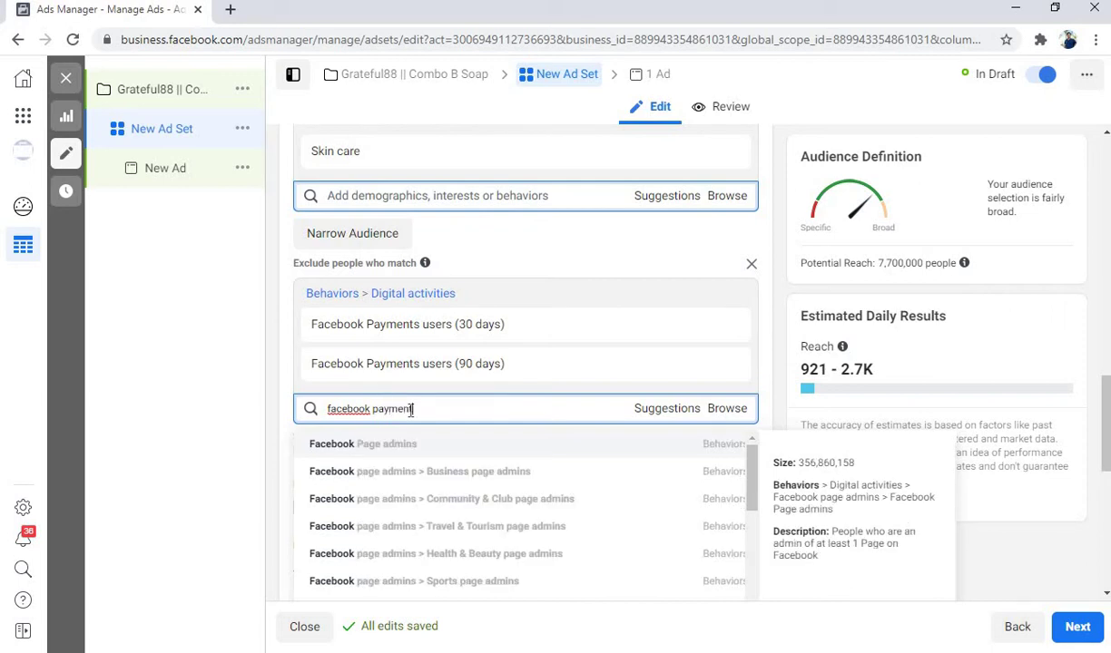
pyautogui.write('ts h')
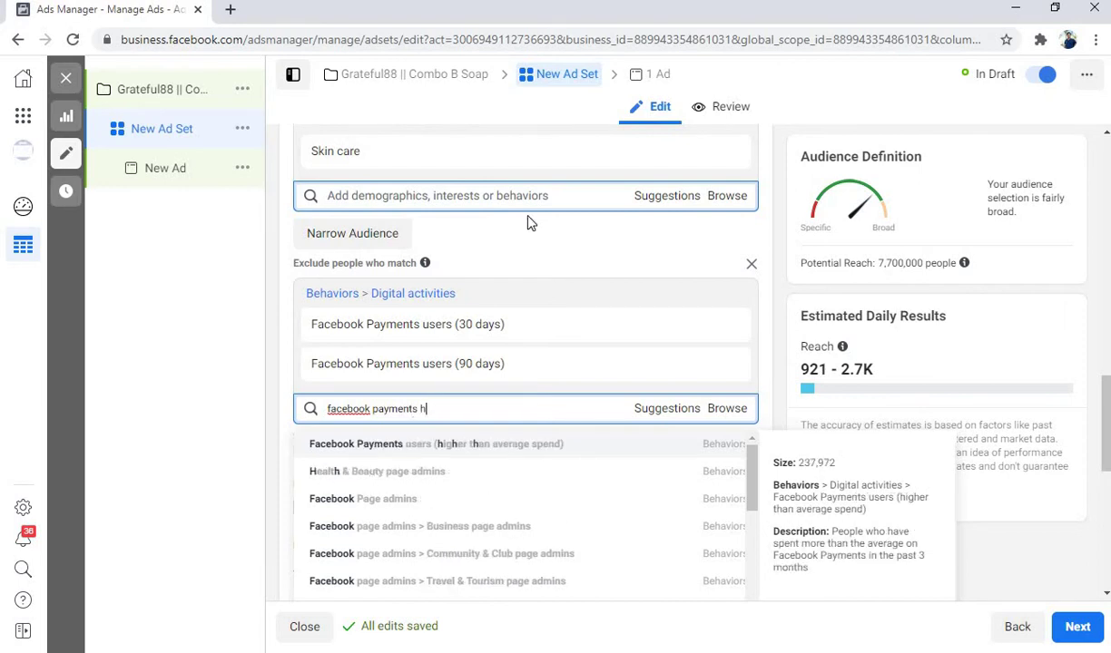
pyautogui.click(497, 452)
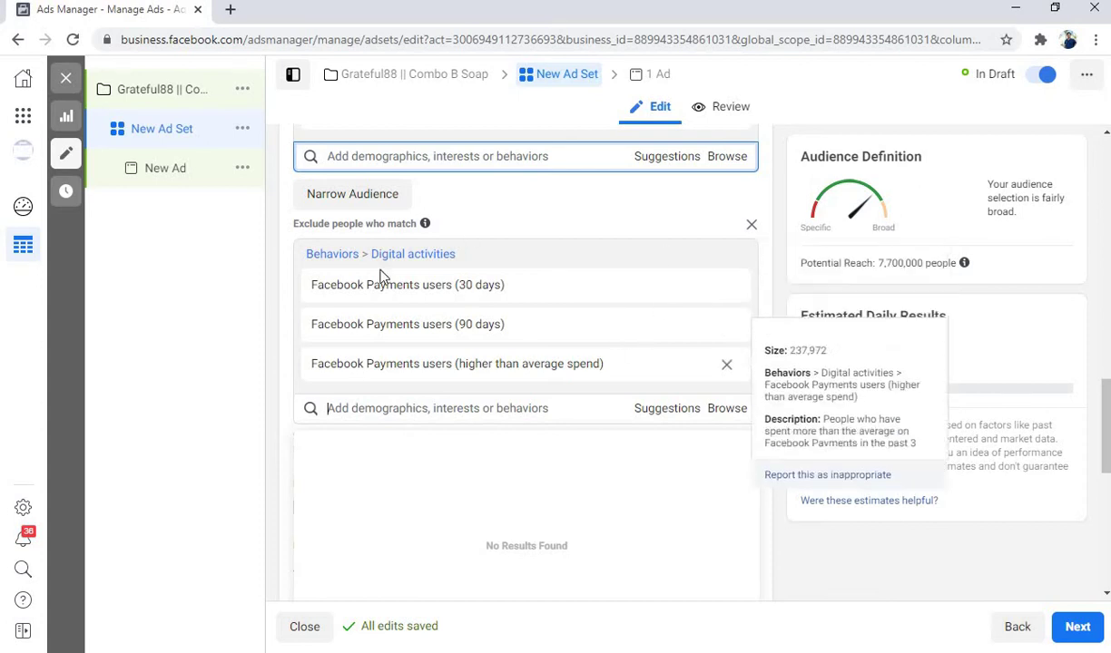
# Narrow the audience to people who must also match the purchase behavior "Engaged Shoppers"
pyautogui.scroll(1, 490, 300)
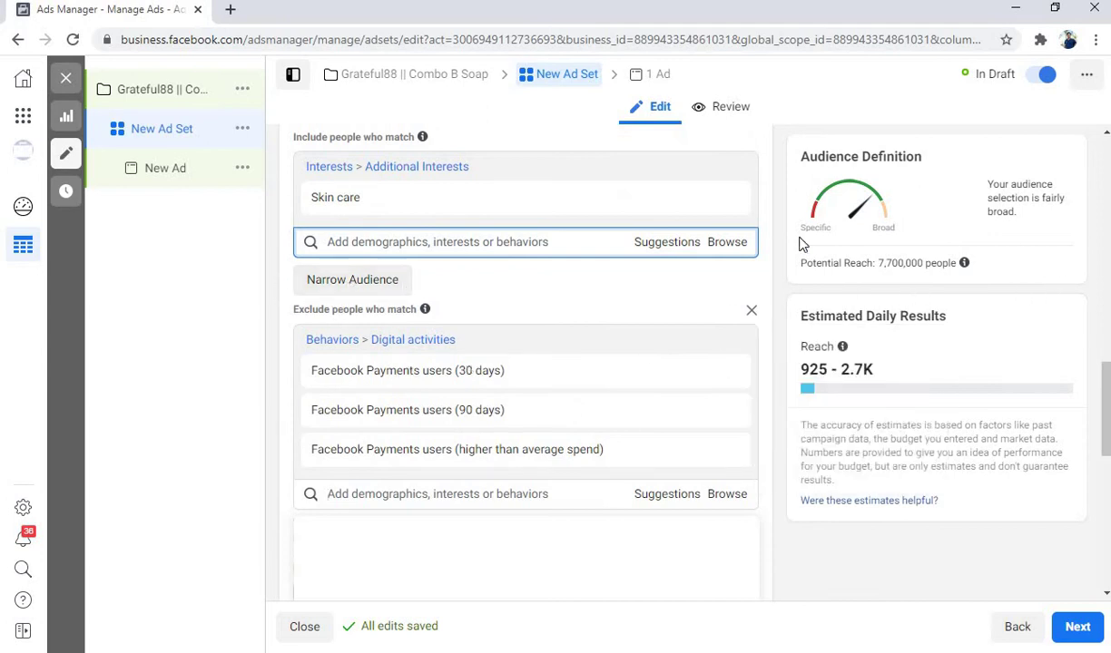
pyautogui.moveTo(802, 255)
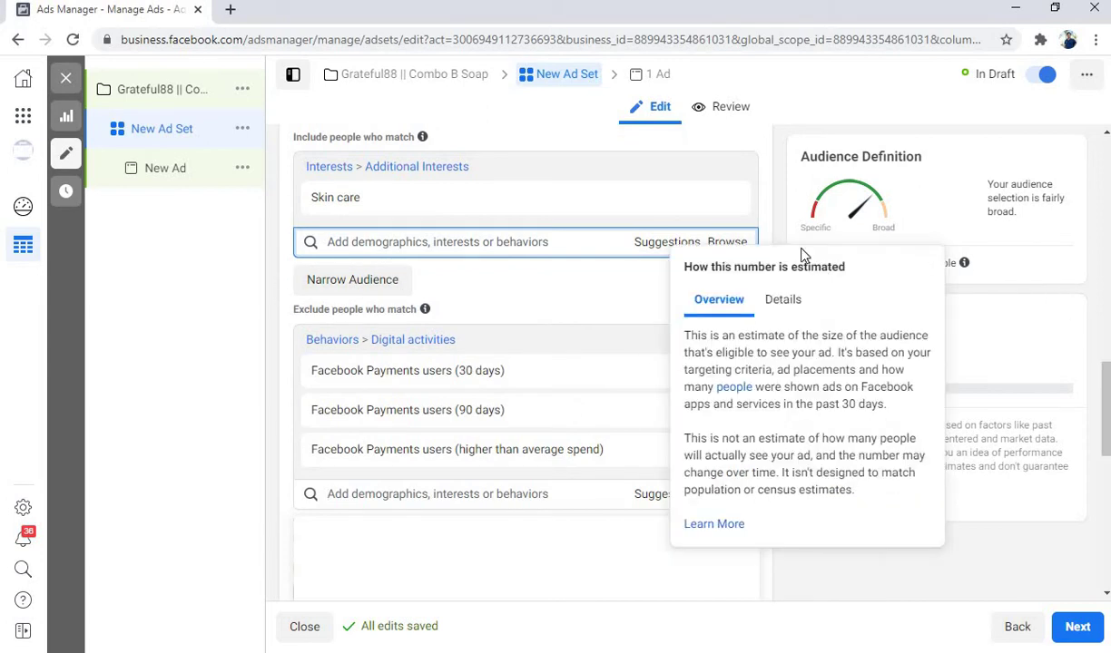
pyautogui.click(380, 282)
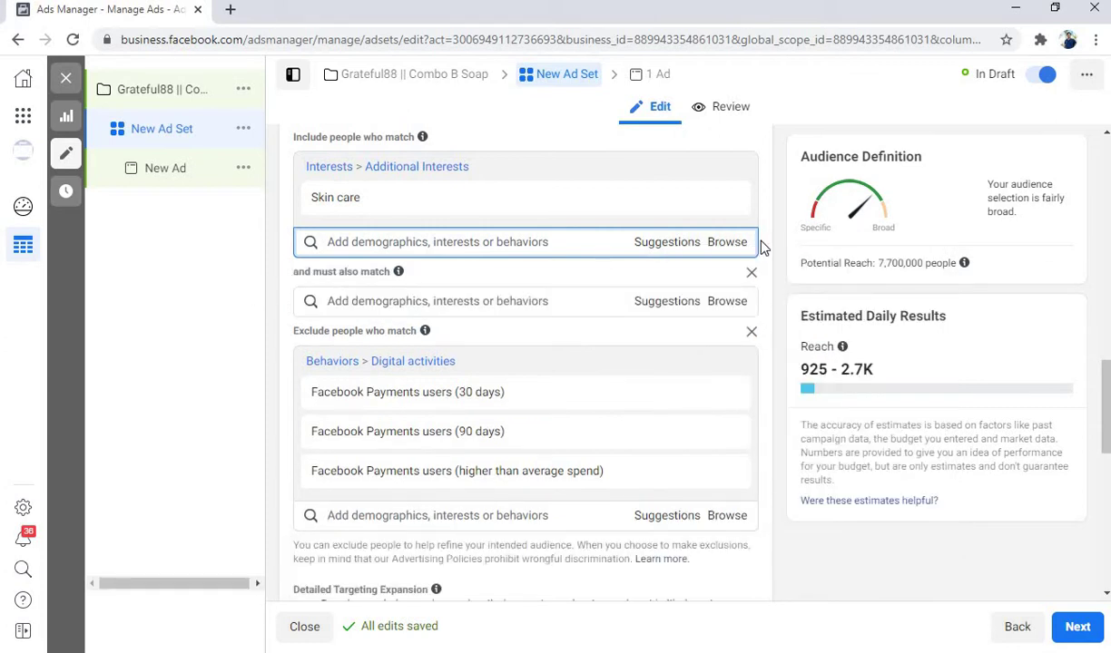
pyautogui.click(467, 305)
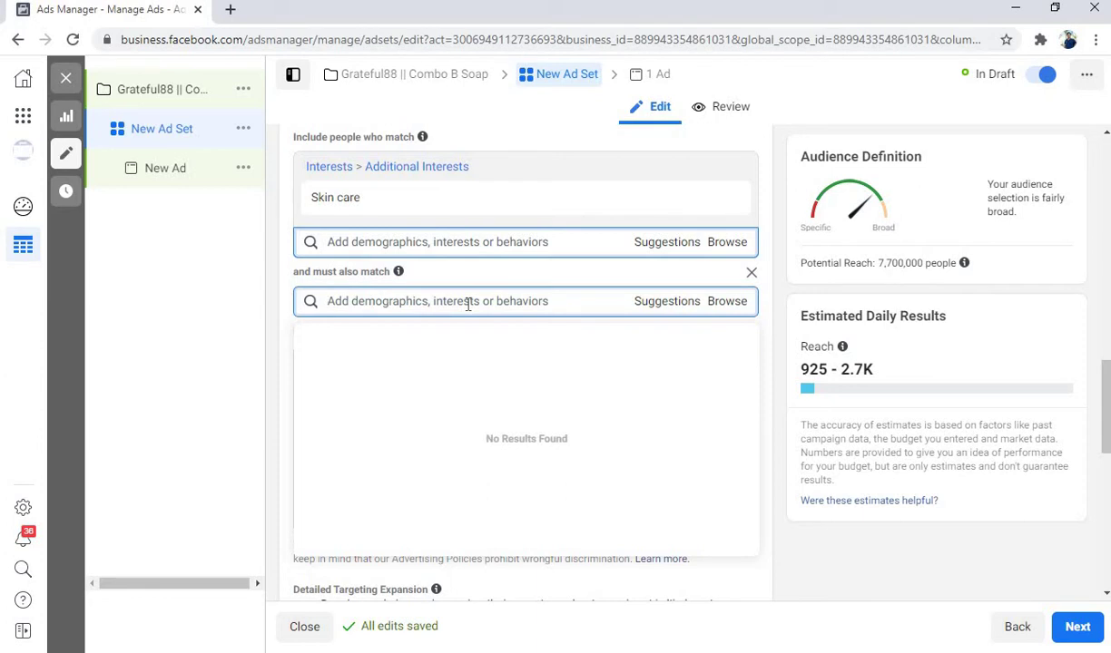
pyautogui.write('e')
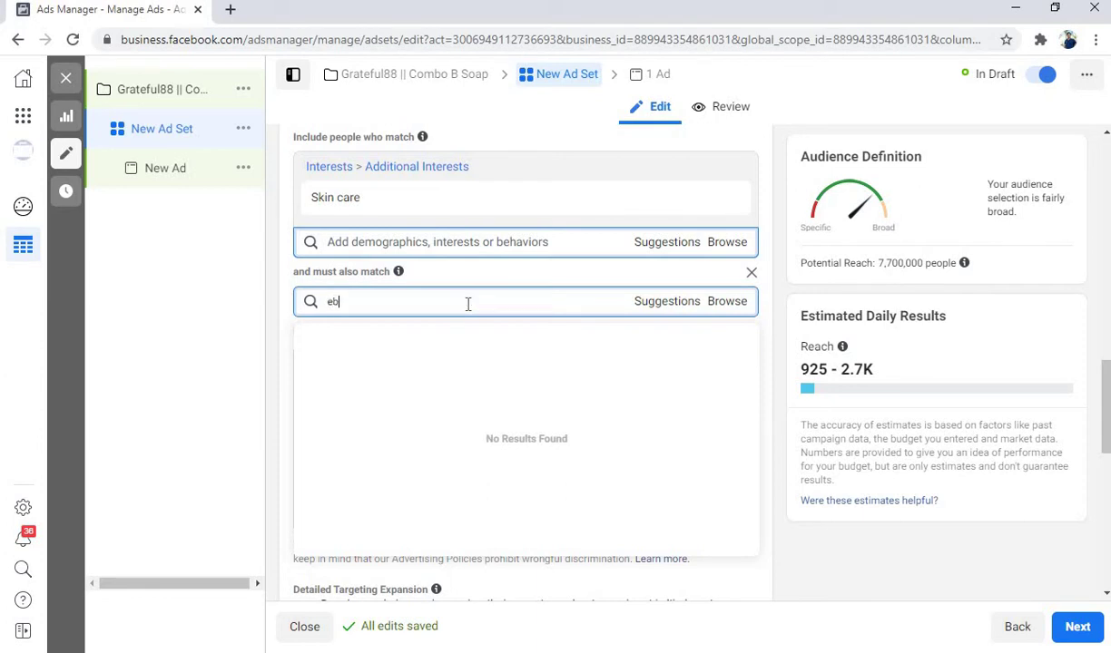
pyautogui.write('b')
pyautogui.press('BackSpace')
pyautogui.write('ng')
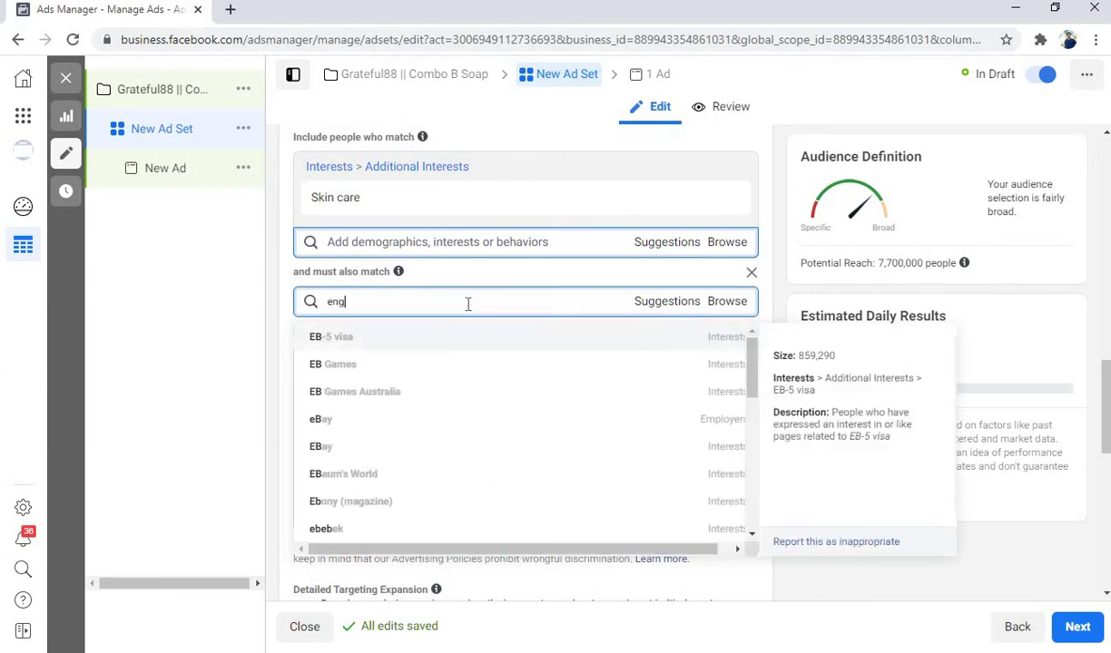
pyautogui.write('gag')
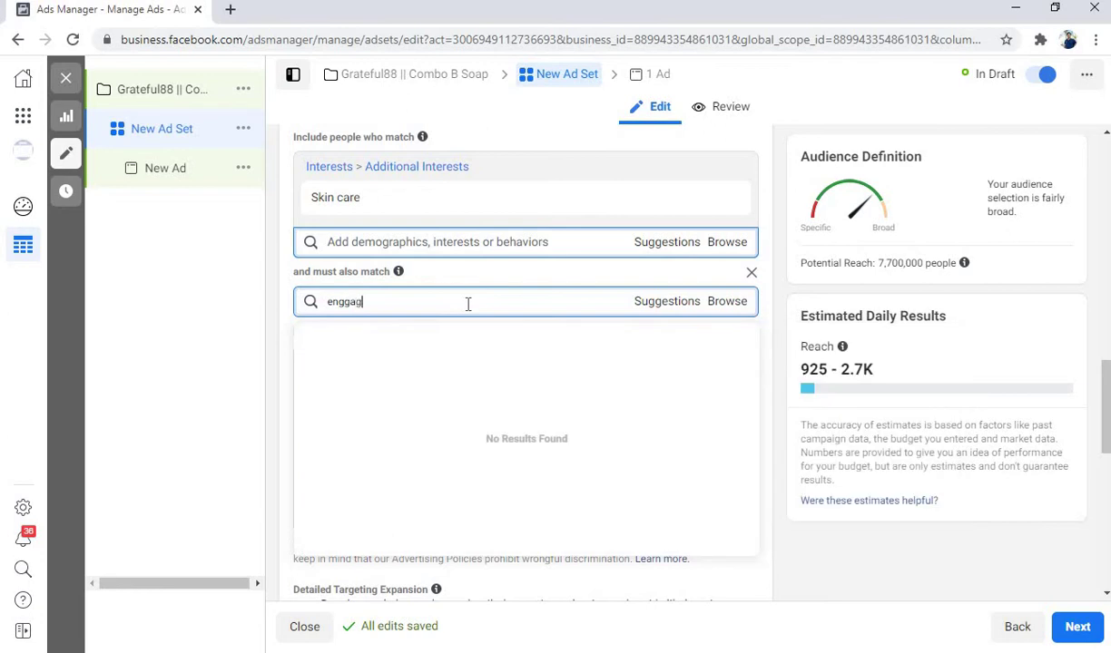
pyautogui.write('e sh')
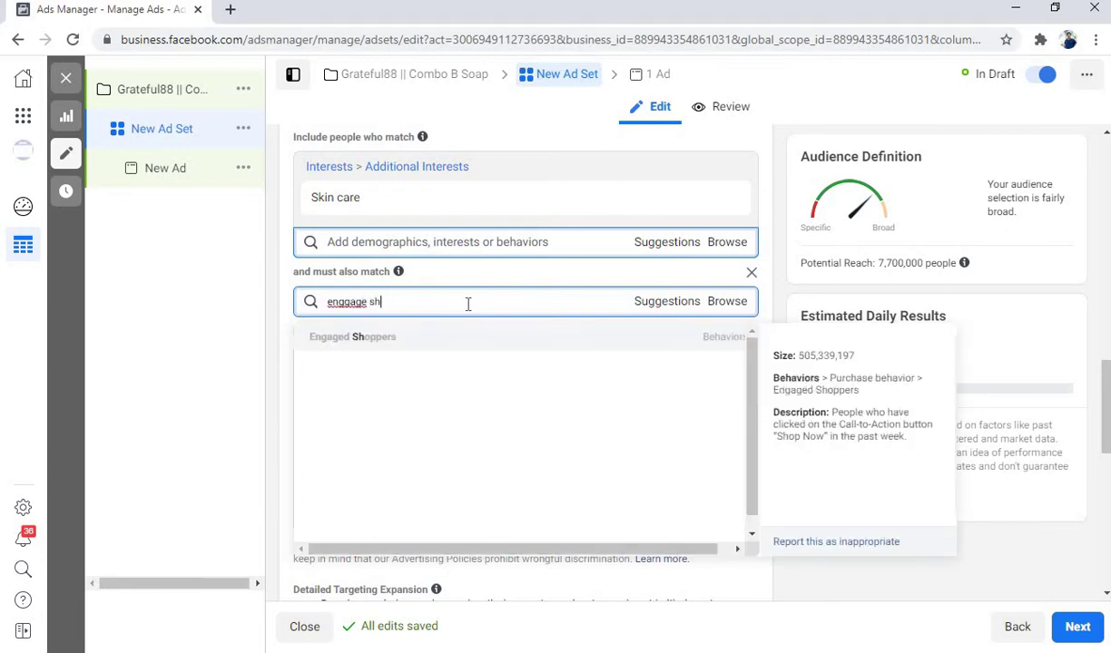
pyautogui.click(498, 351)
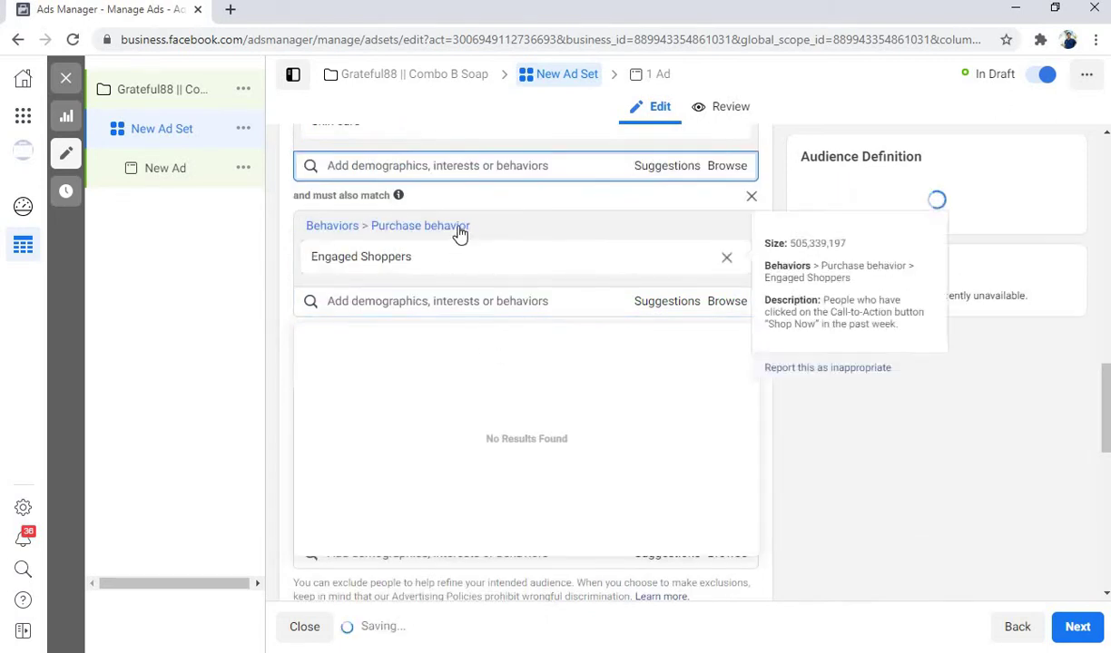
# Review the audience's age, gender, included, narrowed and excluded targeting together with its potential reach and estimated daily results
pyautogui.scroll(2, 490, 272)
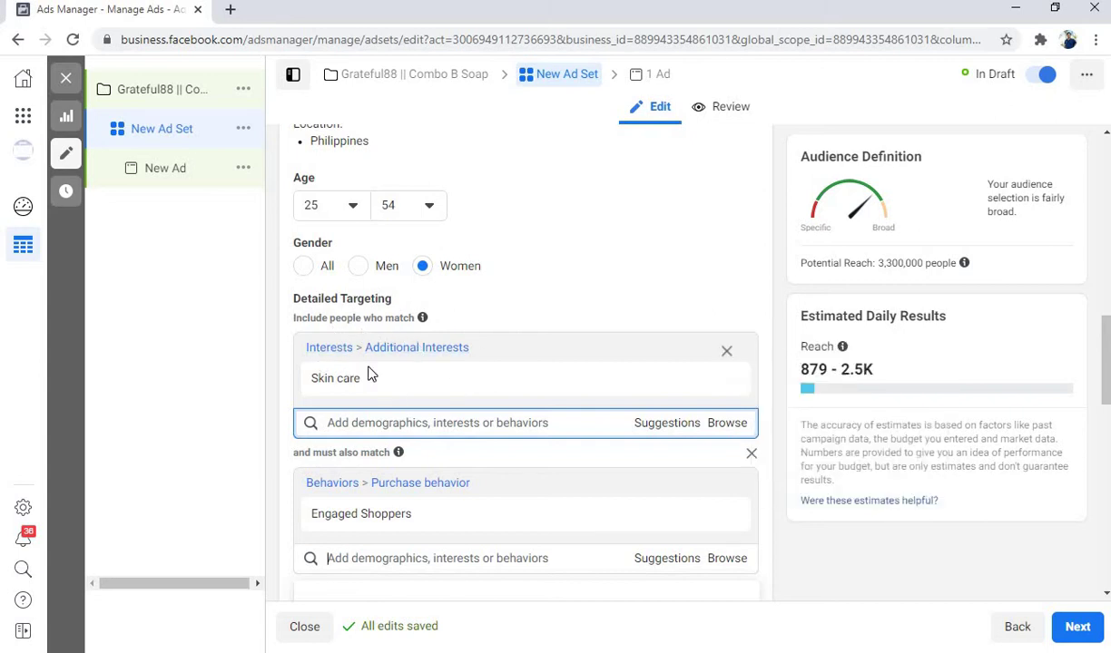
pyautogui.moveTo(402, 386)
pyautogui.moveTo(404, 364)
pyautogui.moveTo(392, 534)
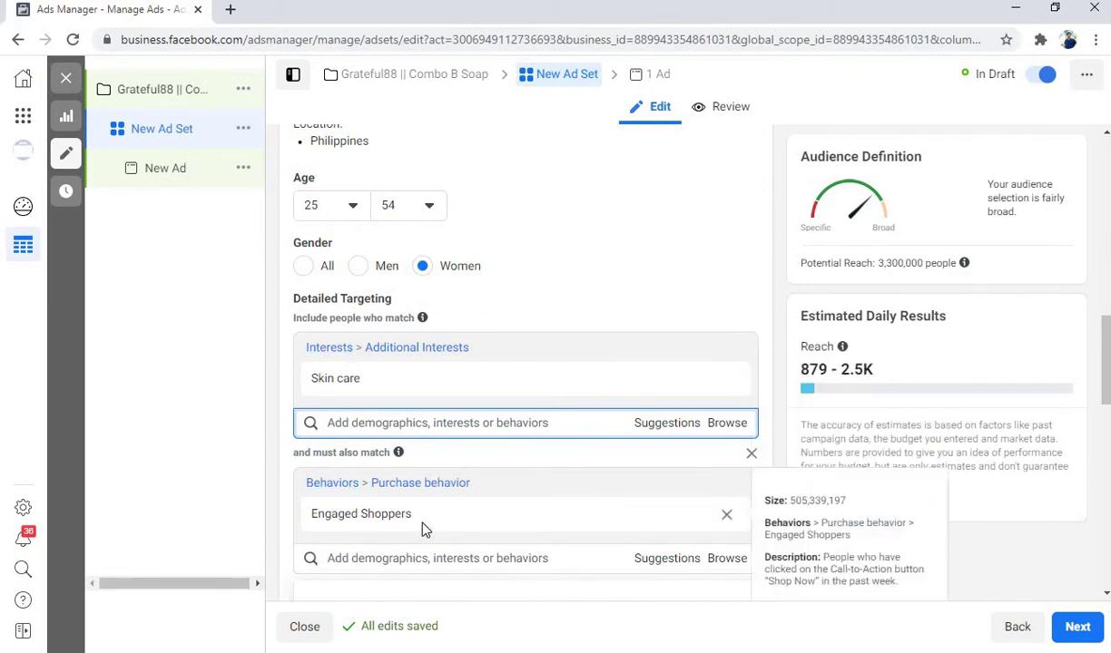
pyautogui.scroll(-2, 390, 363)
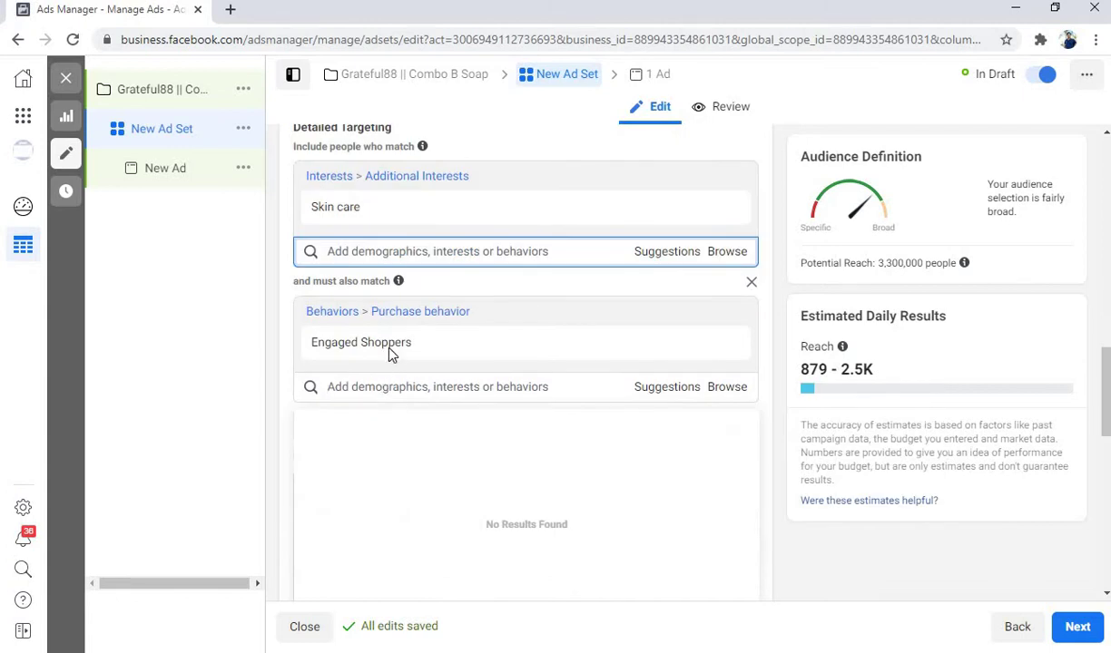
pyautogui.click(190, 355)
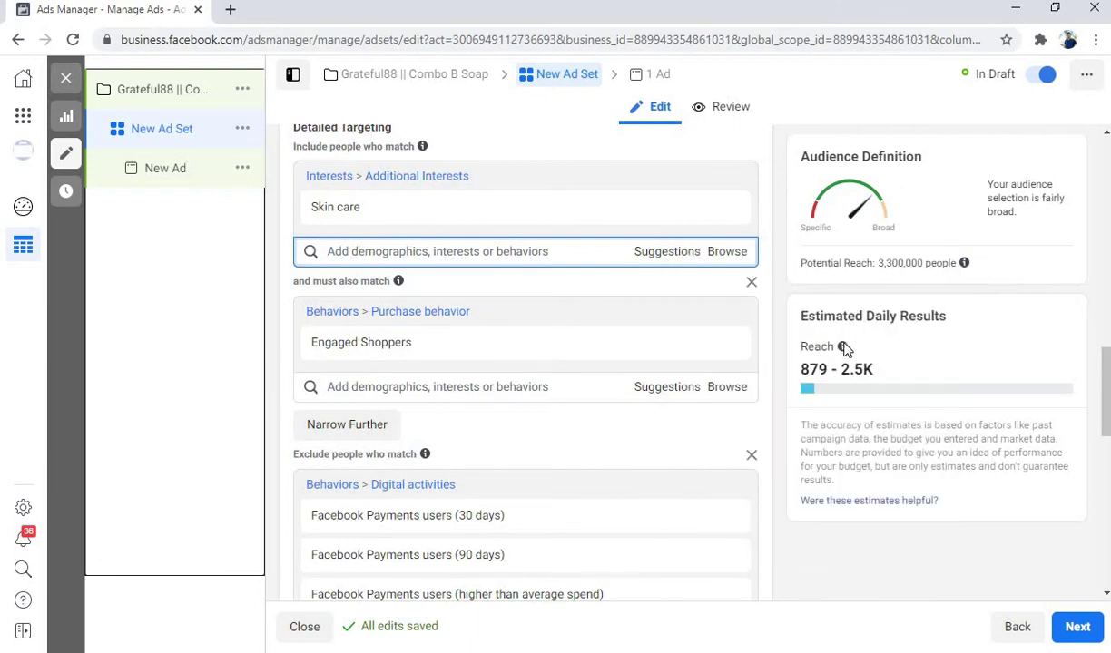
pyautogui.moveTo(842, 348)
pyautogui.scroll(-1, 762, 322)
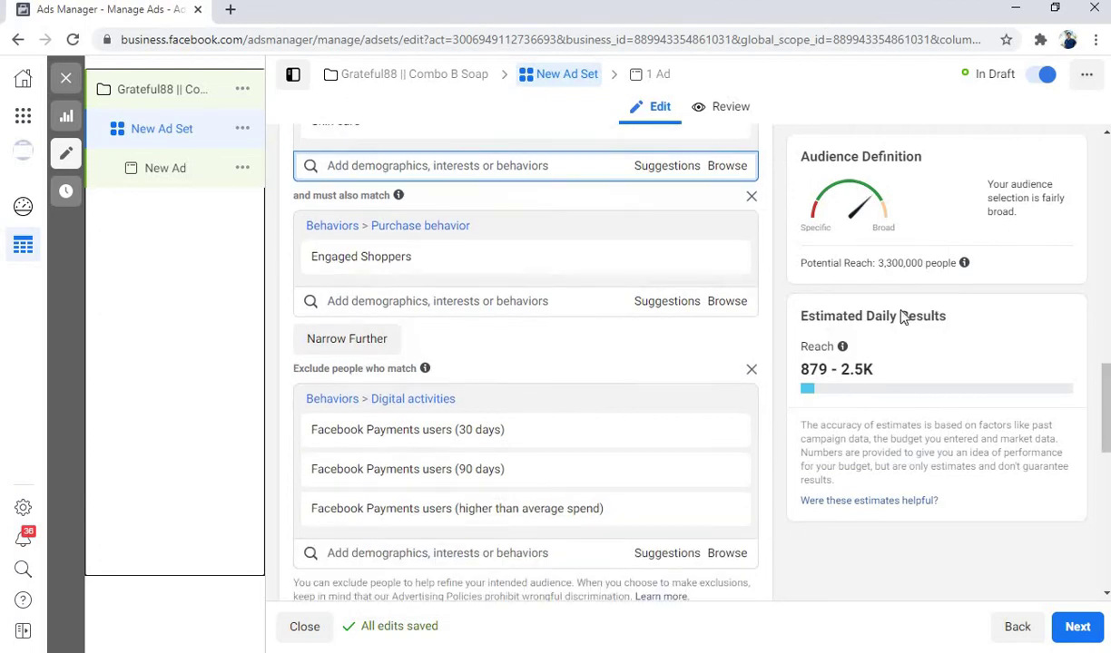
pyautogui.scroll(2, 867, 318)
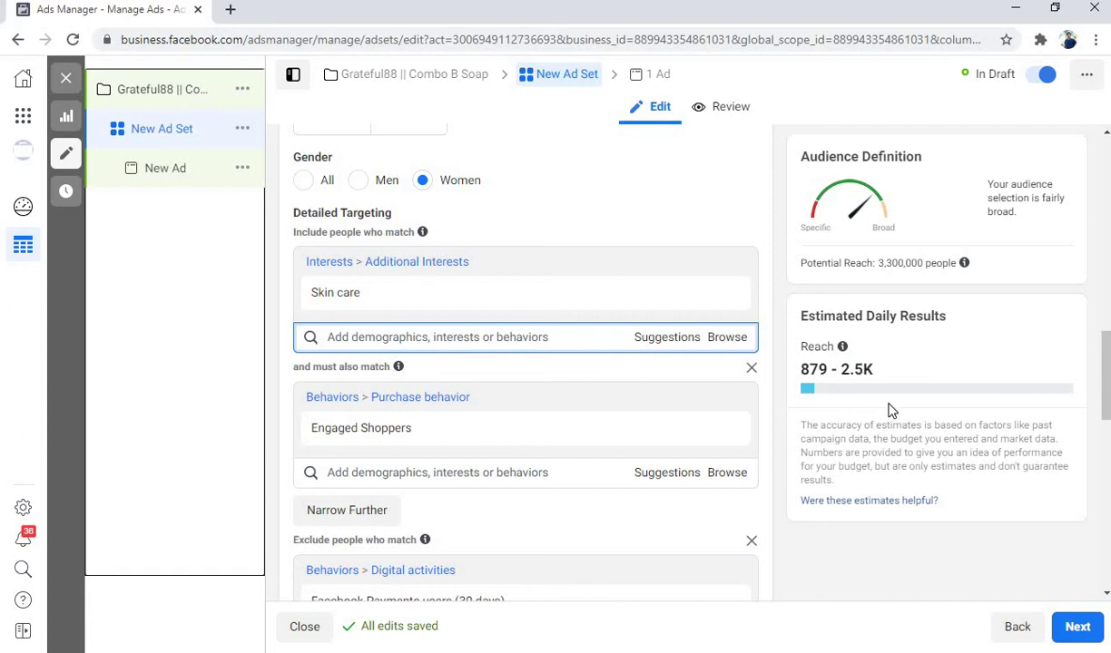
pyautogui.scroll(1, 827, 386)
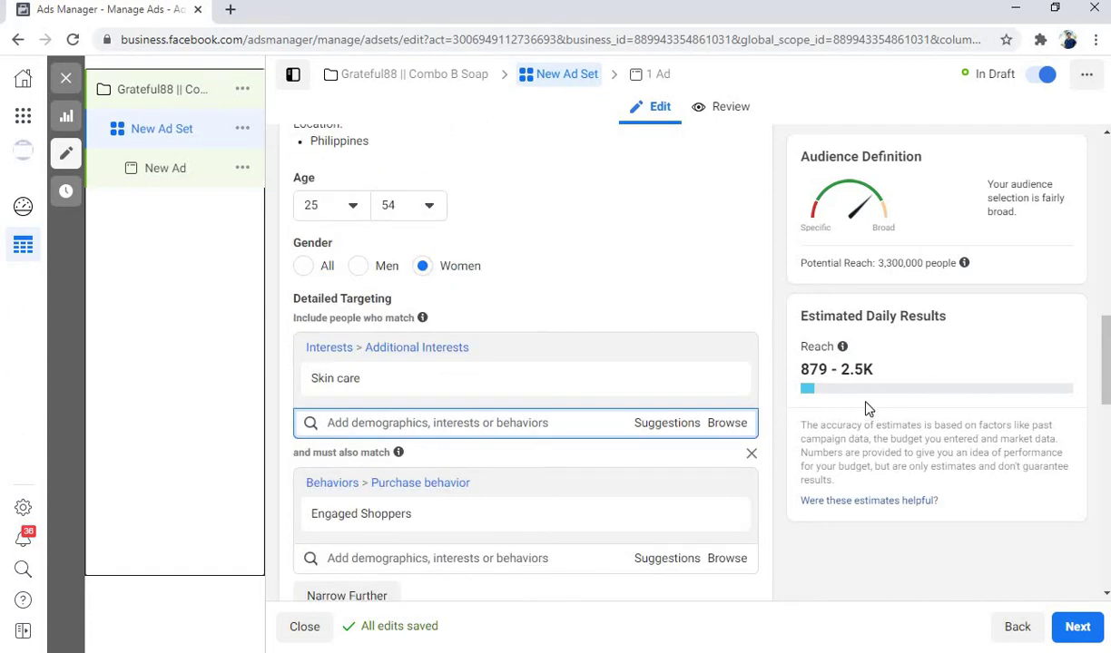
# Try Detailed Targeting Expansion to compare its effect on the estimated audience, and switch it off again
pyautogui.scroll(-1, 827, 384)
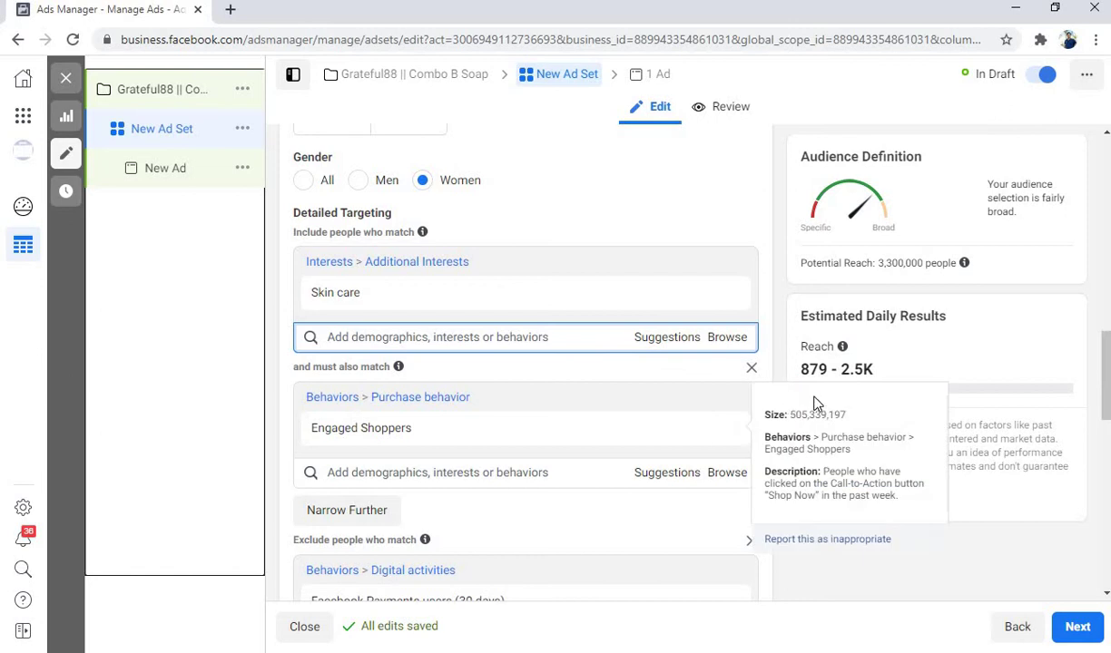
pyautogui.scroll(-2, 571, 358)
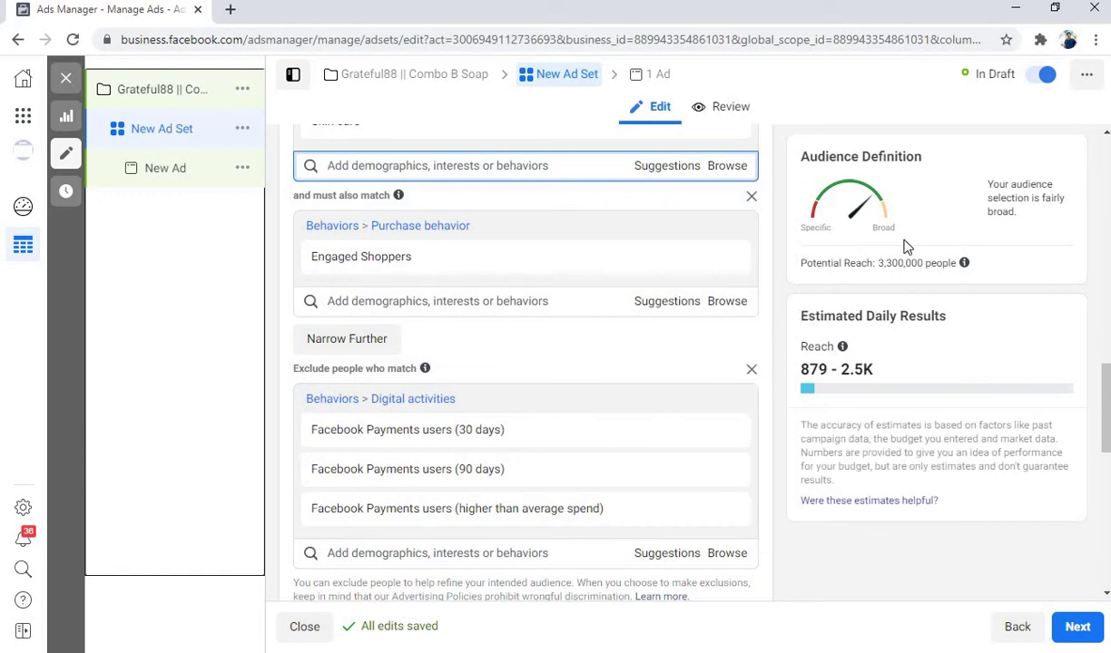
pyautogui.scroll(-1, 421, 365)
pyautogui.moveTo(424, 367)
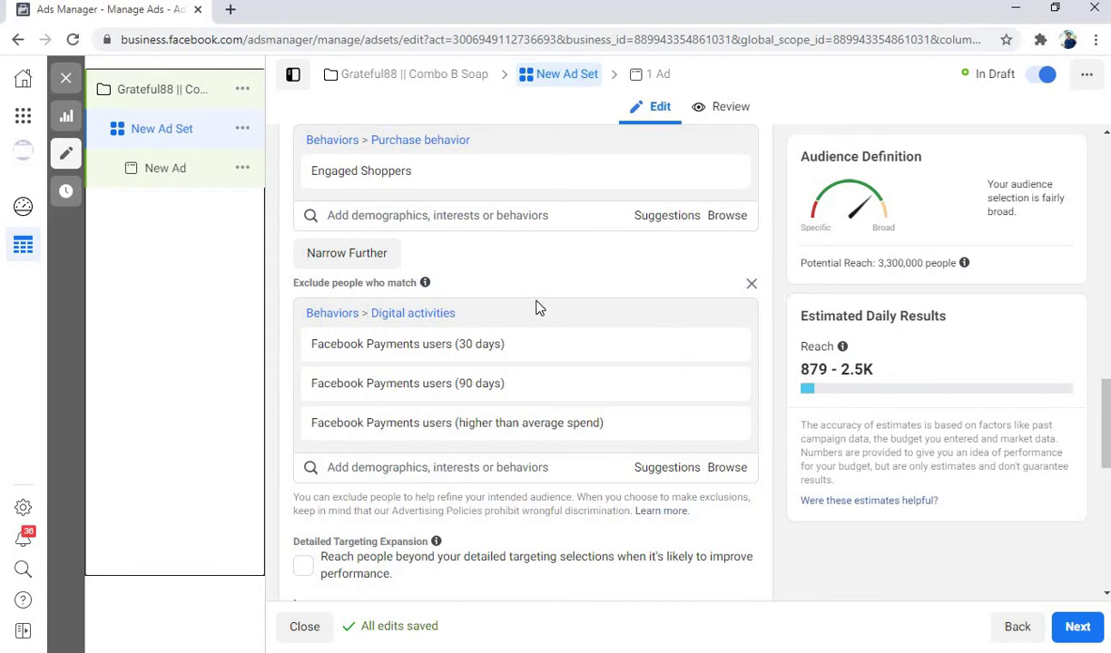
pyautogui.scroll(-1, 635, 300)
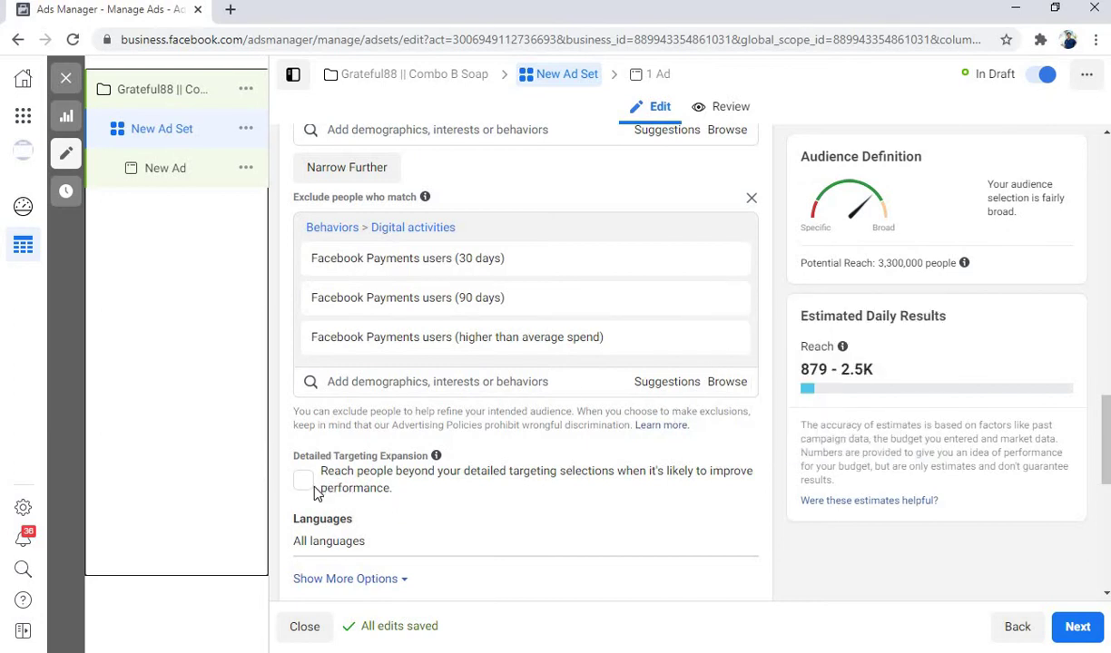
pyautogui.click(304, 480)
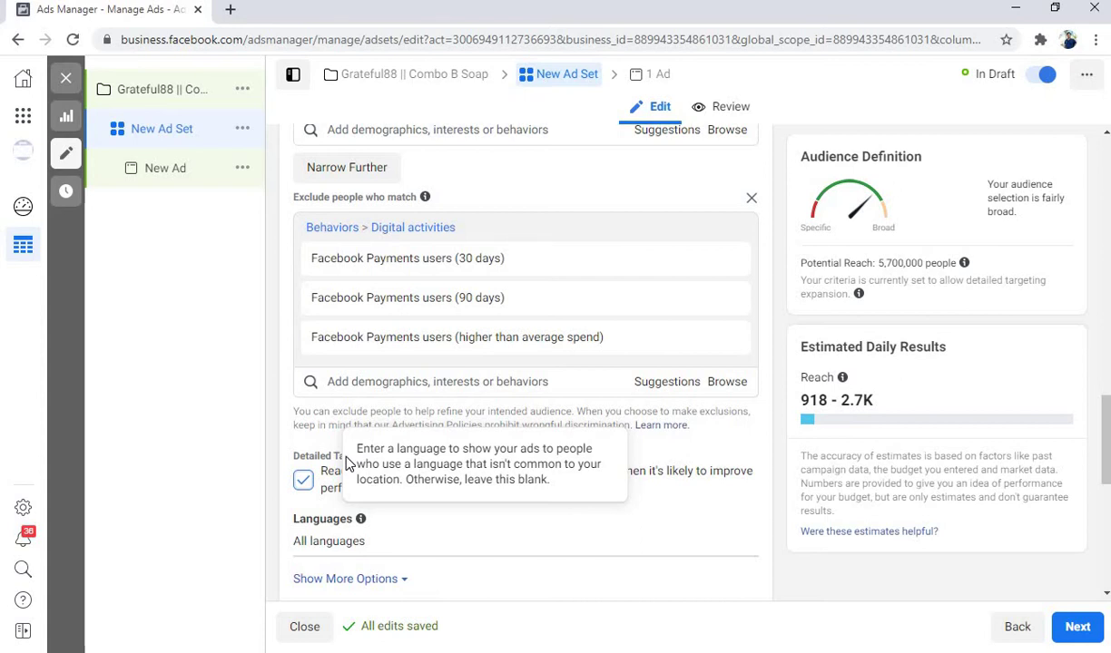
pyautogui.click(304, 482)
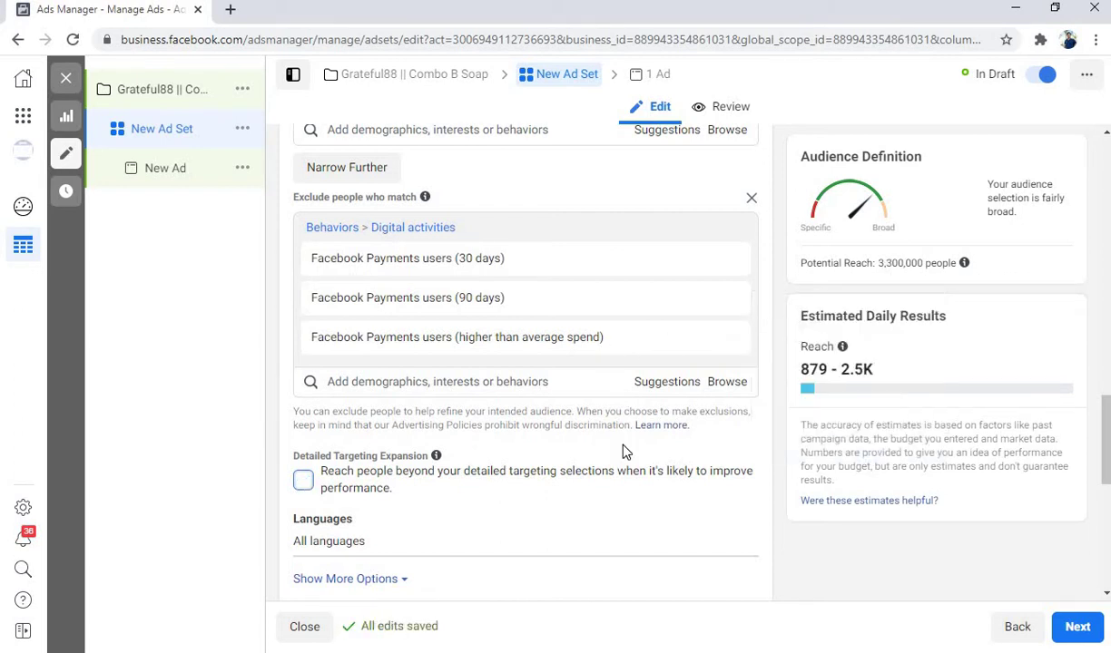
# Expand the additional audience options and switch the ad set to Manual Placements
pyautogui.scroll(2, 555, 451)
pyautogui.scroll(6, 381, 433)
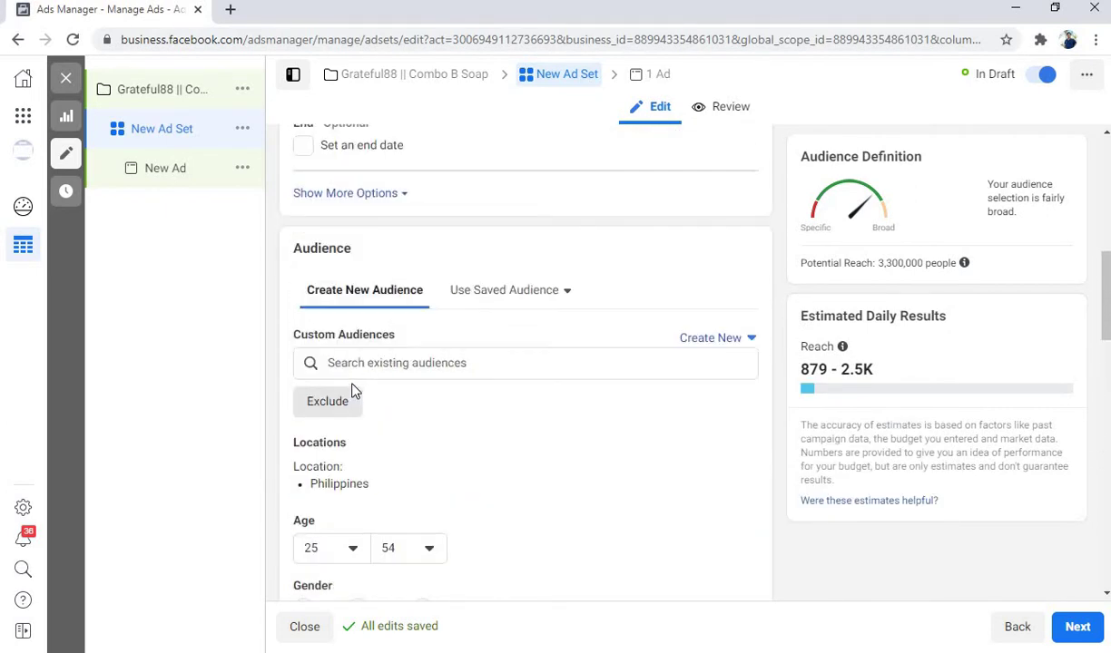
pyautogui.scroll(-1, 354, 385)
pyautogui.scroll(-6, 364, 466)
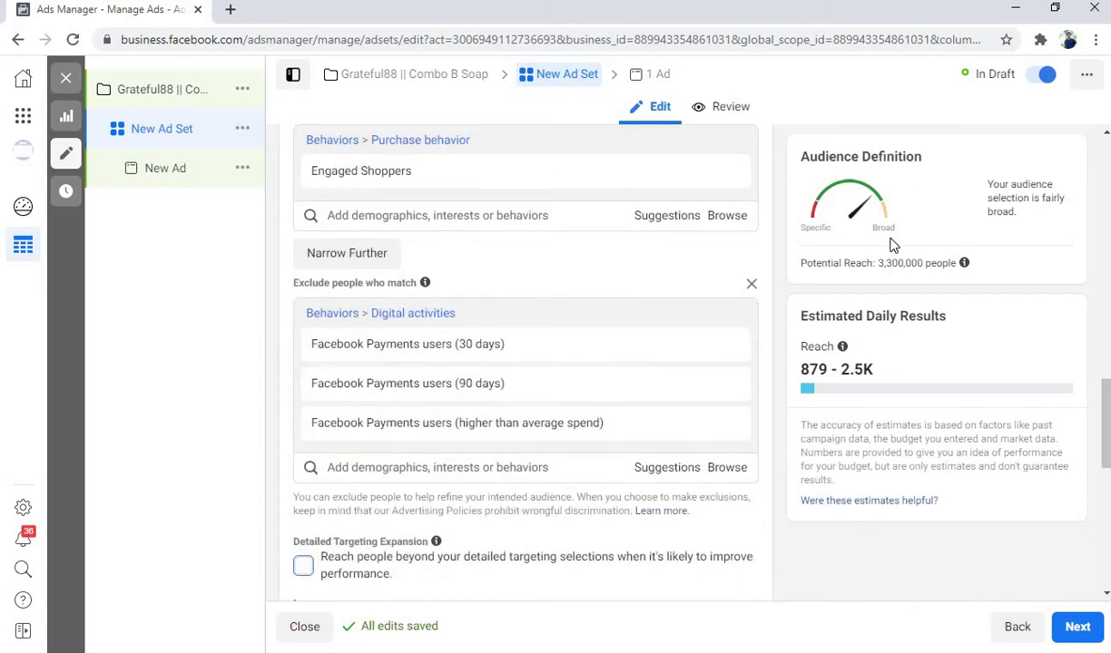
pyautogui.scroll(-3, 632, 377)
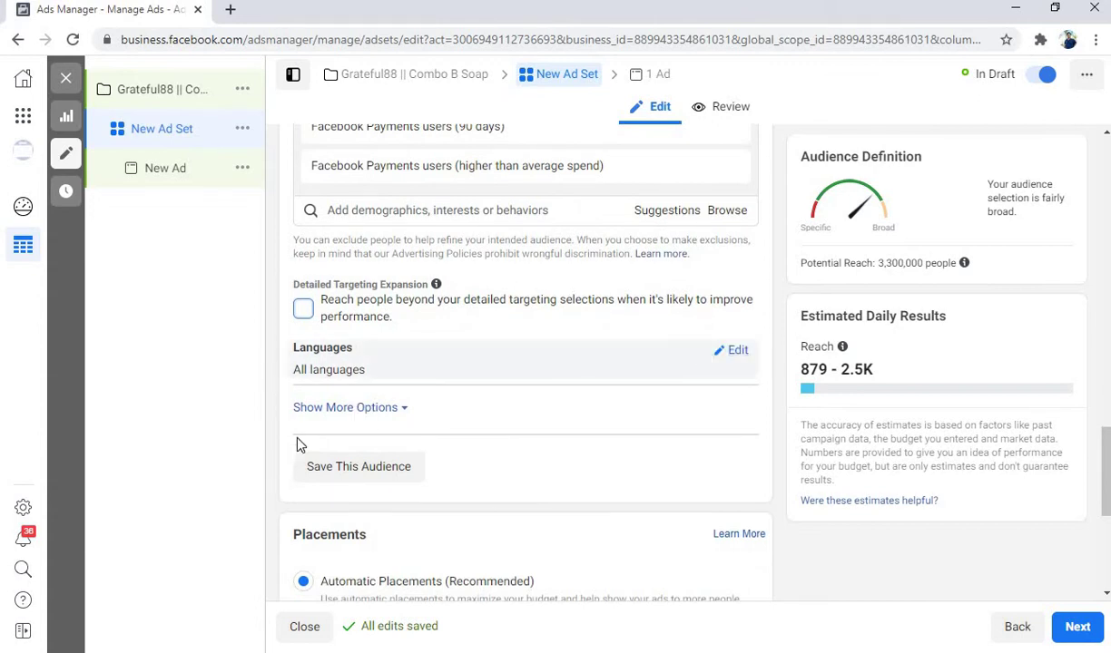
pyautogui.click(352, 409)
pyautogui.scroll(-3, 375, 429)
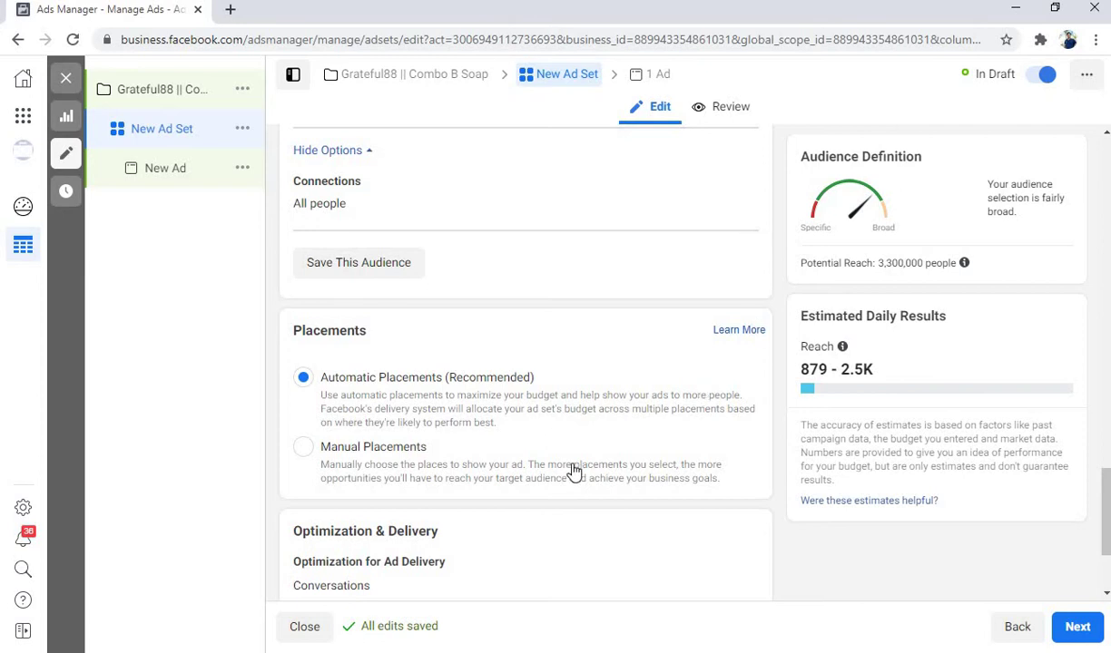
pyautogui.click(306, 449)
pyautogui.scroll(-2, 400, 445)
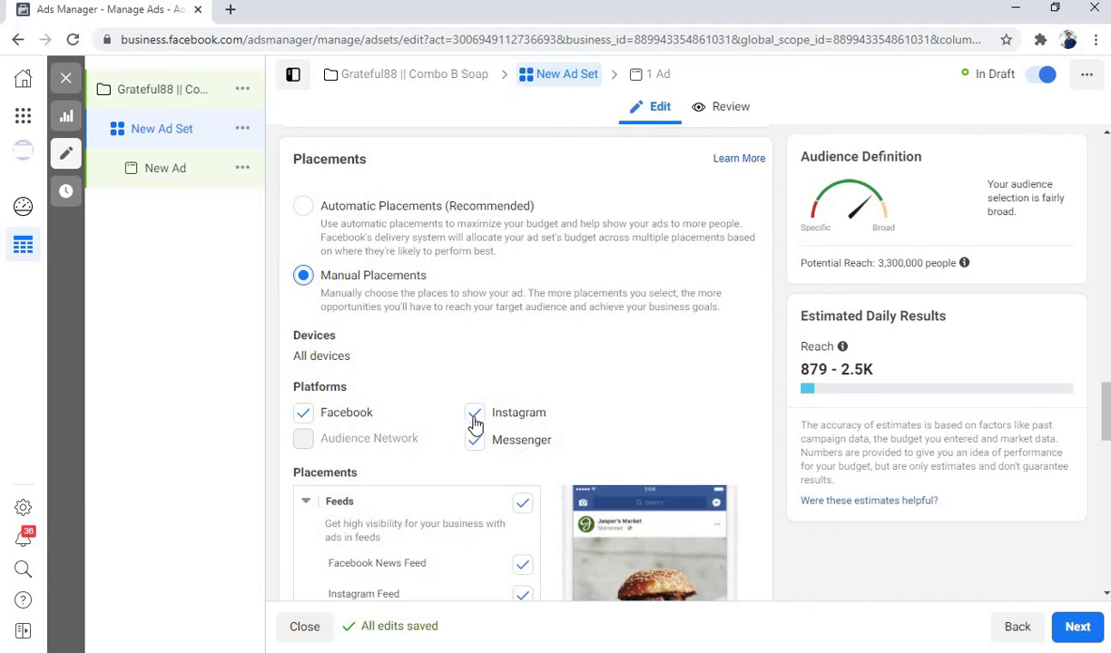
# Remove Instagram and Messenger from the ad set's platforms
pyautogui.click(474, 415)
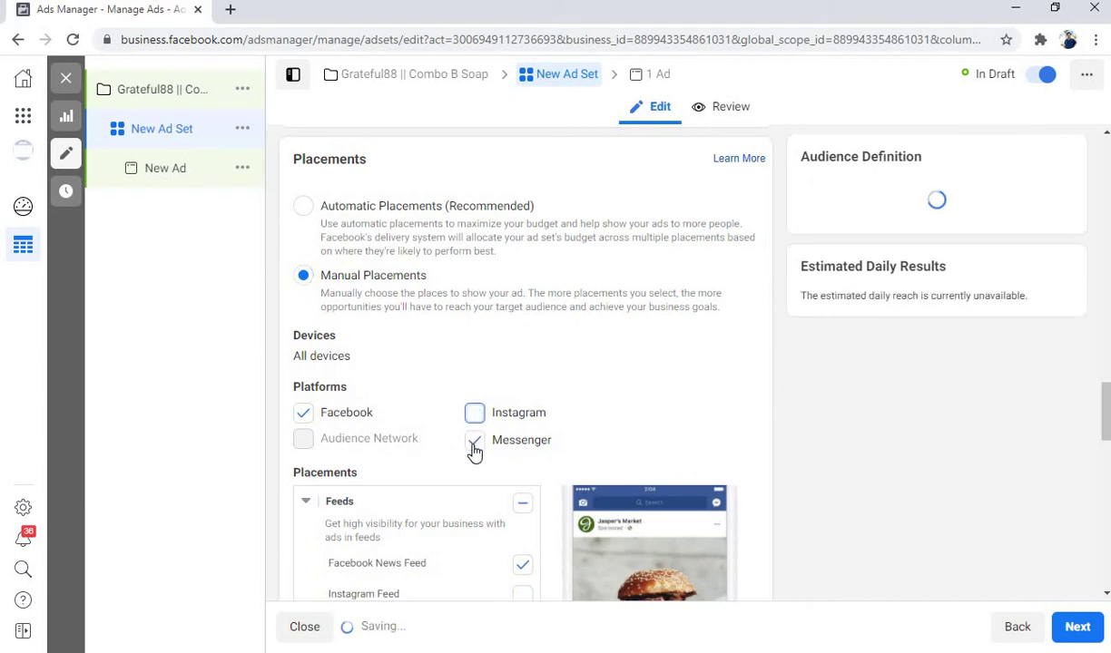
pyautogui.click(475, 441)
pyautogui.click(770, 336)
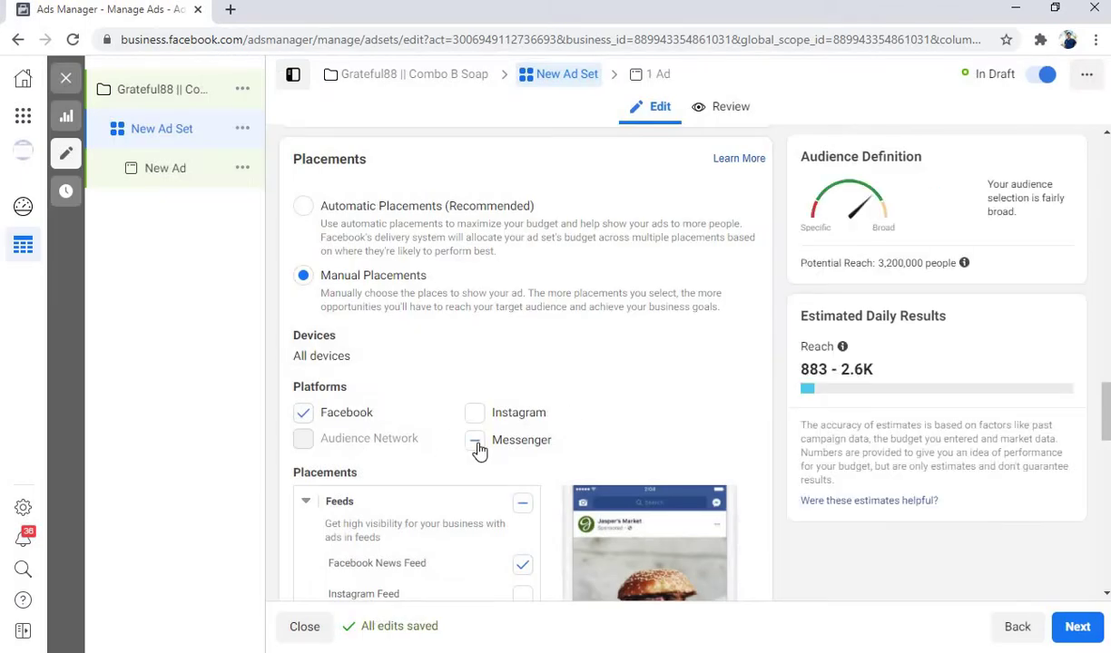
pyautogui.click(475, 440)
pyautogui.click(490, 445)
pyautogui.scroll(-2, 520, 436)
pyautogui.click(520, 437)
pyautogui.scroll(-1, 520, 436)
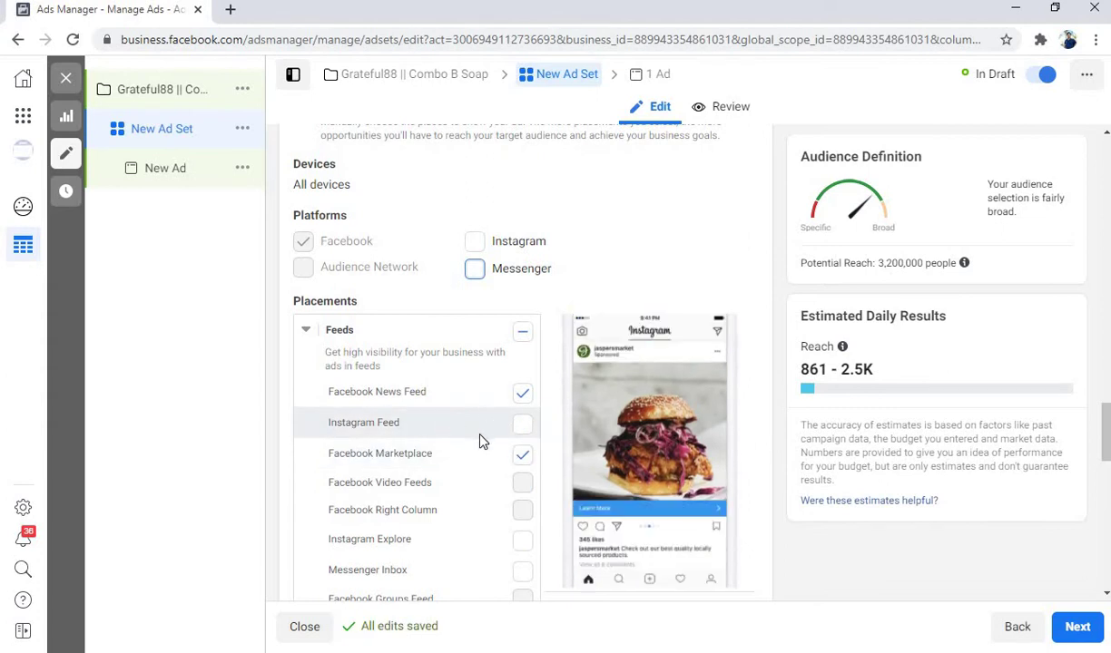
# Remove Facebook Marketplace and all Stories placements so that only Facebook News Feed is used
pyautogui.click(523, 457)
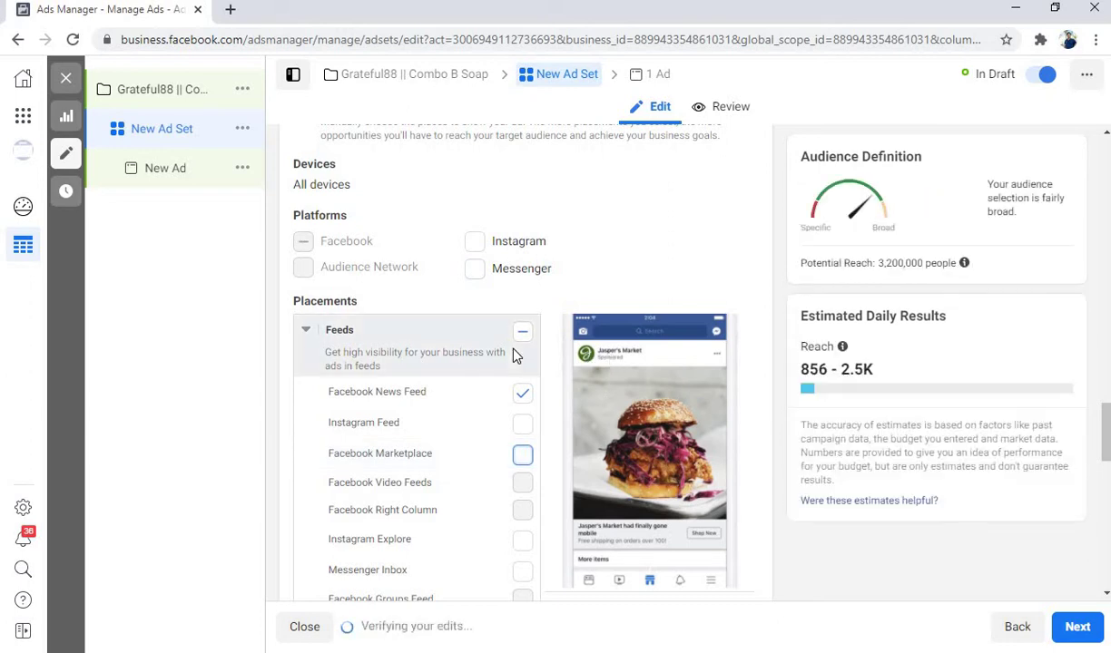
pyautogui.scroll(-4, 515, 357)
pyautogui.click(519, 381)
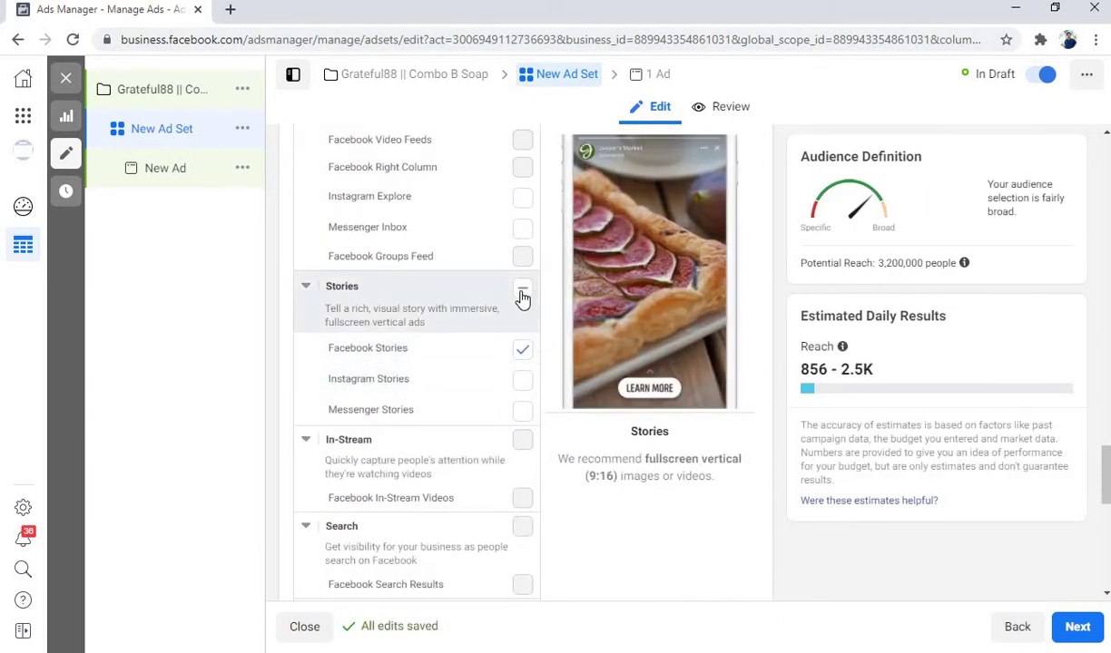
pyautogui.click(522, 291)
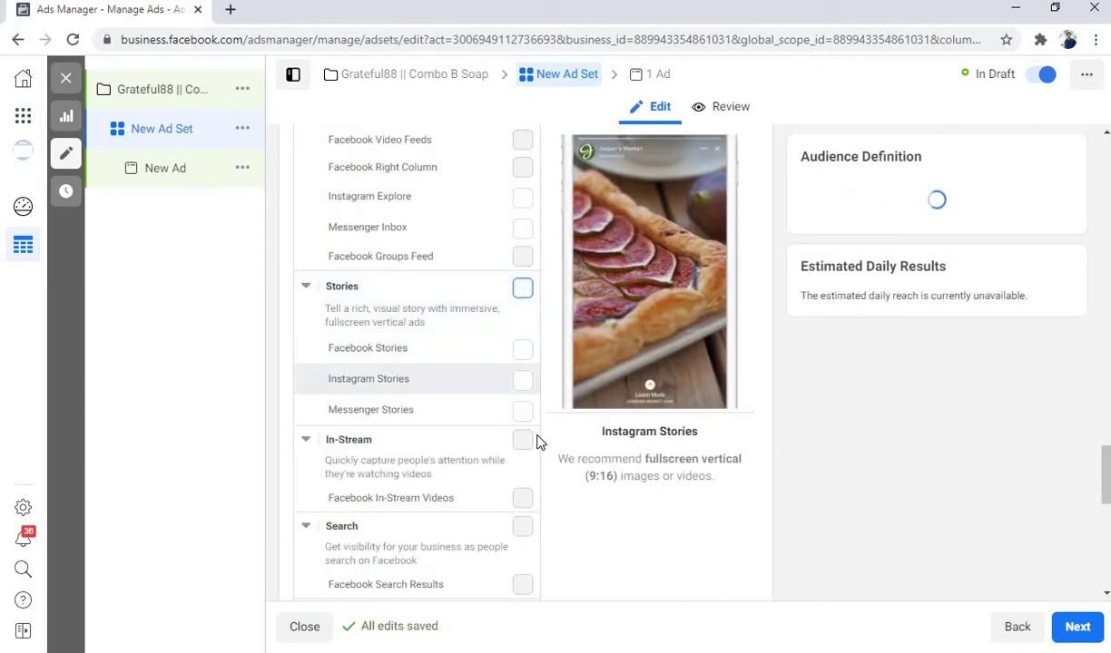
# Review the full placement list, estimated reach, and Optimization & Delivery settings of the ad set
pyautogui.scroll(-7, 535, 441)
pyautogui.scroll(8, 537, 440)
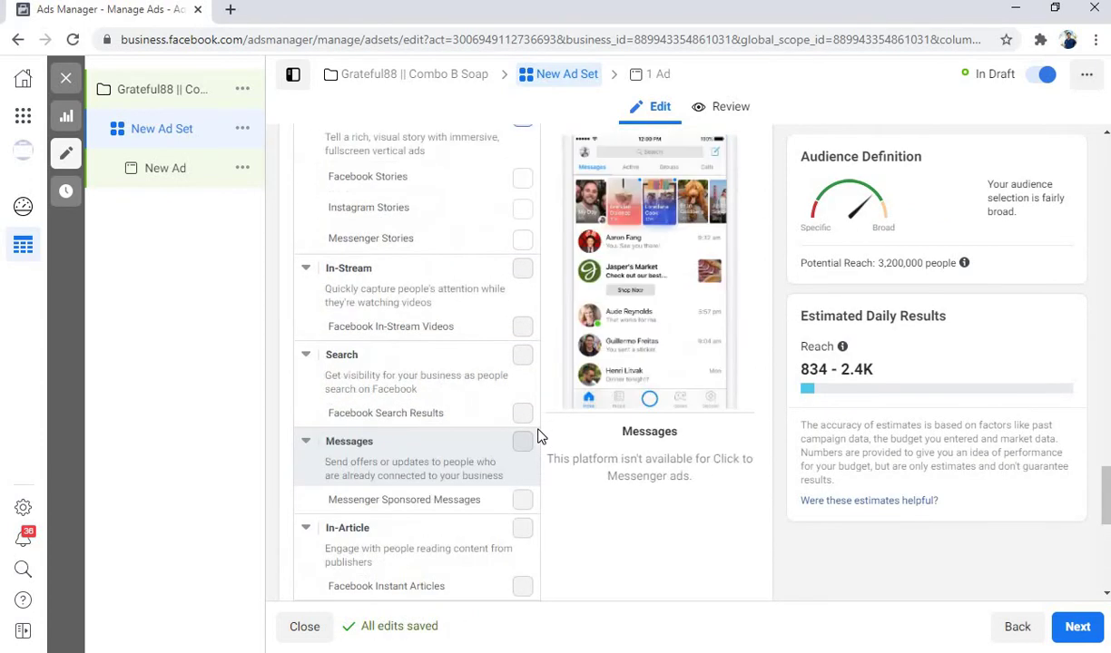
pyautogui.scroll(3, 537, 437)
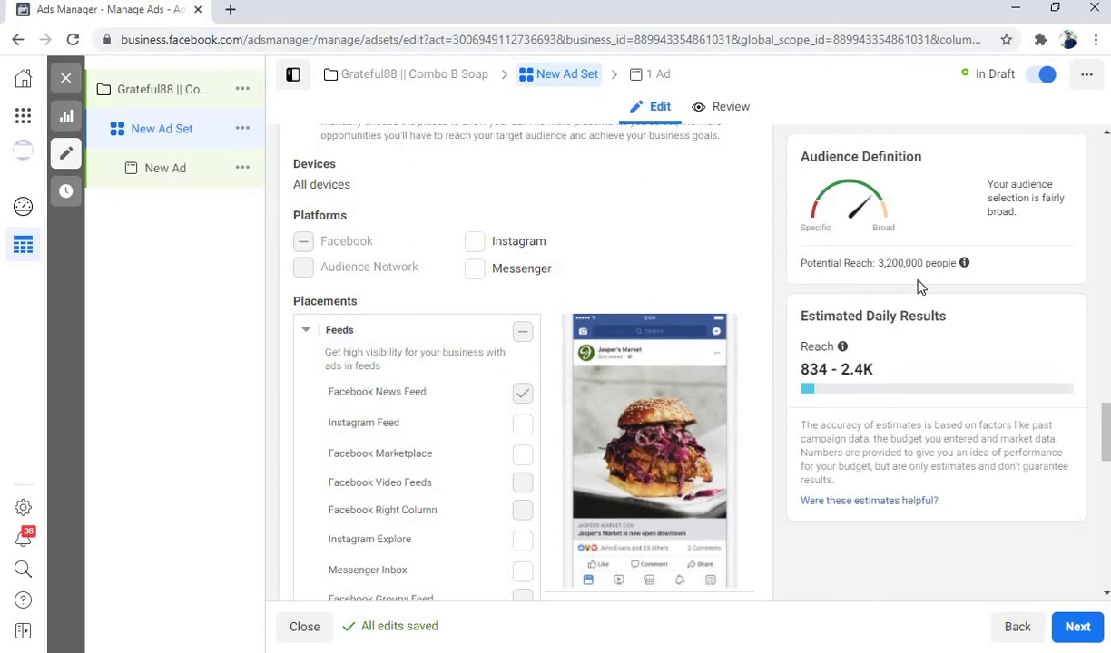
pyautogui.scroll(-10, 654, 376)
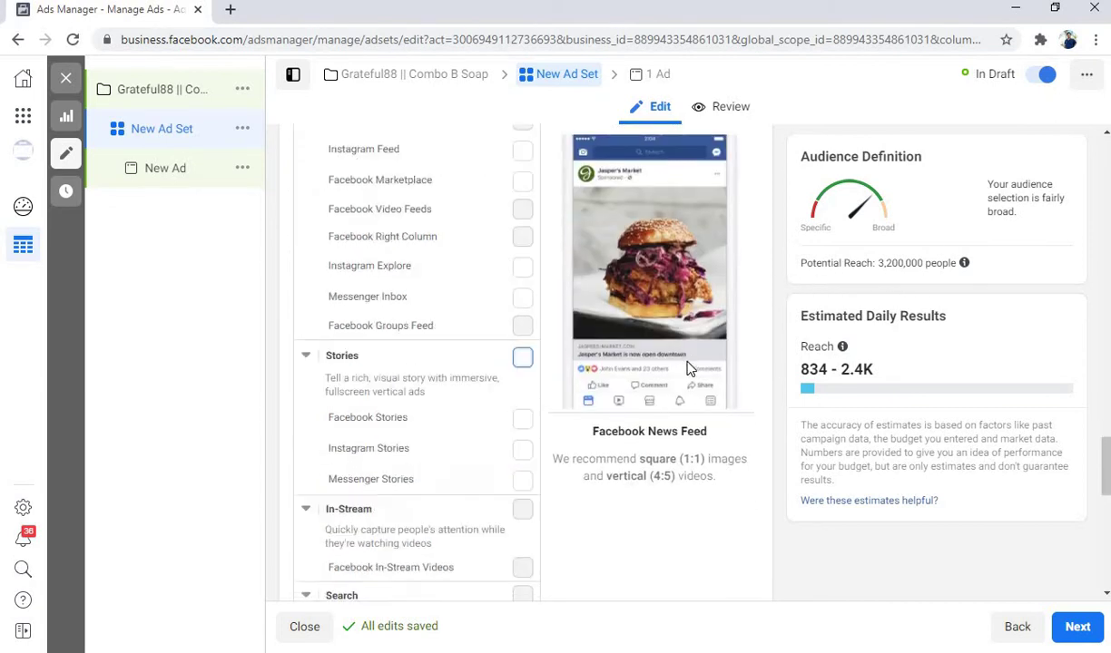
pyautogui.scroll(-2, 653, 376)
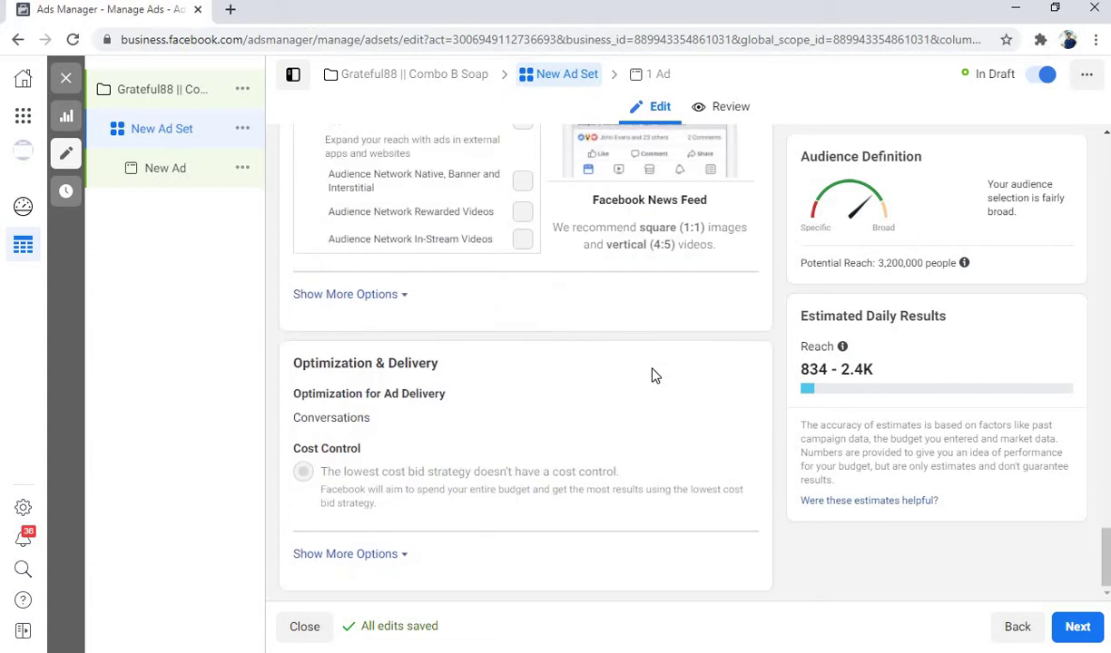
pyautogui.scroll(12, 542, 477)
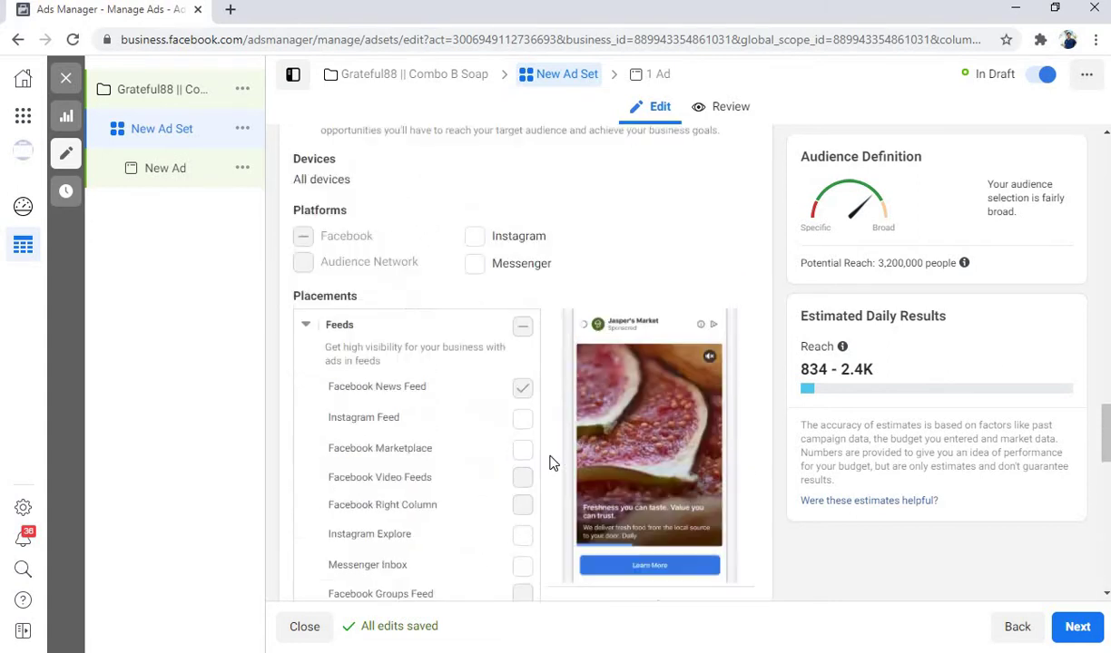
pyautogui.scroll(15, 554, 463)
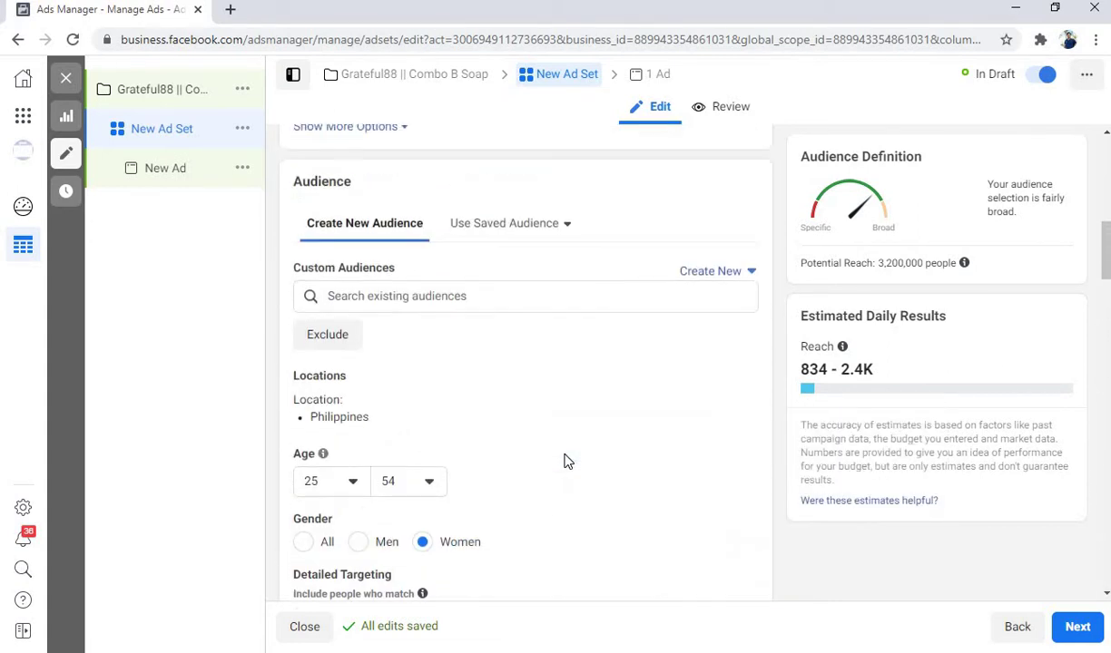
pyautogui.scroll(10, 563, 462)
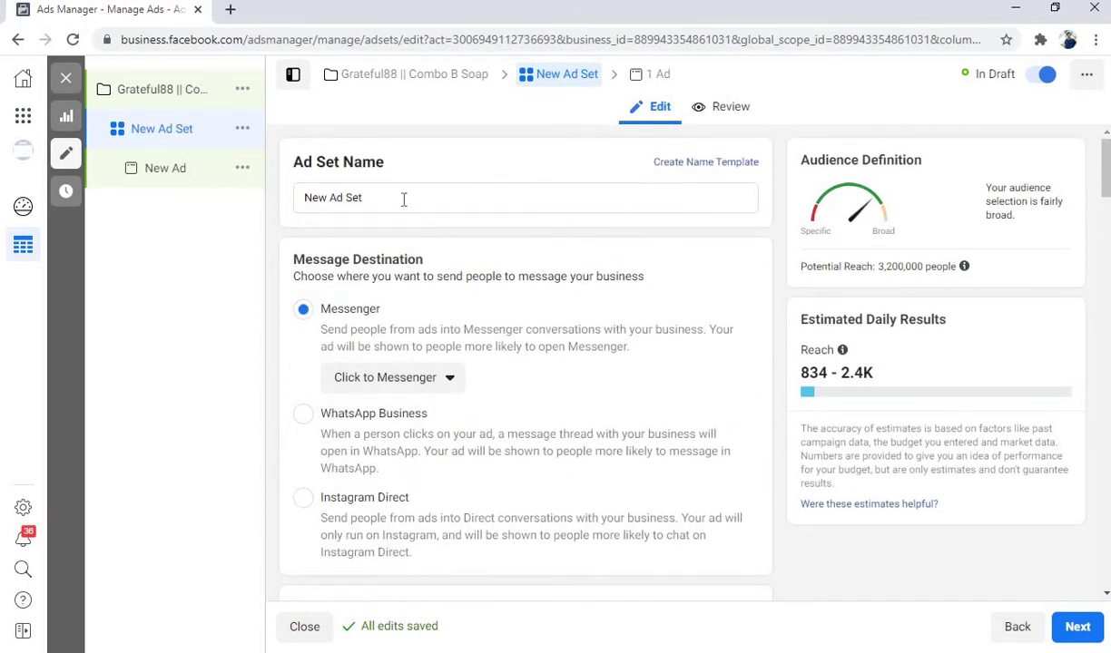
# Clear the default name from the ad set's name field
pyautogui.click(404, 200)
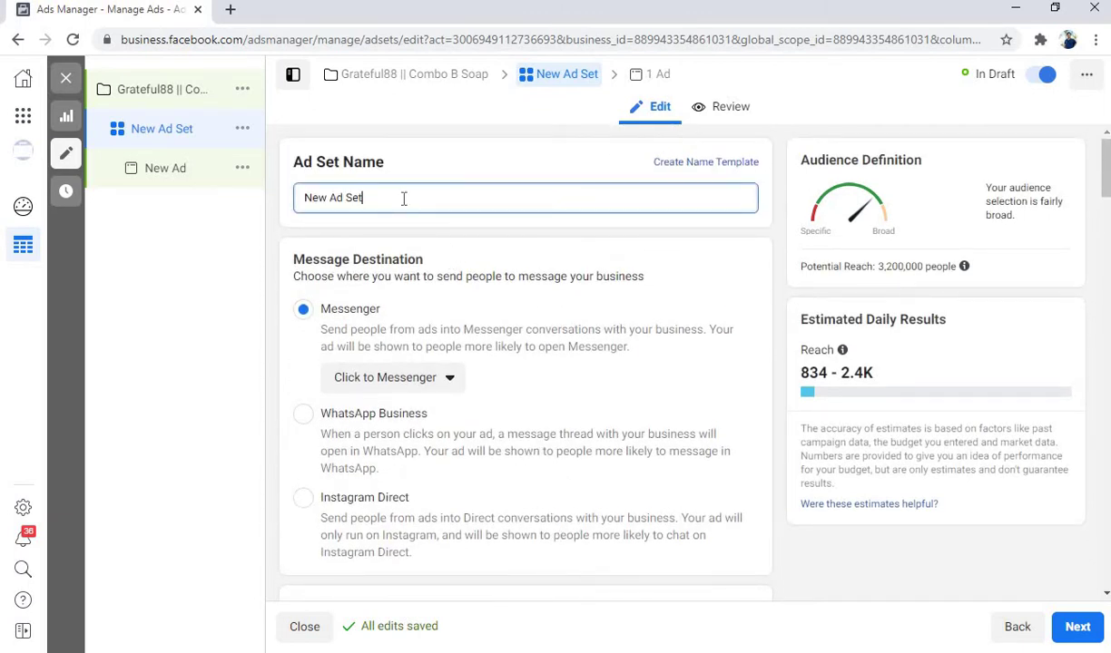
pyautogui.press('BackSpace')
pyautogui.press('BackSpace')
pyautogui.press('BackSpace')
pyautogui.press('BackSpace')
pyautogui.press('BackSpace')
pyautogui.press('BackSpace')
pyautogui.press('BackSpace')
pyautogui.press('BackSpace')
pyautogui.press('BackSpace')
pyautogui.press('BackSpace')
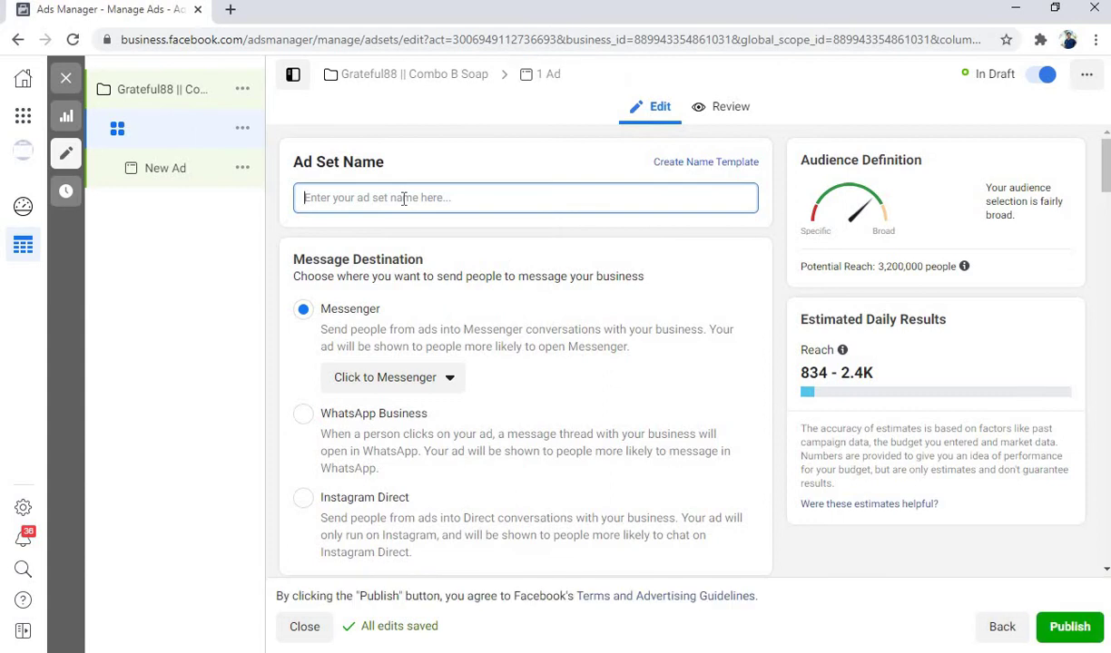
pyautogui.scroll(-10, 431, 265)
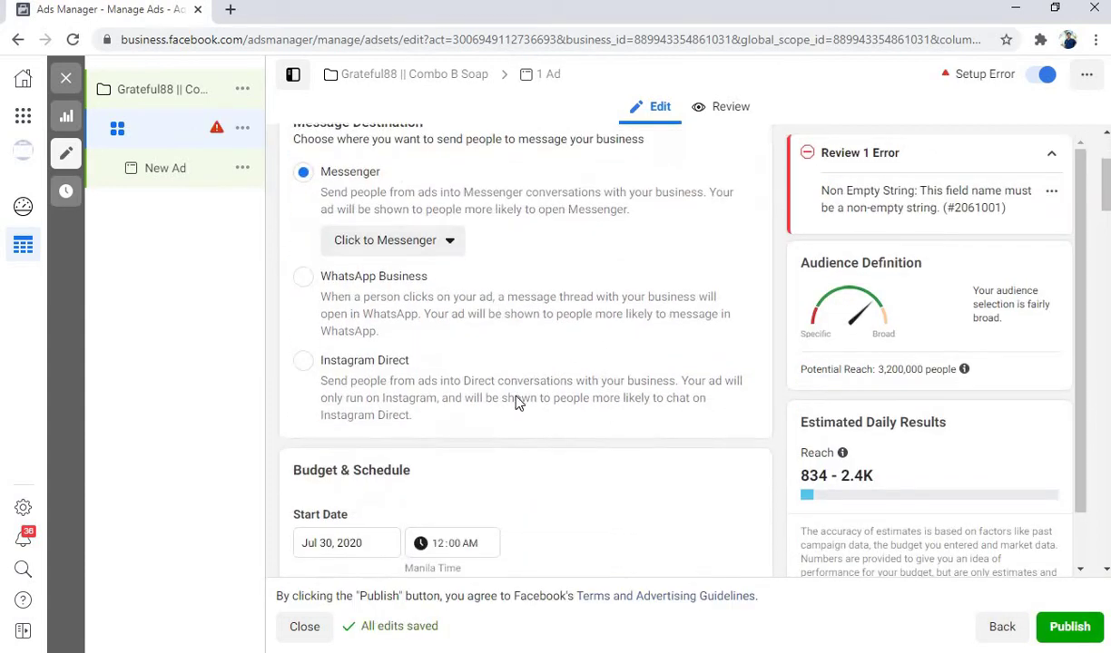
pyautogui.scroll(10, 535, 488)
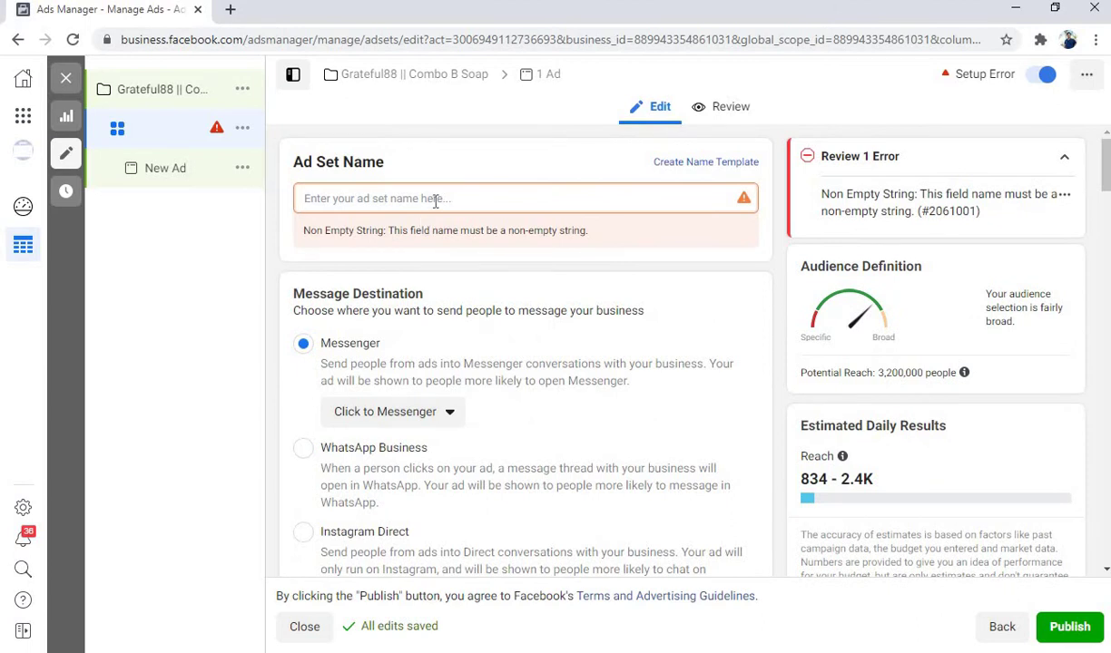
# Begin the ad set name with the country and age range as "PH || 25-54 ||"
pyautogui.write('PJH')
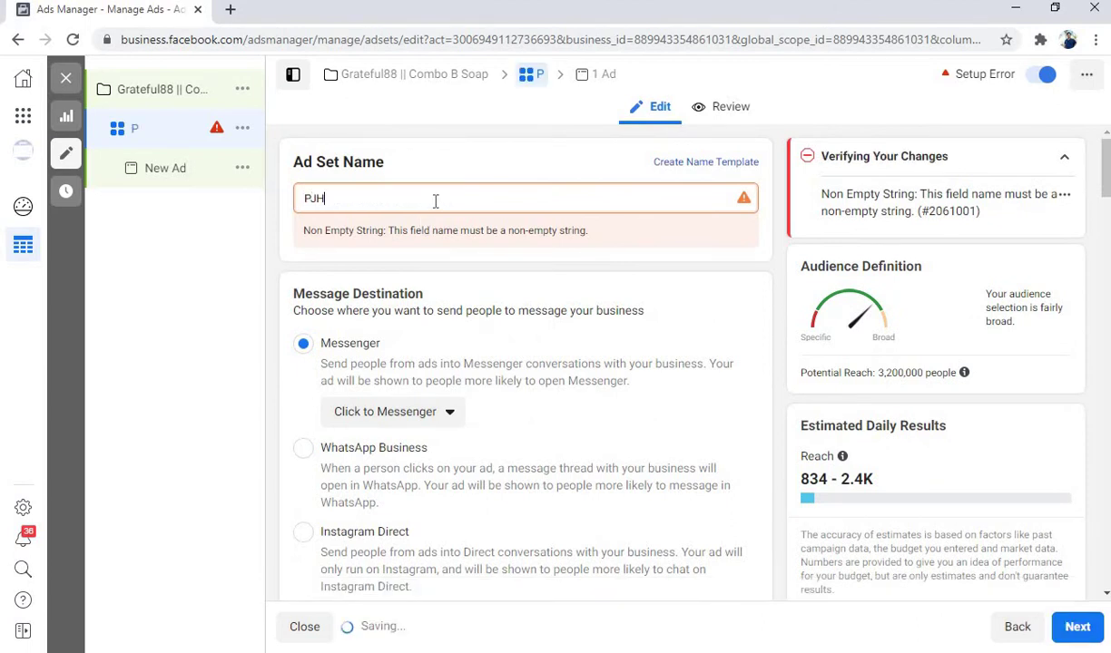
pyautogui.press('BackSpace')
pyautogui.press('BackSpace')
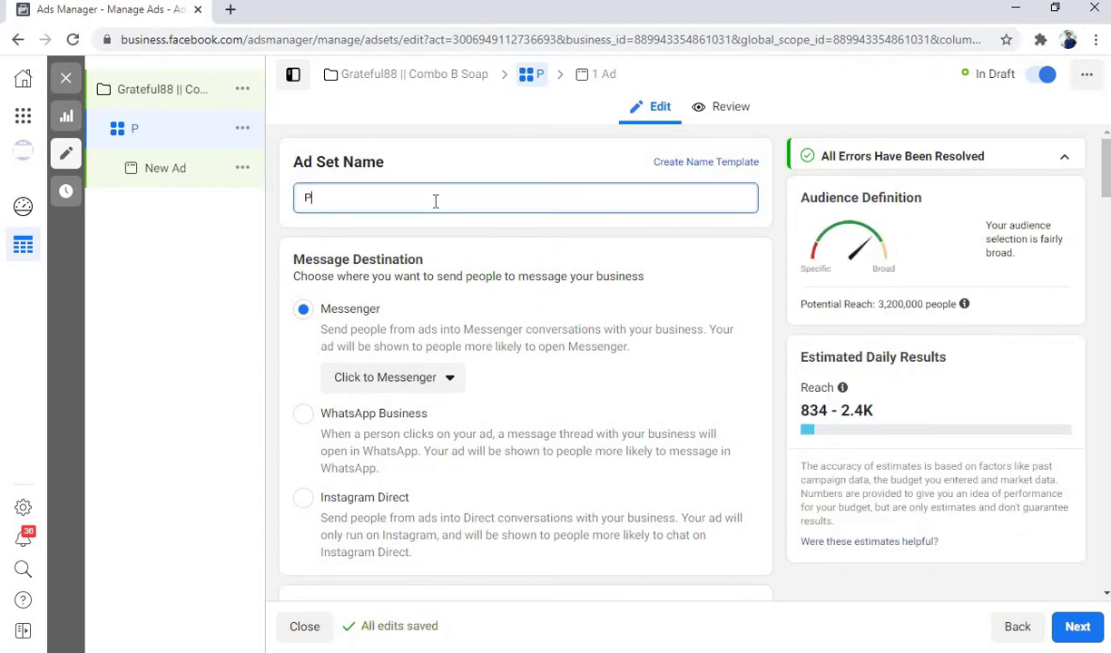
pyautogui.write('H ')
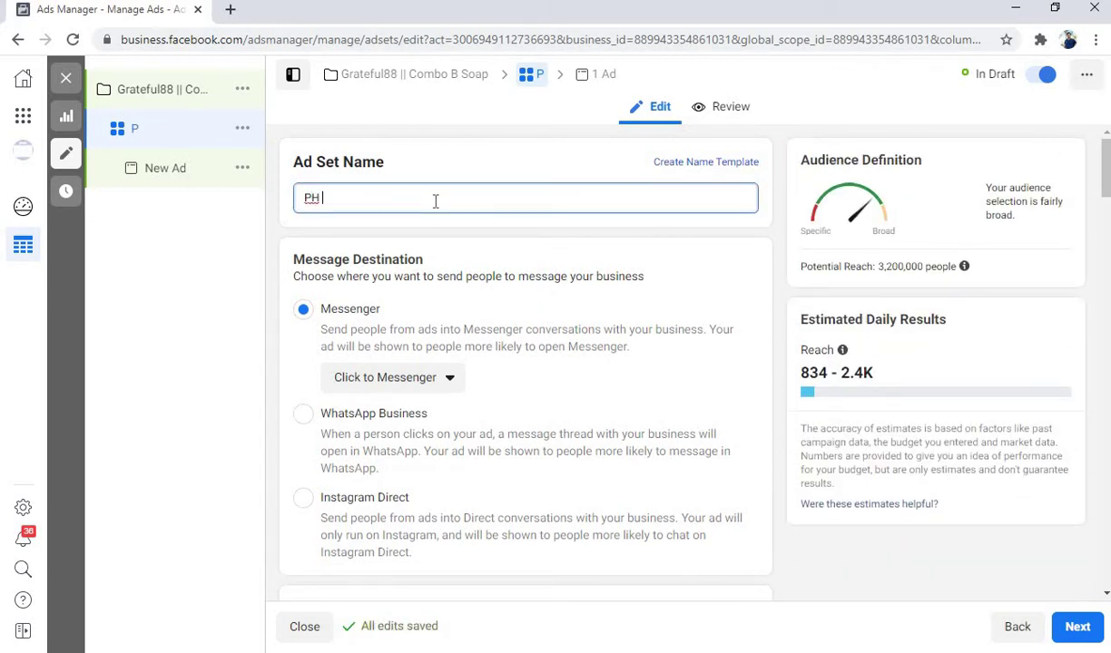
pyautogui.write('||')
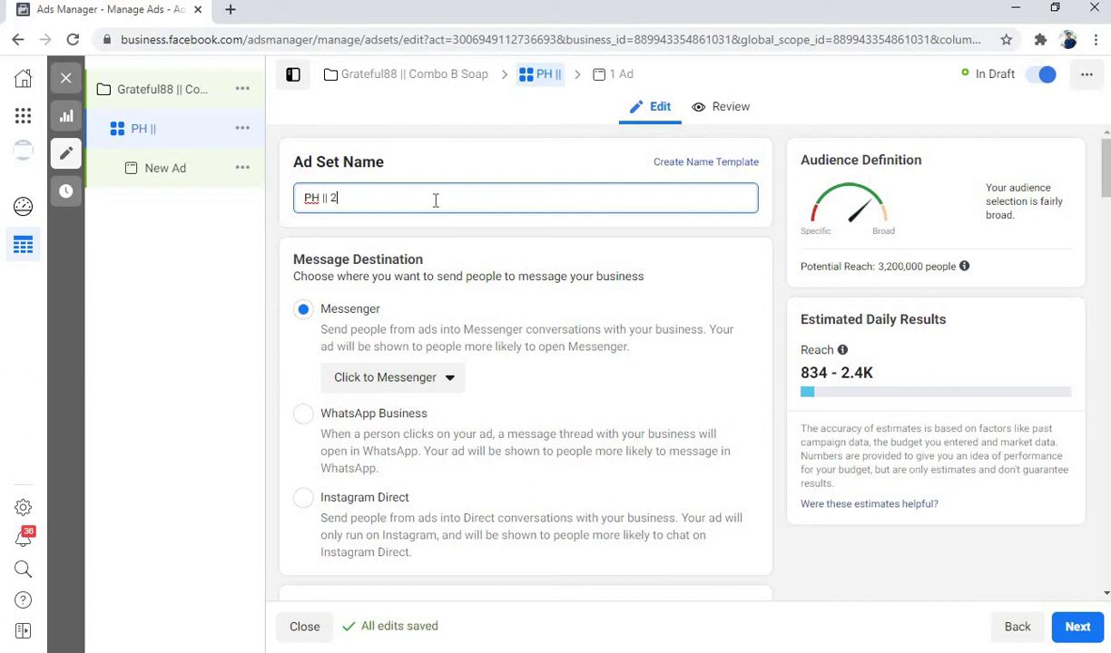
pyautogui.write(' 24')
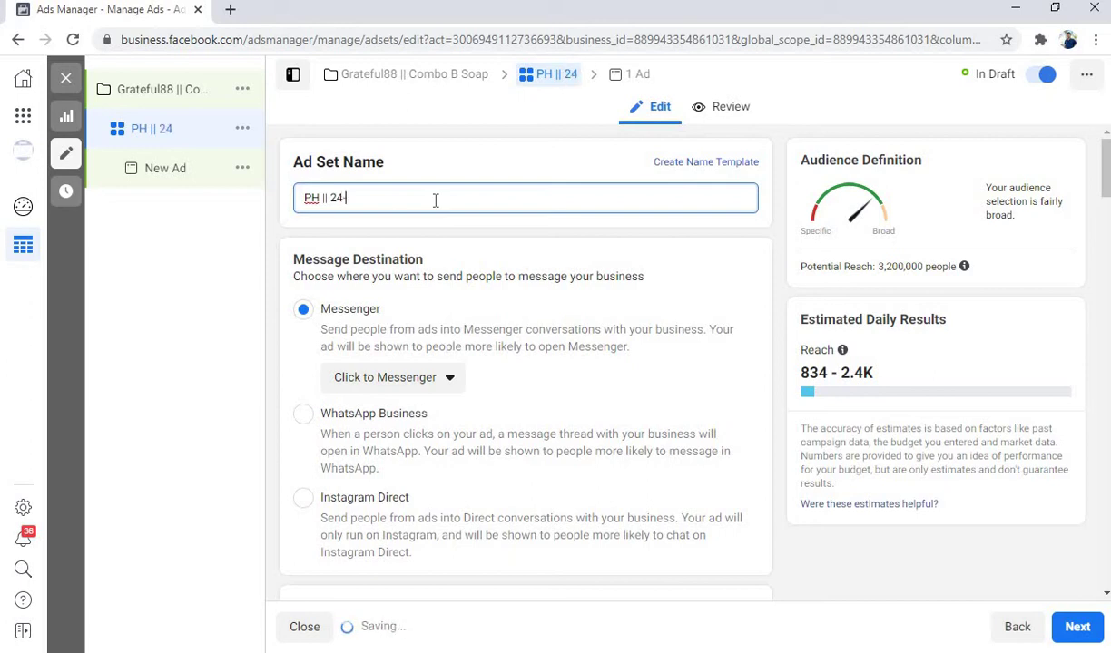
pyautogui.press('BackSpace')
pyautogui.write('5-54 ||')
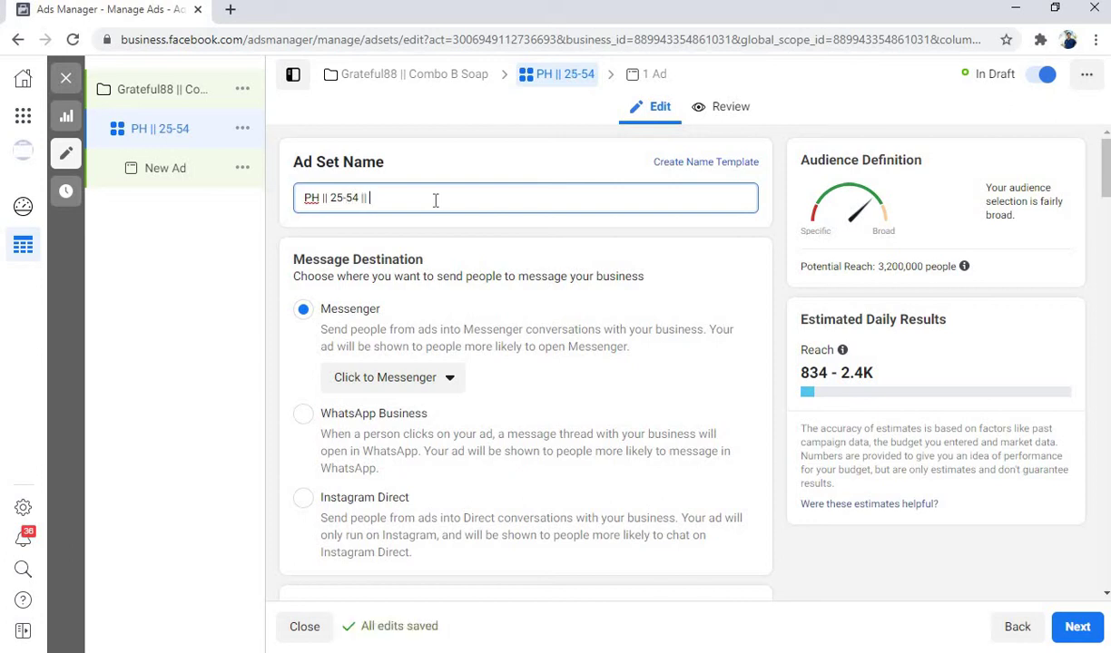
# Check the audience's gender and detailed targeting, and complete the ad set name as "PH || 25-54 || W || Skin Care"
pyautogui.scroll(-5, 472, 363)
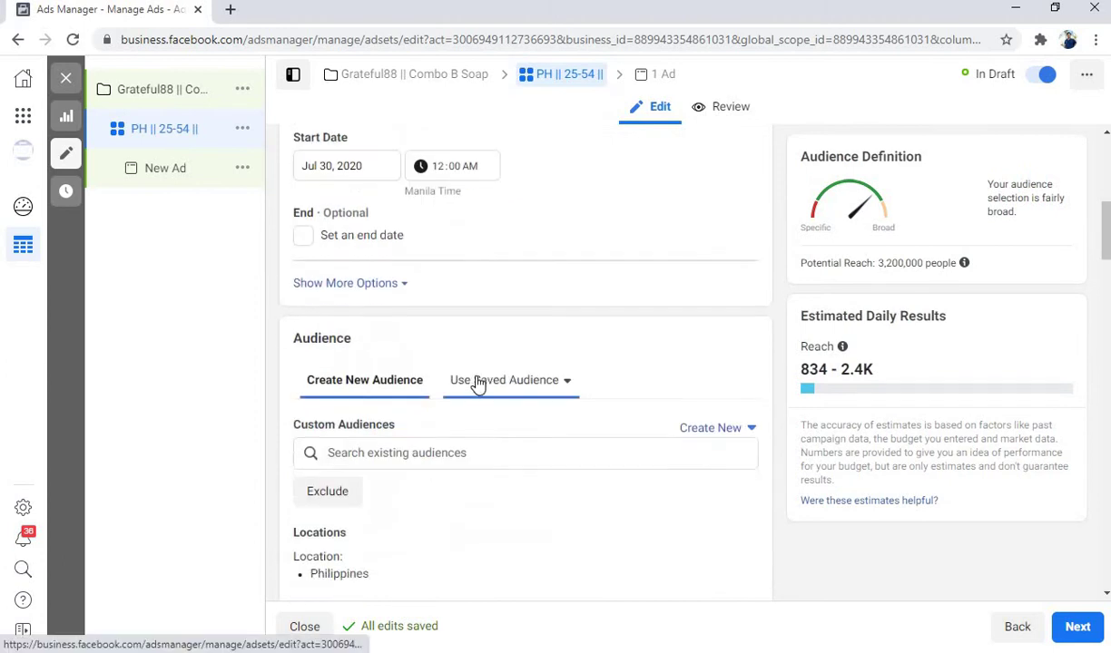
pyautogui.scroll(-2, 469, 402)
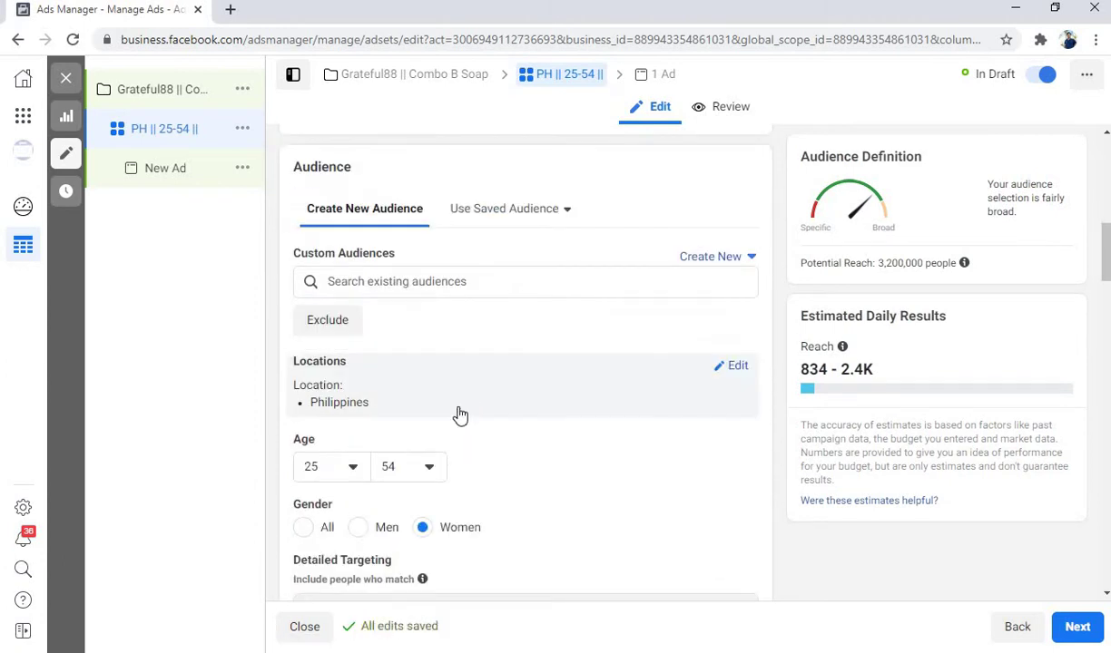
pyautogui.scroll(-2, 459, 413)
pyautogui.scroll(10, 426, 349)
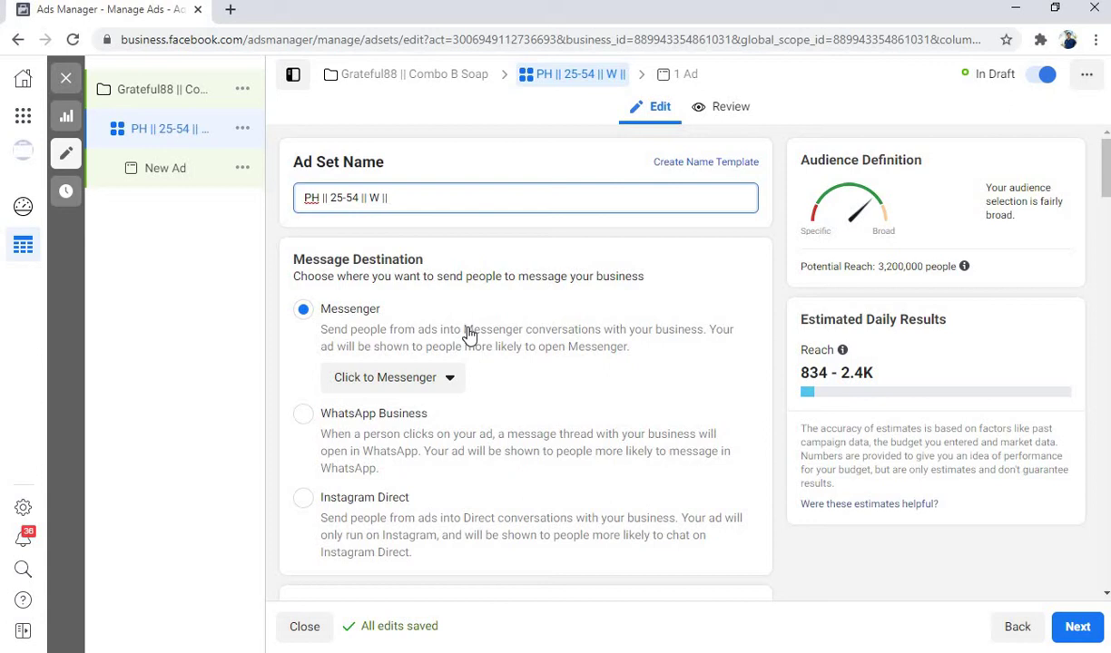
pyautogui.write('Skin Care')
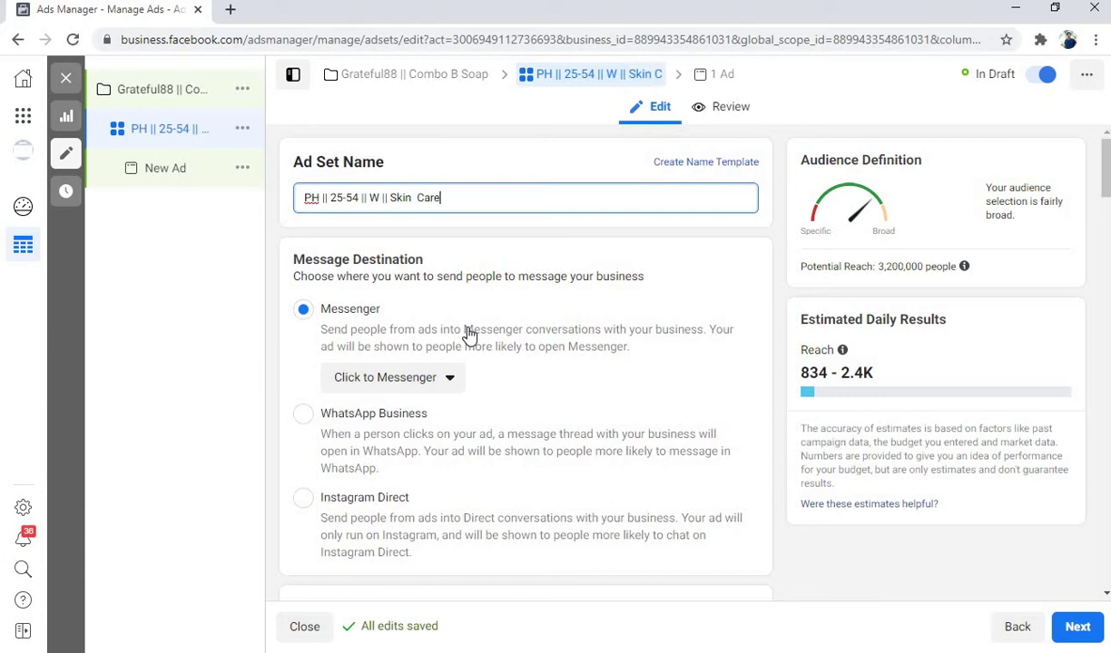
# Continue from the finished ad set to the ad's settings and turn on the ad preview
pyautogui.scroll(-5, 501, 290)
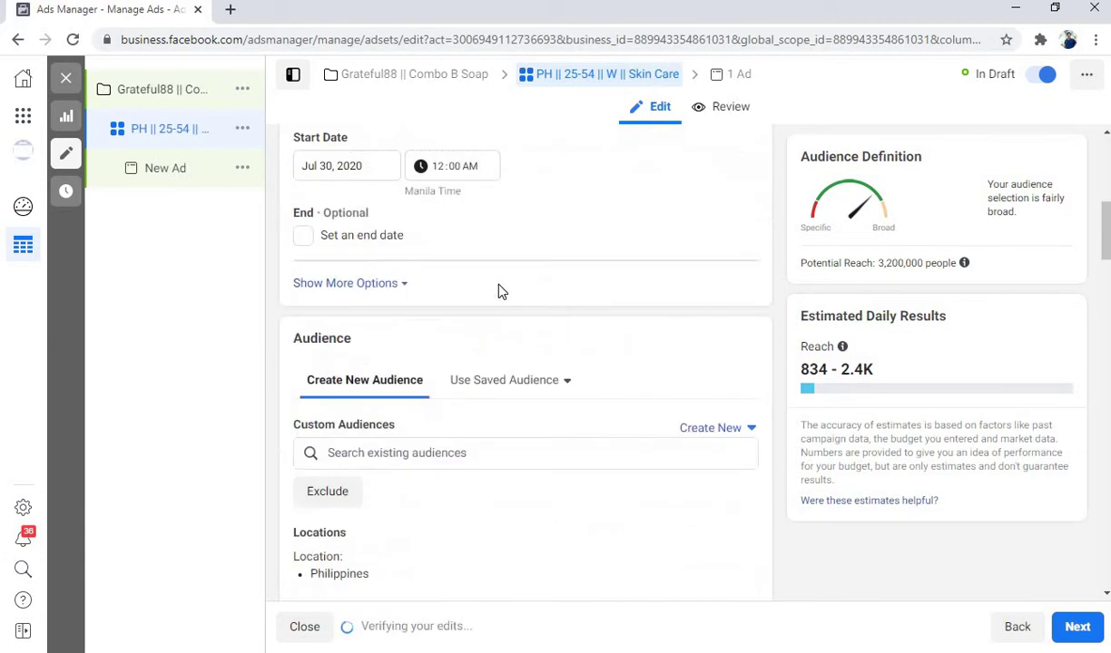
pyautogui.scroll(-10, 501, 291)
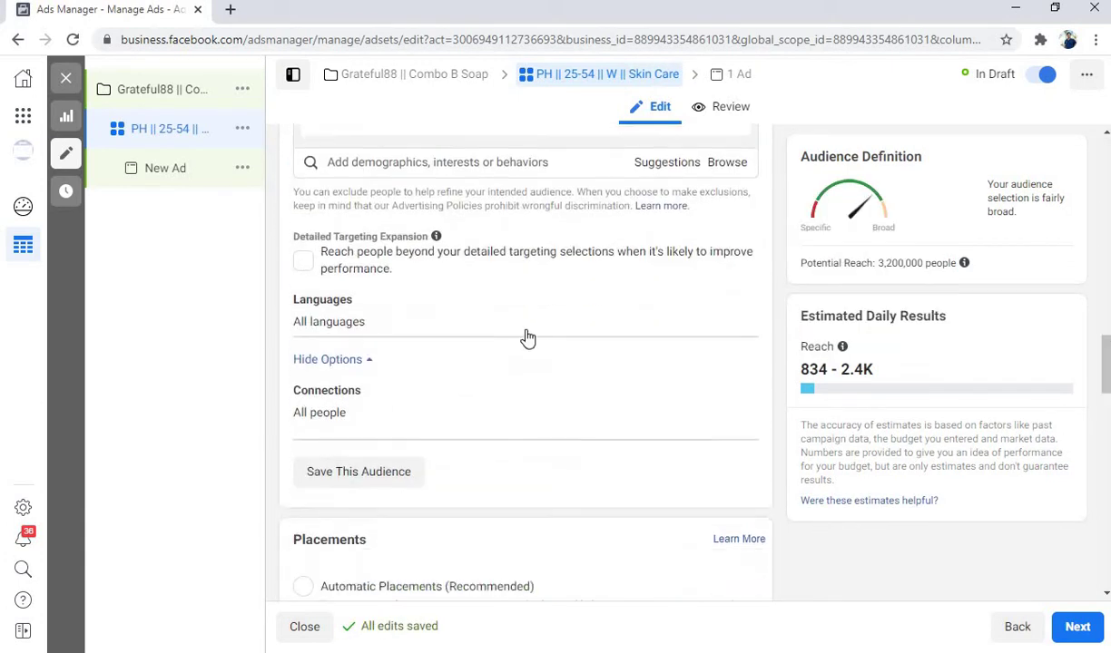
pyautogui.scroll(-8, 527, 338)
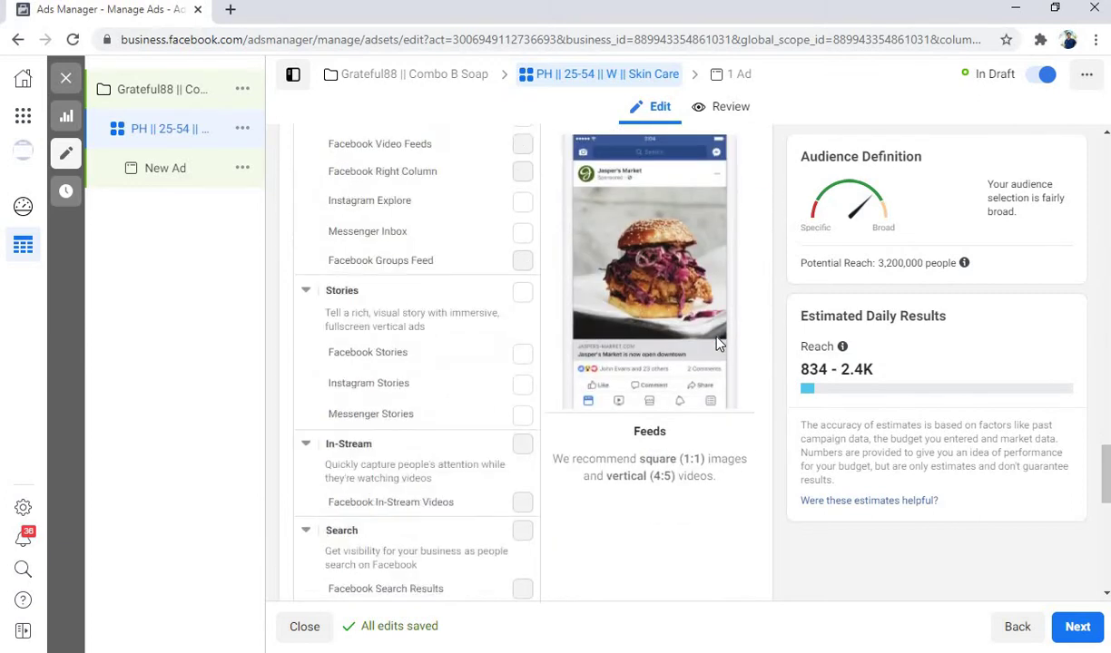
pyautogui.scroll(-7, 718, 343)
pyautogui.scroll(20, 721, 386)
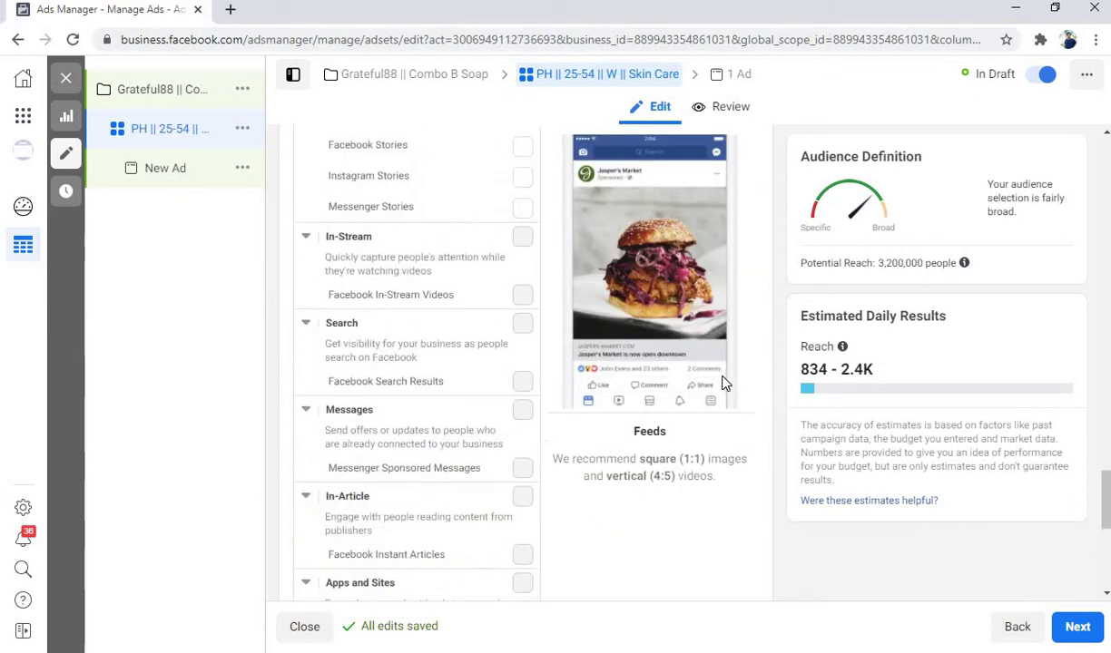
pyautogui.scroll(5, 591, 287)
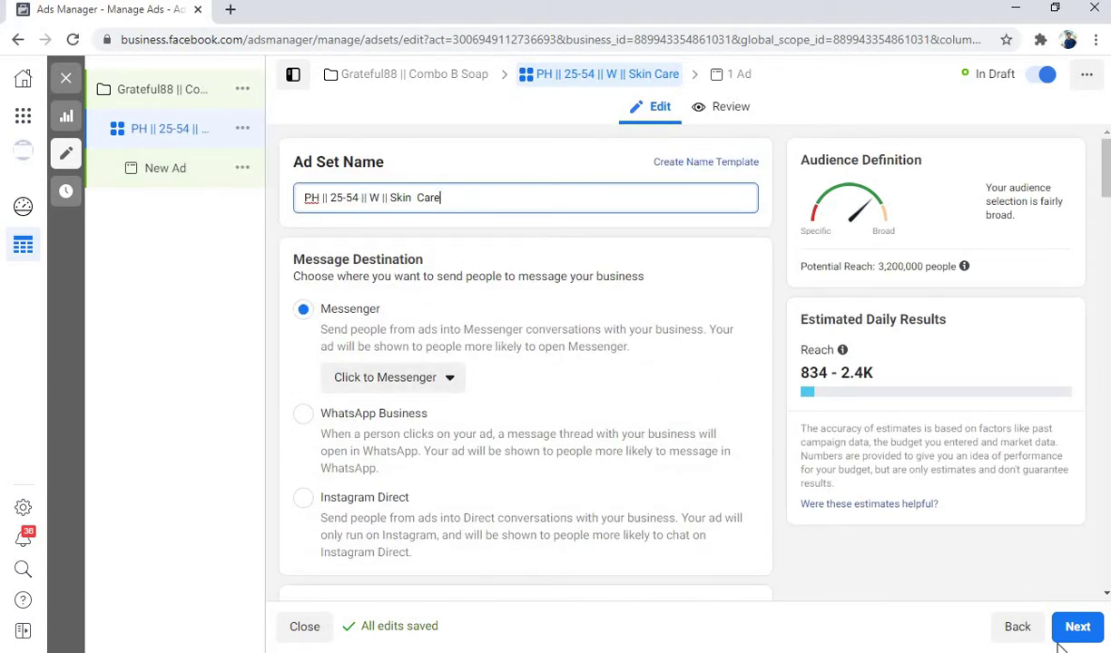
pyautogui.click(1080, 628)
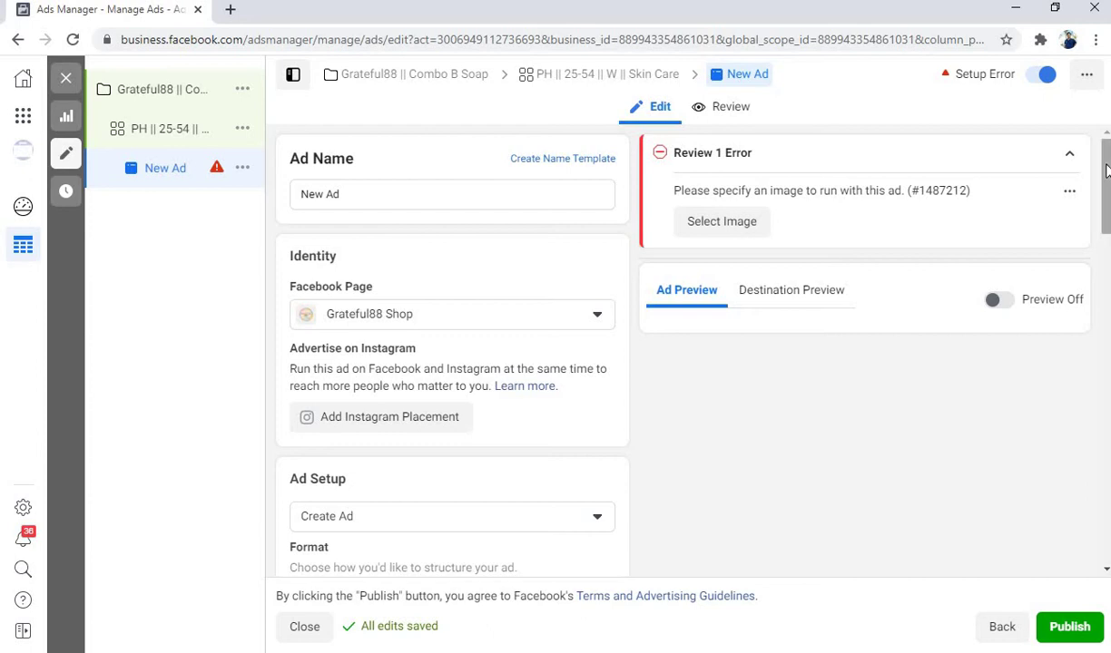
pyautogui.moveTo(1106, 171)
pyautogui.mouseDown()
pyautogui.moveTo(1104, 403)
pyautogui.moveTo(1105, 172)
pyautogui.mouseUp()
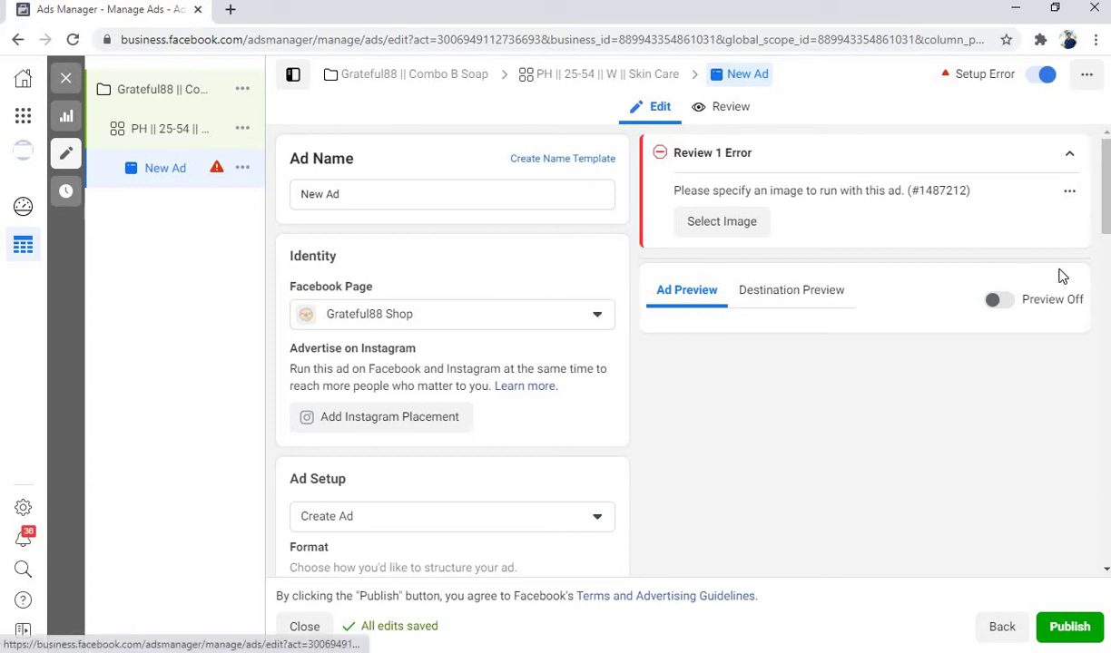
pyautogui.click(1009, 305)
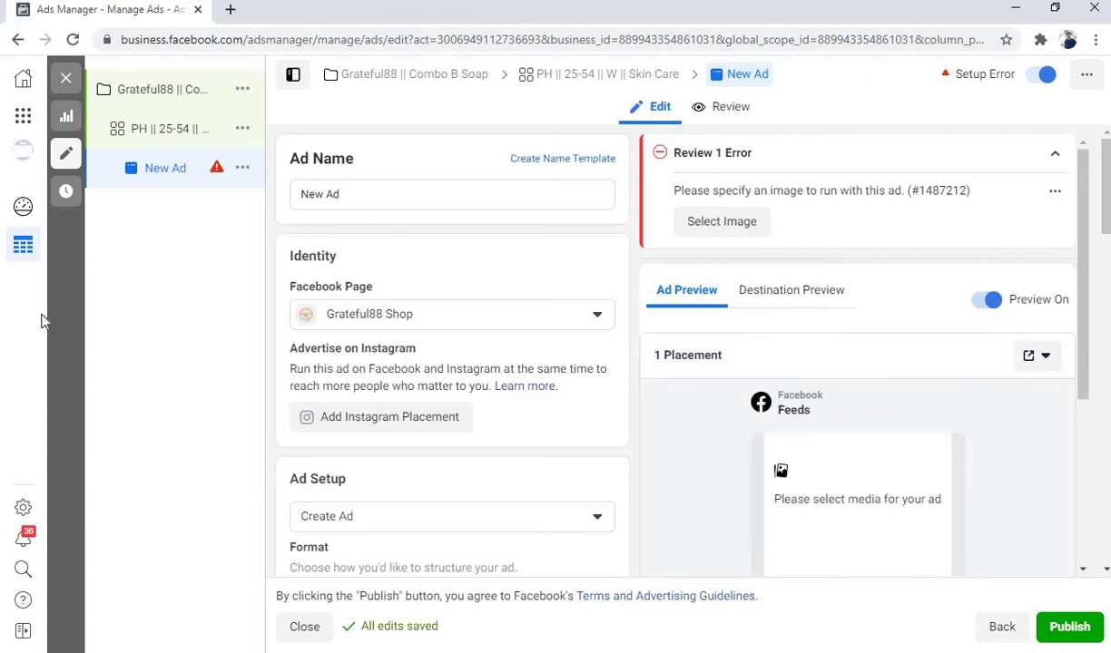
# Check the Ad Setup choices and keep Create Ad as the setup for the new ad
pyautogui.scroll(-1, 510, 309)
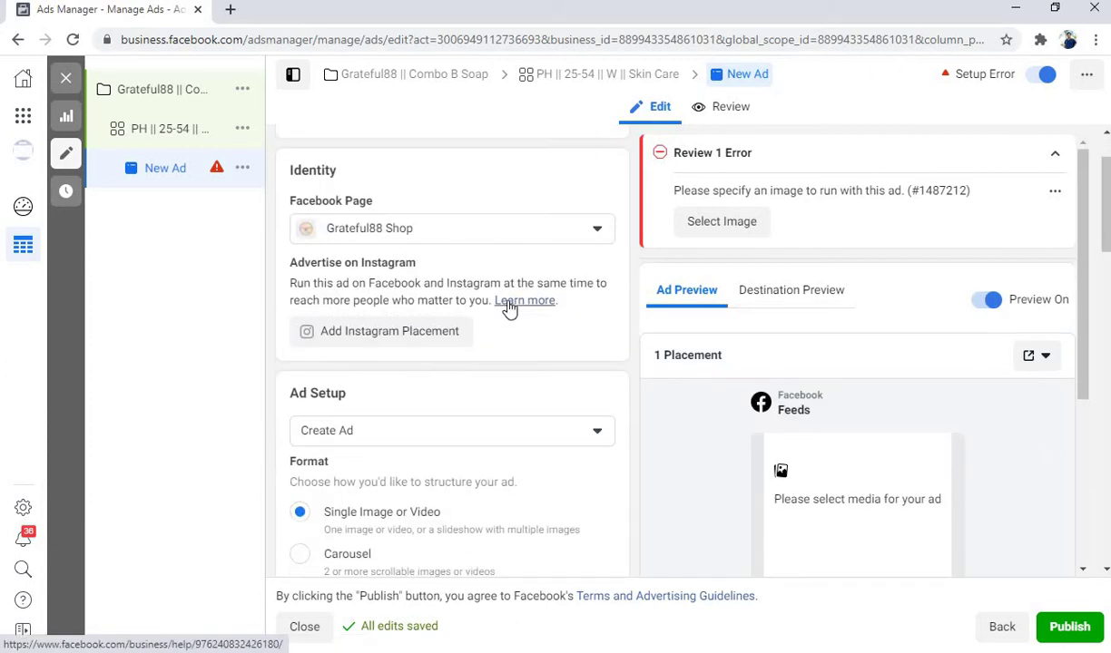
pyautogui.scroll(-2, 494, 425)
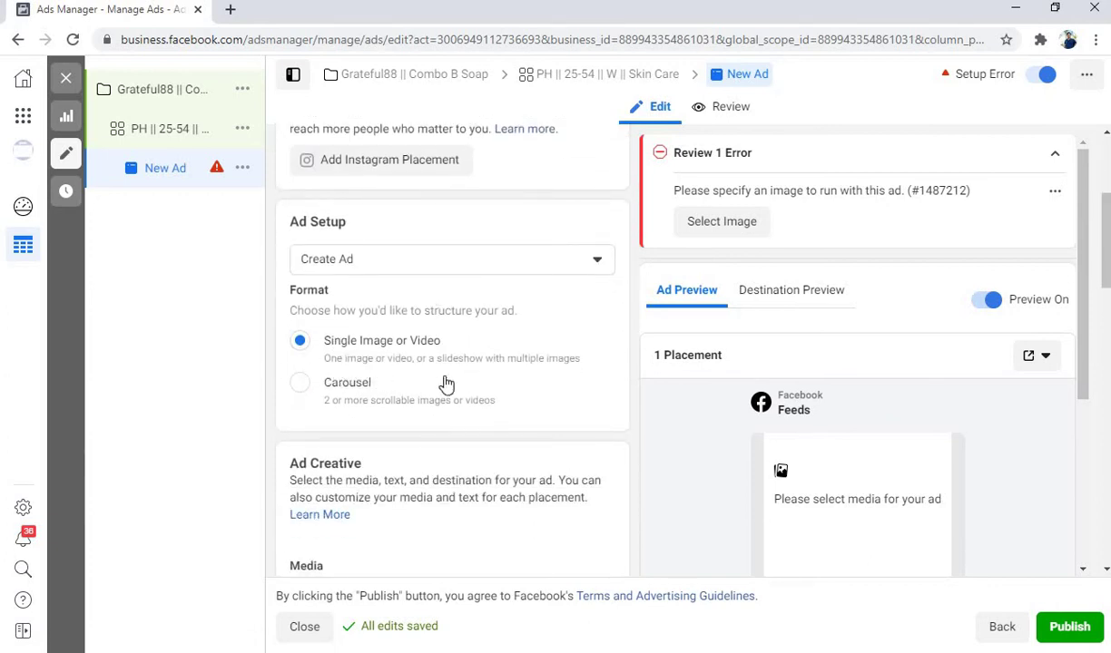
pyautogui.click(528, 265)
pyautogui.click(445, 297)
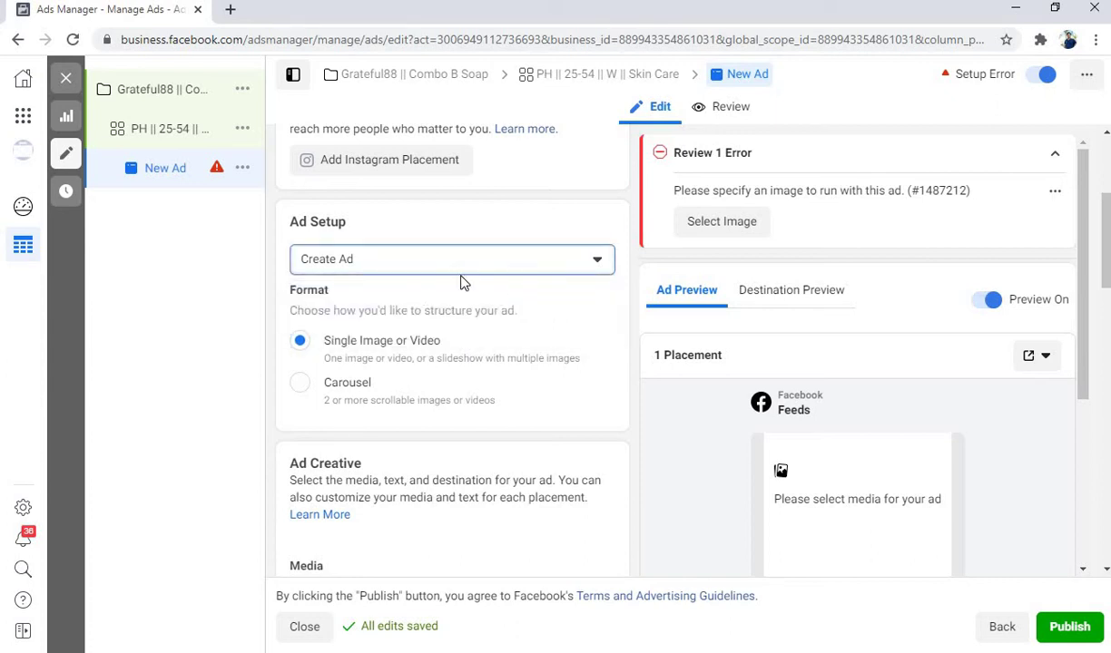
pyautogui.click(512, 258)
pyautogui.click(512, 258)
# Upload the images MAXIMUM BEAUTY (18), (19), (20) and (21) from the Downloads folder as image media for the ad
pyautogui.scroll(-5, 512, 261)
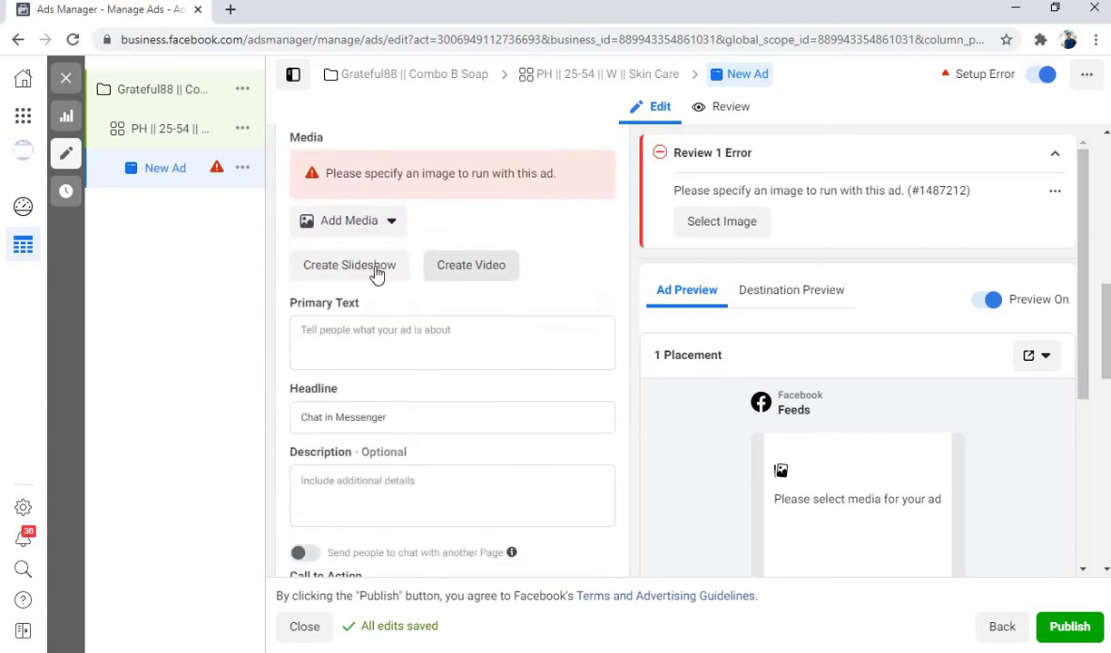
pyautogui.scroll(1, 559, 283)
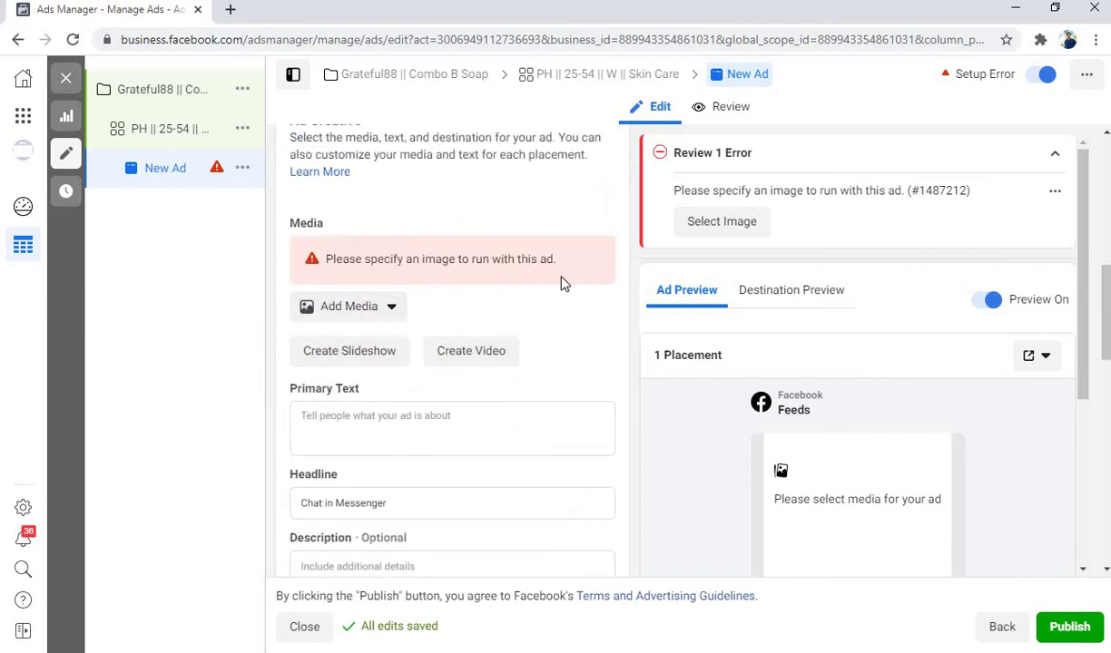
pyautogui.click(379, 310)
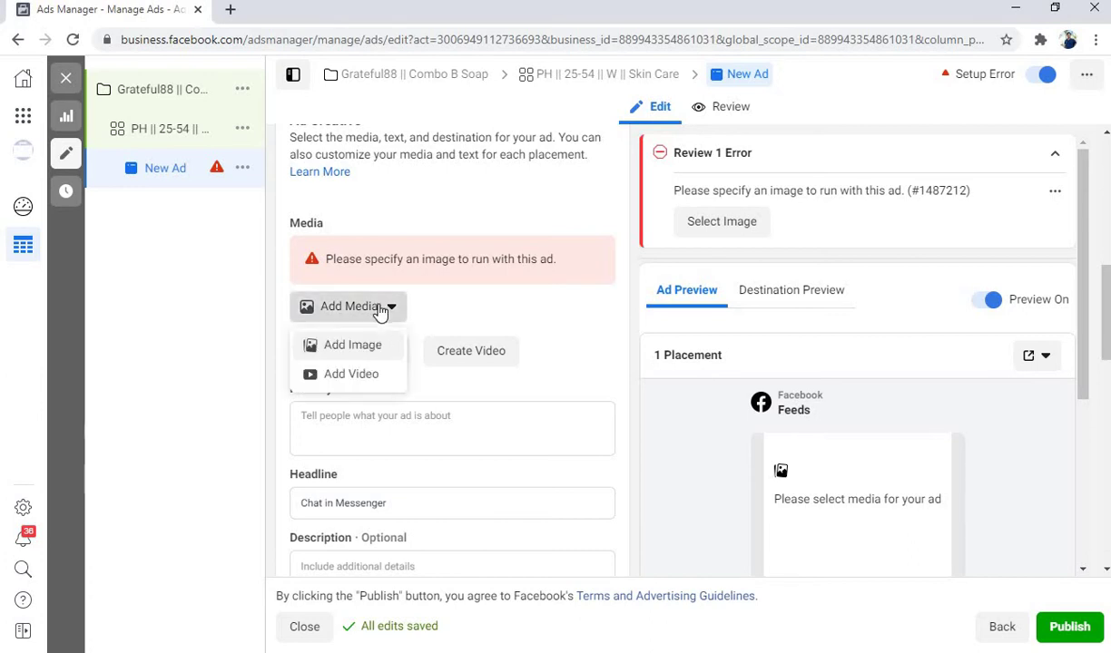
pyautogui.click(367, 352)
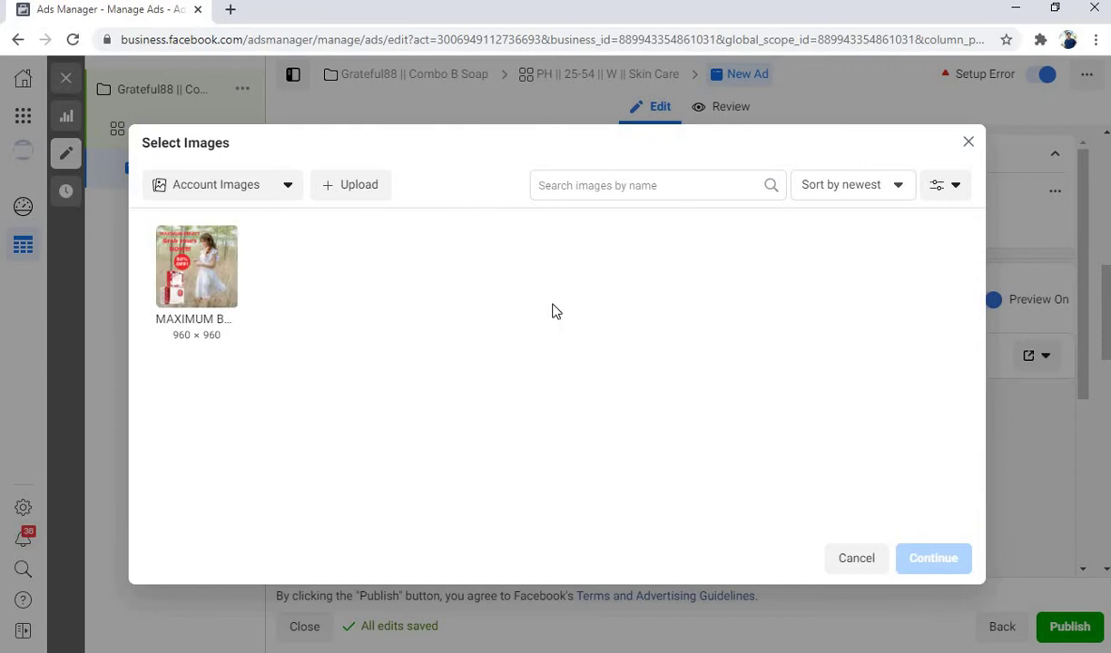
pyautogui.click(361, 190)
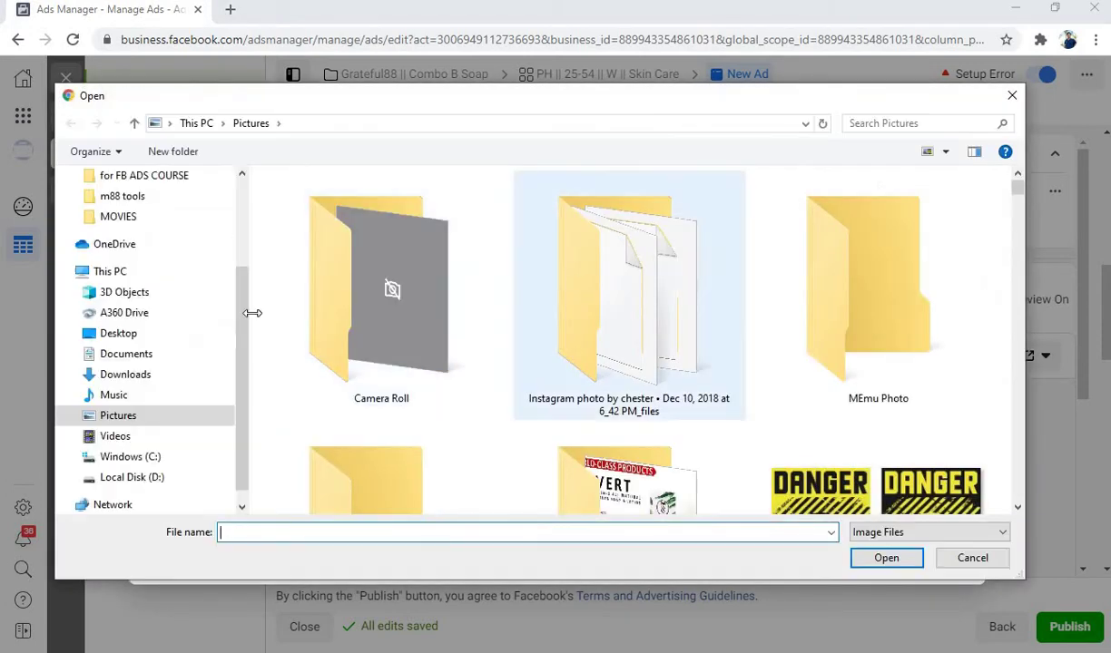
pyautogui.click(125, 176)
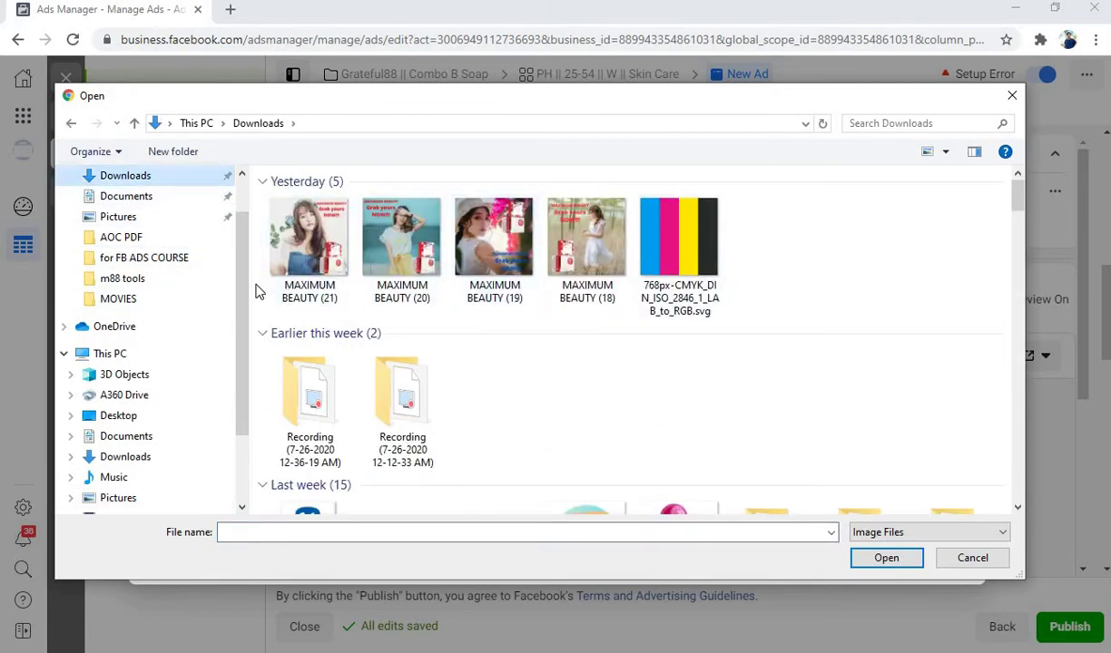
pyautogui.moveTo(478, 247); pyautogui.dragTo(605, 186)
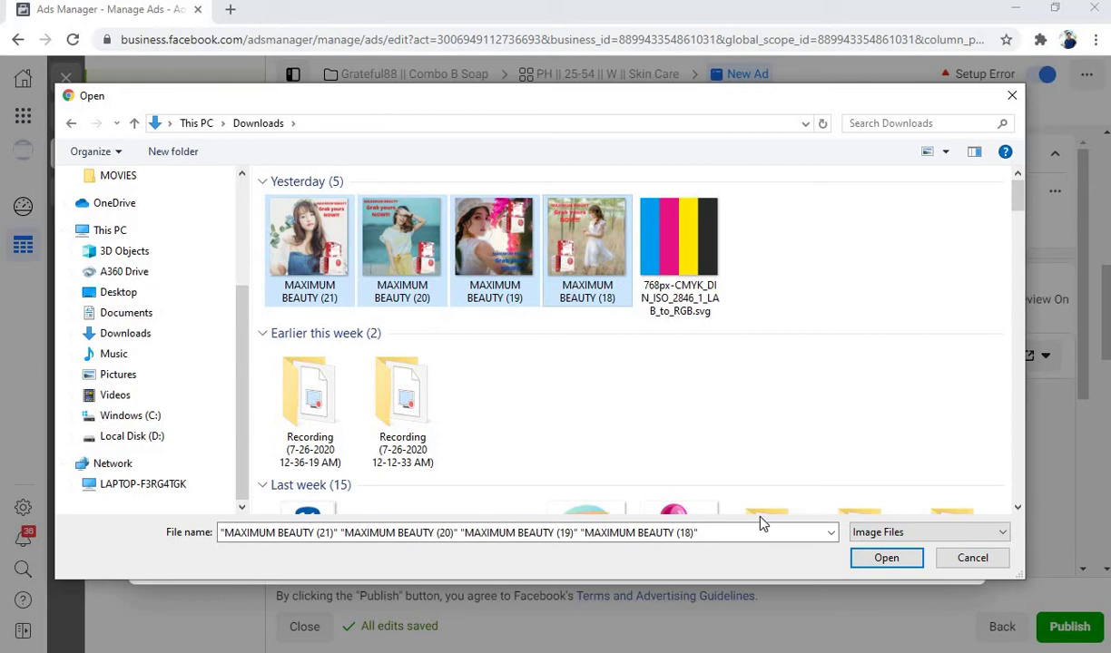
pyautogui.click(887, 558)
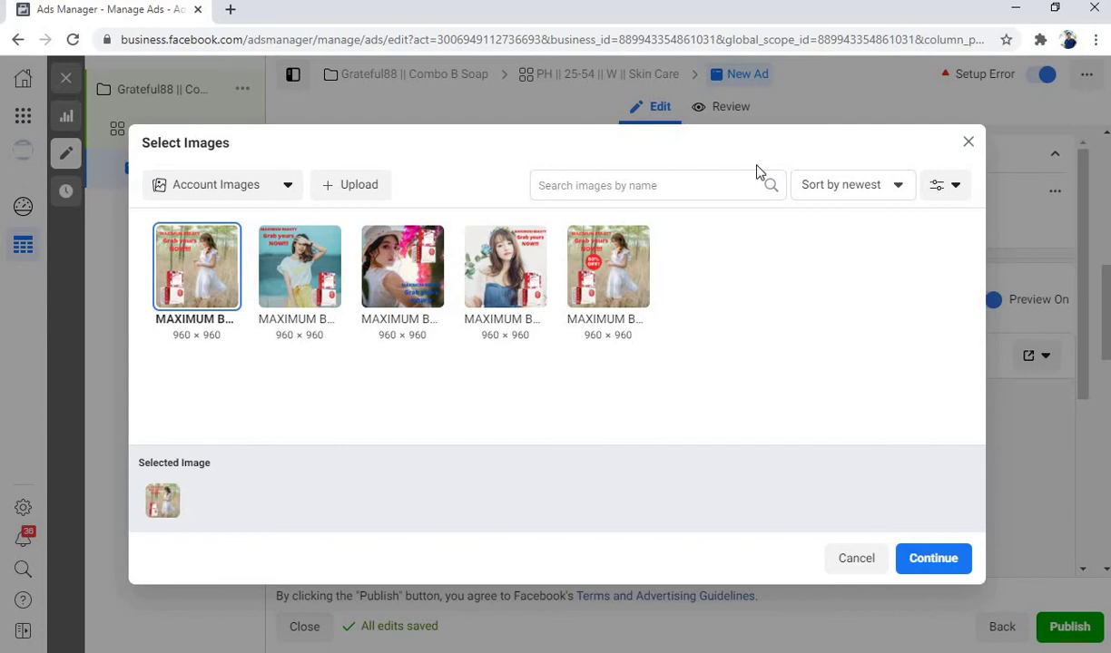
# Select the MAXIMUM BEAUTY (18) image as the ad's media and review it in the Facebook Feeds preview
pyautogui.click(202, 265)
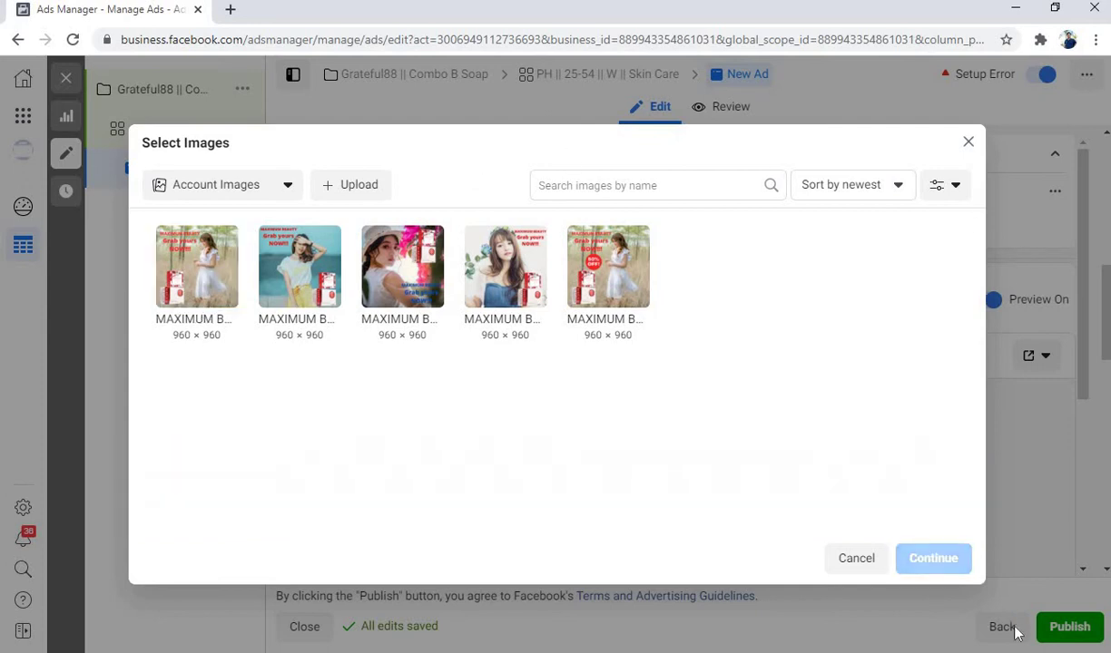
pyautogui.click(209, 298)
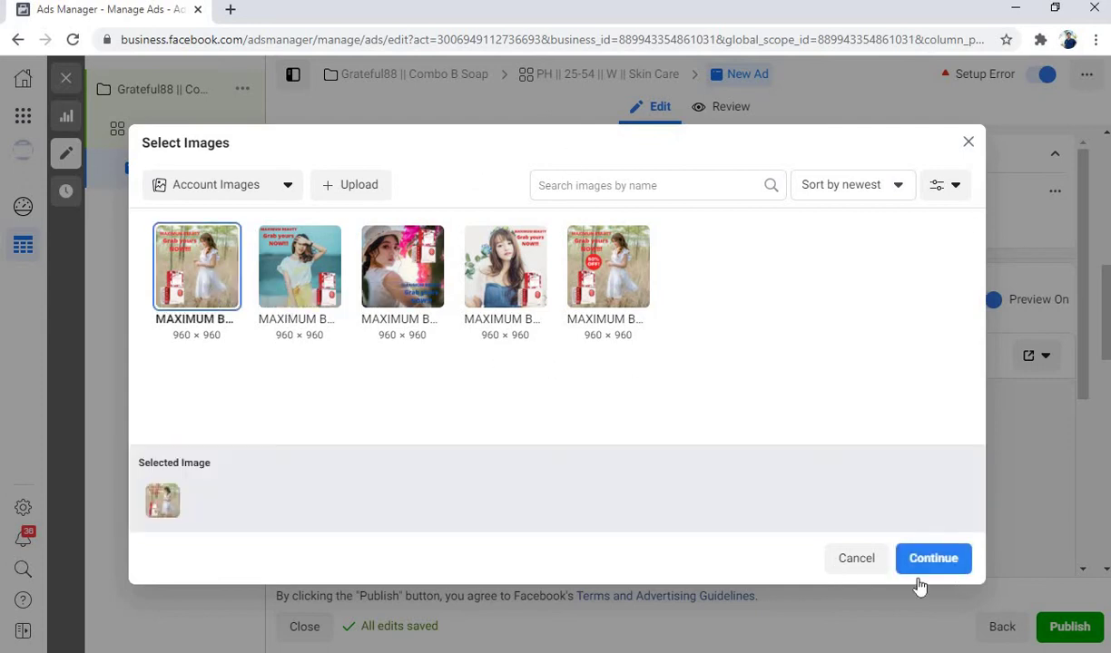
pyautogui.click(933, 559)
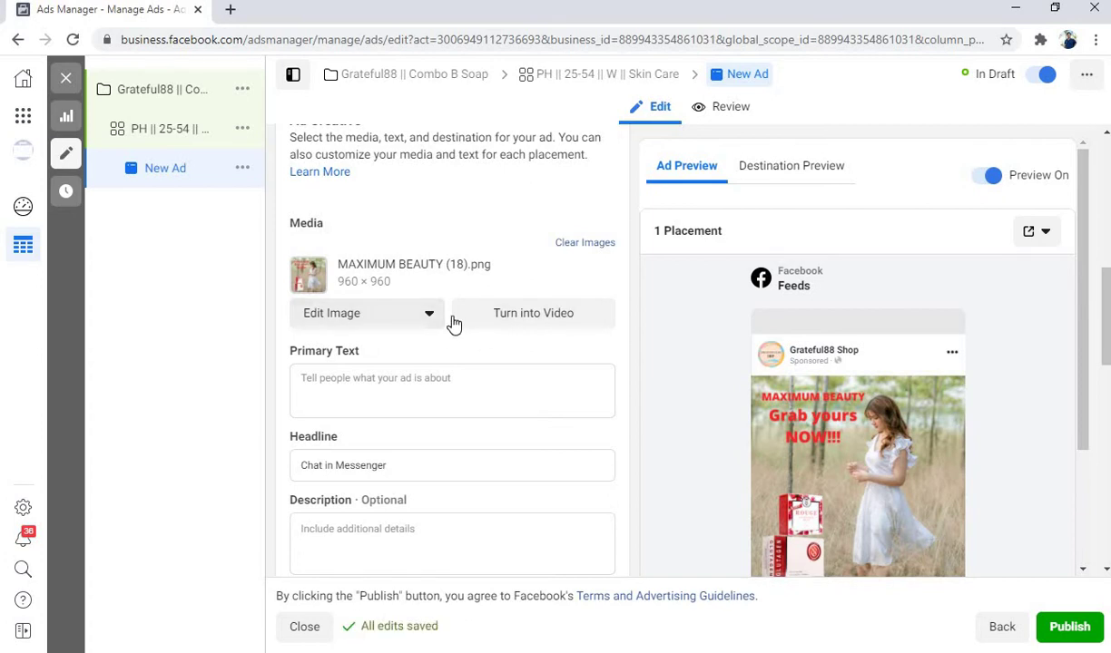
pyautogui.scroll(2, 453, 327)
pyautogui.scroll(-2, 950, 300)
pyautogui.scroll(1, 830, 313)
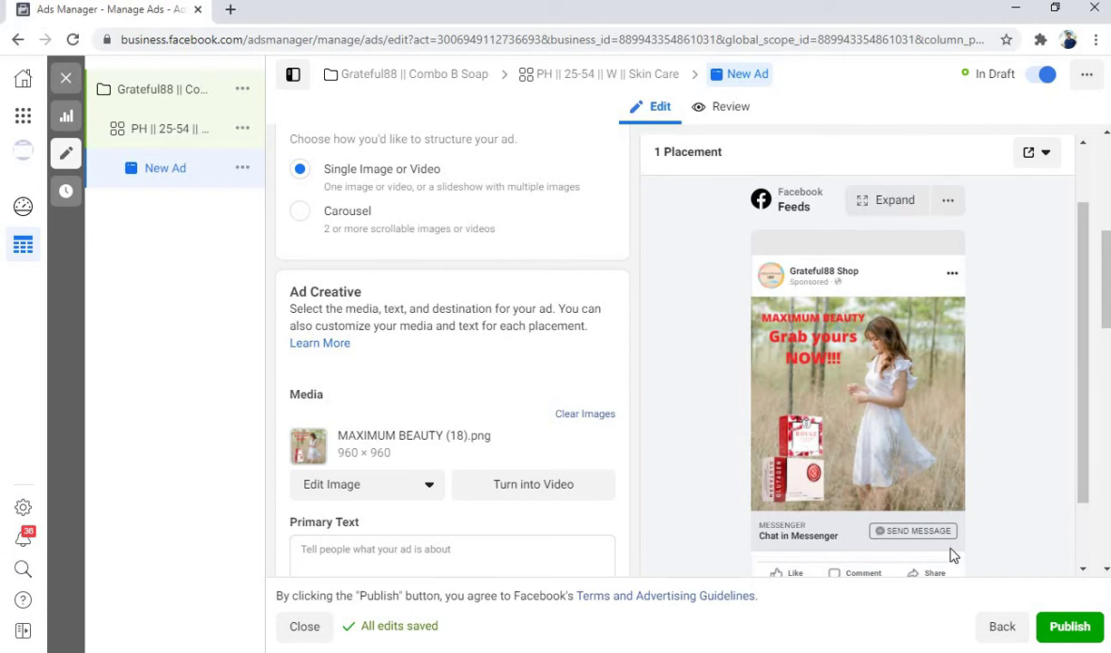
pyautogui.scroll(1, 835, 409)
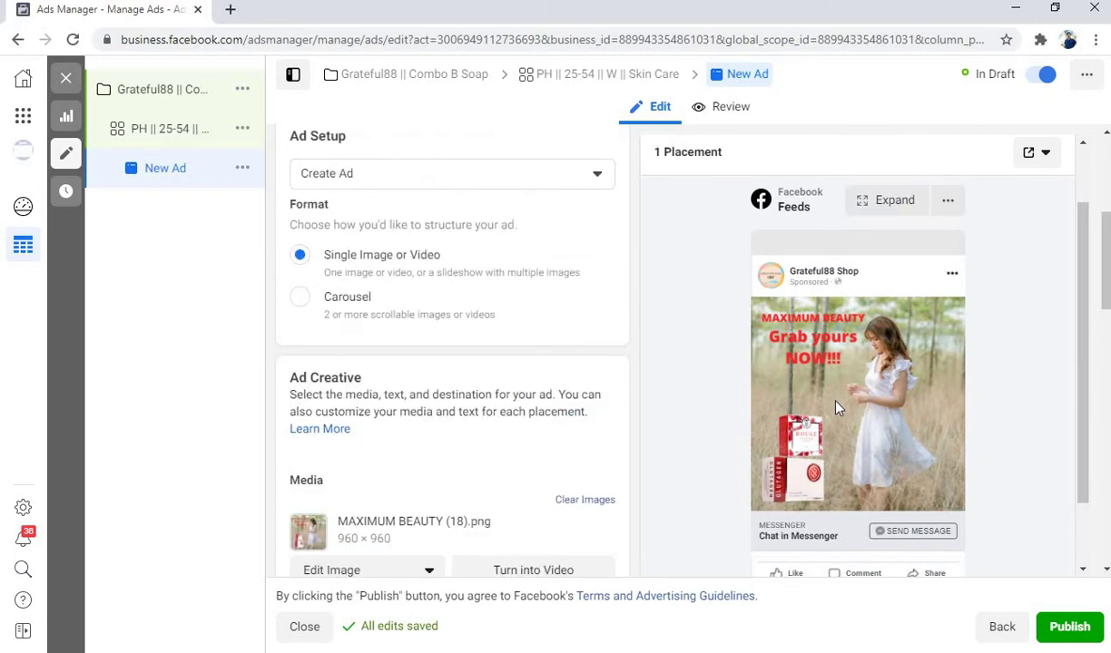
pyautogui.scroll(-2, 836, 408)
pyautogui.scroll(-2, 598, 454)
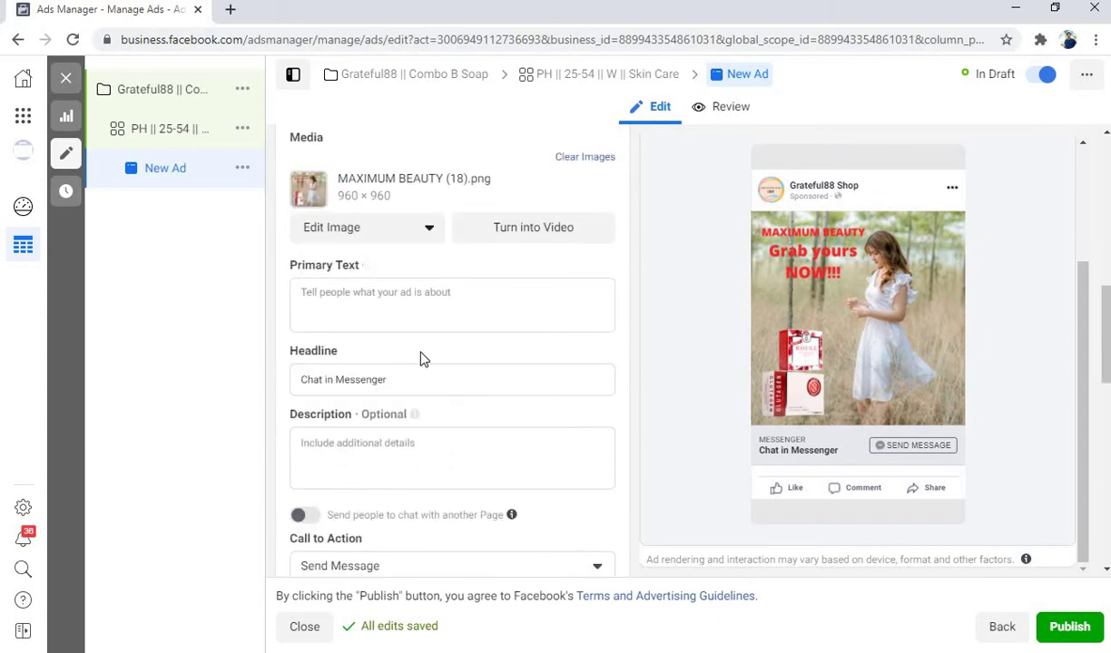
# Copy the promo text from "Make skin Beautiful looks like Koreana !!" through "+ Peach Blossom" in the Word document, and return to the ad's Primary Text
pyautogui.click(363, 299)
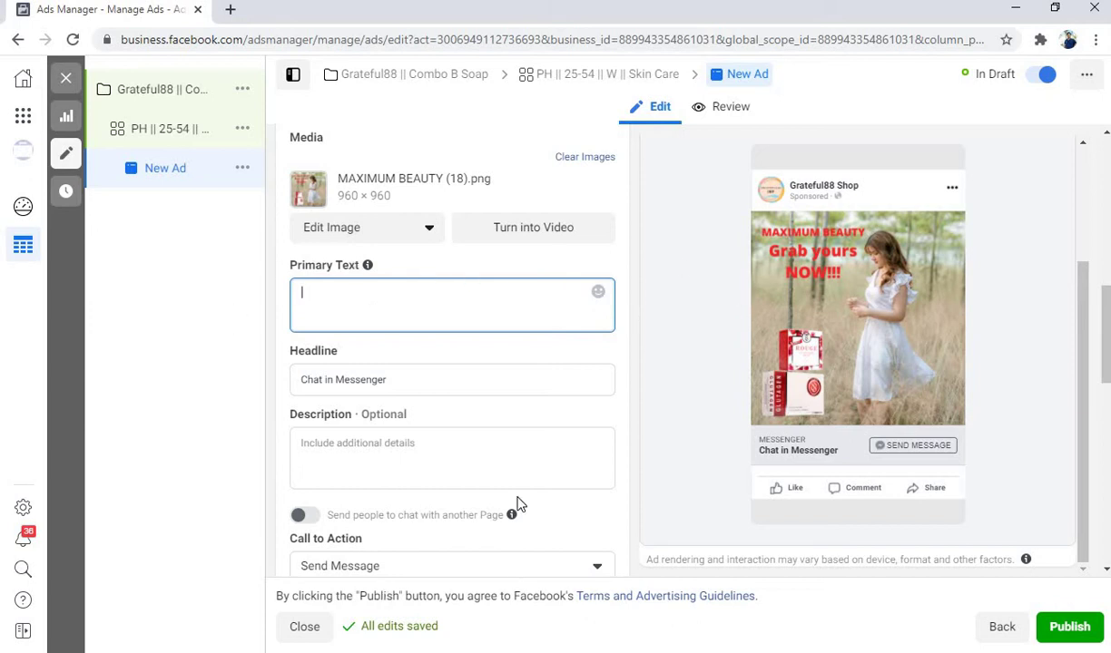
pyautogui.scroll(-2, 468, 392)
pyautogui.scroll(3, 468, 392)
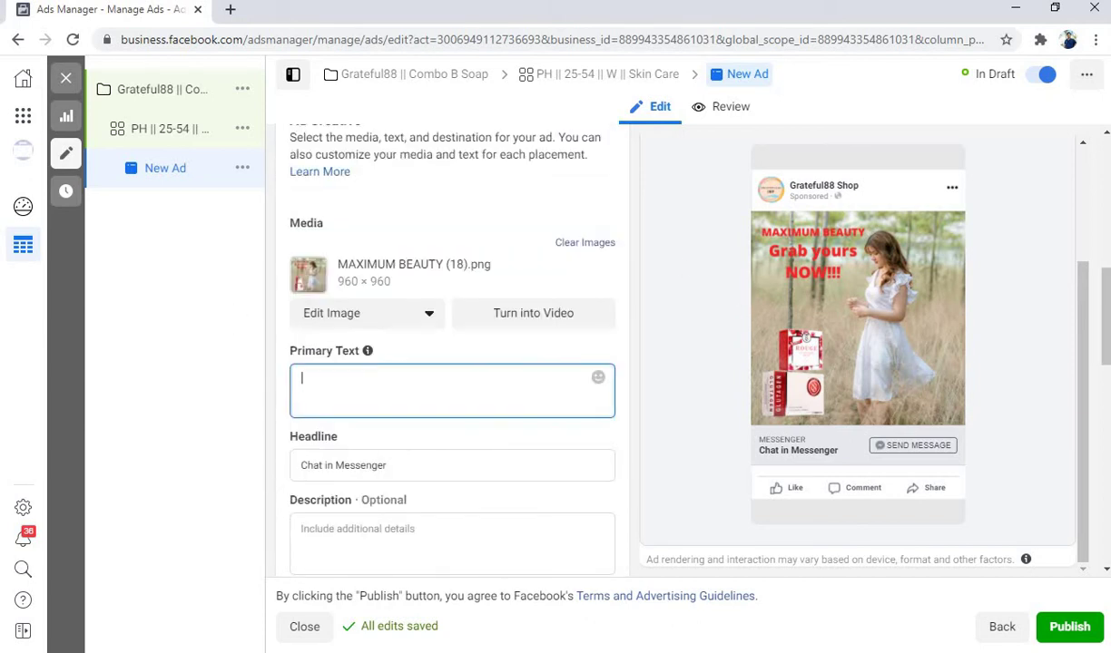
pyautogui.hotkey('alt', 'Tab')
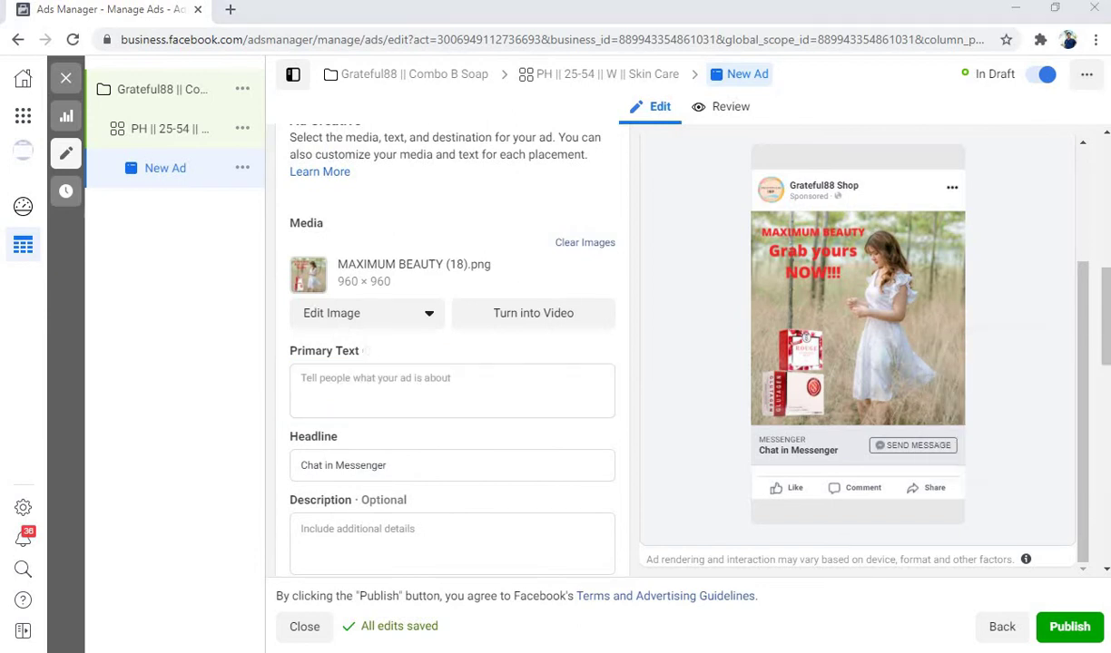
pyautogui.scroll(3, 461, 381)
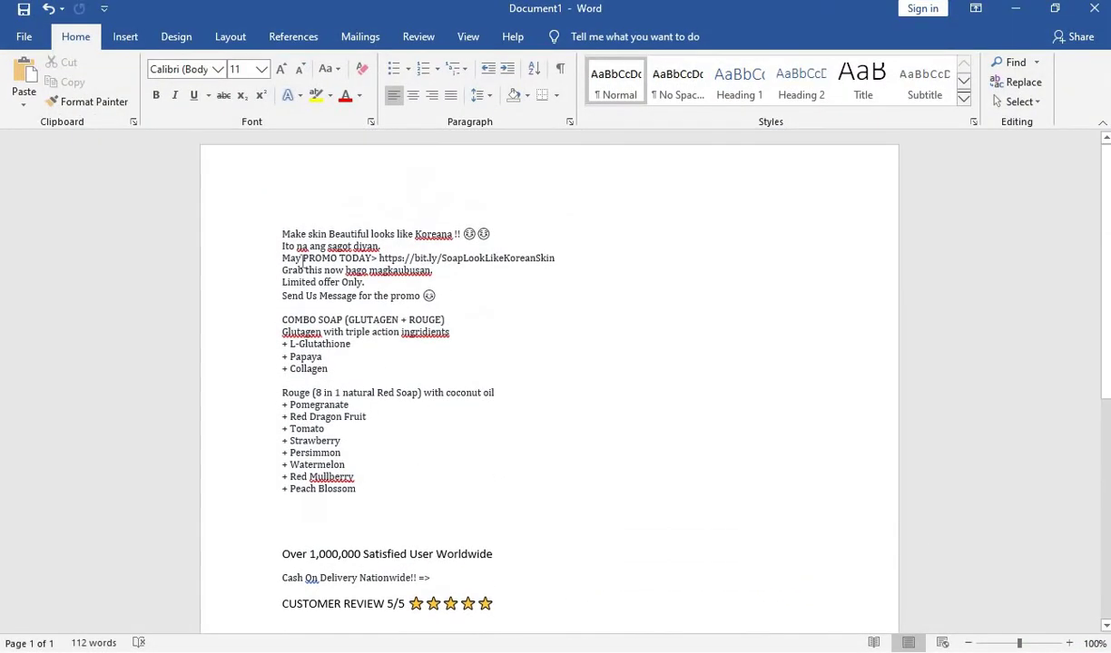
pyautogui.moveTo(283, 235); pyautogui.dragTo(360, 489)
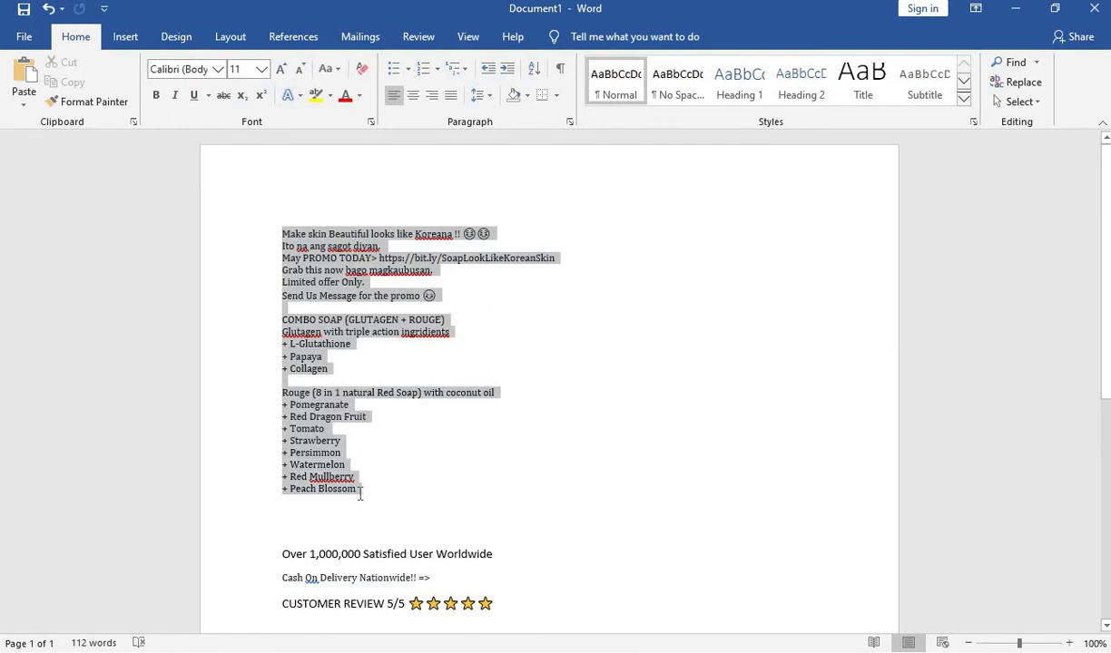
pyautogui.rightClick(360, 488)
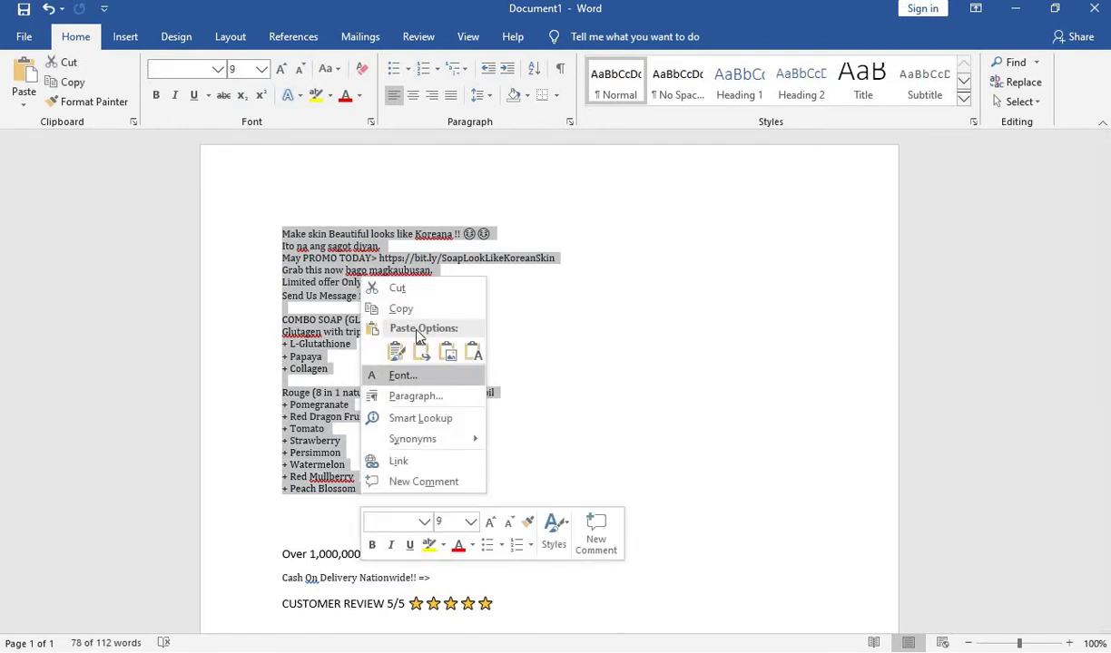
pyautogui.click(396, 295)
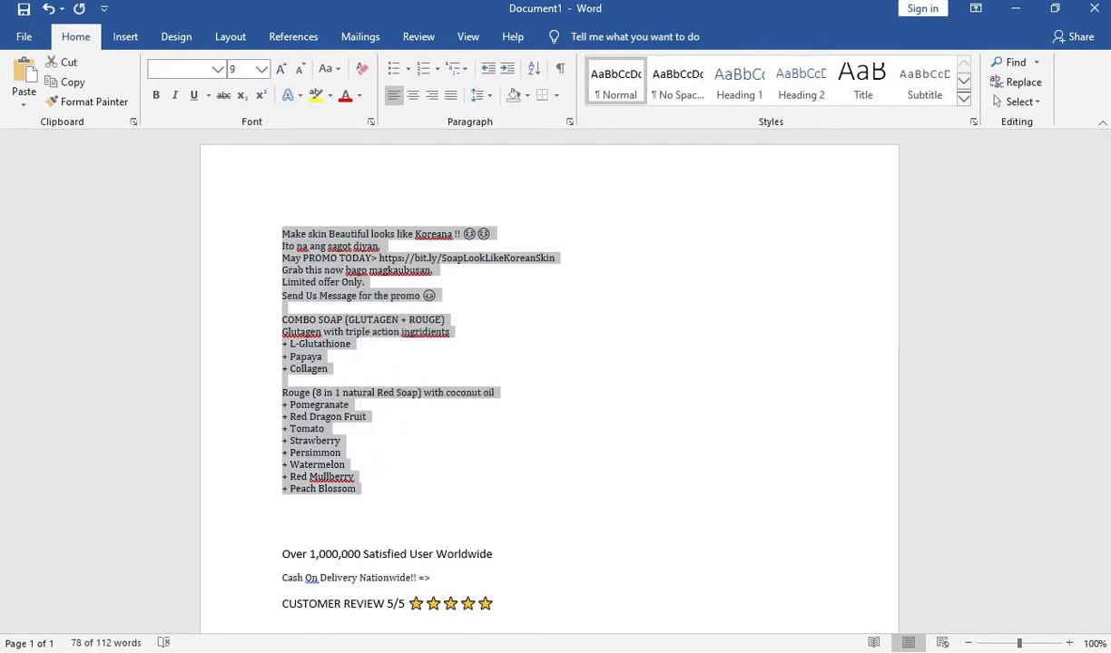
pyautogui.hotkey('alt', 'Tab')
pyautogui.click(484, 373)
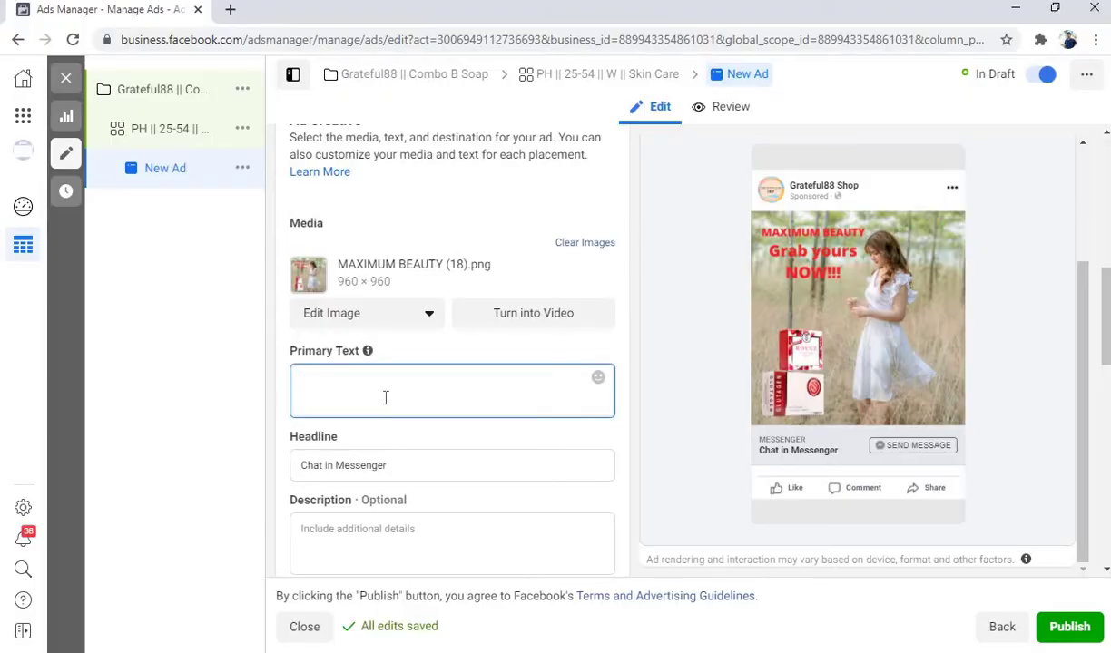
pyautogui.rightClick(386, 397)
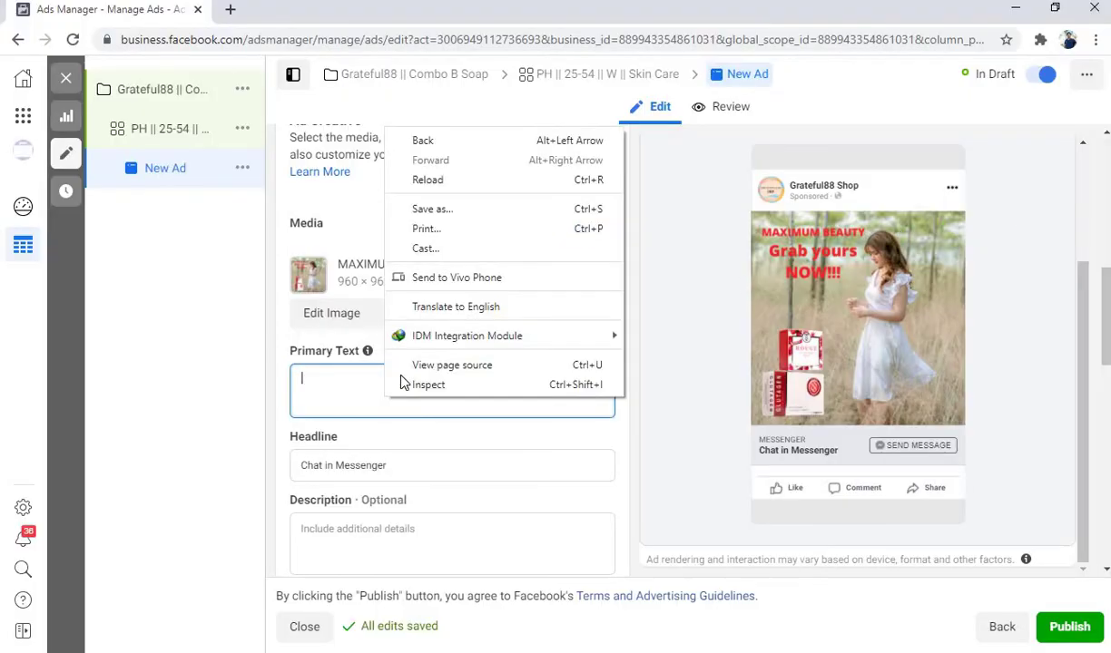
pyautogui.click(300, 388)
pyautogui.rightClick(300, 389)
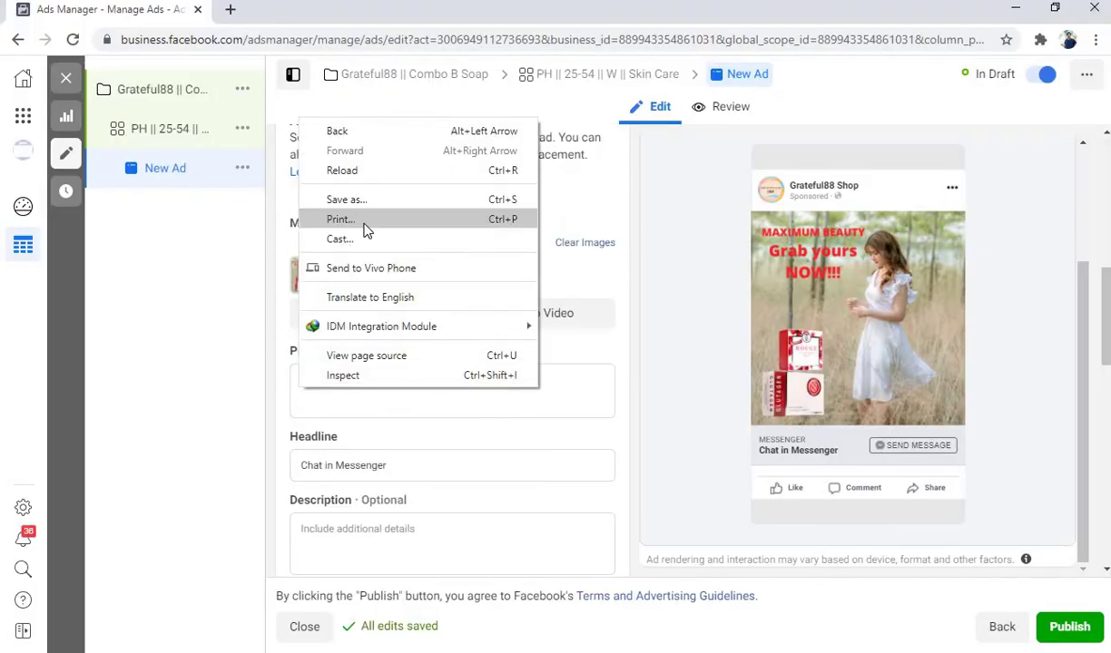
pyautogui.click(306, 380)
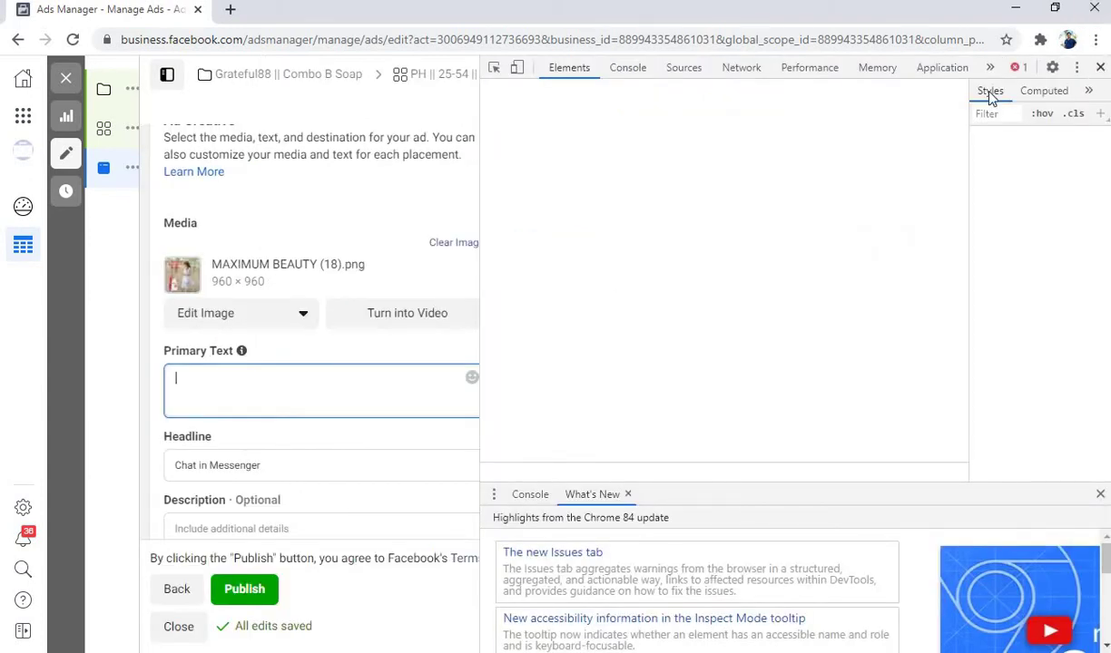
pyautogui.click(1100, 70)
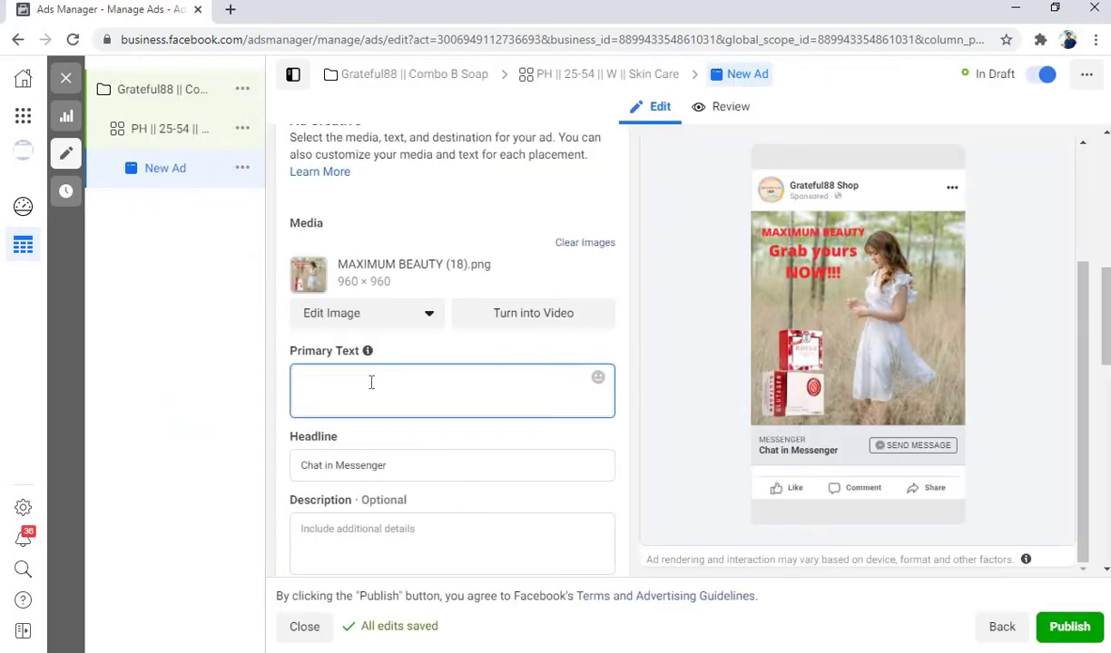
# Paste the copied promo text with the Glutagen and Rouge ingredient lists as the ad's Primary Text and check it
pyautogui.hotkey('ctrl', 'v')
pyautogui.scroll(-1, 544, 383)
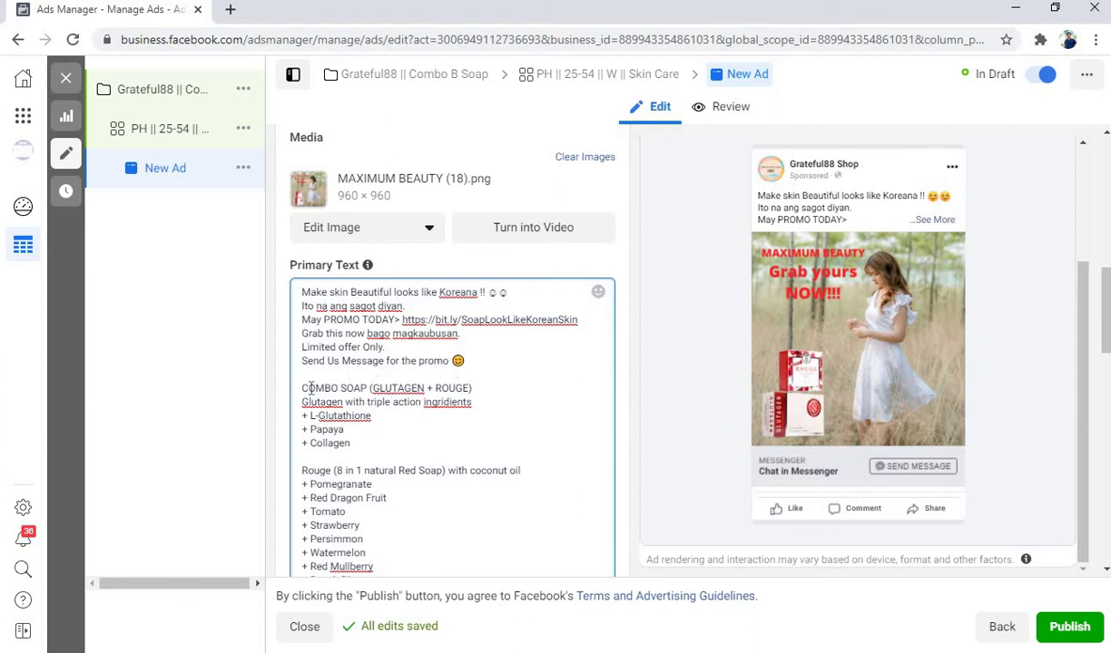
pyautogui.scroll(-1, 395, 420)
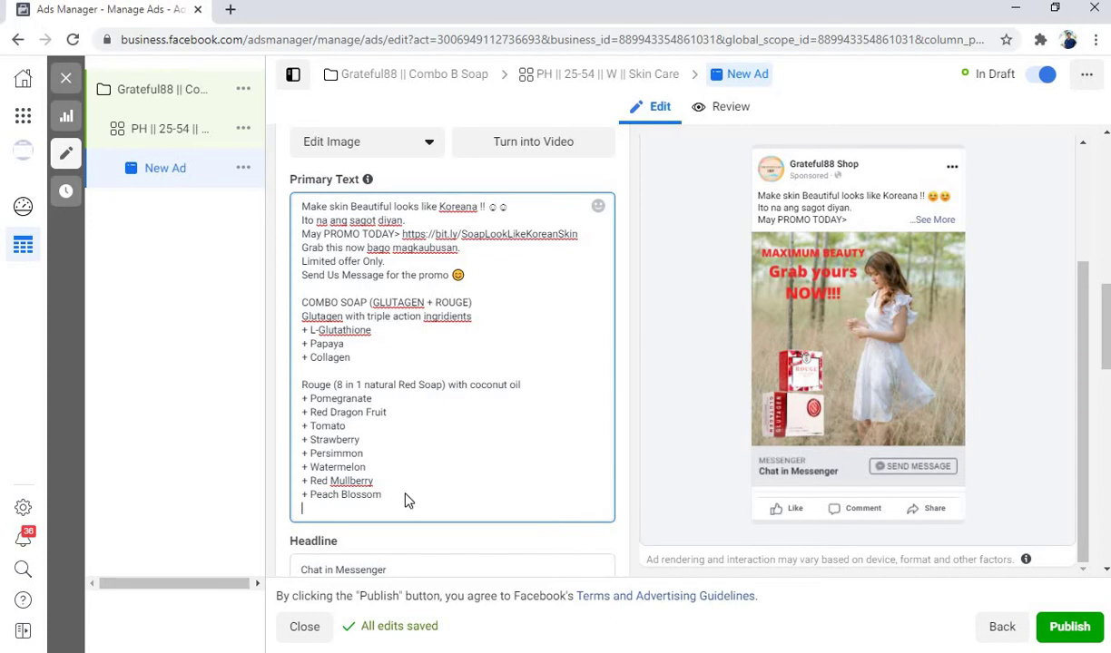
# Switch to the Word document and copy the line "Cash On Delivery Nationwide!! =>" for the ad's headline
pyautogui.scroll(-2, 391, 497)
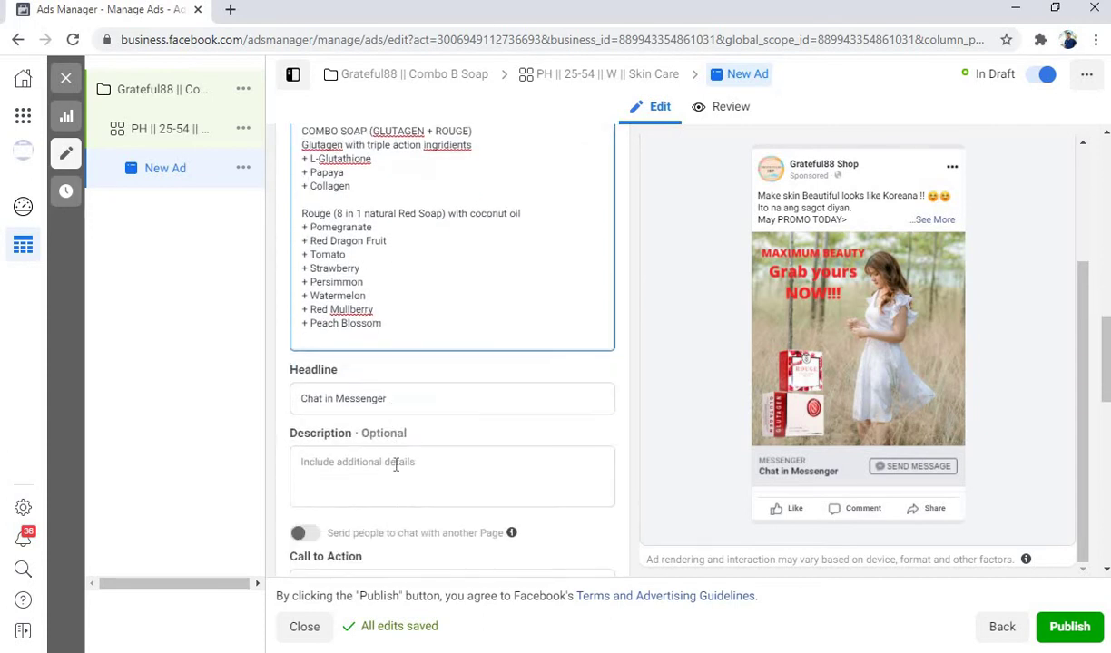
pyautogui.click(396, 398)
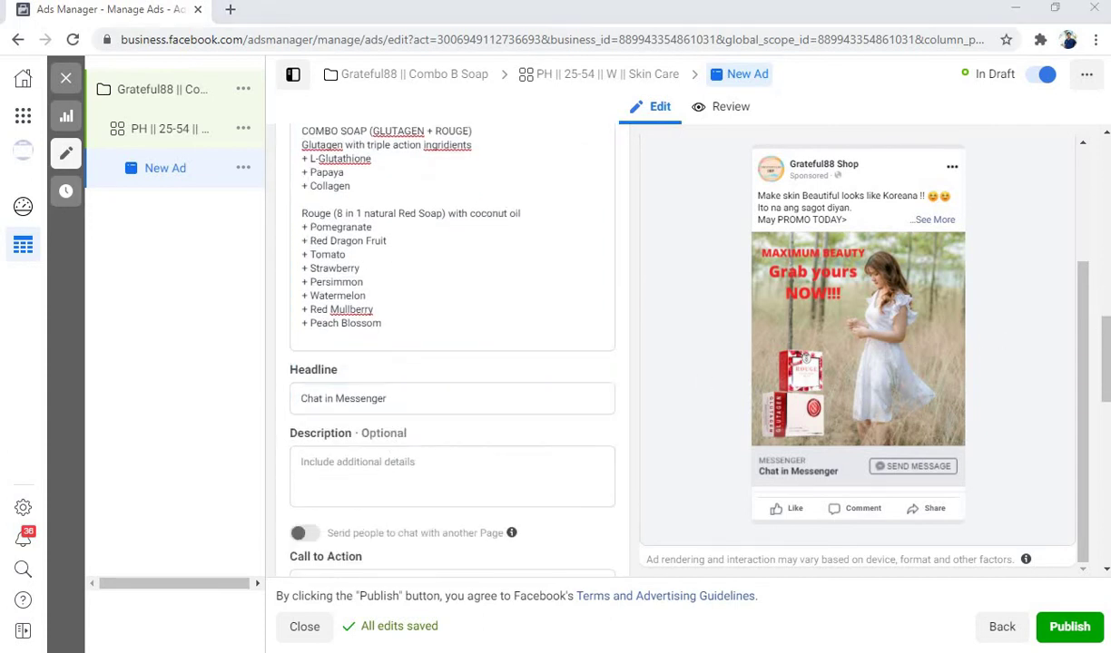
pyautogui.hotkey('alt', 'Tab')
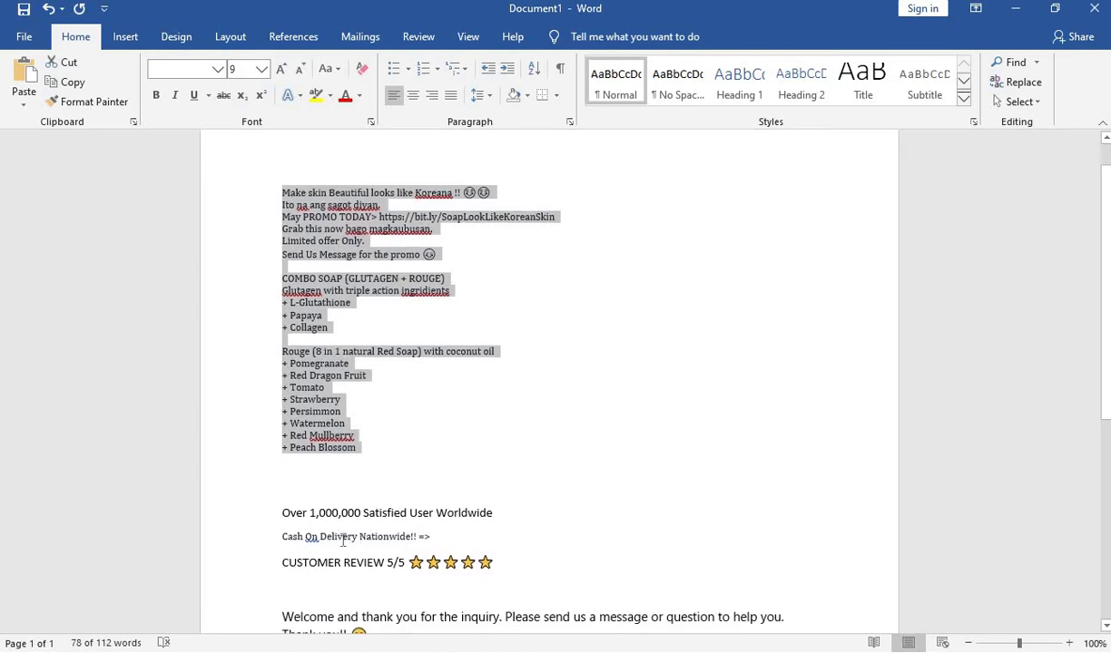
pyautogui.moveTo(432, 537); pyautogui.dragTo(284, 538)
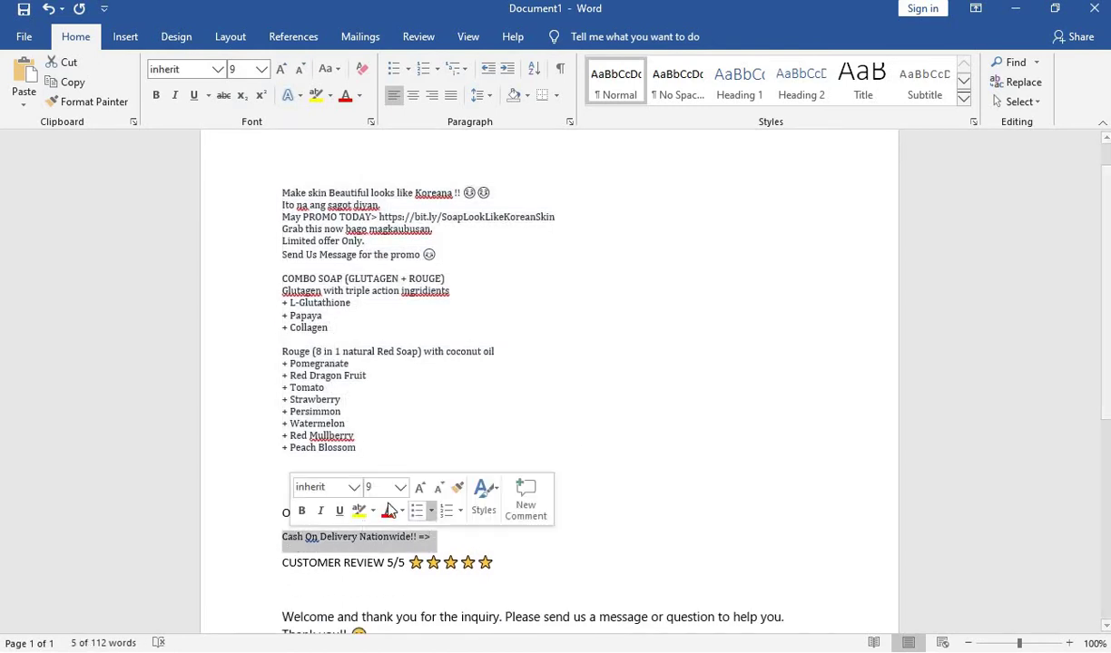
pyautogui.rightClick(357, 539)
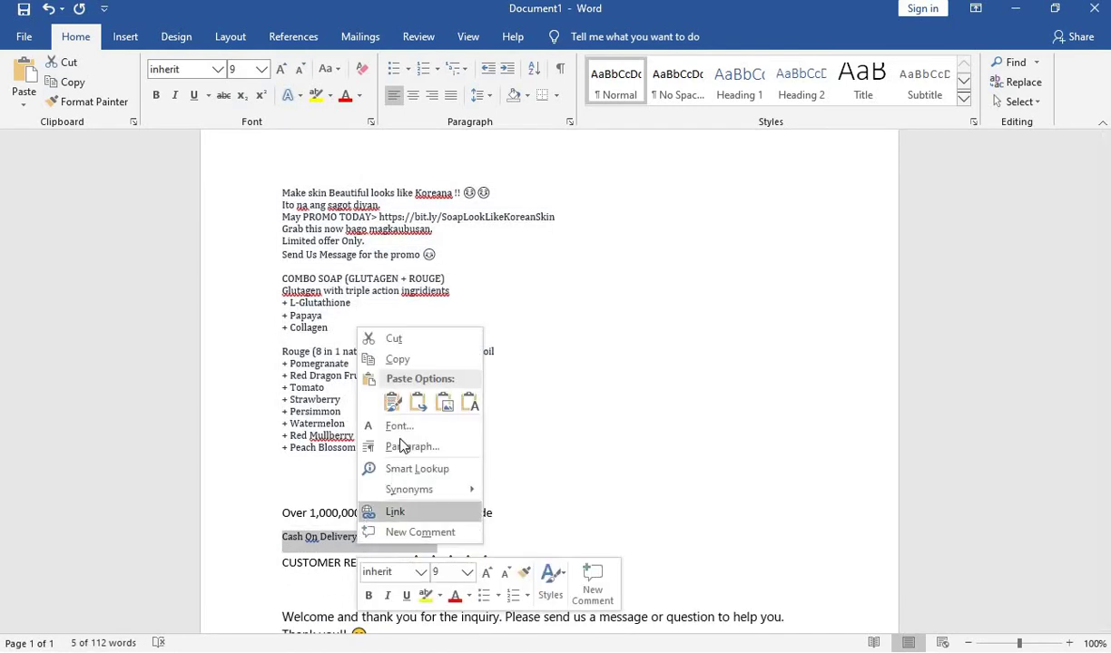
pyautogui.click(396, 358)
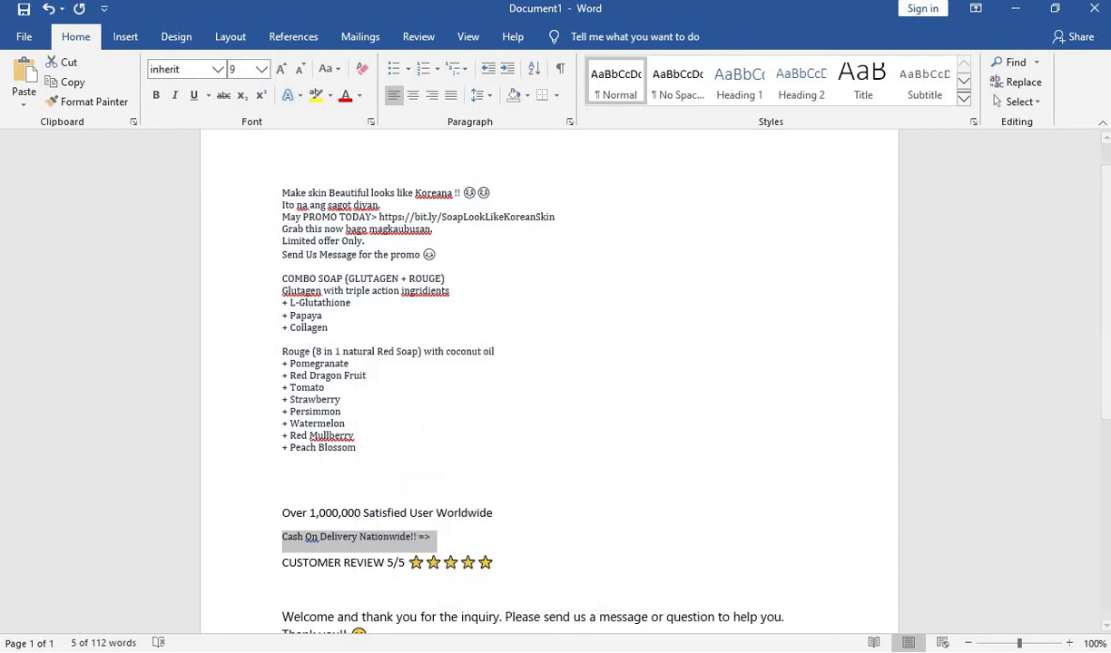
# Return to the ad in Ads Manager and replace its headline with "Cash On Delivery Nationwide!! =>"
pyautogui.hotkey('alt', 'Tab')
pyautogui.click(369, 410)
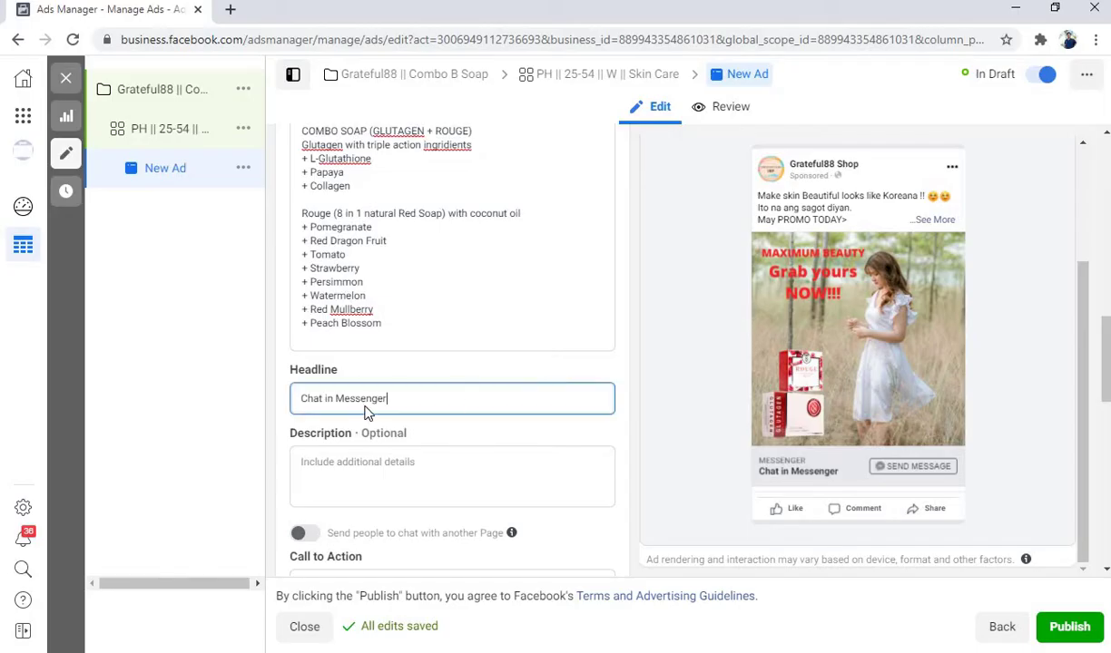
pyautogui.moveTo(427, 393); pyautogui.dragTo(304, 405)
pyautogui.rightClick(325, 395)
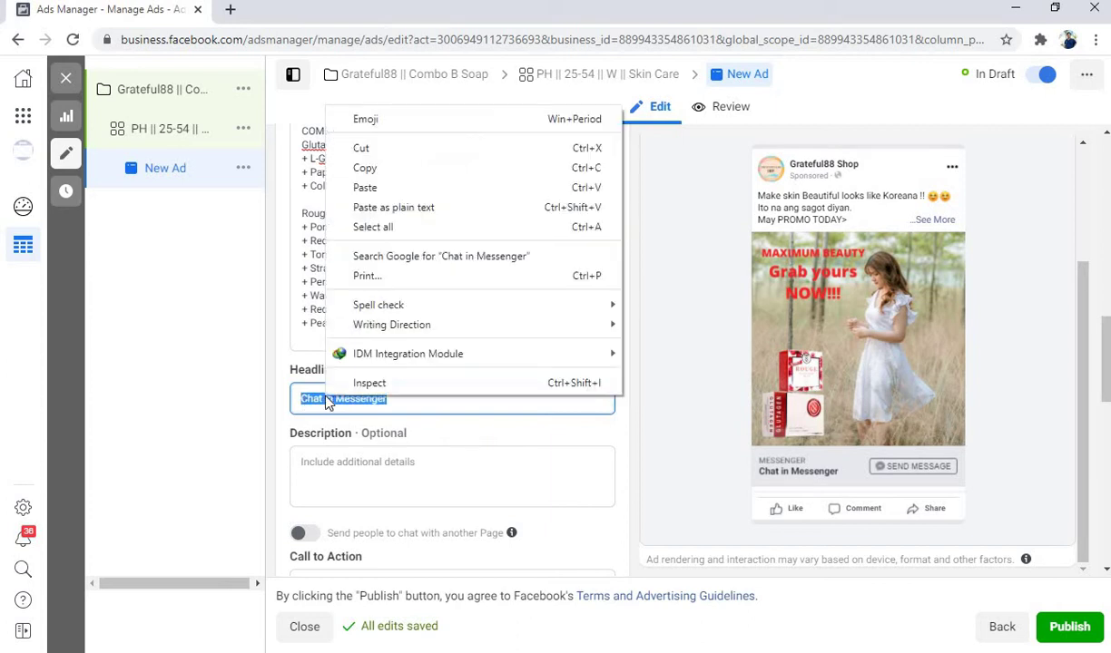
pyautogui.click(365, 187)
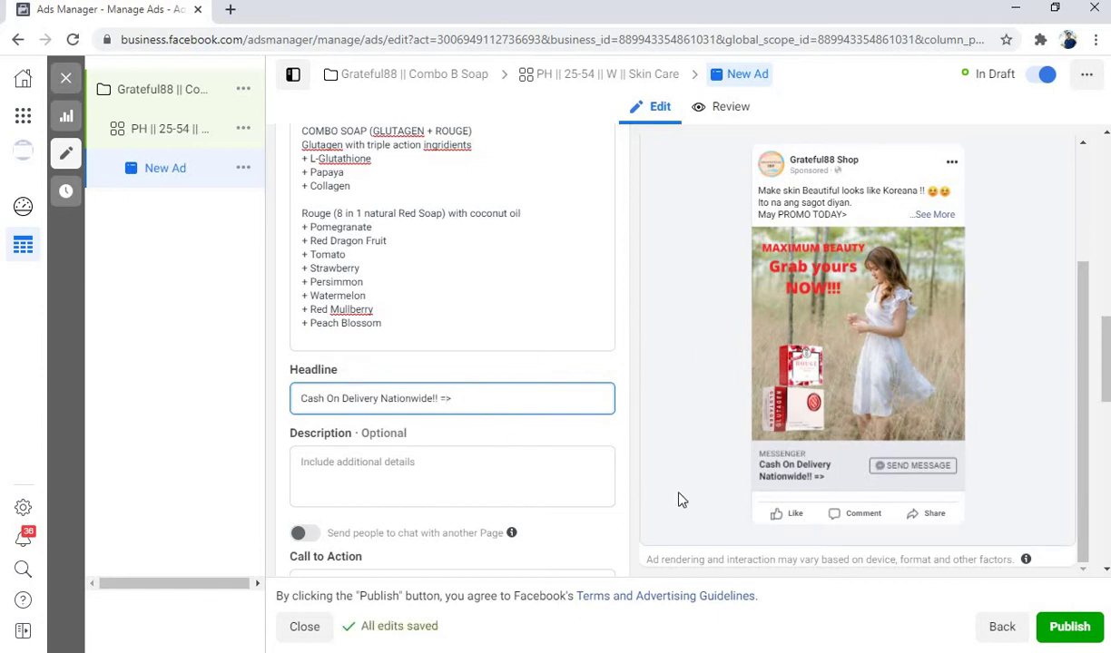
# Copy the "CUSTOMER REVIEW 5/5" line with its five stars from the Word document for the ad's description, and return to Ads Manager
pyautogui.click(404, 484)
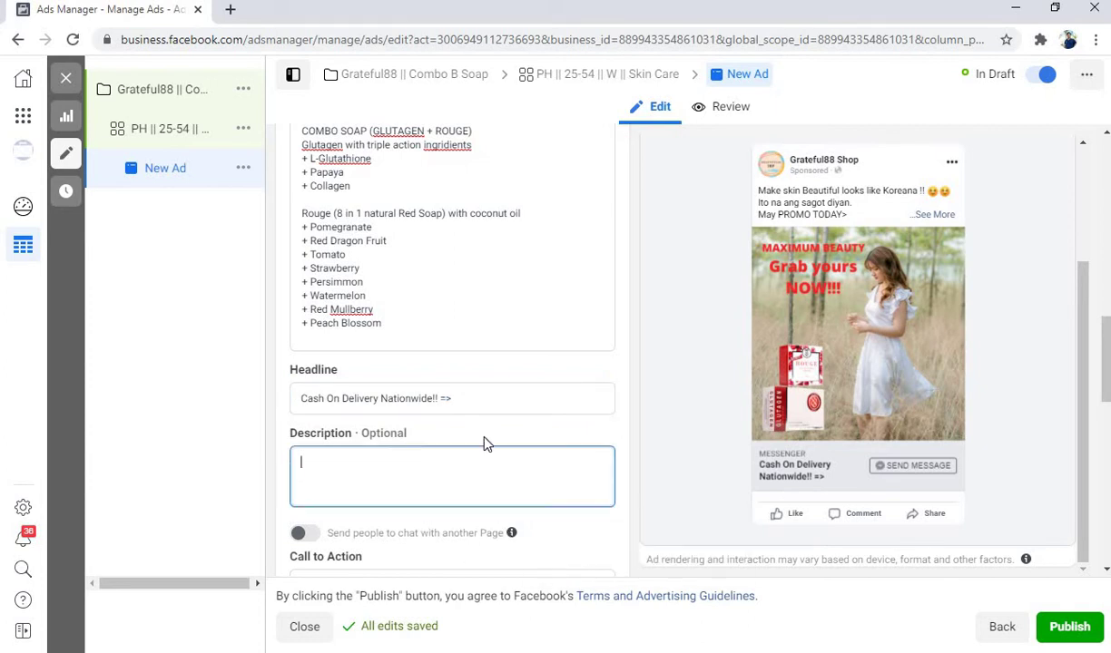
pyautogui.hotkey('alt', 'Tab')
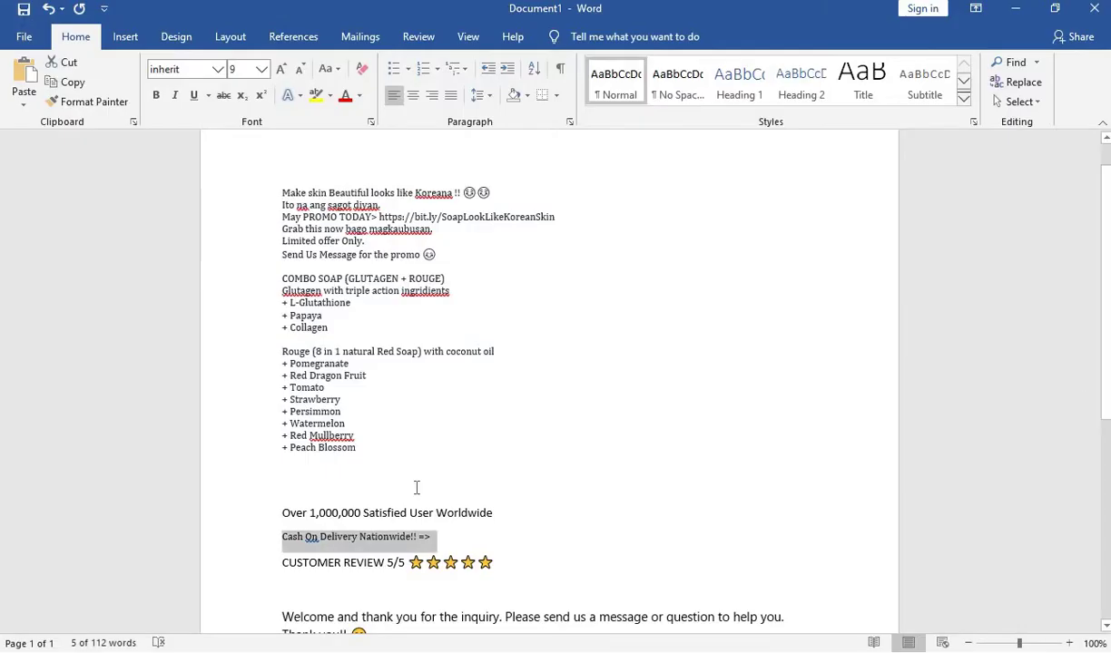
pyautogui.scroll(-2, 416, 488)
pyautogui.click(243, 483)
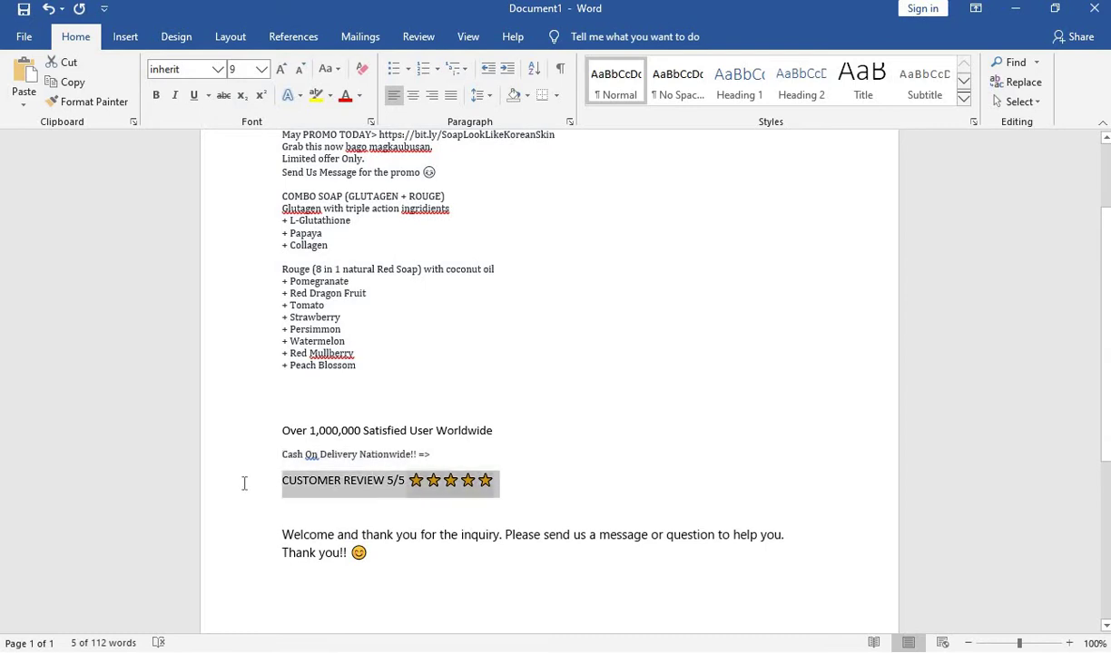
pyautogui.rightClick(482, 488)
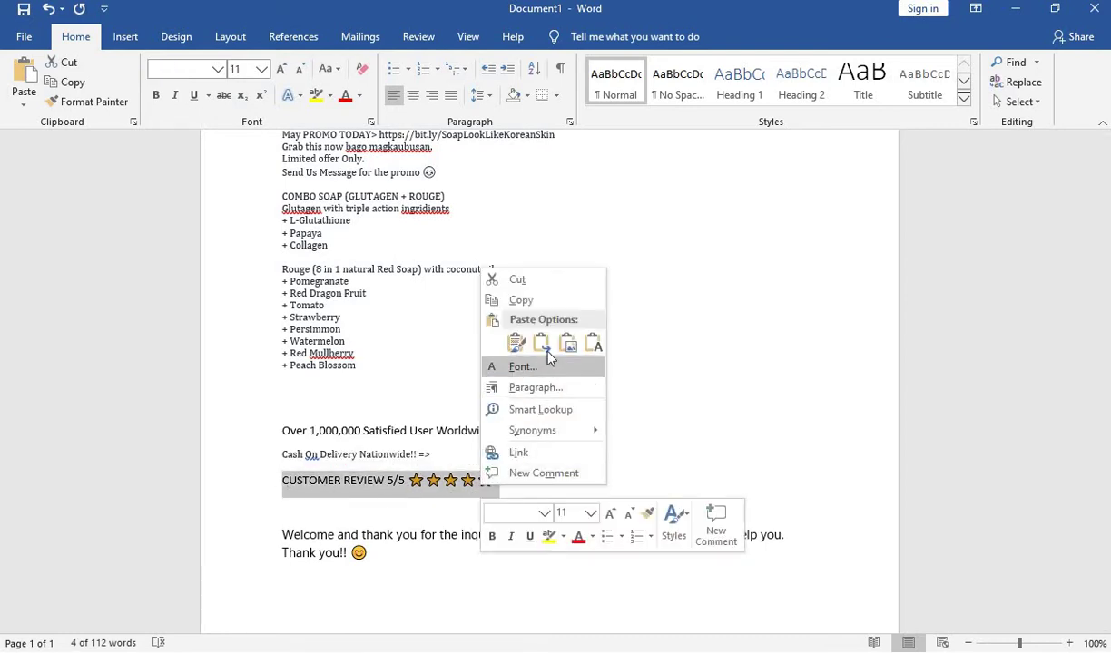
pyautogui.click(520, 301)
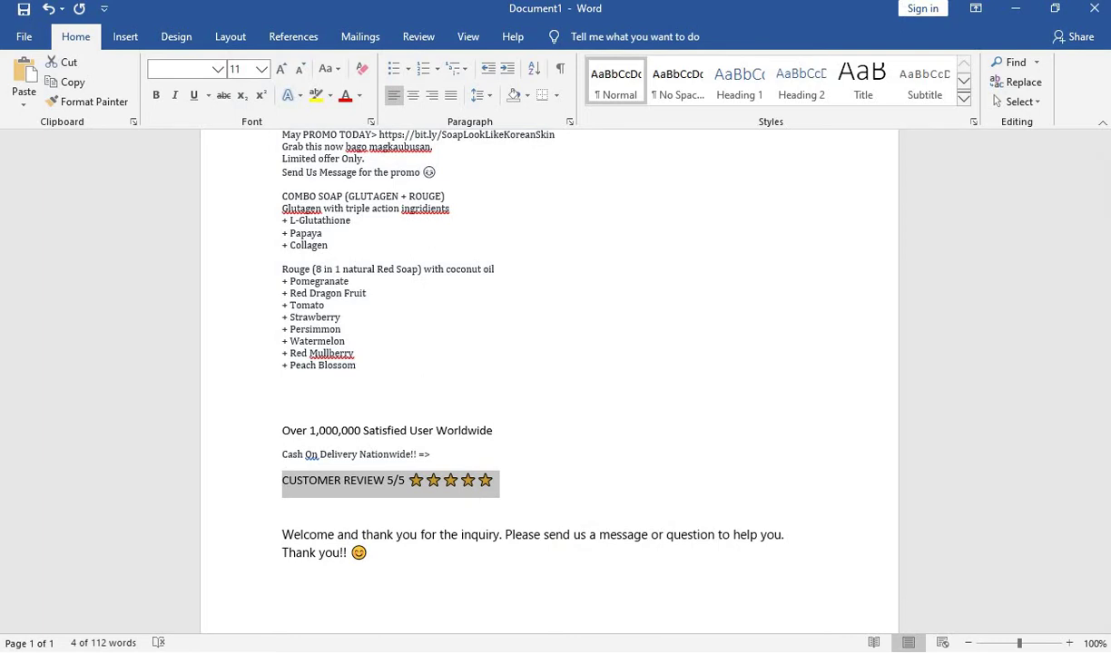
pyautogui.hotkey('alt', 'Tab')
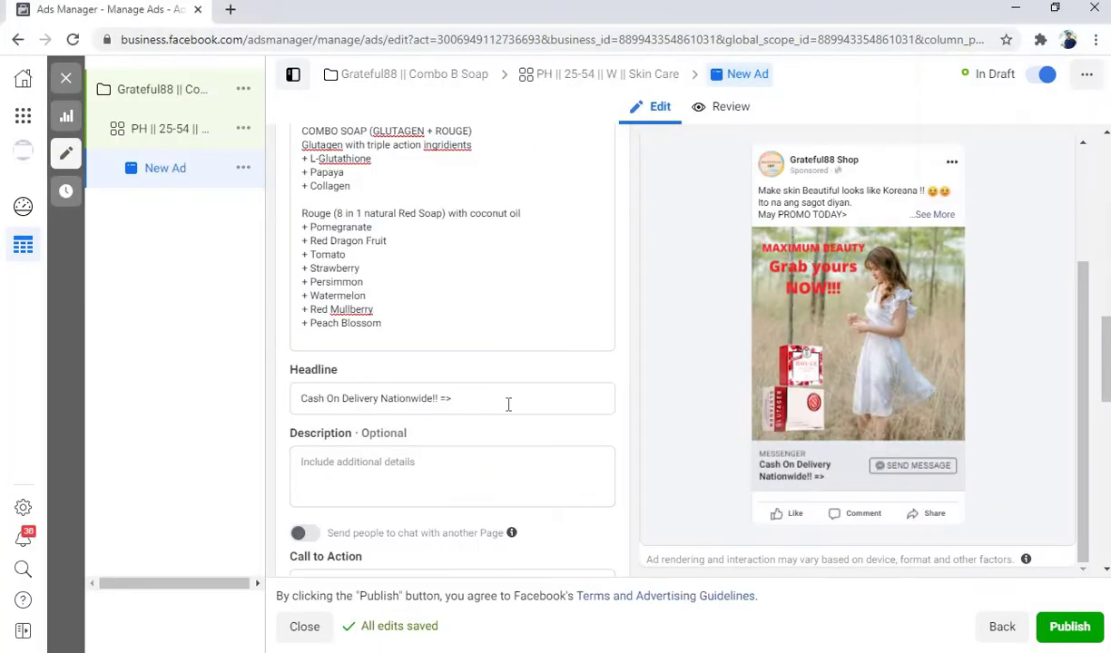
# Paste the copied "CUSTOMER REVIEW 5/5" line with its five stars as the ad's description and check the Facebook Feeds preview
pyautogui.click(374, 461)
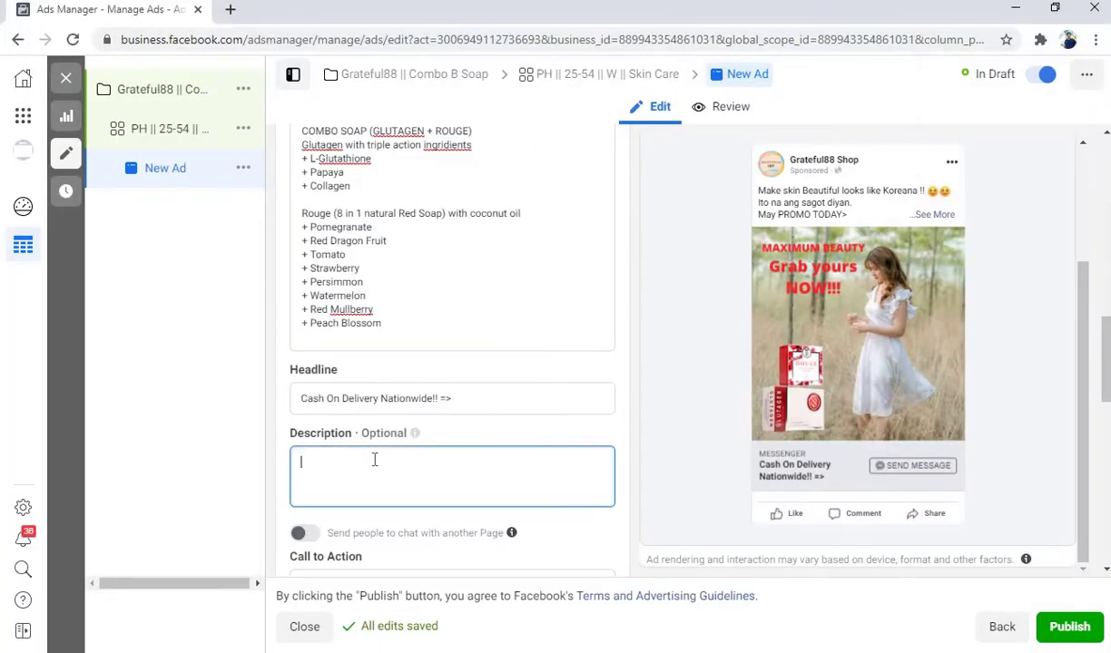
pyautogui.rightClick(373, 464)
pyautogui.click(419, 286)
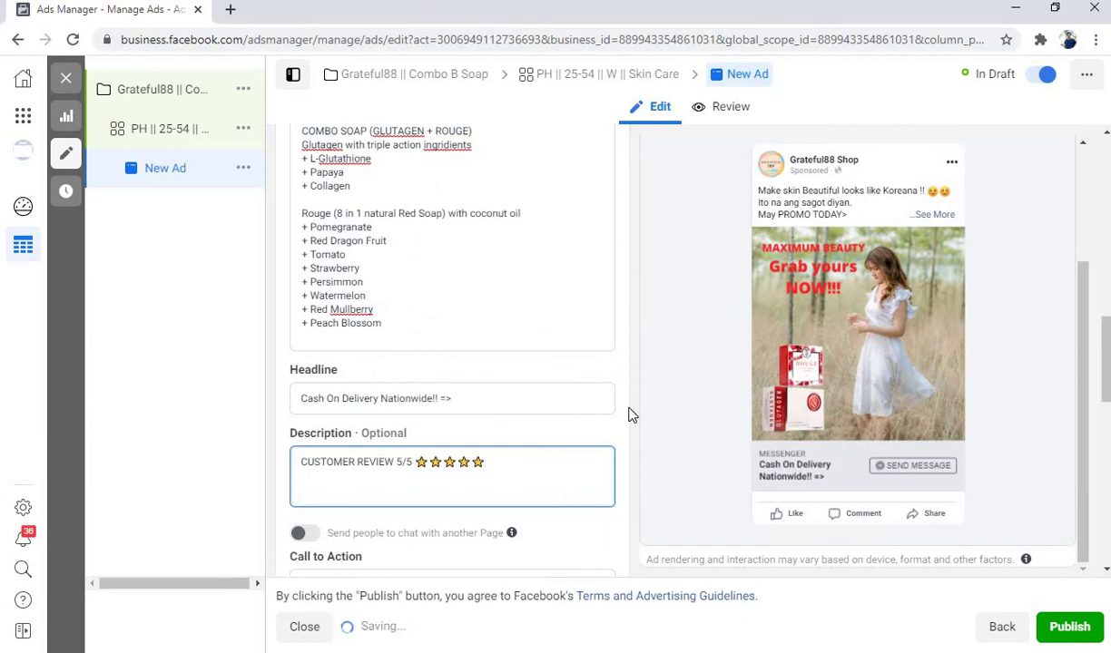
pyautogui.click(594, 386)
pyautogui.scroll(1, 885, 215)
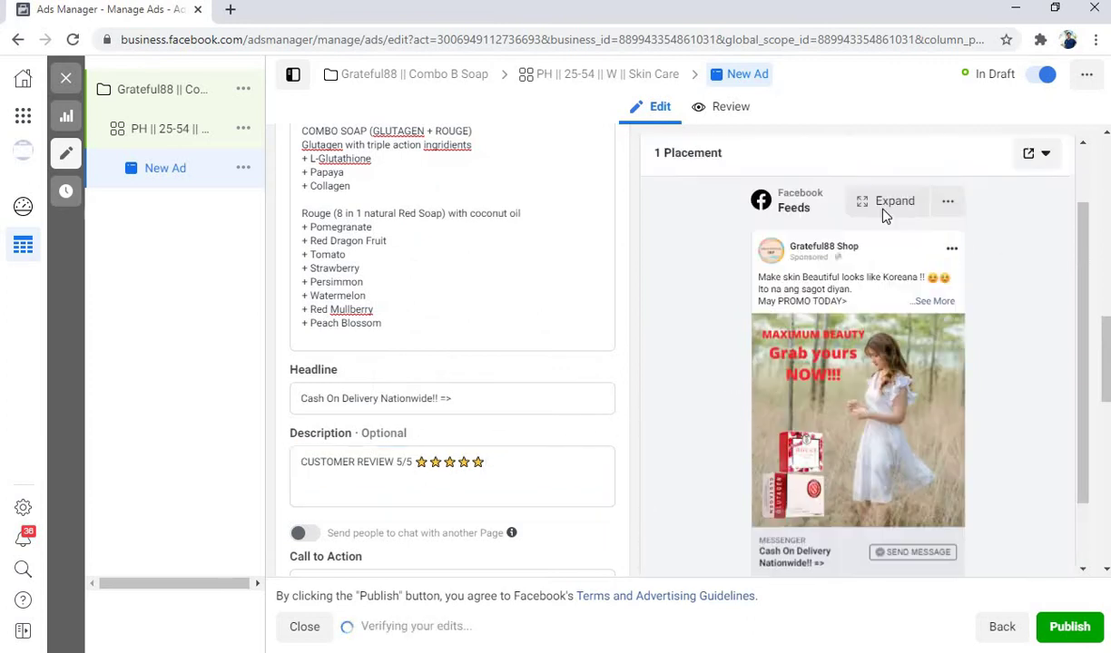
pyautogui.scroll(2, 844, 272)
pyautogui.scroll(-2, 809, 297)
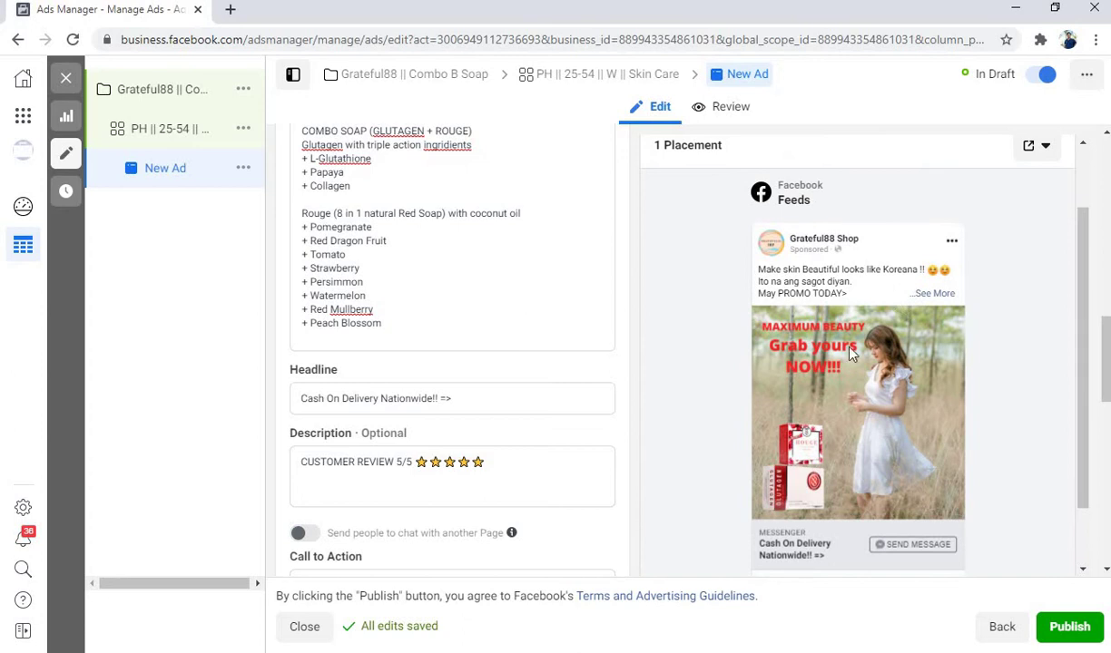
pyautogui.moveTo(927, 344)
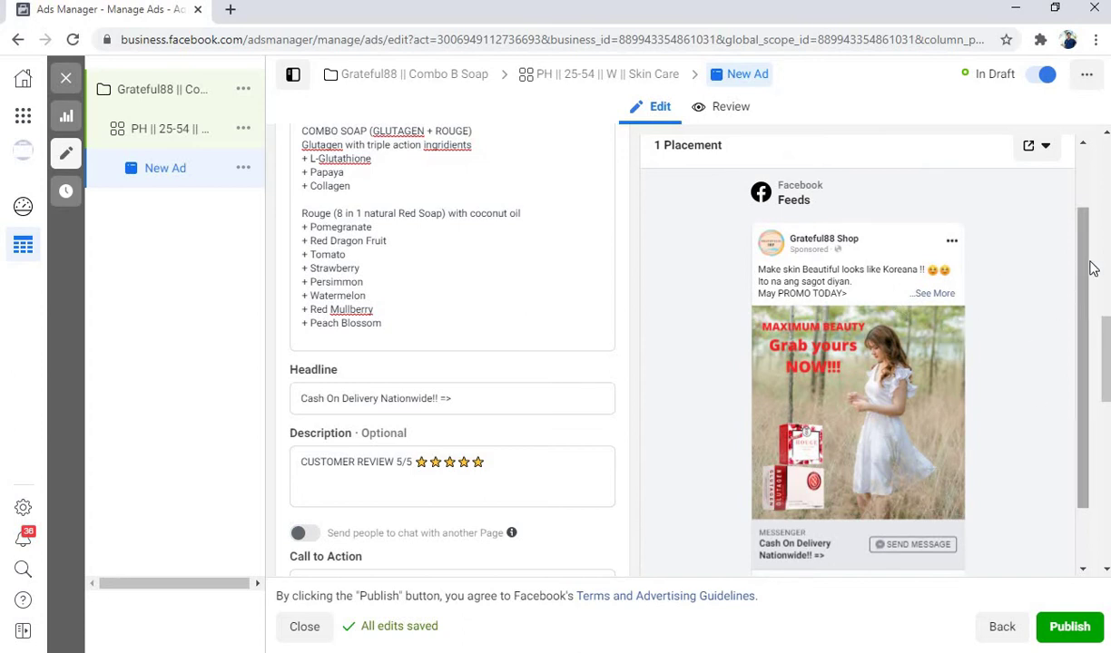
pyautogui.moveTo(918, 262)
# Look through the ad's Call to Action options and keep Send Message
pyautogui.scroll(-2, 556, 253)
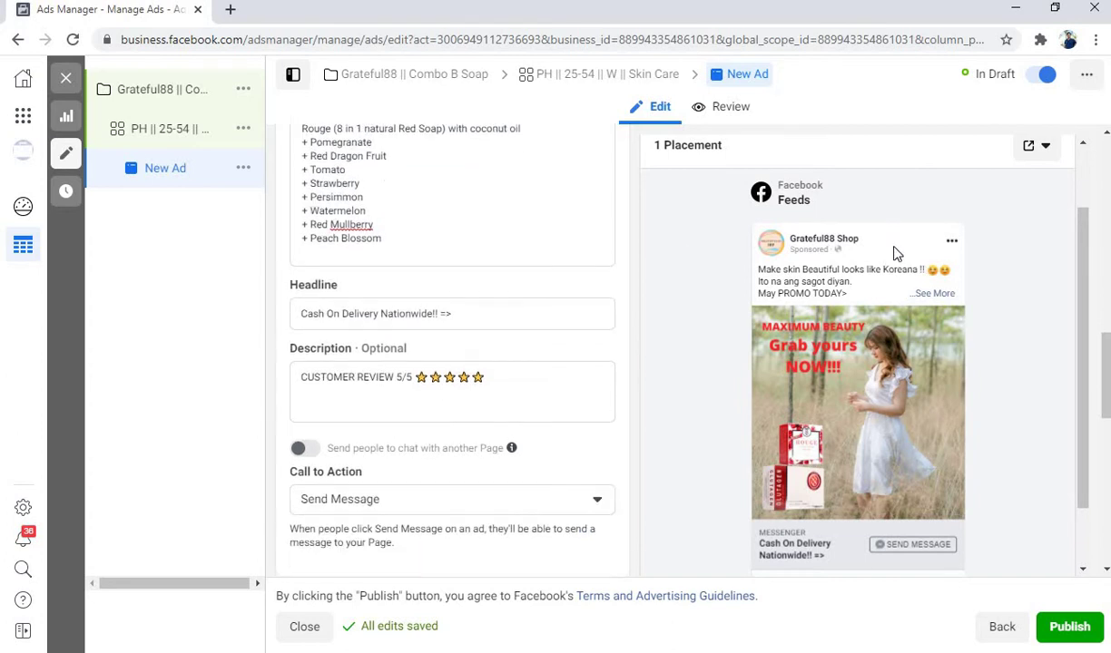
pyautogui.scroll(-2, 633, 349)
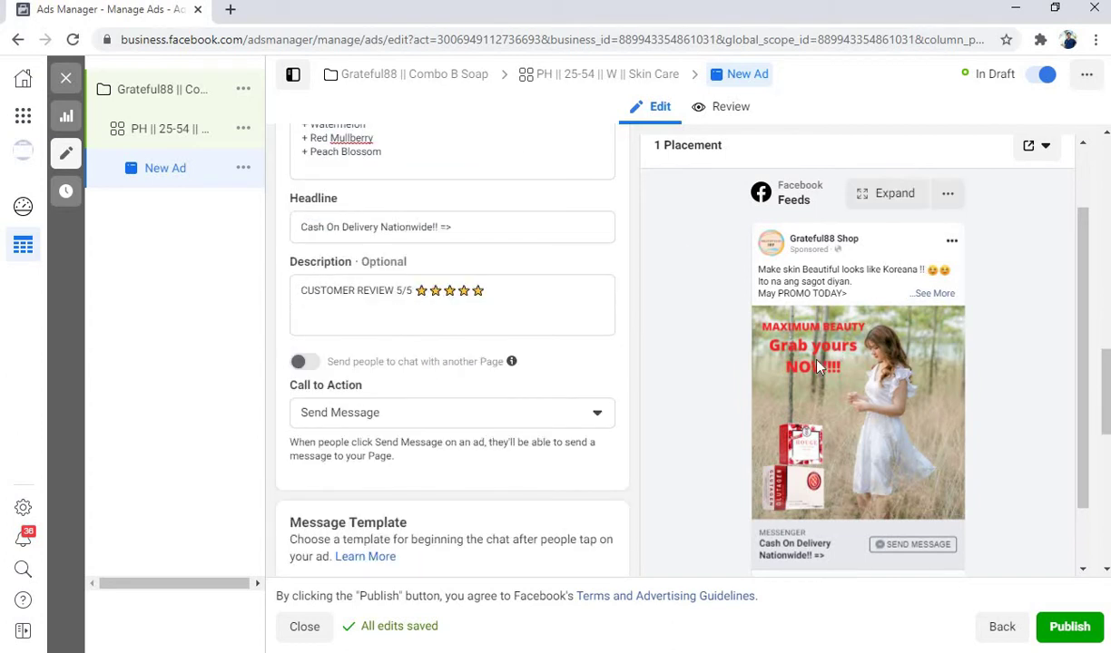
pyautogui.click(596, 414)
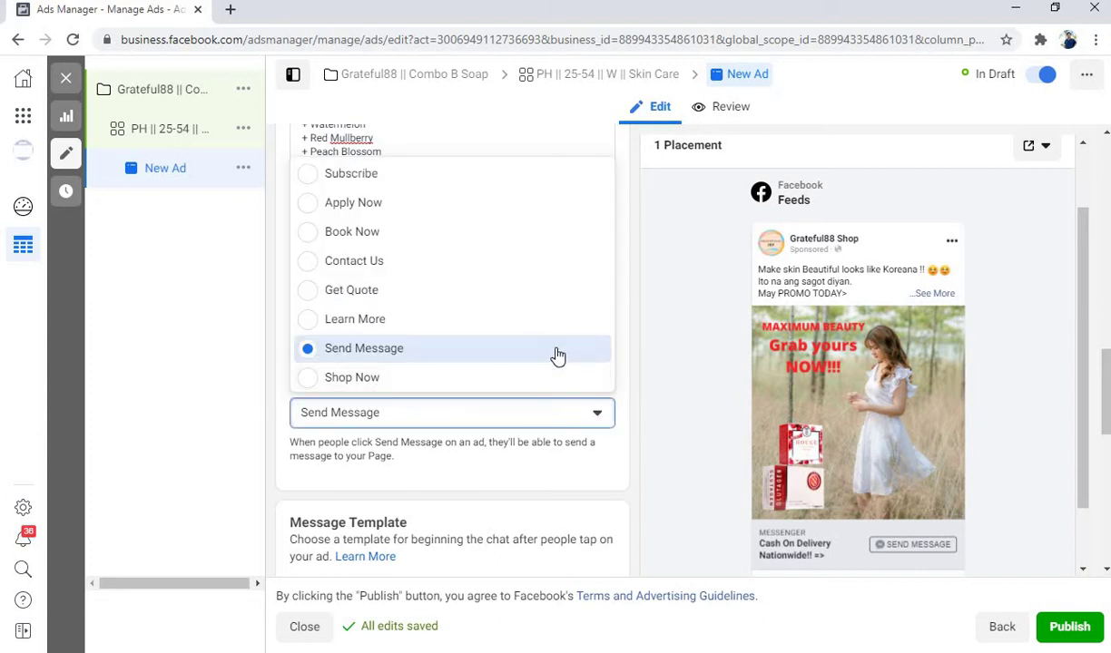
pyautogui.scroll(-1, 479, 292)
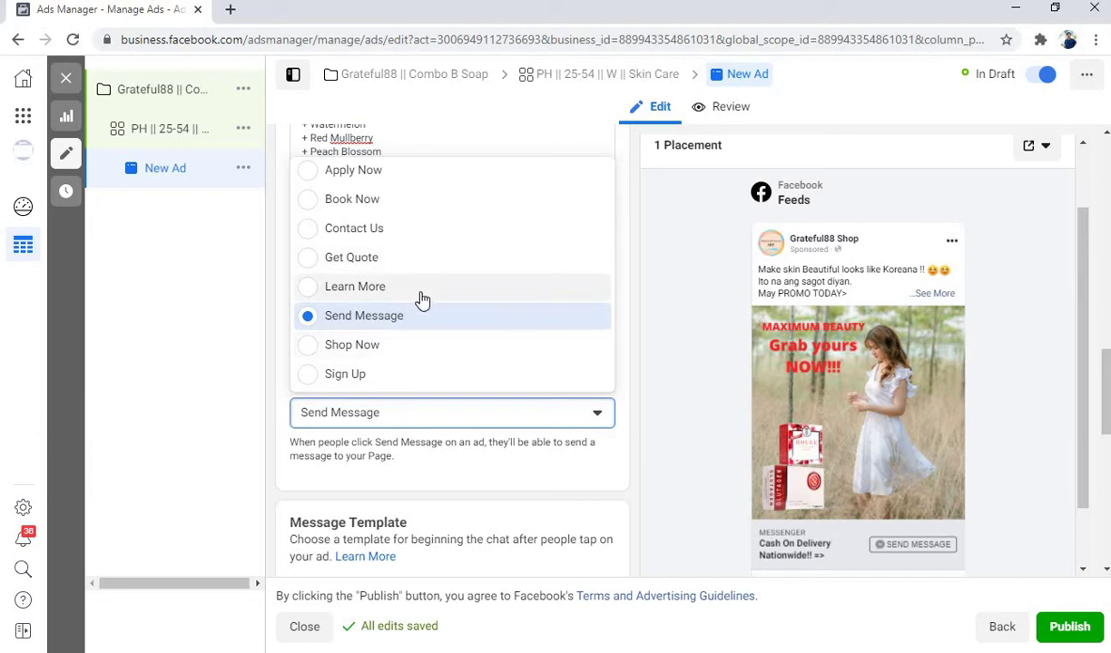
pyautogui.scroll(1, 426, 297)
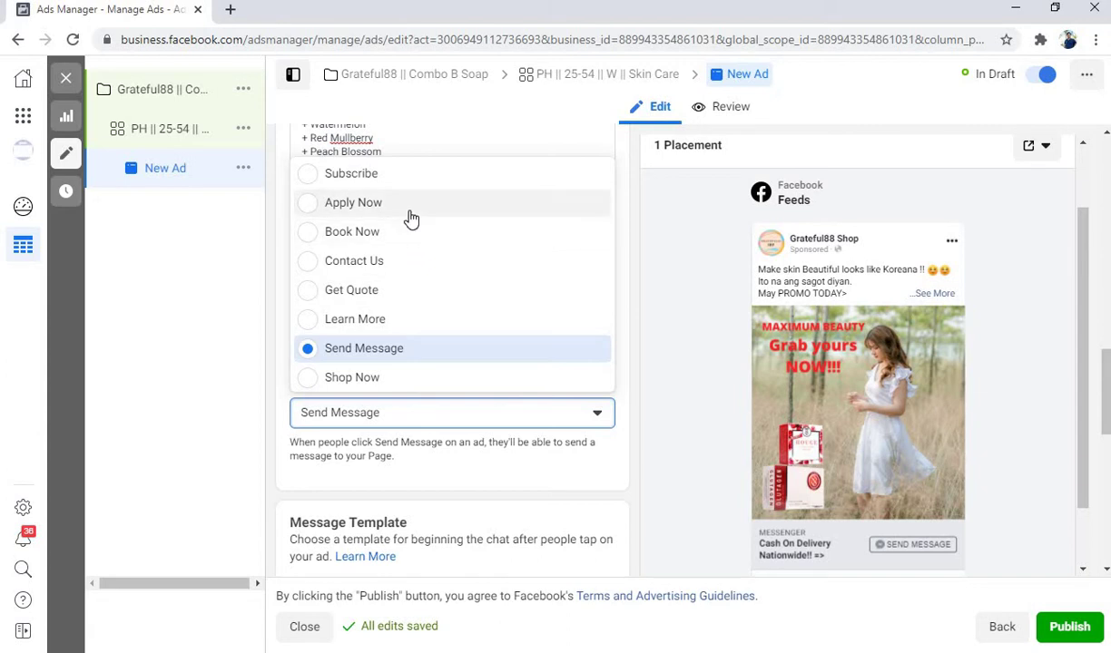
pyautogui.scroll(-1, 422, 327)
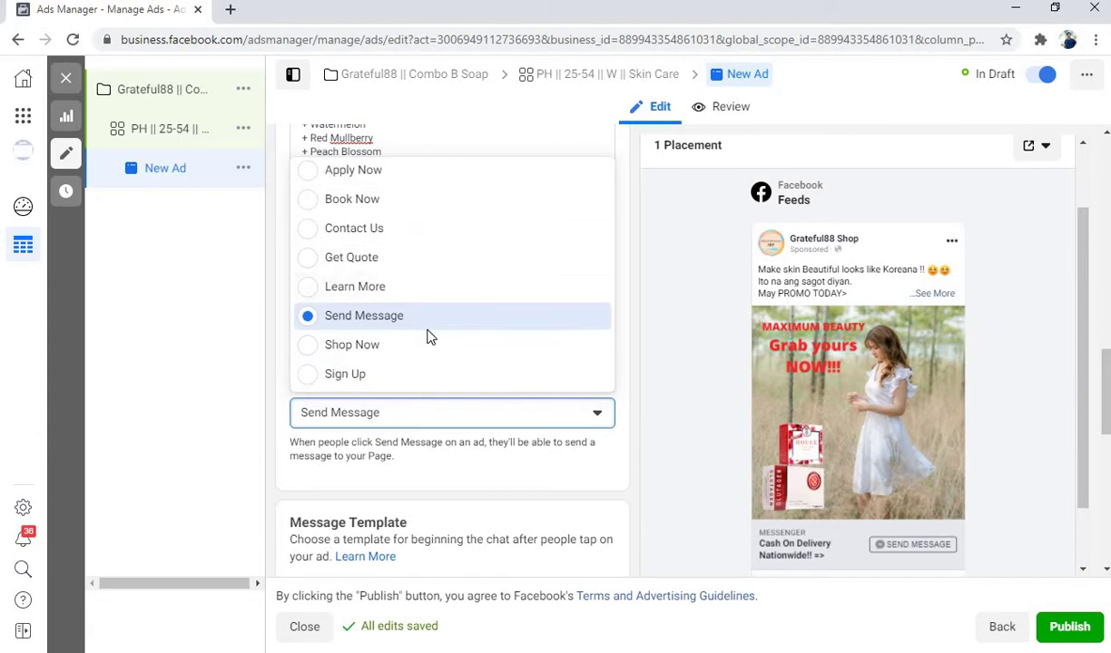
pyautogui.click(574, 422)
# Look over the Message Template and Tracking settings, and open the Start Conversations template for editing
pyautogui.scroll(-1, 571, 427)
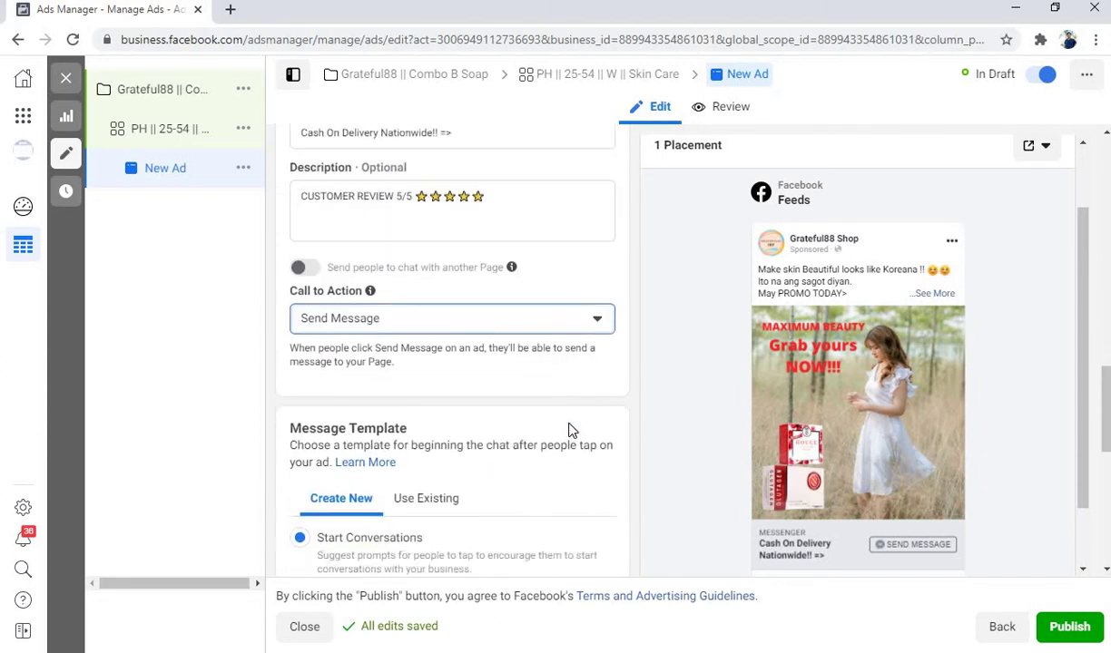
pyautogui.scroll(-1, 570, 429)
pyautogui.scroll(-3, 571, 429)
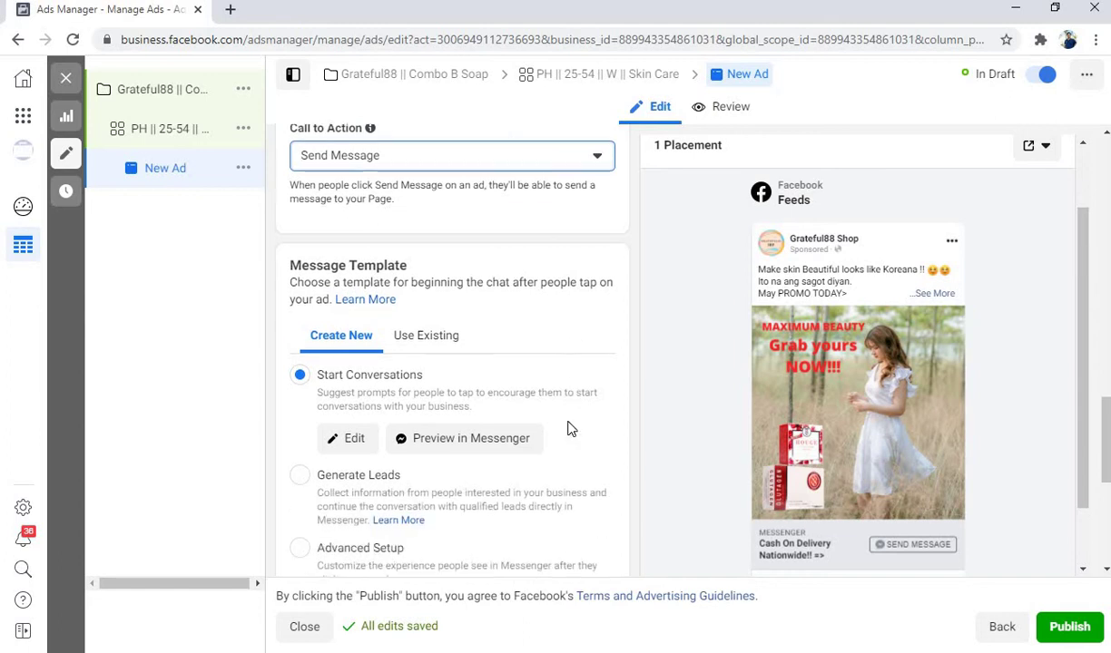
pyautogui.scroll(-3, 571, 428)
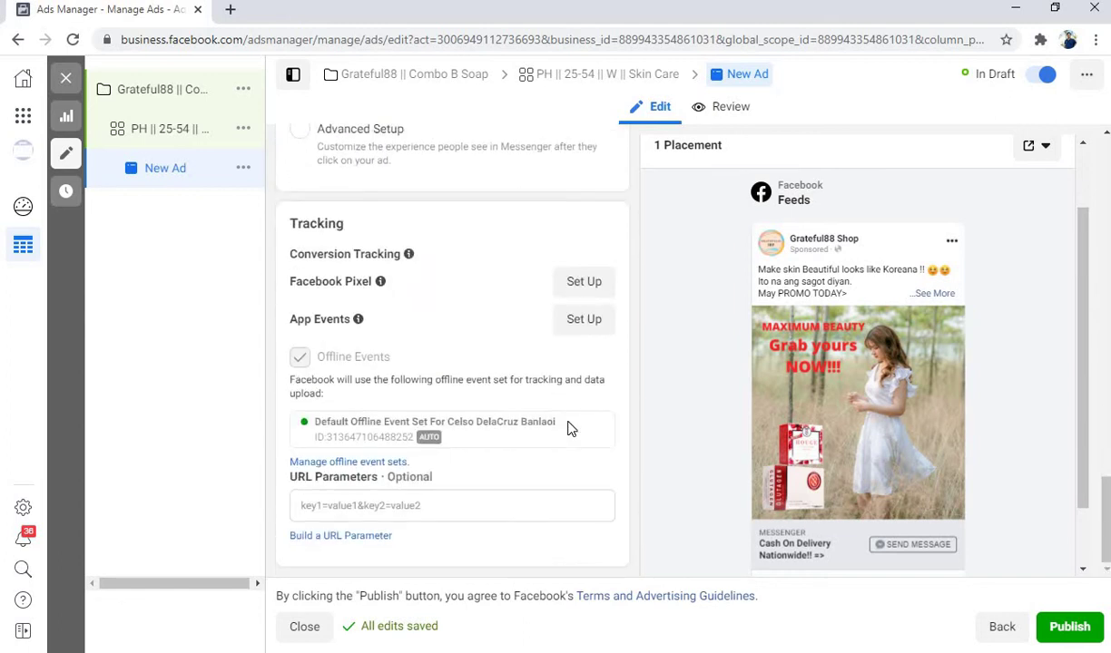
pyautogui.scroll(5, 571, 428)
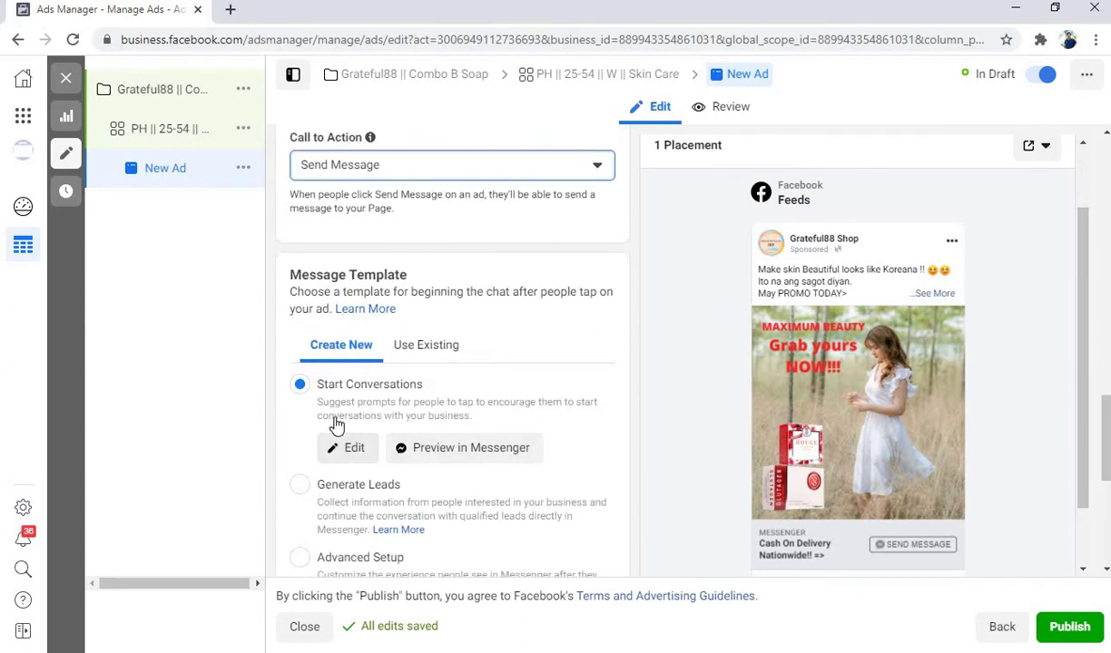
pyautogui.click(356, 458)
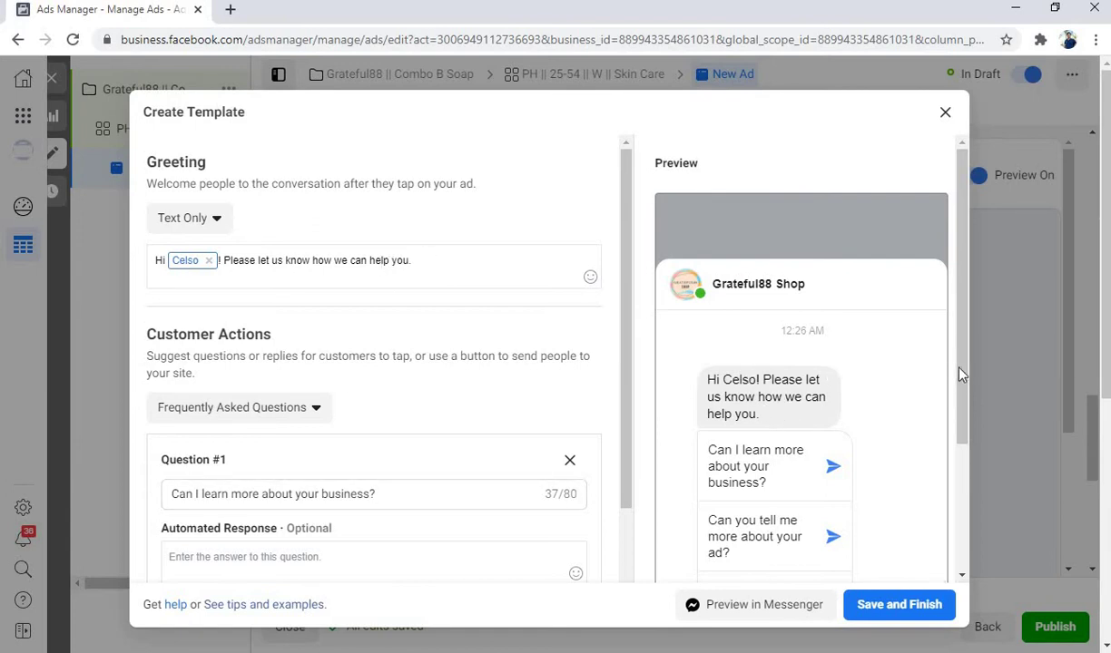
# Examine the template's three suggested customer questions and their optional automated response fields
pyautogui.scroll(-3, 915, 413)
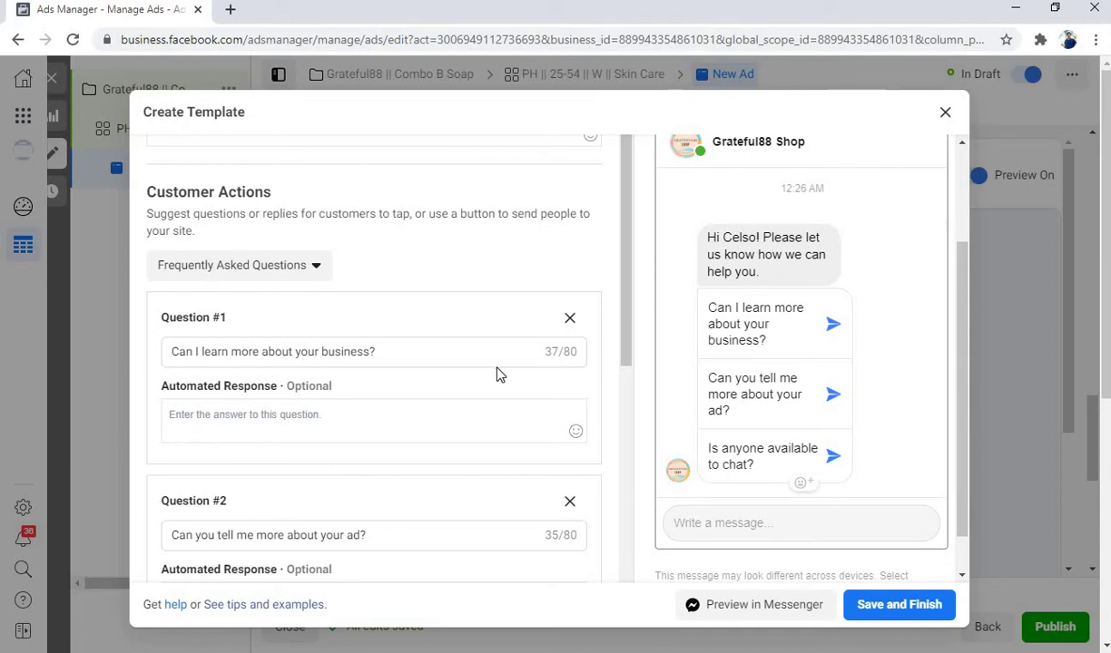
pyautogui.click(413, 356)
pyautogui.scroll(-1, 365, 451)
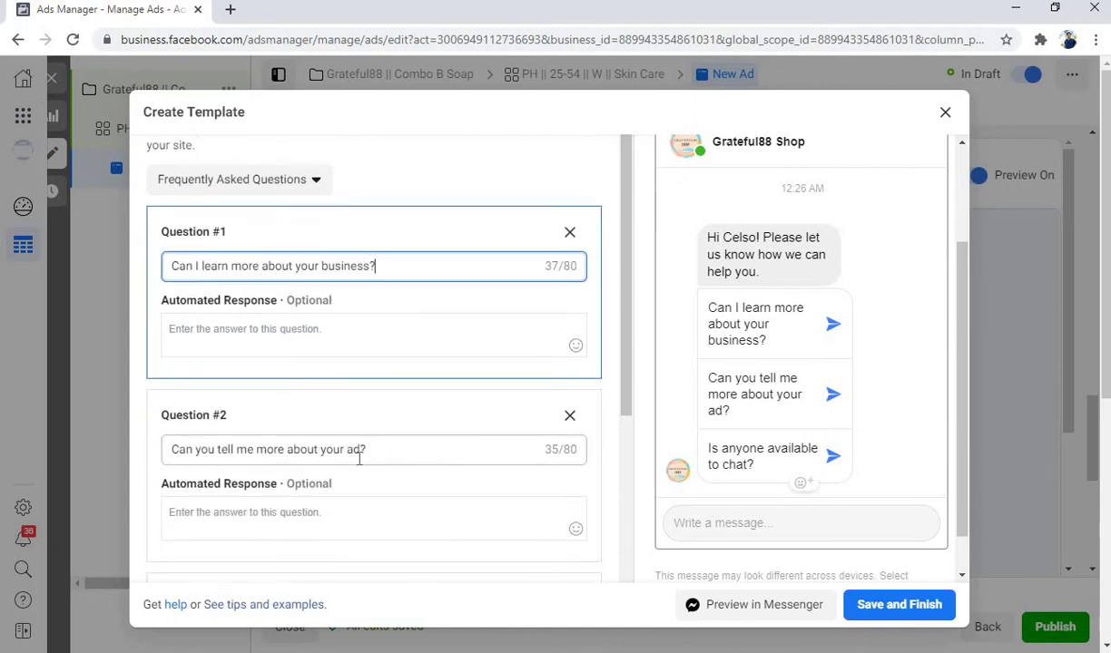
pyautogui.scroll(-3, 342, 511)
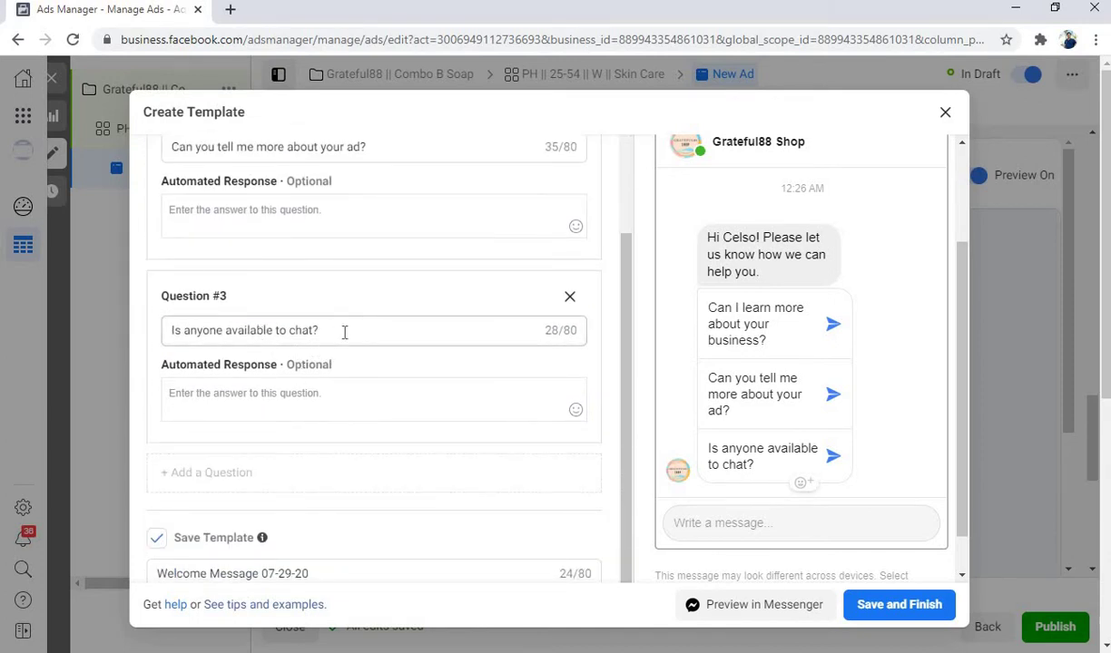
pyautogui.scroll(-1, 388, 448)
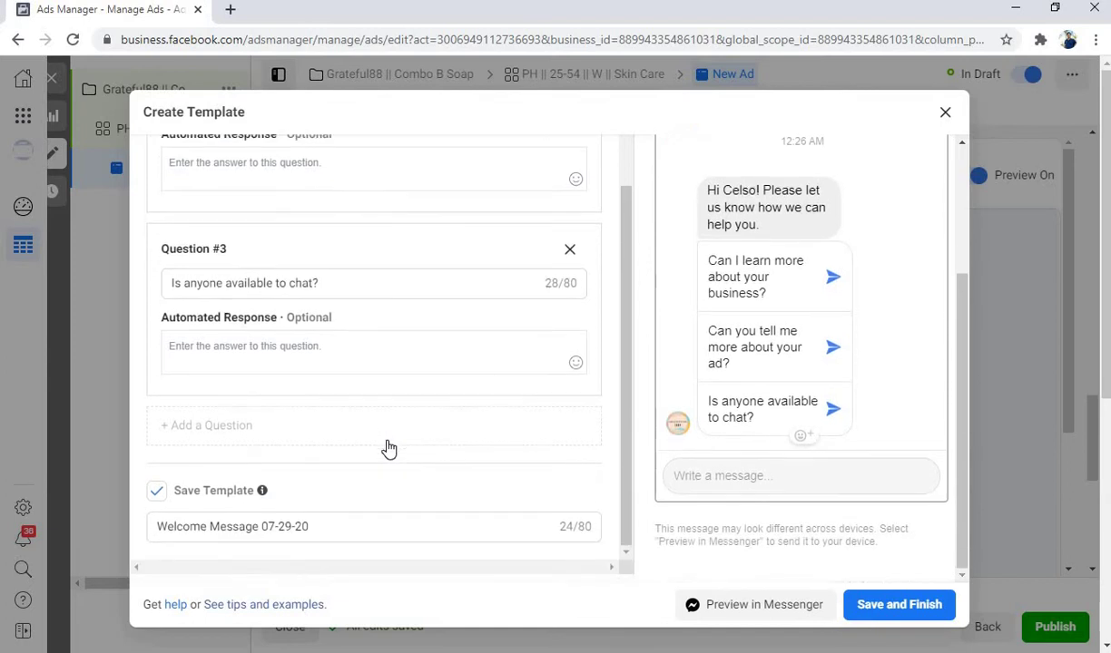
pyautogui.scroll(3, 388, 440)
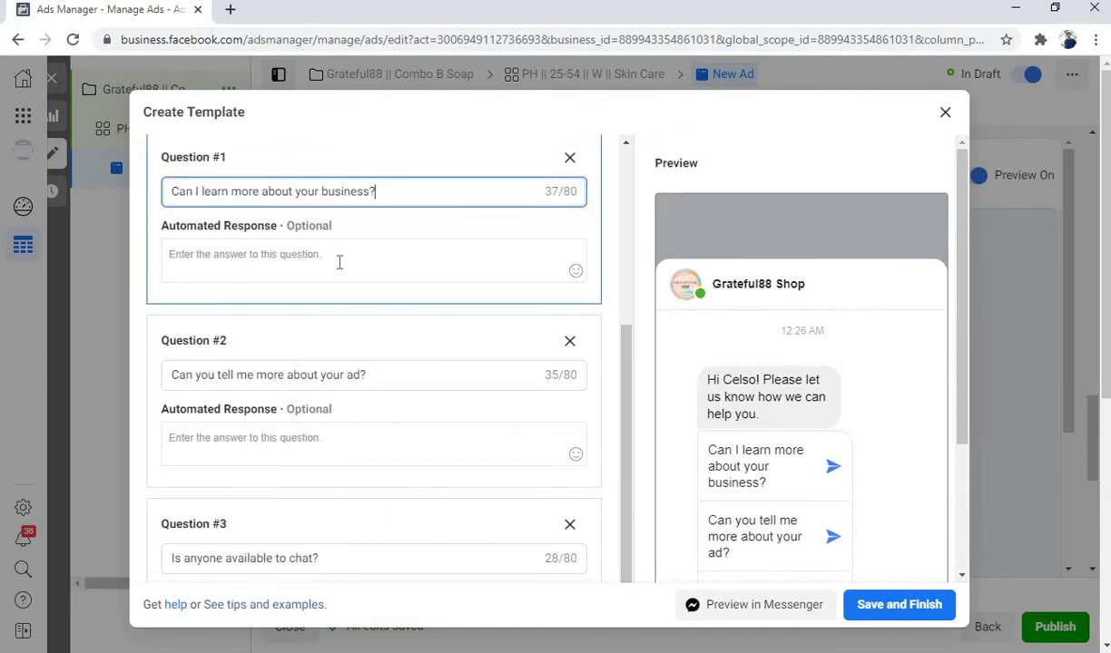
pyautogui.click(351, 258)
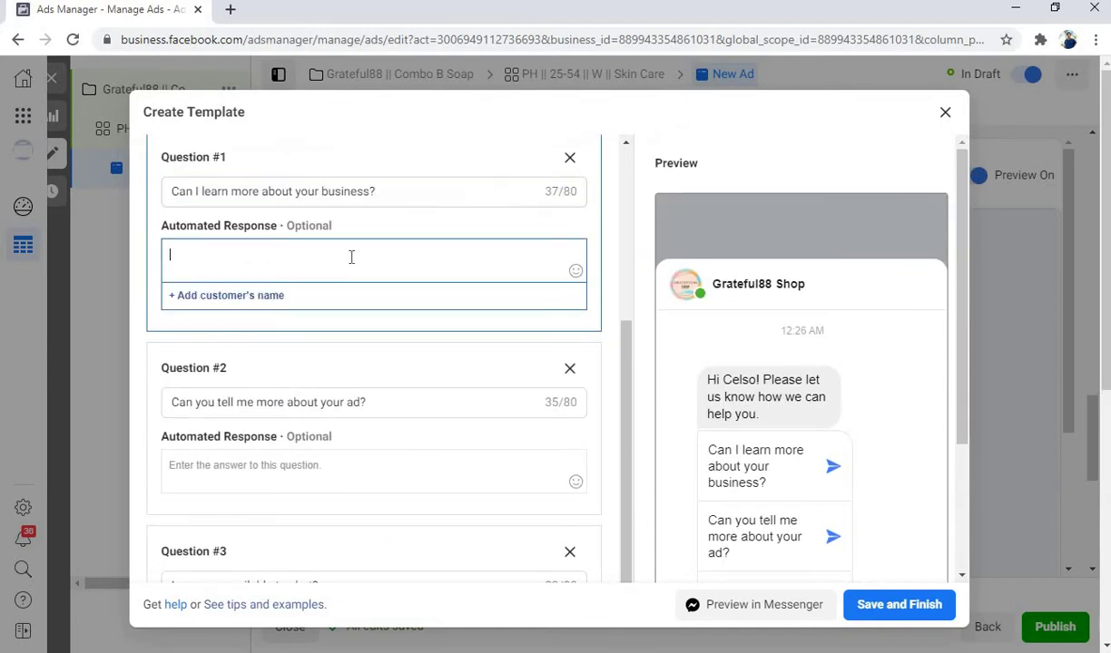
pyautogui.click(612, 235)
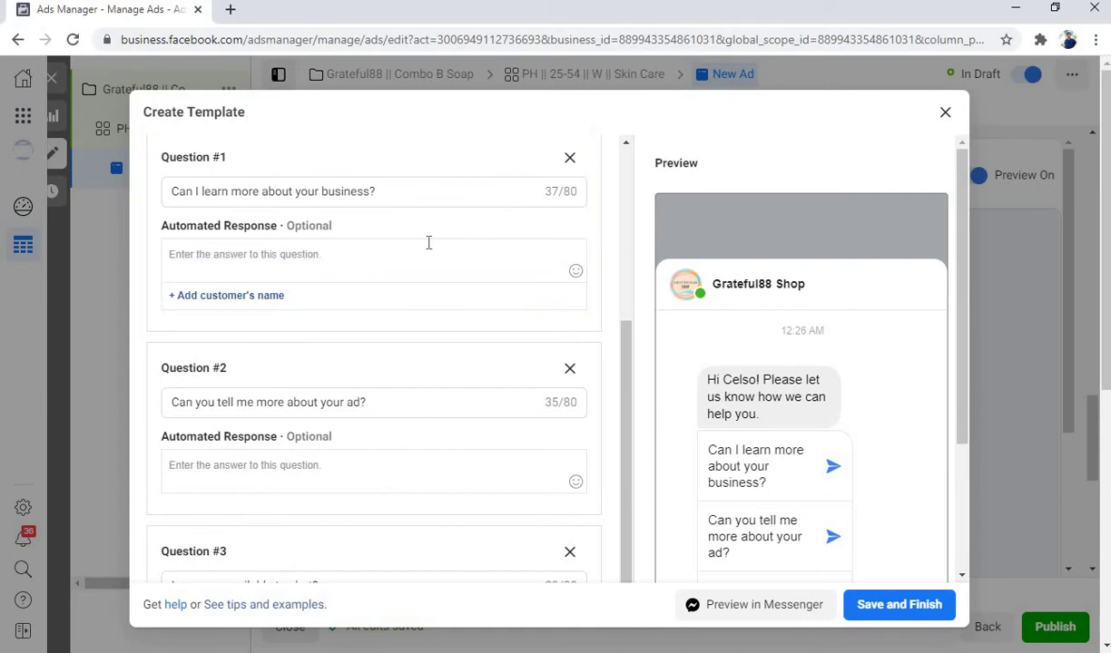
pyautogui.click(308, 261)
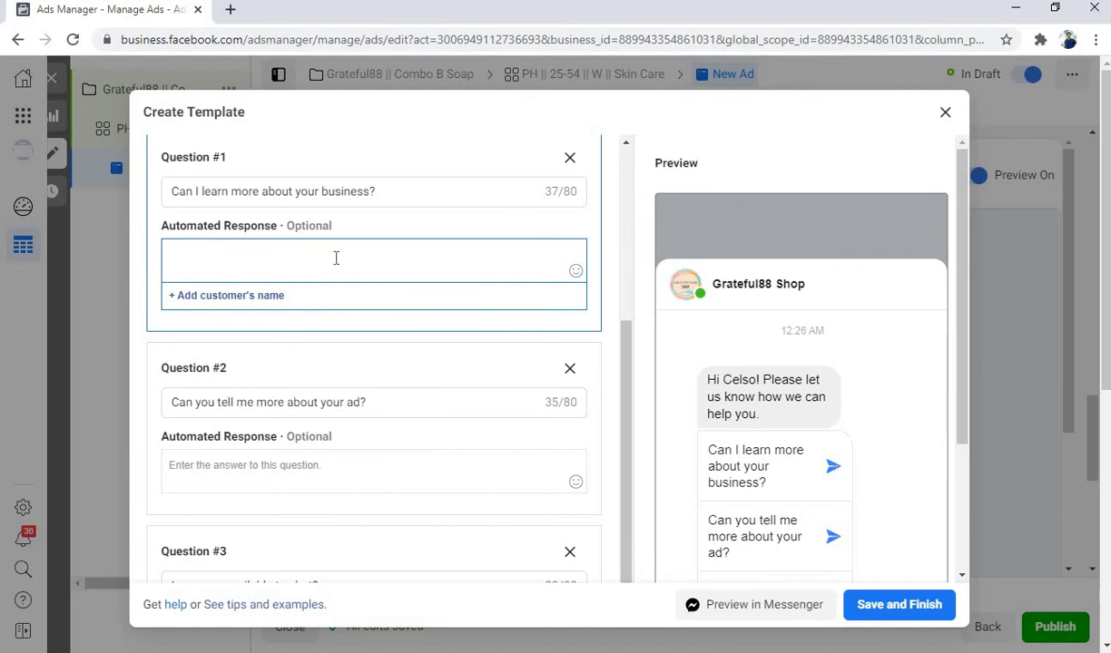
pyautogui.click(613, 215)
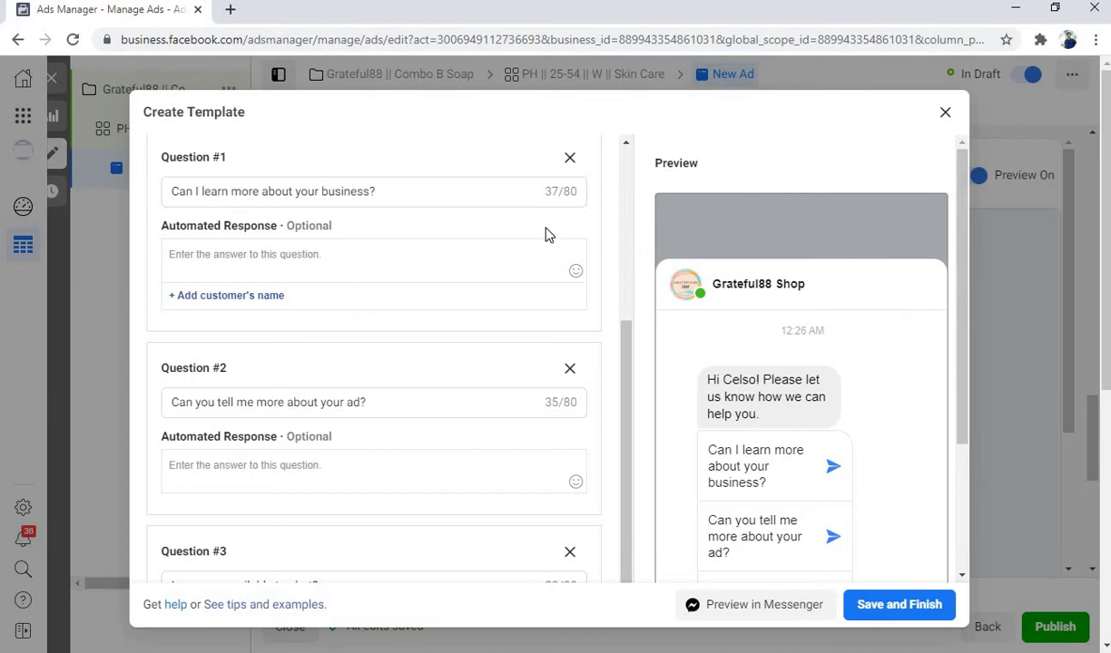
pyautogui.click(255, 262)
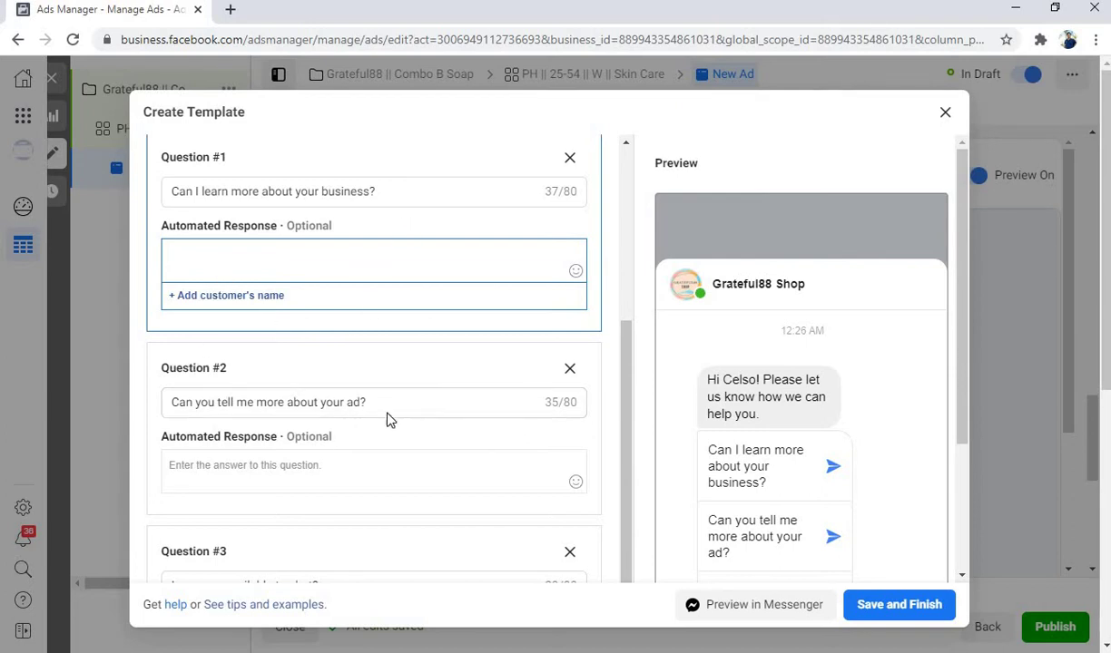
pyautogui.scroll(-1, 328, 481)
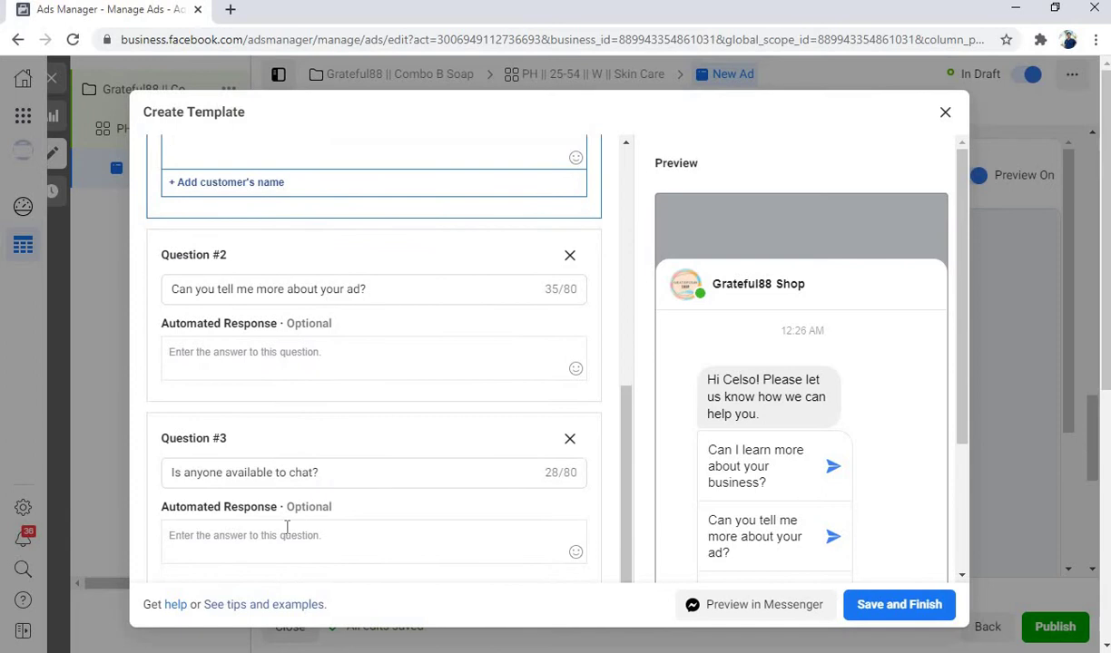
pyautogui.scroll(4, 327, 527)
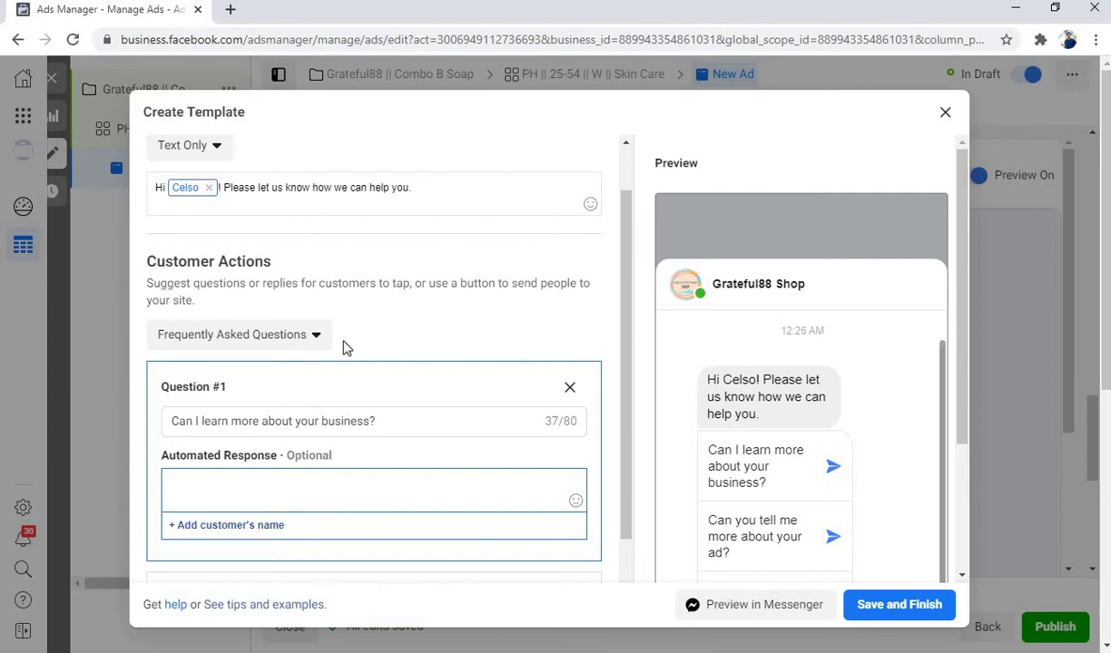
# Set the template's Customer Actions to None and look over the remaining template settings
pyautogui.click(320, 336)
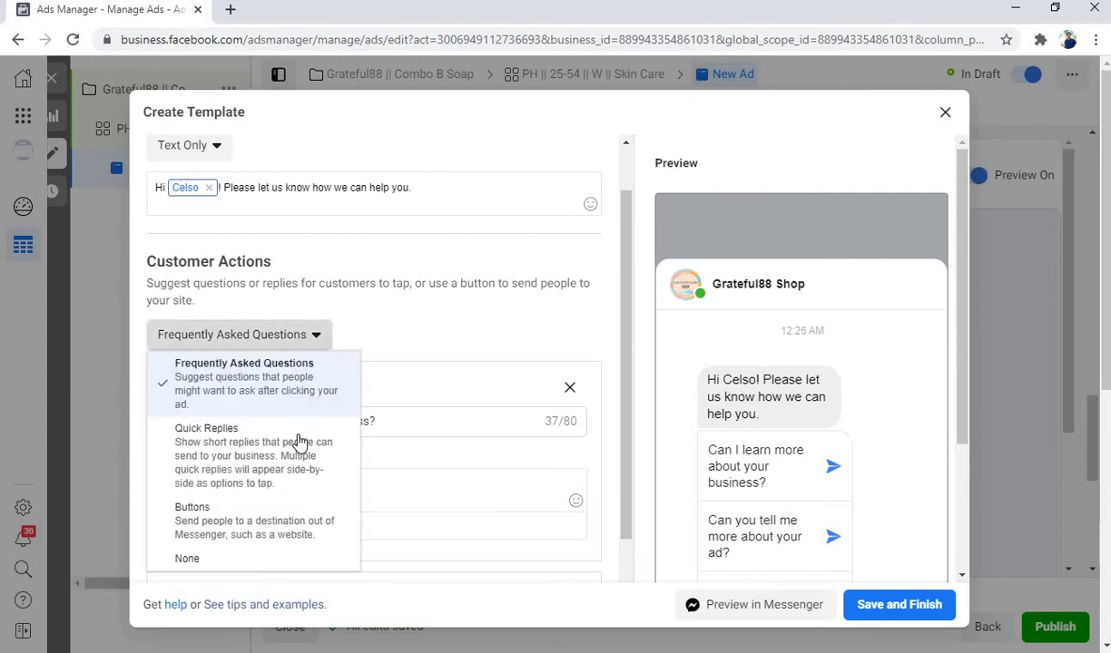
pyautogui.click(241, 560)
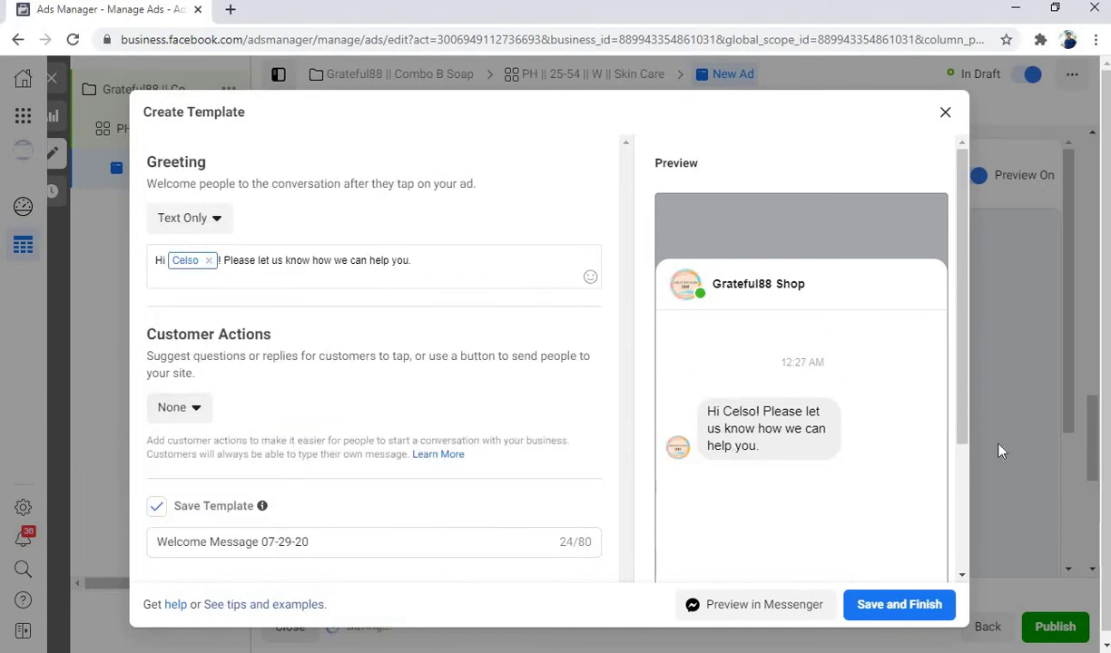
pyautogui.scroll(-2, 254, 457)
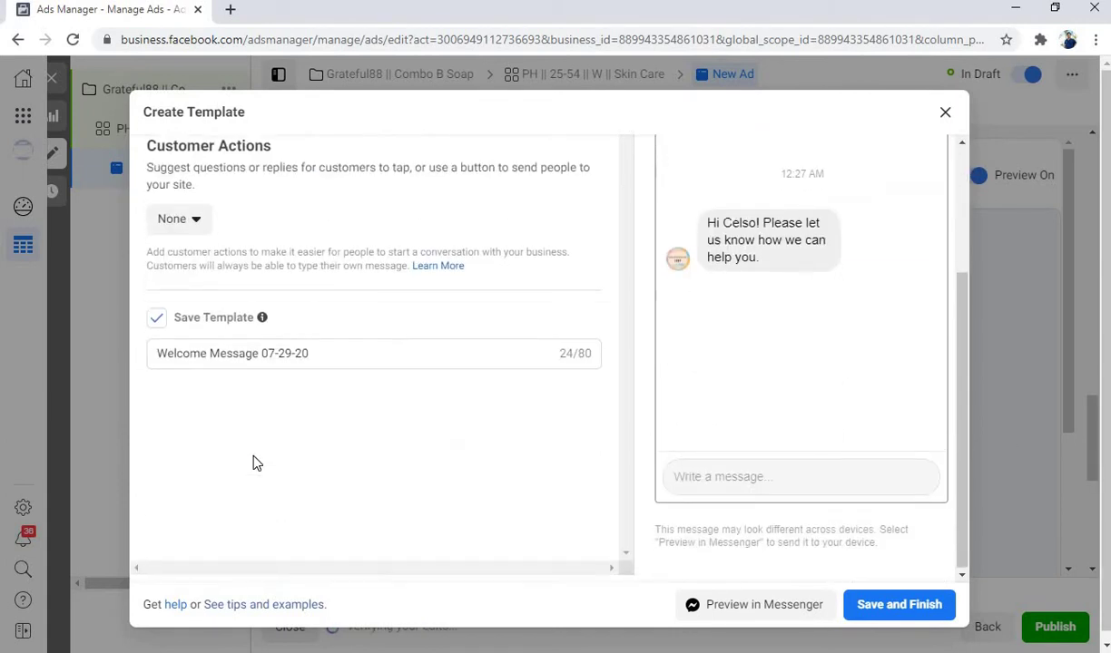
pyautogui.scroll(2, 254, 457)
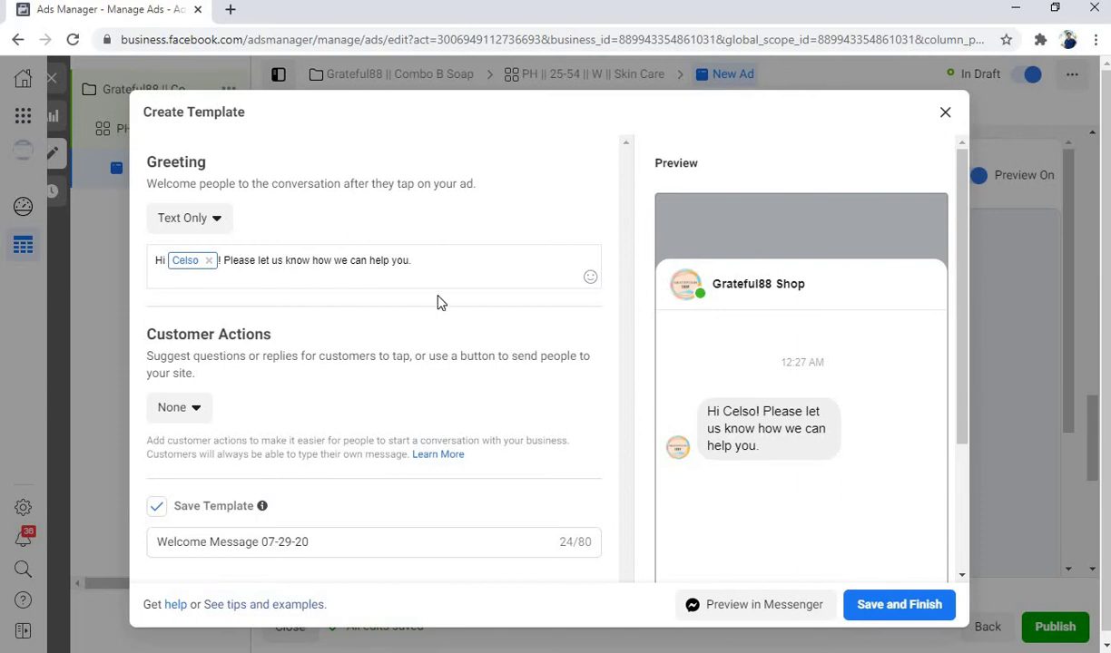
# Delete the sentence "Please let us know how we can help you." from the greeting, keeping "Hi" with the customer-name placeholder
pyautogui.moveTo(432, 261); pyautogui.dragTo(223, 266)
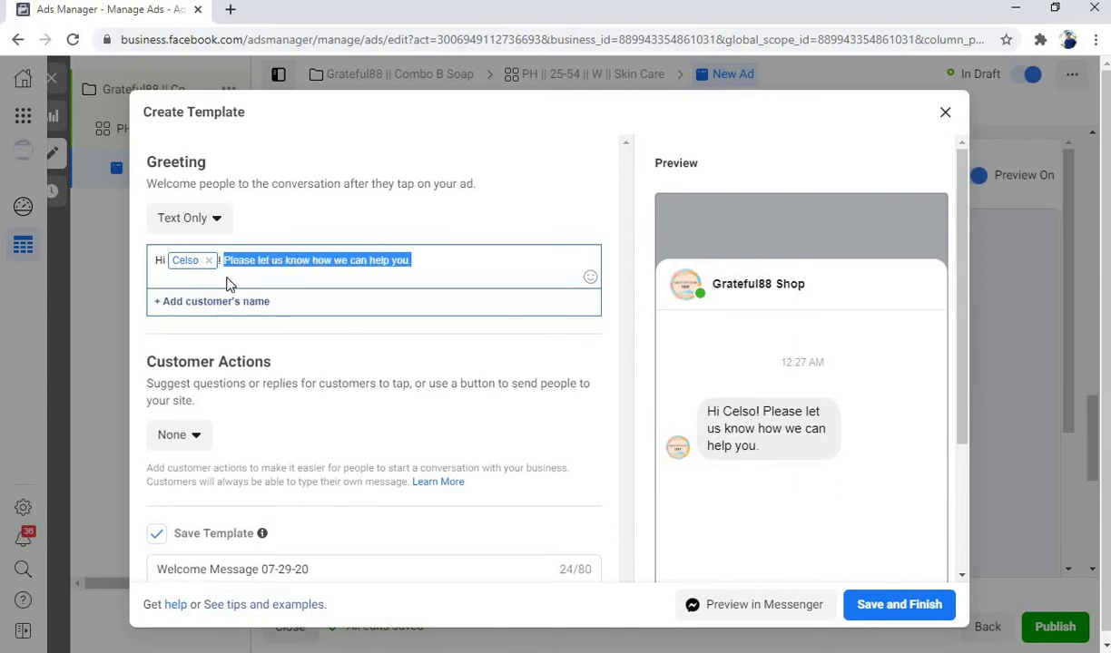
pyautogui.press('BackSpace')
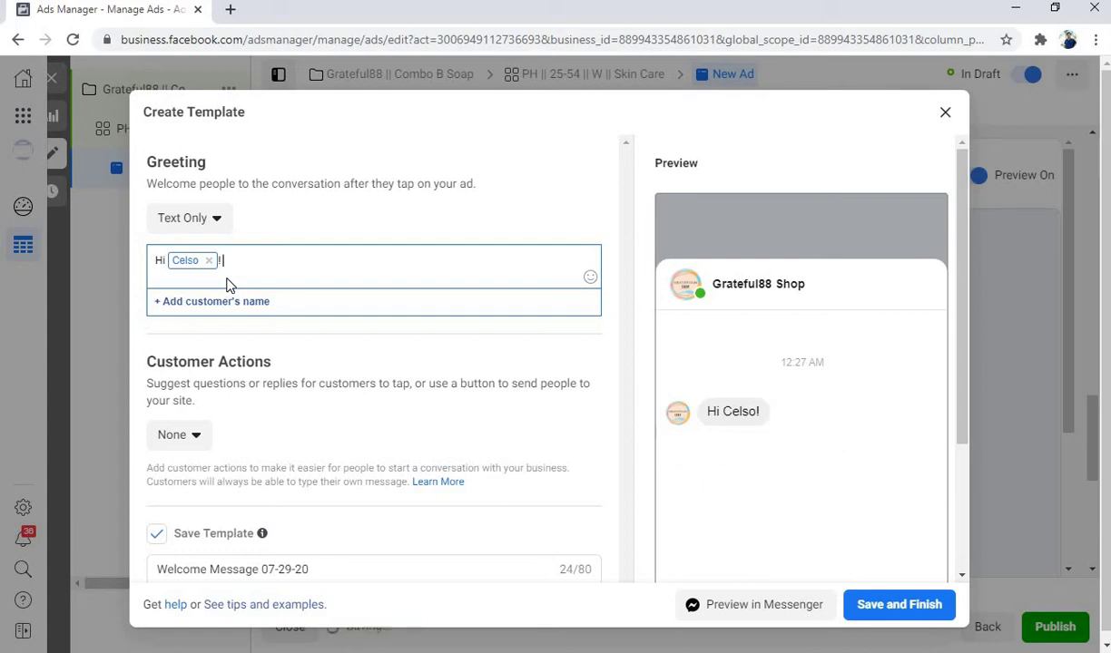
pyautogui.click(1071, 619)
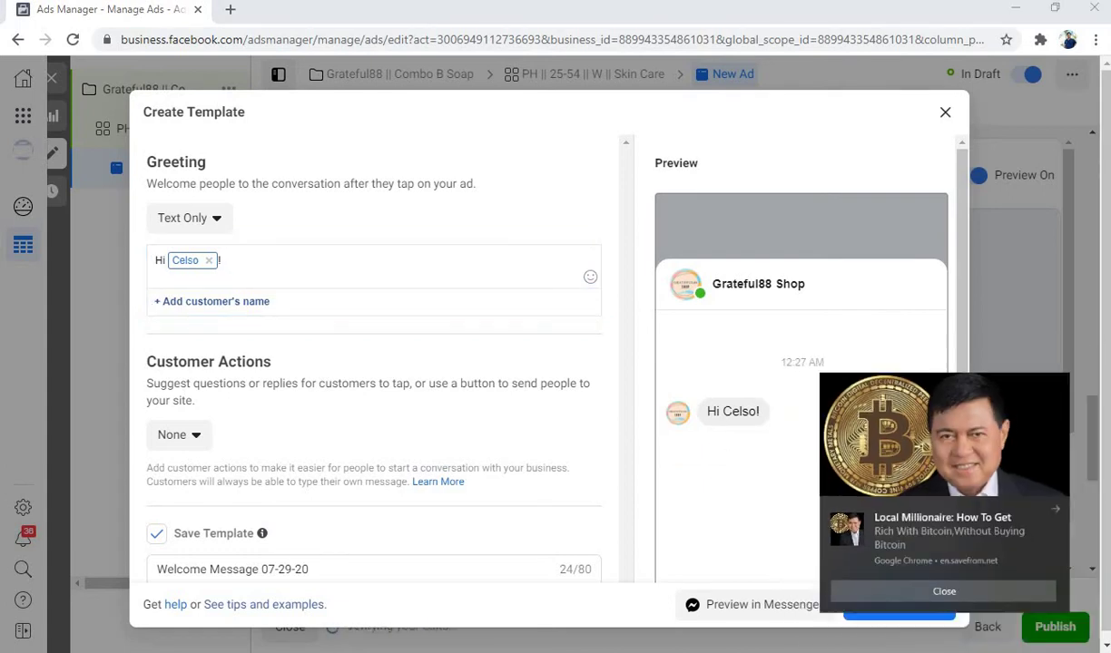
# Switch to the Word document and copy the message from "Welcome and thank you for the inquiry." through "Thank you!!" and its smiley
pyautogui.hotkey('alt', 'Tab')
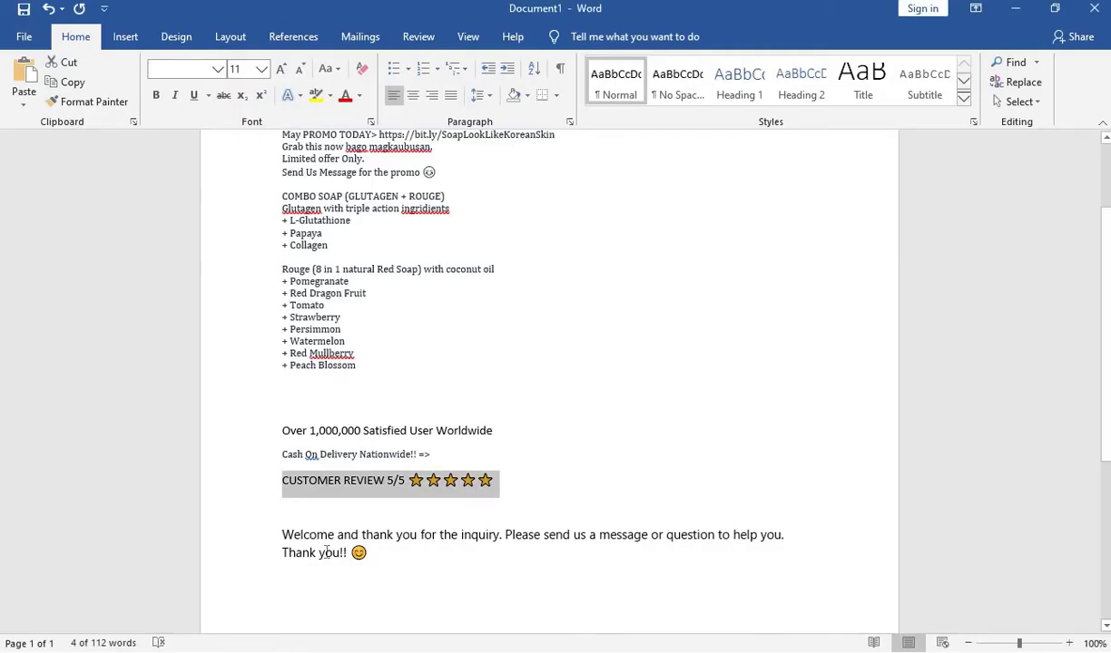
pyautogui.tripleClick(327, 550)
pyautogui.hotkey('ctrl', 'c')
pyautogui.rightClick(295, 542)
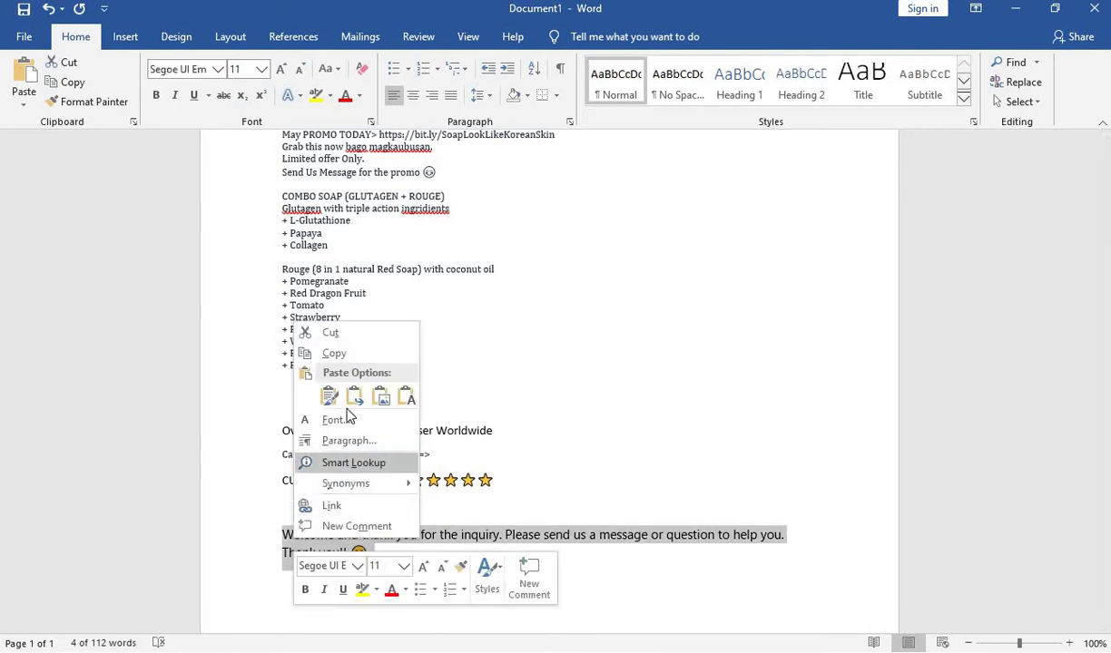
pyautogui.click(336, 353)
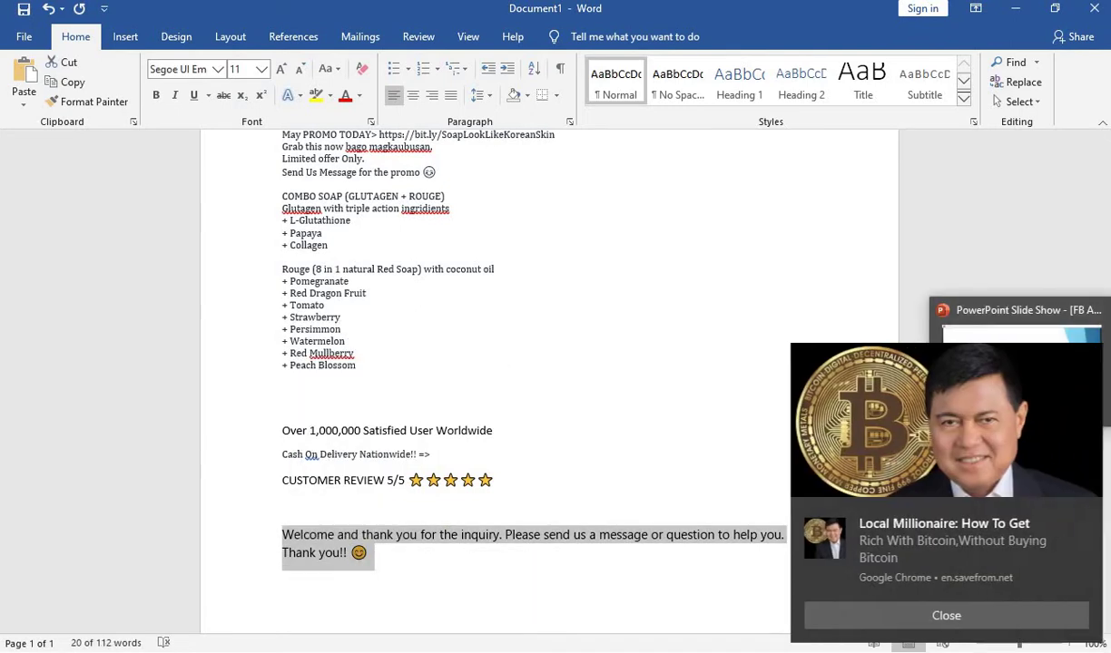
# Return to Ads Manager in Chrome and clear all Windows notifications that cover the template window
pyautogui.click(1007, 624)
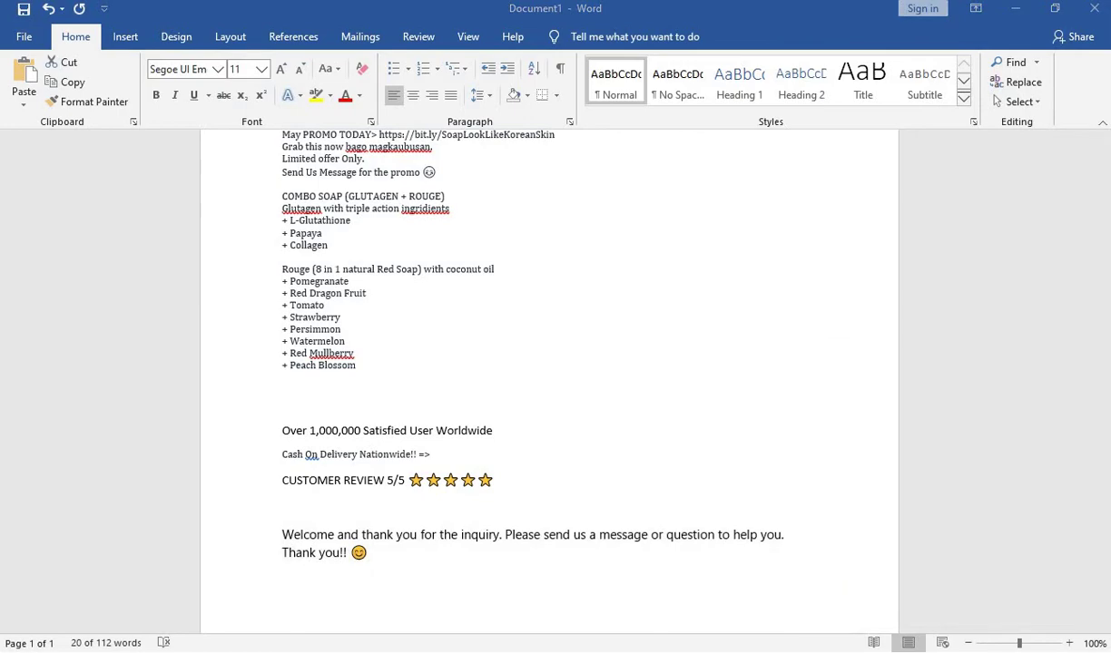
pyautogui.hotkey('alt', 'Tab')
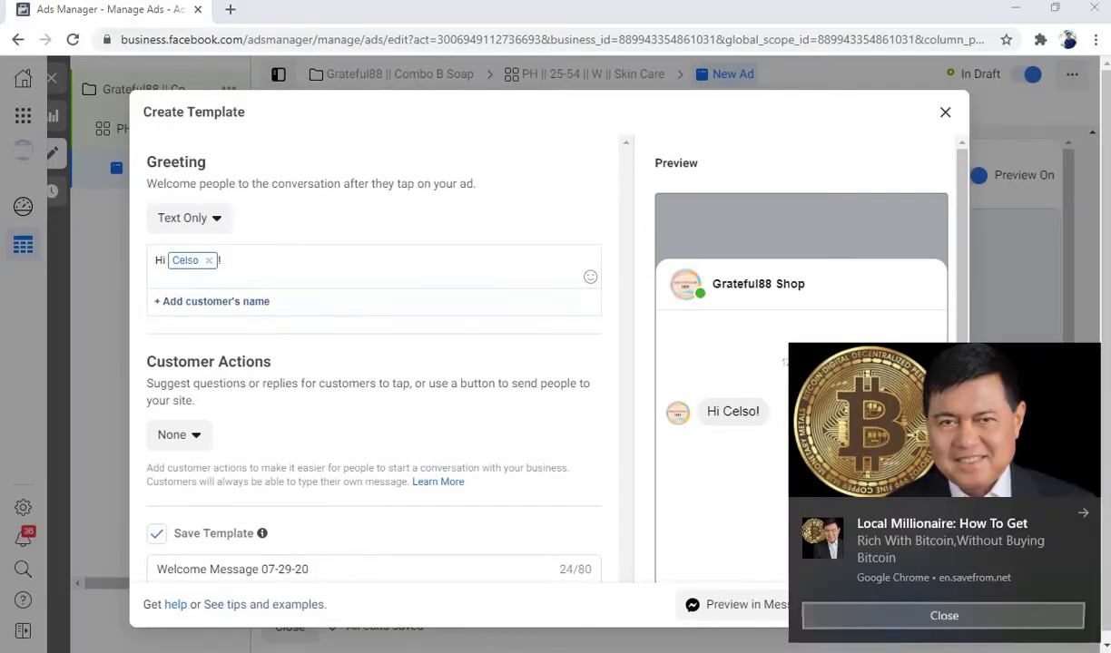
pyautogui.click(1007, 604)
pyautogui.click(1095, 651)
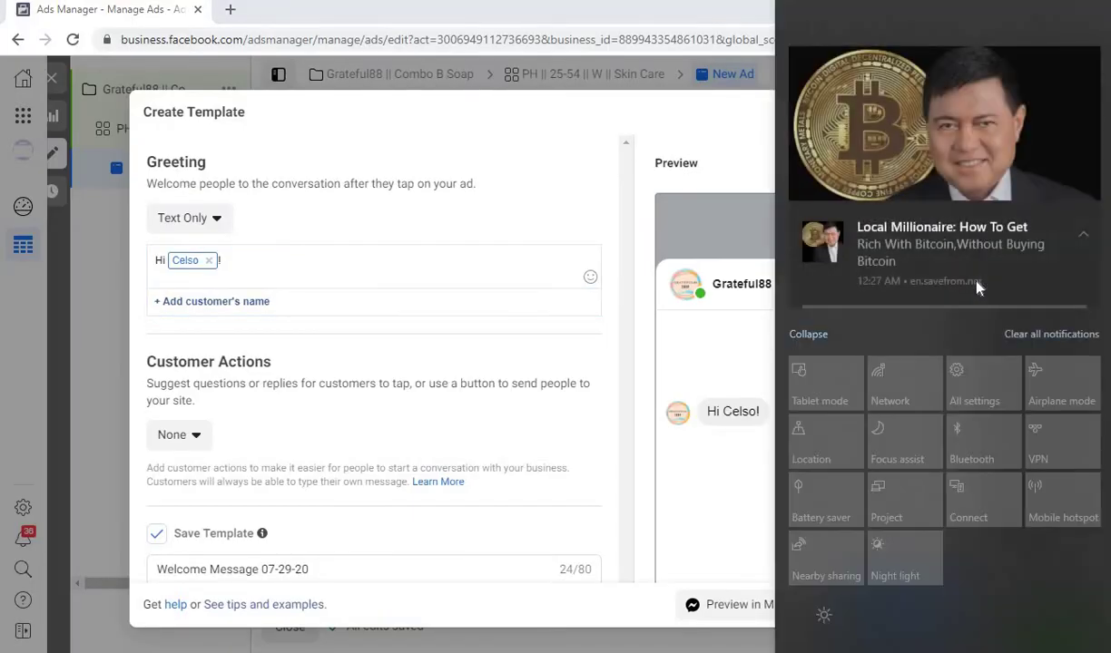
pyautogui.click(1031, 336)
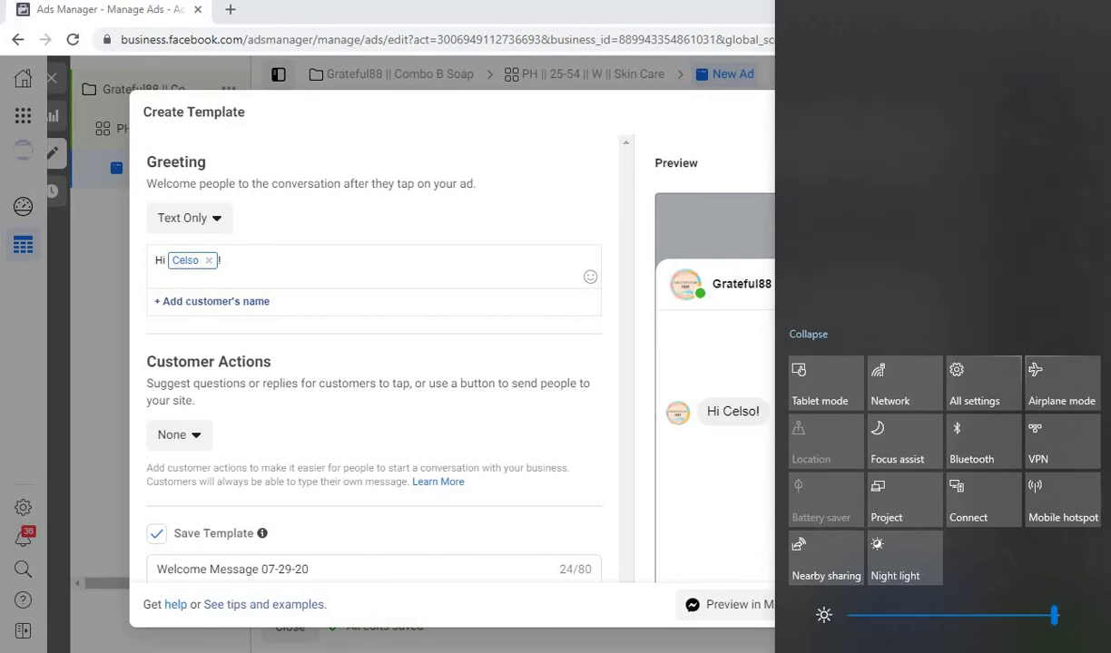
pyautogui.press('Escape')
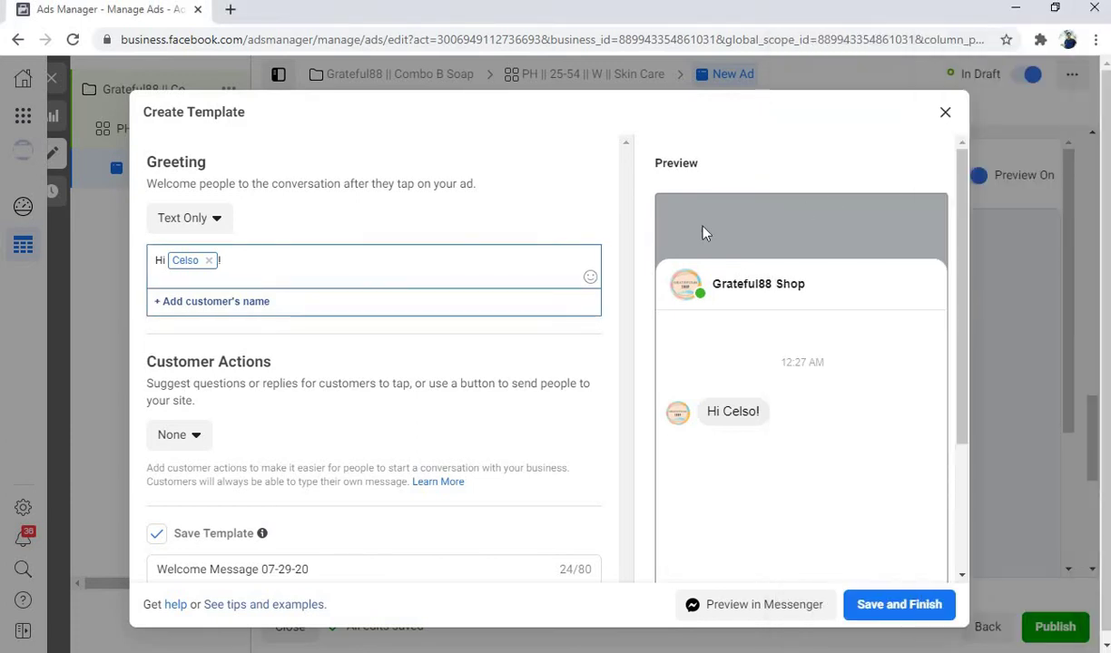
# Paste the copied "Welcome and thank you for the inquiry..." message after the customer-name placeholder in the greeting
pyautogui.rightClick(430, 271)
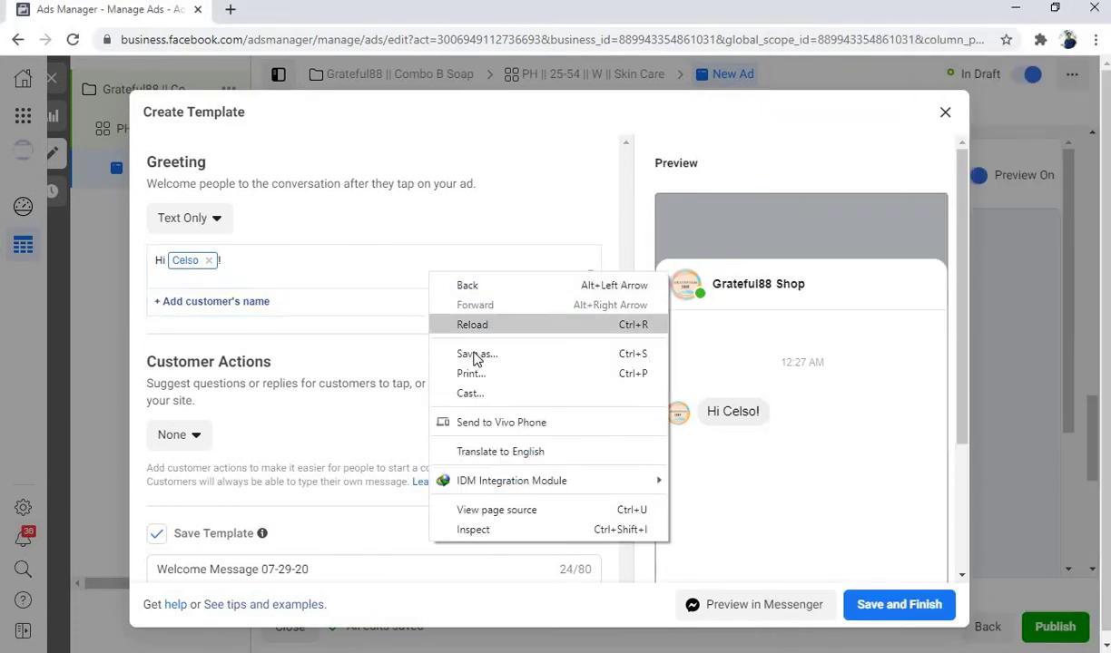
pyautogui.click(367, 278)
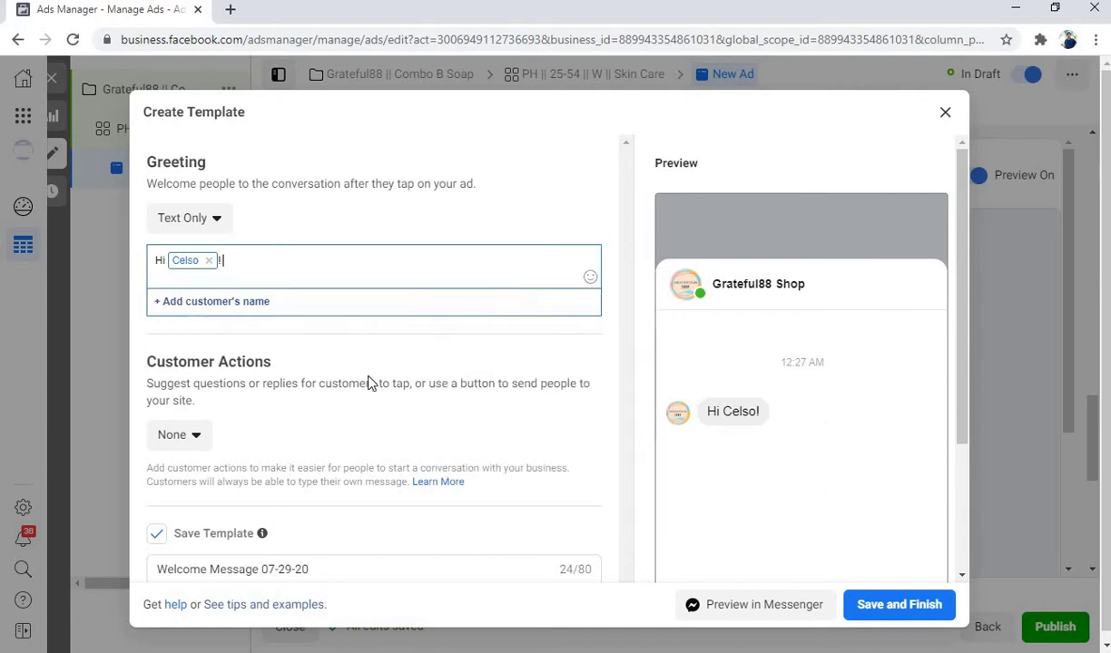
pyautogui.rightClick(276, 269)
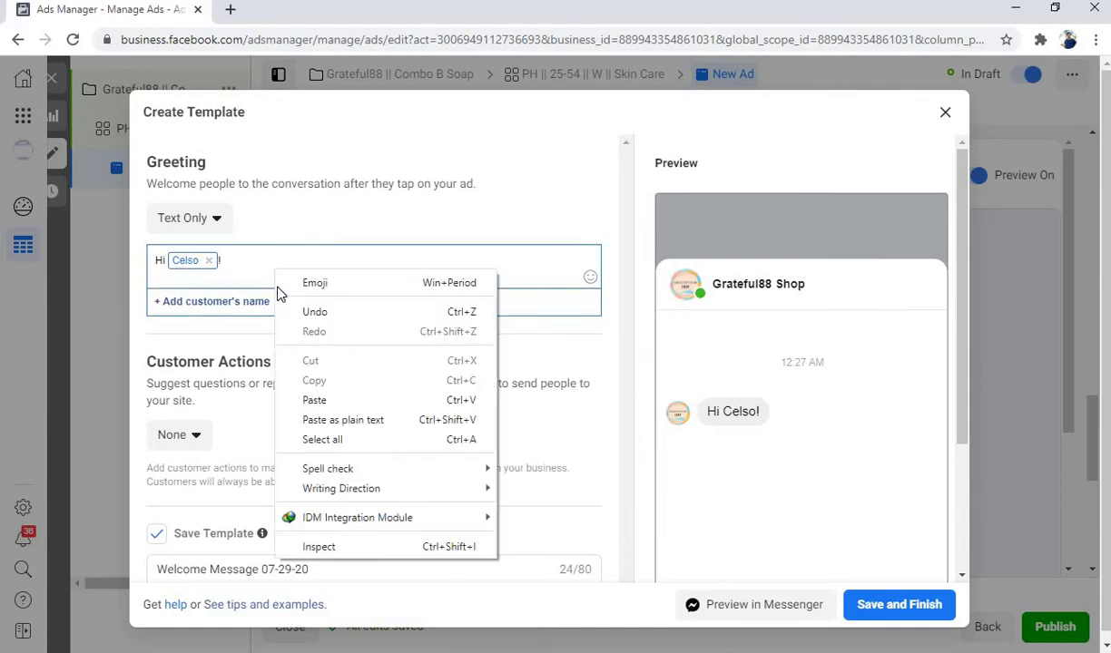
pyautogui.click(316, 400)
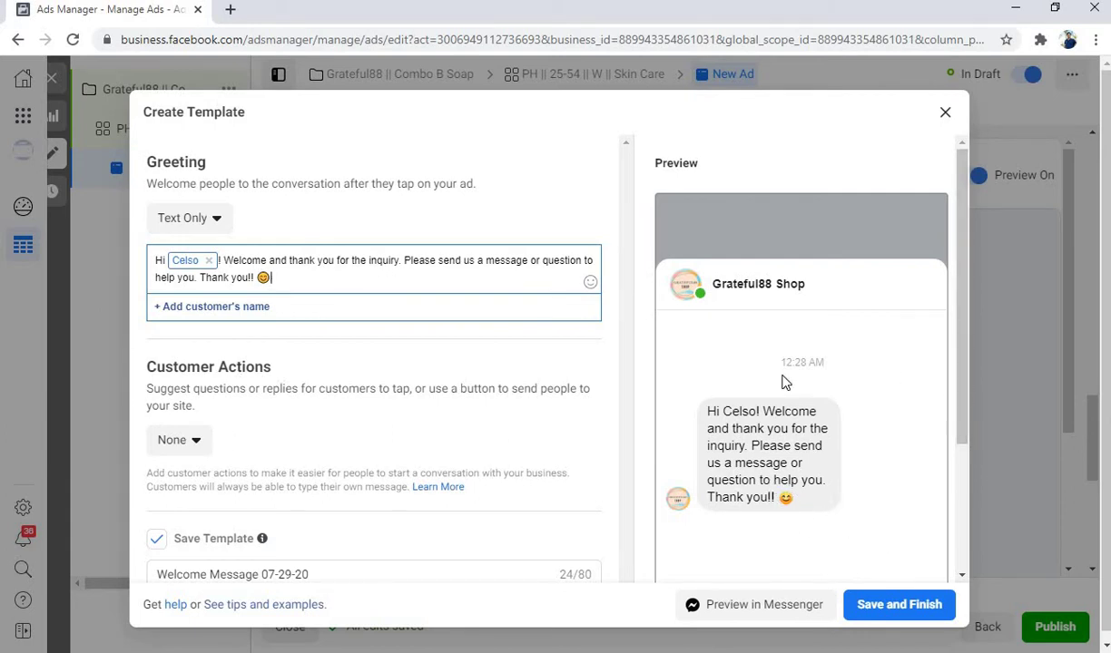
# Look over the greeting in the template preview and send a preview message to Messenger
pyautogui.scroll(-1, 944, 456)
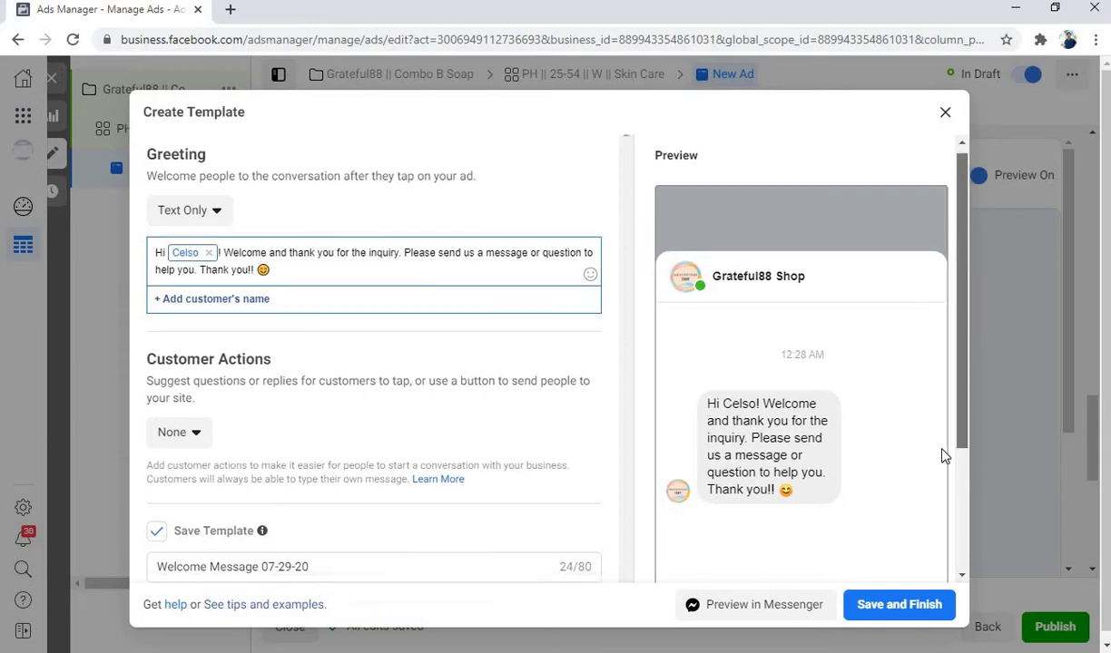
pyautogui.scroll(-3, 939, 381)
pyautogui.scroll(3, 940, 345)
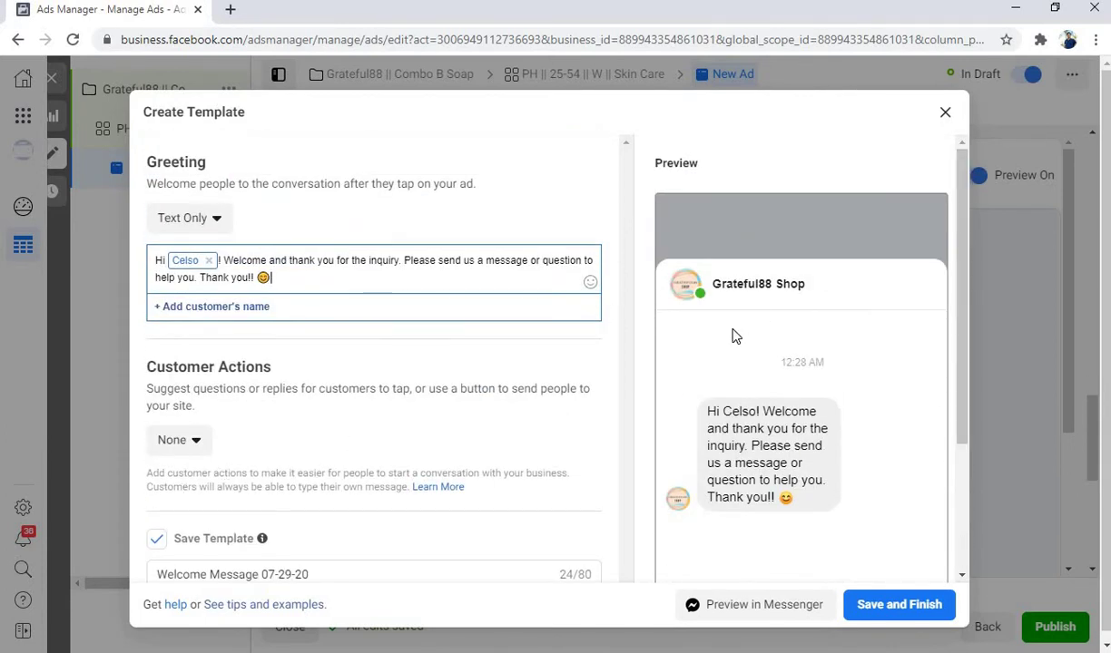
pyautogui.scroll(-2, 878, 290)
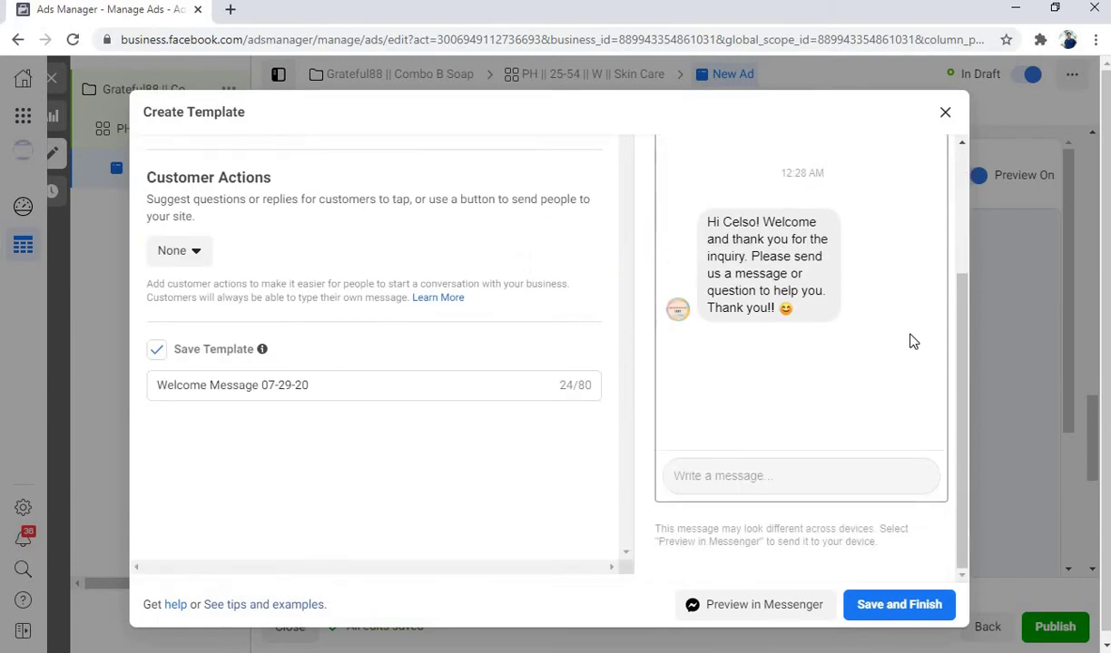
pyautogui.scroll(2, 968, 354)
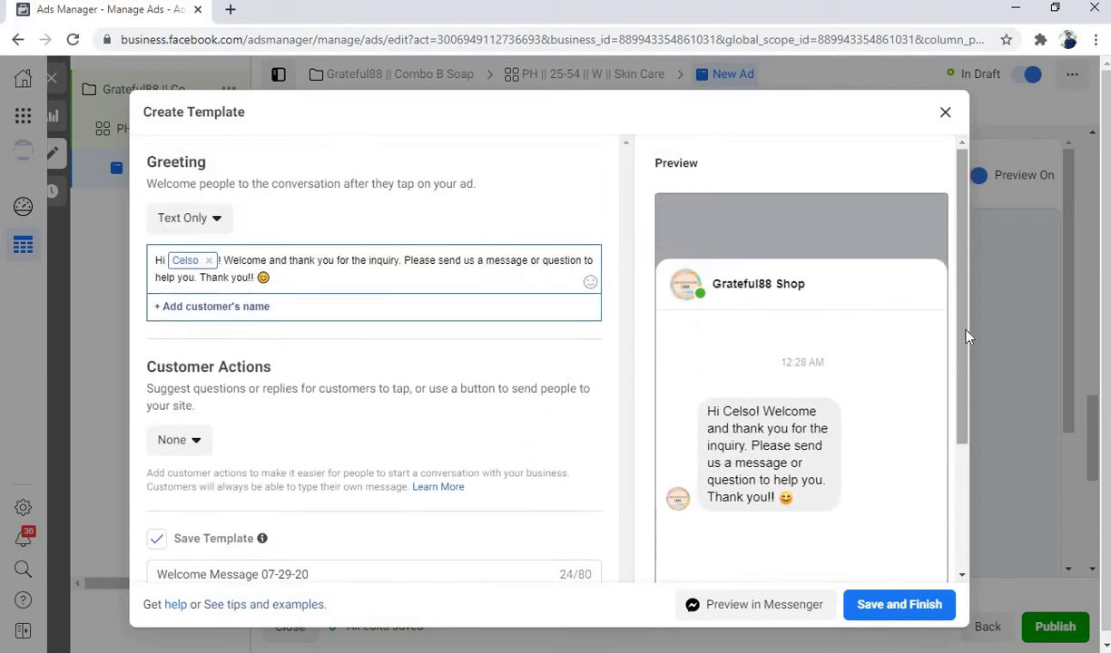
pyautogui.click(778, 615)
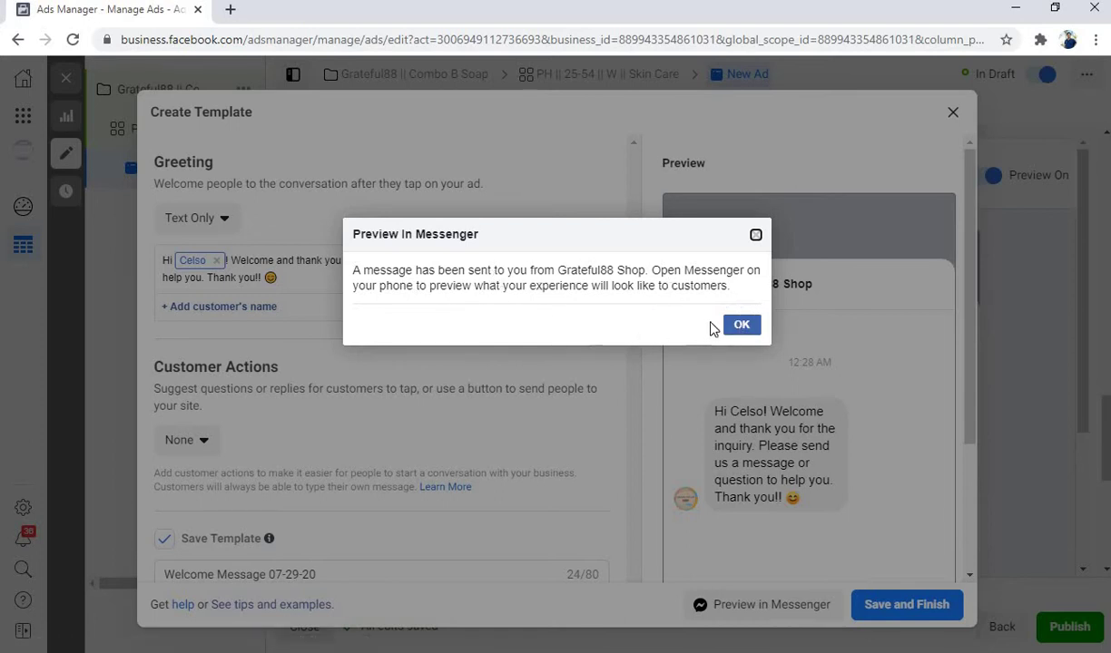
pyautogui.click(736, 326)
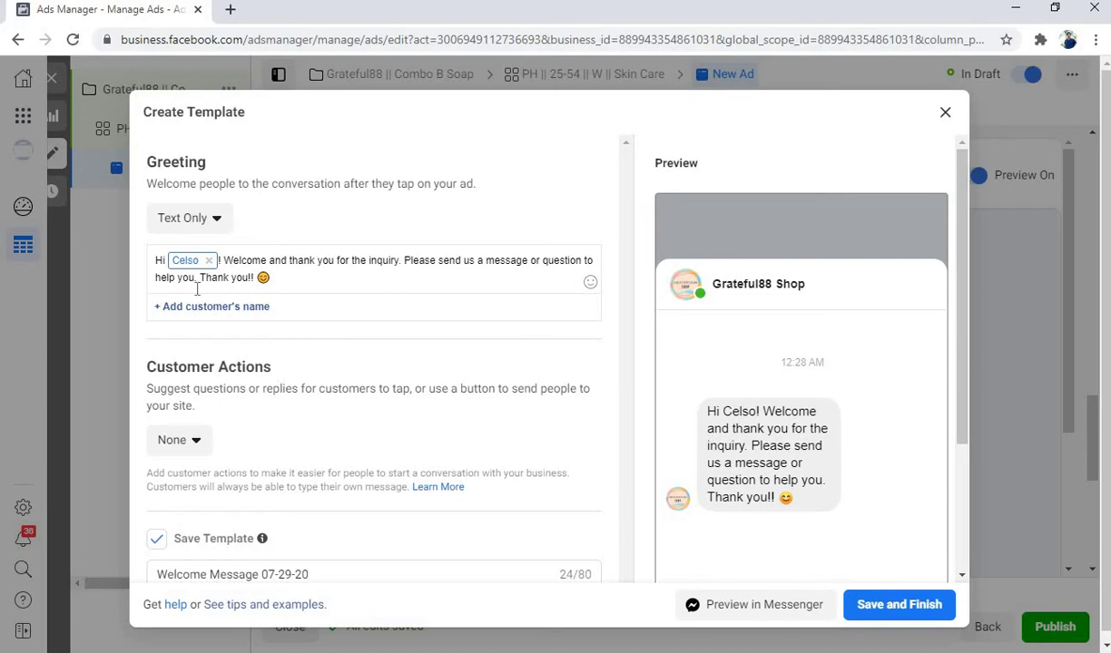
# Save and finish the message template under the name "Welcome Message 07-29-20"
pyautogui.scroll(-3, 282, 318)
pyautogui.scroll(2, 635, 499)
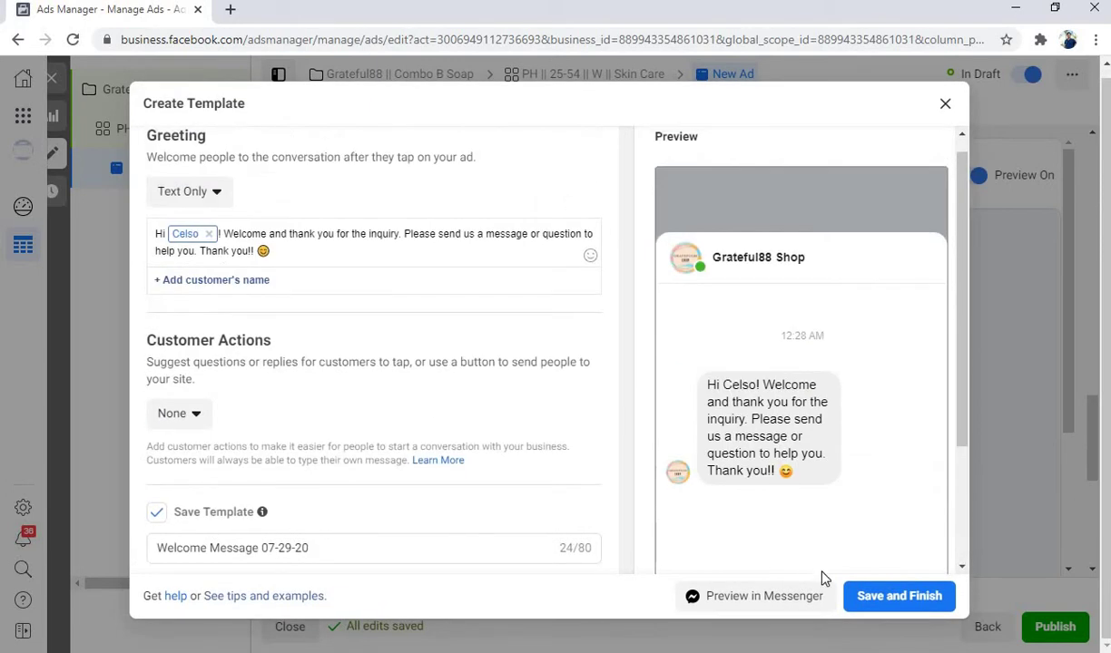
pyautogui.click(891, 599)
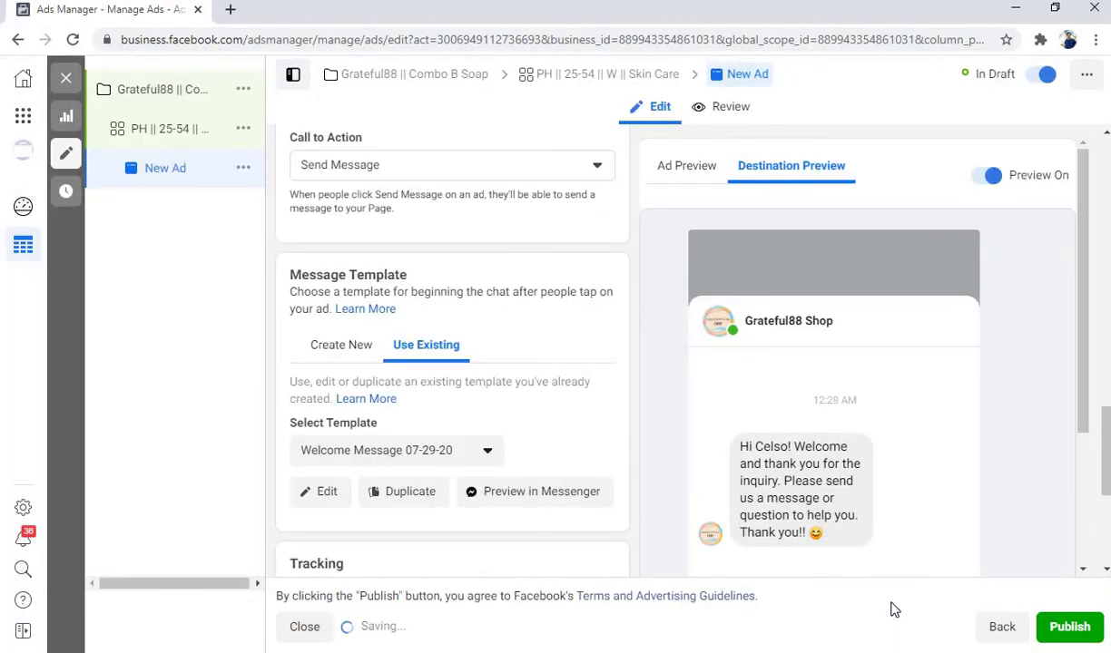
# Review the ad's settings, from Tracking and Message Template back through Call to Action, Ad Creative, Ad Setup and Identity
pyautogui.scroll(-5, 842, 220)
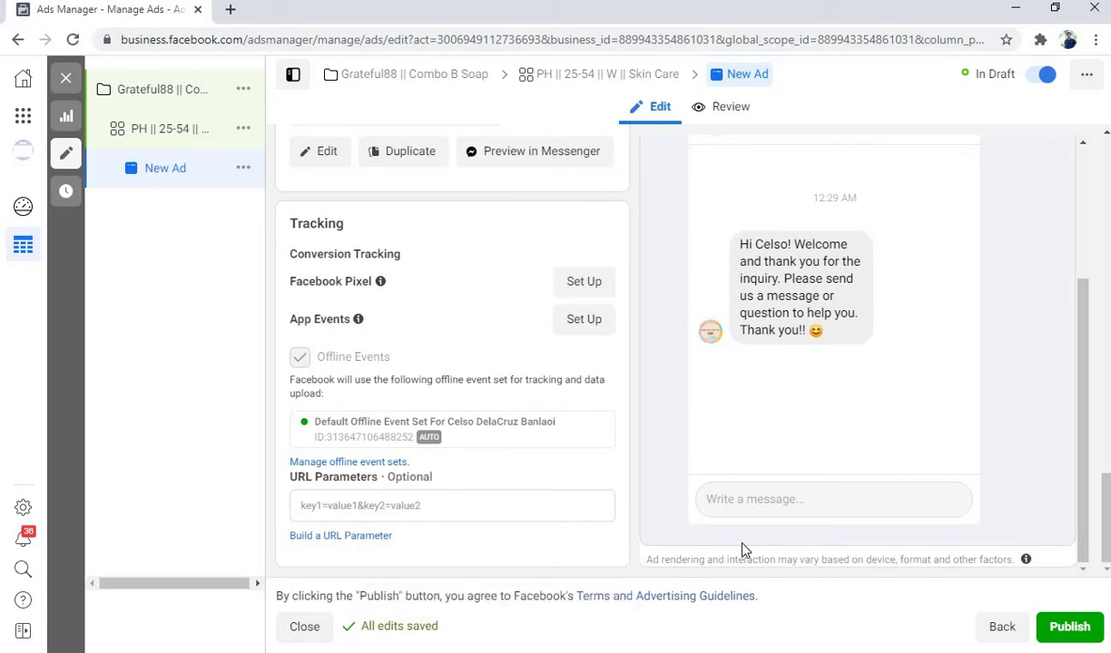
pyautogui.scroll(5, 769, 524)
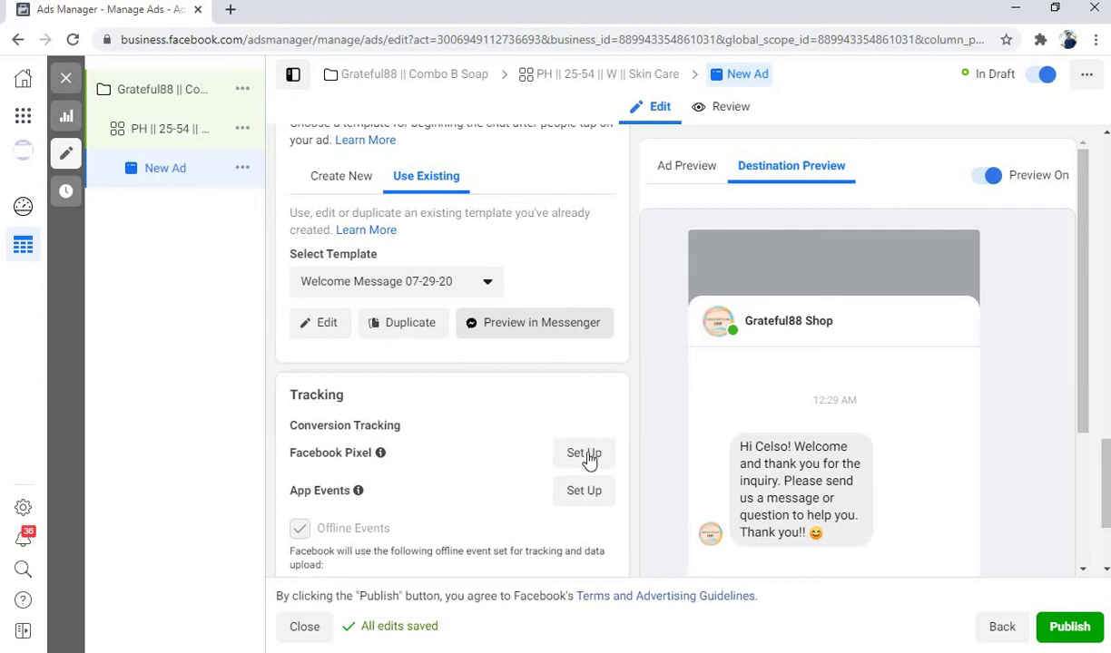
pyautogui.scroll(-2, 588, 461)
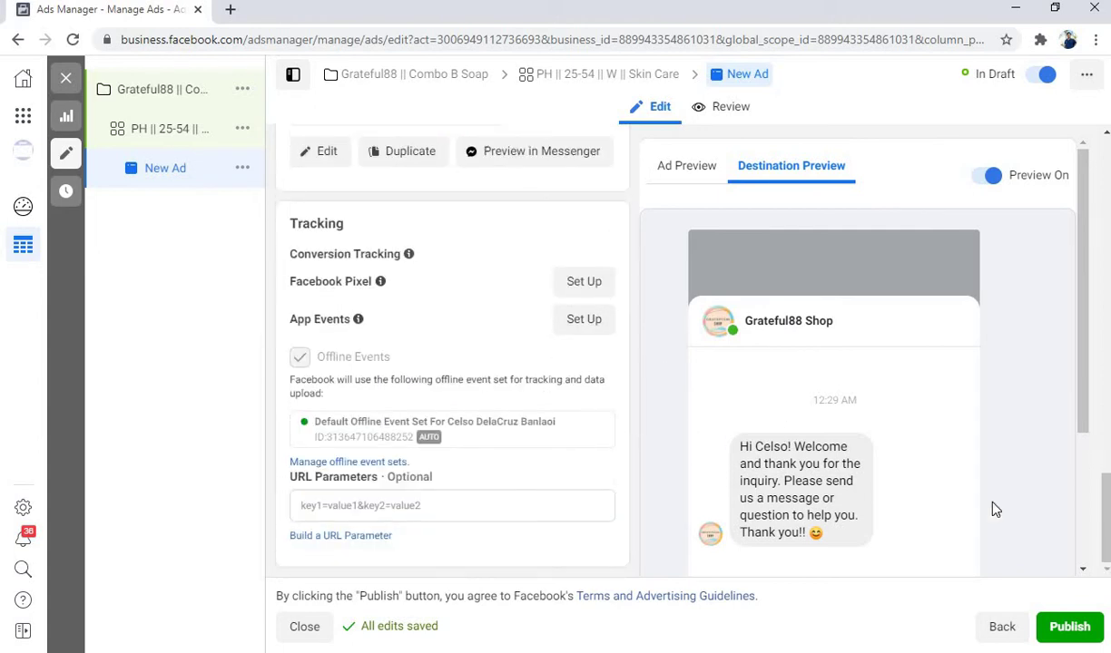
pyautogui.scroll(8, 856, 439)
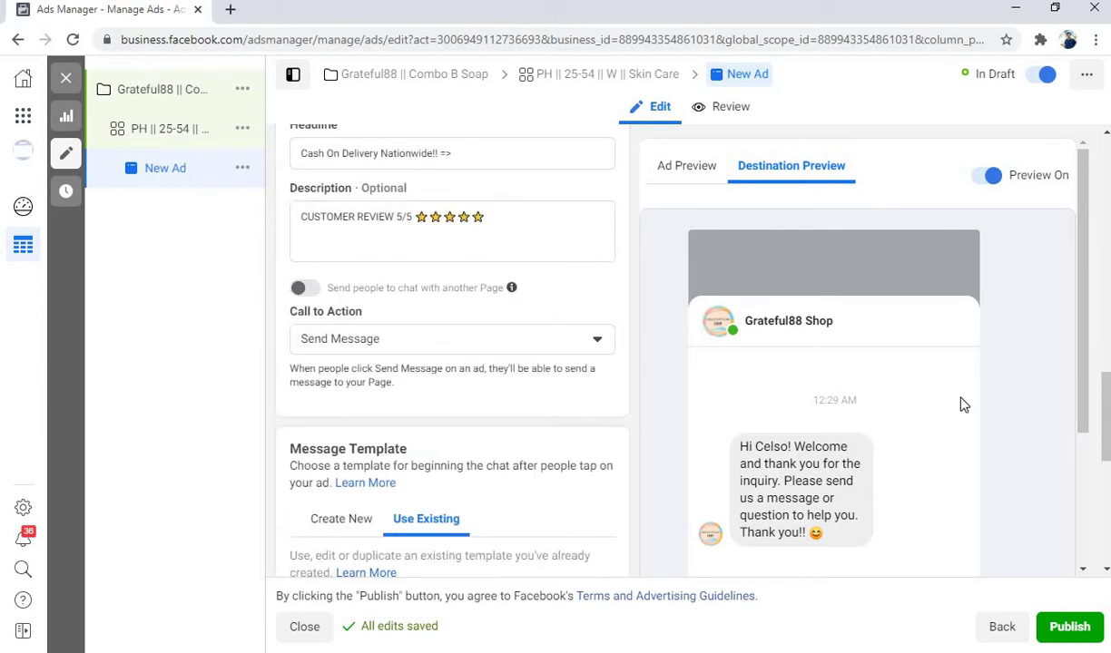
pyautogui.scroll(6, 967, 401)
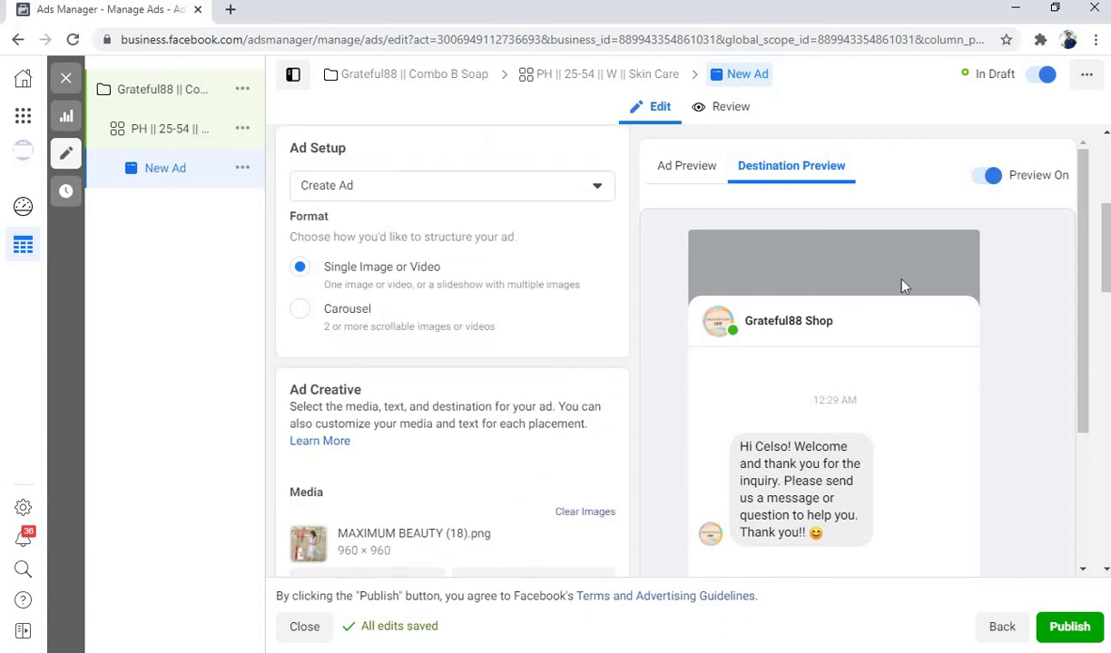
pyautogui.scroll(3, 901, 285)
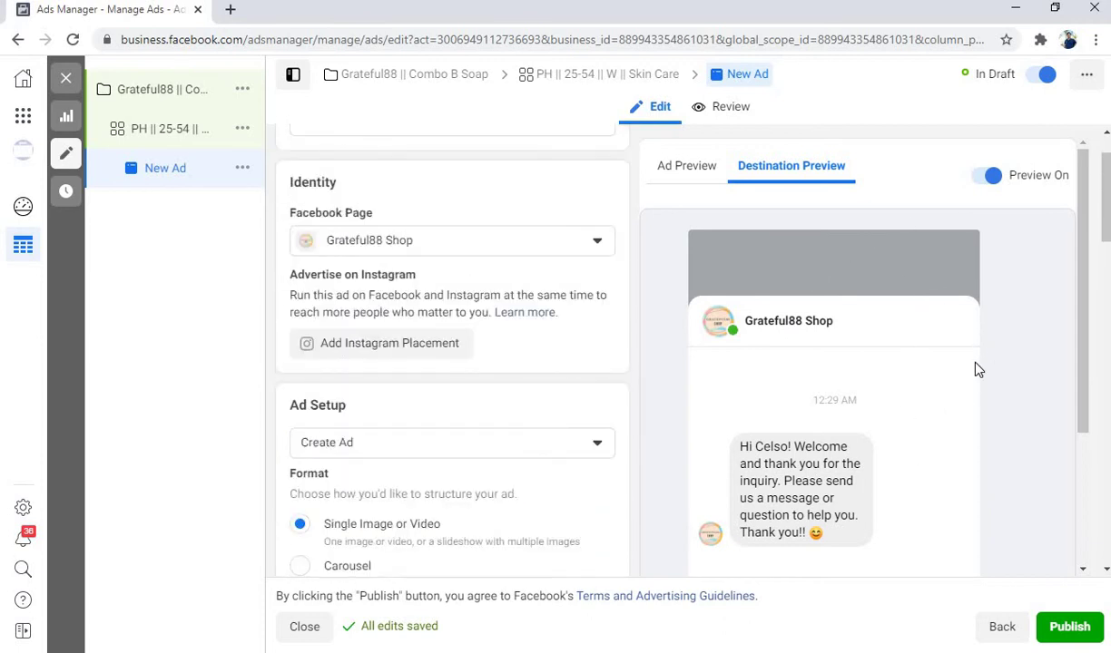
pyautogui.scroll(-2, 977, 369)
pyautogui.scroll(-1, 607, 526)
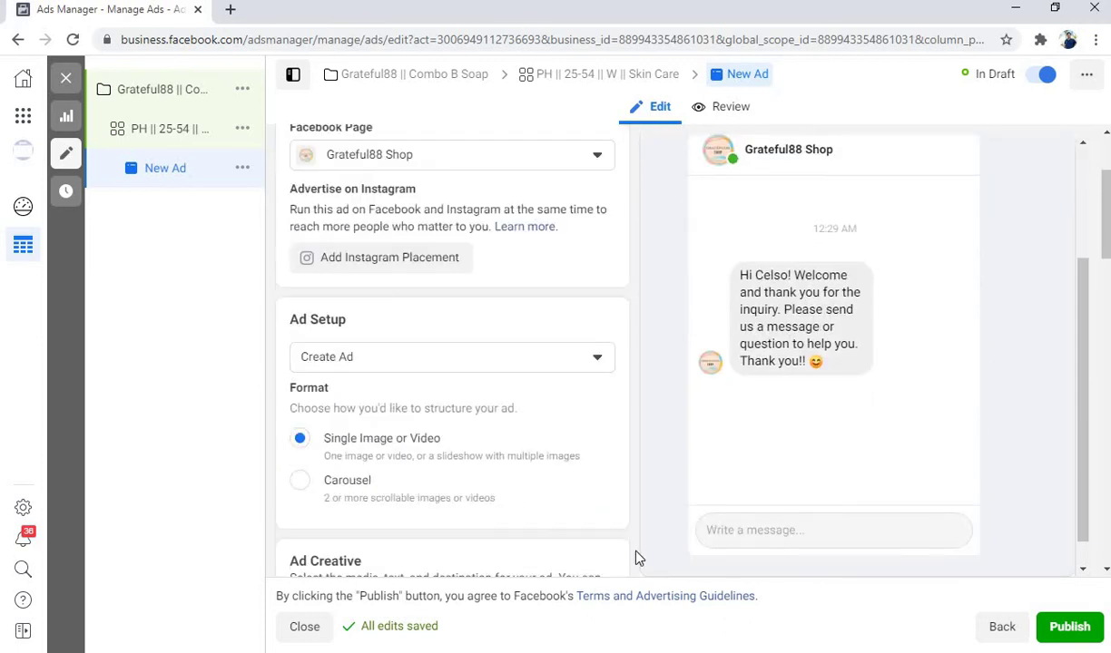
# Close the ad editor without publishing the draft items and check the ad's delivery status in the Ads list
pyautogui.click(313, 629)
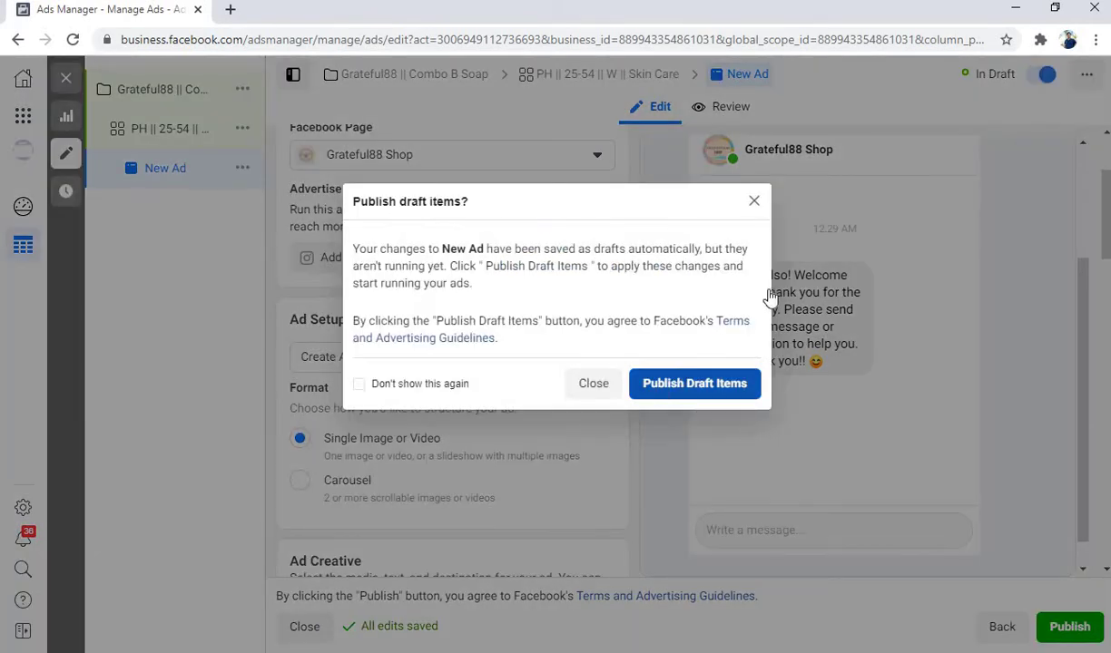
pyautogui.click(752, 202)
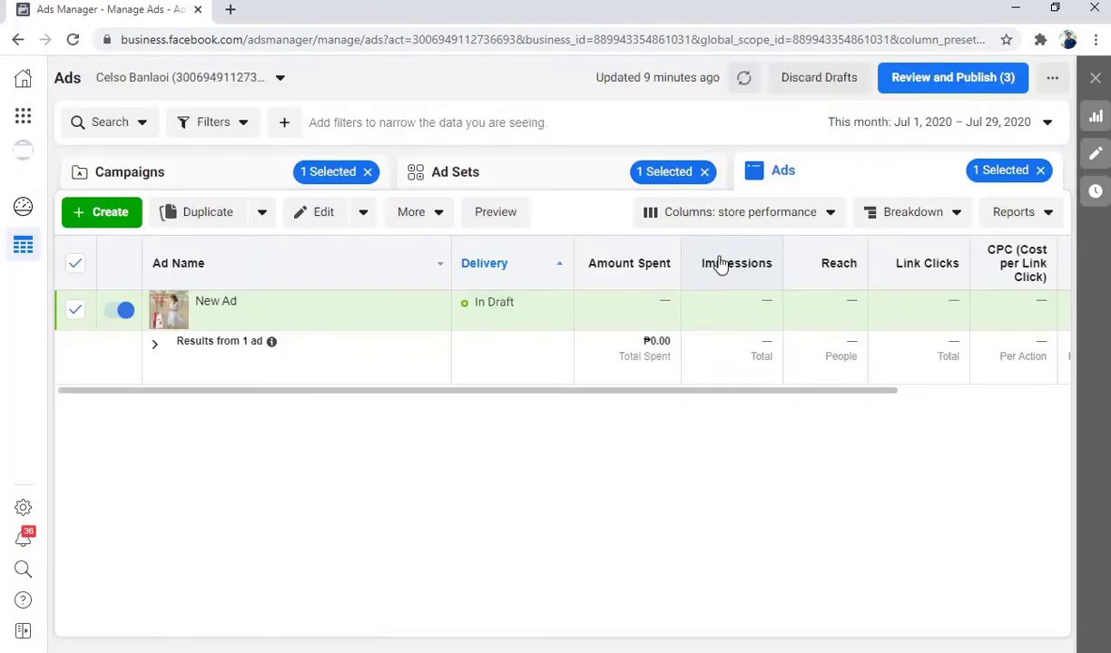
pyautogui.moveTo(504, 301)
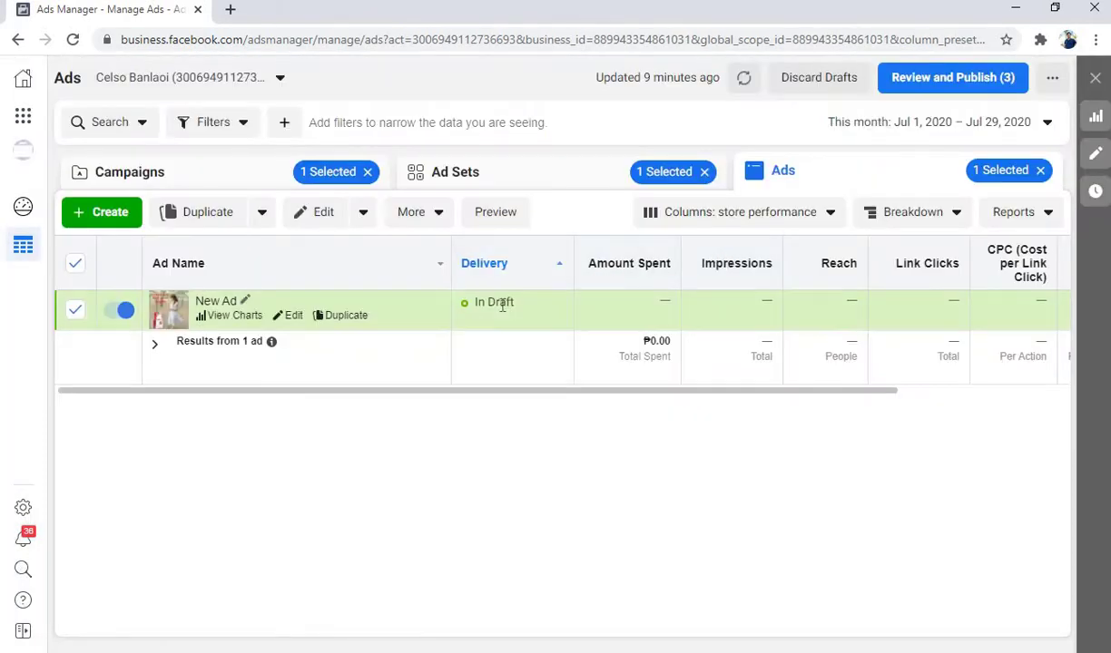
# Reopen New Ad for editing and examine its Ad Preview and its Destination Preview with the Messenger greeting
pyautogui.click(291, 318)
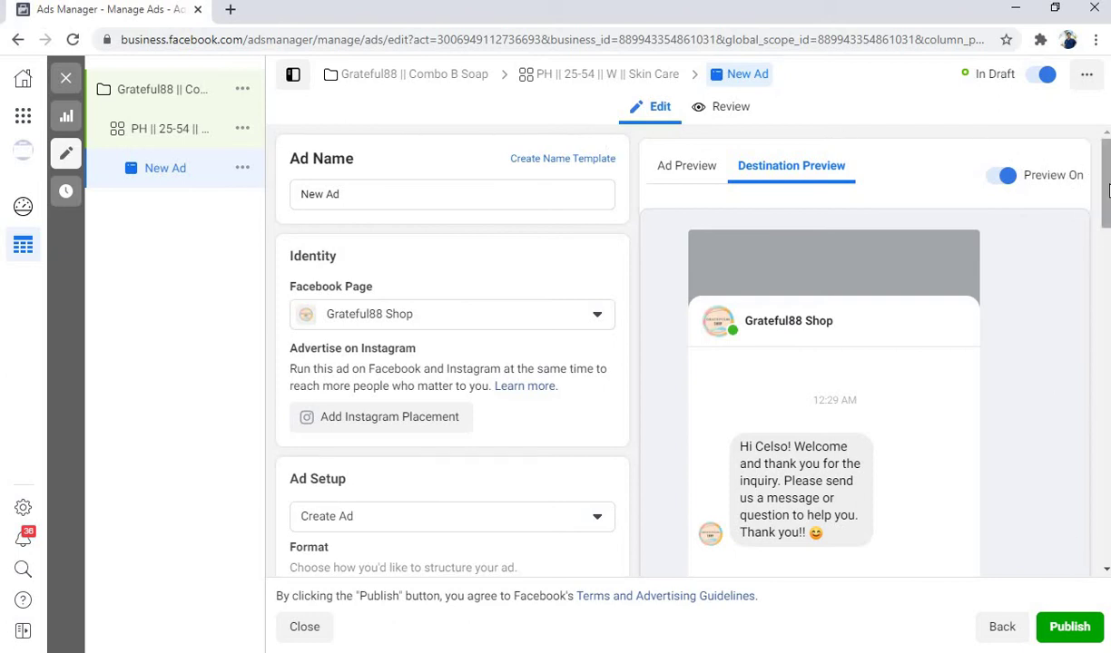
pyautogui.moveTo(1095, 285); pyautogui.dragTo(1072, 209)
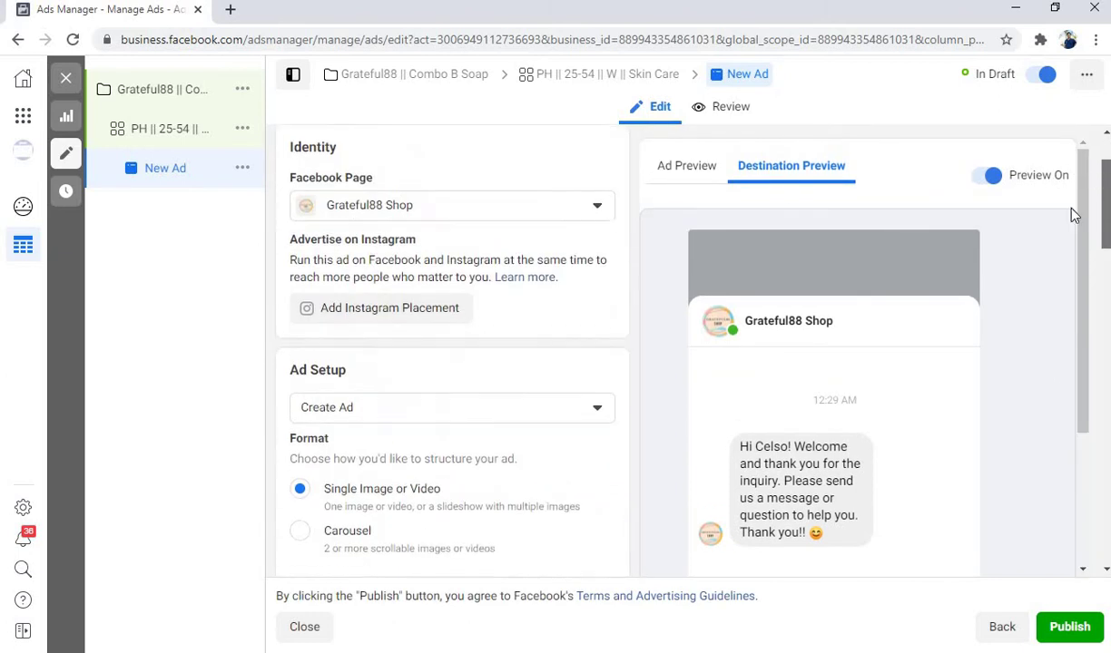
pyautogui.click(687, 166)
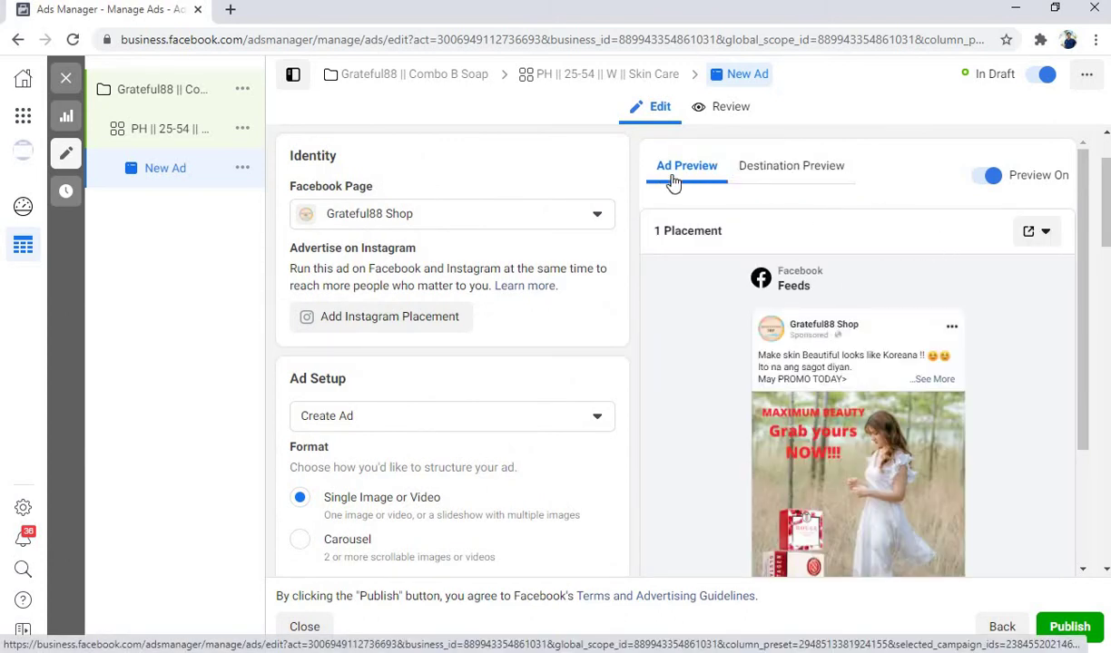
pyautogui.click(784, 164)
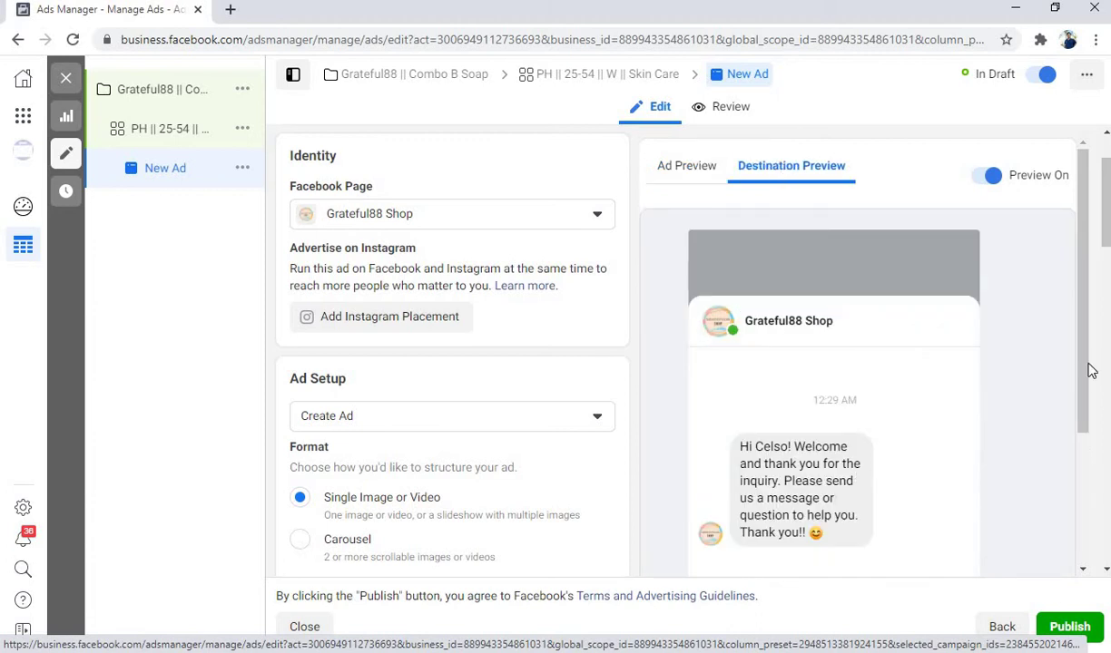
pyautogui.scroll(-3, 1080, 373)
pyautogui.scroll(3, 1074, 541)
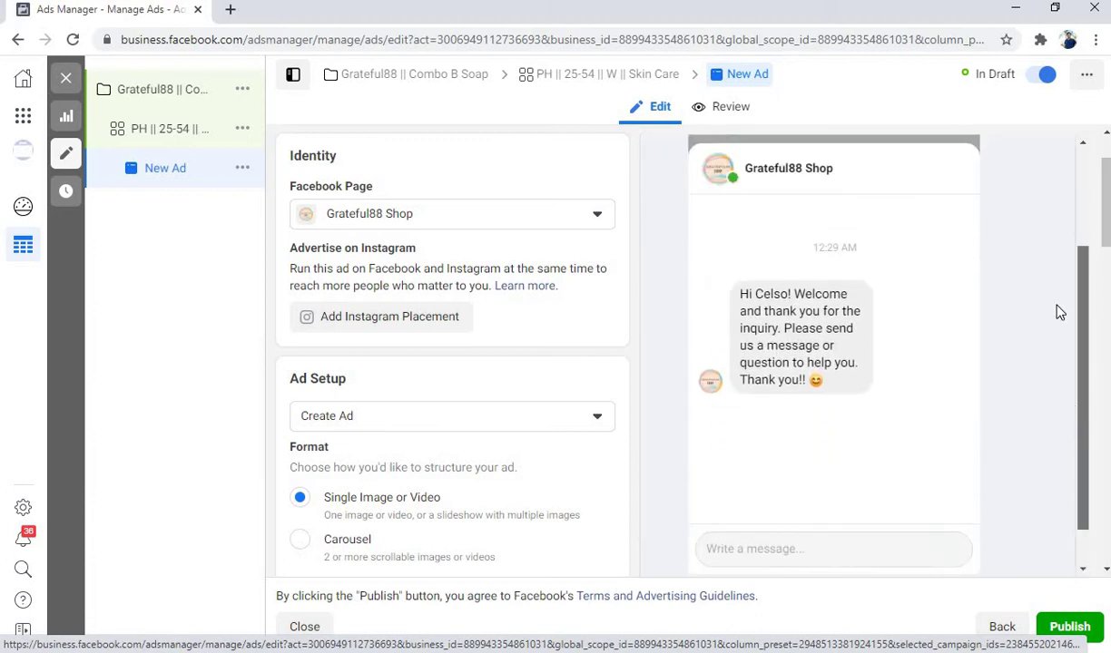
# Return to the Ad Preview and compare the Facebook Feeds ad with its Identity, Ad Setup and Primary Text settings
pyautogui.click(685, 169)
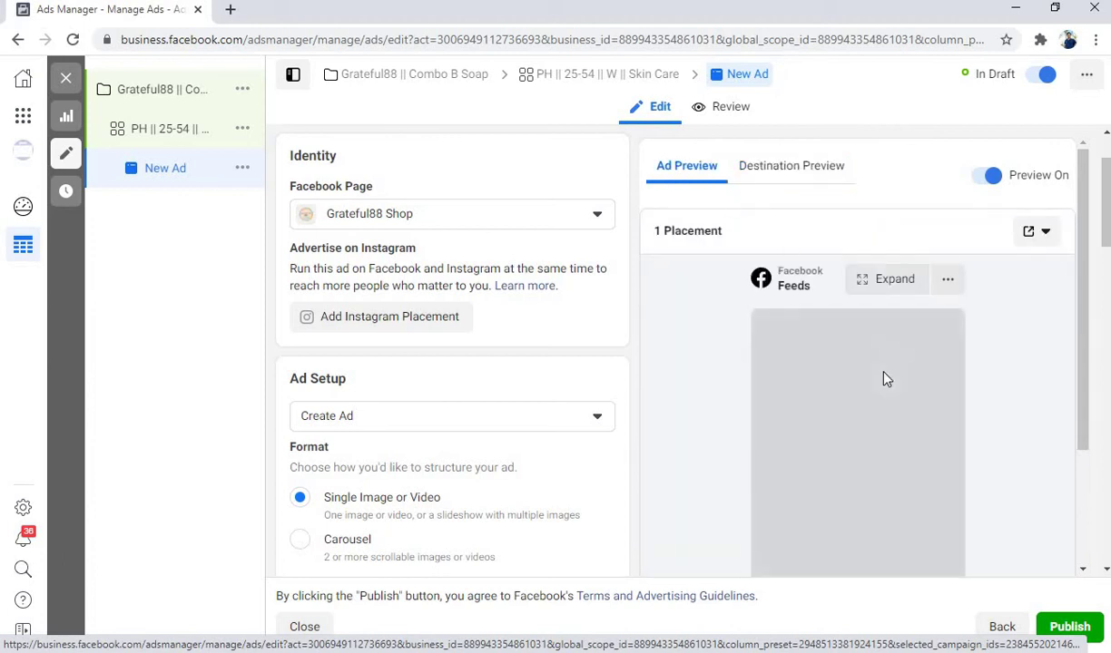
pyautogui.scroll(-1, 999, 354)
pyautogui.scroll(-1, 998, 350)
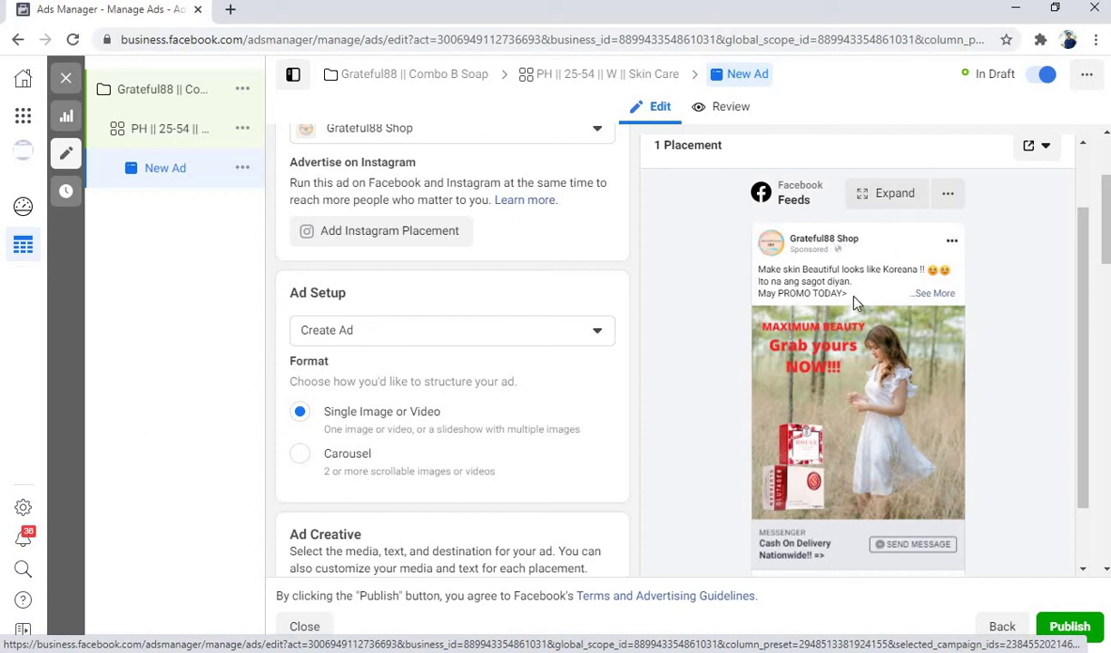
pyautogui.scroll(1, 641, 296)
pyautogui.scroll(3, 565, 298)
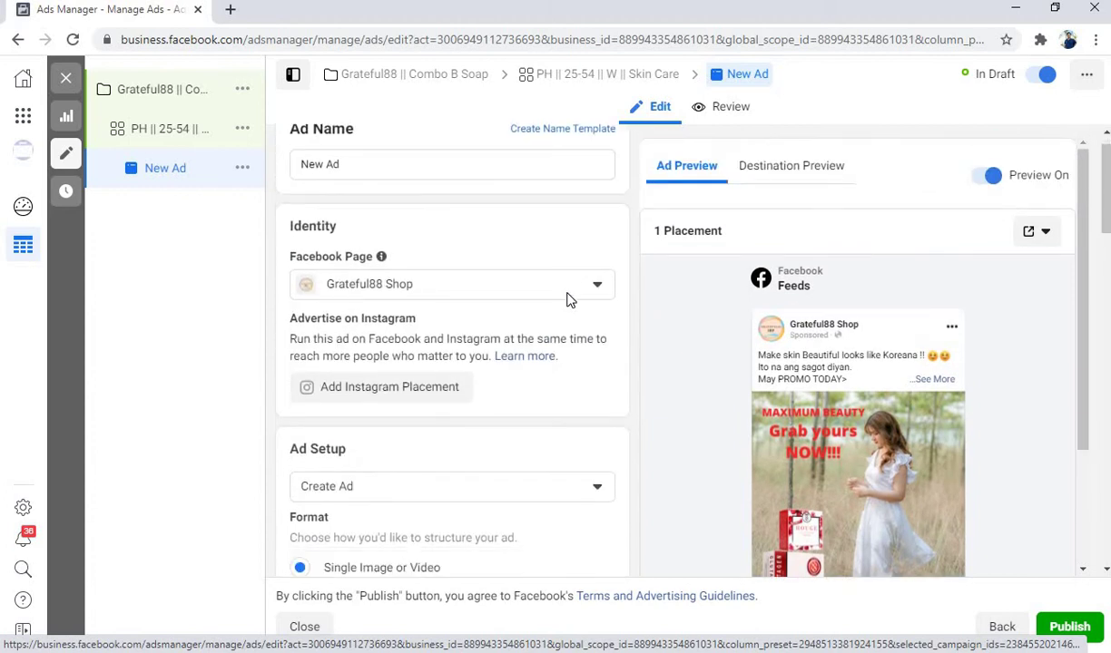
pyautogui.scroll(-8, 566, 298)
pyautogui.scroll(2, 531, 328)
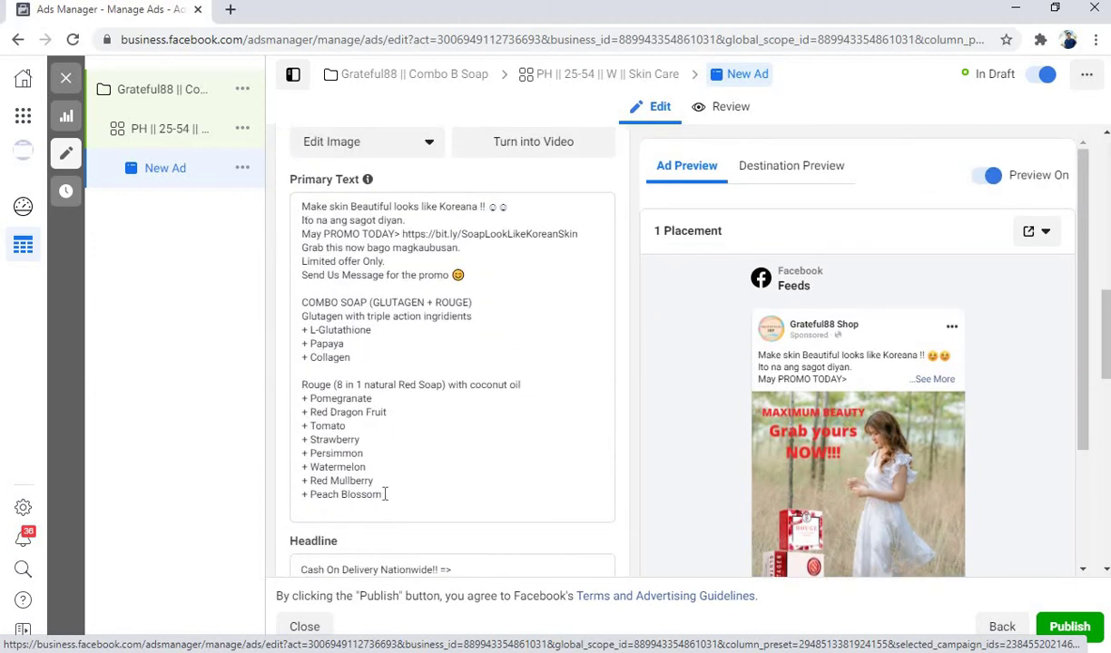
pyautogui.moveTo(915, 481)
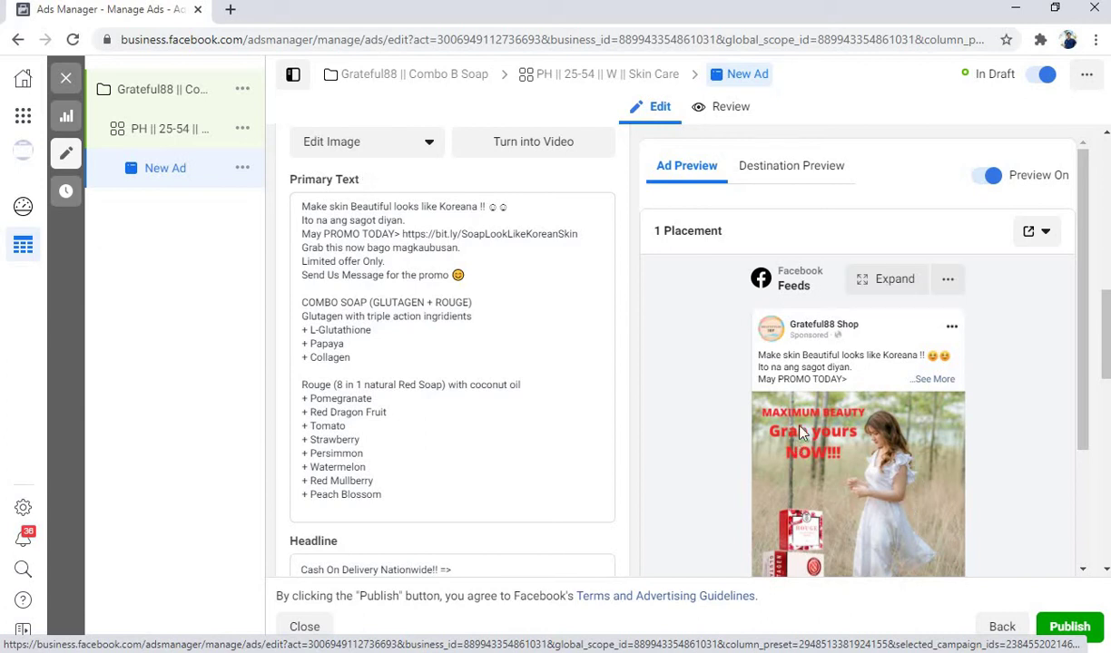
pyautogui.scroll(-1, 836, 353)
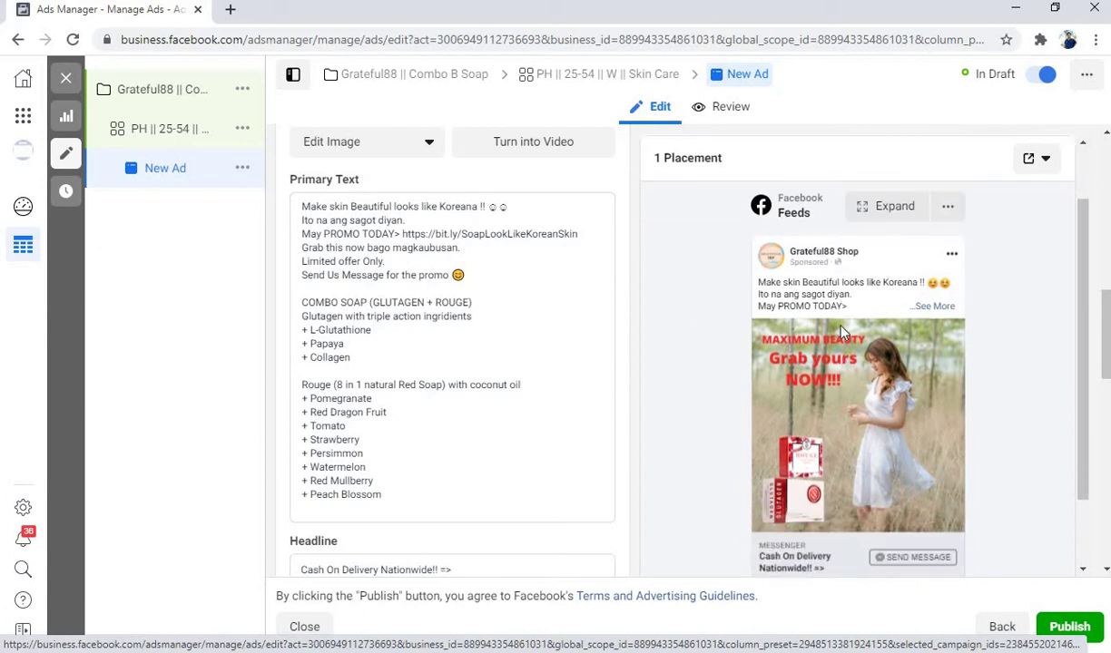
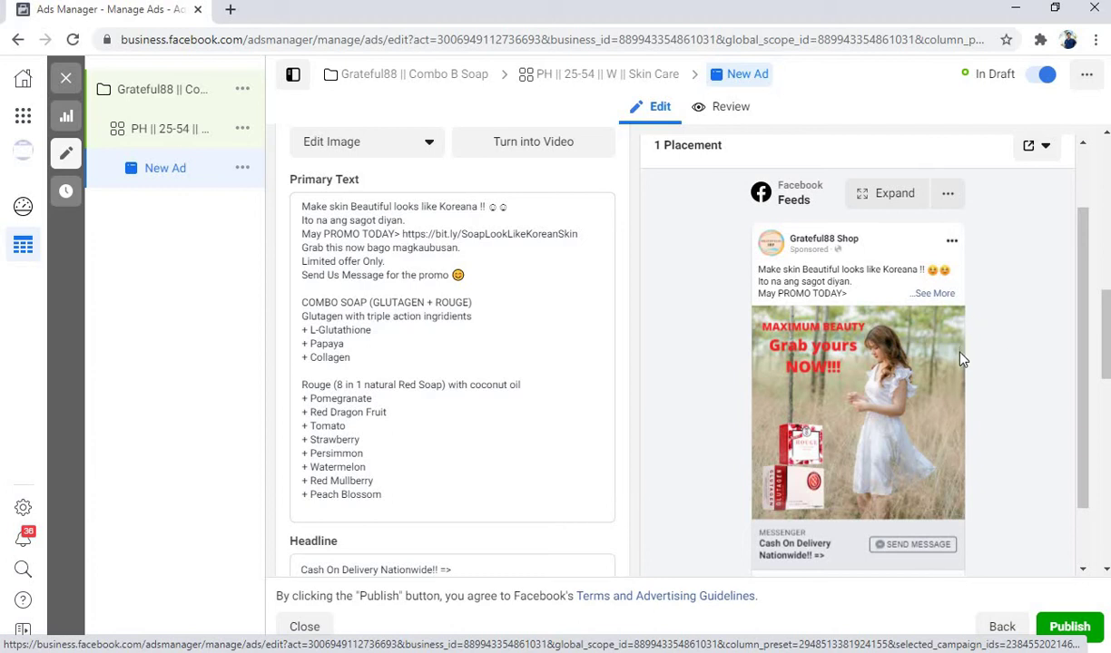
# Check the ad's Headline, Description, Call to Action and Tracking settings alongside the feed preview
pyautogui.scroll(-3, 962, 359)
pyautogui.scroll(-1, 1030, 429)
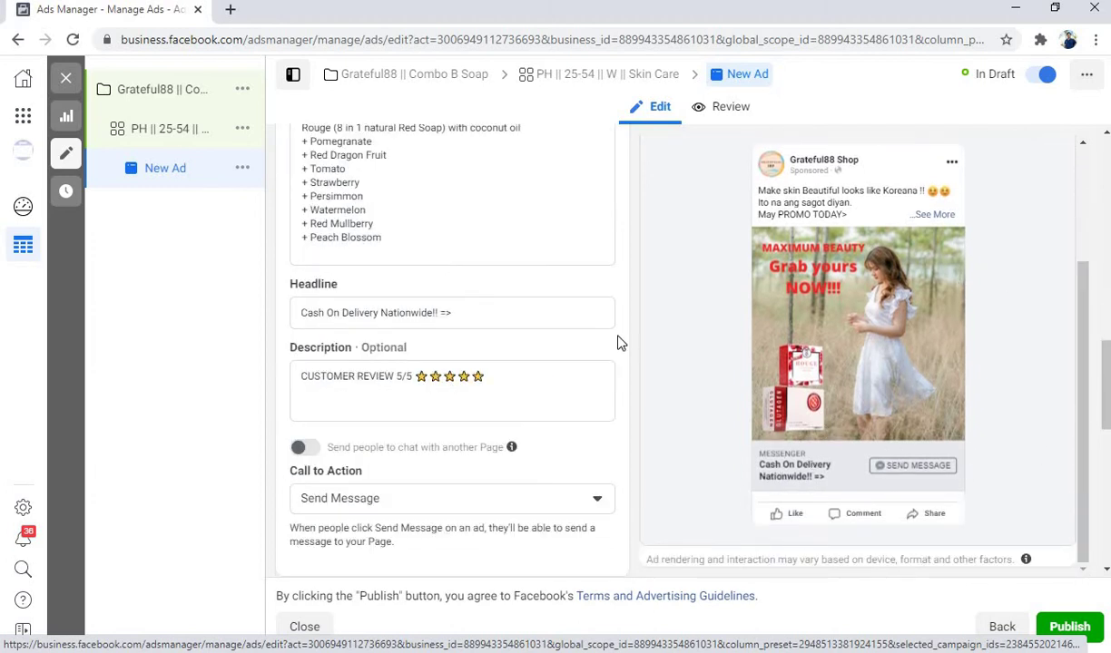
pyautogui.scroll(-8, 620, 343)
pyautogui.scroll(3, 746, 336)
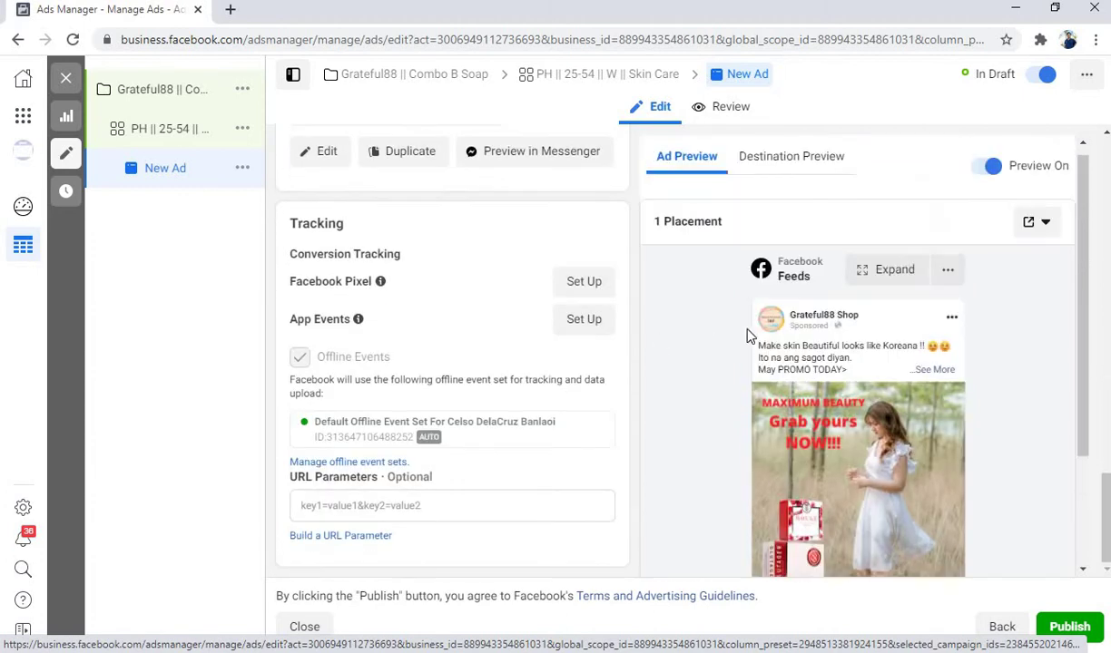
pyautogui.scroll(4, 595, 265)
pyautogui.scroll(-4, 570, 277)
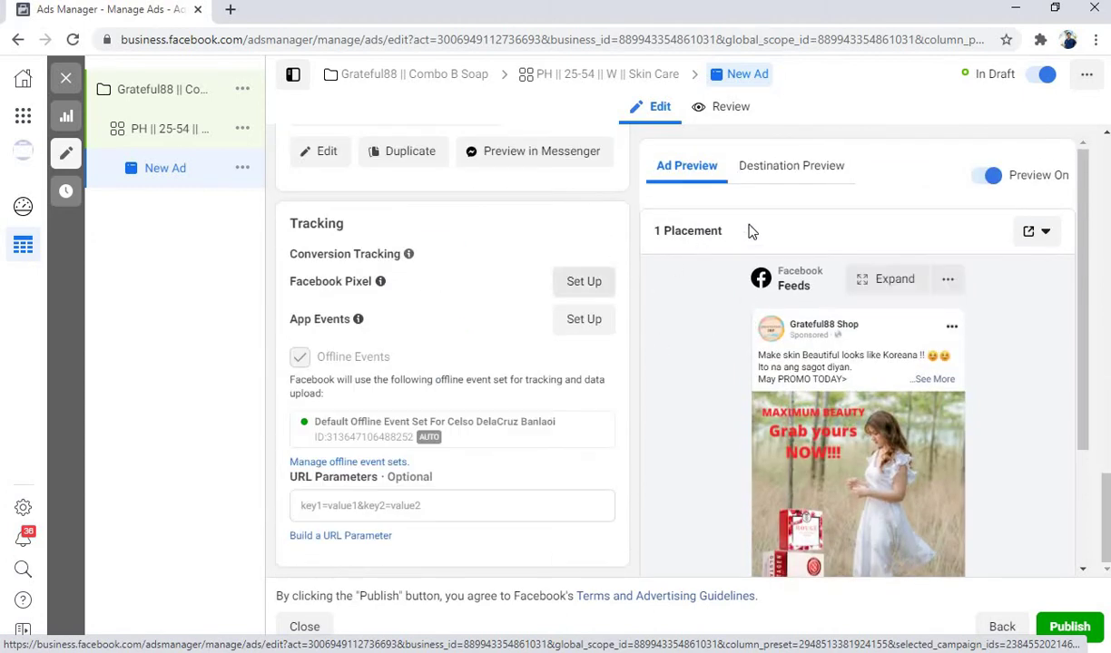
pyautogui.scroll(-2, 806, 199)
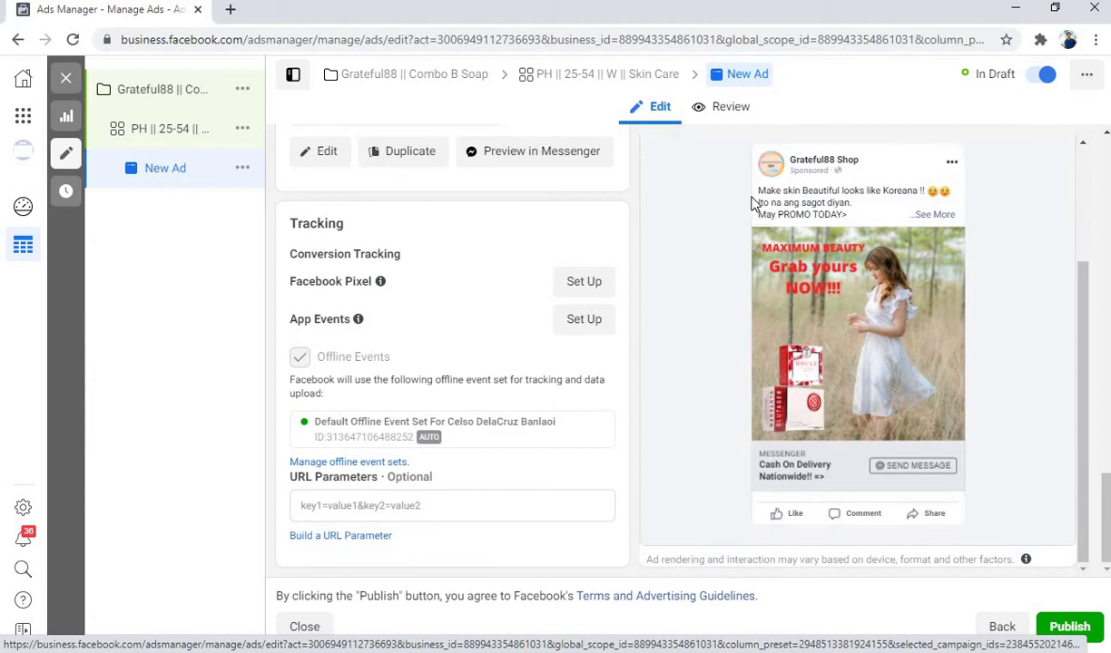
# Examine the ad's Review summary and its Mobile News Feed preview, and return to editing the ad
pyautogui.click(729, 107)
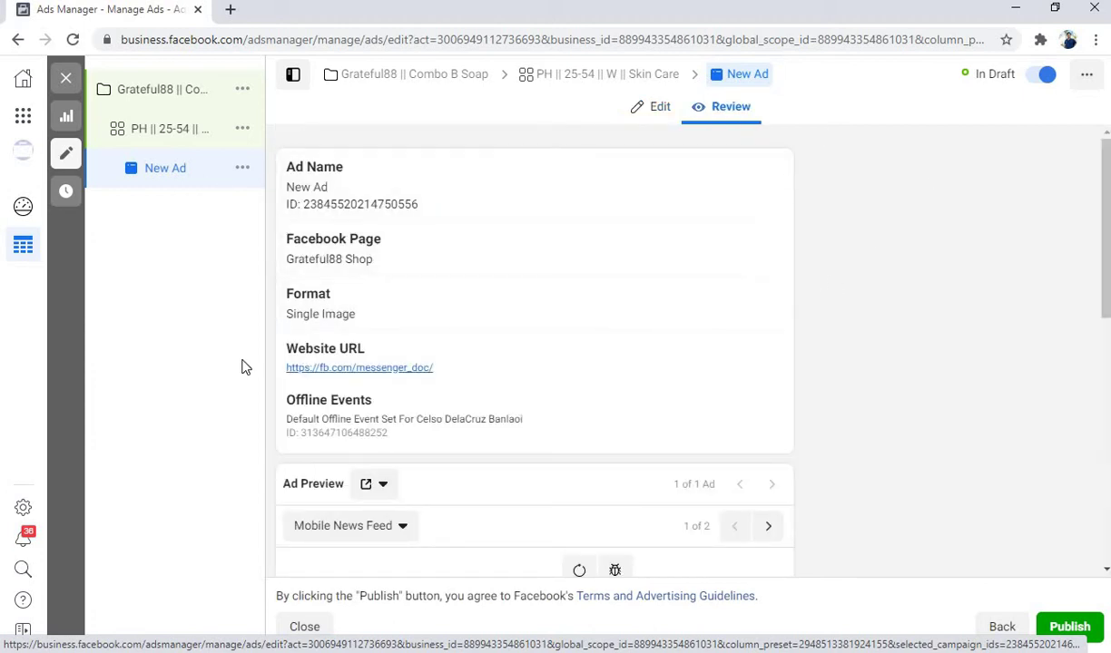
pyautogui.scroll(-2, 437, 203)
pyautogui.scroll(-4, 435, 204)
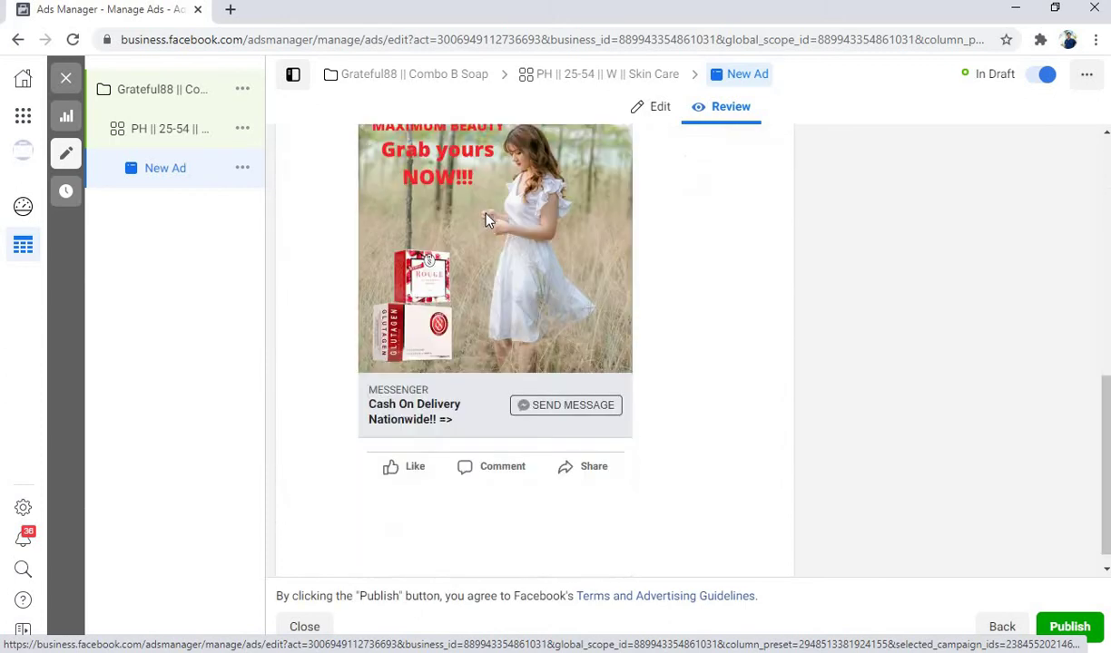
pyautogui.scroll(3, 467, 204)
pyautogui.scroll(3, 541, 208)
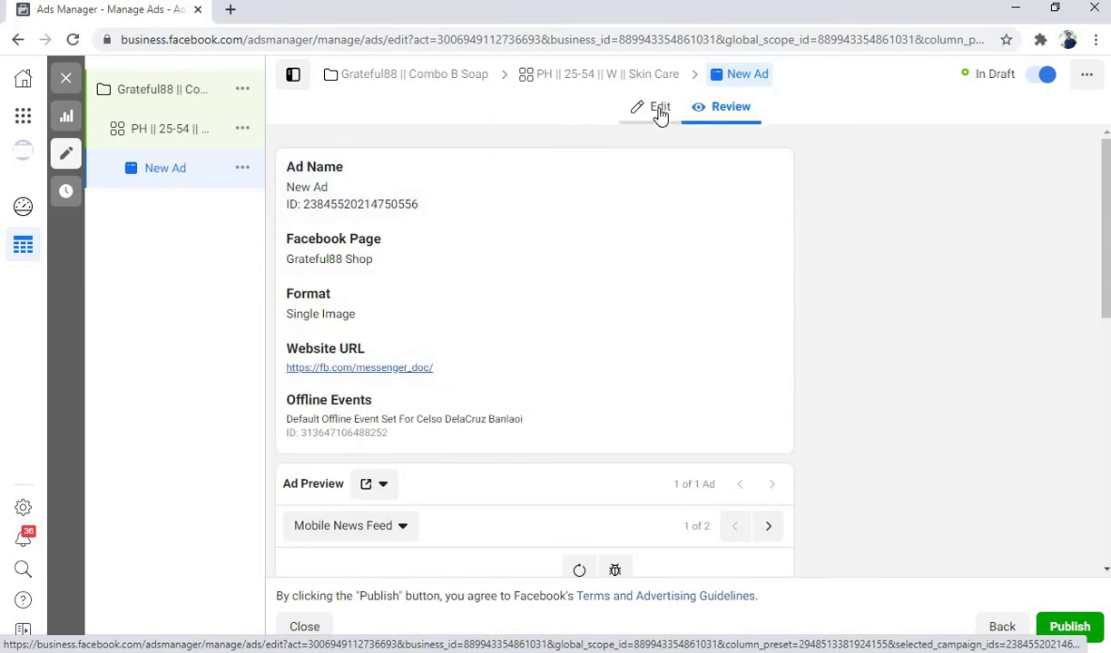
pyautogui.click(660, 116)
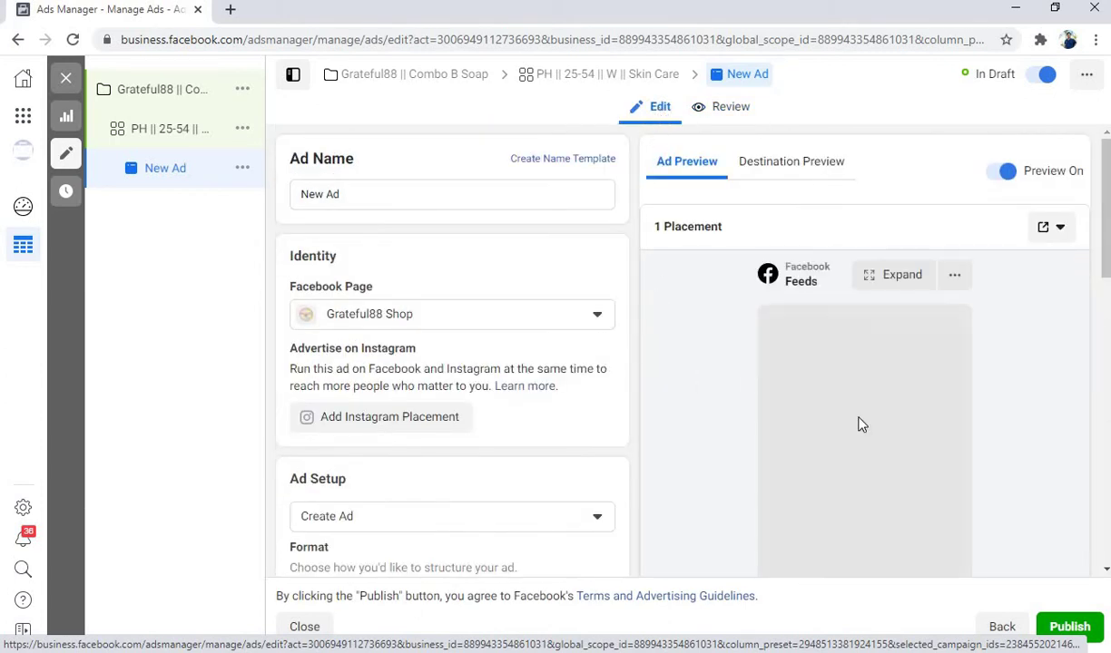
# Review the New Ad draft's creative, message template and tracking settings, and publish the campaign, ad set and ad
pyautogui.scroll(-9, 858, 424)
pyautogui.scroll(-5, 888, 536)
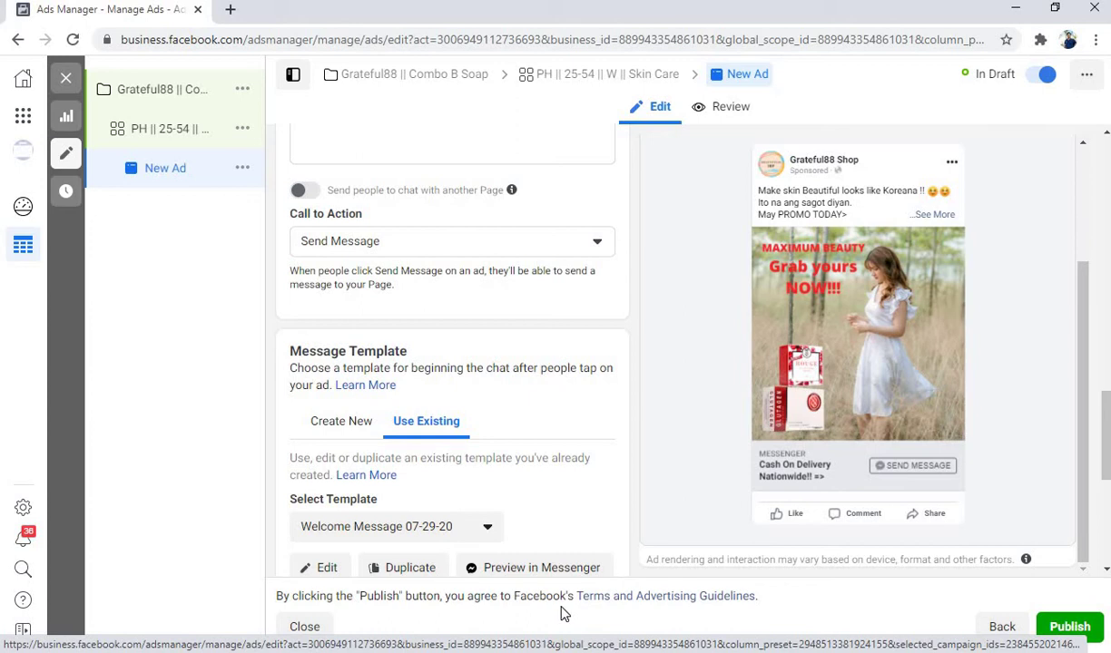
pyautogui.scroll(-5, 885, 485)
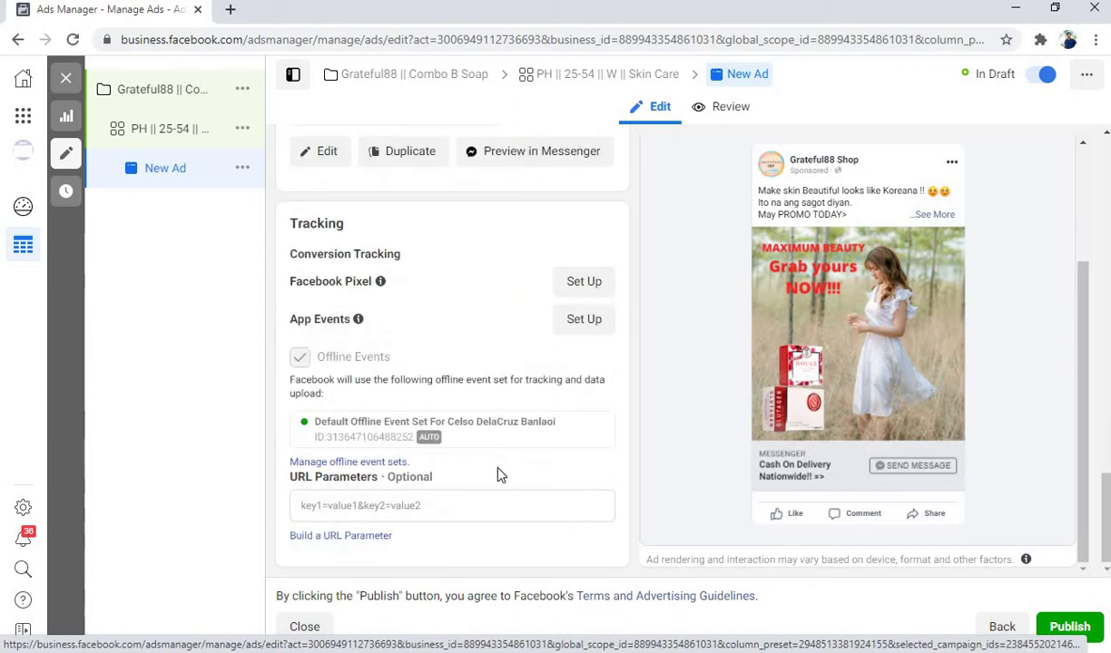
pyautogui.scroll(4, 498, 474)
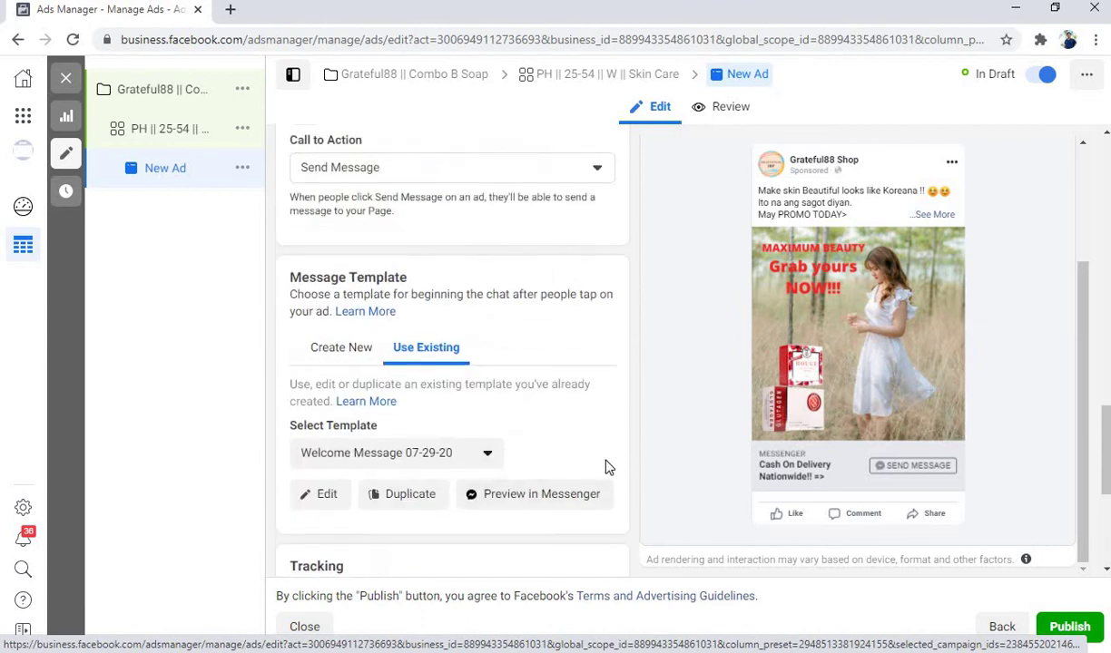
pyautogui.scroll(8, 617, 459)
pyautogui.scroll(-10, 621, 456)
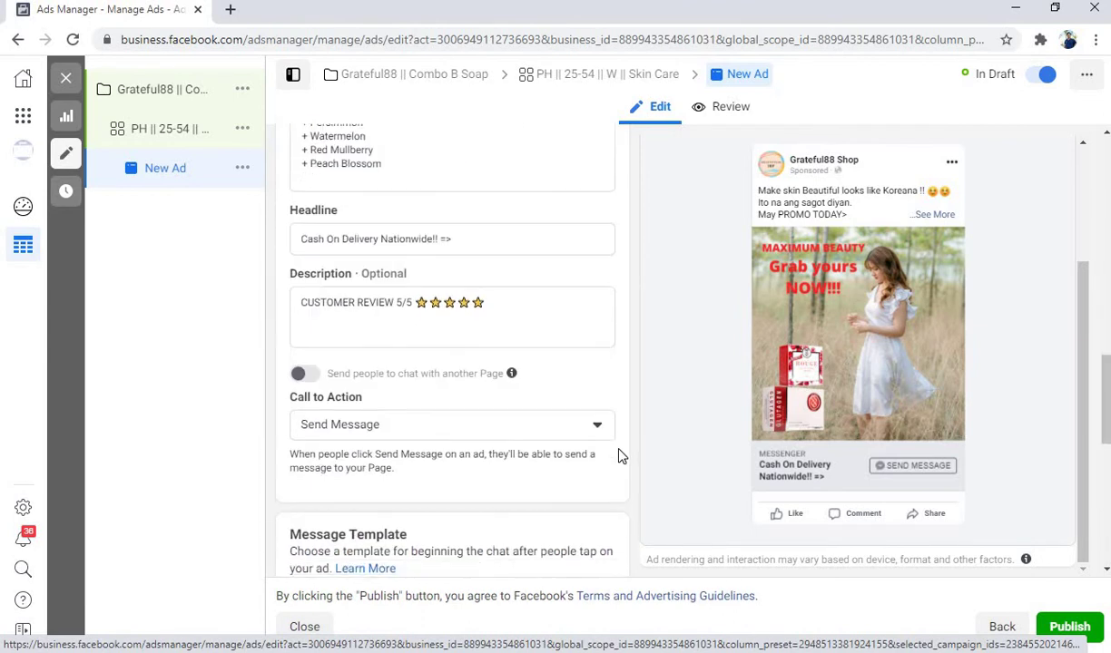
pyautogui.click(1069, 628)
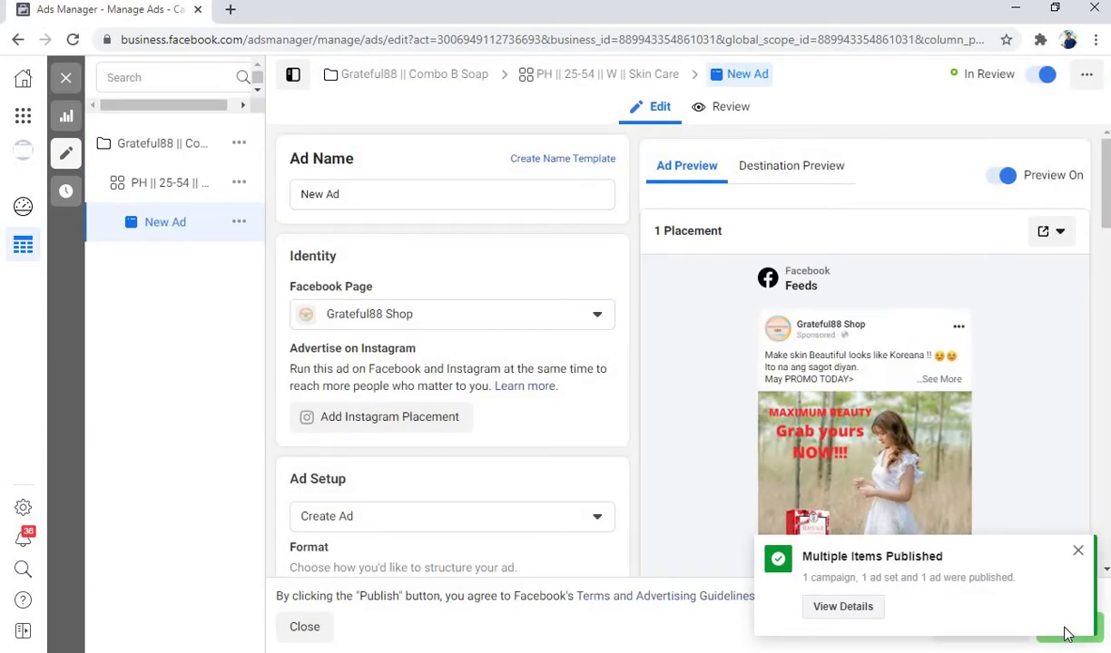
pyautogui.click(1078, 556)
# Look over the published ad's setup, message template, tracking and preview, and close the ad editor
pyautogui.scroll(-10, 918, 524)
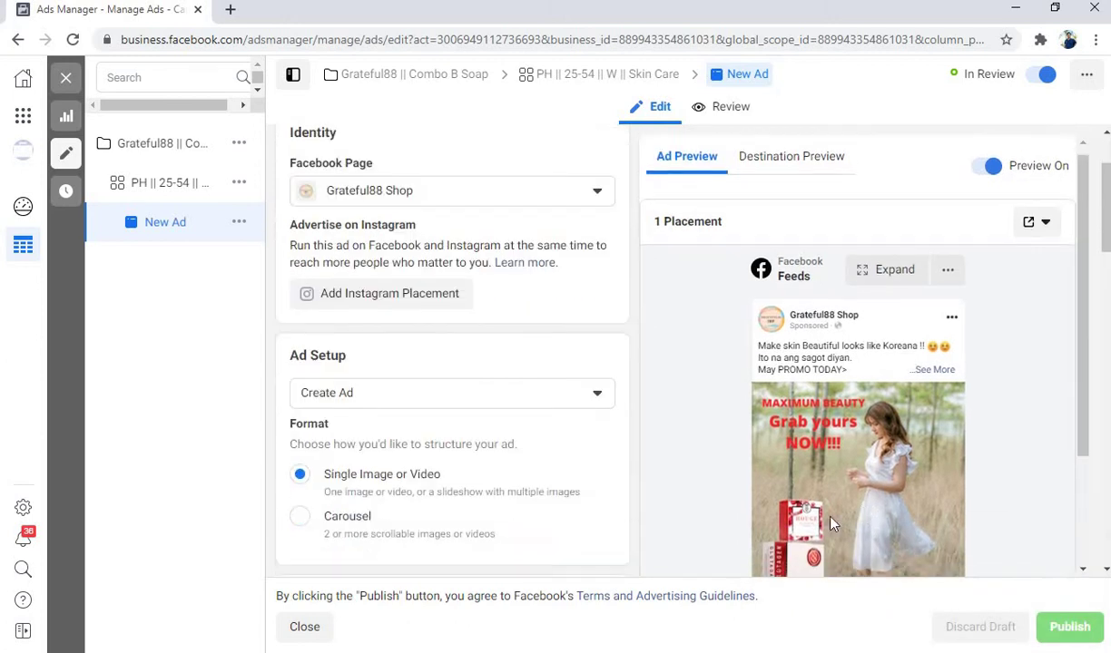
pyautogui.scroll(-4, 946, 464)
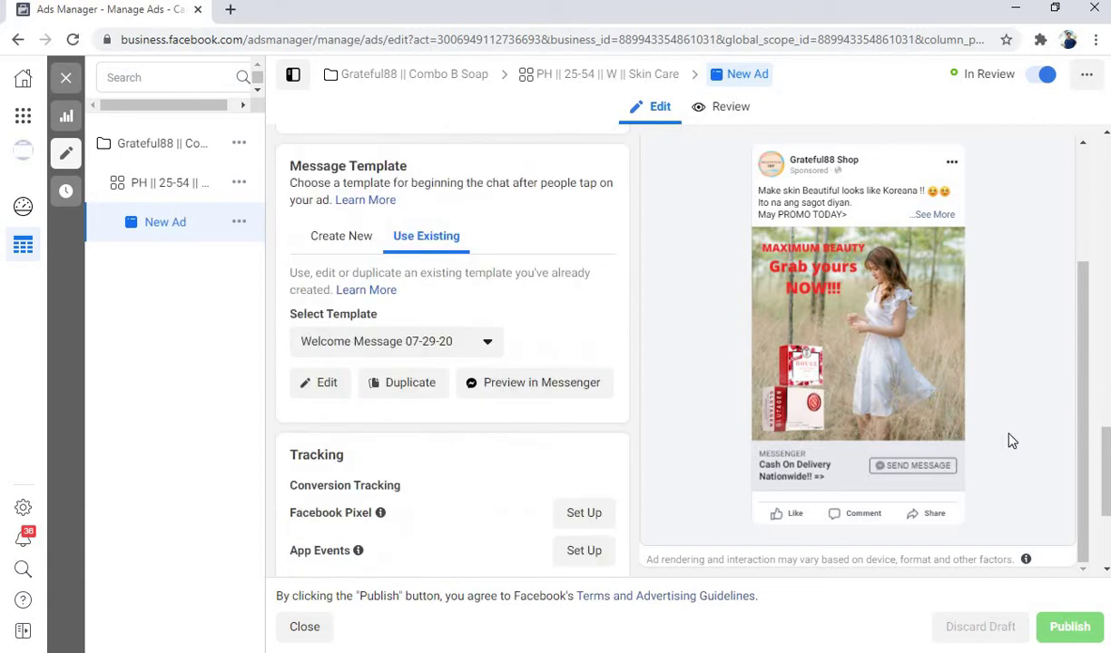
pyautogui.scroll(-3, 817, 445)
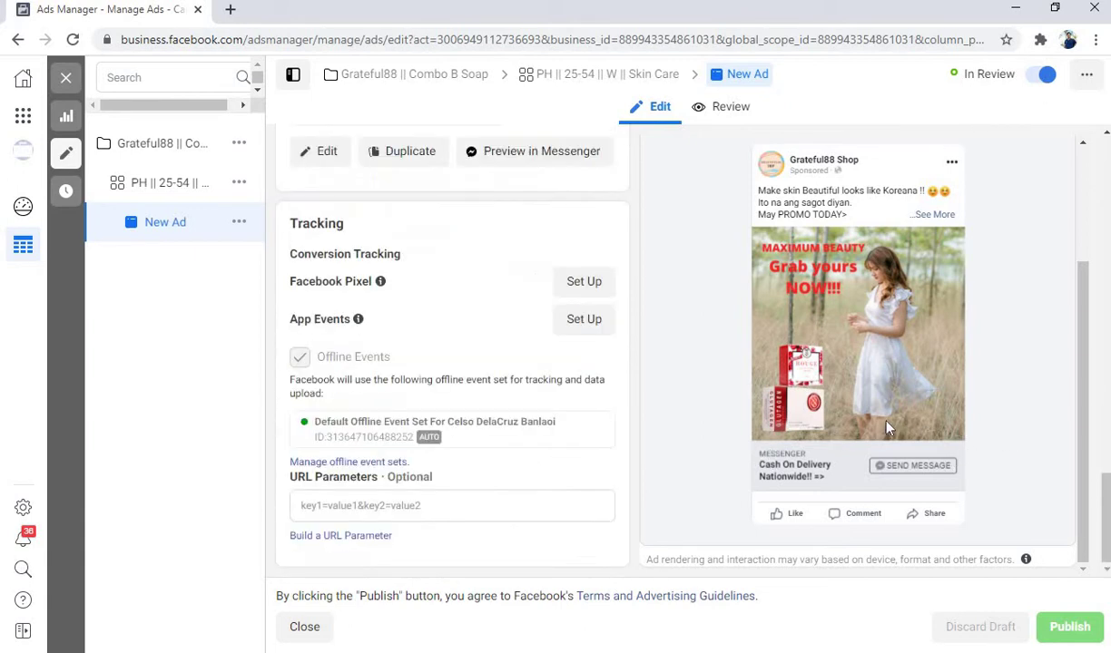
pyautogui.scroll(3, 802, 430)
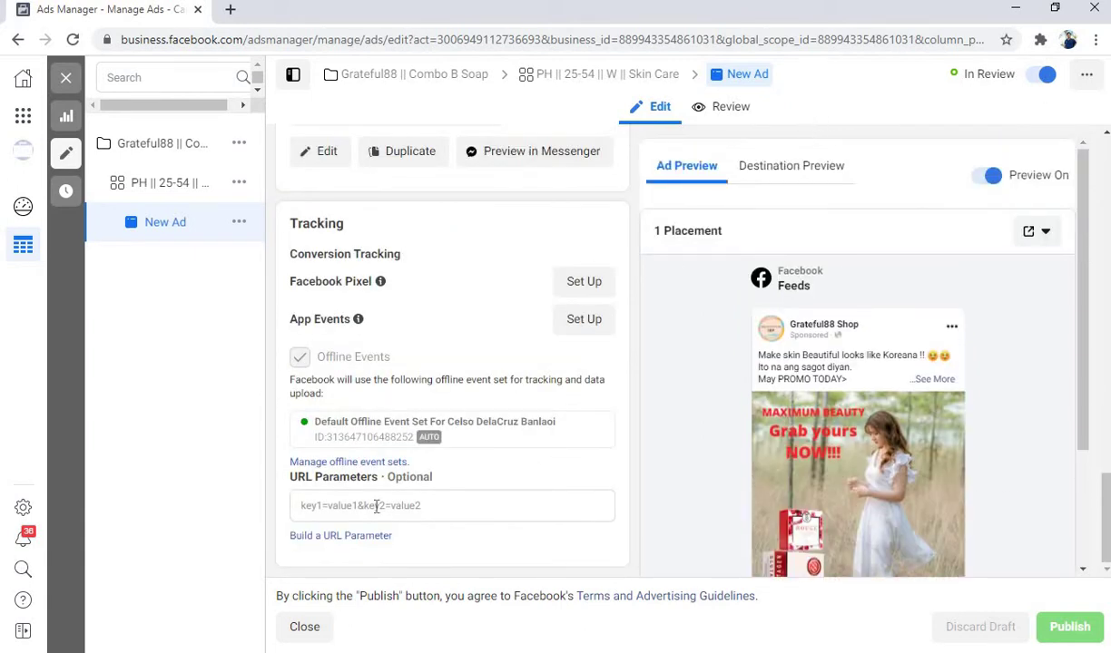
pyautogui.click(304, 627)
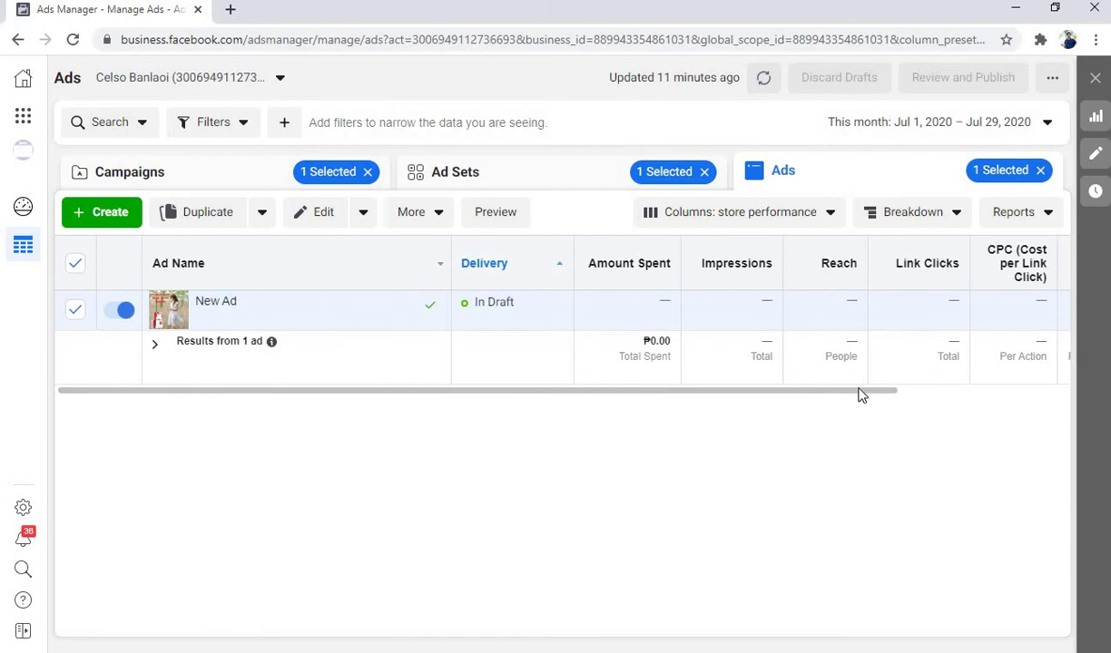
# Narrow the performance metric columns in the ads table, including Amount Spent, Impressions, Reach and Link Clicks
pyautogui.moveTo(861, 392); pyautogui.dragTo(1107, 392)
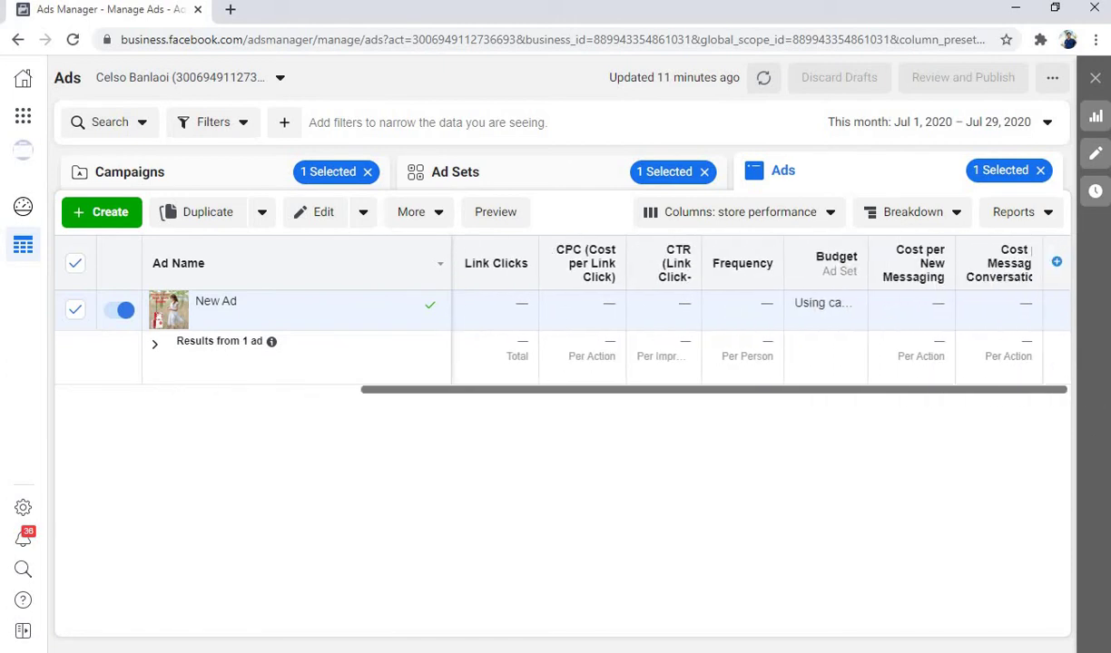
pyautogui.moveTo(1031, 392); pyautogui.dragTo(726, 400)
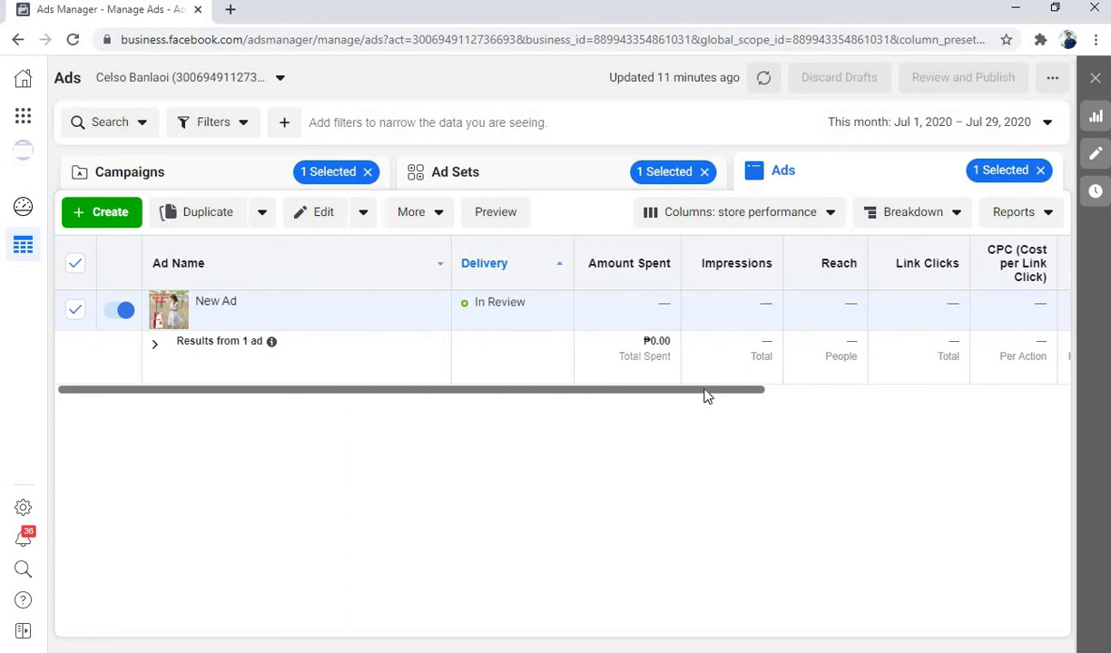
pyautogui.moveTo(707, 392); pyautogui.dragTo(669, 411)
pyautogui.moveTo(569, 400); pyautogui.dragTo(554, 363)
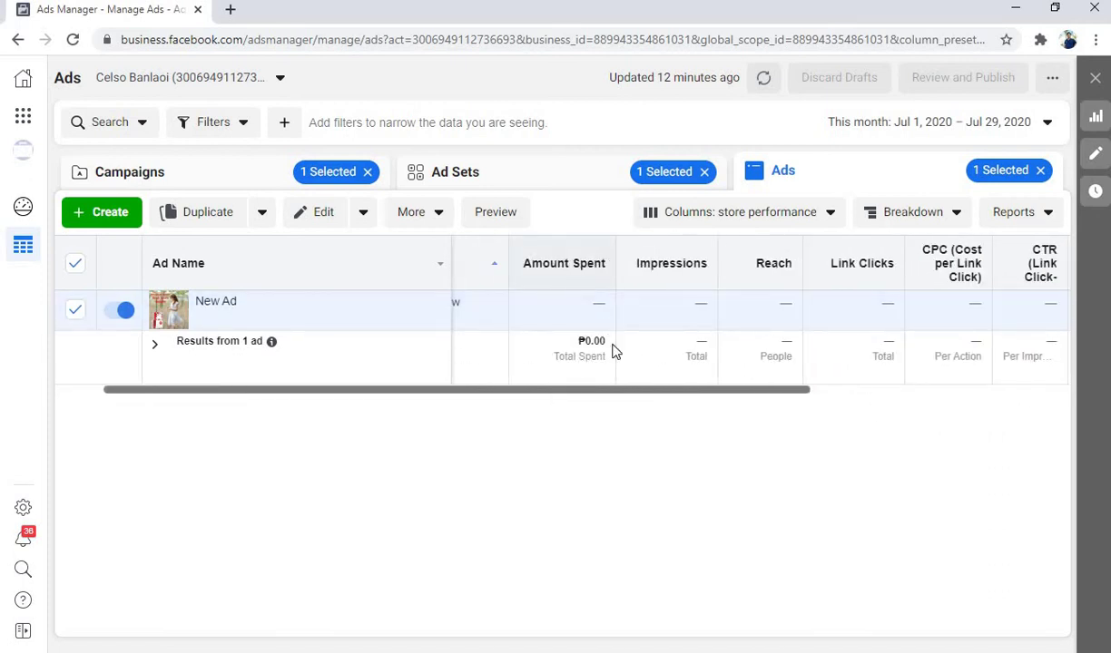
pyautogui.moveTo(636, 397); pyautogui.dragTo(879, 404)
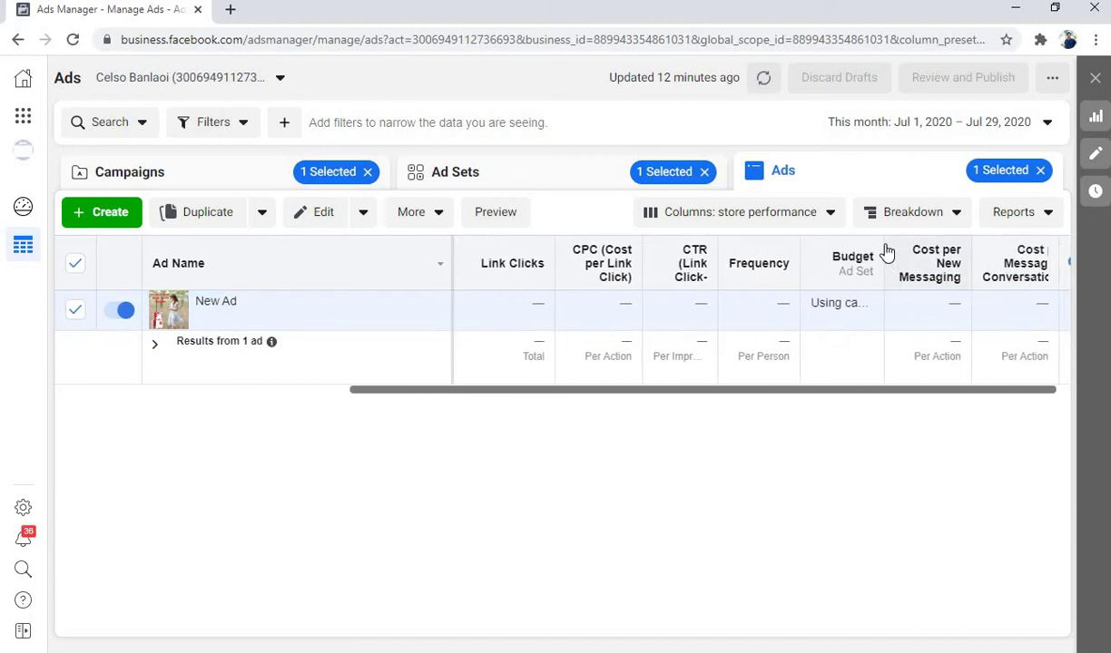
pyautogui.moveTo(884, 256); pyautogui.dragTo(859, 274)
pyautogui.moveTo(853, 345); pyautogui.dragTo(461, 390)
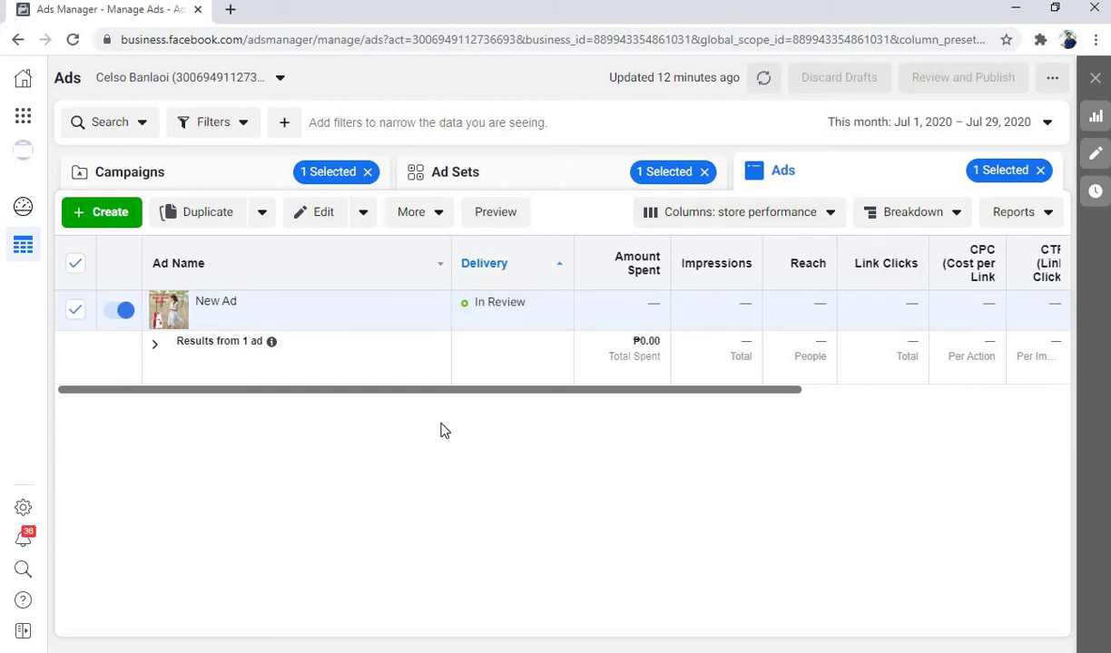
# Narrow the Ad Name column in the ads table so that more metric columns fit
pyautogui.moveTo(525, 394)
pyautogui.mouseDown()
pyautogui.moveTo(873, 399)
pyautogui.moveTo(524, 399)
pyautogui.mouseUp()
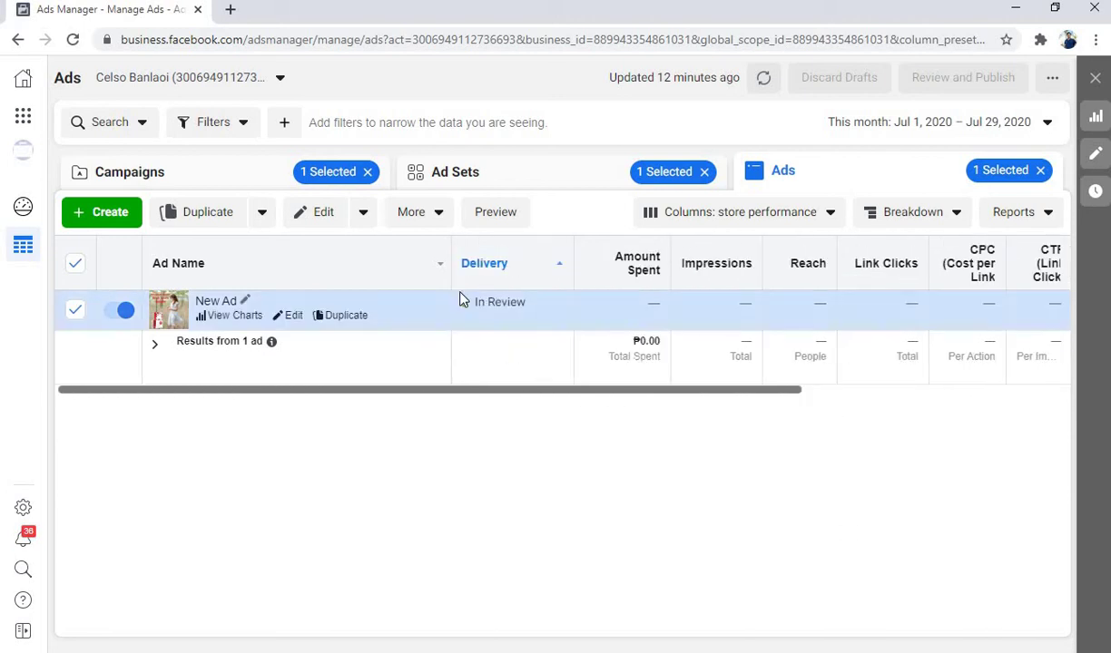
pyautogui.moveTo(447, 285); pyautogui.dragTo(382, 337)
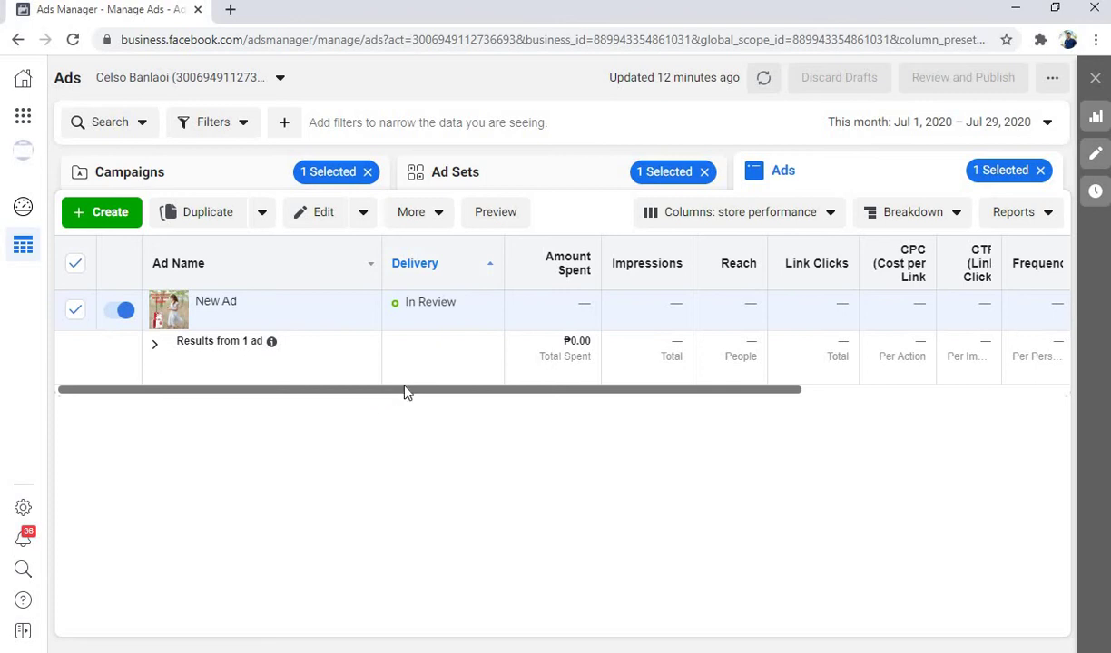
pyautogui.moveTo(414, 392); pyautogui.dragTo(435, 421)
pyautogui.moveTo(833, 390); pyautogui.dragTo(692, 404)
pyautogui.moveTo(586, 396); pyautogui.dragTo(827, 425)
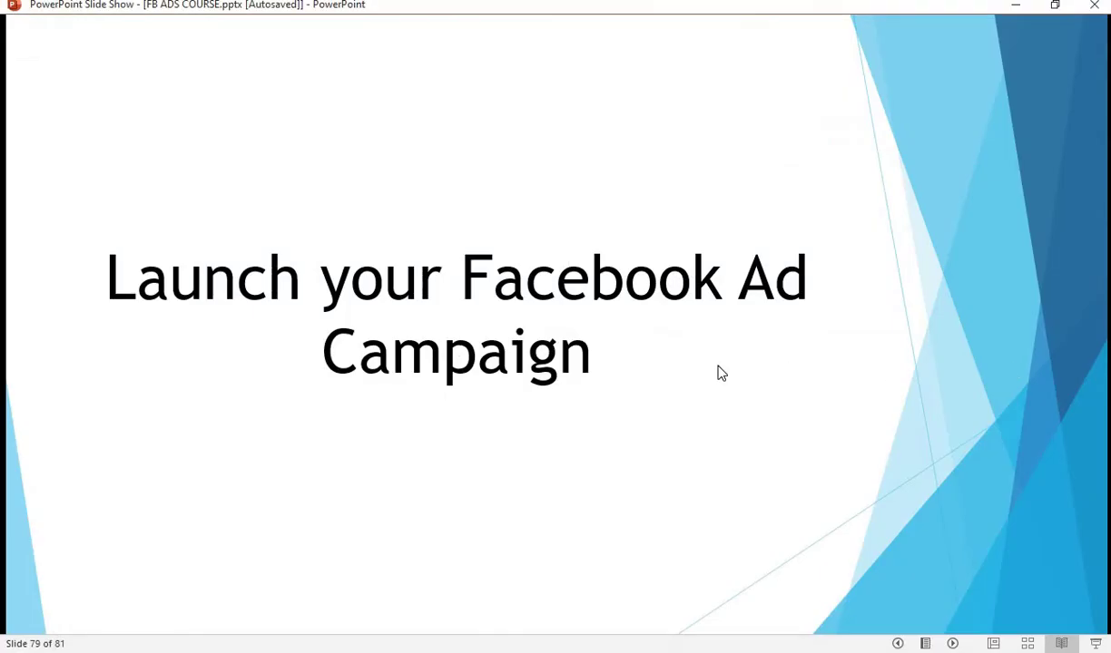
pyautogui.click(771, 382)
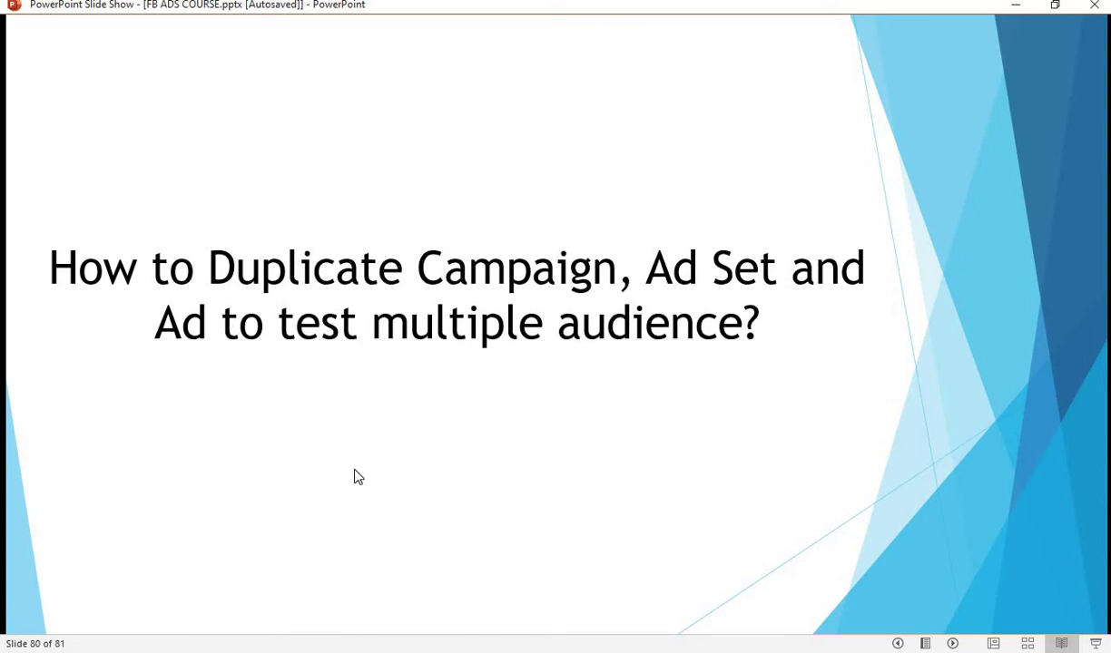
pyautogui.click(478, 306)
pyautogui.press('Left')
pyautogui.hotkey('alt', 'Tab')
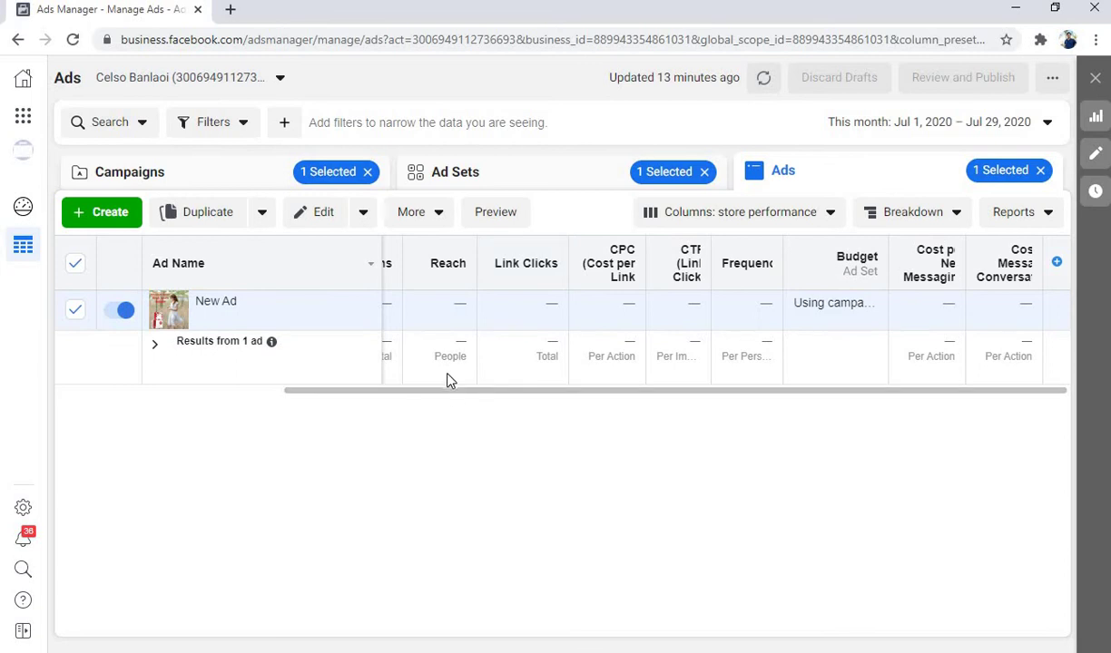
# Look through the campaign, ad set and ad listings of the Grateful88 || Combo B Soap campaign
pyautogui.moveTo(419, 391); pyautogui.dragTo(215, 388)
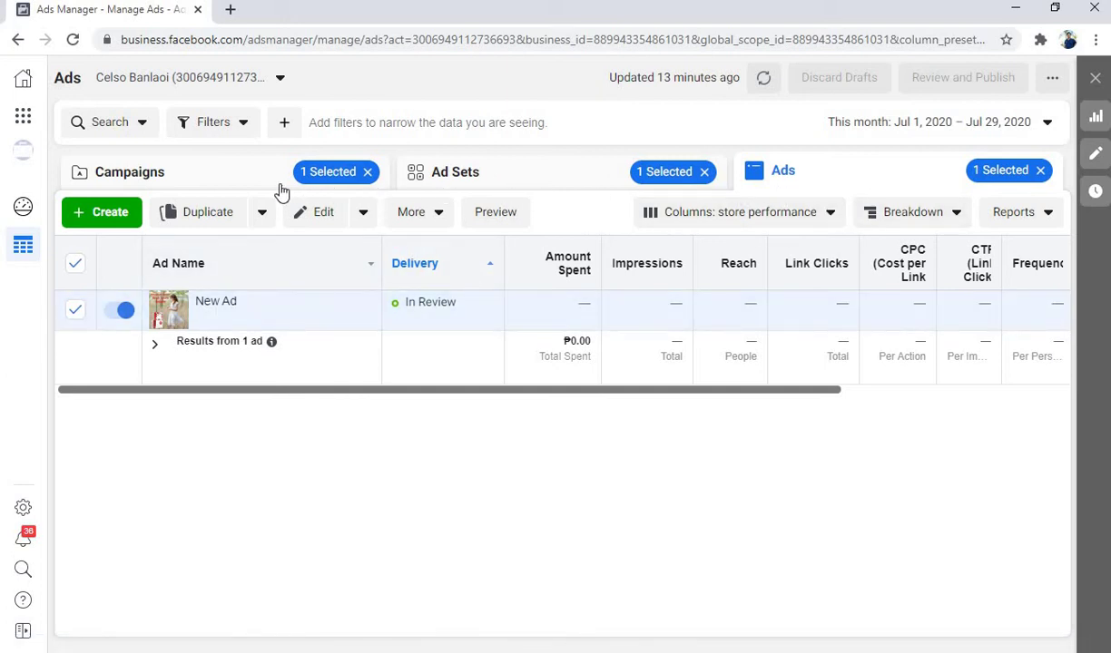
pyautogui.click(209, 177)
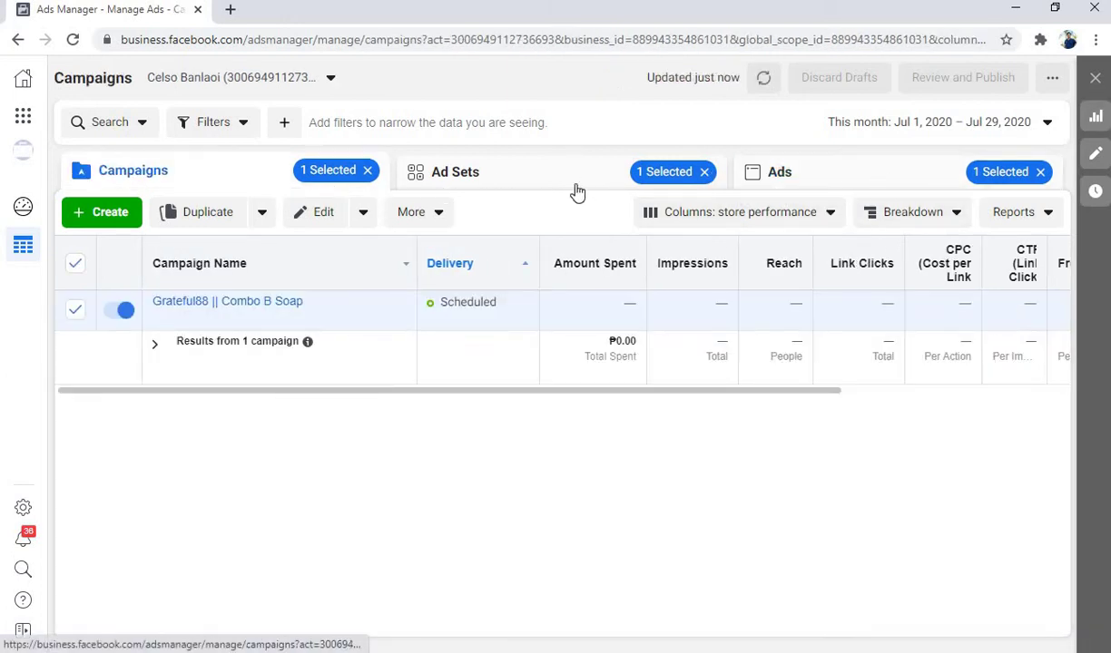
pyautogui.click(515, 181)
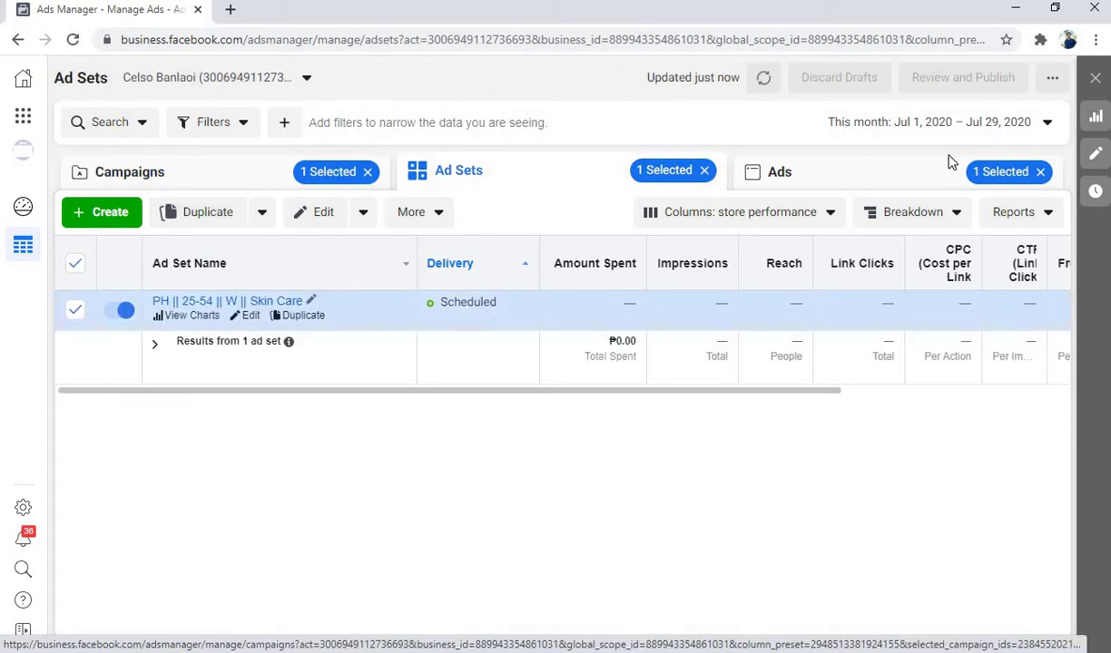
pyautogui.click(892, 177)
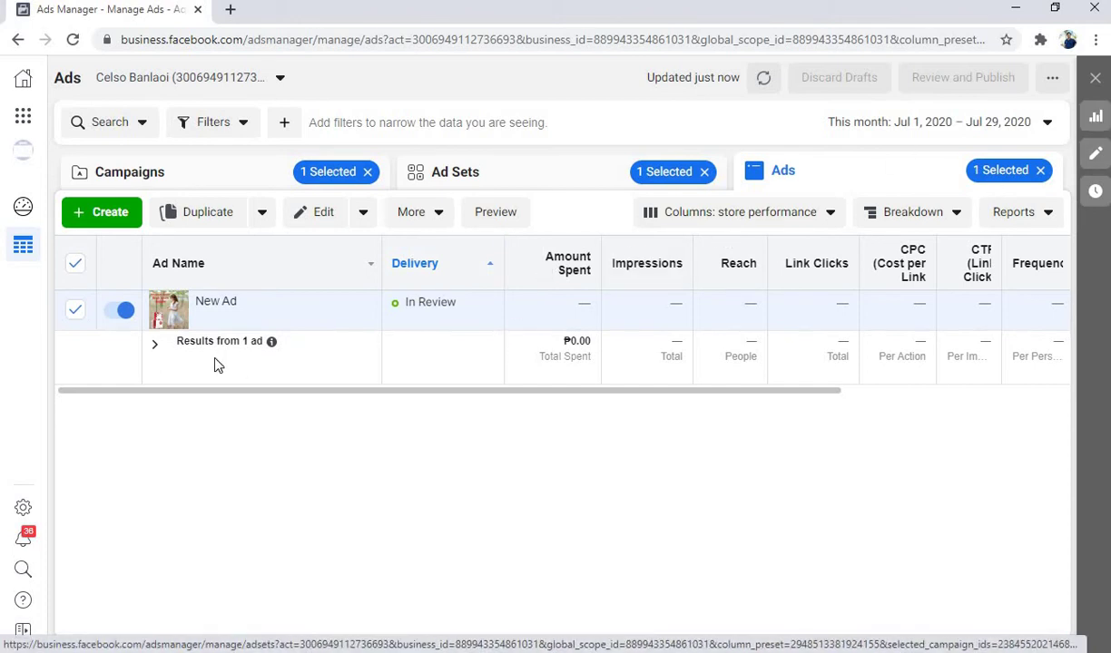
# Duplicate the New Ad within its original campaign with 2 copies, keeping existing reactions, comments and shares
pyautogui.moveTo(227, 329)
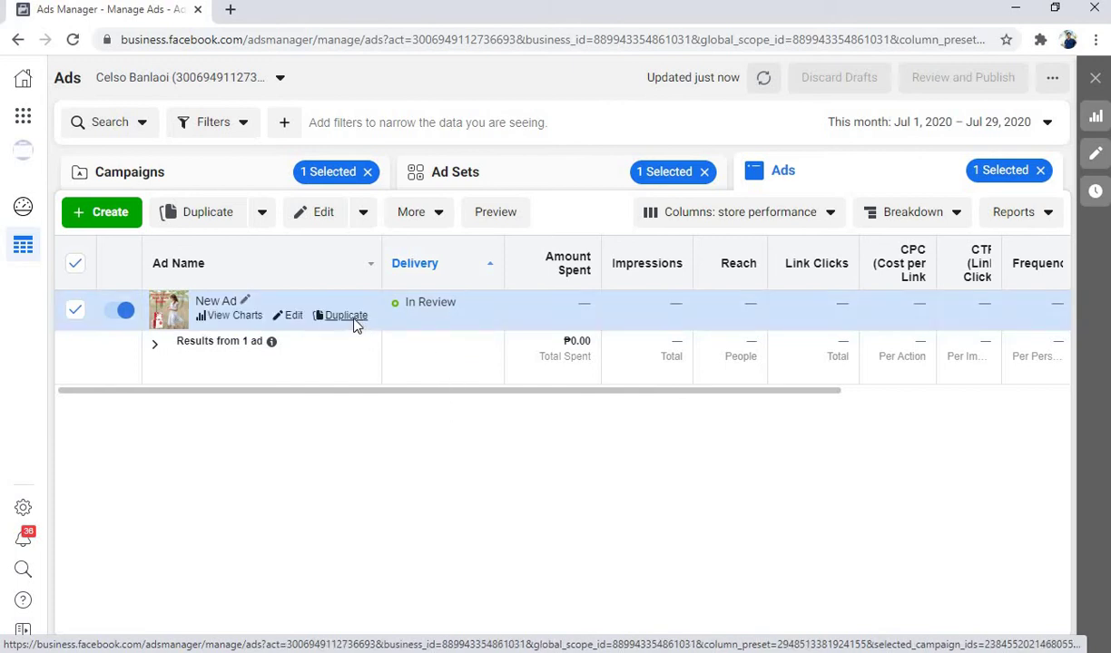
pyautogui.click(350, 317)
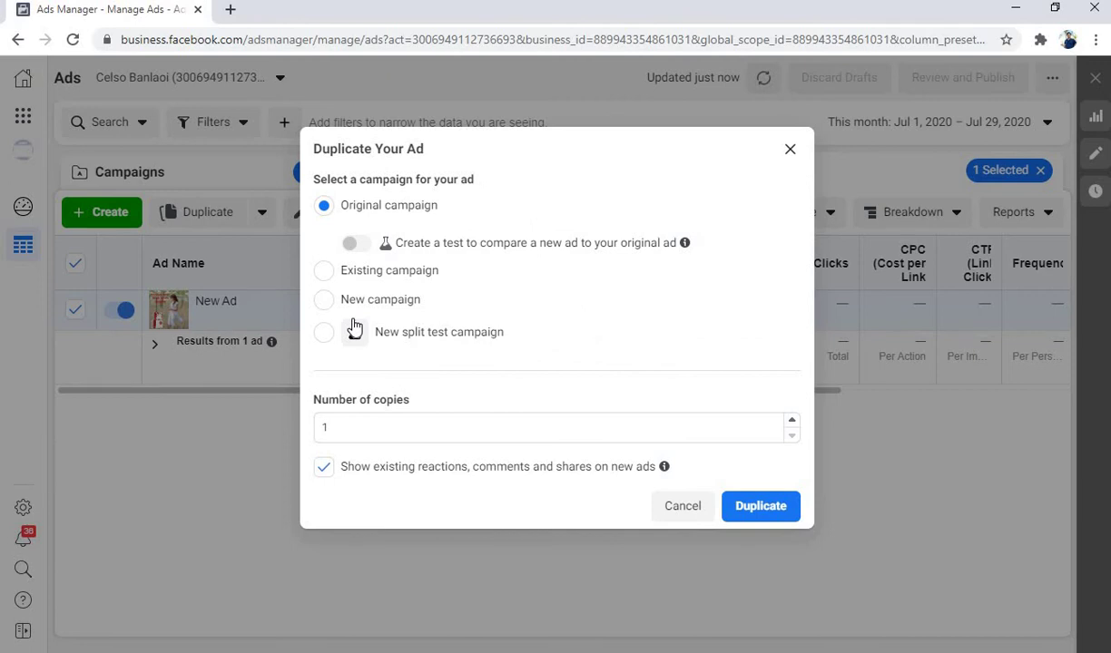
pyautogui.click(792, 422)
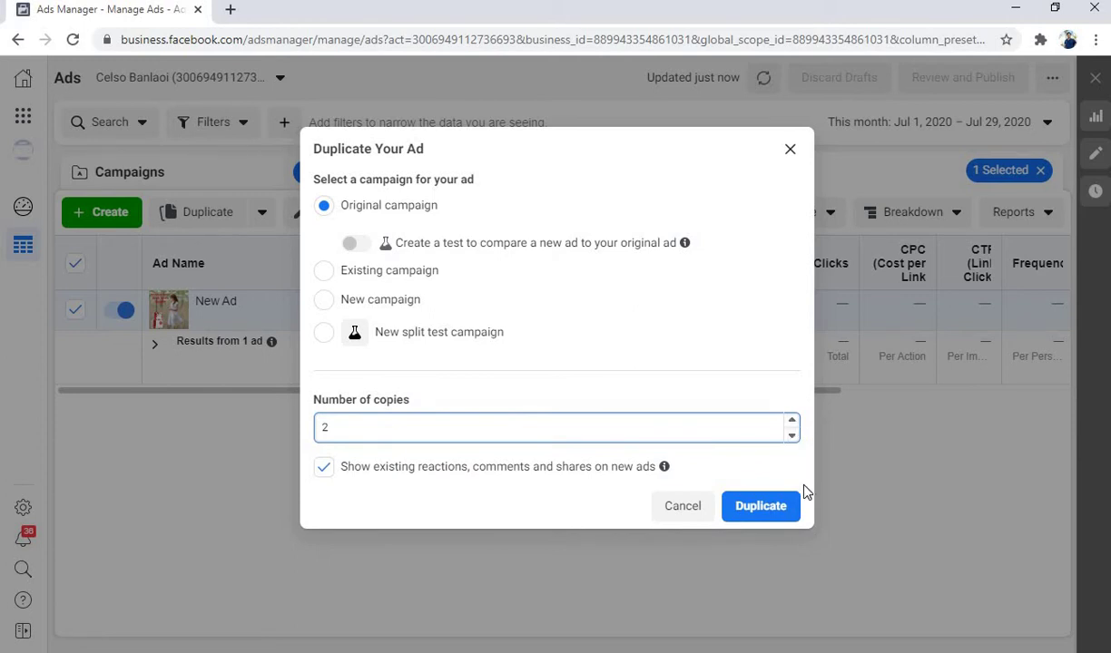
pyautogui.click(752, 510)
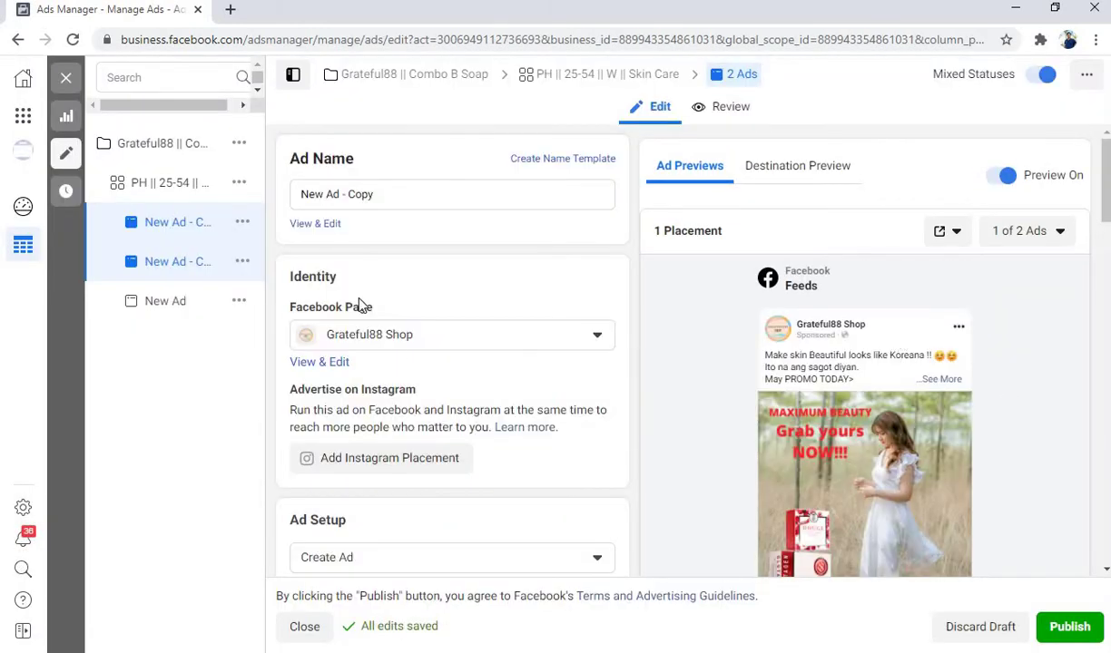
# Compare the original New Ad with its second copy, and view the second copy's ad setup
pyautogui.click(204, 266)
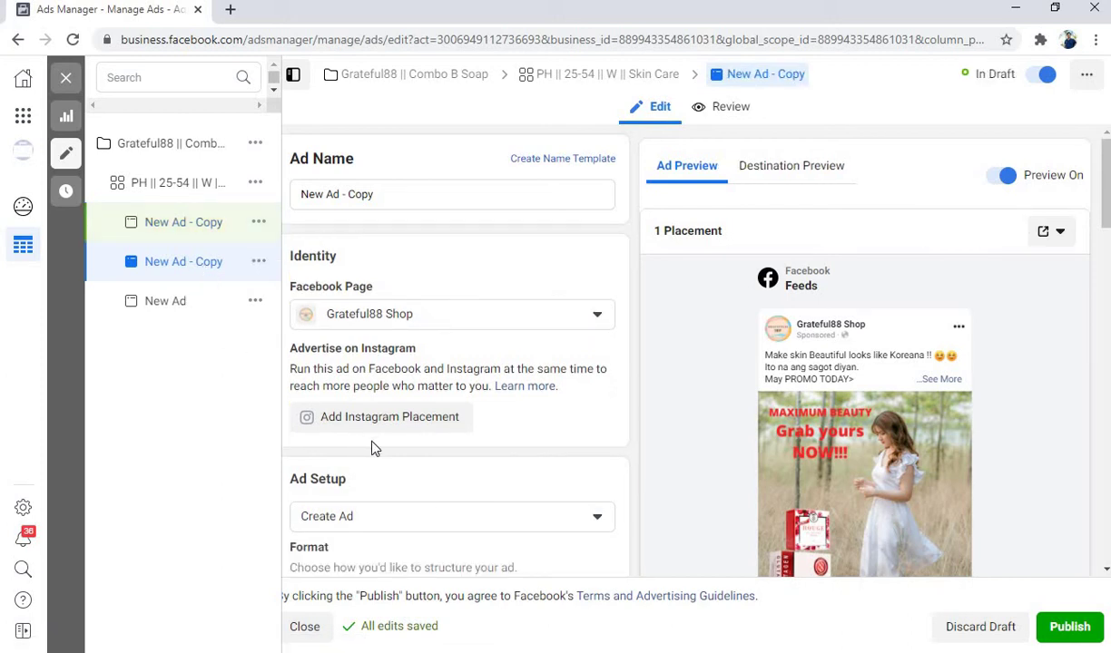
pyautogui.click(187, 313)
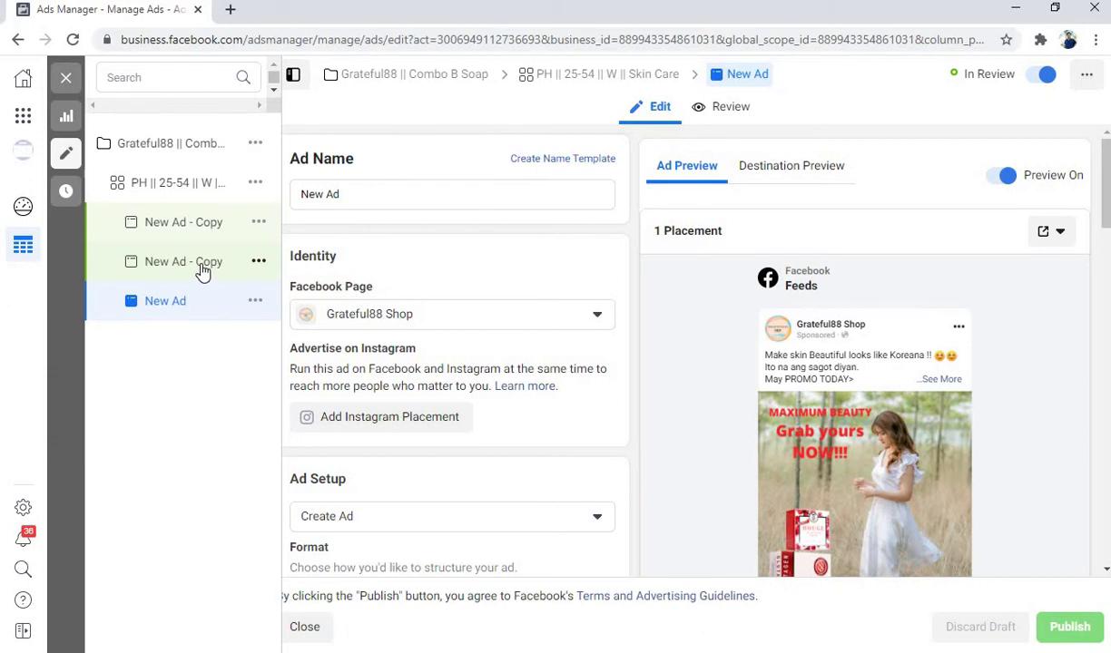
pyautogui.click(243, 265)
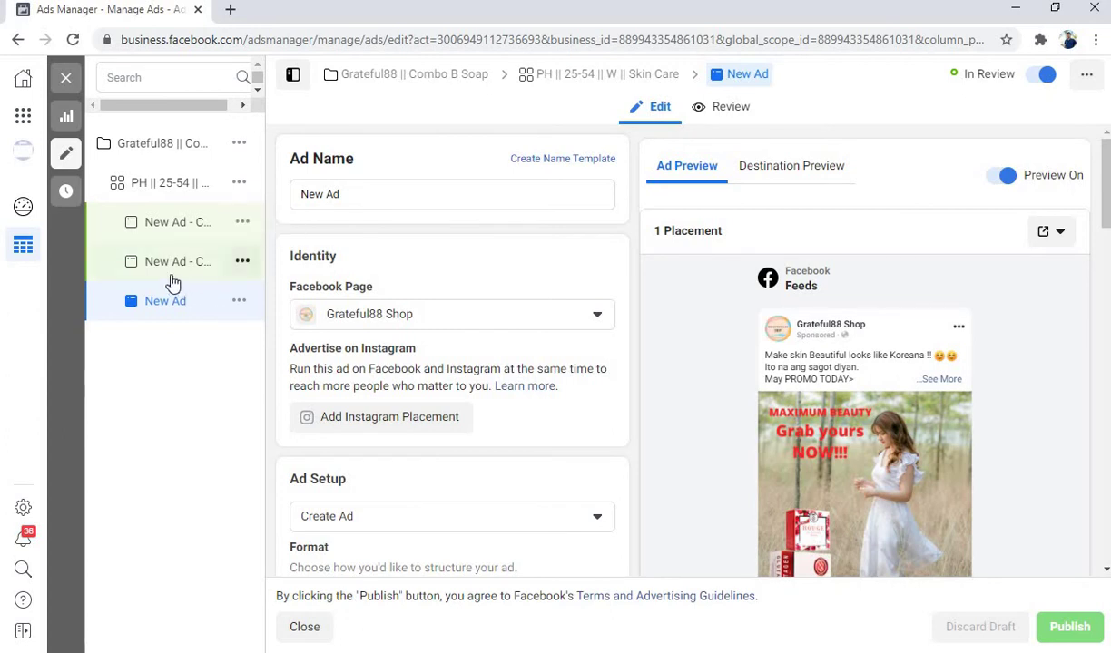
pyautogui.moveTo(169, 282)
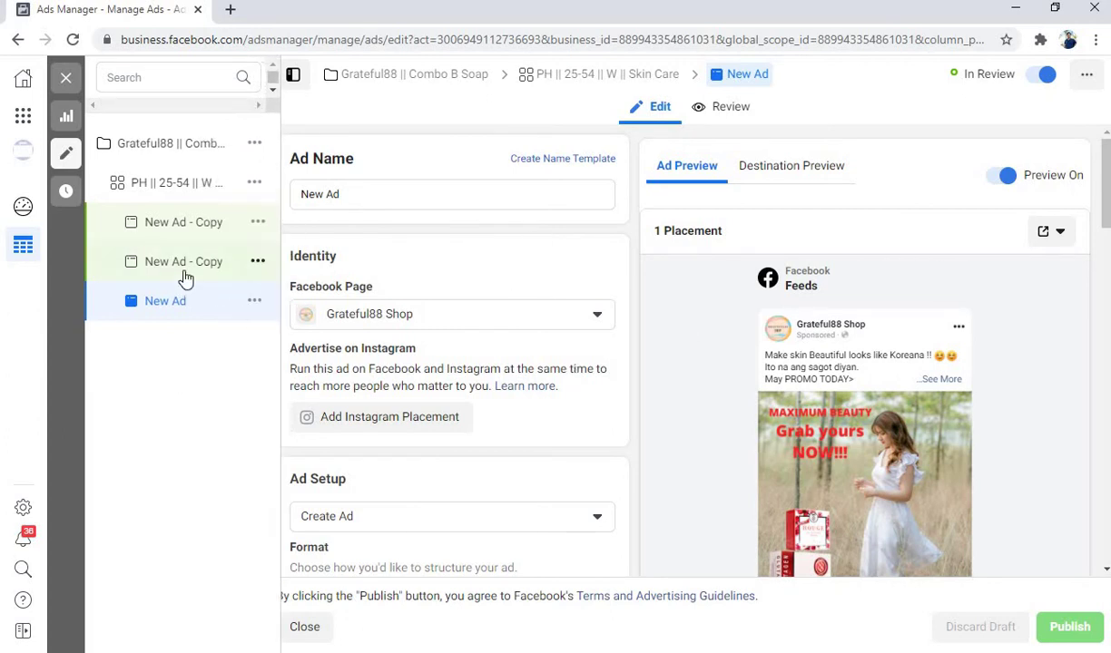
pyautogui.click(212, 268)
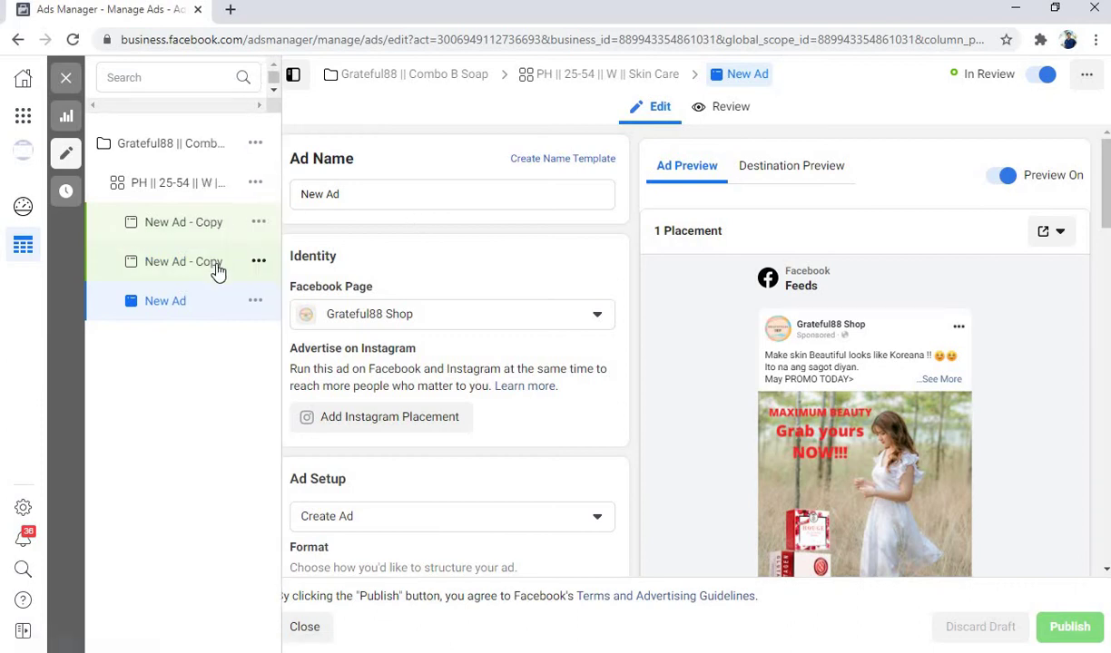
pyautogui.click(175, 311)
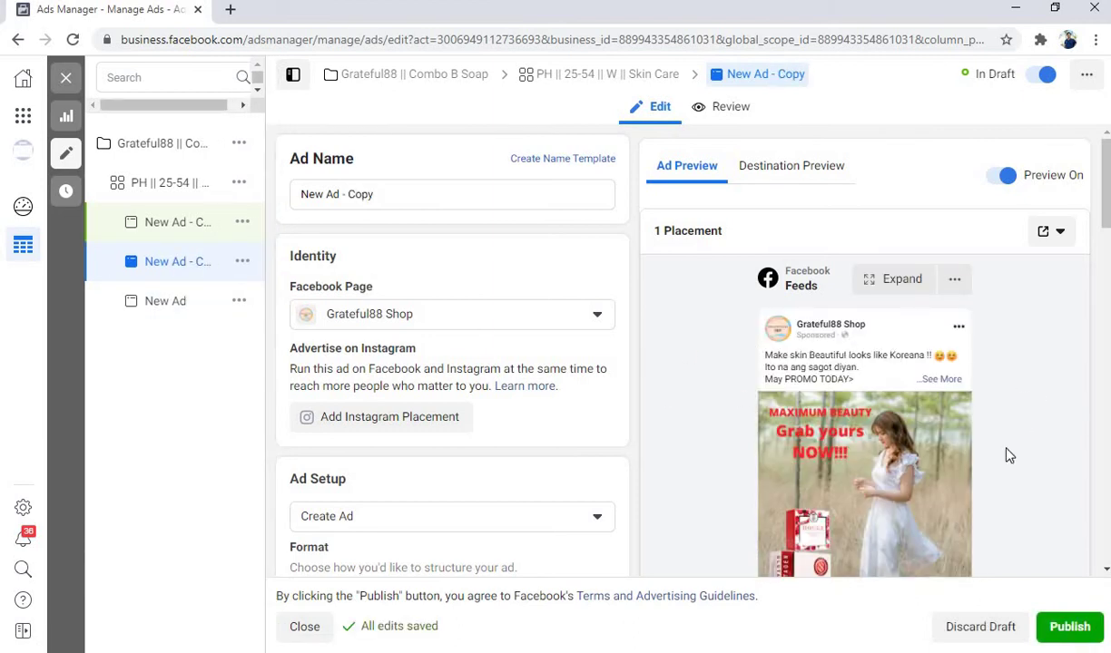
pyautogui.scroll(-3, 1003, 445)
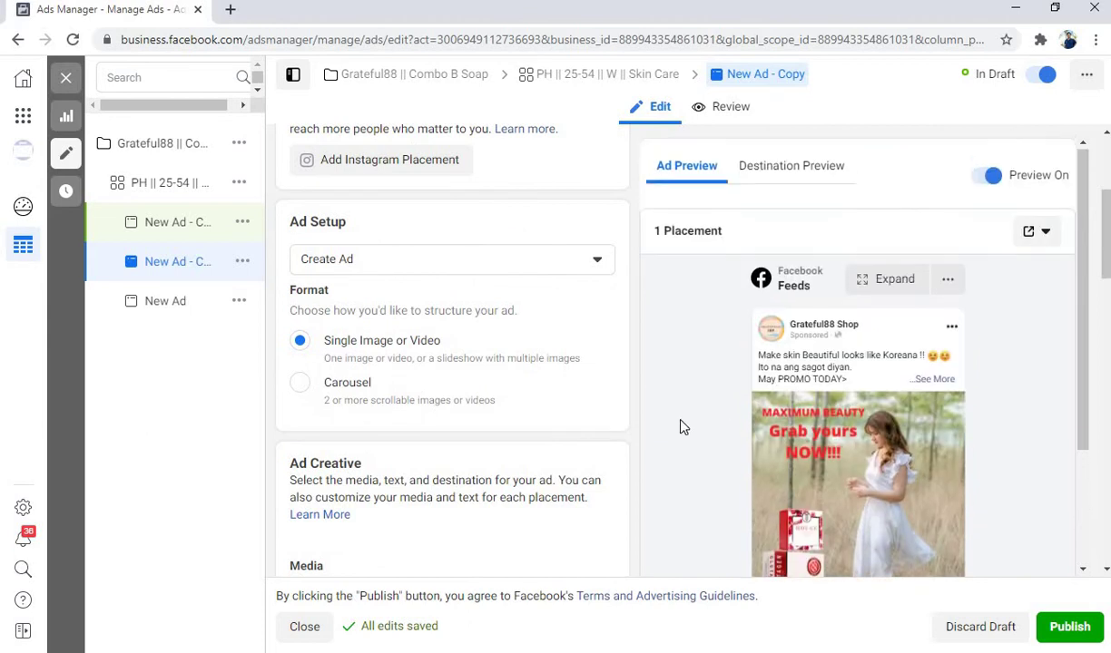
# Replace the open New Ad copy's image with MAXIMUM BEAUTY (19).png from the account images and check its preview
pyautogui.scroll(-2, 590, 411)
pyautogui.scroll(-2, 427, 319)
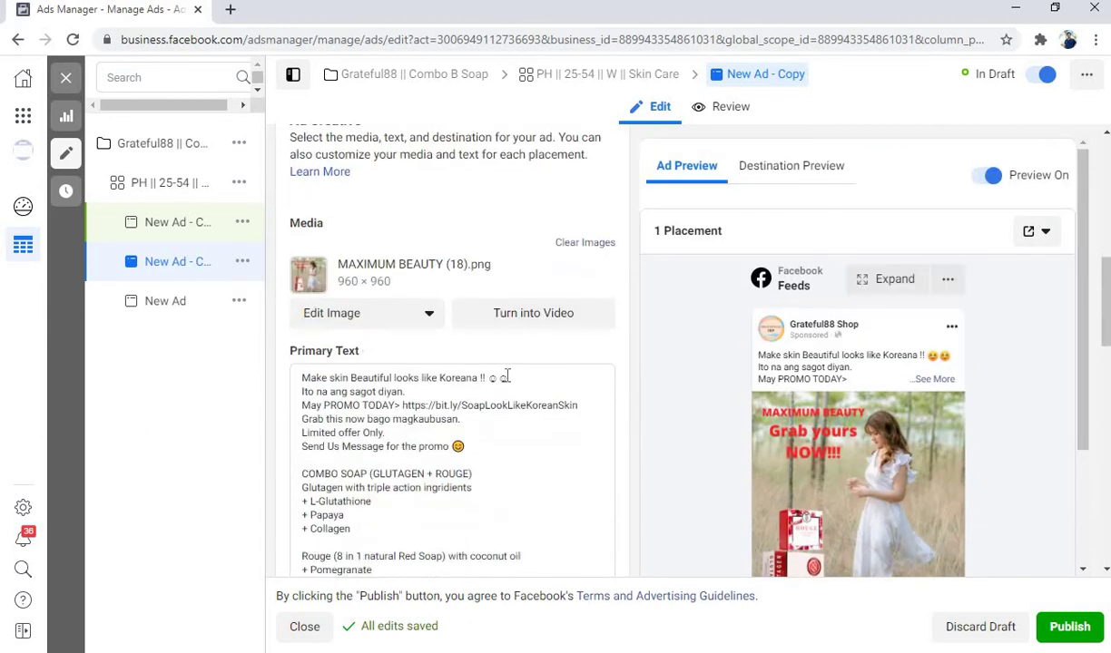
pyautogui.click(427, 317)
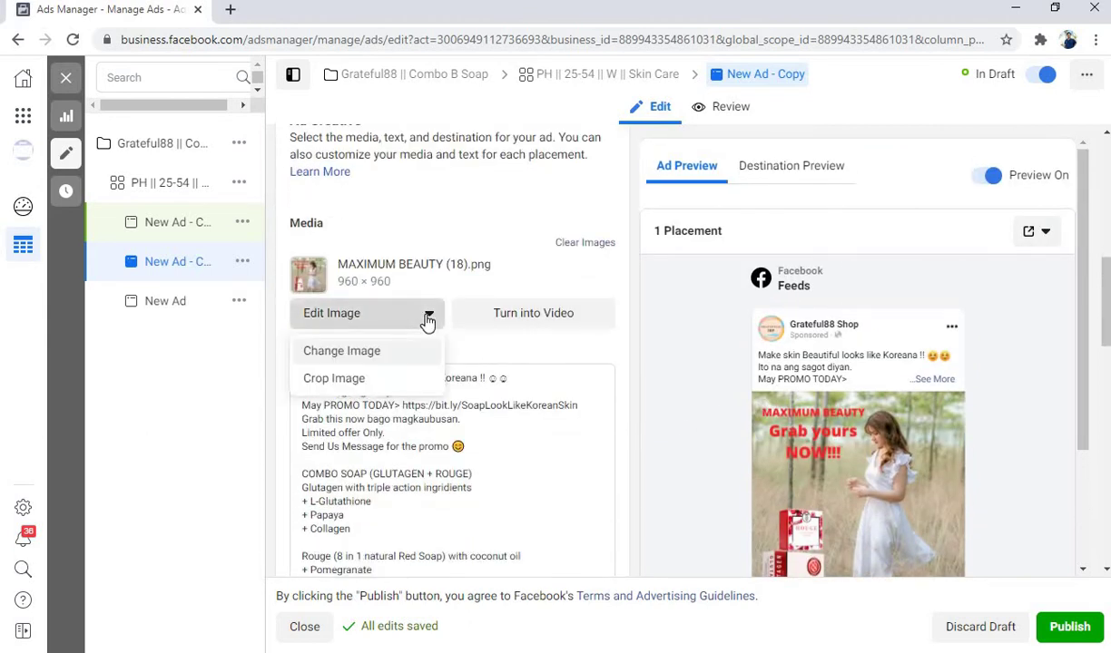
pyautogui.click(362, 352)
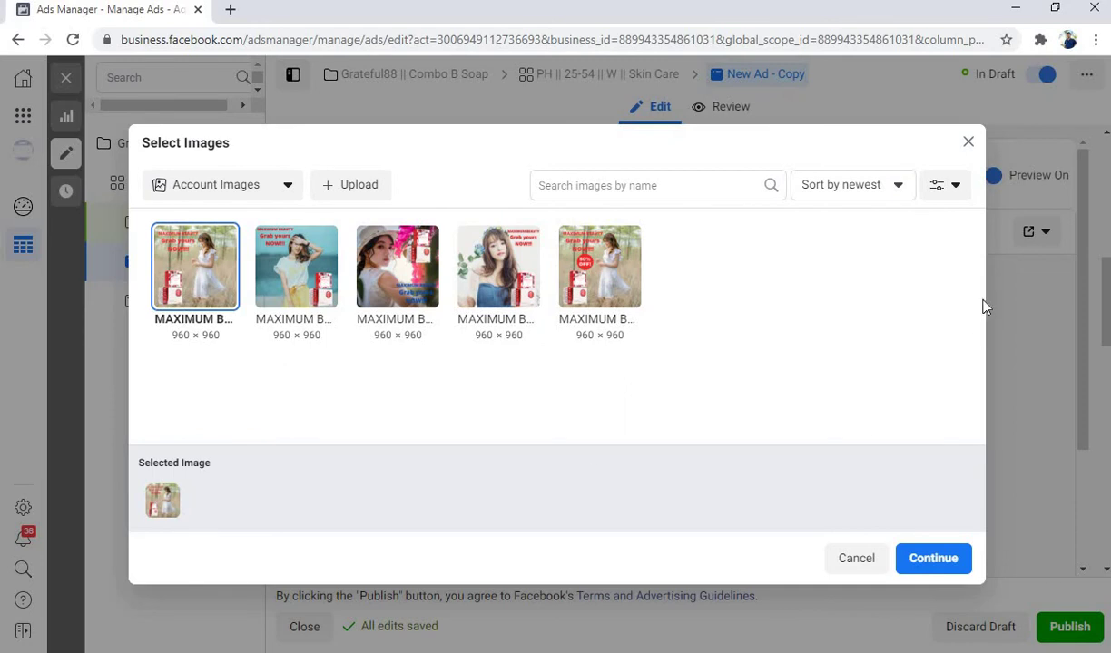
pyautogui.click(404, 295)
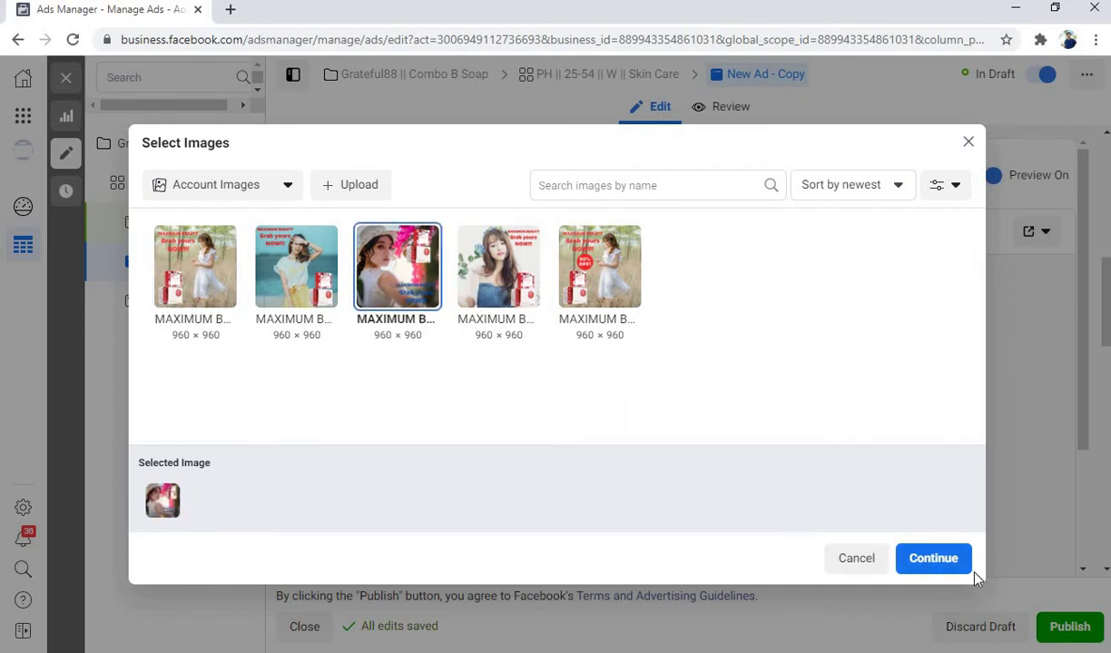
pyautogui.click(934, 559)
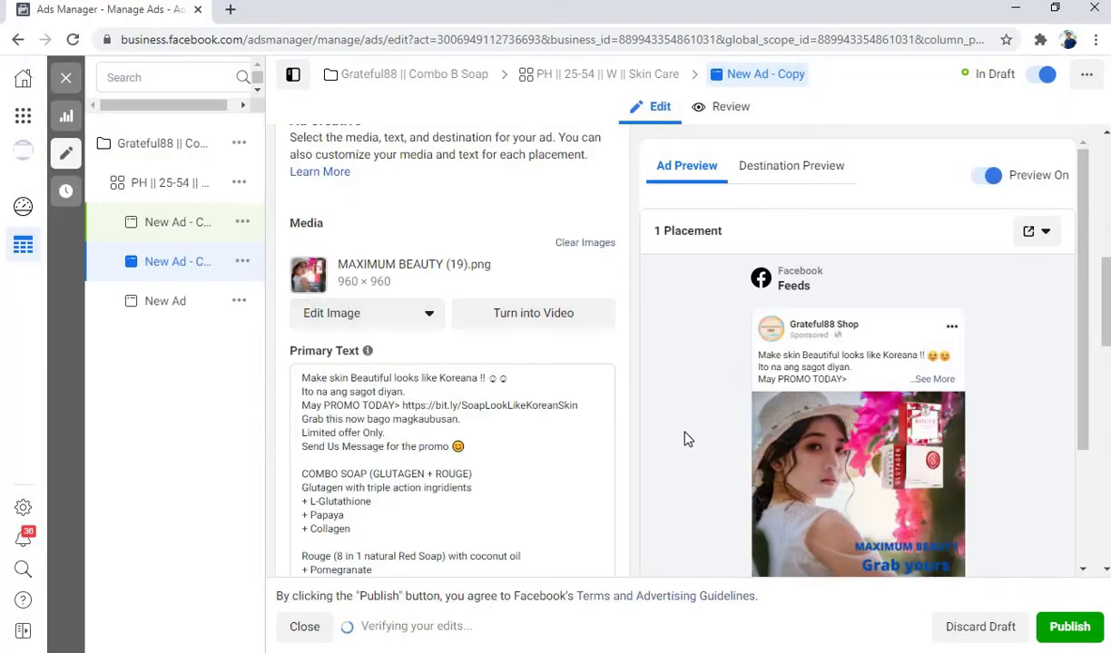
pyautogui.scroll(-2, 831, 390)
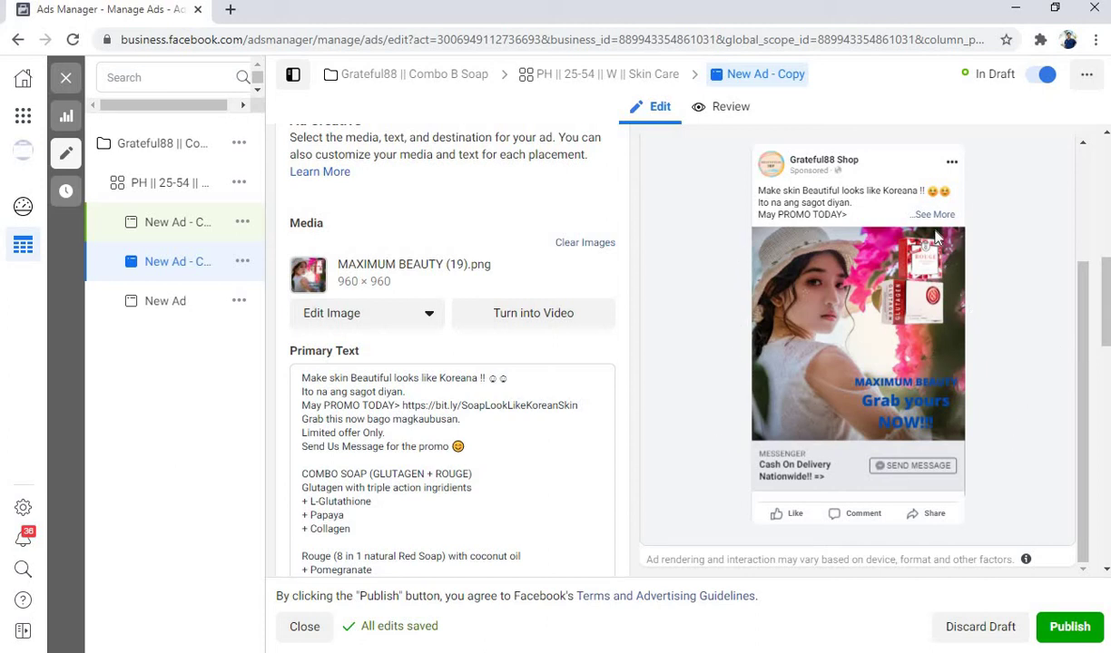
pyautogui.scroll(-2, 809, 392)
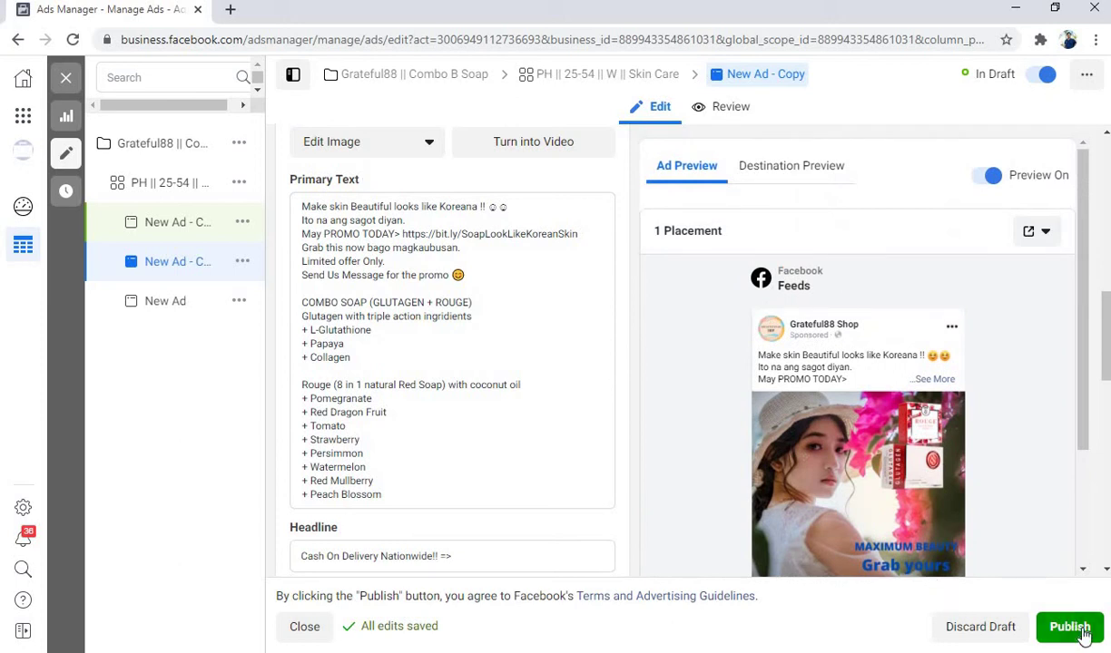
# Rename the ad copy with the new image as "Ad image 2" and publish it
pyautogui.scroll(5, 428, 232)
pyautogui.scroll(4, 408, 237)
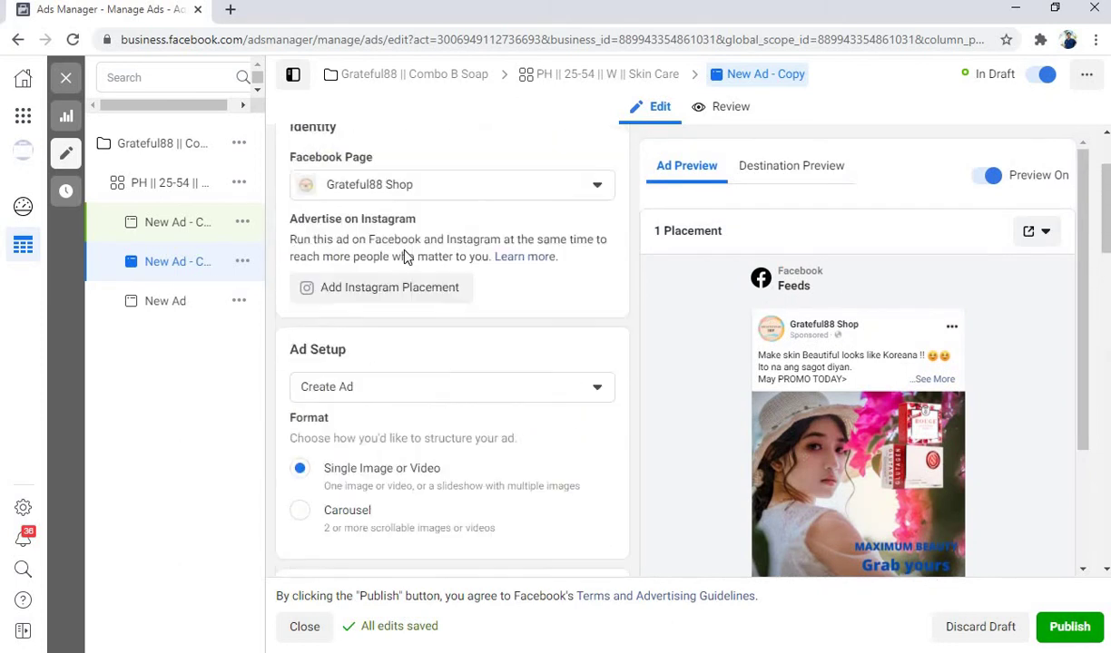
pyautogui.tripleClick(311, 193)
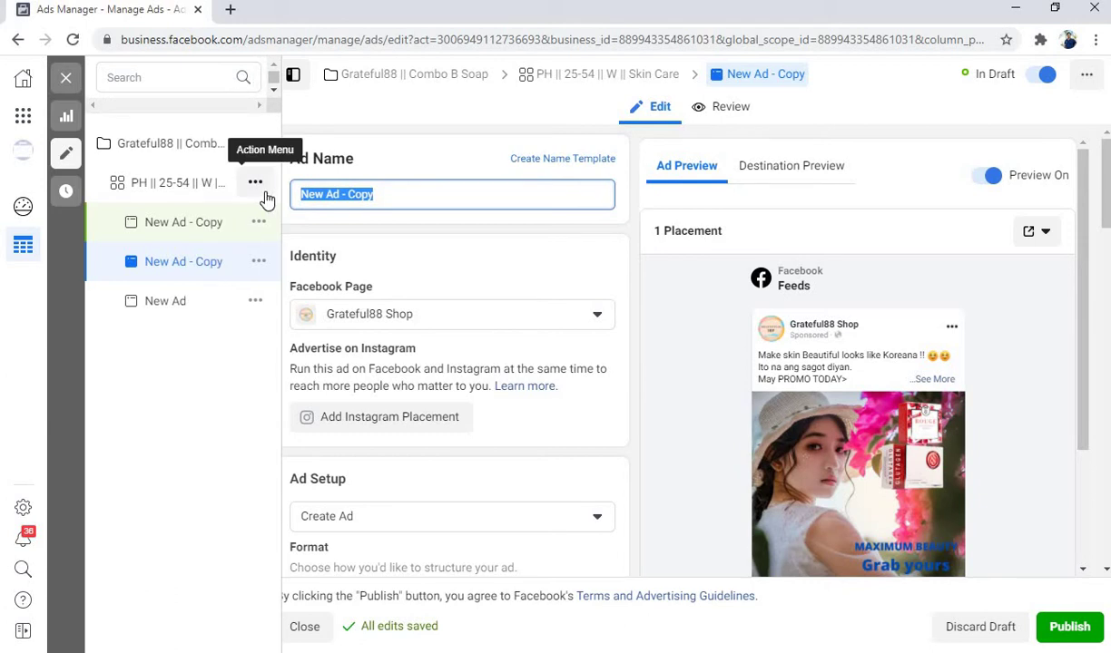
pyautogui.write('Ad ')
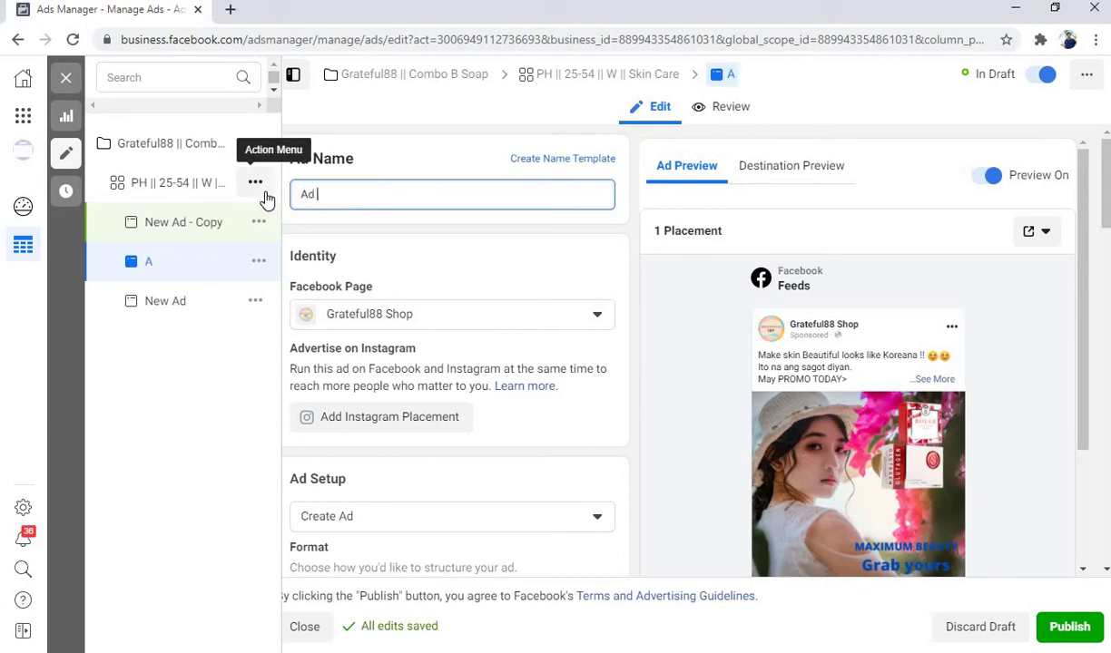
pyautogui.write('image 2')
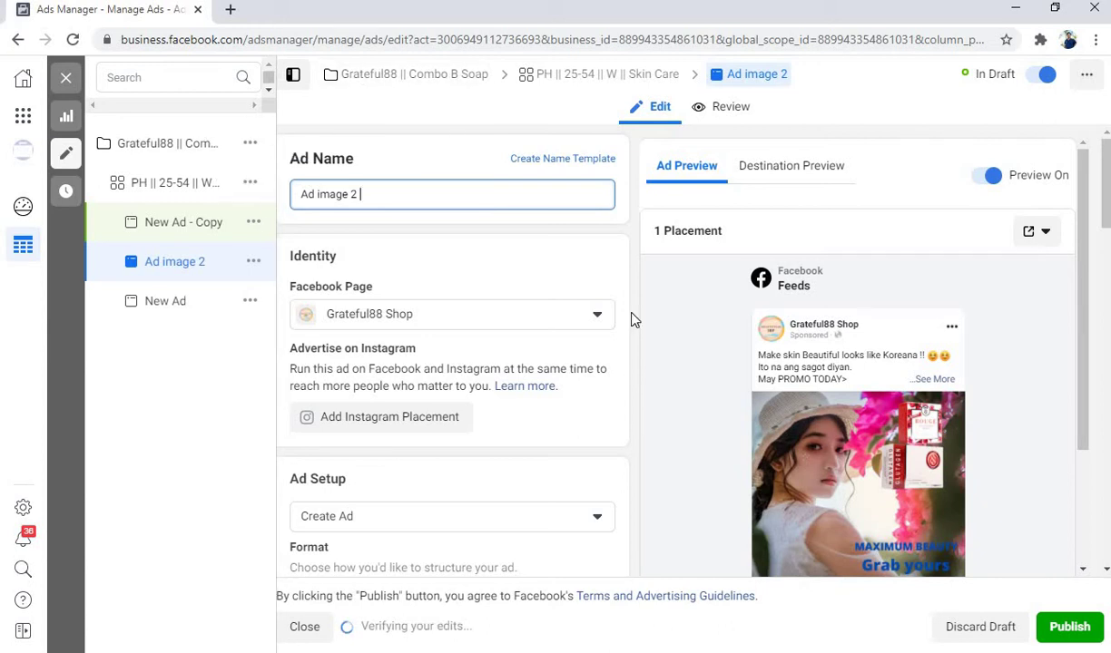
pyautogui.click(1071, 628)
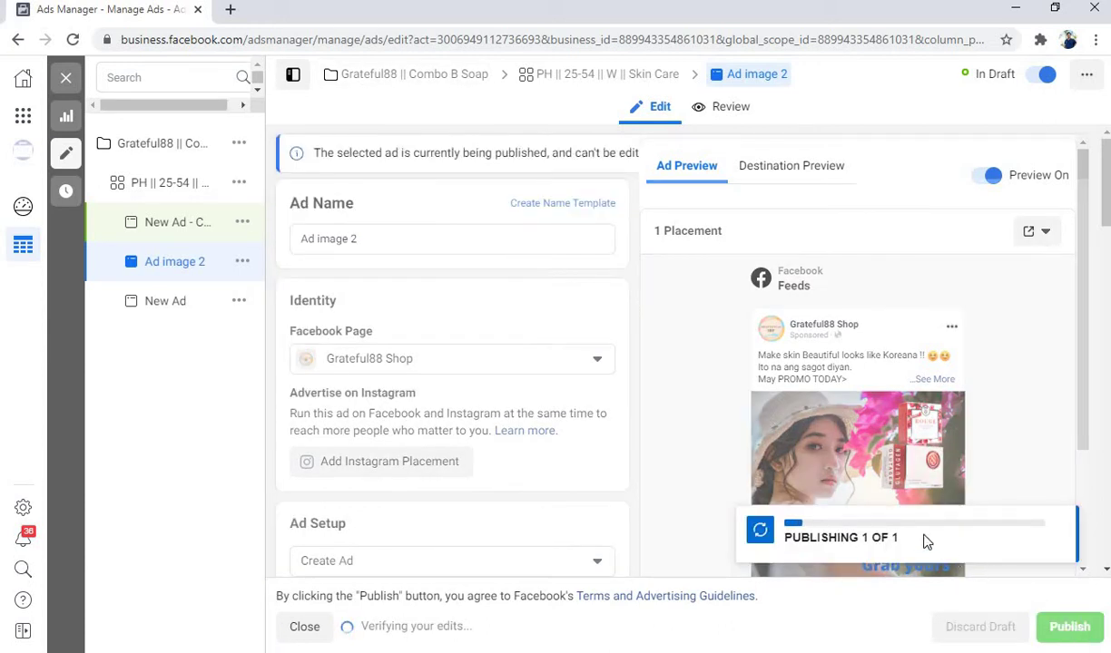
# Rename the original New Ad as "Ad image" and publish the change
pyautogui.click(181, 301)
pyautogui.click(407, 191)
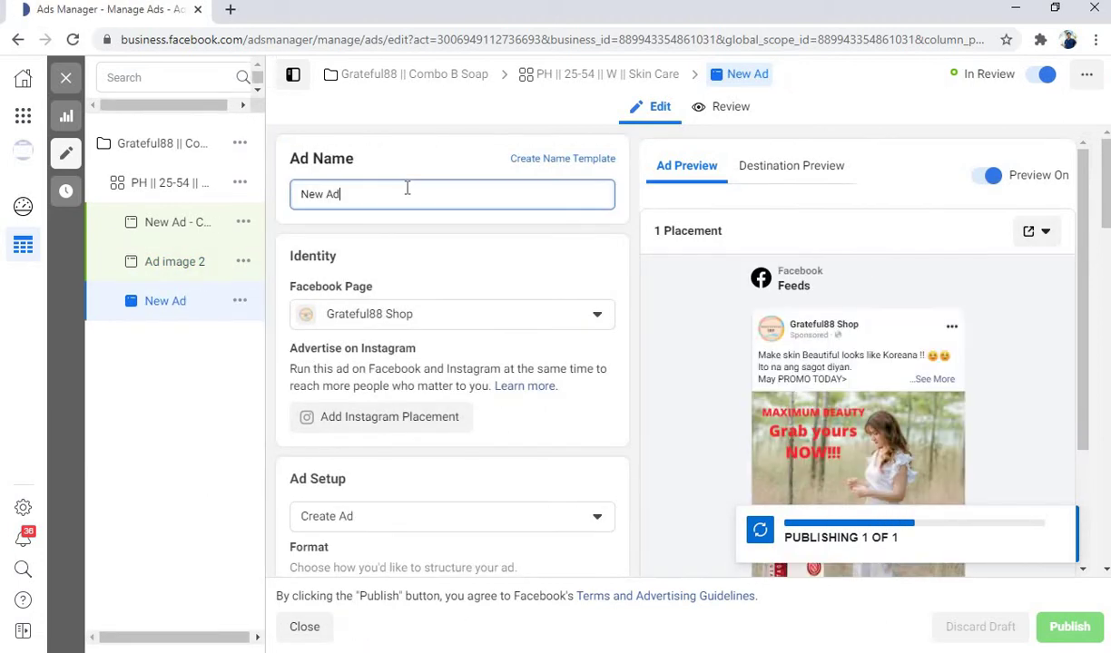
pyautogui.press('BackSpace')
pyautogui.press('BackSpace')
pyautogui.press('BackSpace')
pyautogui.press('BackSpace')
pyautogui.press('BackSpace')
pyautogui.write('A')
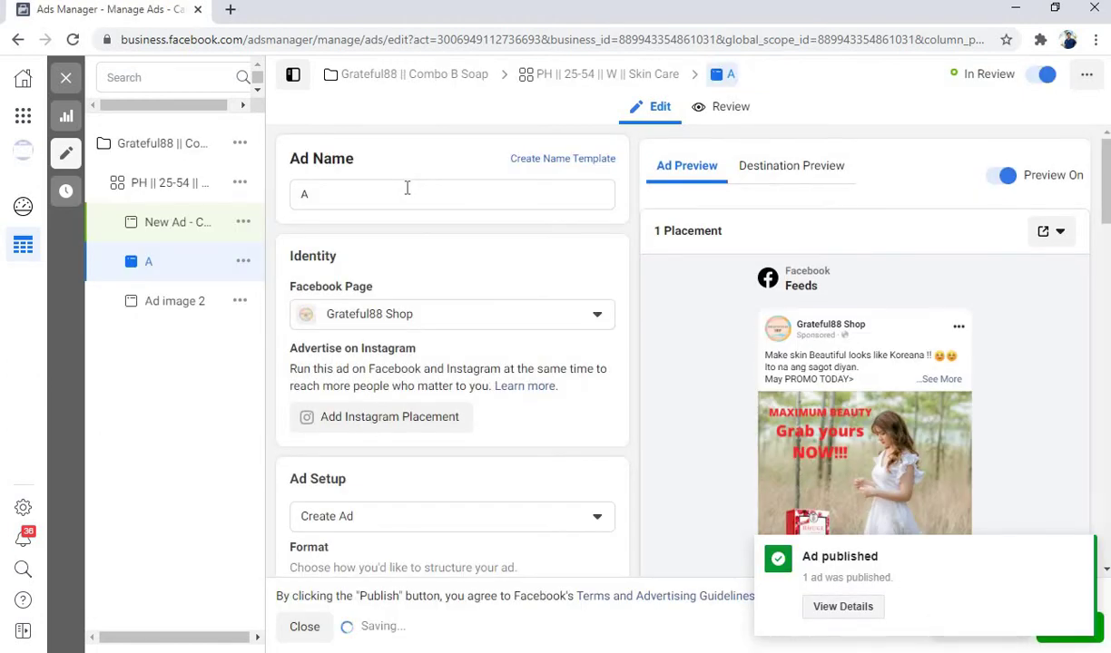
pyautogui.click(407, 188)
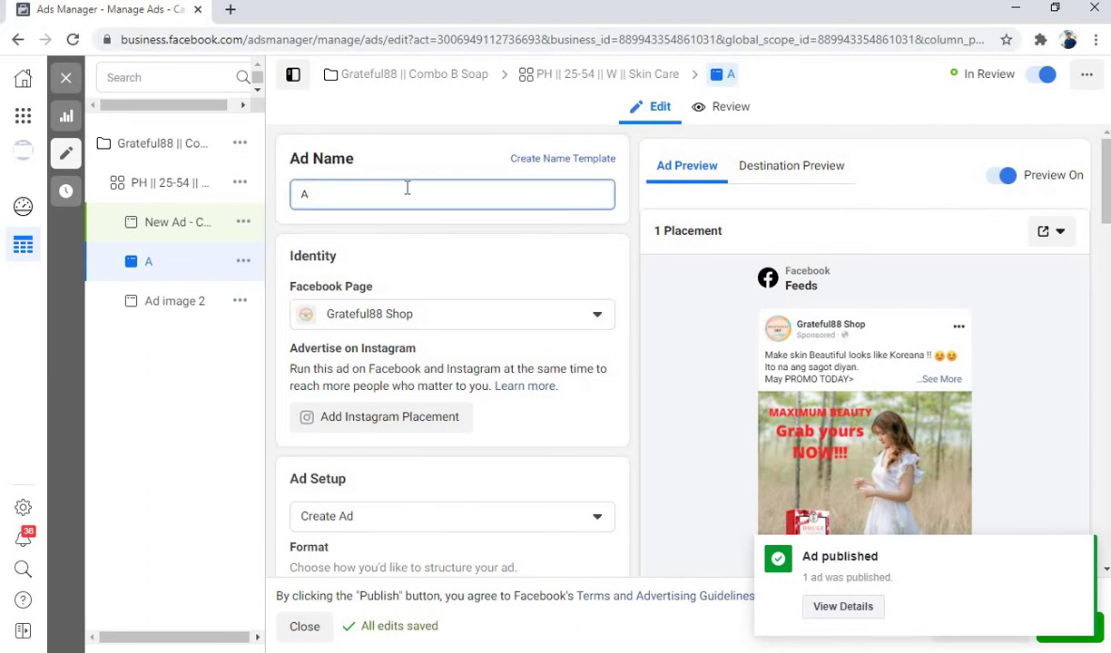
pyautogui.write('d')
pyautogui.write('im')
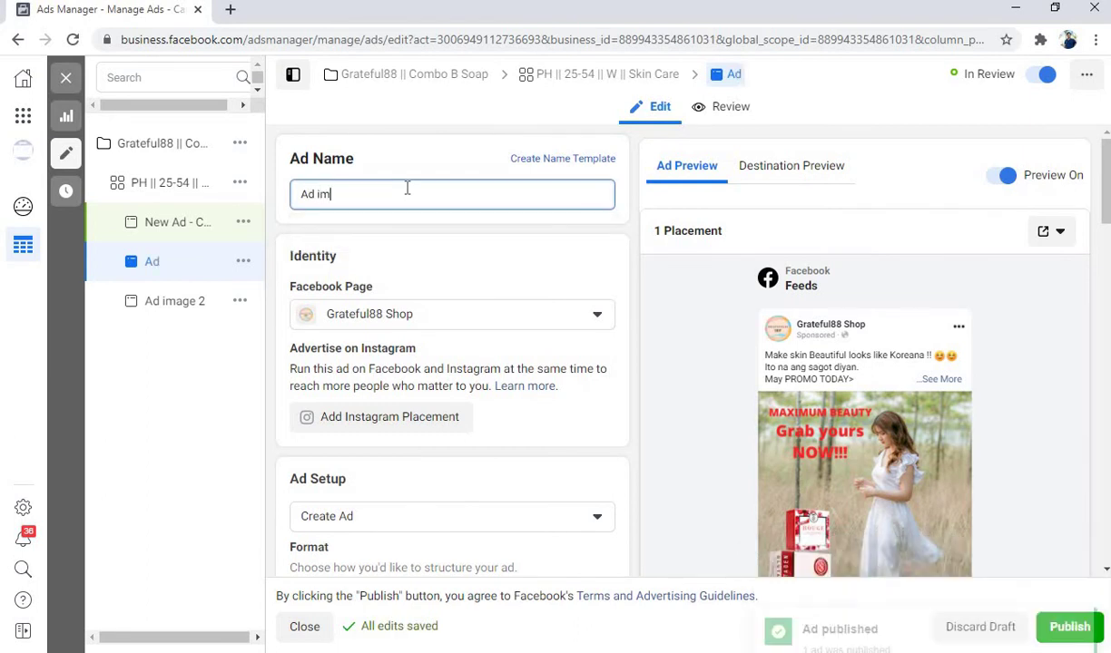
pyautogui.write('age')
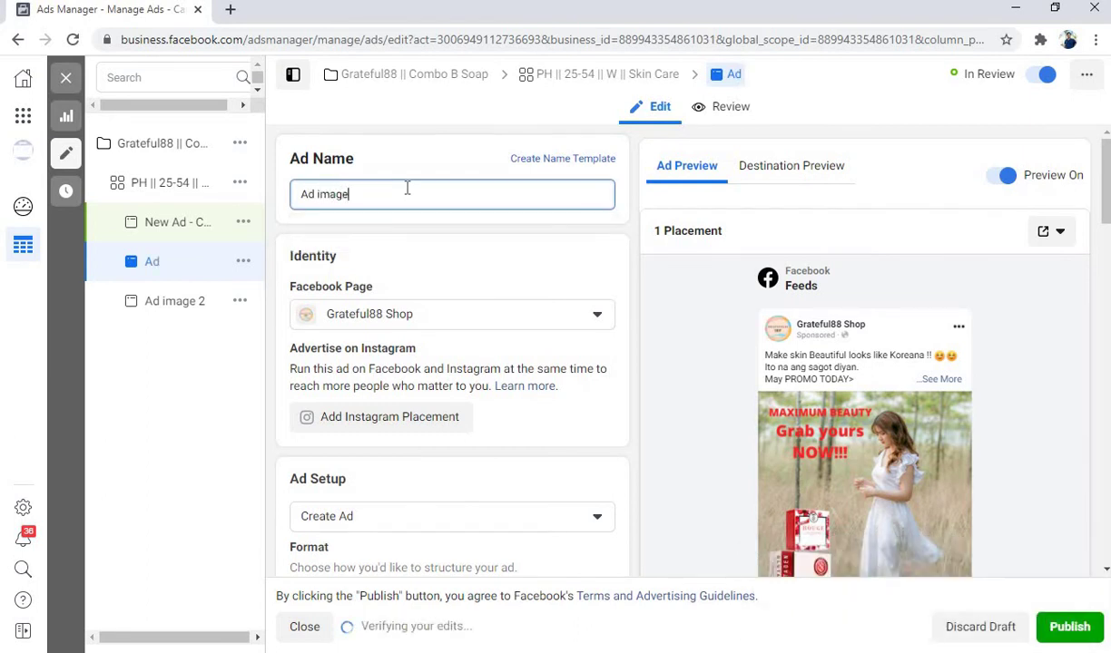
pyautogui.click(1069, 627)
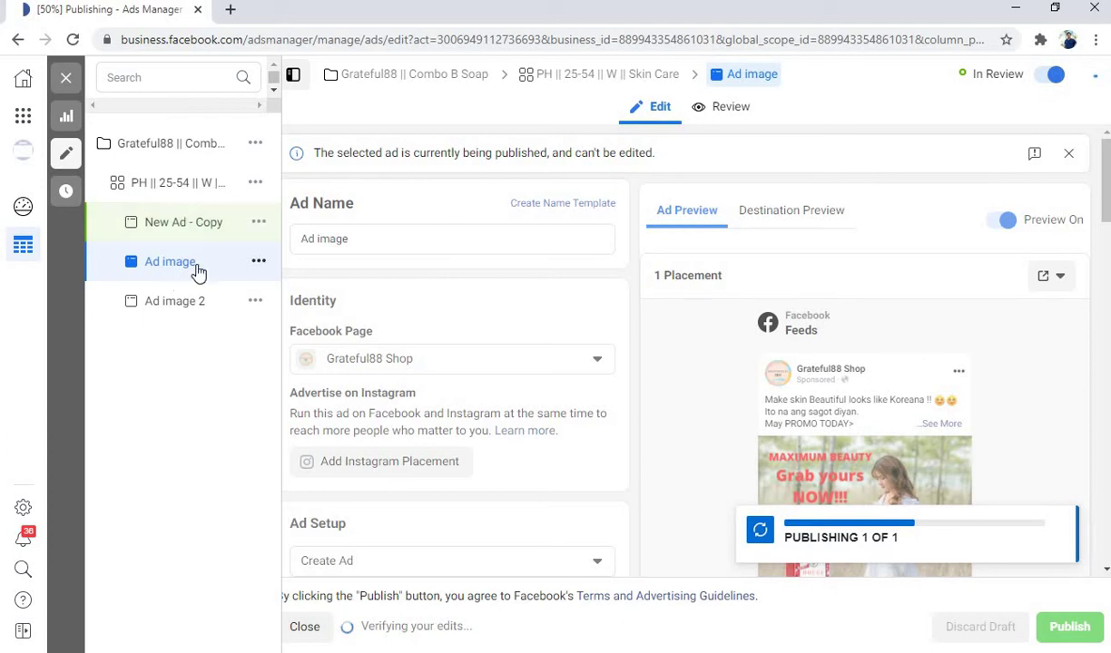
# Replace the remaining New Ad - Copy's image with MAXIMUM BEAUTY (21).png from the account images and publish the ad
pyautogui.click(198, 223)
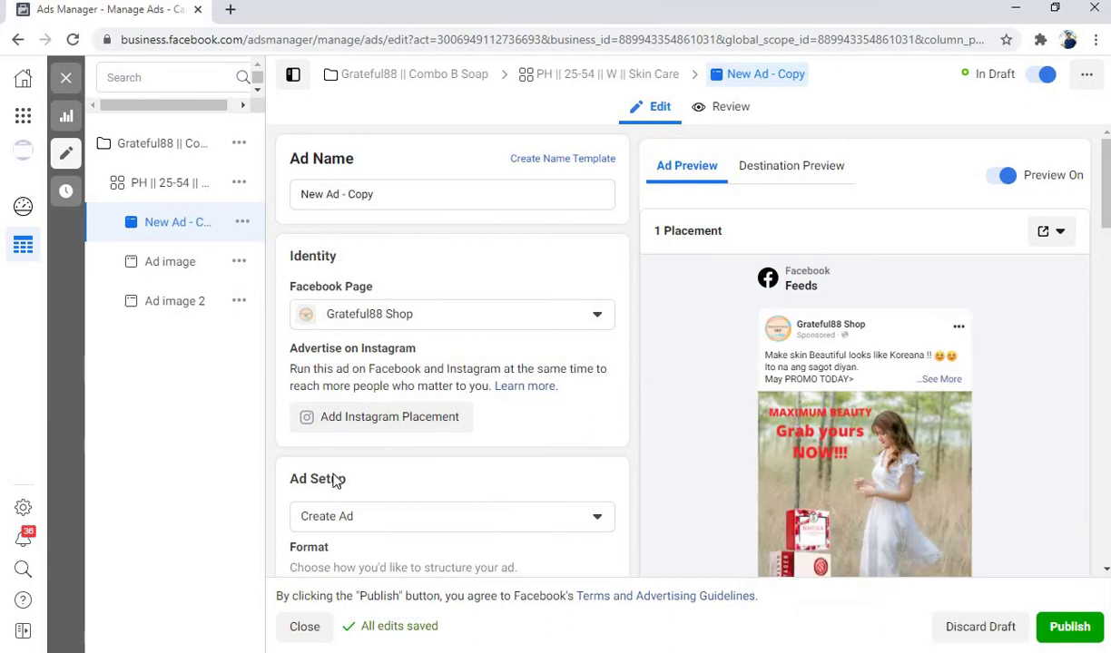
pyautogui.scroll(-3, 338, 478)
pyautogui.scroll(-1, 354, 463)
pyautogui.scroll(-3, 354, 462)
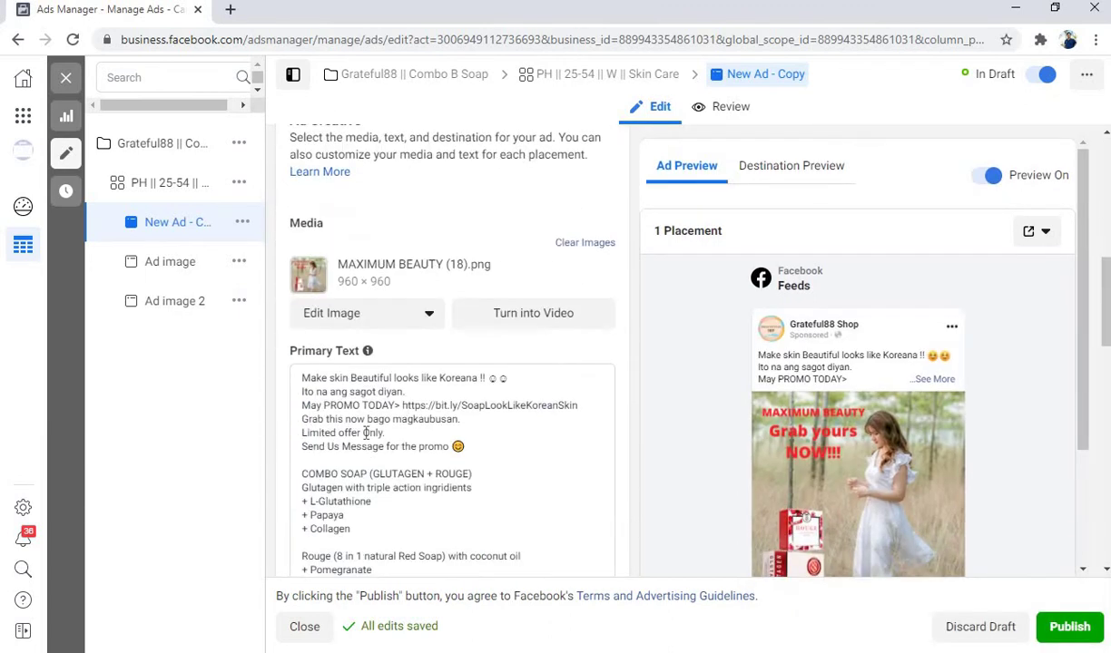
pyautogui.click(342, 325)
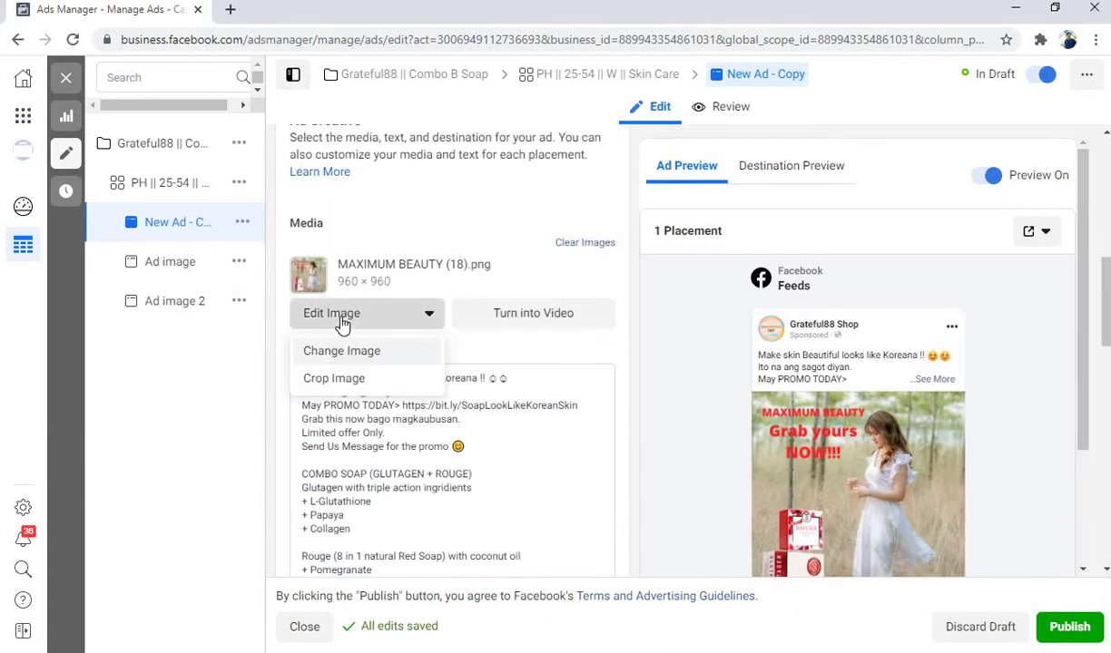
pyautogui.click(367, 352)
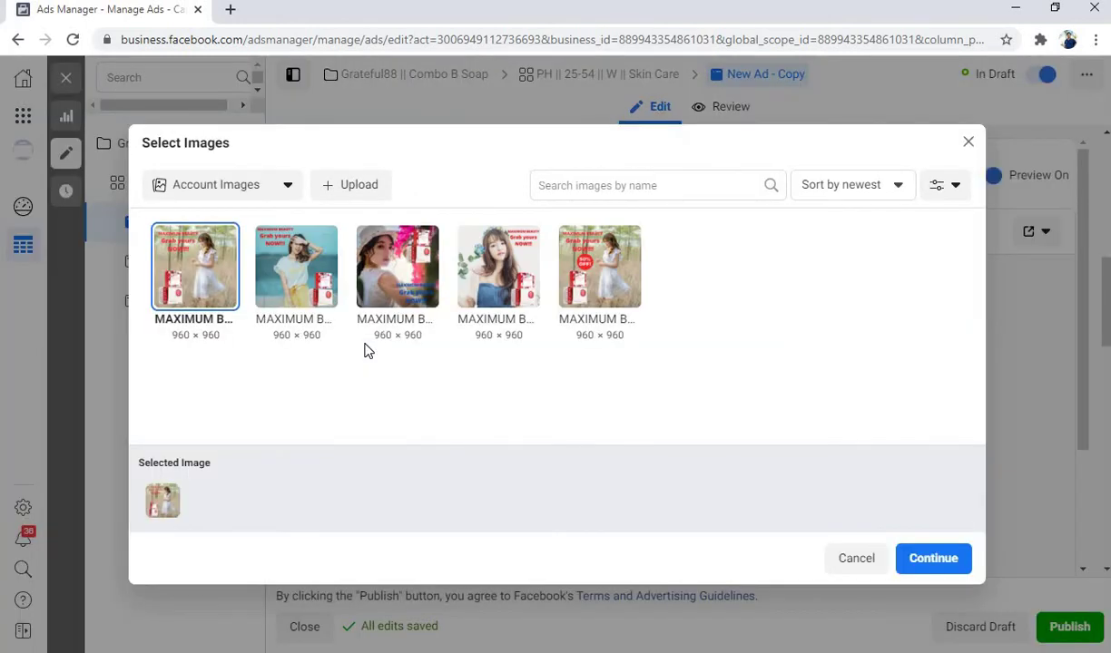
pyautogui.click(491, 290)
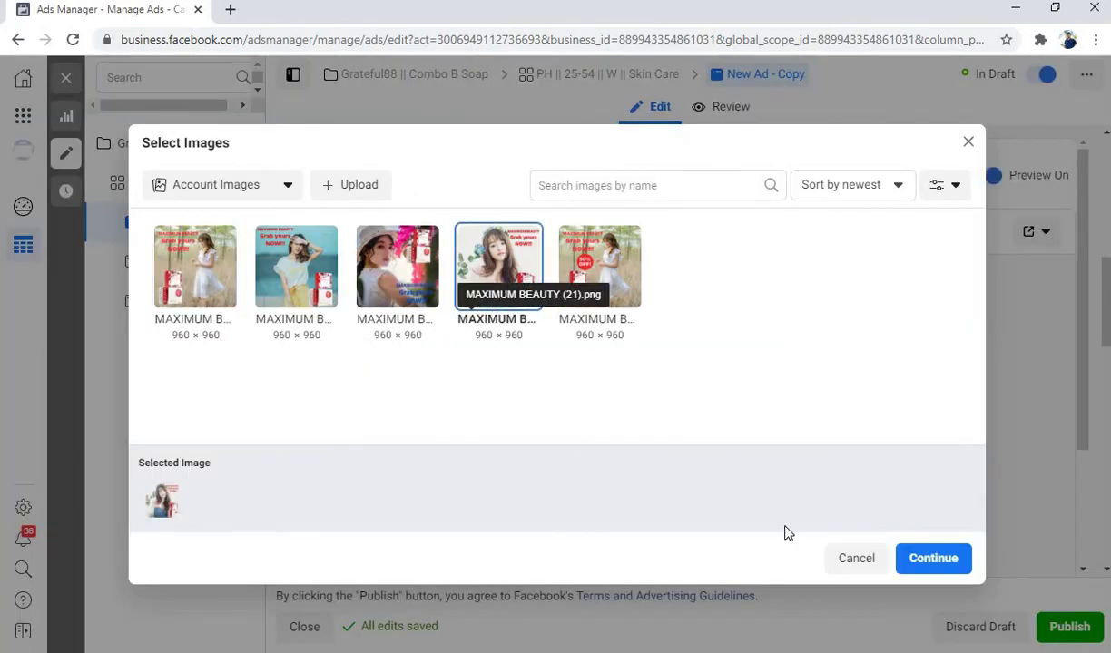
pyautogui.click(935, 559)
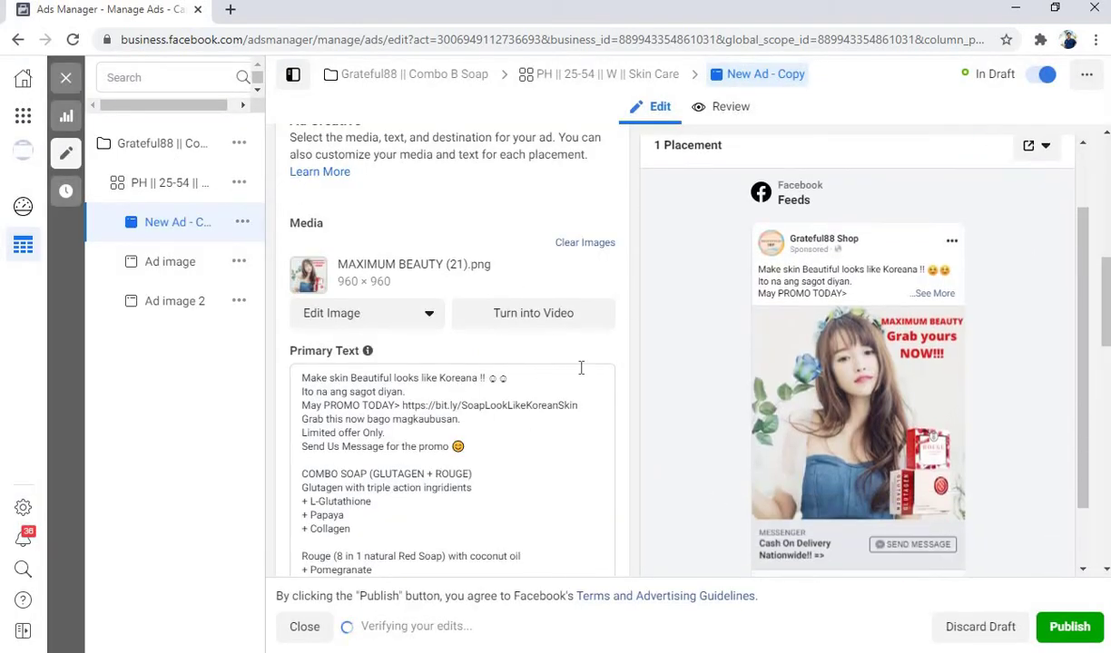
pyautogui.scroll(-2, 580, 370)
pyautogui.click(1069, 626)
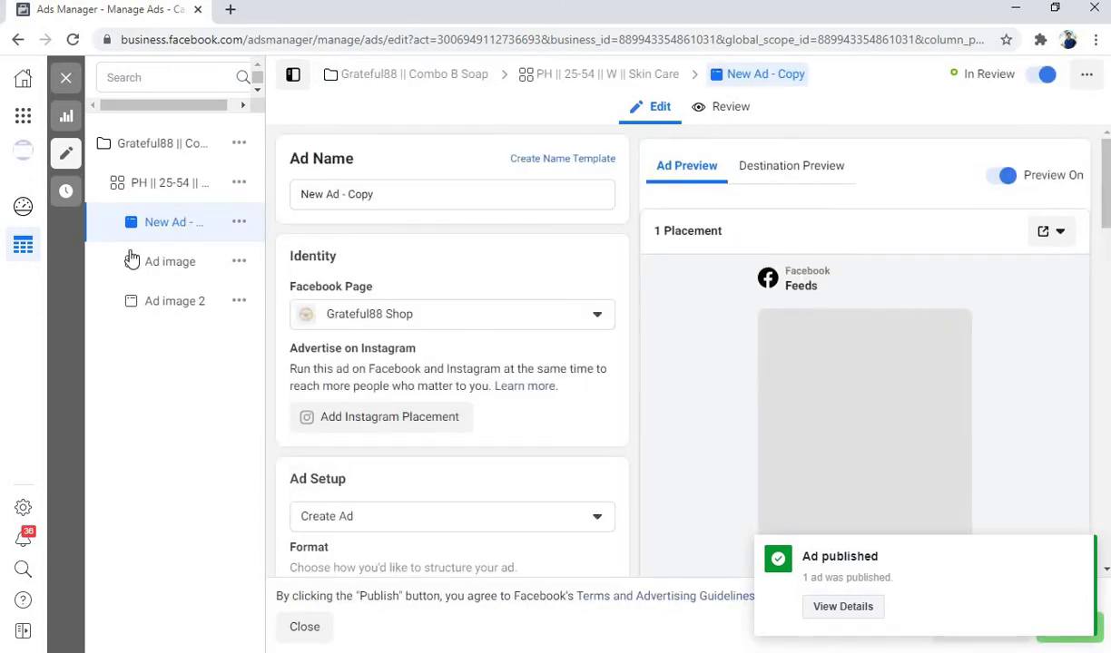
# Rename the published New Ad - Copy as "Ad image 3" and publish the change
pyautogui.click(405, 196)
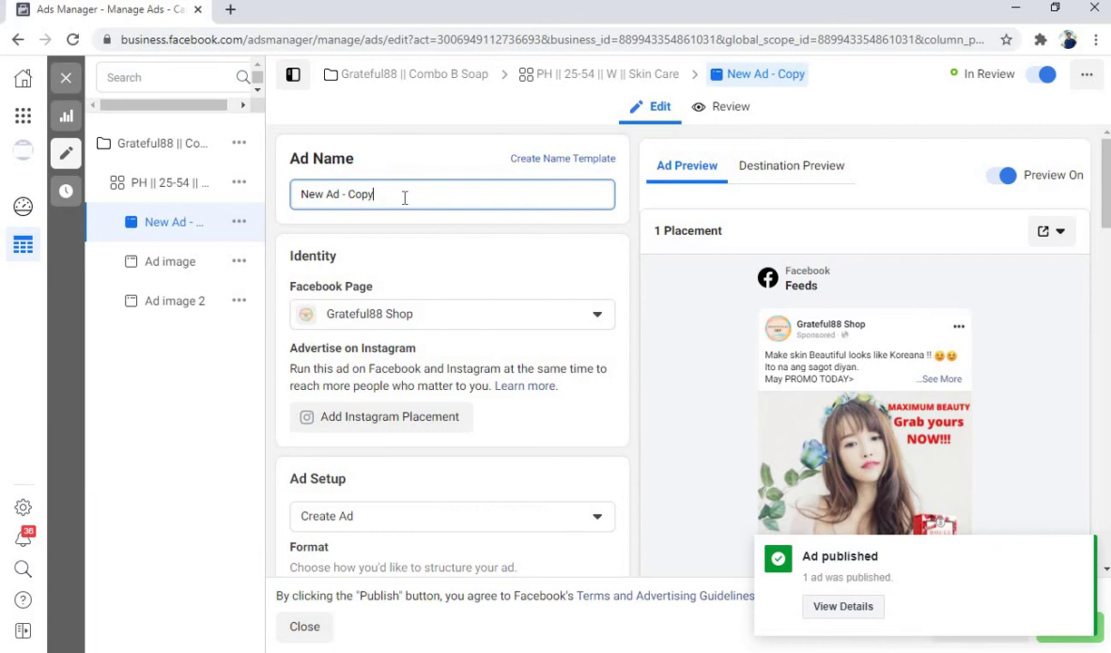
pyautogui.press('BackSpace')
pyautogui.press('BackSpace')
pyautogui.press('BackSpace')
pyautogui.press('BackSpace')
pyautogui.press('BackSpace')
pyautogui.press('BackSpace')
pyautogui.press('BackSpace')
pyautogui.press('BackSpace')
pyautogui.press('BackSpace')
pyautogui.press('BackSpace')
pyautogui.press('BackSpace')
pyautogui.press('BackSpace')
pyautogui.write('A')
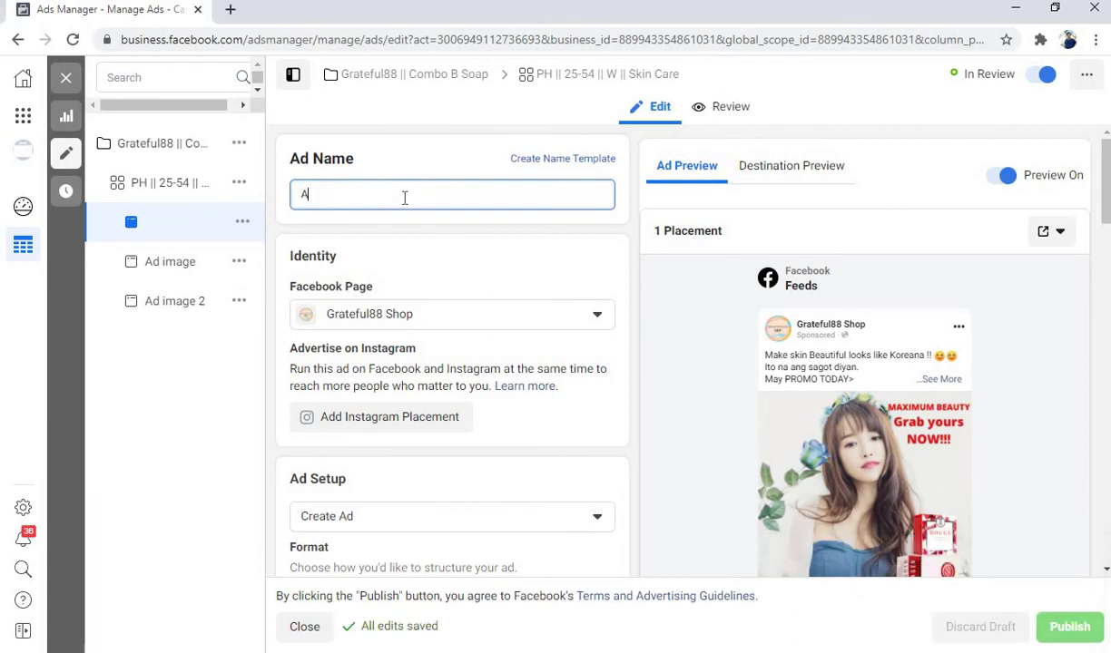
pyautogui.write('d image 3')
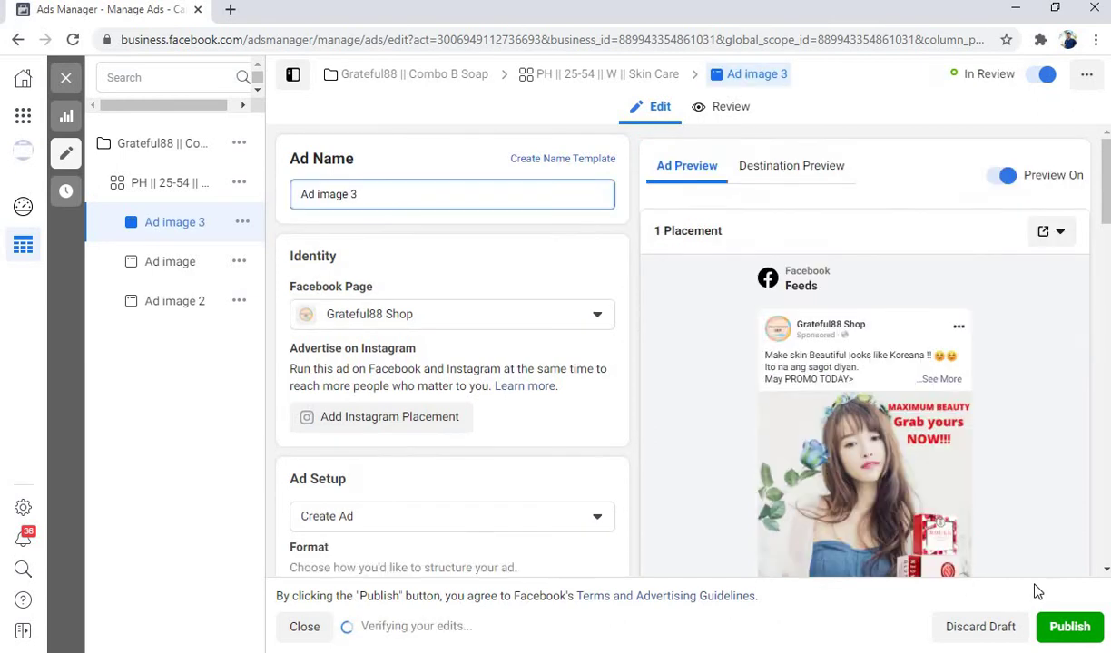
pyautogui.click(1067, 634)
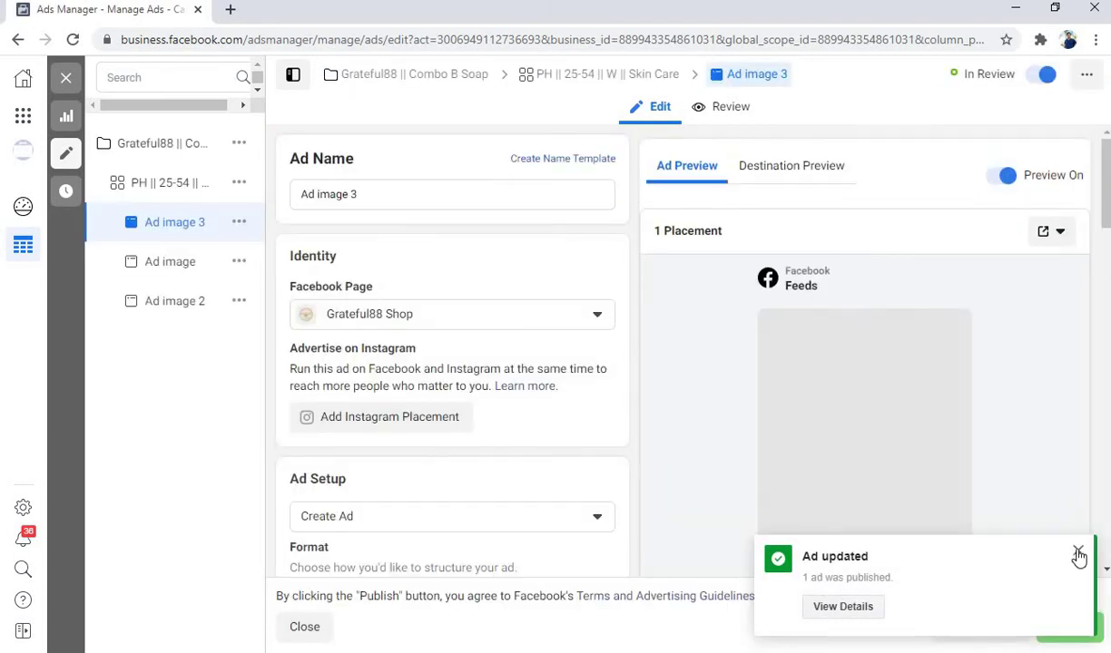
# Compare the previews of Ad image, Ad image 2 and Ad image 3
pyautogui.click(177, 263)
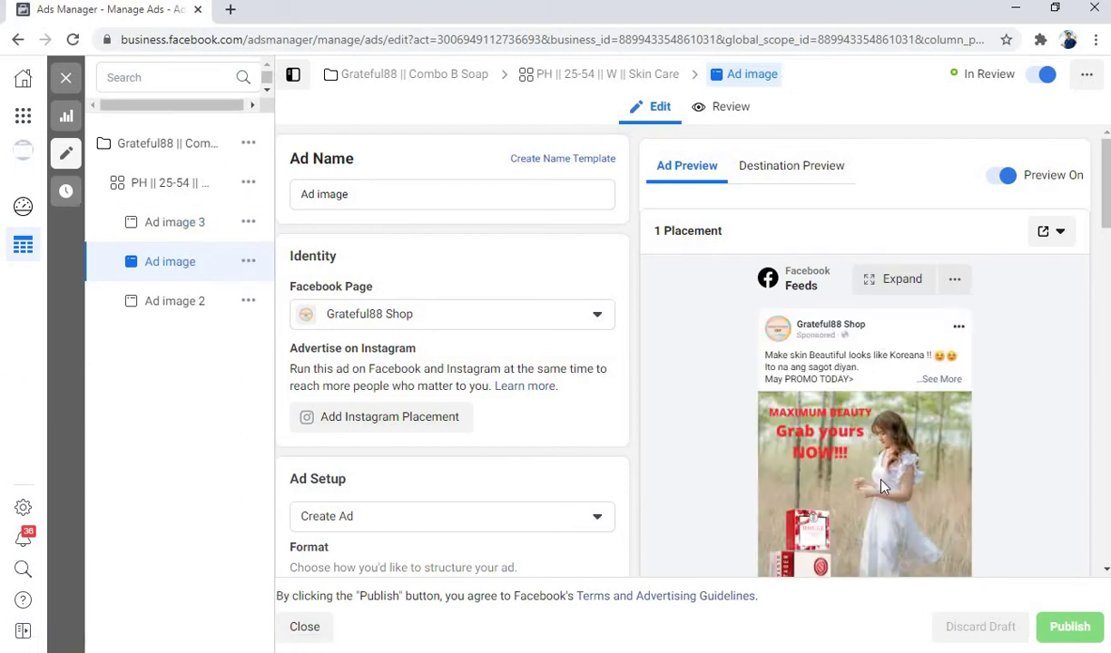
pyautogui.scroll(-1, 339, 330)
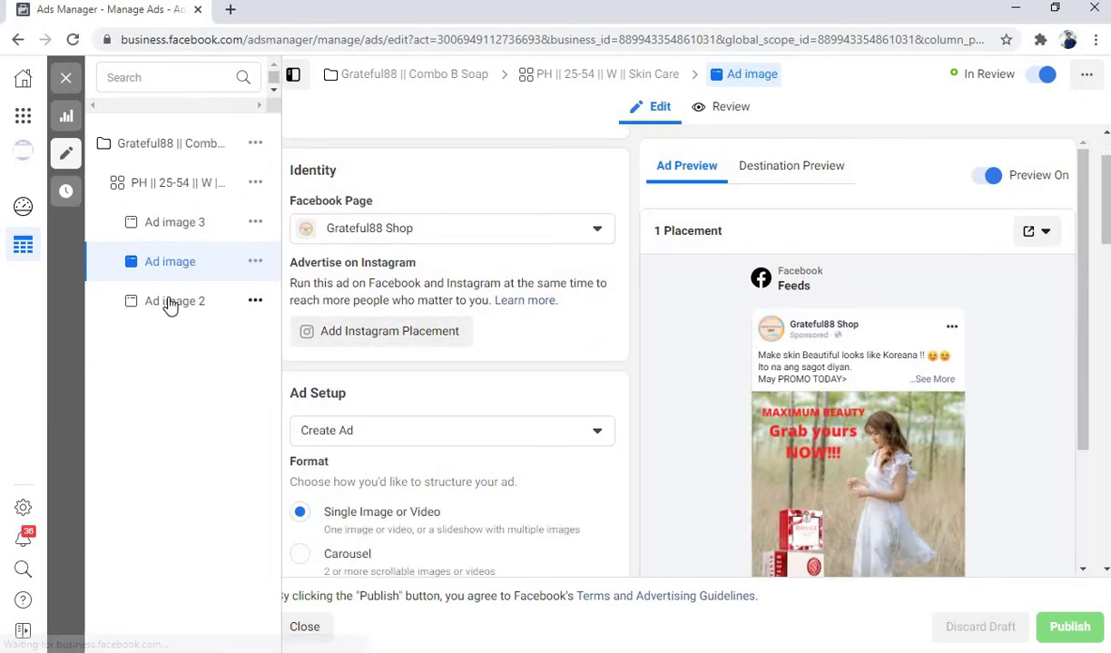
pyautogui.click(169, 304)
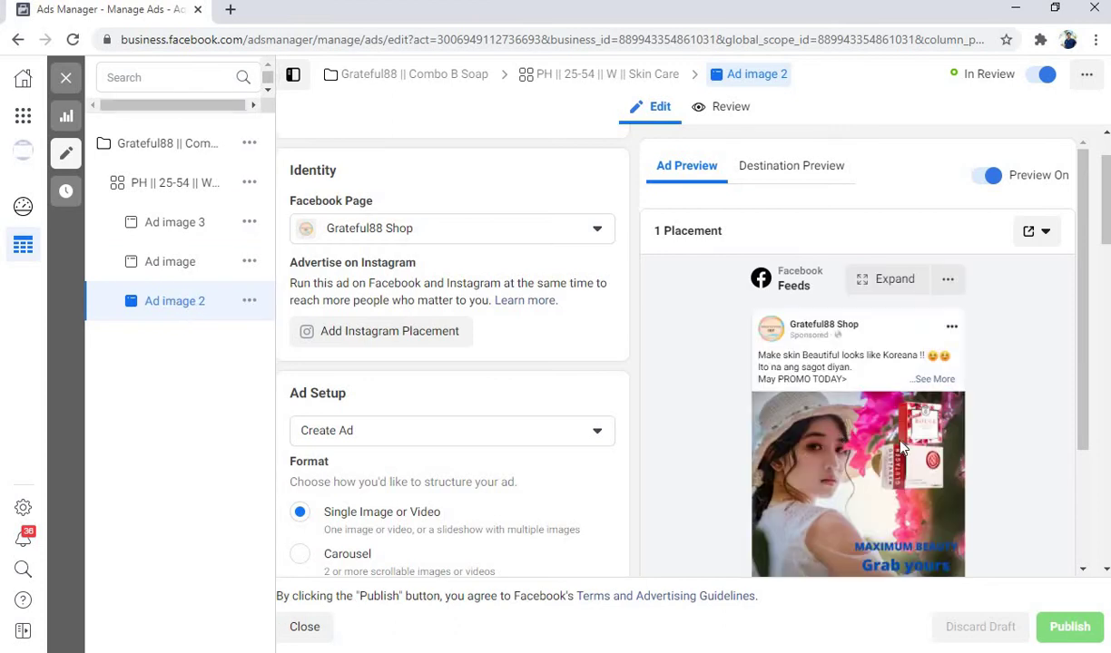
pyautogui.scroll(-2, 859, 420)
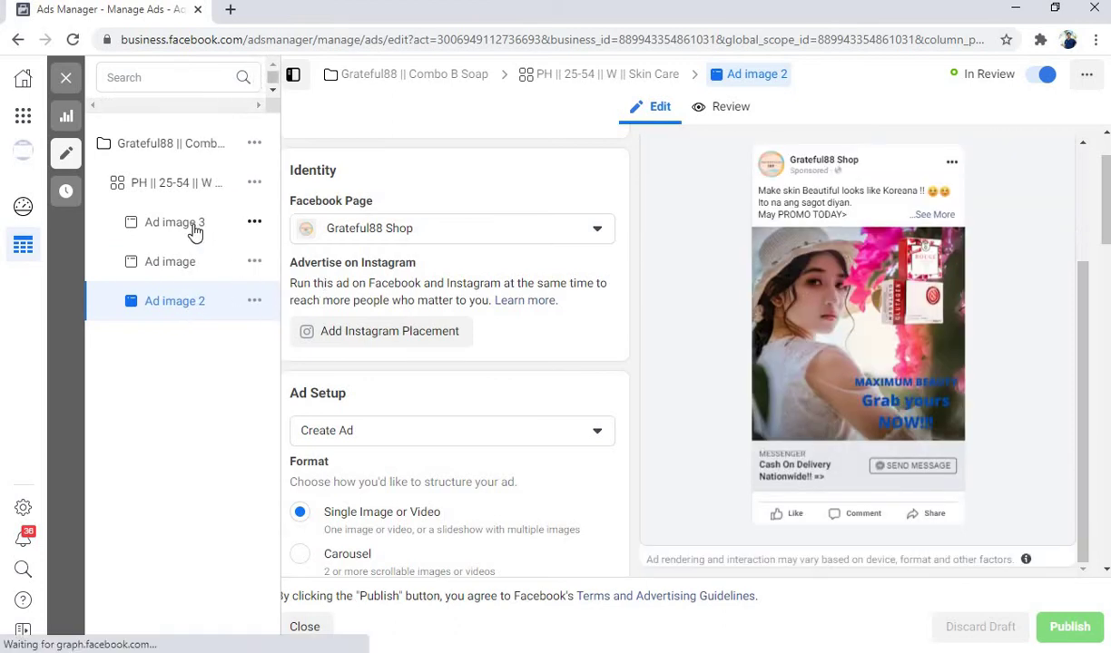
pyautogui.click(193, 231)
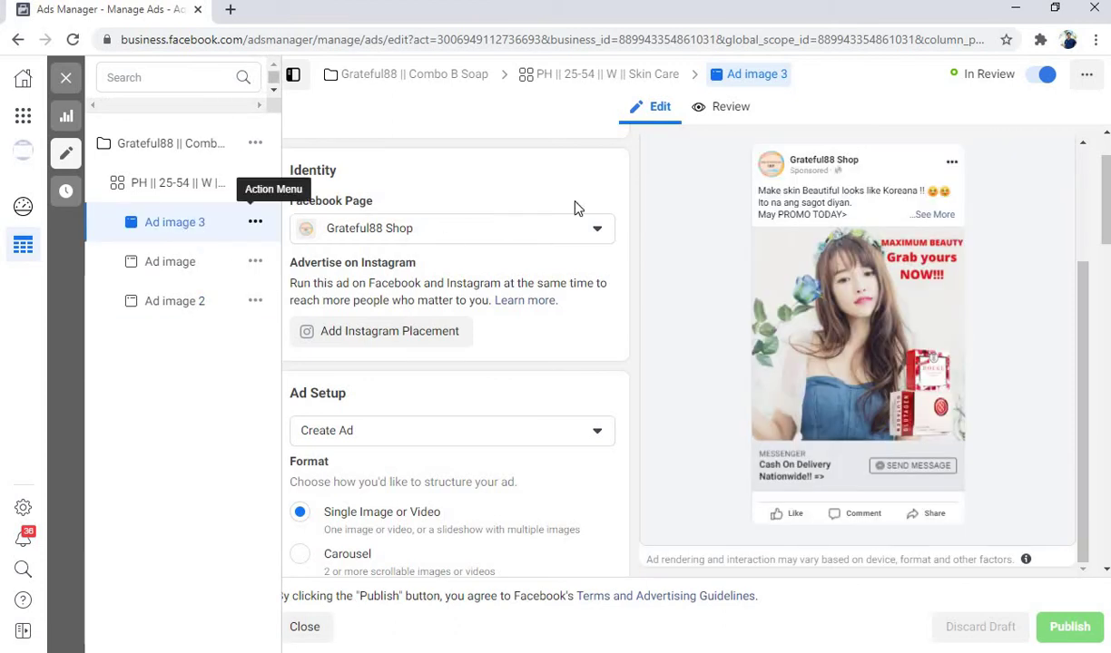
pyautogui.scroll(-2, 594, 199)
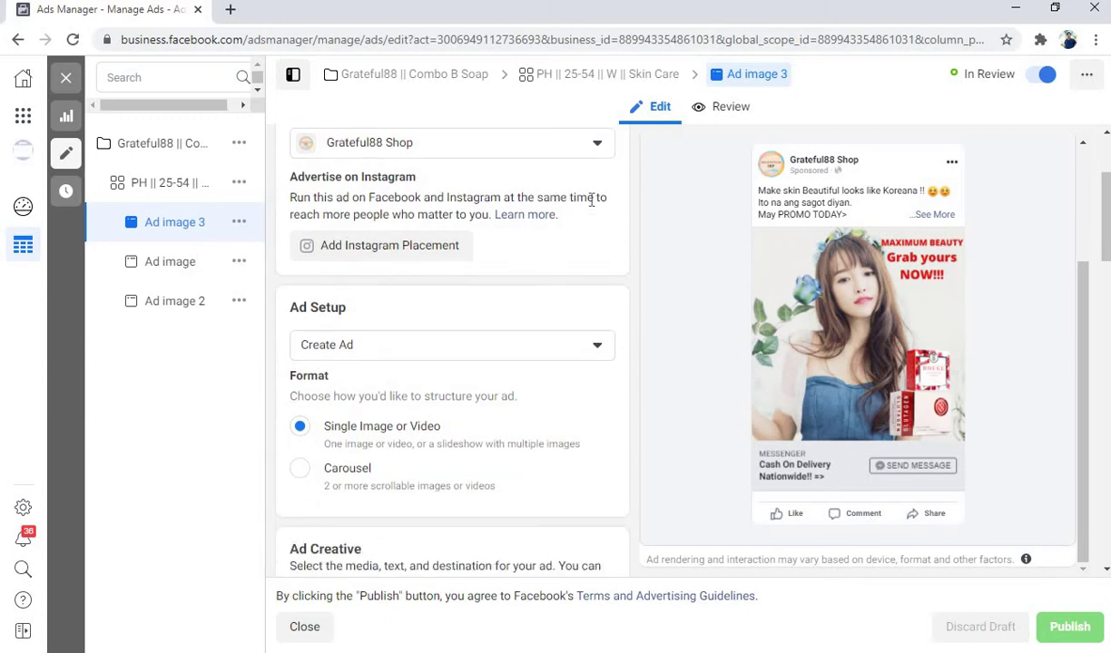
# Review Ad image 3's media and primary text, and its change history
pyautogui.scroll(-3, 591, 200)
pyautogui.scroll(-3, 590, 207)
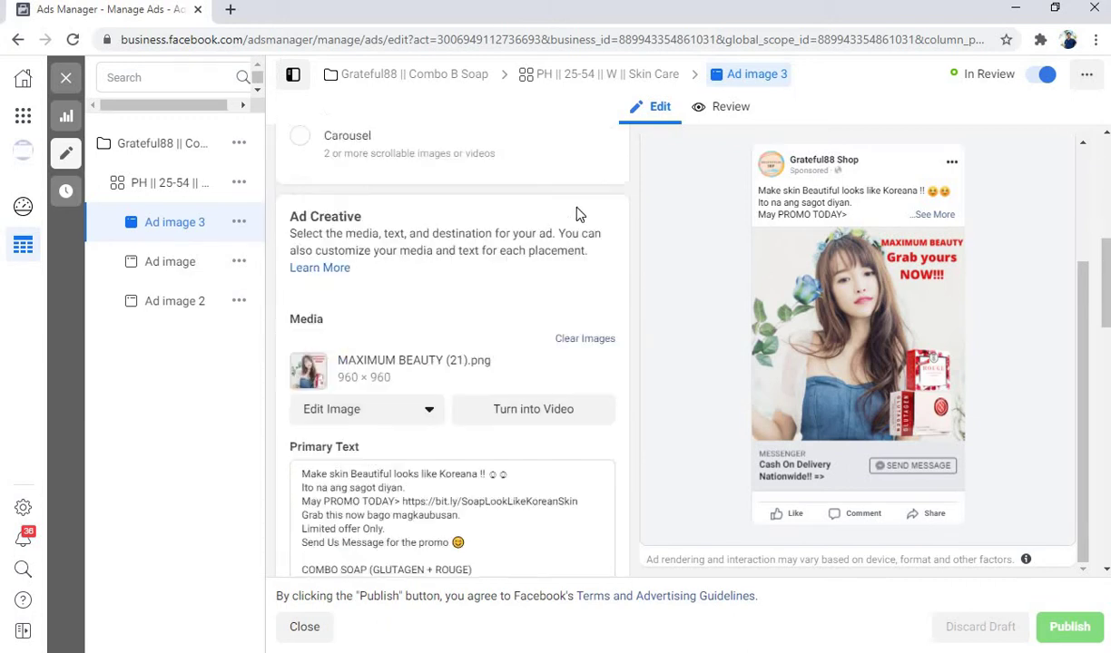
pyautogui.scroll(-3, 425, 482)
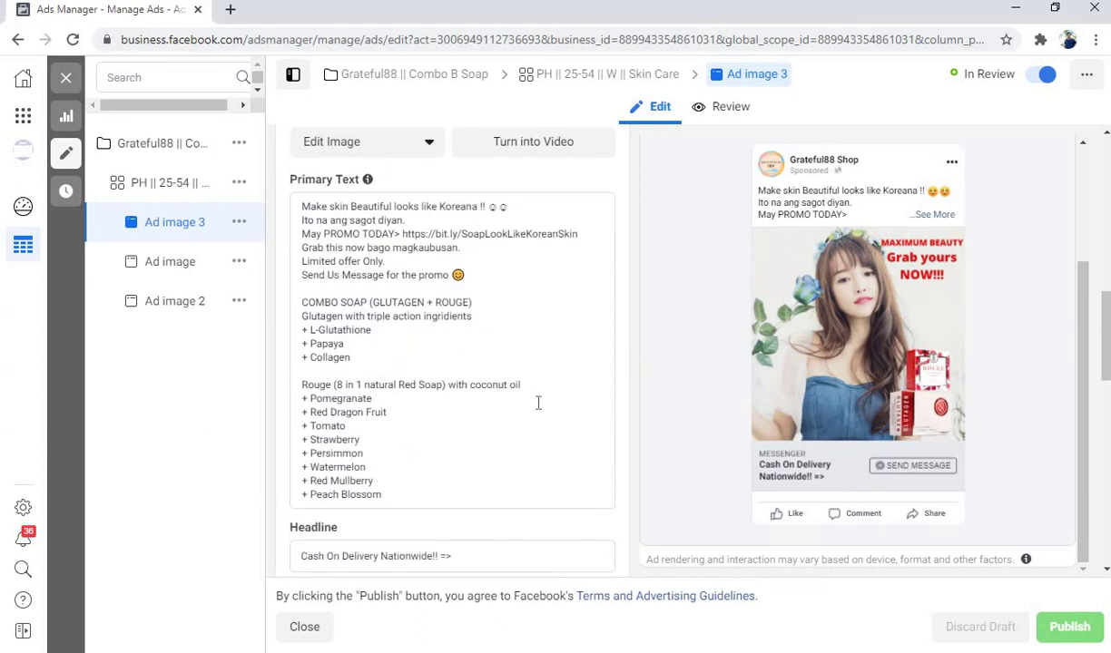
pyautogui.scroll(1, 535, 461)
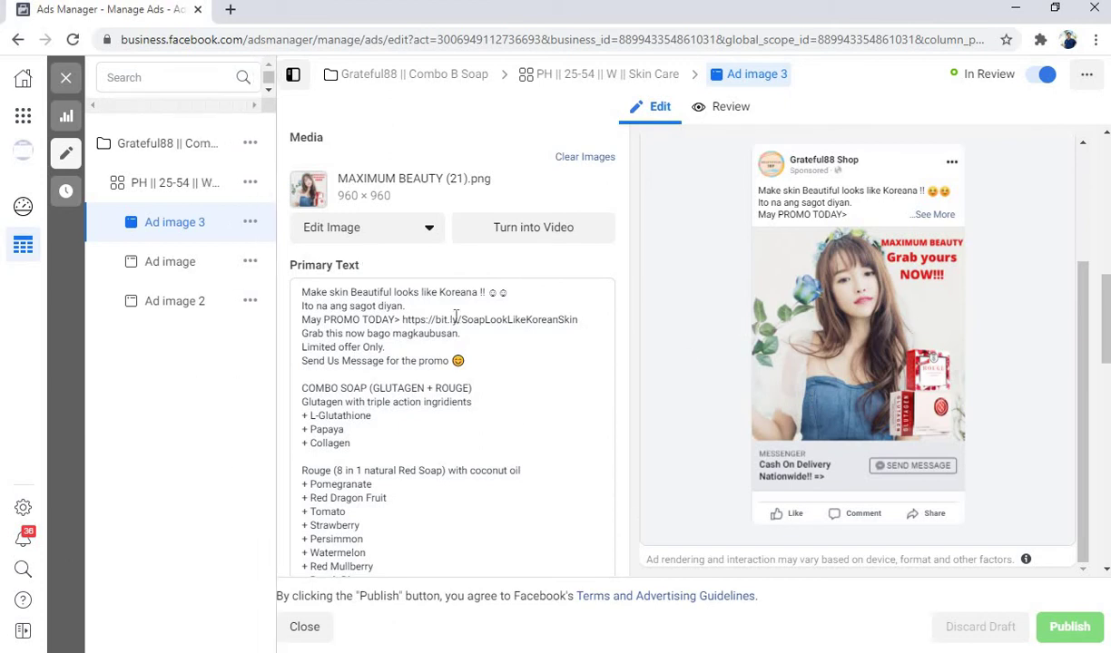
pyautogui.scroll(1, 455, 316)
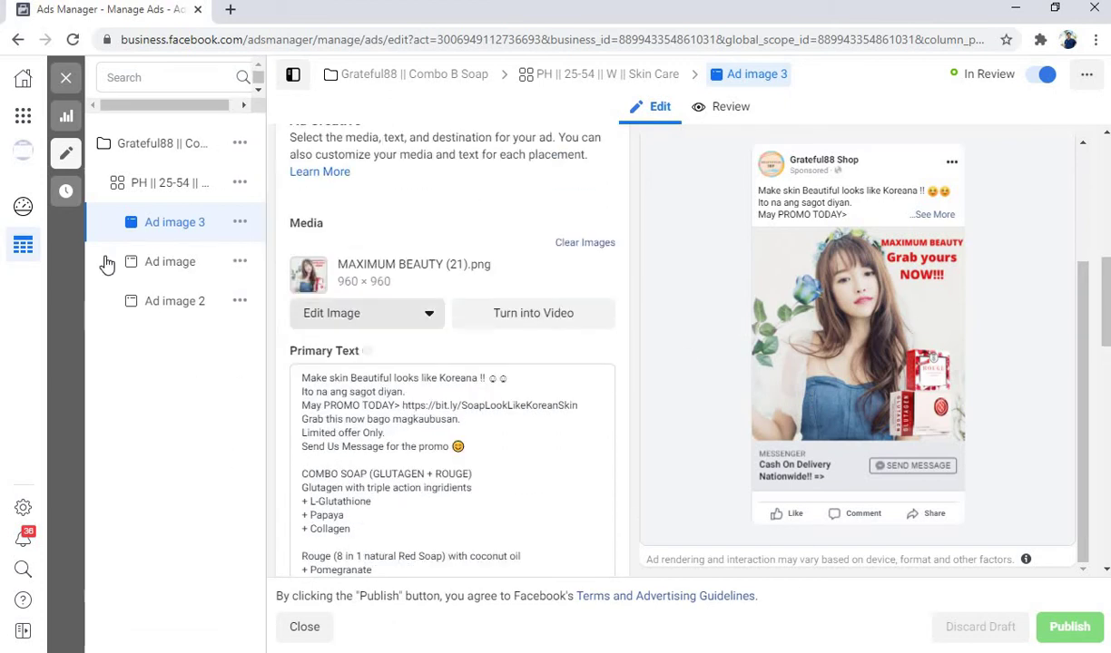
pyautogui.click(67, 194)
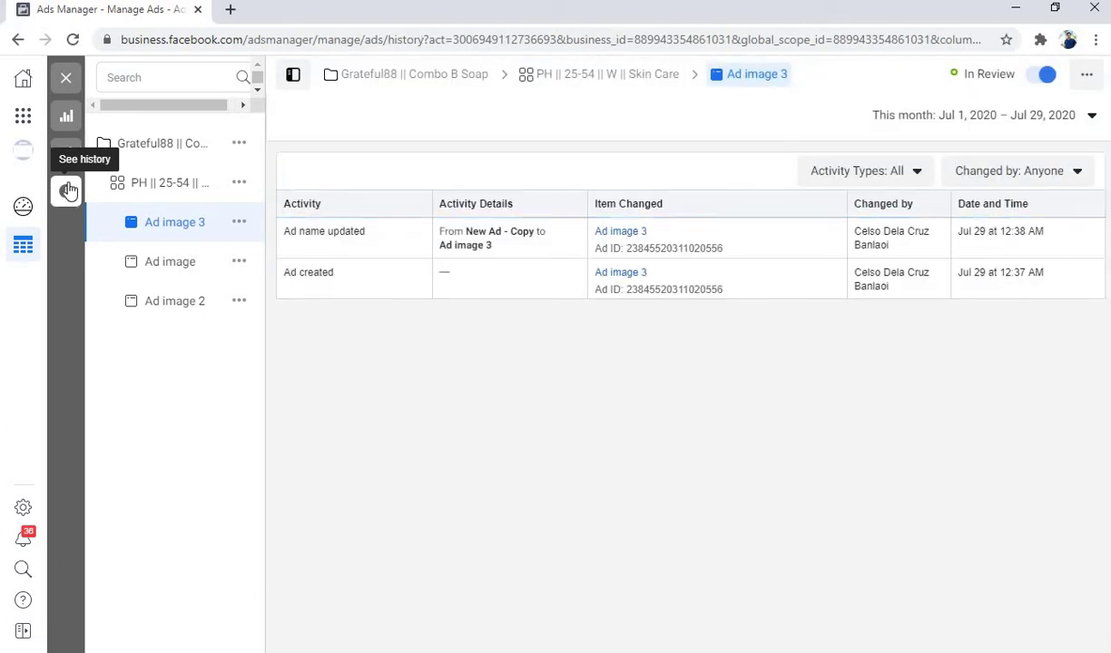
# Close the ad editor and clear the selection of all three ads in the ads list
pyautogui.click(68, 80)
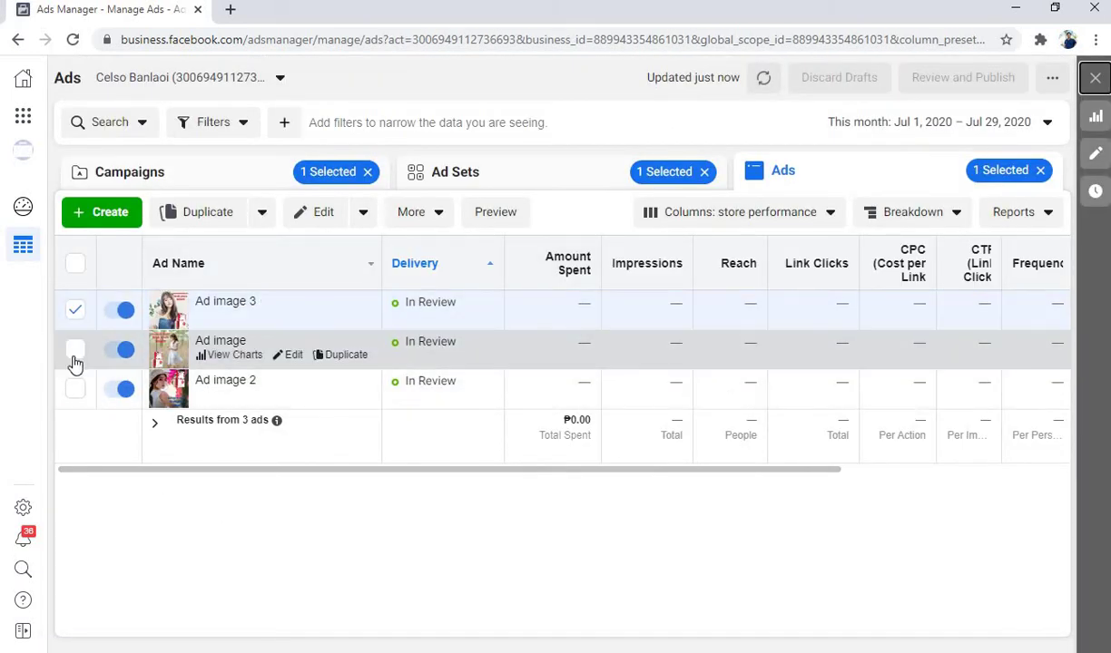
pyautogui.click(76, 354)
pyautogui.click(74, 388)
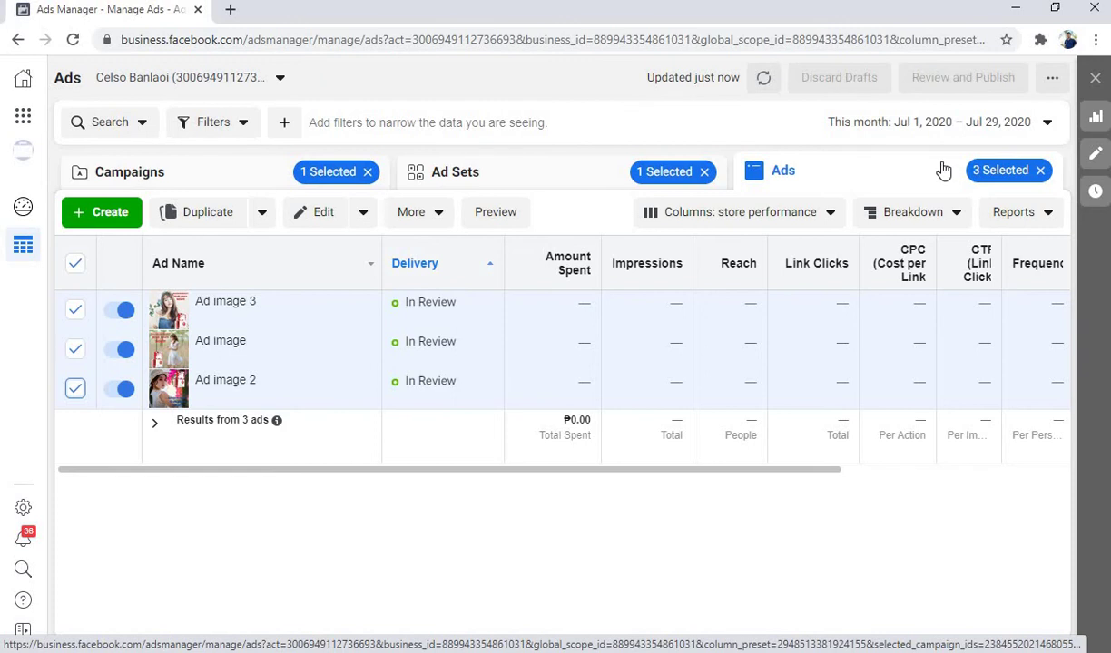
pyautogui.click(1040, 172)
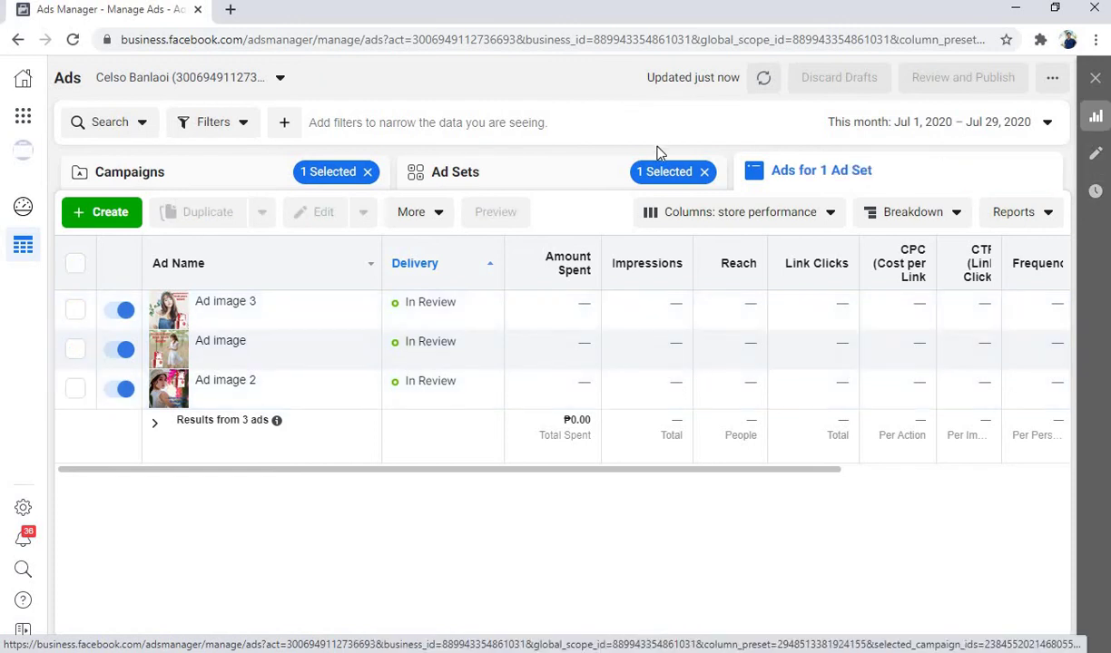
# Review the campaign structure at the campaign, ad set and ad levels
pyautogui.click(585, 175)
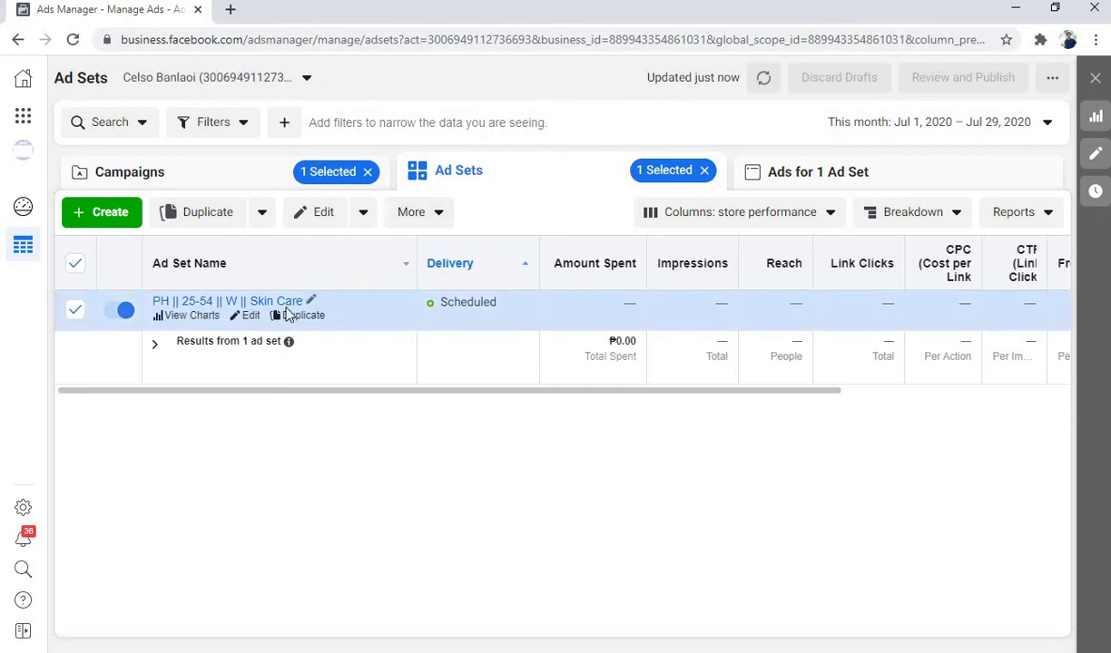
pyautogui.click(252, 178)
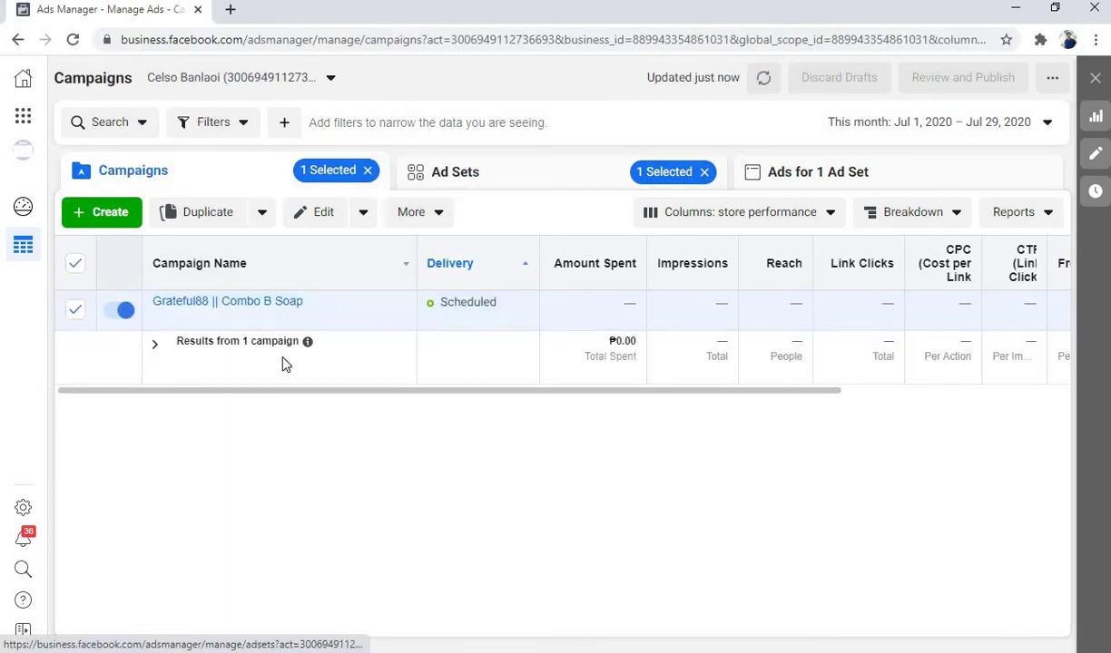
pyautogui.click(488, 179)
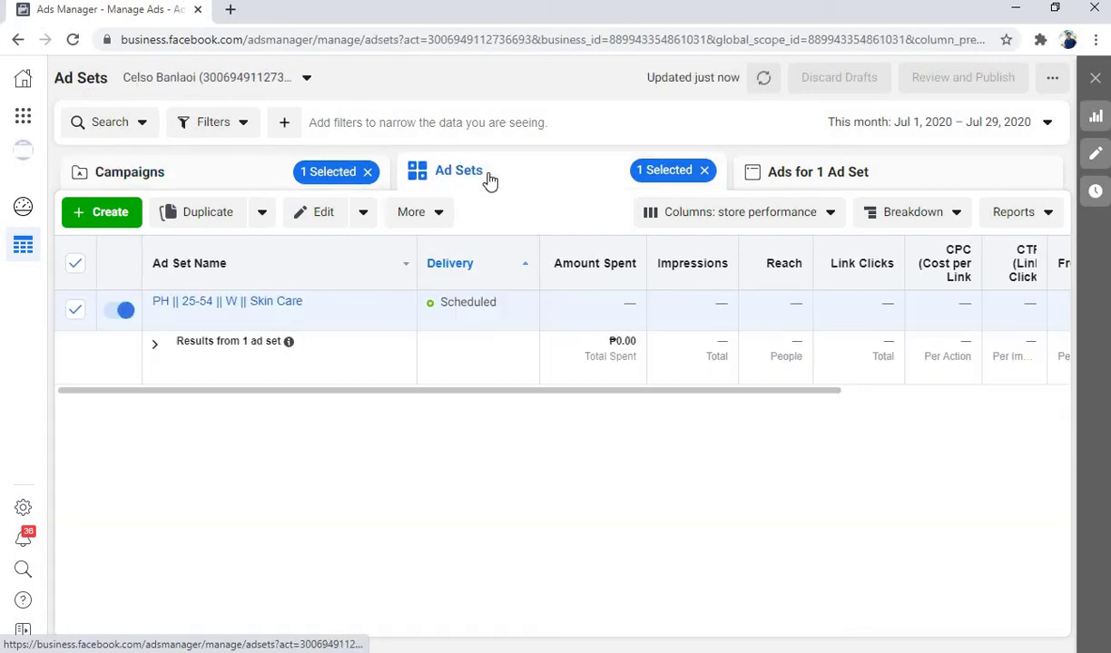
pyautogui.click(862, 180)
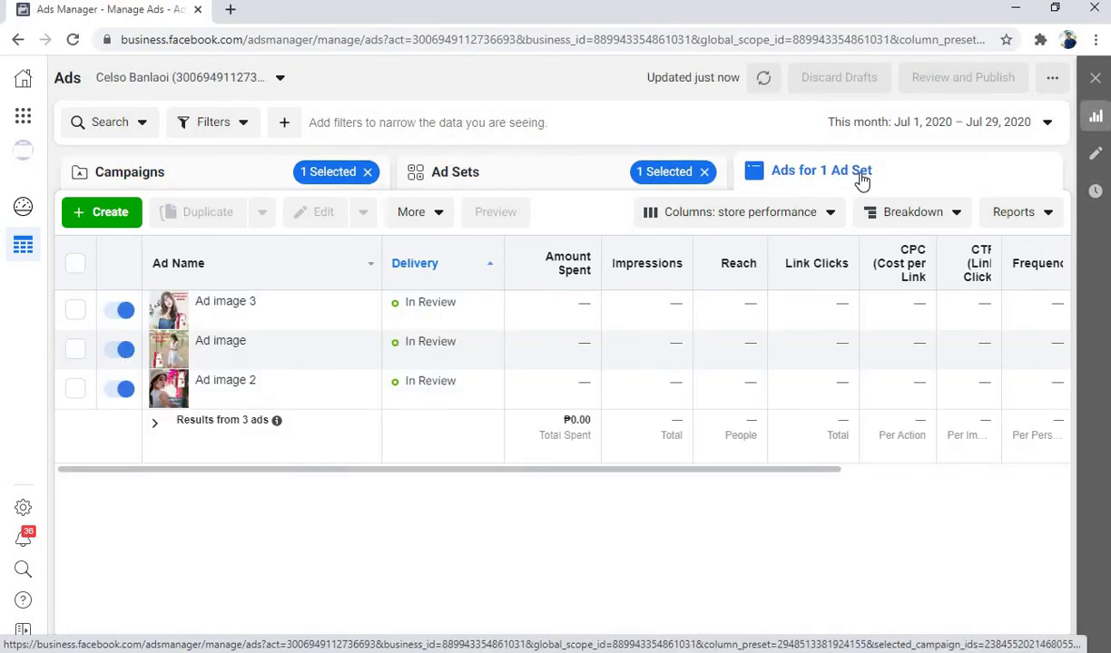
pyautogui.click(234, 185)
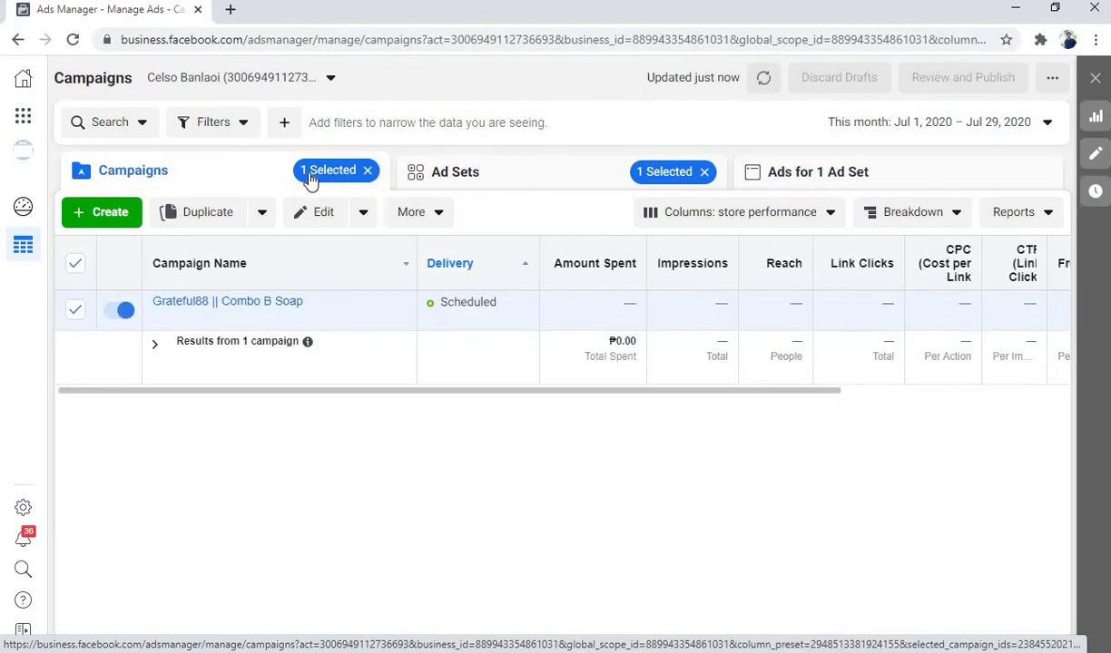
pyautogui.click(503, 184)
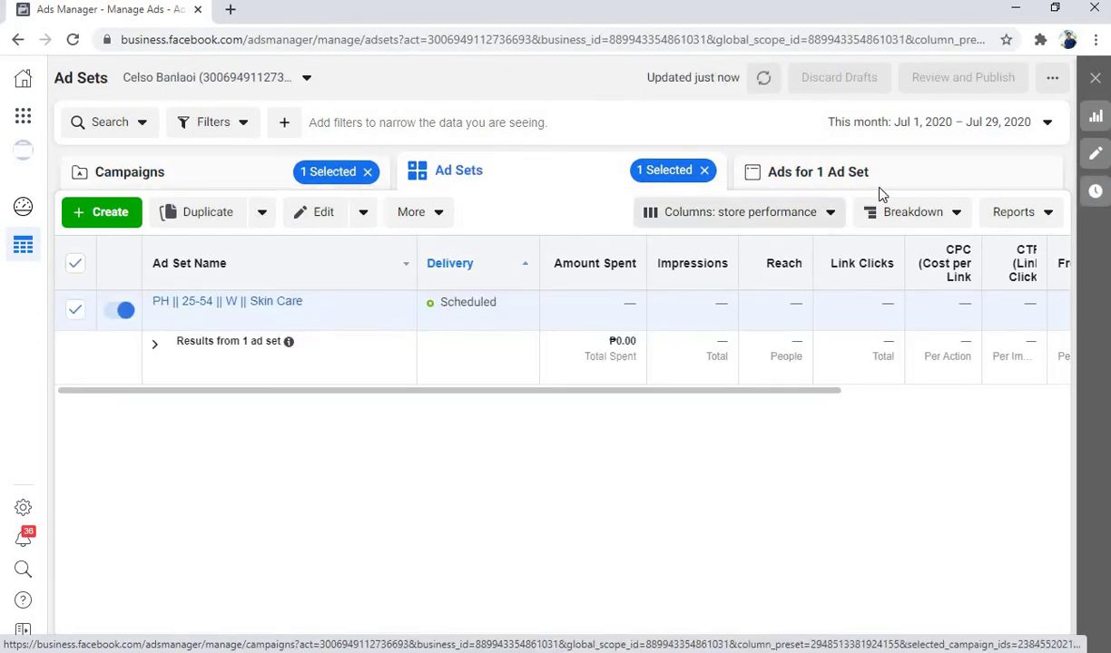
pyautogui.click(893, 171)
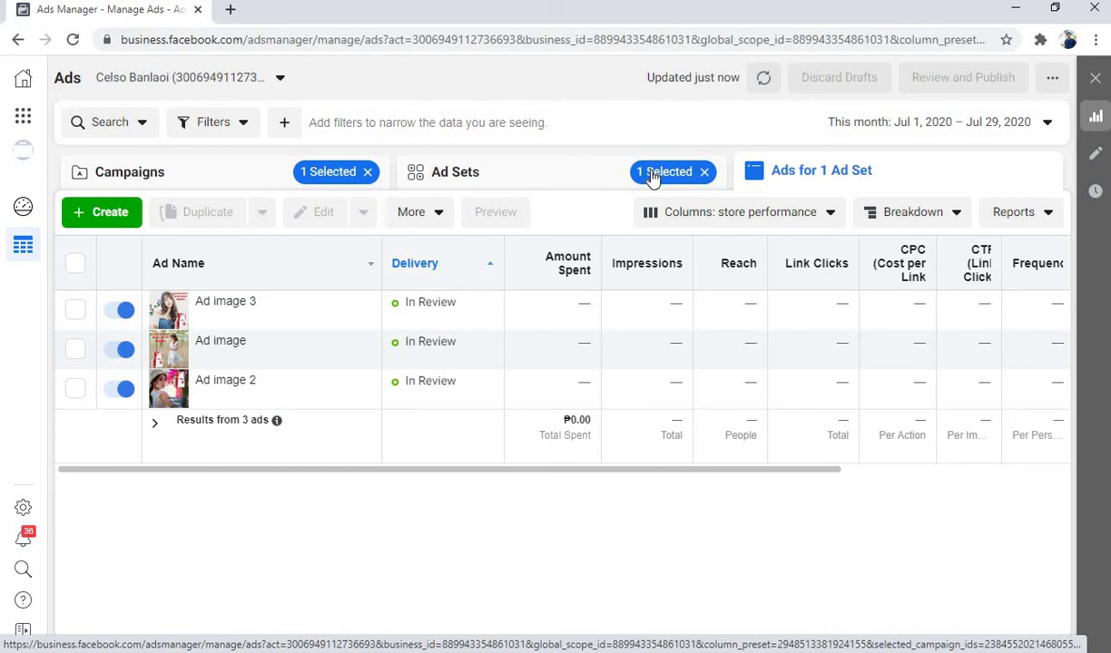
# Duplicate the PH || 25-54 || W || Skin Care ad set once within the original campaign, keeping existing reactions, comments and shares on the new ads
pyautogui.click(545, 179)
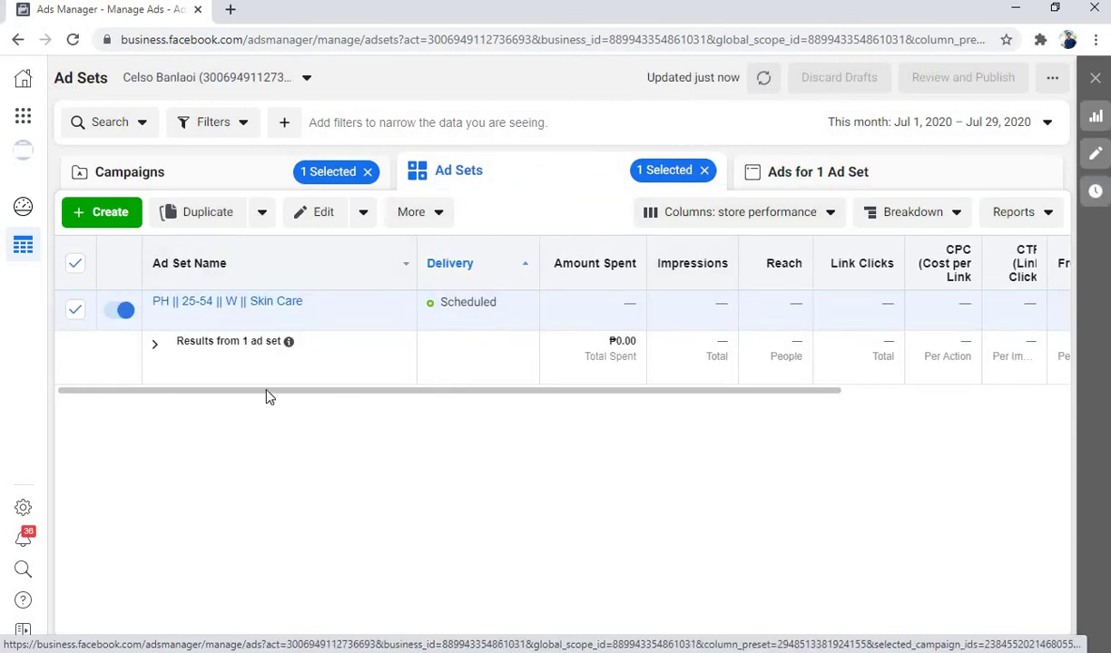
pyautogui.moveTo(303, 323)
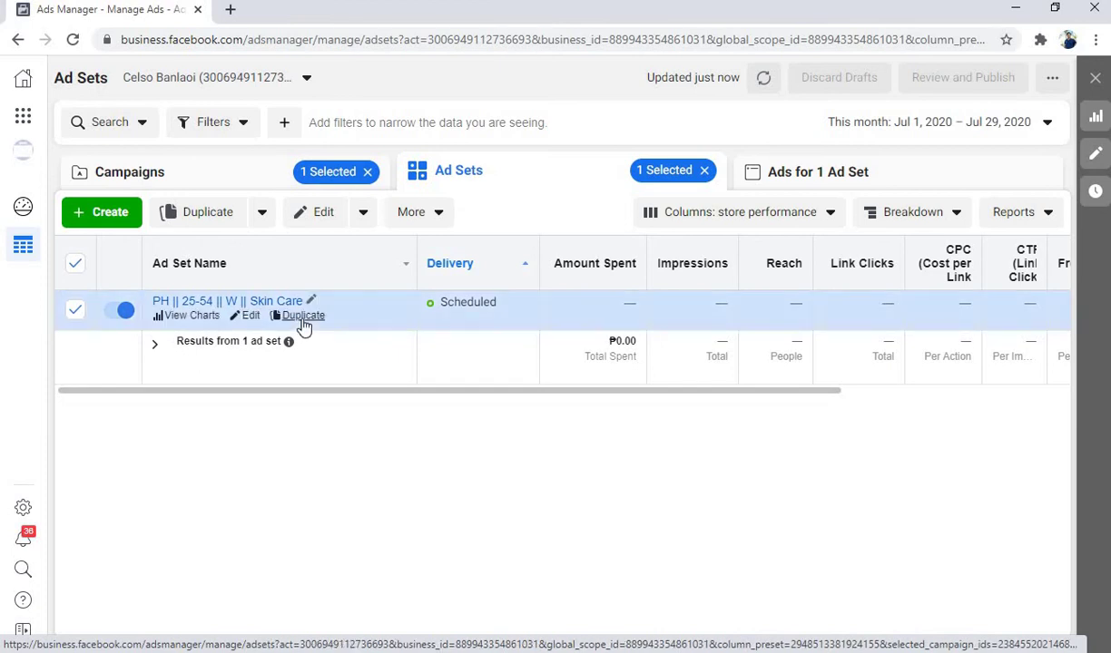
pyautogui.click(303, 315)
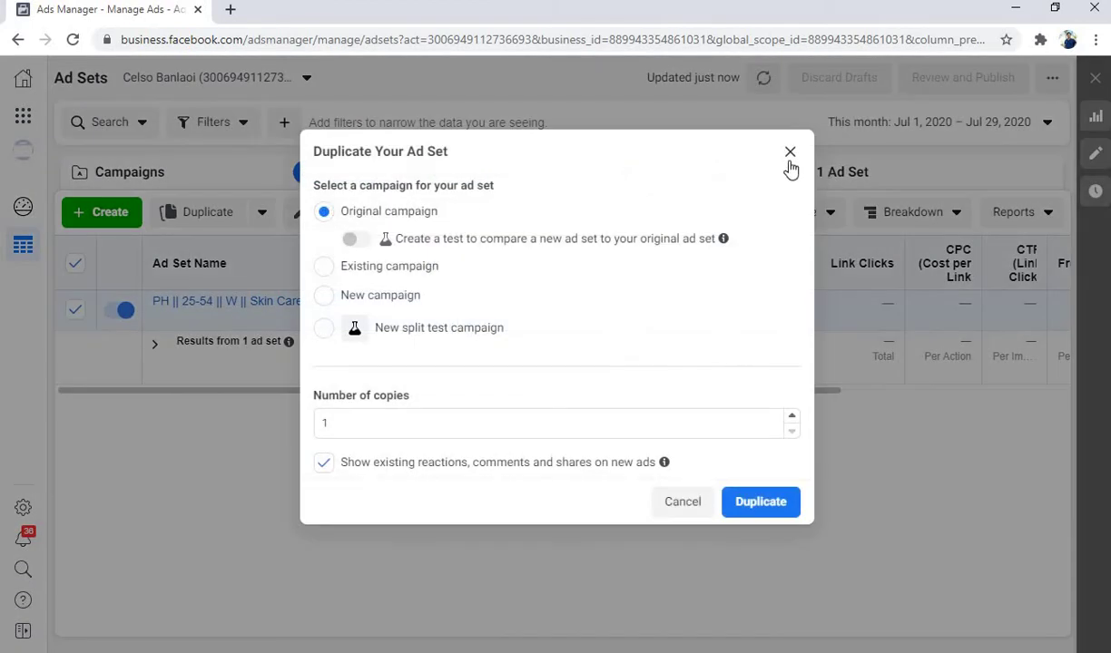
pyautogui.click(790, 152)
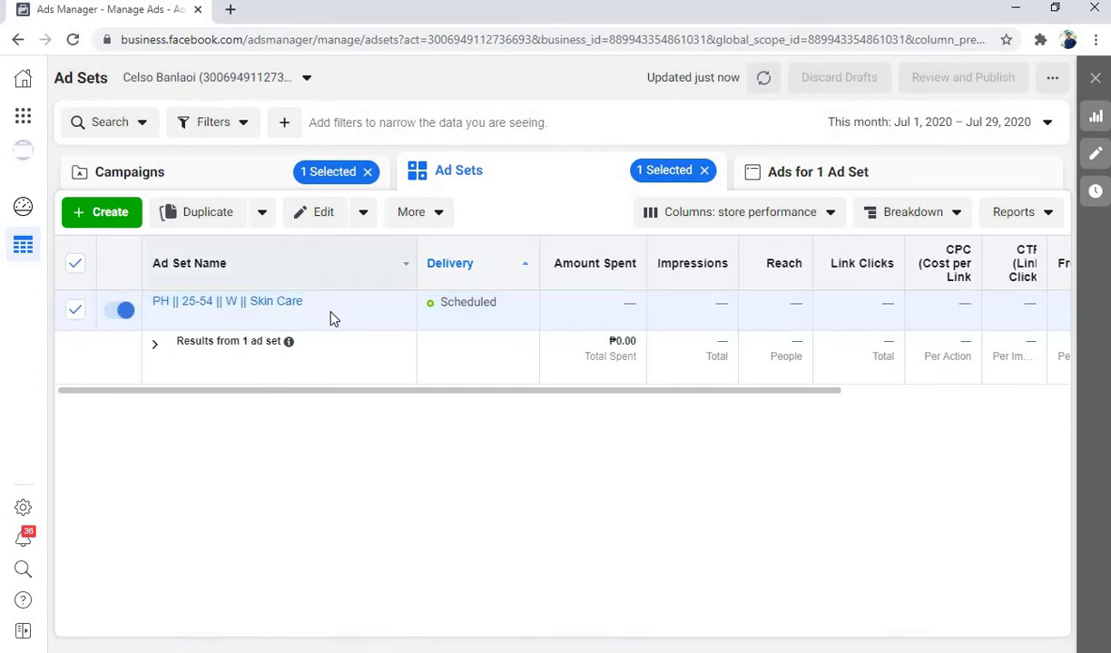
pyautogui.click(306, 323)
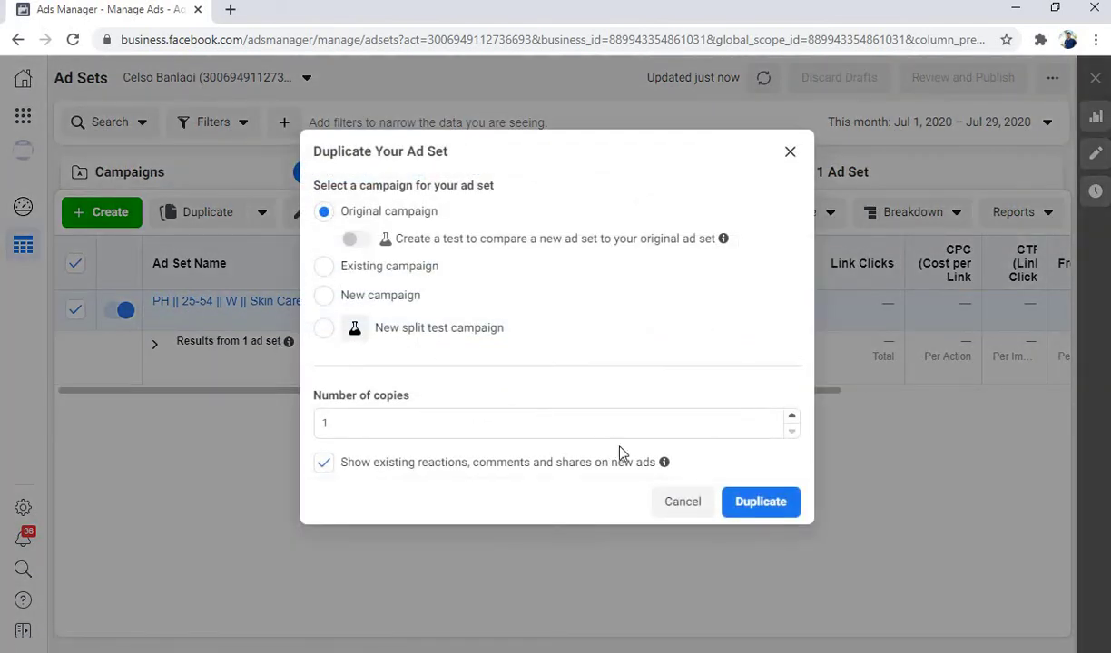
pyautogui.click(753, 512)
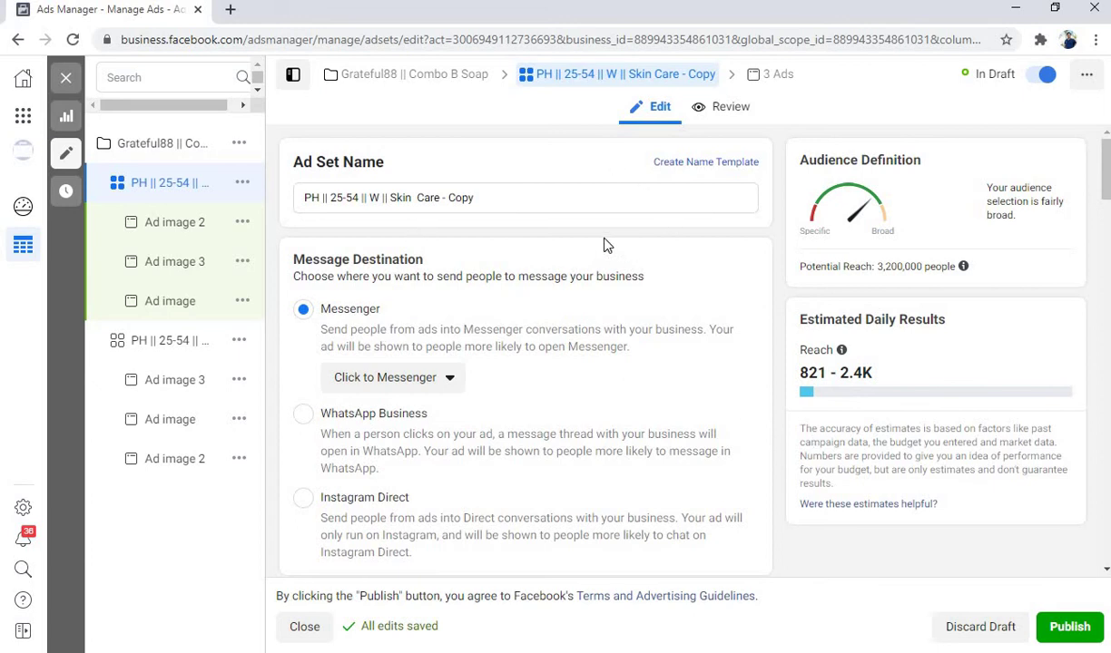
# In the copied ad set's detailed targeting, replace the Skin care interest with the suggested Beautiful Skin interest
pyautogui.scroll(-9, 606, 245)
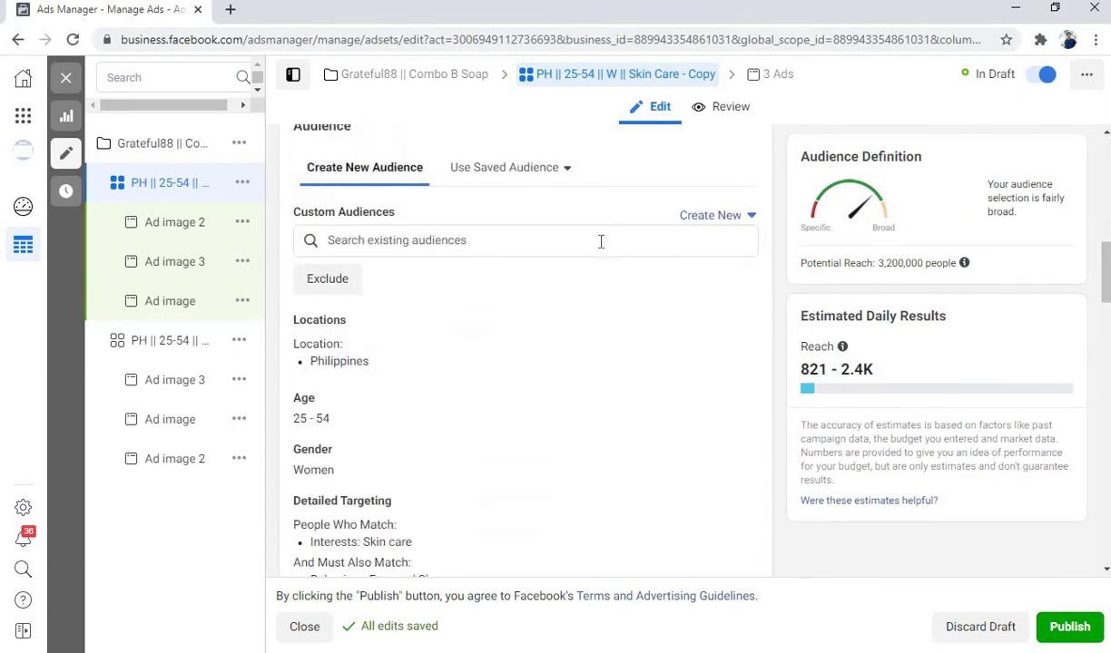
pyautogui.scroll(-10, 601, 242)
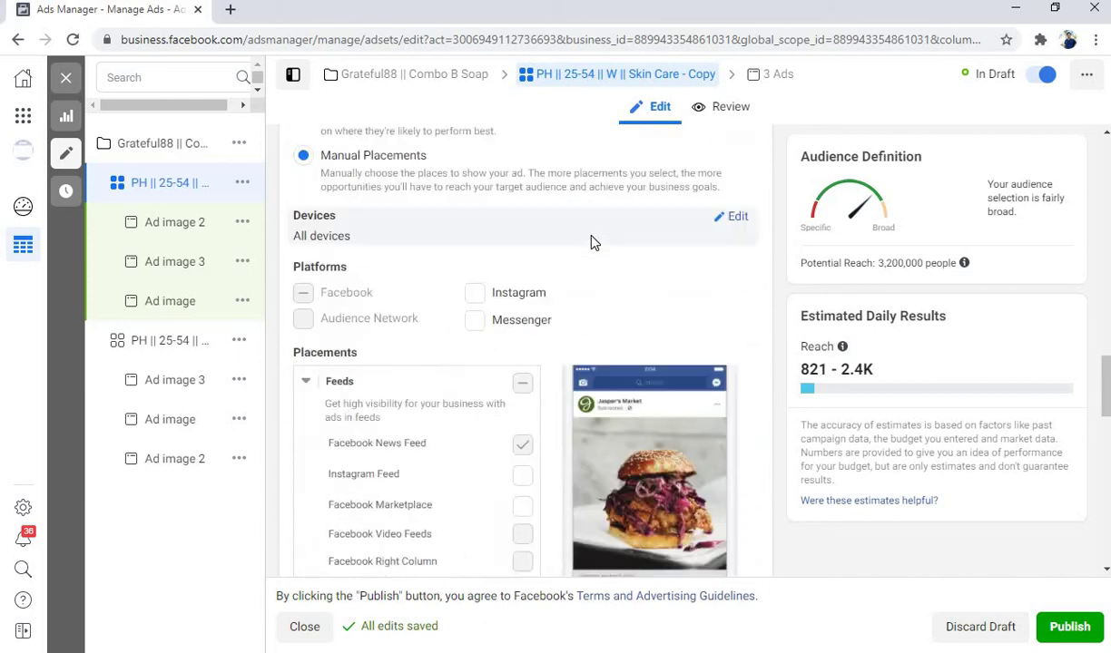
pyautogui.scroll(7, 590, 240)
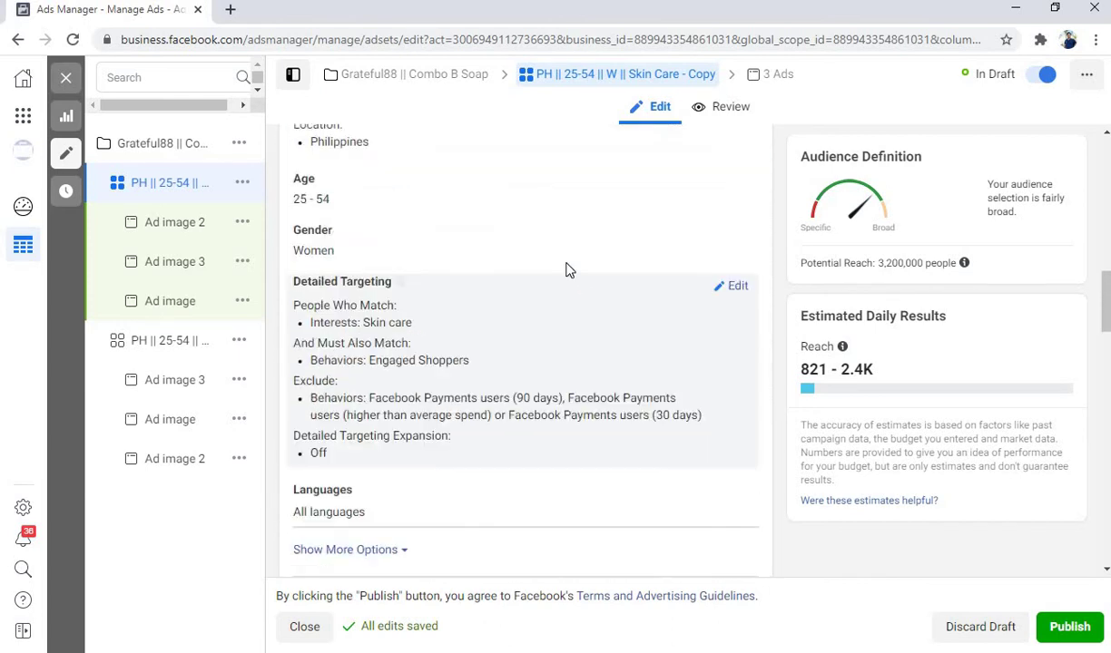
pyautogui.scroll(3, 567, 272)
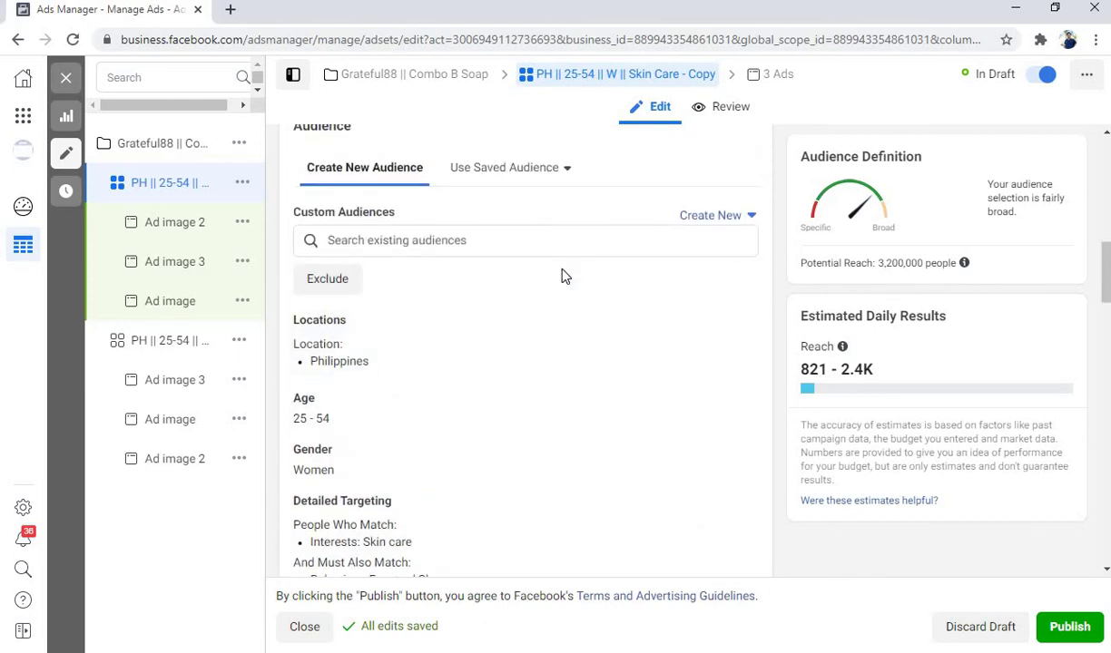
pyautogui.scroll(-1, 561, 276)
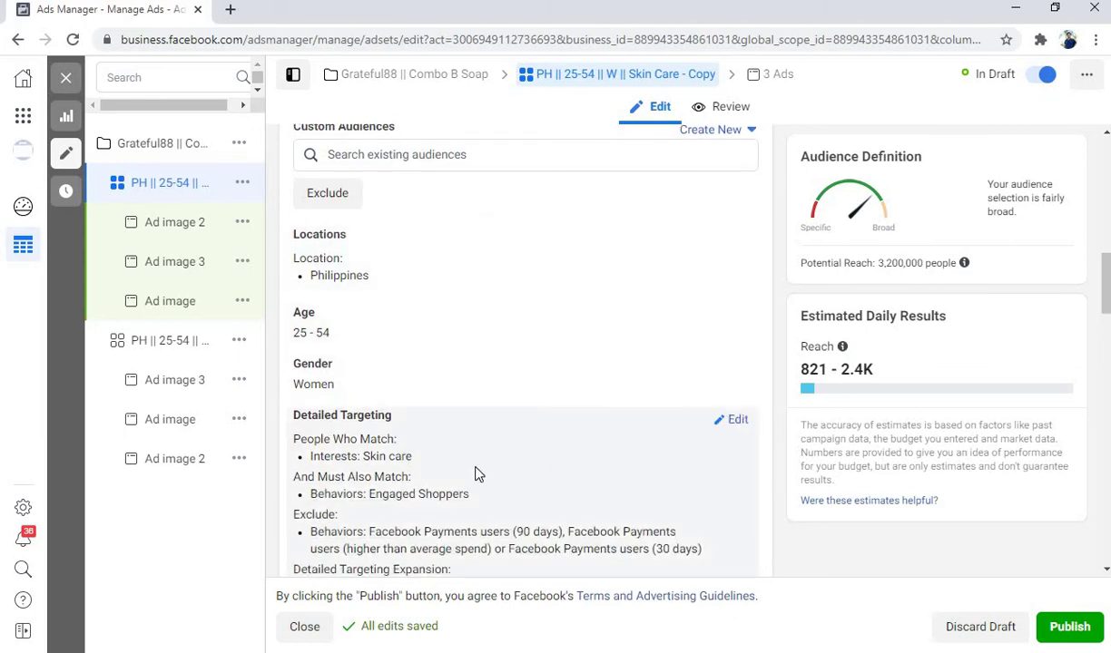
pyautogui.click(736, 422)
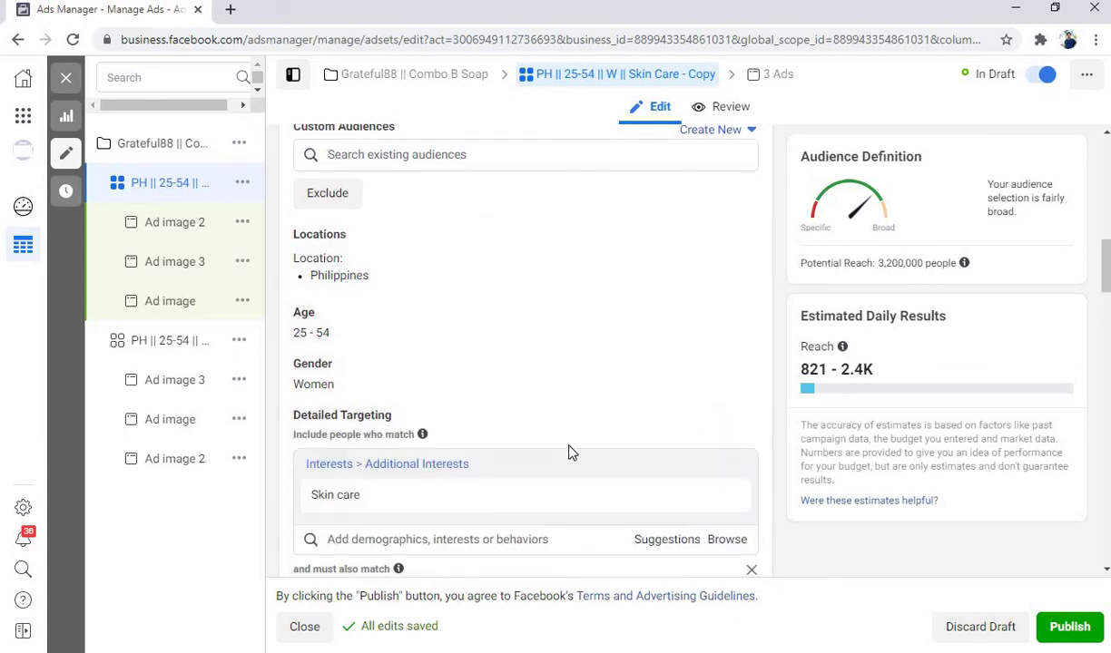
pyautogui.scroll(-1, 616, 451)
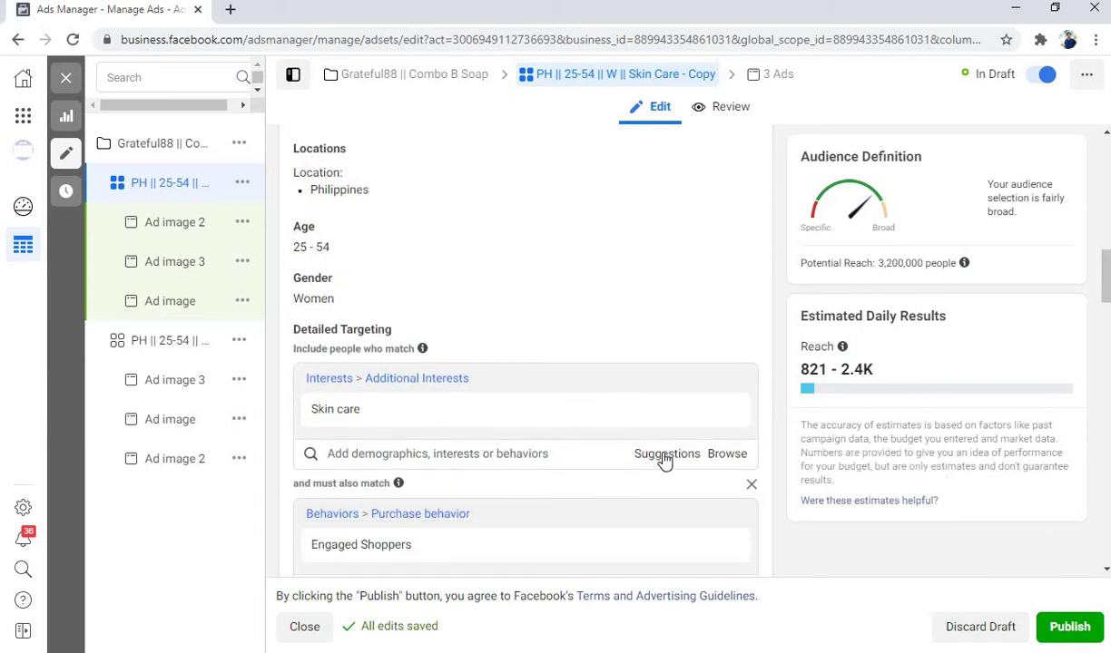
pyautogui.click(665, 456)
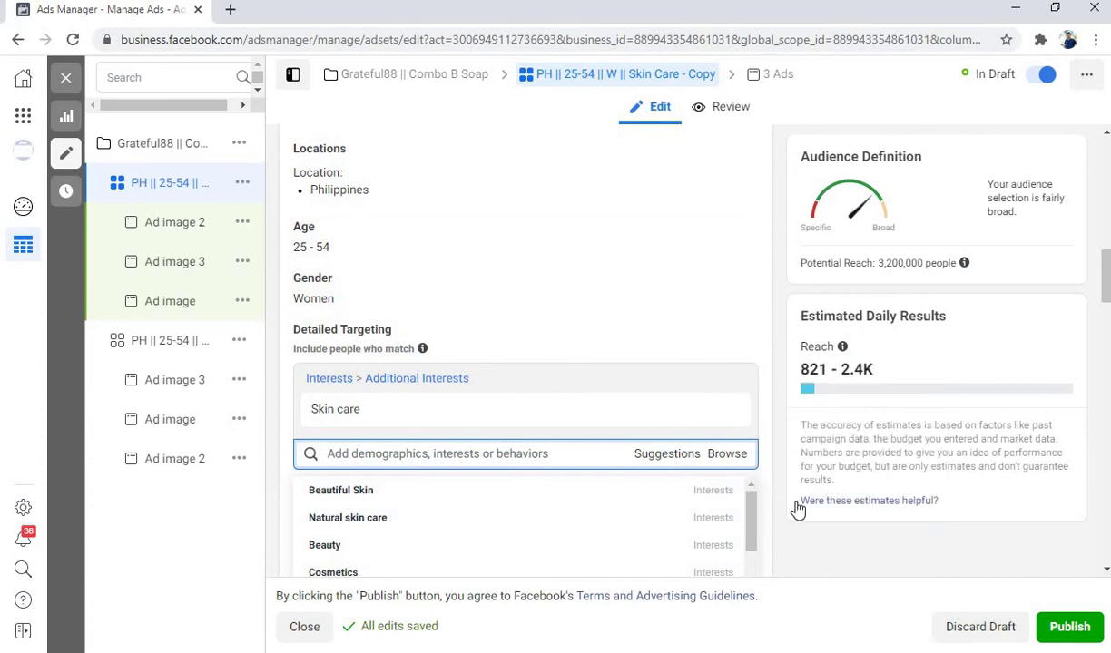
pyautogui.click(377, 495)
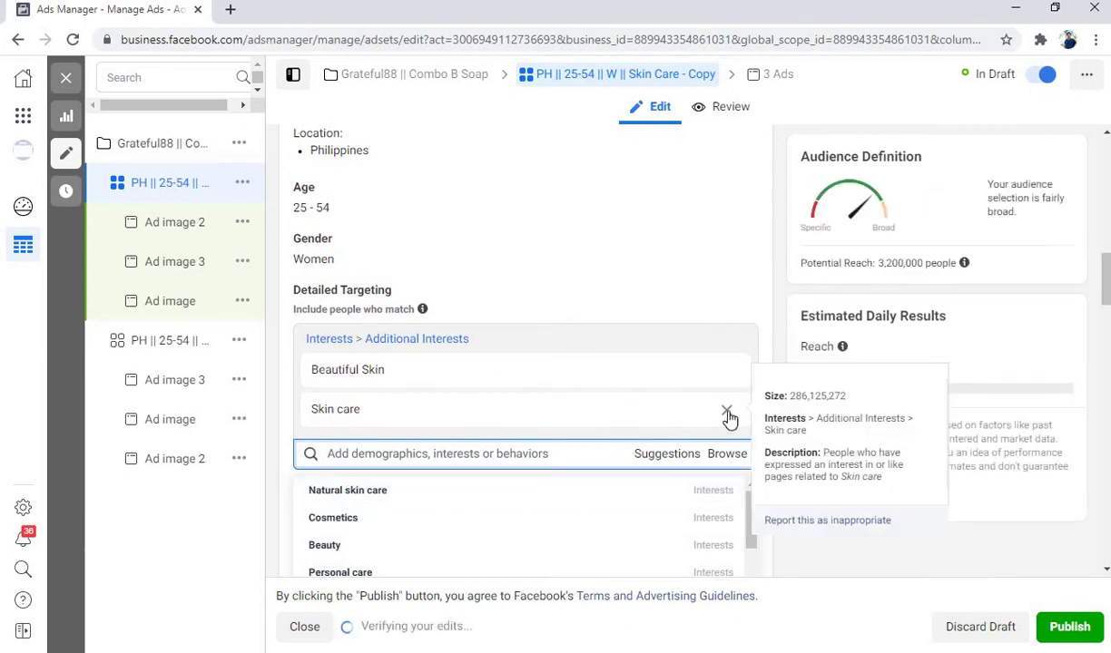
pyautogui.click(726, 415)
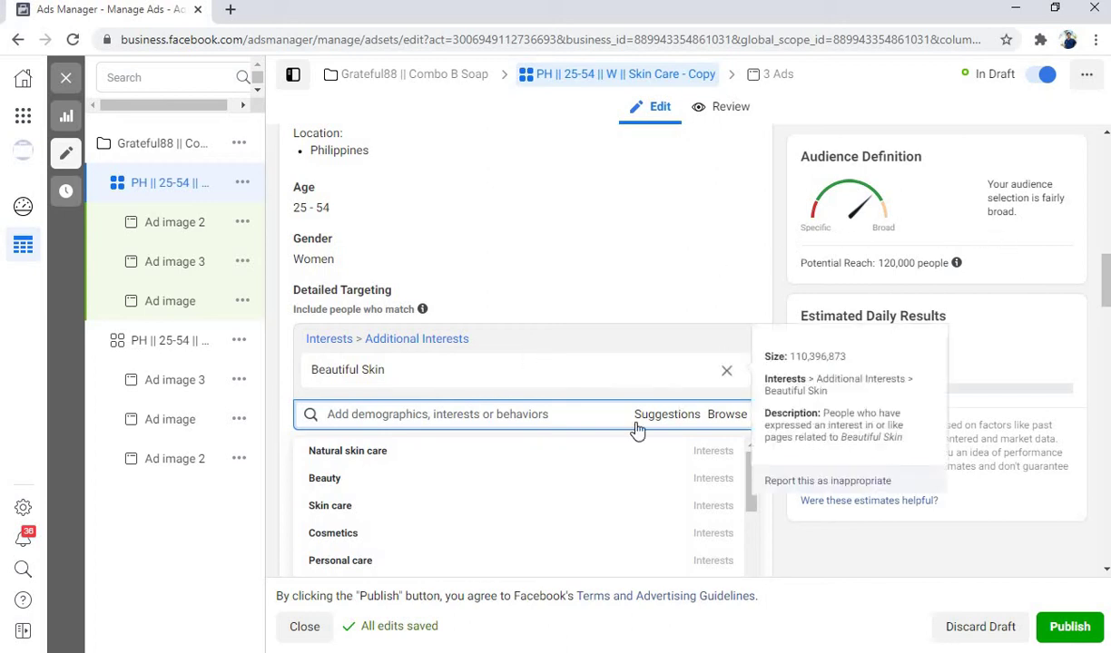
# Add the suggested interests Natural skin care and Personal care to the copied ad set's detailed targeting
pyautogui.click(468, 452)
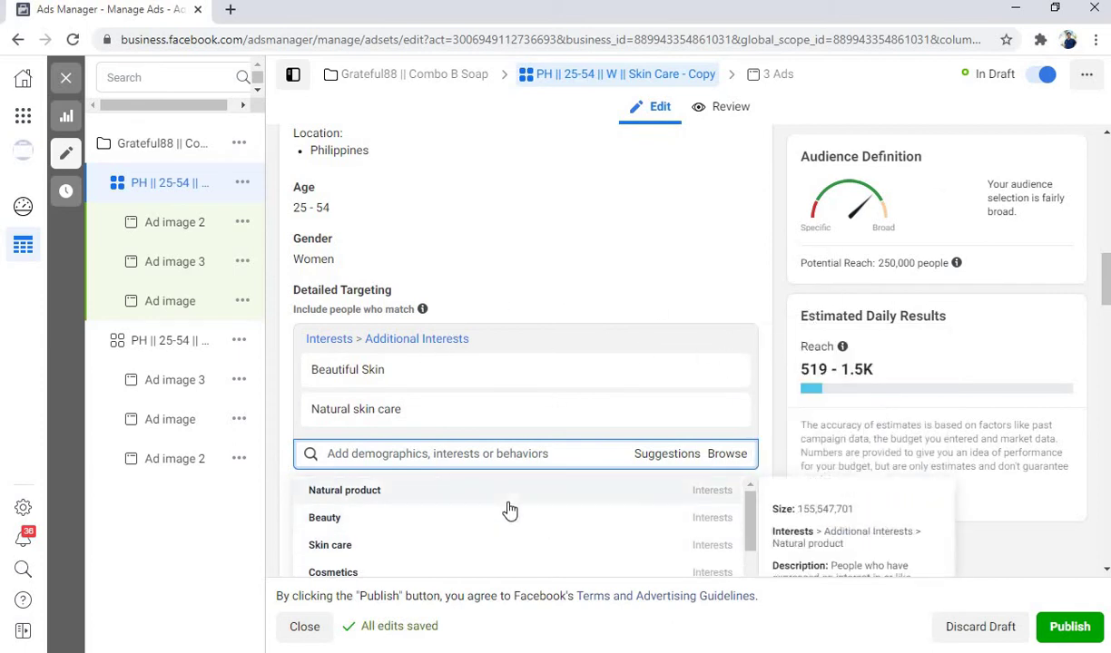
pyautogui.scroll(-1, 510, 511)
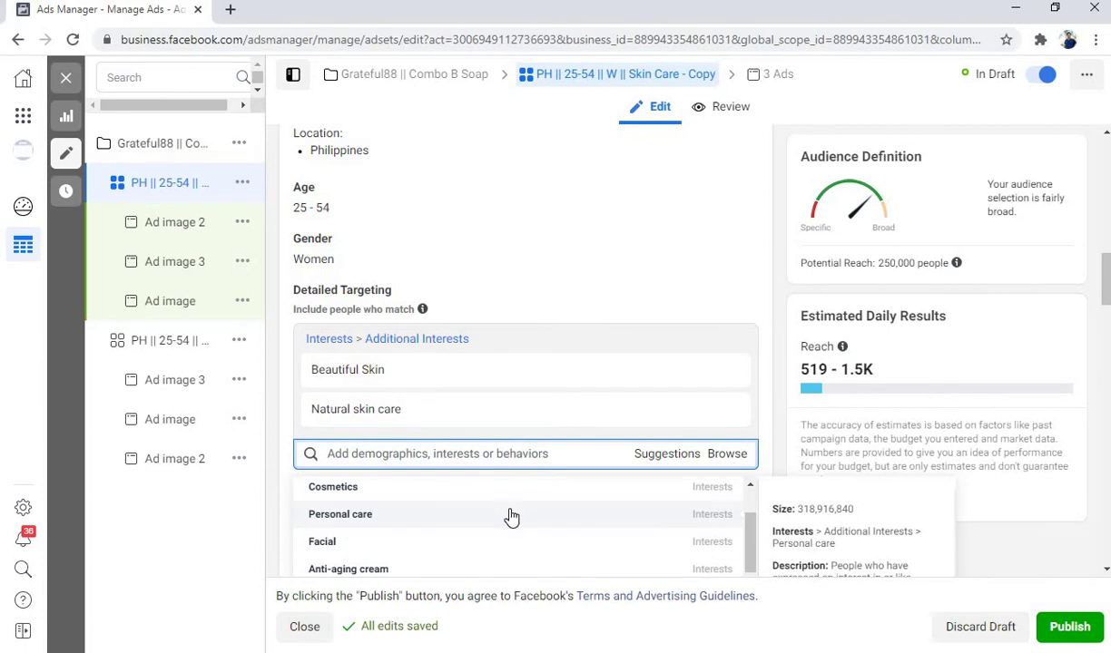
pyautogui.click(511, 515)
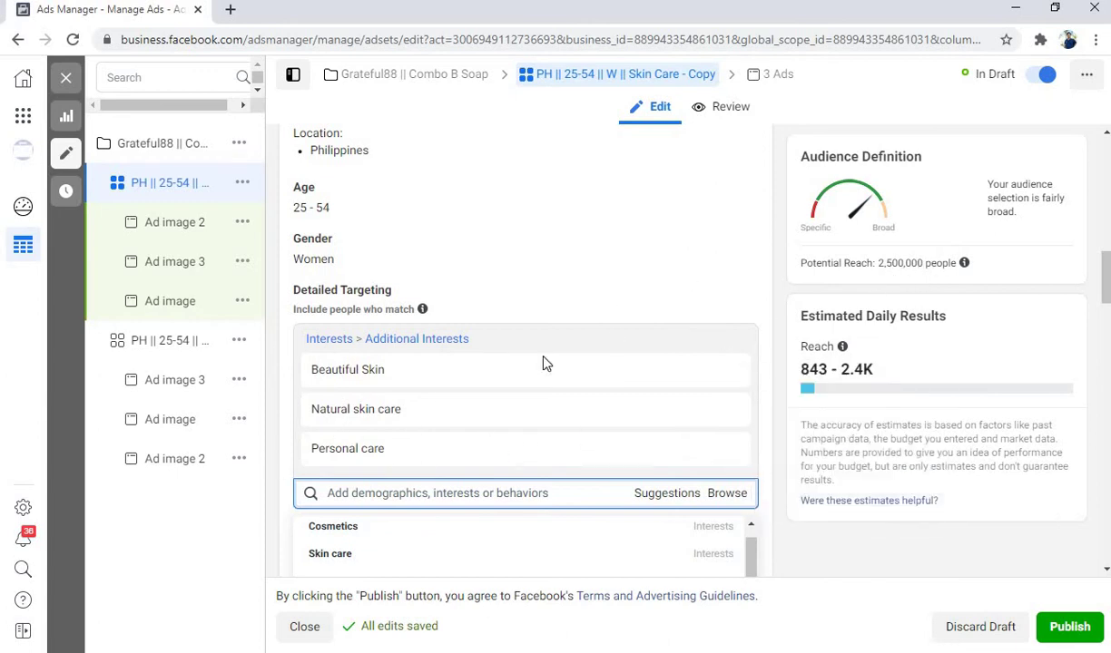
pyautogui.moveTo(346, 381)
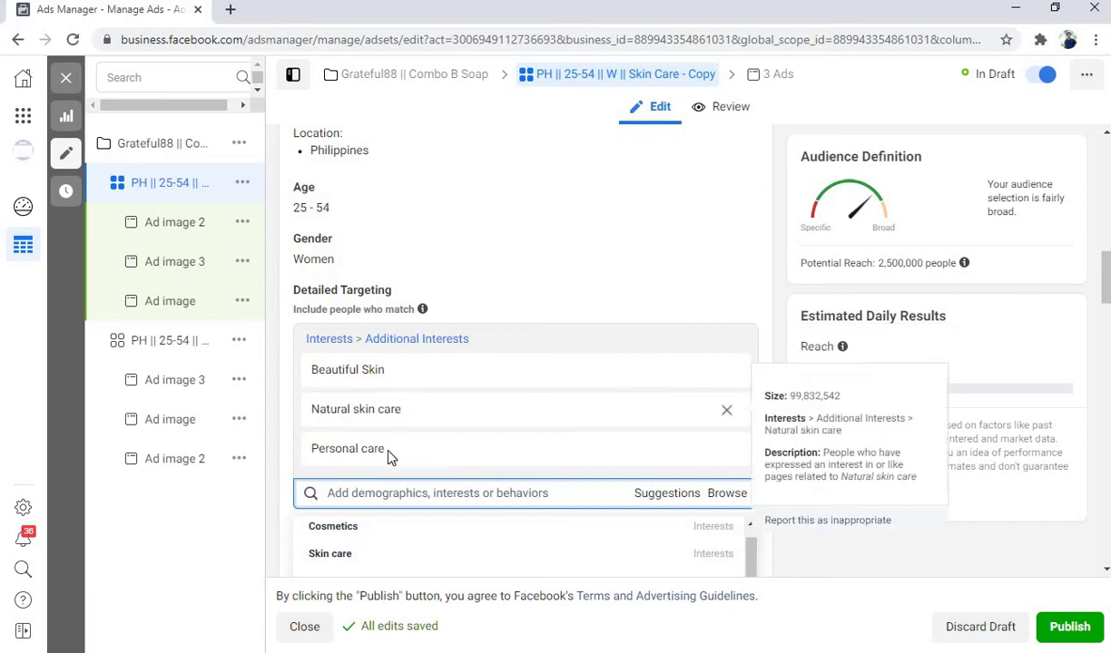
# Remove the Beautiful Skin and Natural skin care interests from the copied ad set's detailed targeting
pyautogui.moveTo(390, 456)
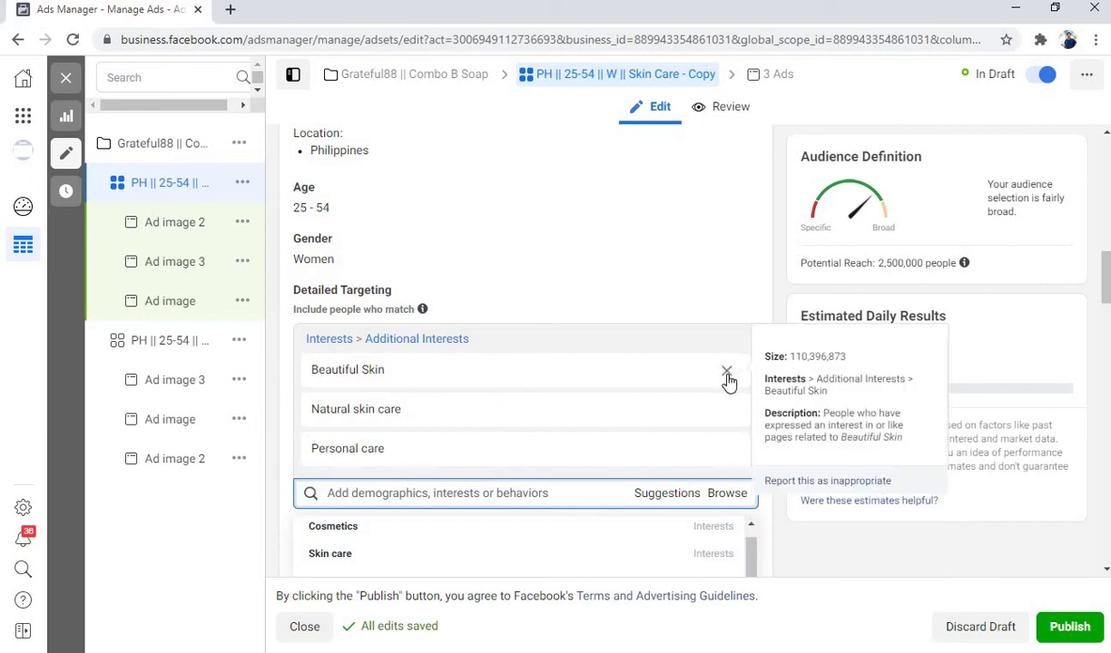
pyautogui.click(727, 371)
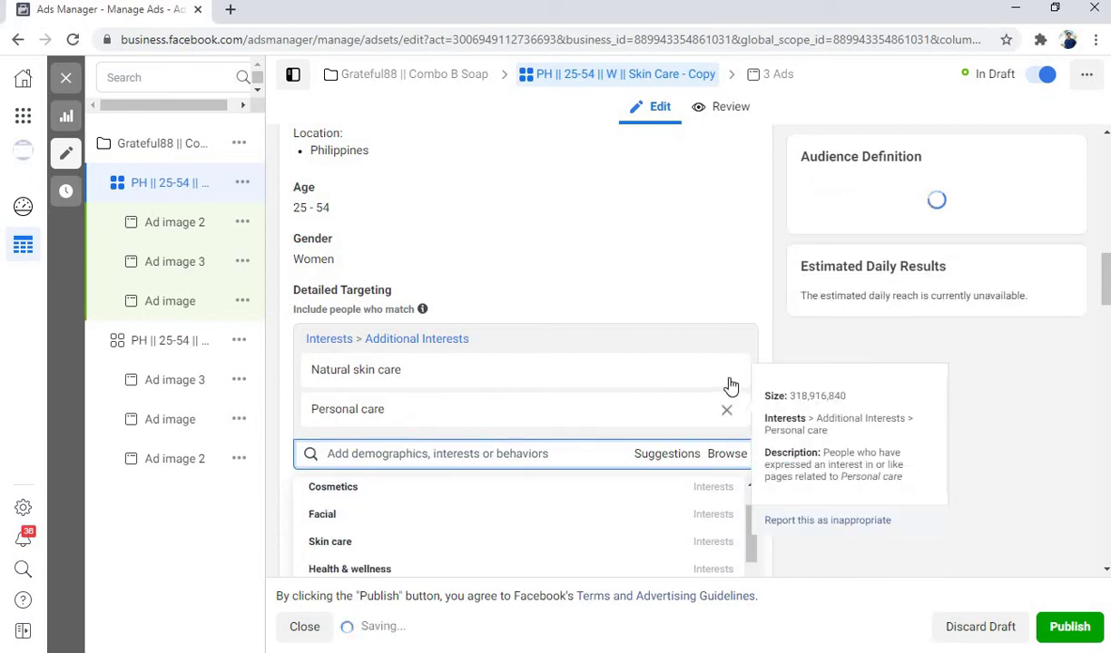
pyautogui.click(727, 371)
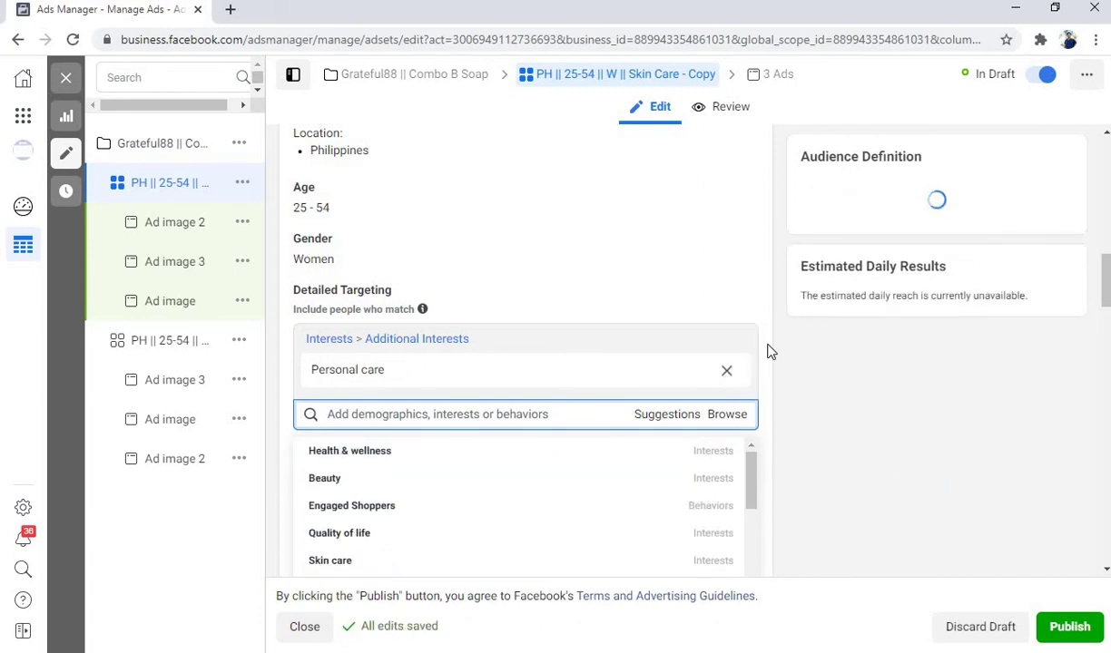
pyautogui.moveTo(964, 263)
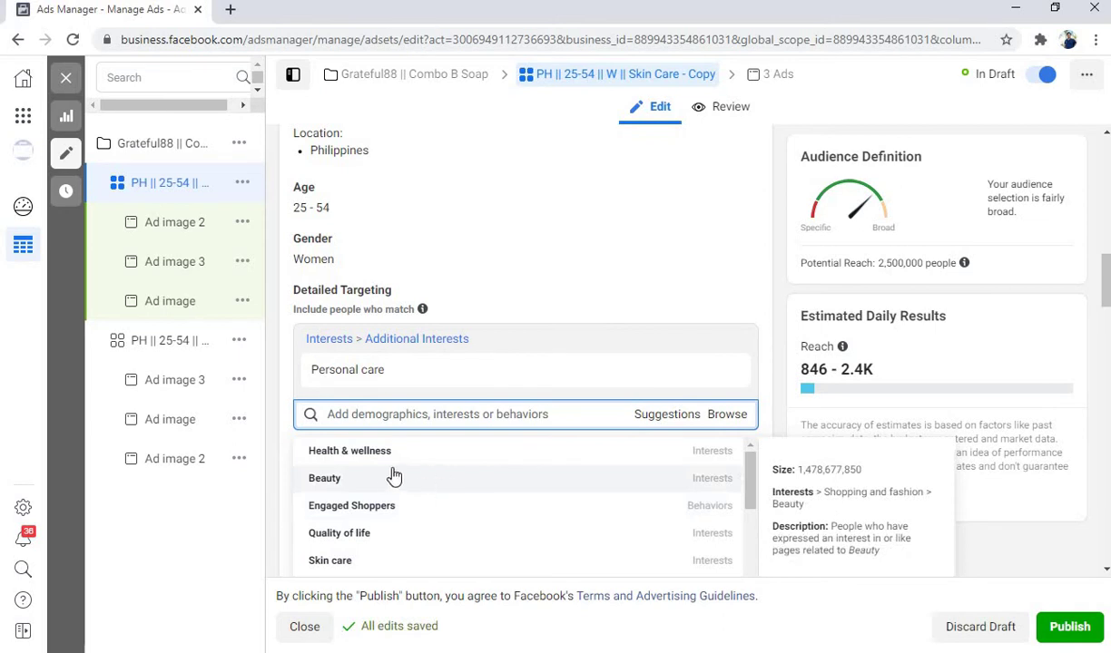
# Replace the Personal care interest with the suggested Anti-aging cream interest in the copied ad set's detailed targeting
pyautogui.scroll(-1, 570, 485)
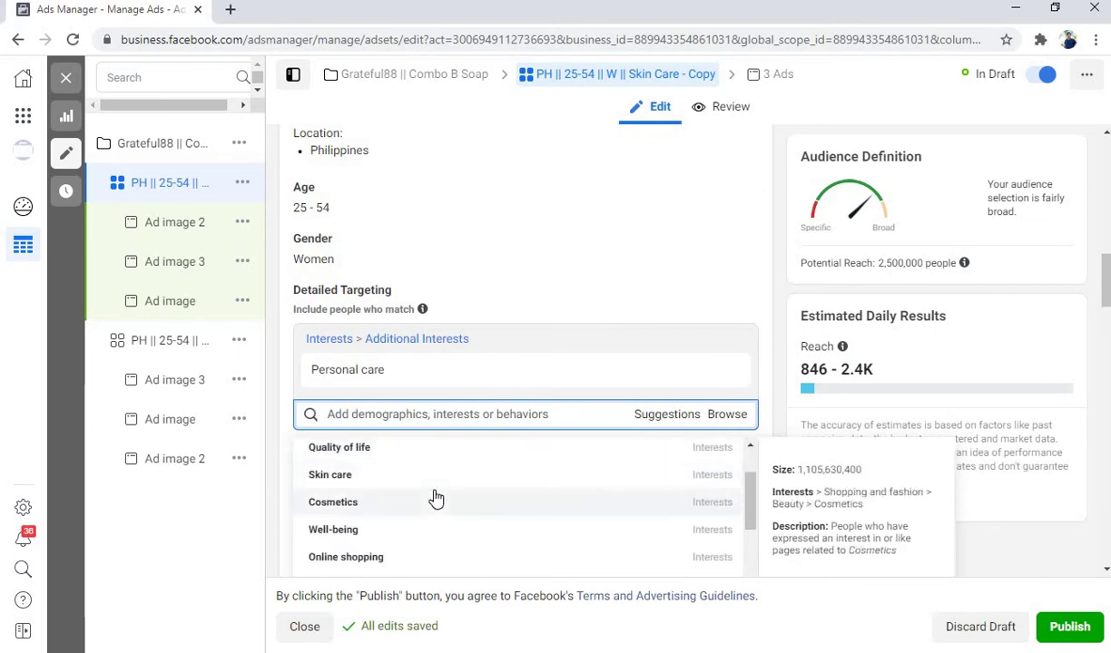
pyautogui.scroll(-2, 436, 498)
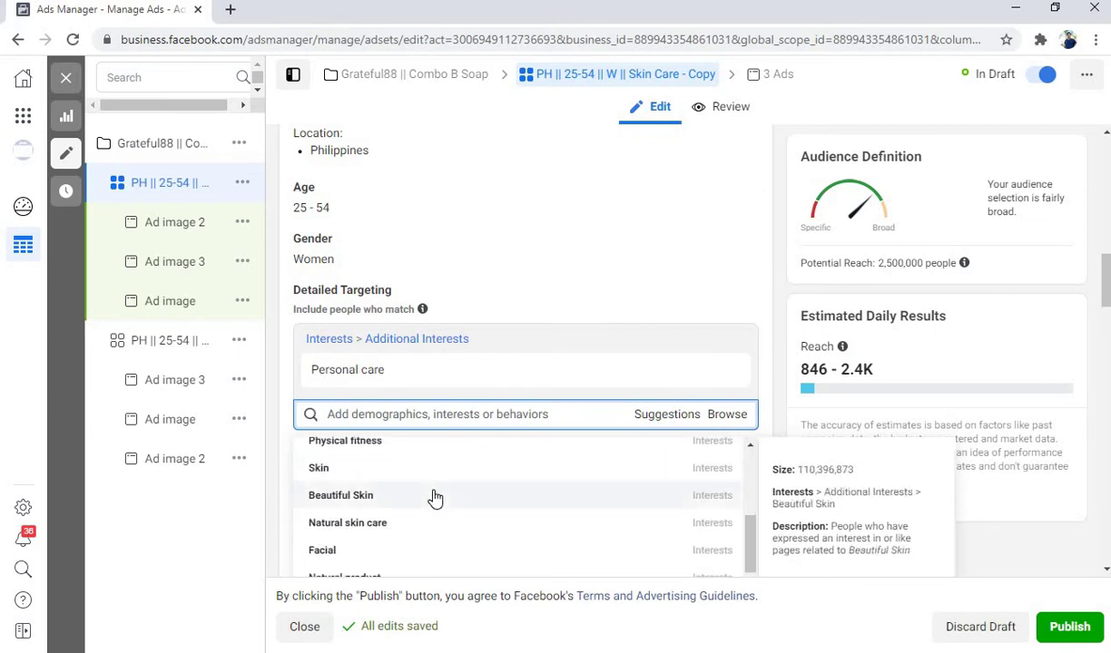
pyautogui.scroll(-1, 436, 498)
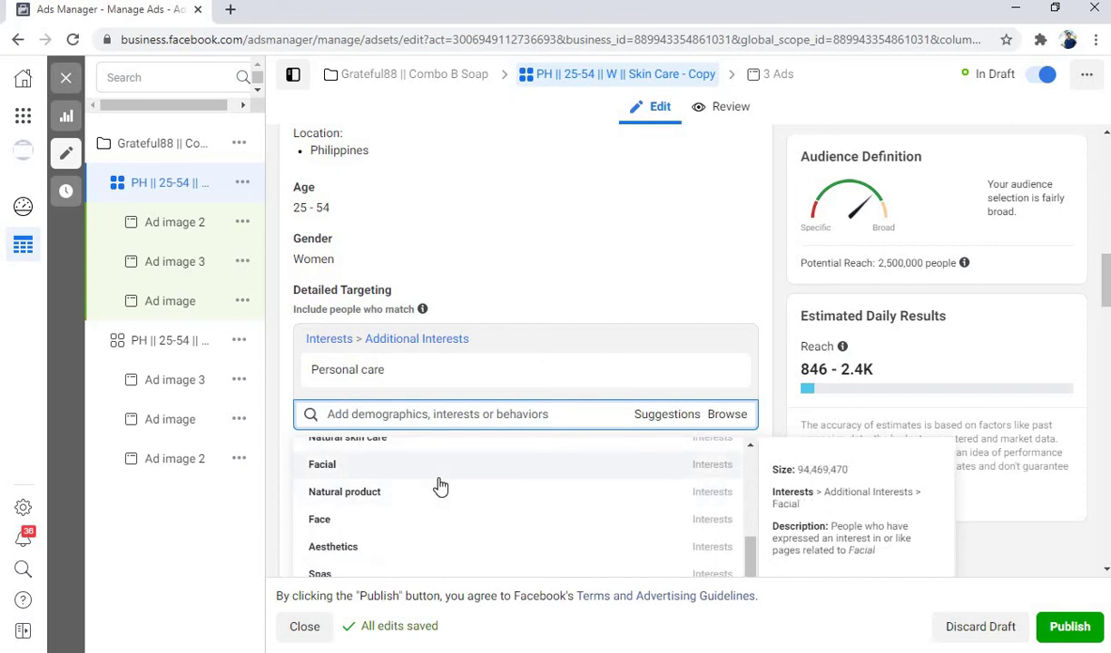
pyautogui.scroll(-1, 440, 488)
pyautogui.scroll(-1, 440, 488)
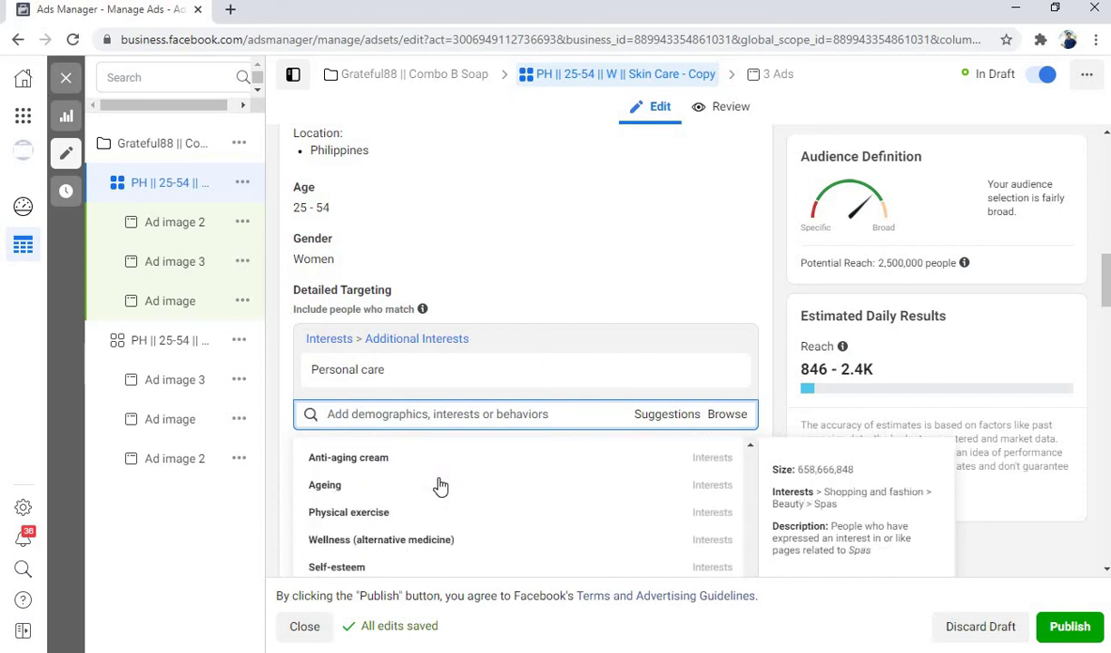
pyautogui.click(396, 458)
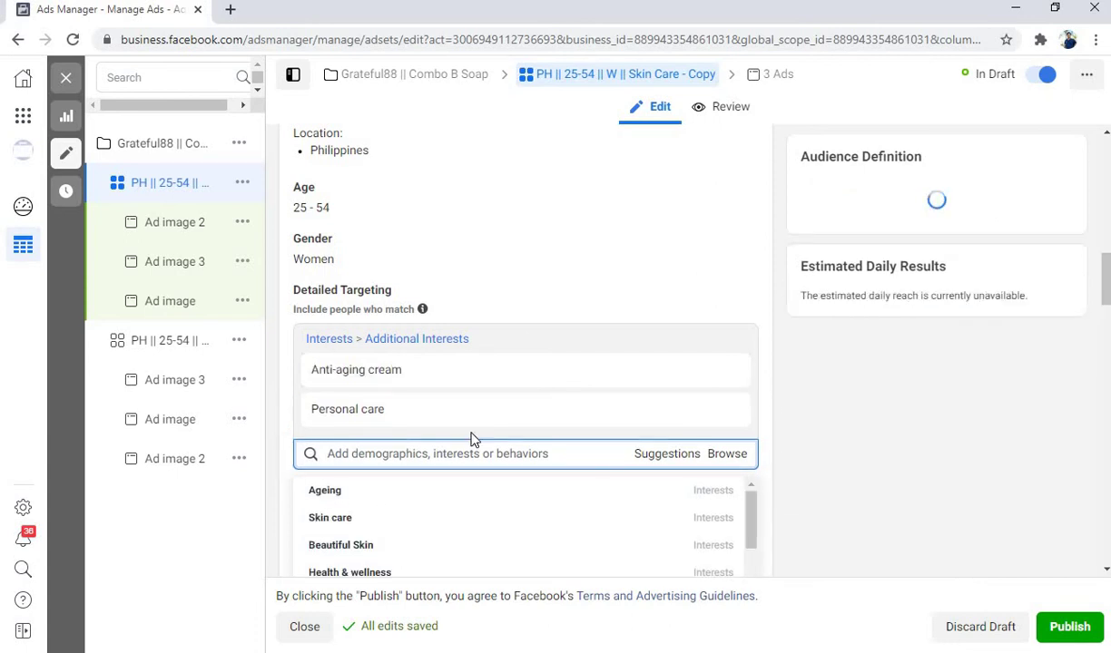
pyautogui.moveTo(724, 414)
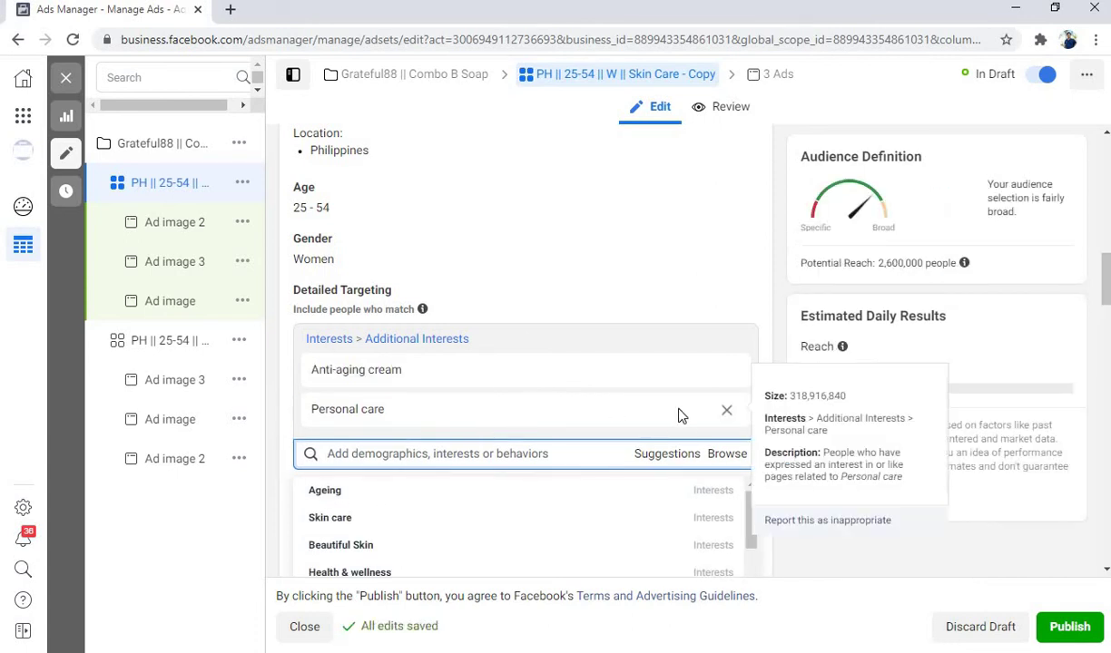
pyautogui.click(726, 413)
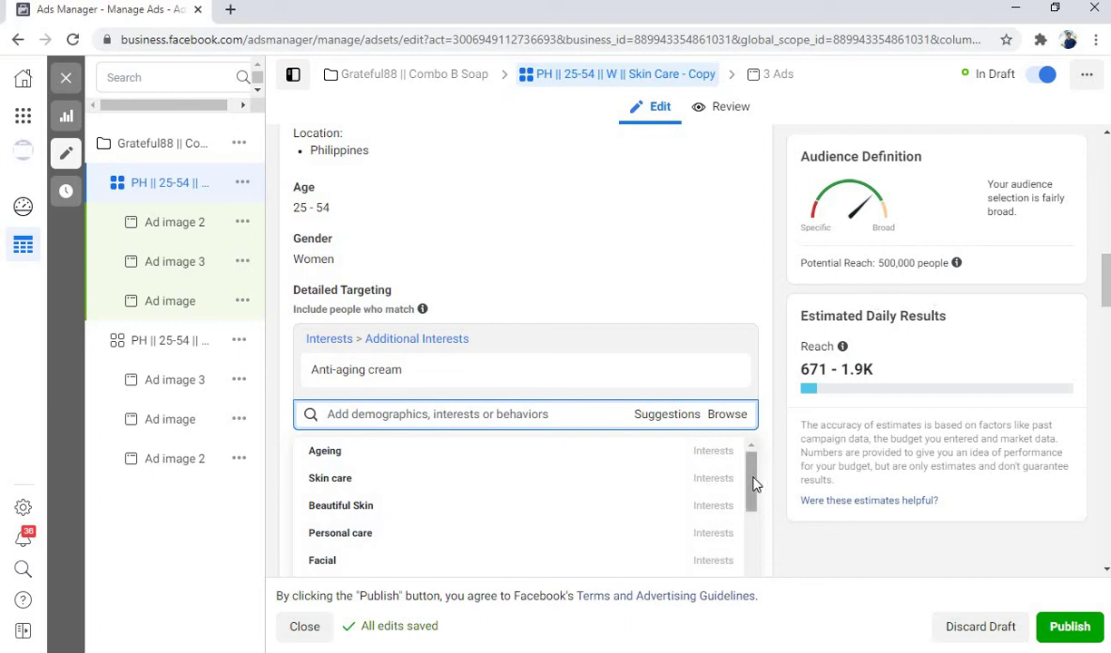
# Add the suggested Moisturizer interest to the copied ad set's detailed targeting and remove Anti-aging cream
pyautogui.moveTo(753, 485)
pyautogui.mouseDown()
pyautogui.moveTo(747, 565)
pyautogui.moveTo(751, 470)
pyautogui.mouseUp()
pyautogui.moveTo(429, 481)
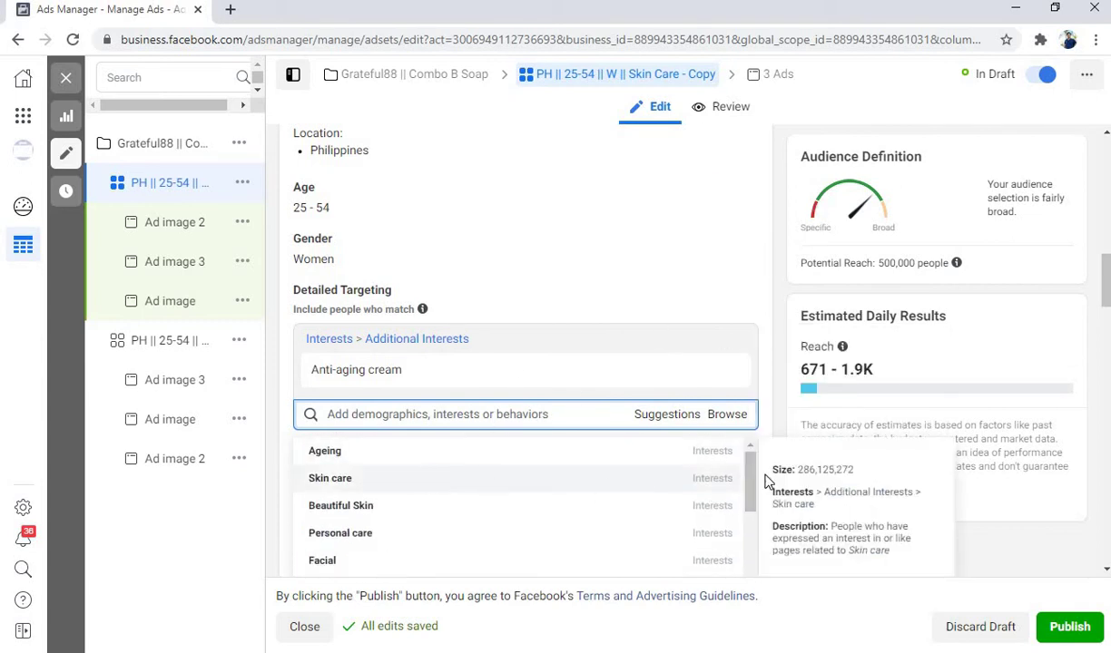
pyautogui.moveTo(746, 490); pyautogui.dragTo(740, 523)
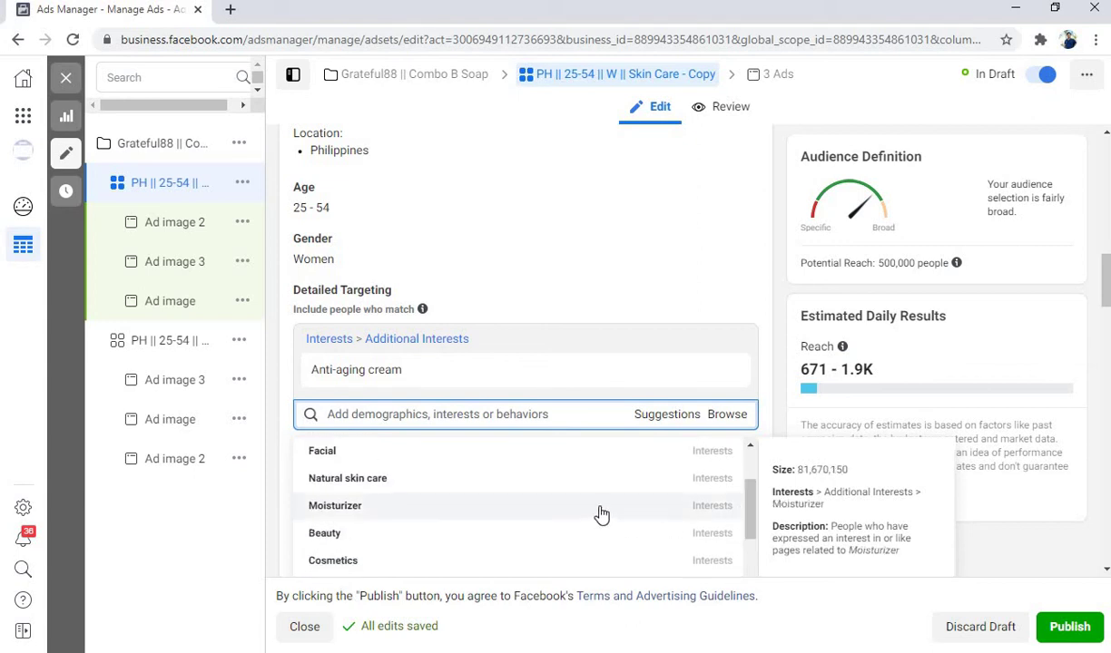
pyautogui.click(600, 509)
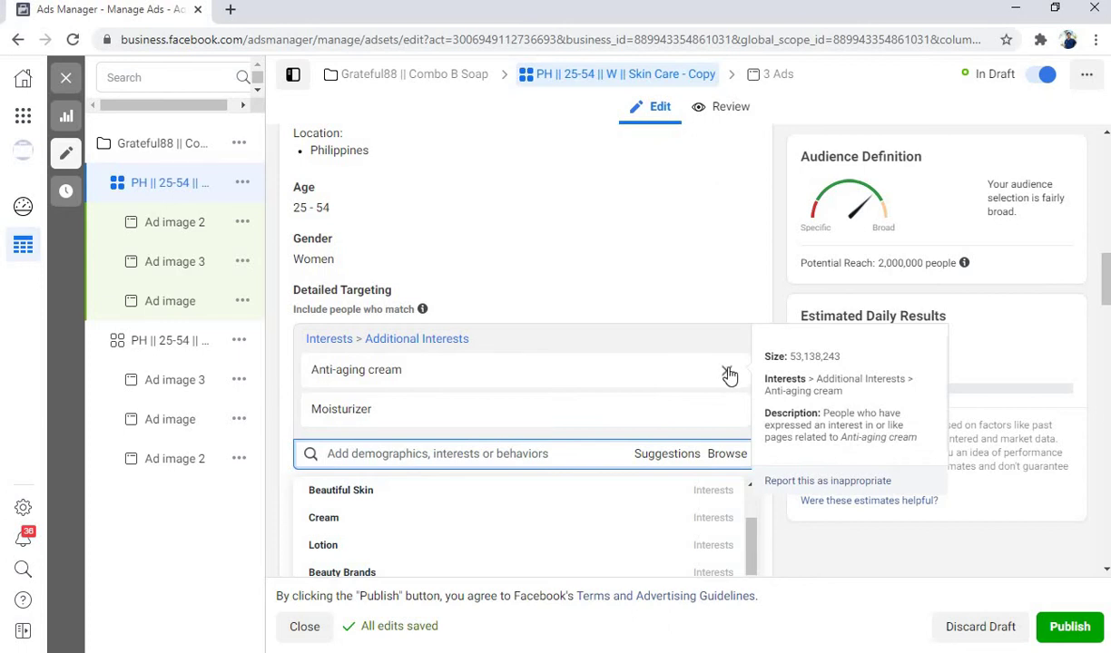
pyautogui.click(727, 373)
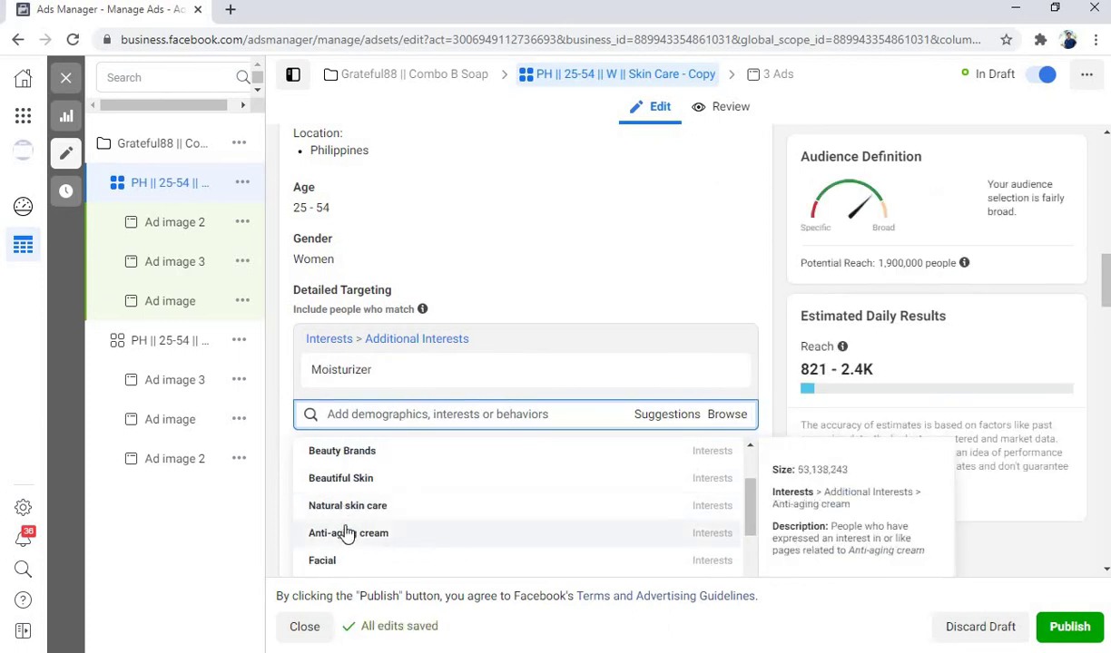
# Look through the remaining suggested interests for the Moisturizer targeting without adding any, and close the suggestion list
pyautogui.scroll(-1, 657, 527)
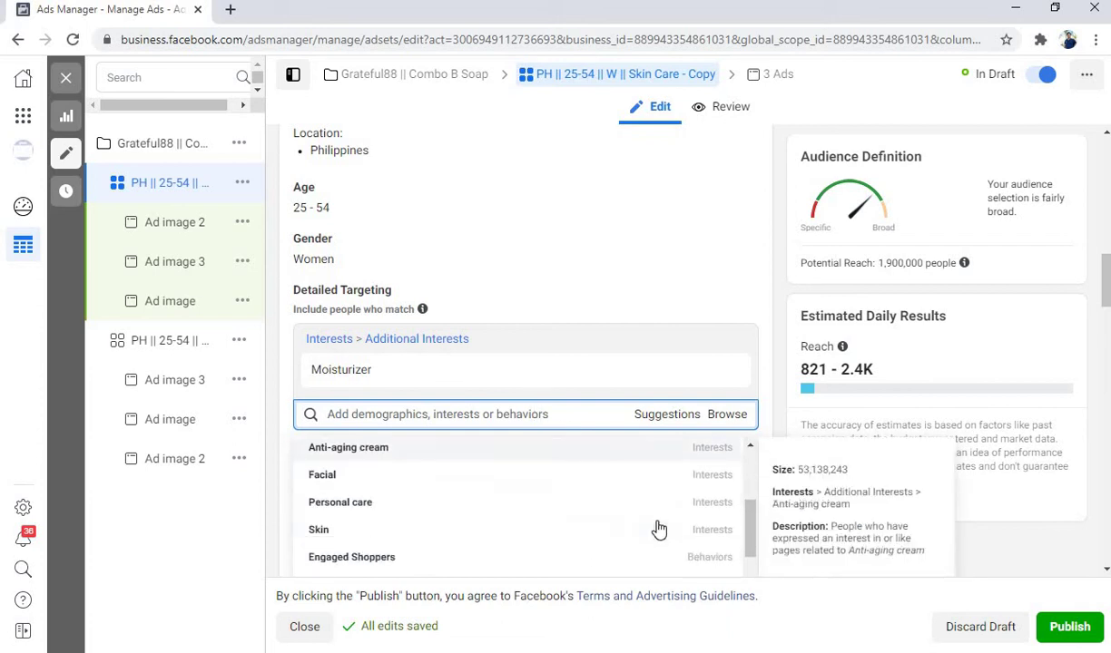
pyautogui.scroll(-1, 612, 560)
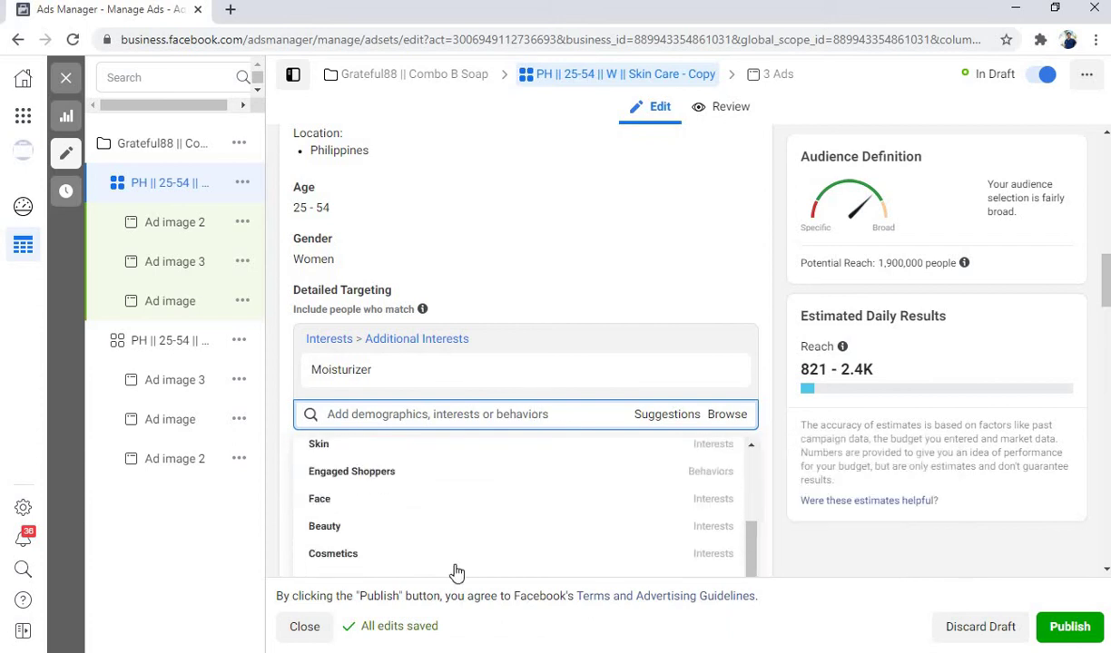
pyautogui.scroll(-2, 454, 533)
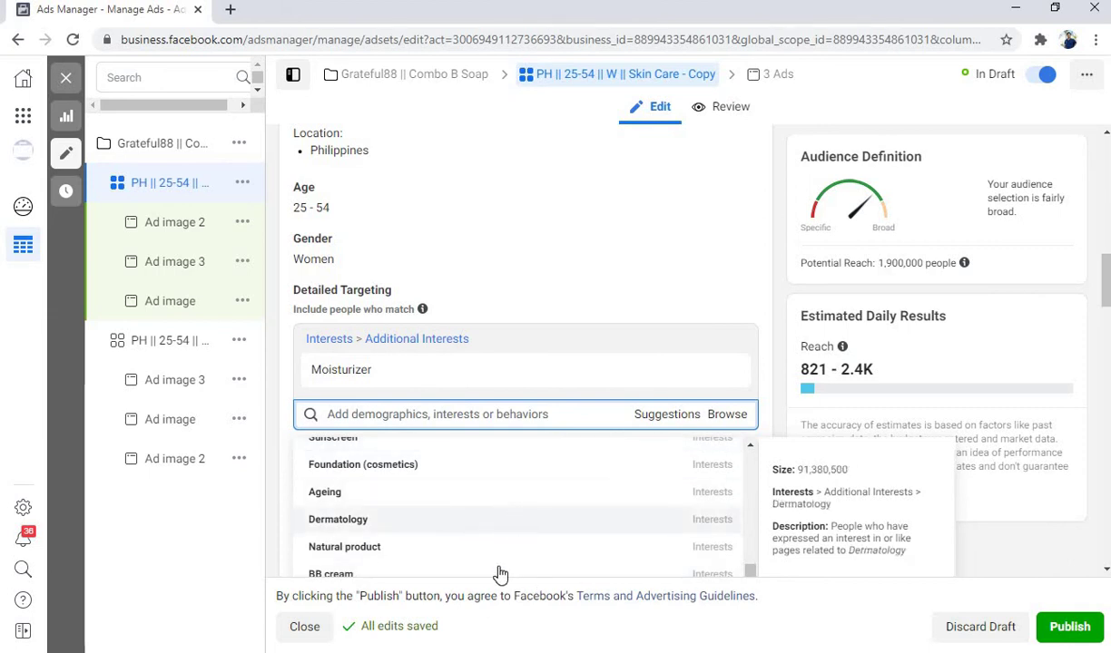
pyautogui.scroll(-2, 454, 540)
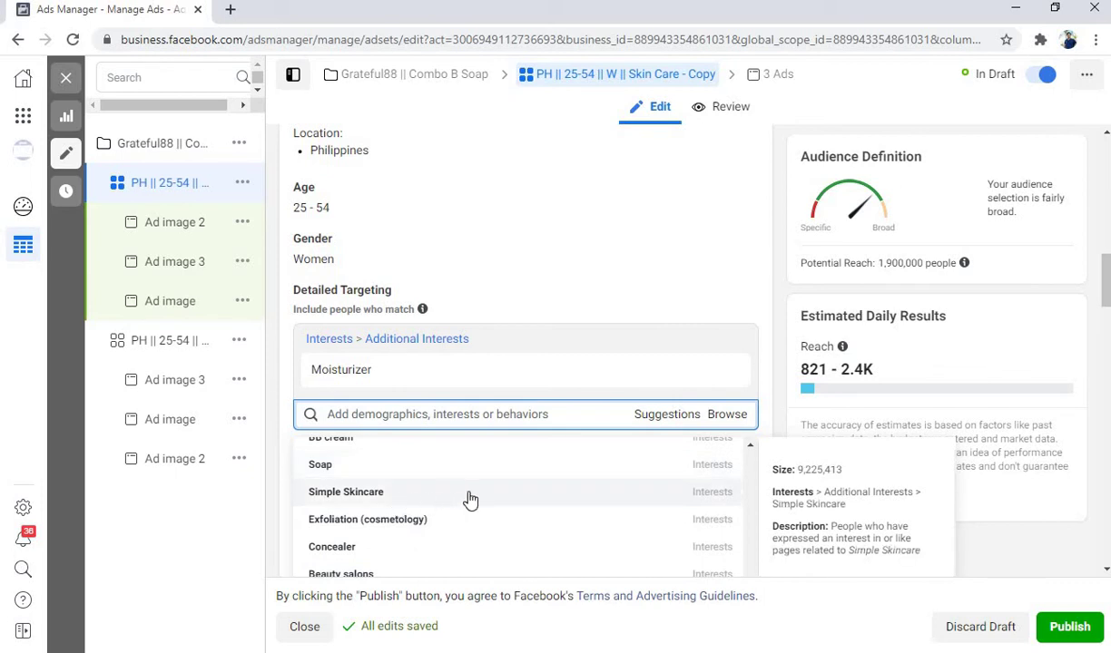
pyautogui.scroll(-2, 454, 536)
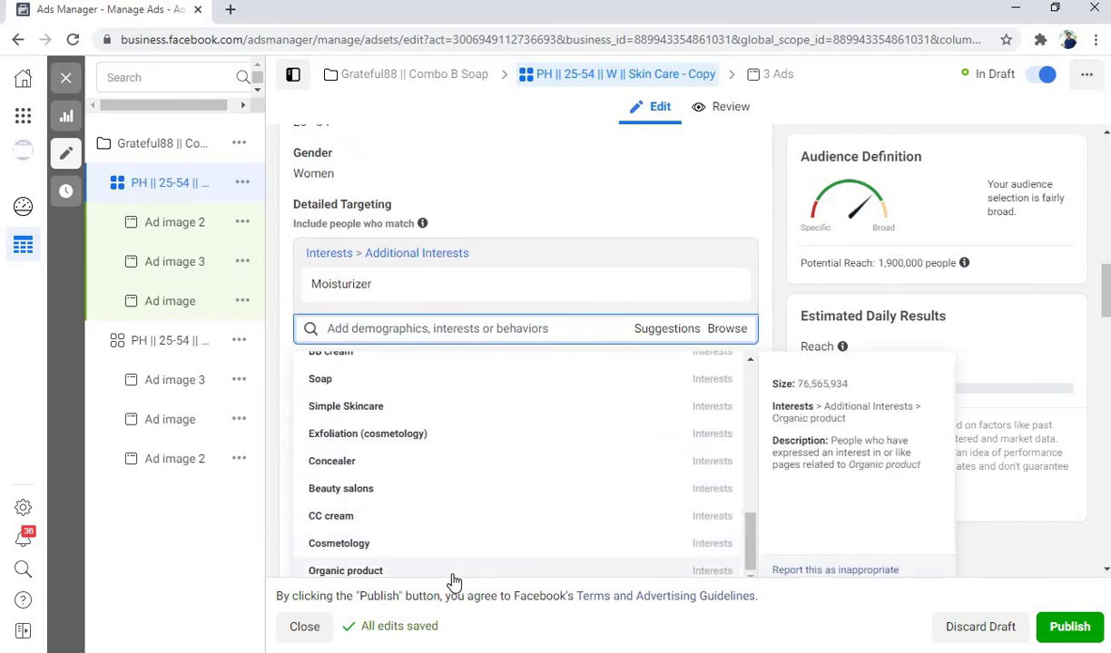
pyautogui.scroll(-1, 468, 549)
pyautogui.scroll(-2, 469, 554)
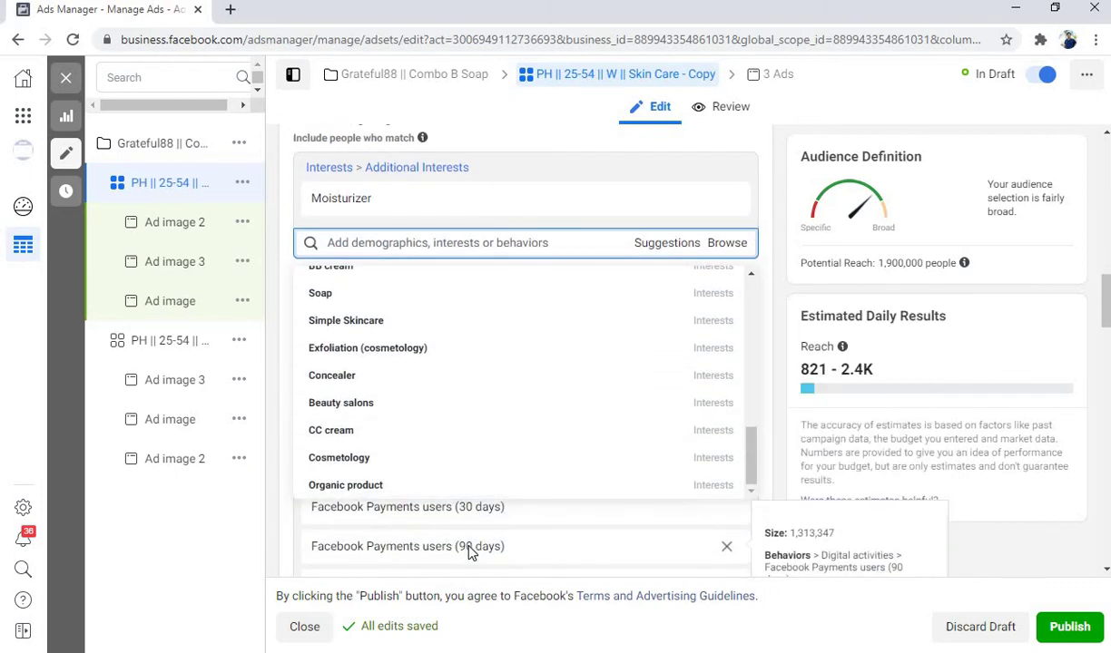
pyautogui.scroll(3, 463, 540)
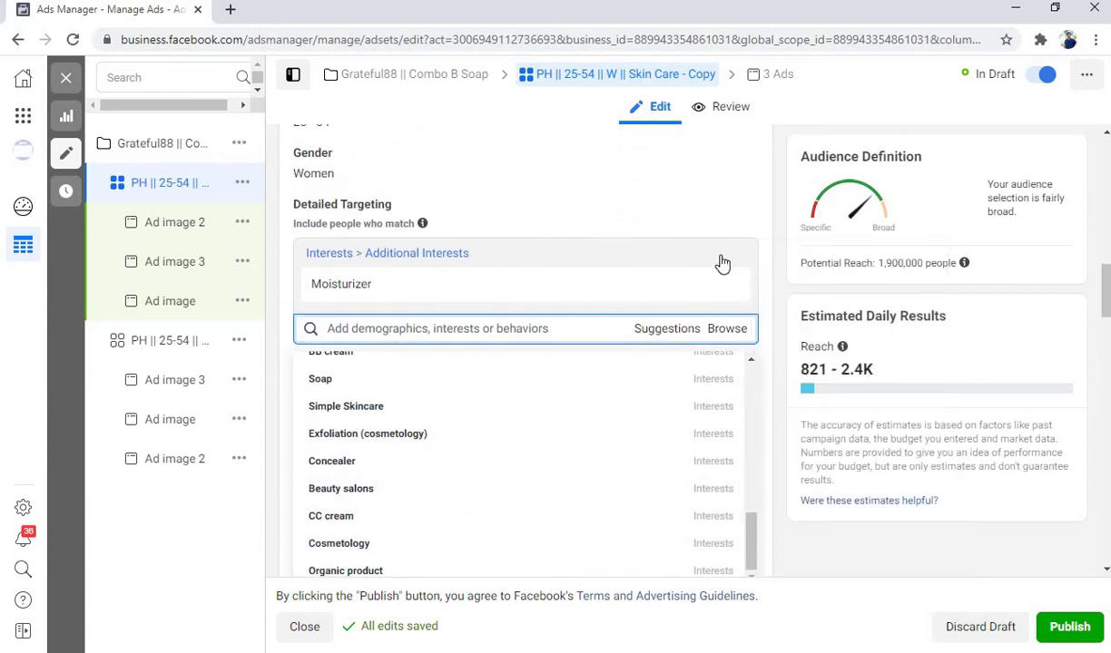
pyautogui.click(737, 202)
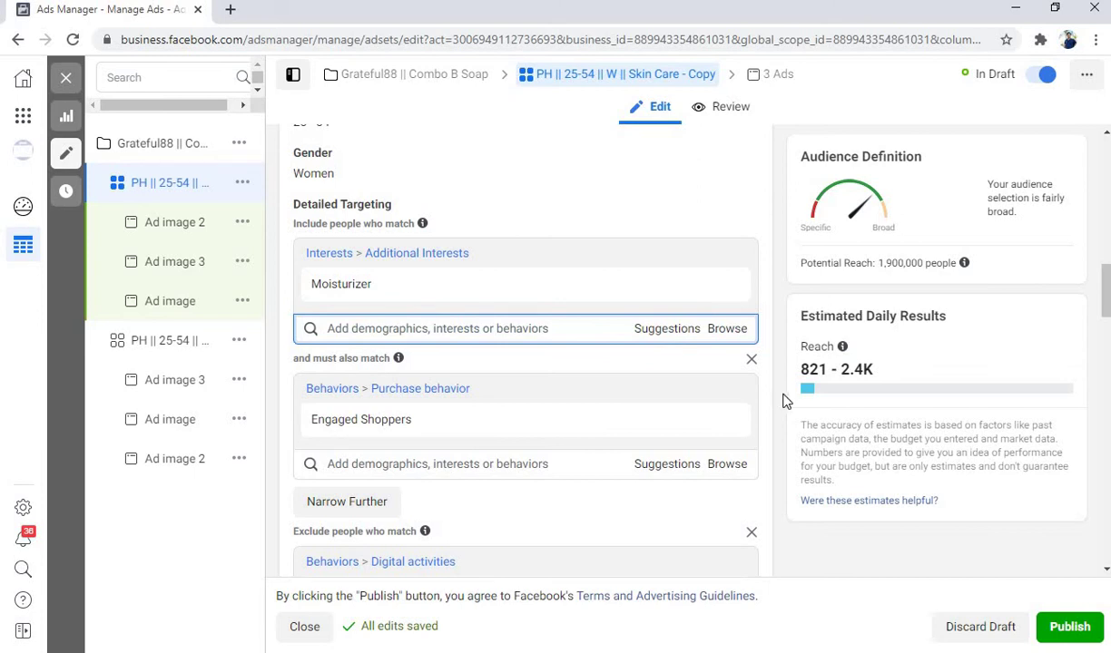
# Publish the copied ad set with its three ads and close the editor
pyautogui.scroll(4, 528, 303)
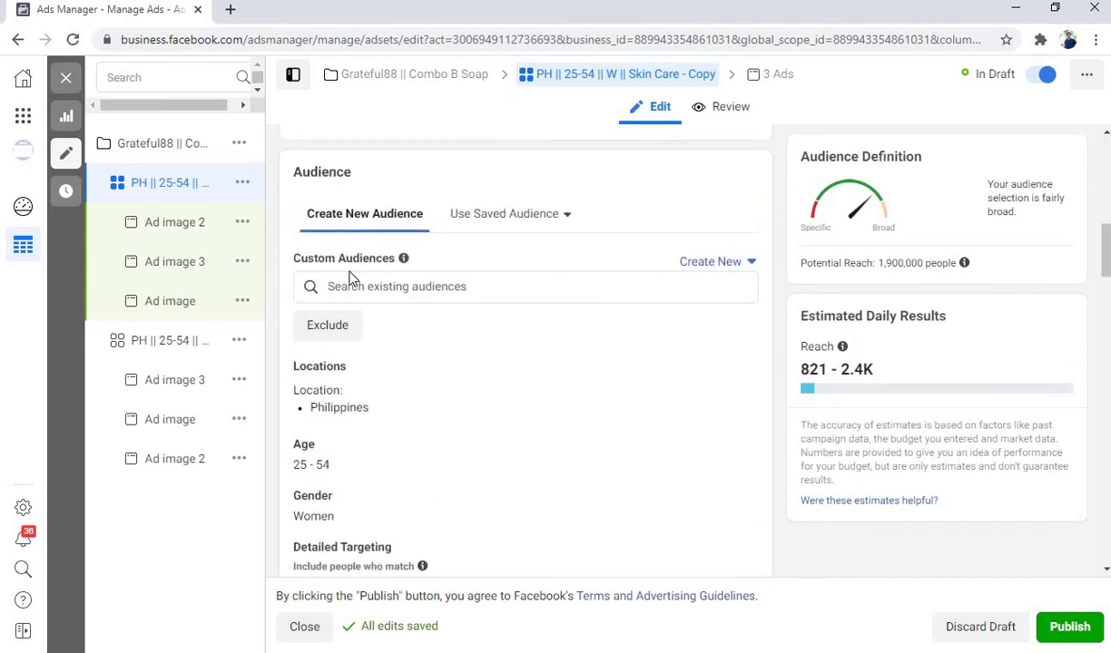
pyautogui.scroll(2, 352, 278)
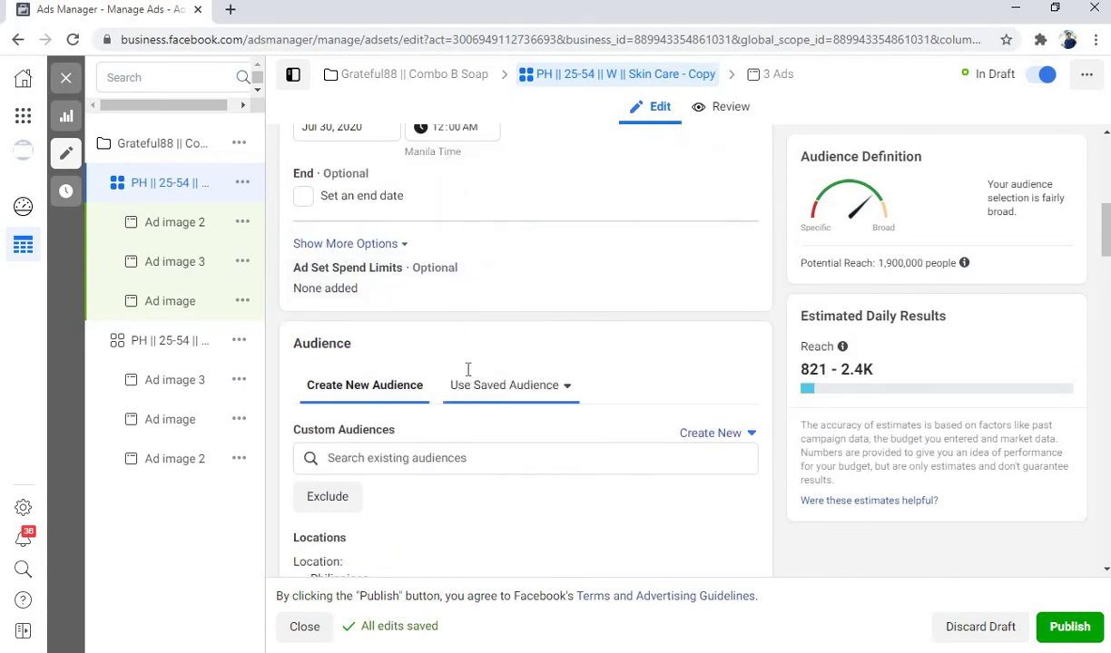
pyautogui.scroll(-3, 468, 369)
pyautogui.scroll(-2, 471, 378)
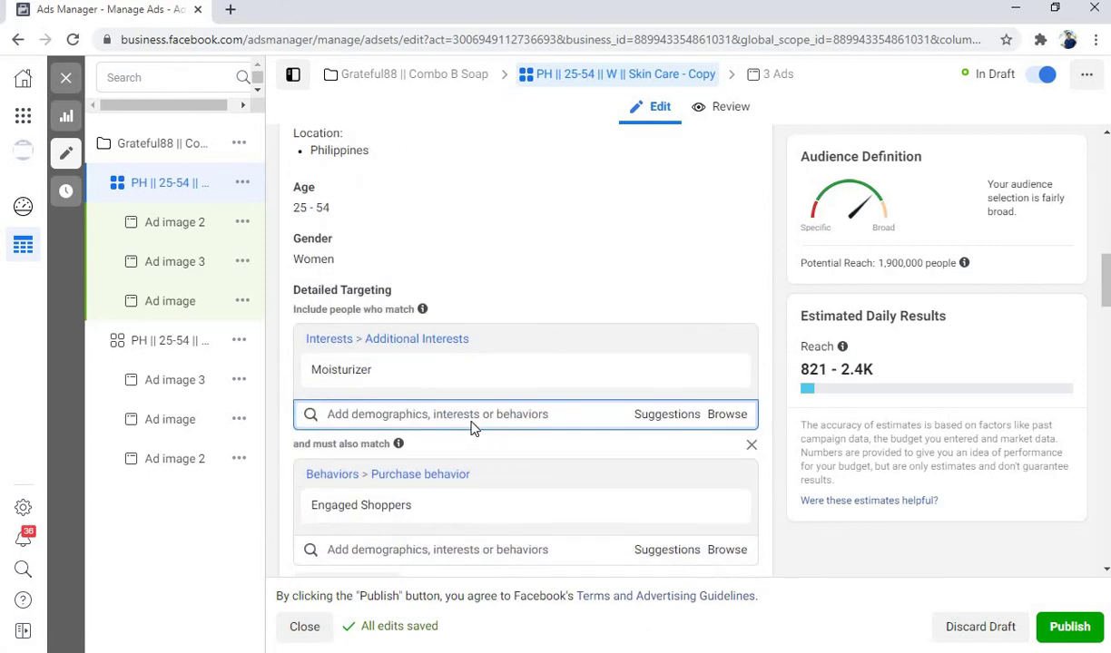
pyautogui.scroll(-2, 464, 419)
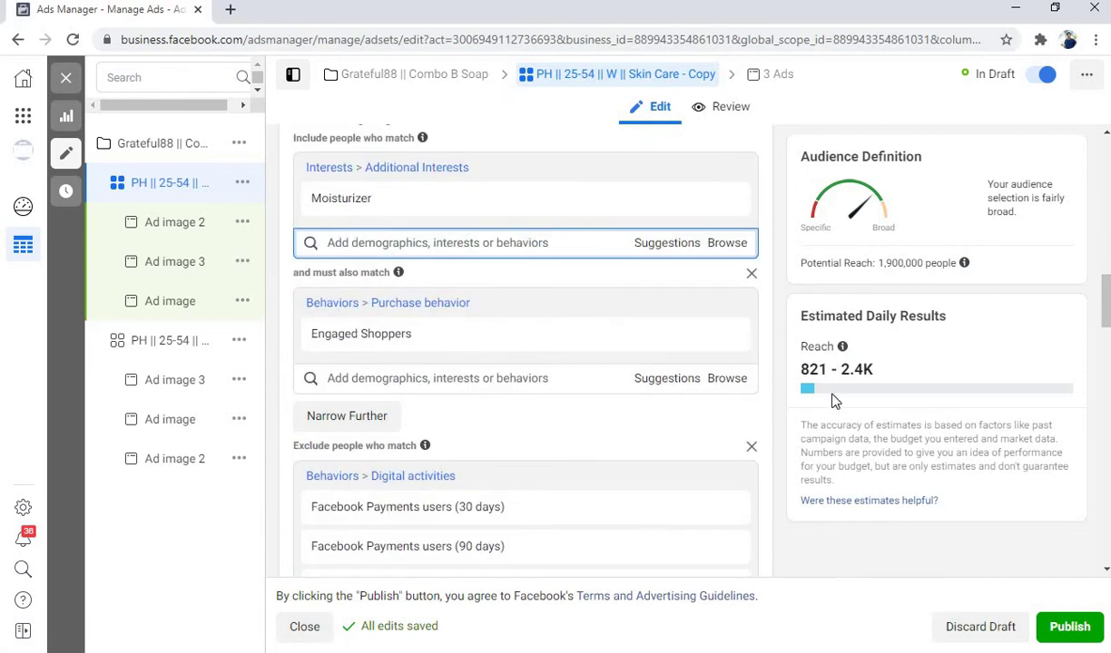
pyautogui.scroll(6, 526, 386)
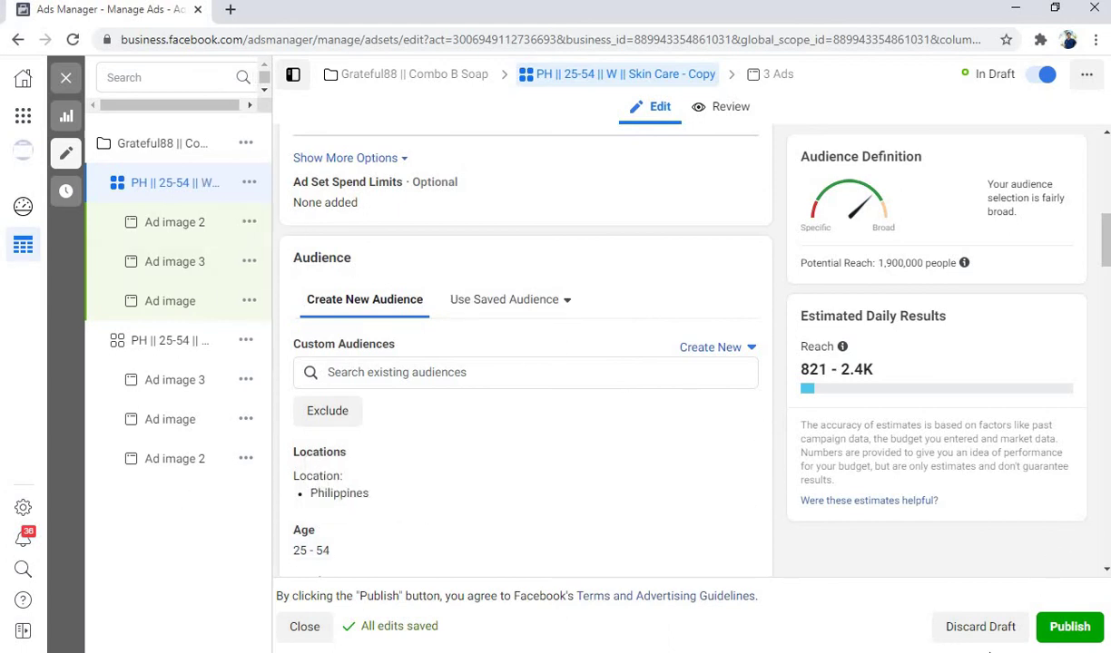
pyautogui.click(1073, 628)
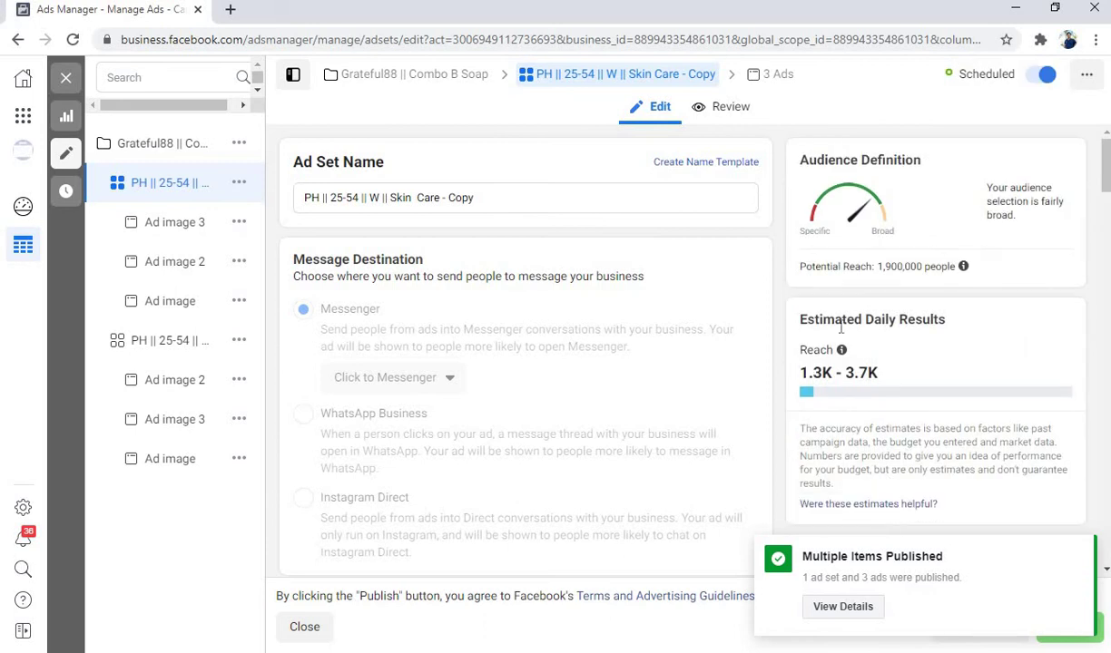
pyautogui.click(66, 81)
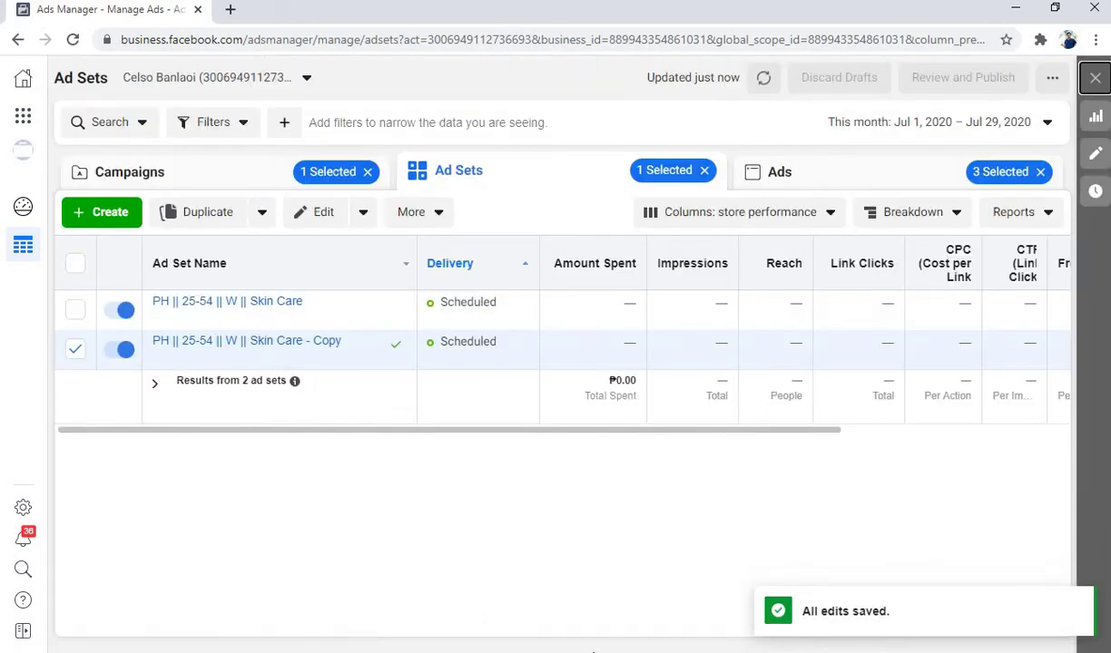
# Deselect the copied ad set in the ad set list and reopen PH || 25-54 || W || Skin Care - Copy for editing
pyautogui.click(75, 349)
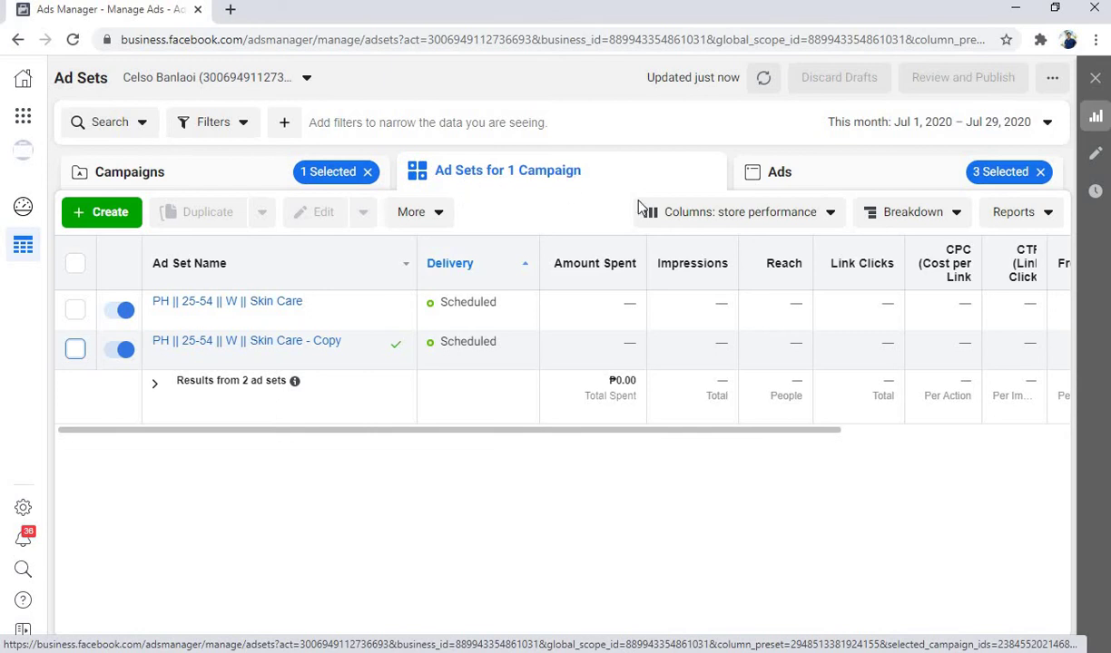
pyautogui.click(276, 174)
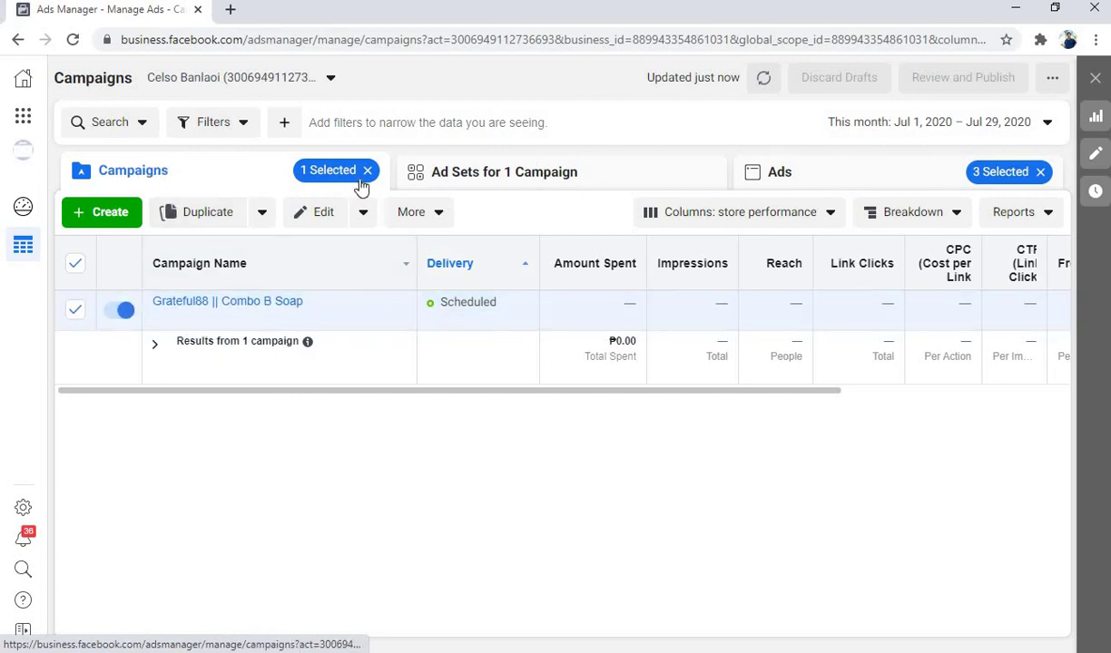
pyautogui.click(535, 182)
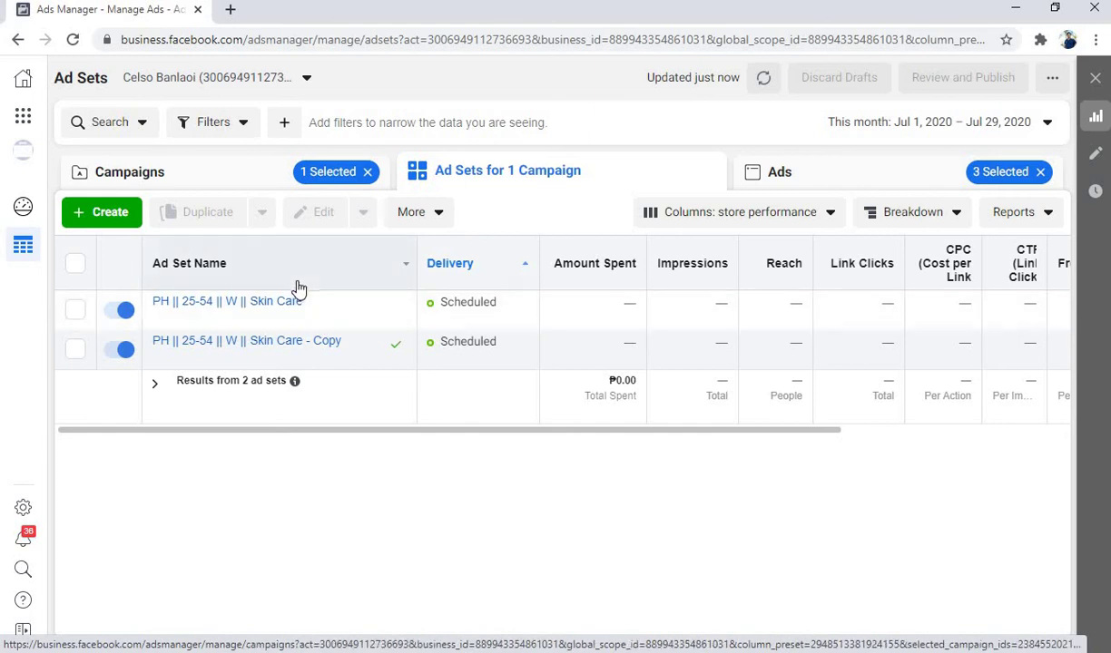
pyautogui.moveTo(354, 345)
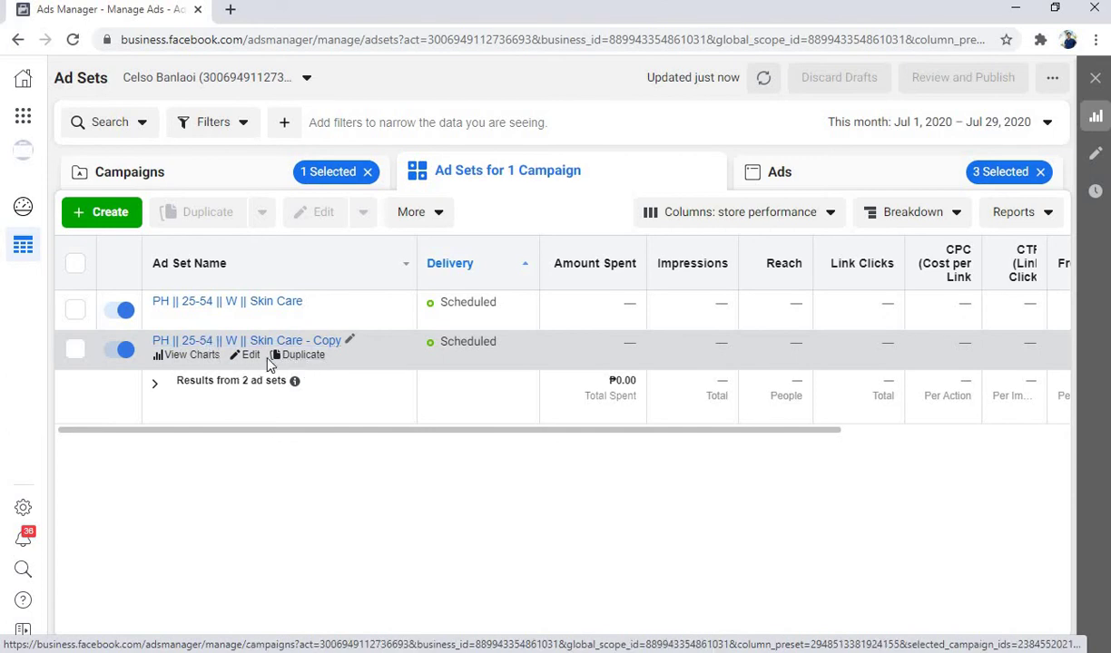
pyautogui.click(249, 356)
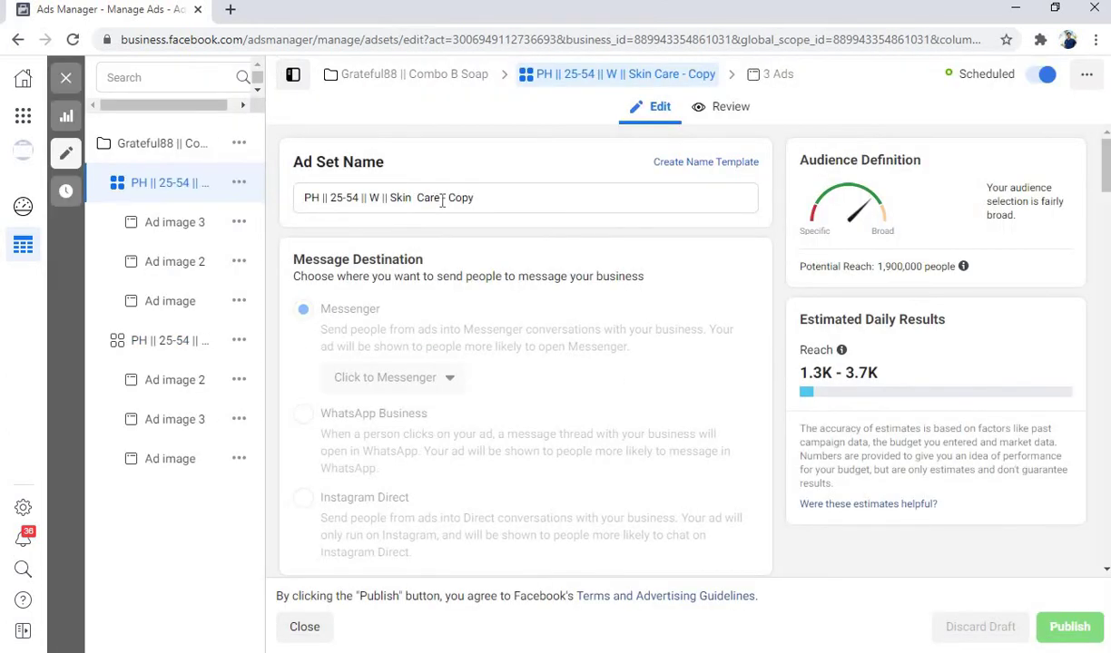
# Rename the copied ad set to PH || 25-54 || W || moisturizer
pyautogui.moveTo(481, 197); pyautogui.dragTo(393, 195)
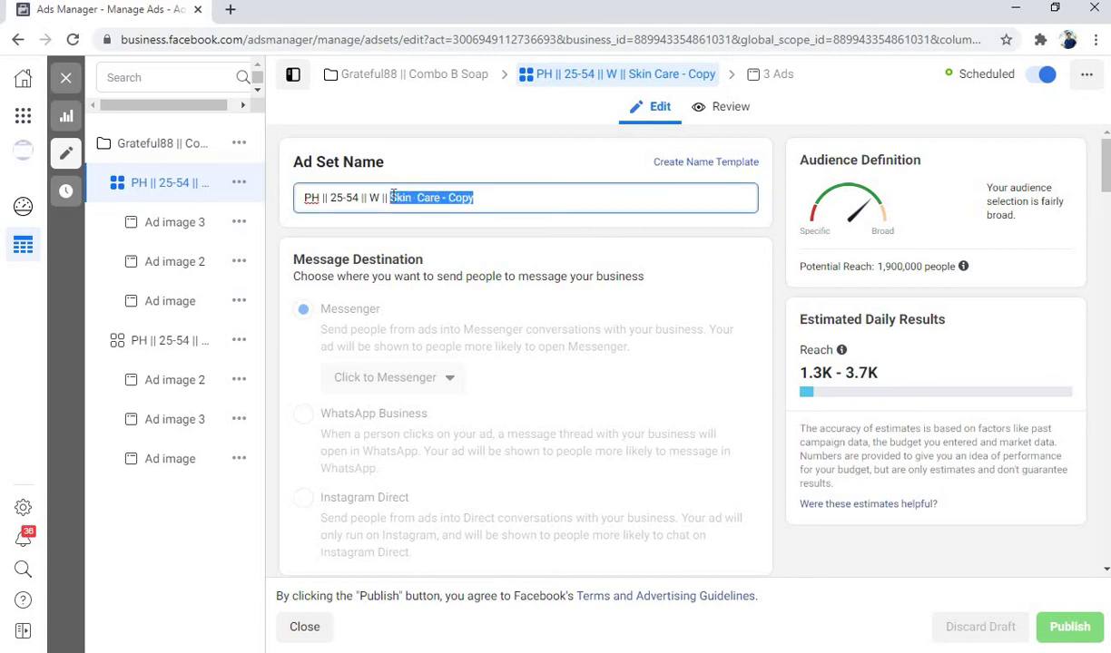
pyautogui.scroll(-4, 441, 337)
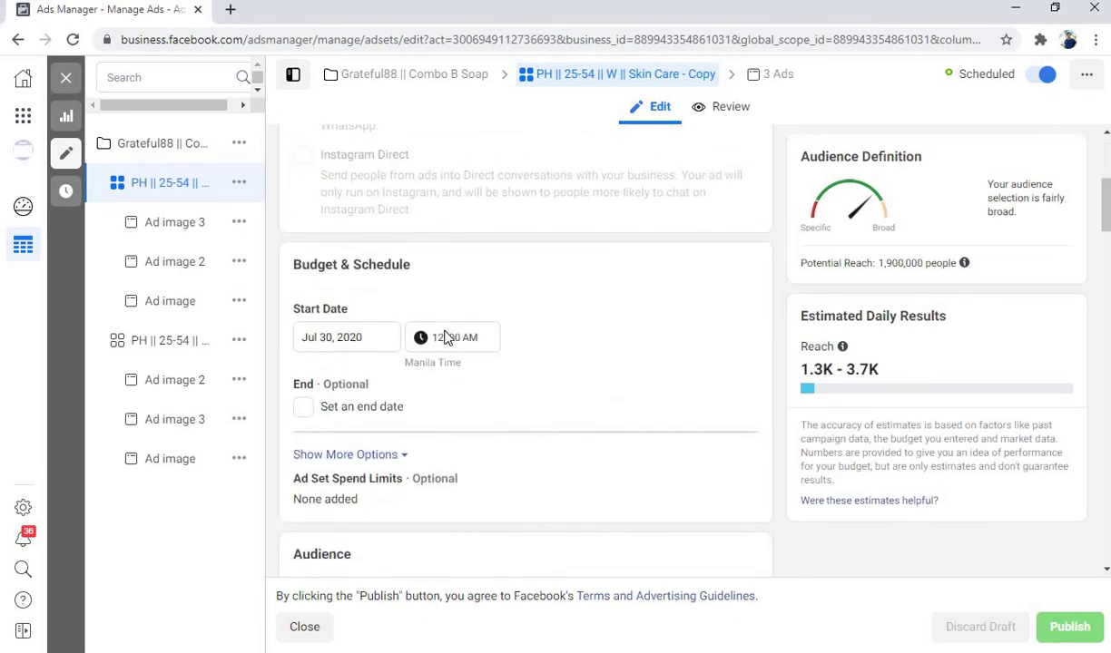
pyautogui.scroll(-3, 445, 337)
pyautogui.scroll(-3, 445, 337)
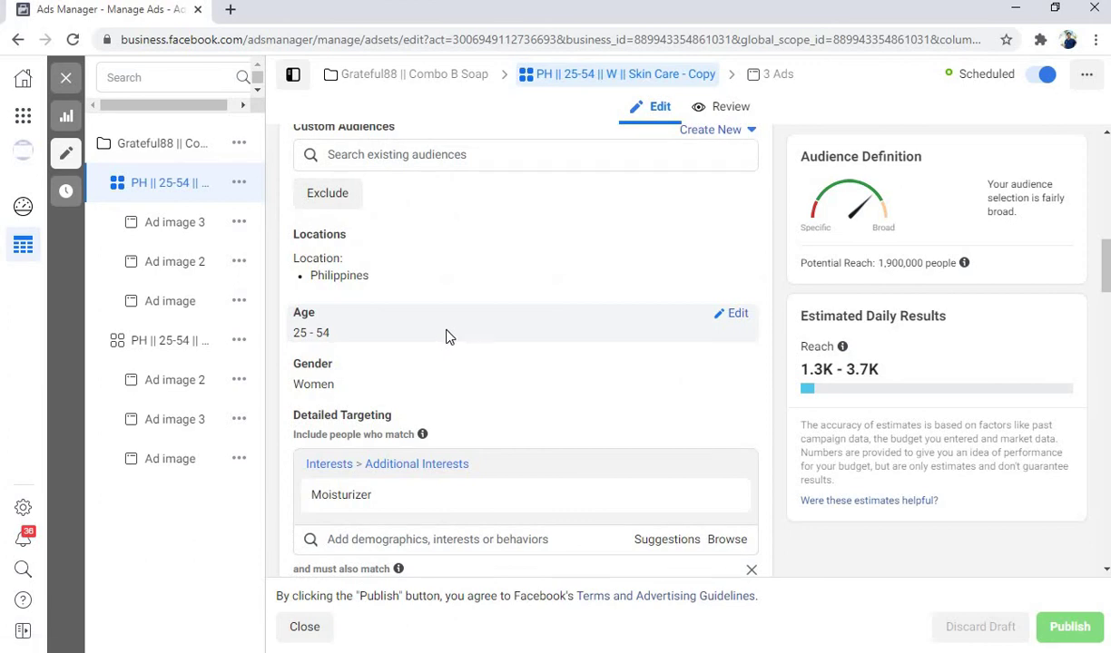
pyautogui.scroll(10, 445, 337)
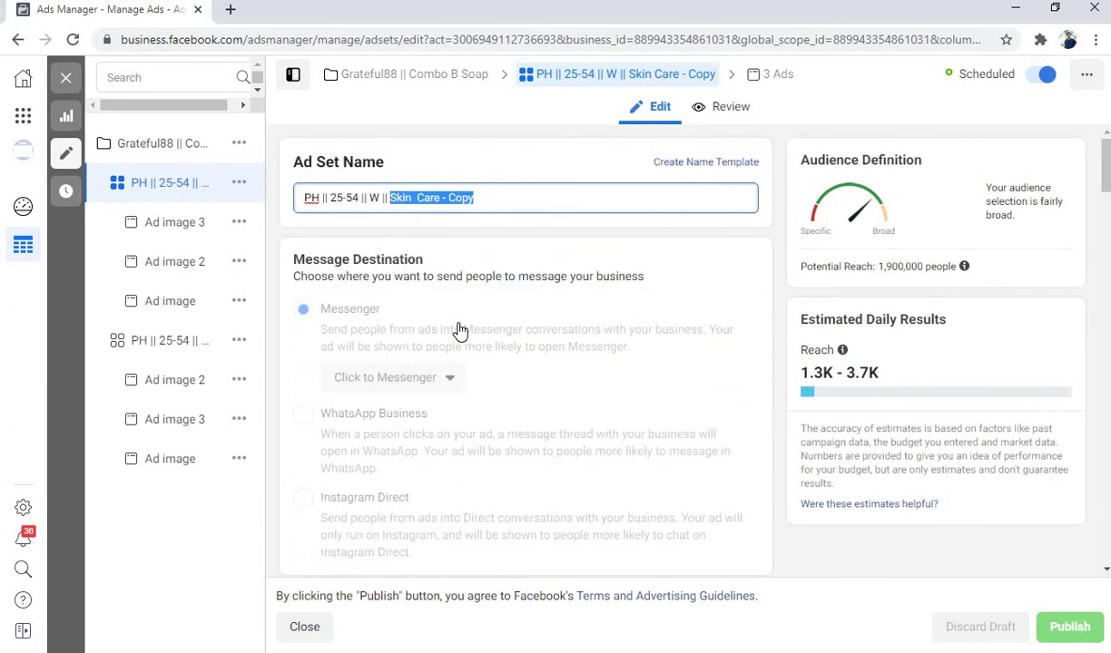
pyautogui.write('mp')
pyautogui.press('BackSpace')
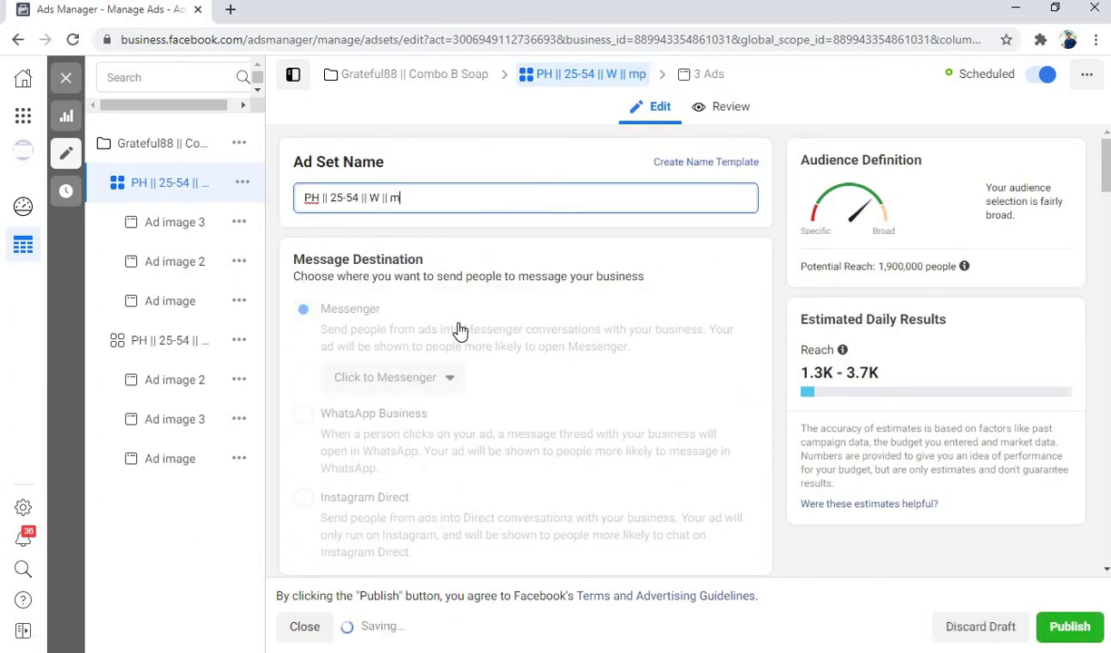
pyautogui.write('ois')
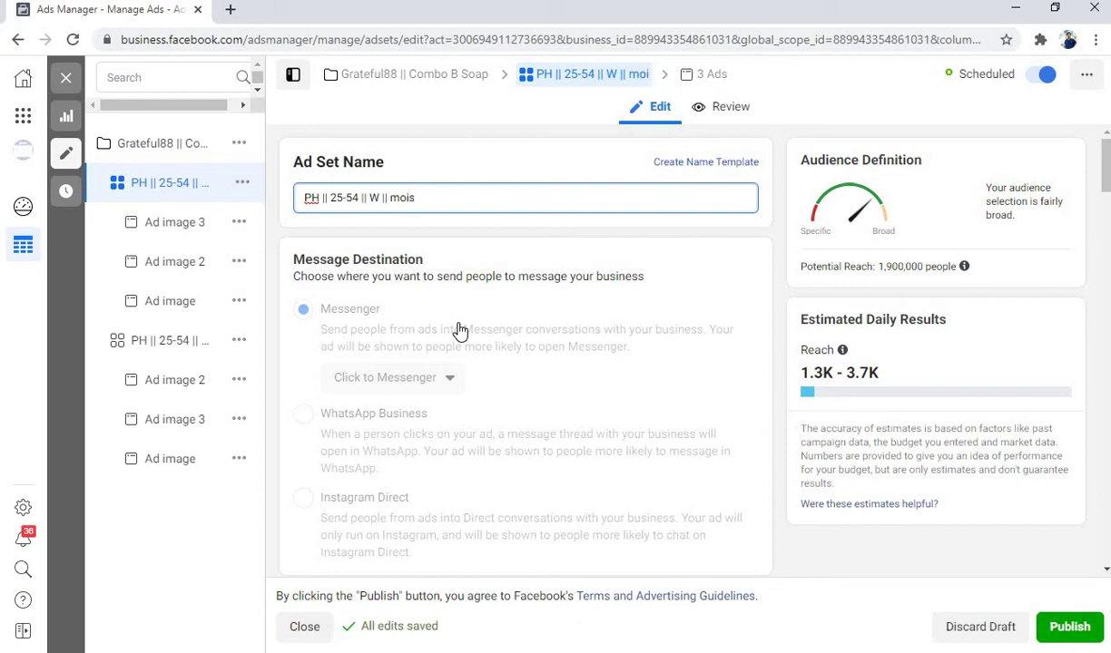
pyautogui.write('turi')
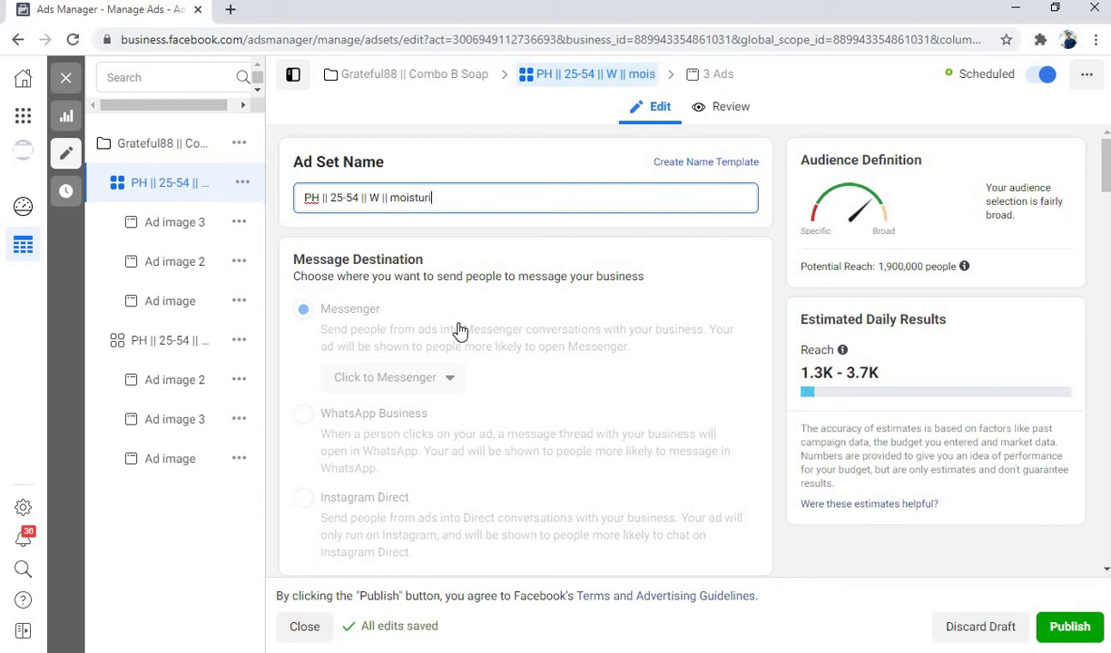
pyautogui.write('zer')
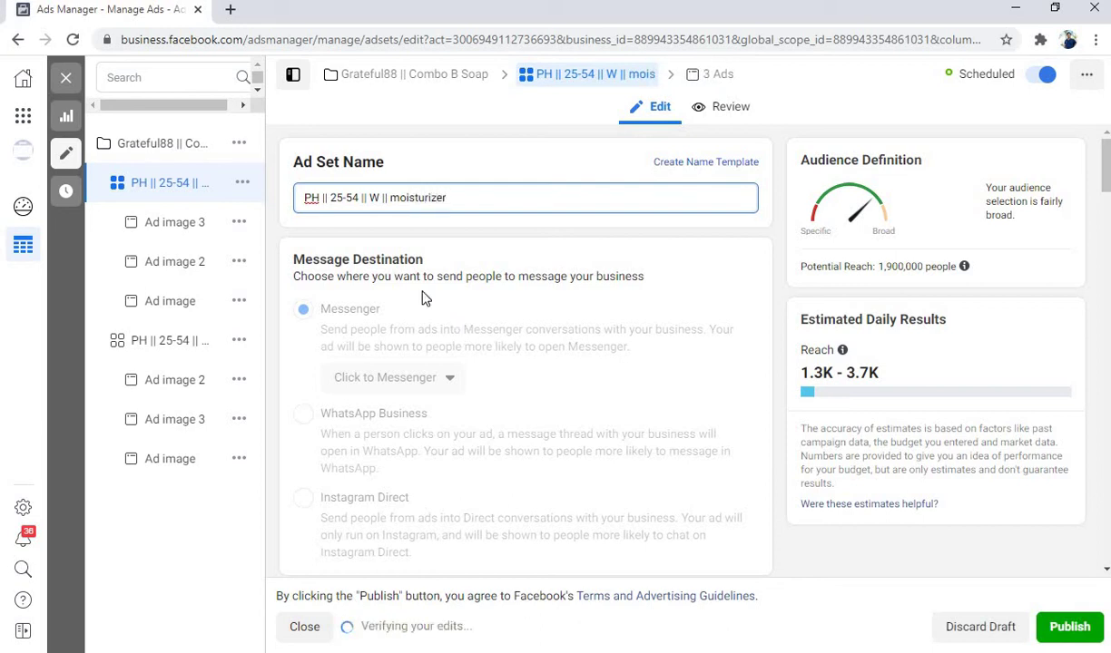
# Publish the renamed moisturizer ad set and close the editor
pyautogui.scroll(-9, 509, 381)
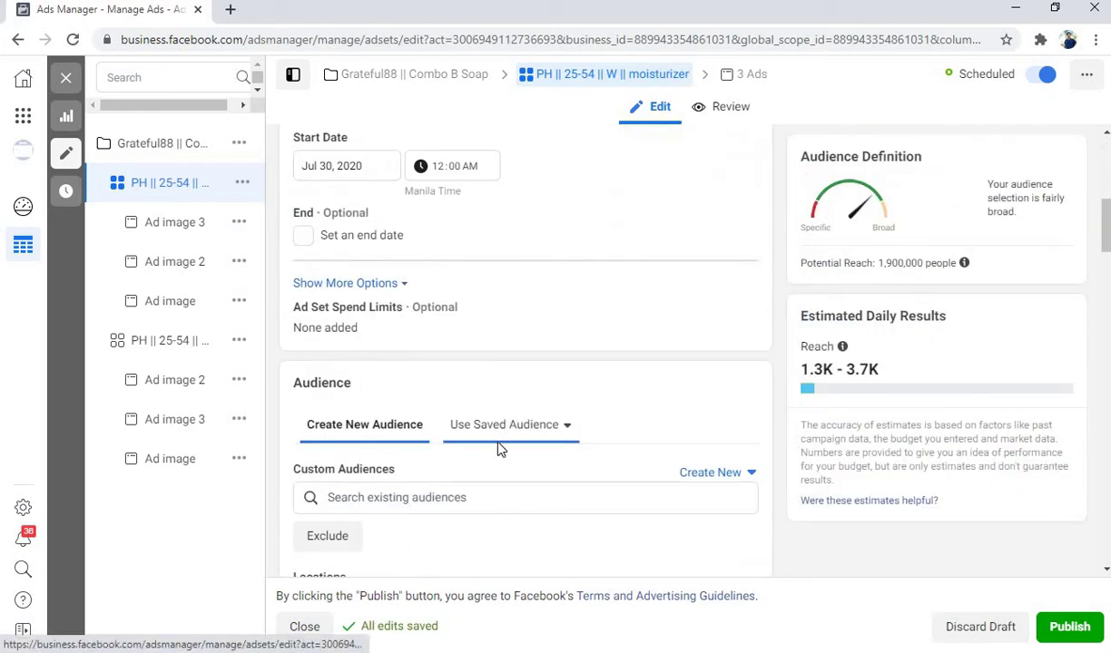
pyautogui.scroll(-1, 497, 448)
pyautogui.scroll(10, 499, 444)
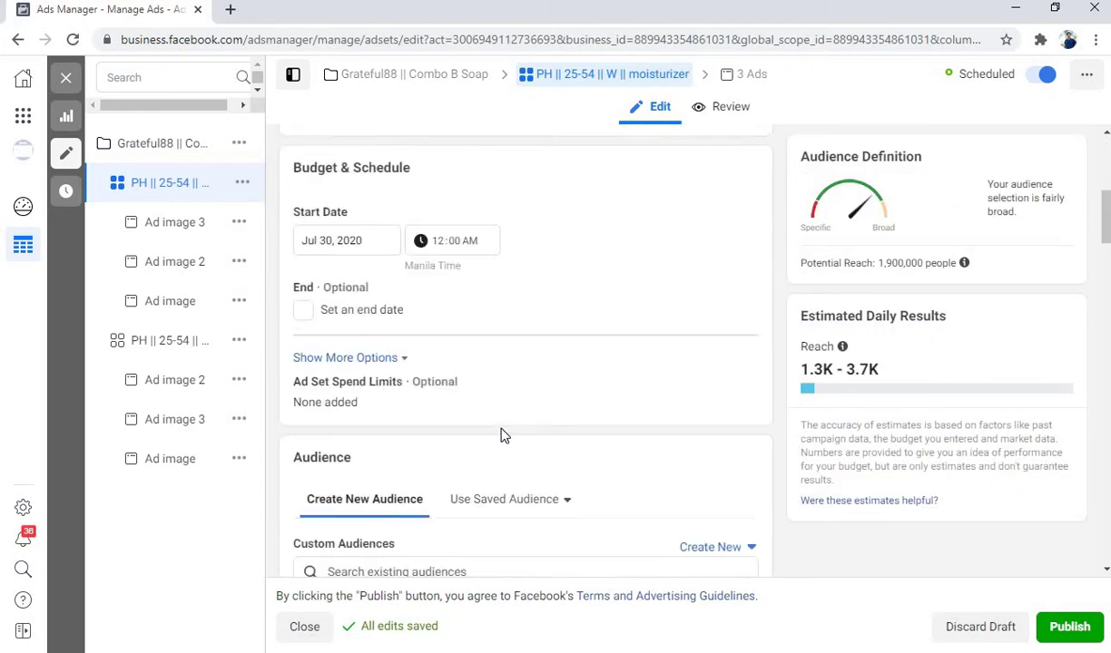
pyautogui.click(1071, 628)
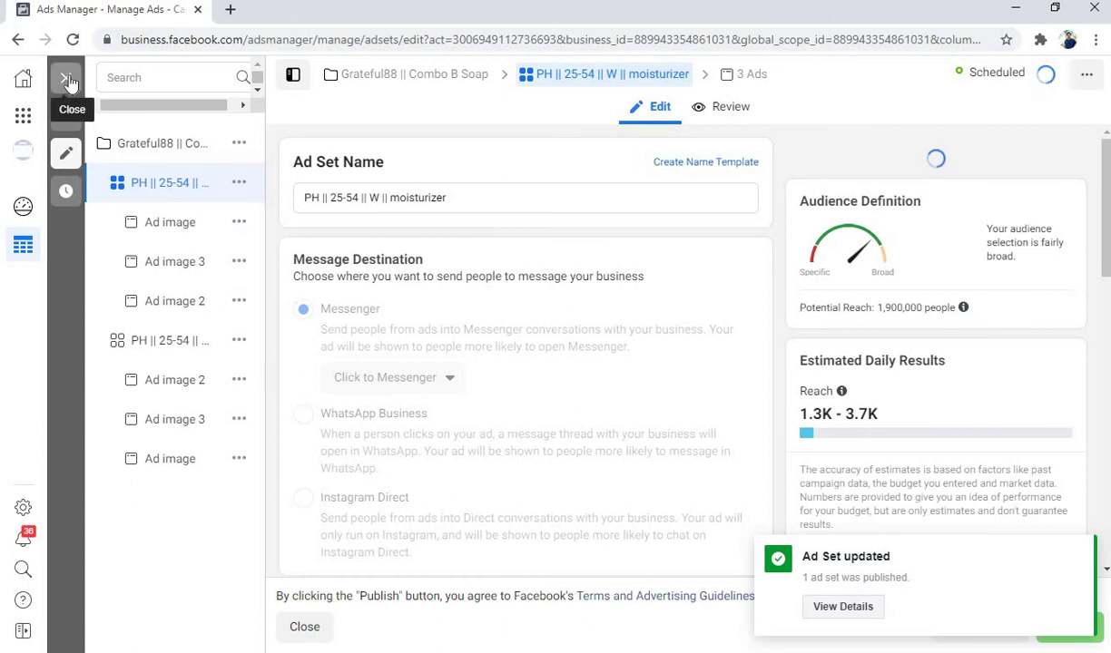
pyautogui.click(69, 82)
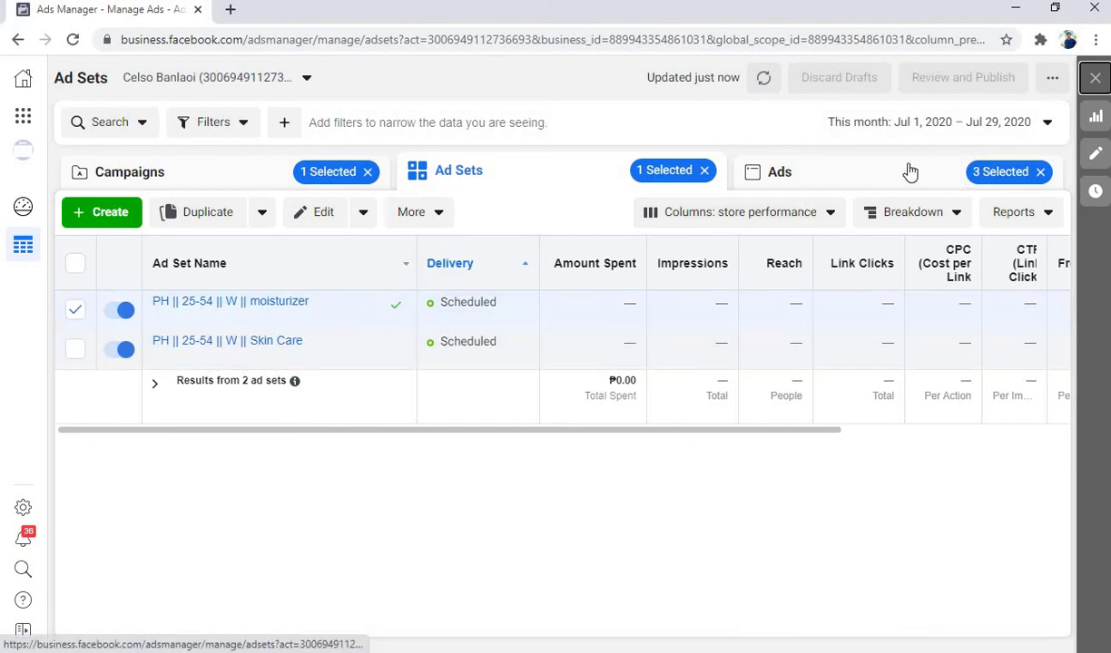
# Select both ad sets and all six of their ads, and look over the ad set and ad lists
pyautogui.moveTo(198, 313)
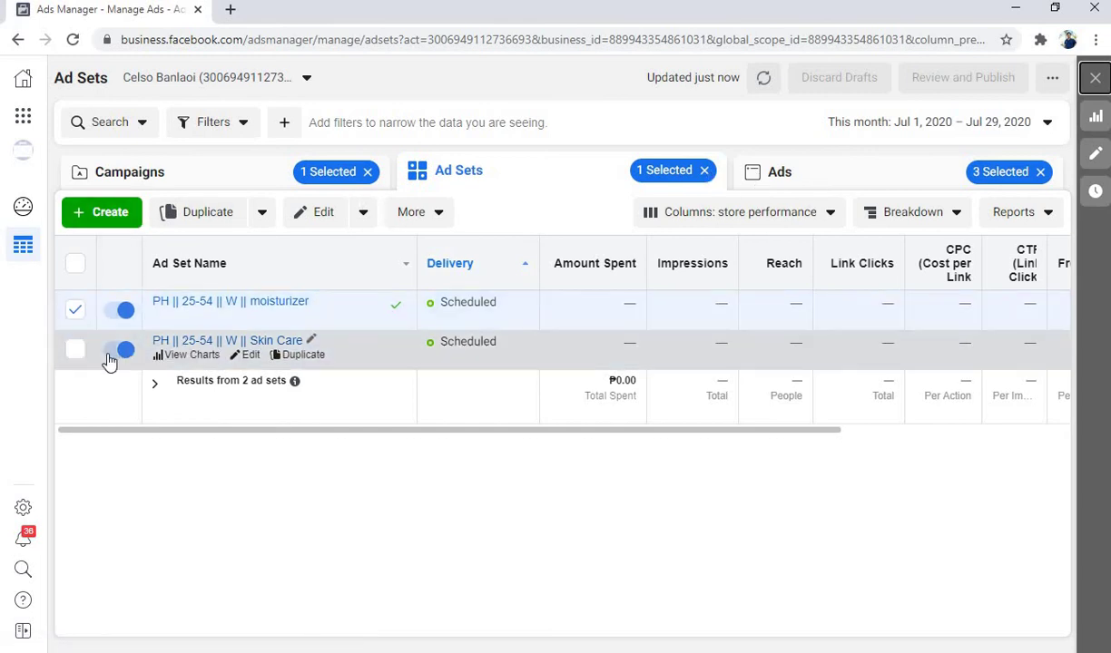
pyautogui.click(76, 354)
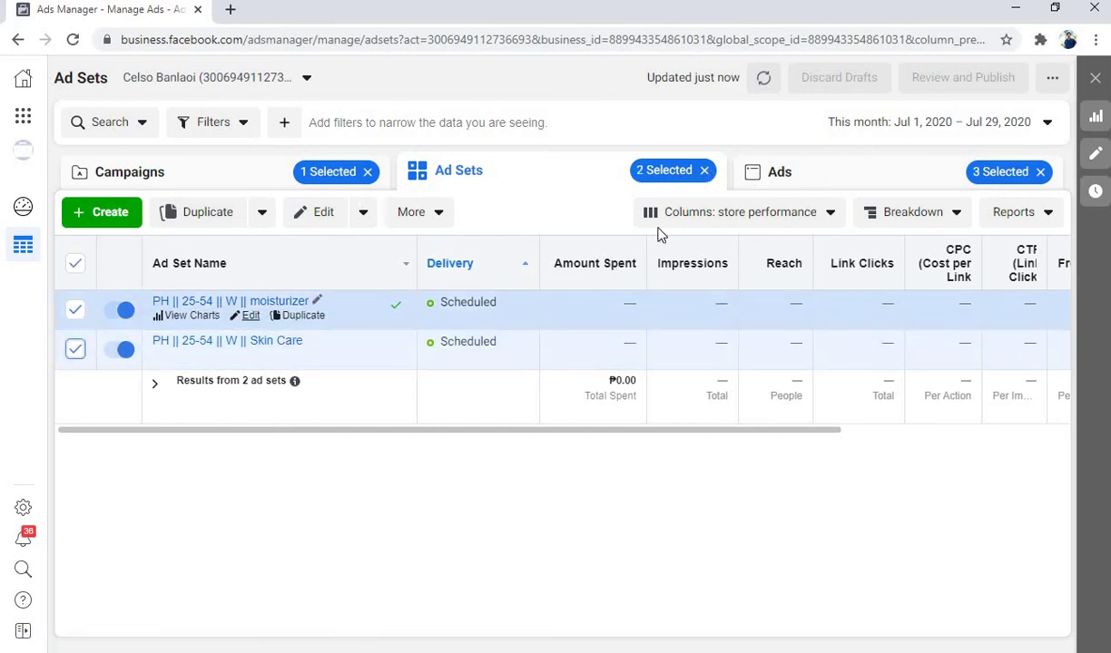
pyautogui.click(803, 181)
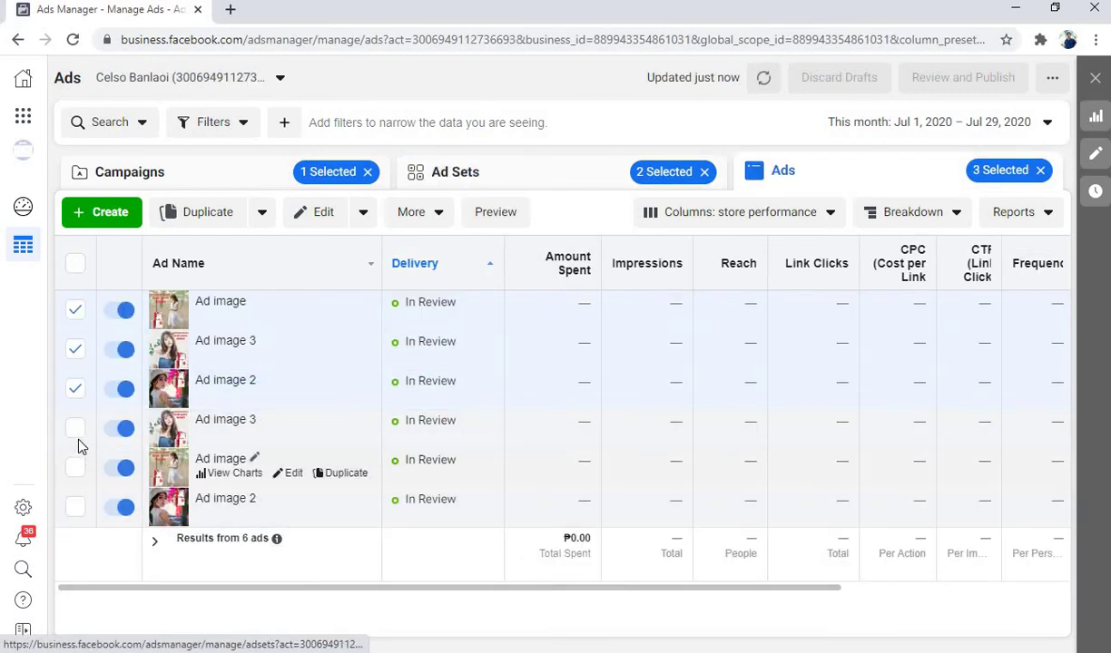
pyautogui.click(75, 427)
pyautogui.click(75, 469)
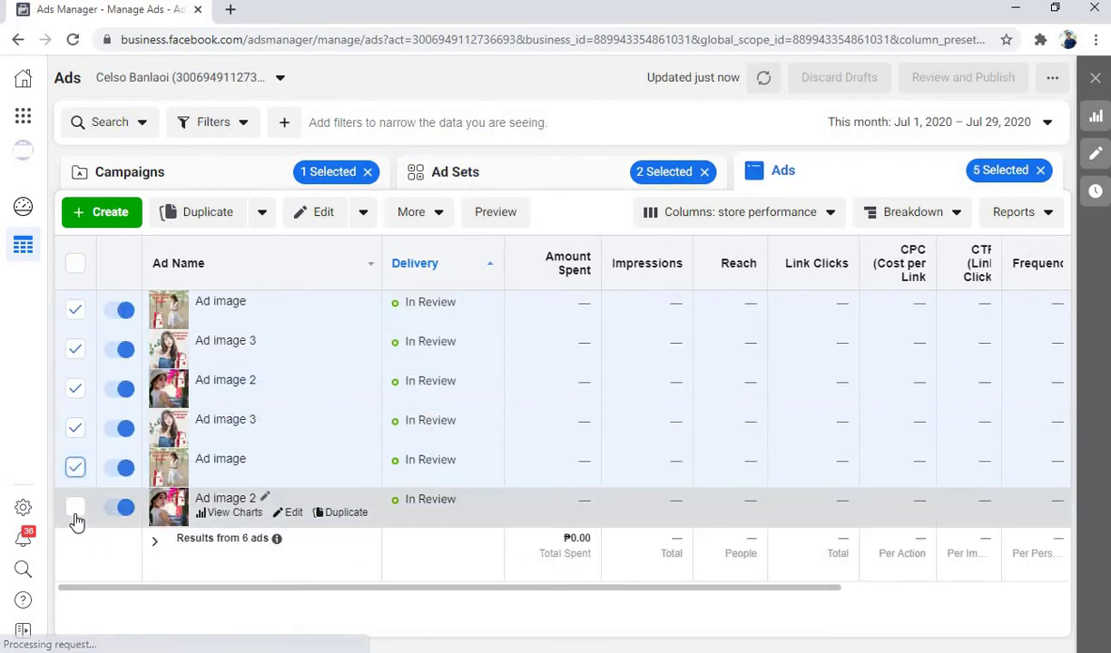
pyautogui.click(76, 505)
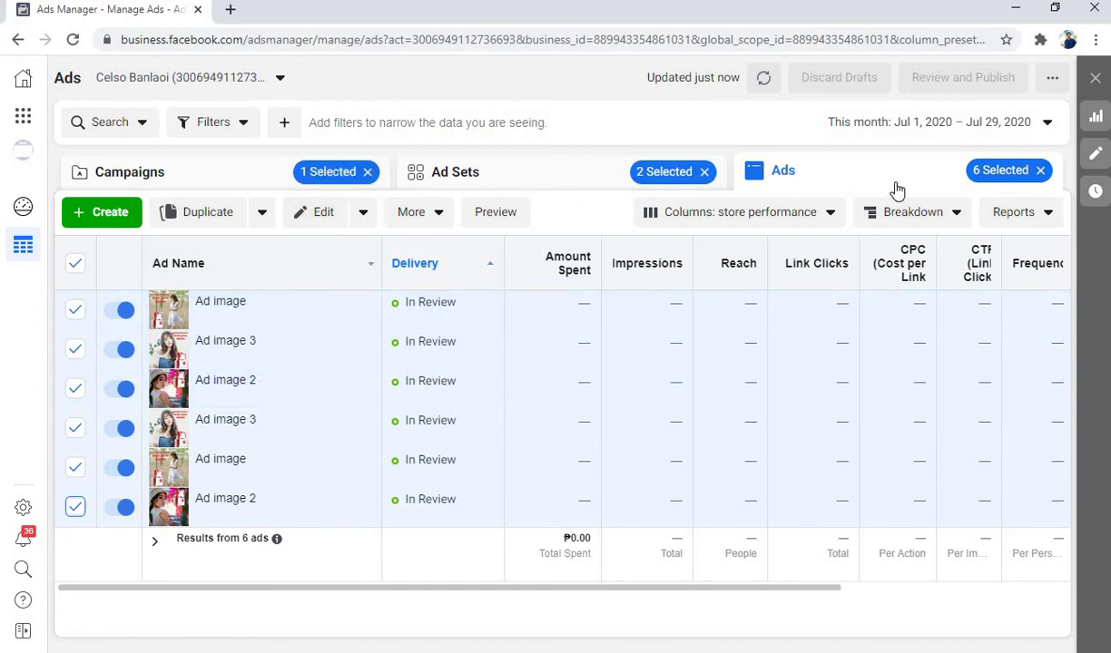
pyautogui.click(463, 182)
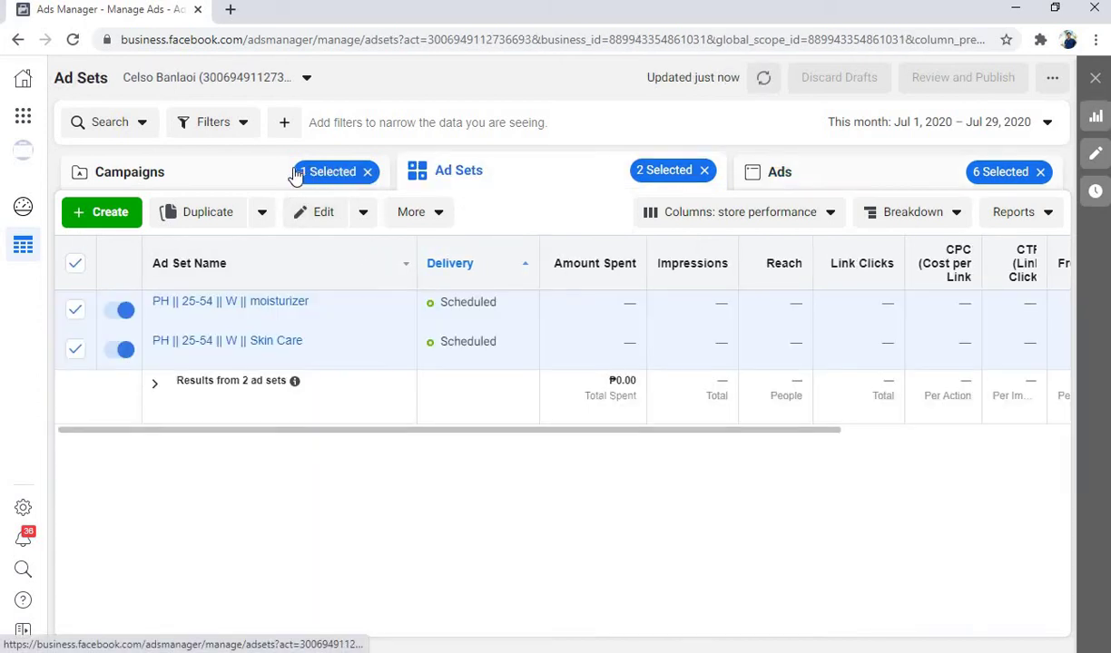
pyautogui.click(807, 175)
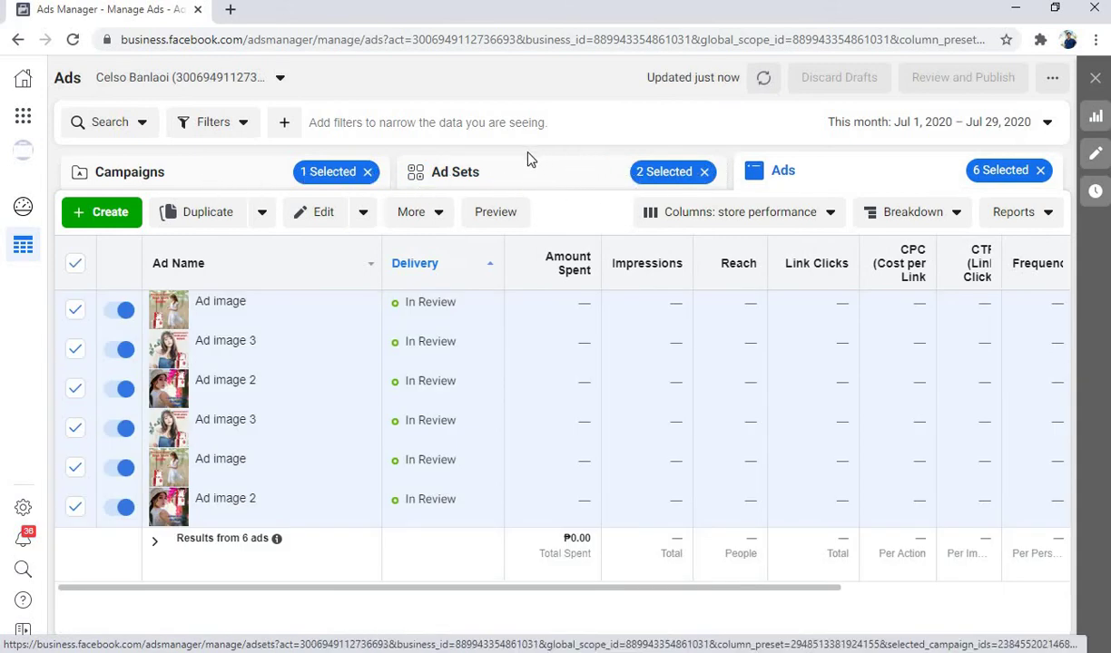
# Clear the selected ads, ad sets and campaign so nothing stays selected in the campaign list
pyautogui.click(1041, 171)
pyautogui.click(446, 172)
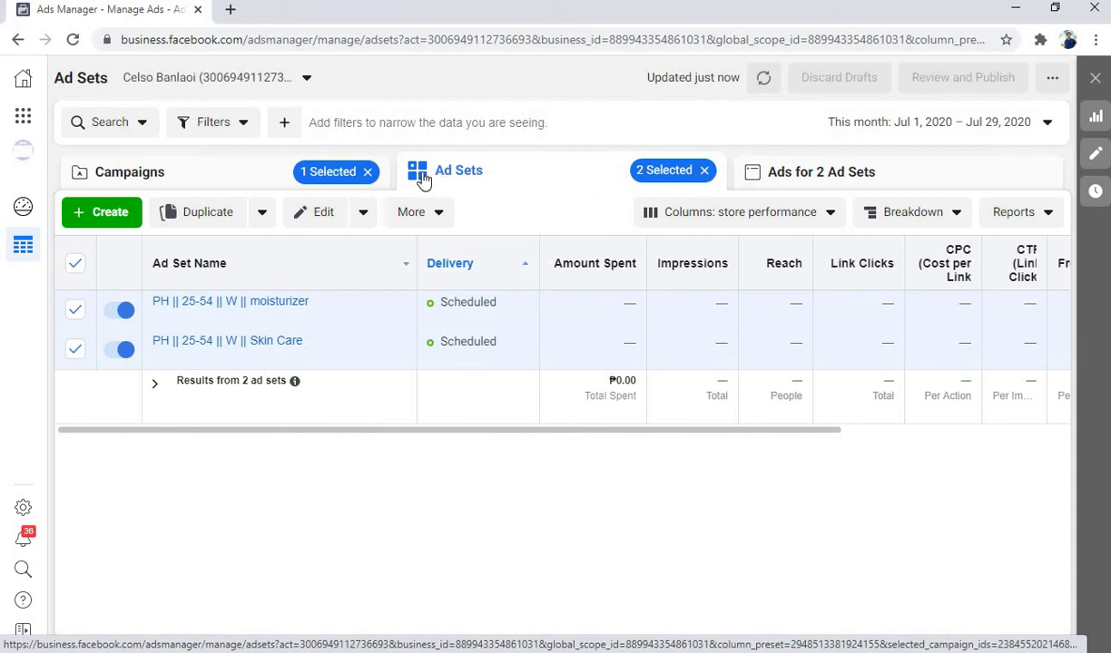
pyautogui.click(704, 173)
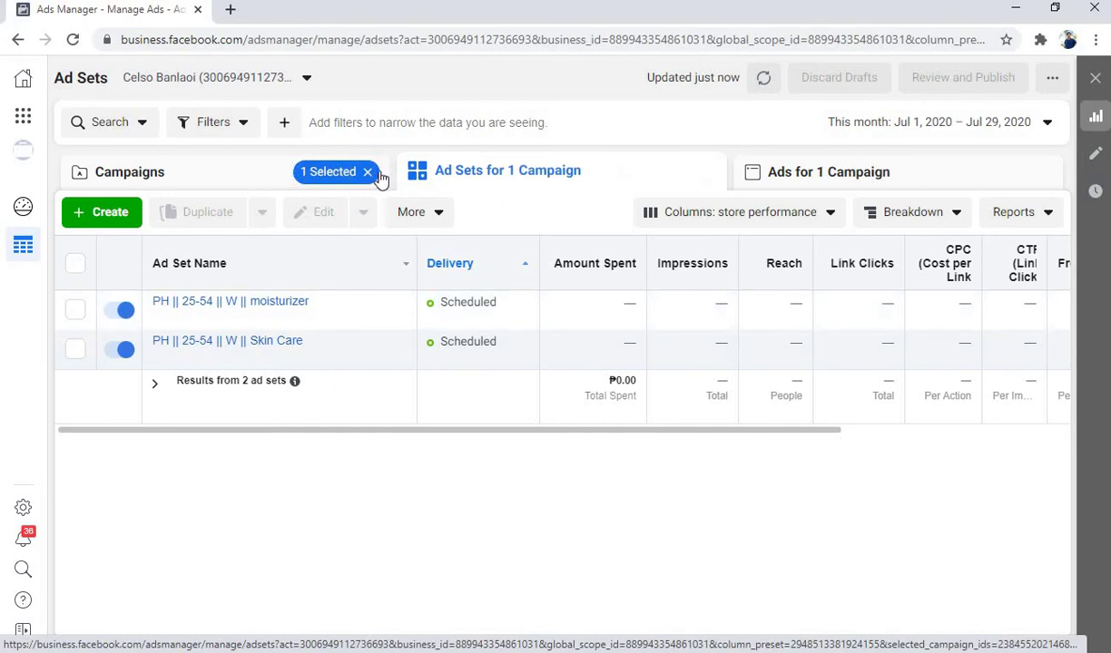
pyautogui.click(313, 175)
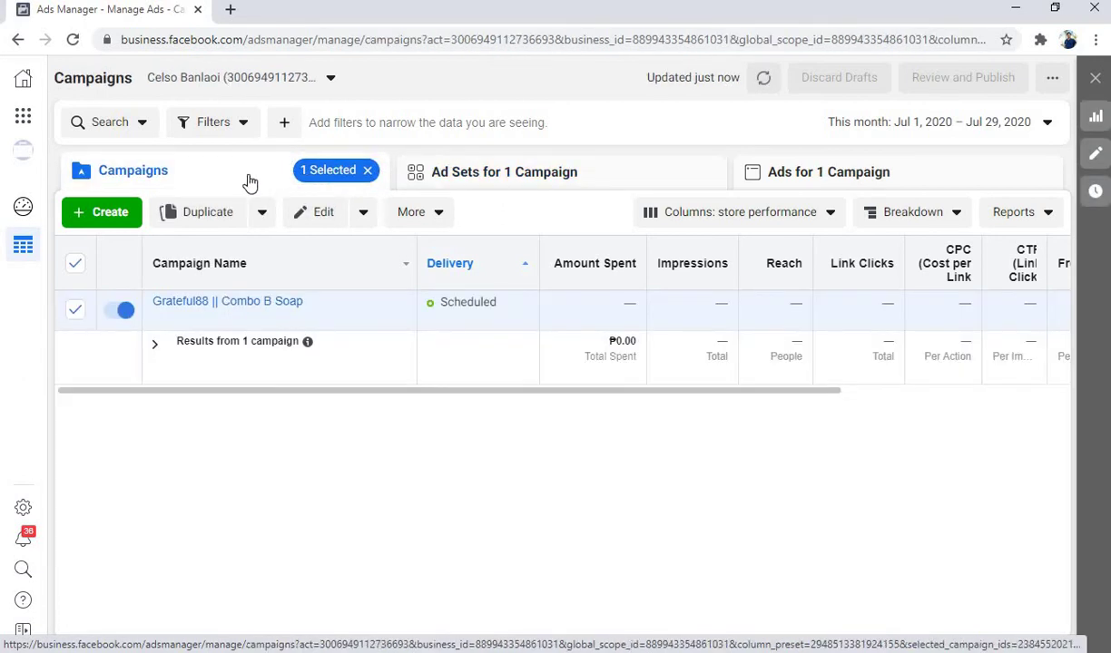
pyautogui.click(371, 173)
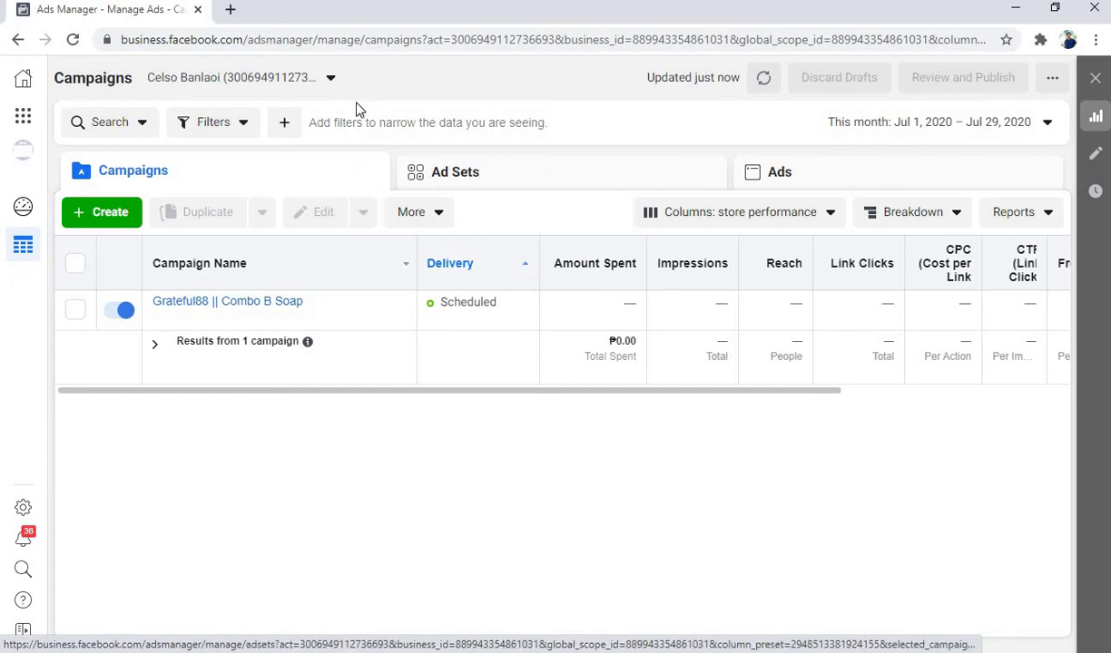
pyautogui.click(74, 312)
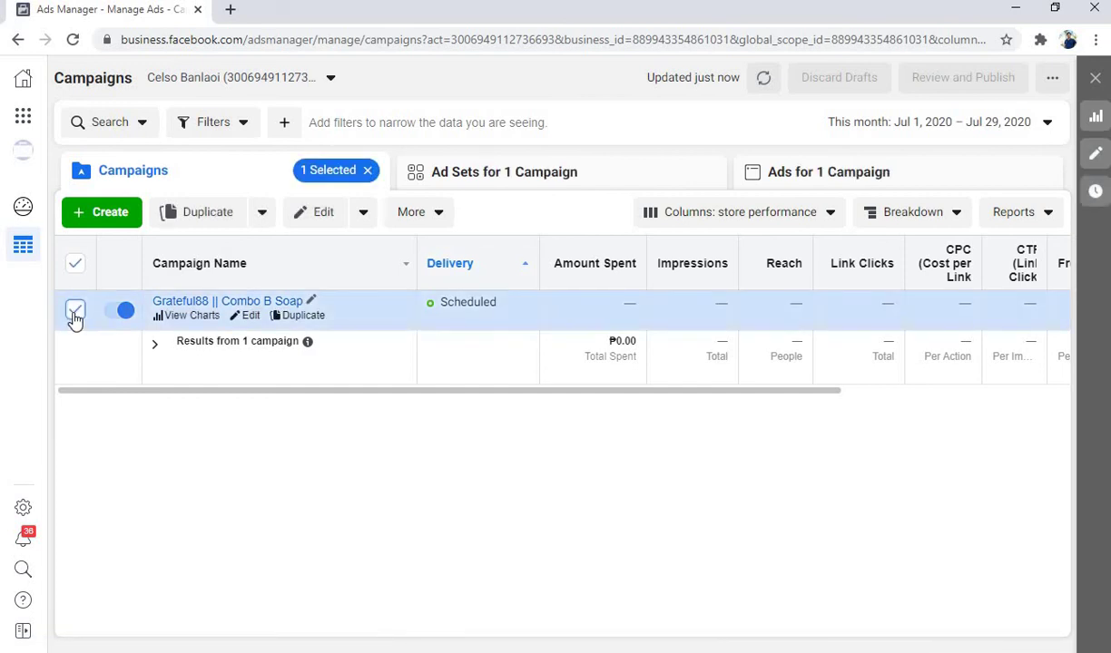
pyautogui.click(75, 312)
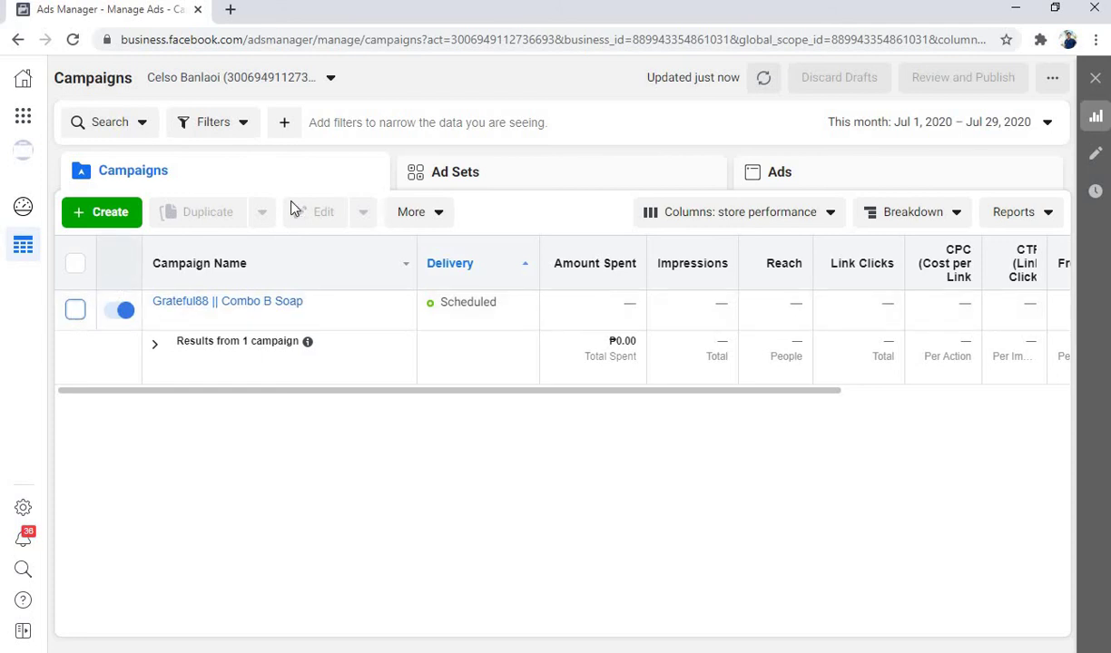
# Duplicate the Grateful88 || Combo B Soap campaign once as a new campaign, keeping existing reactions, comments and shares on the new ads
pyautogui.moveTo(249, 318)
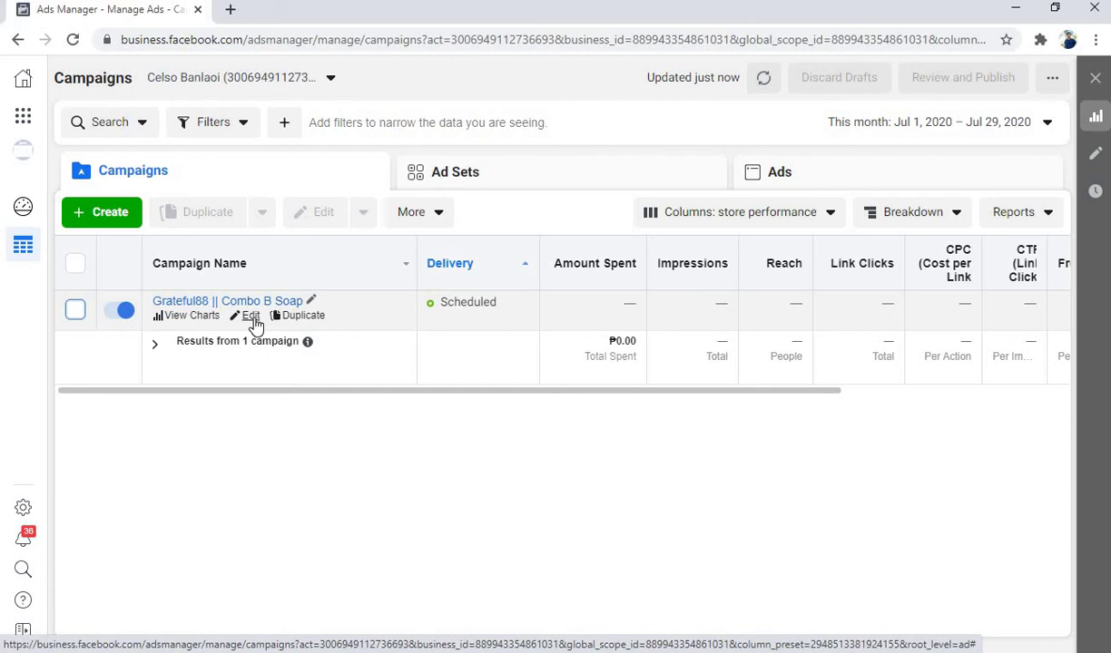
pyautogui.click(305, 317)
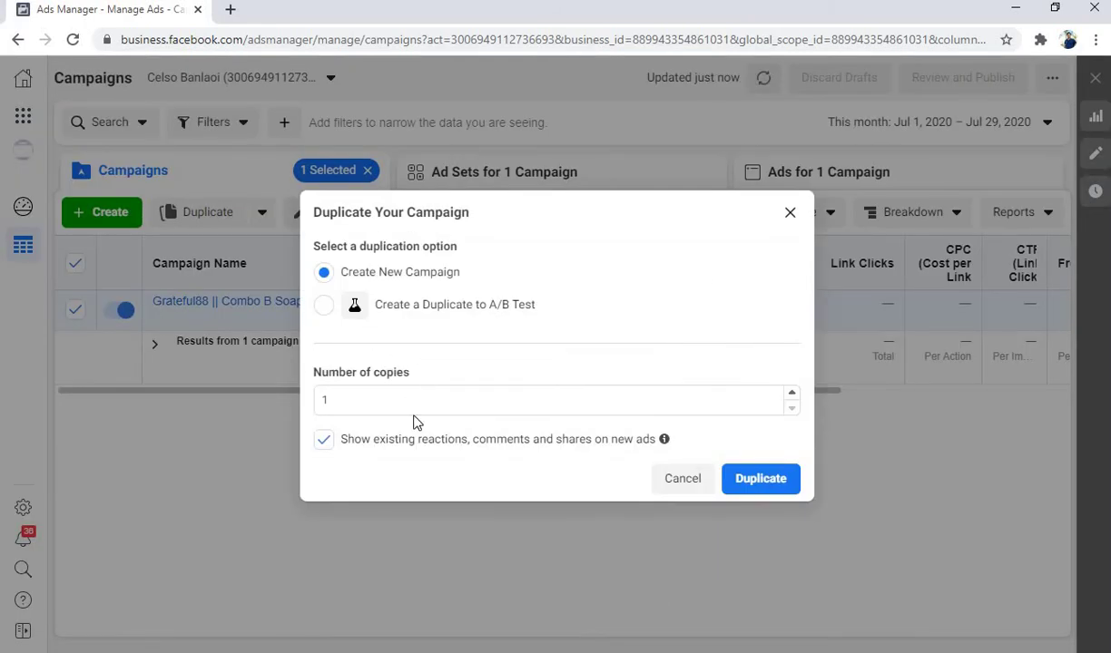
pyautogui.click(758, 488)
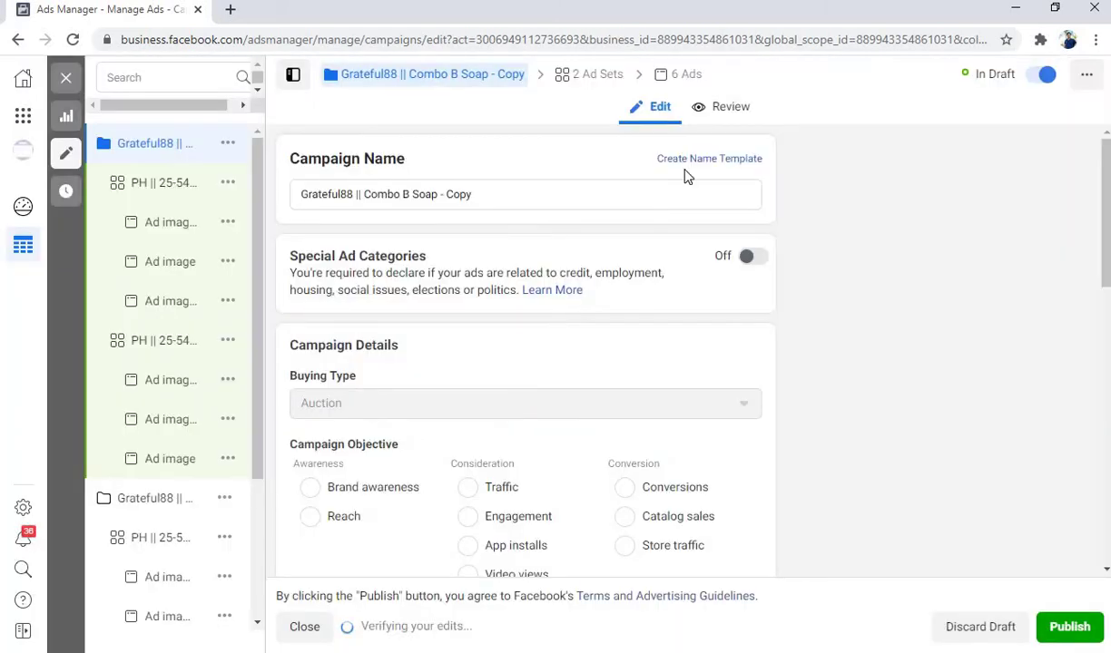
# Open both ad sets of the copied campaign together and remove Philippines from their audience locations
pyautogui.scroll(-6, 504, 359)
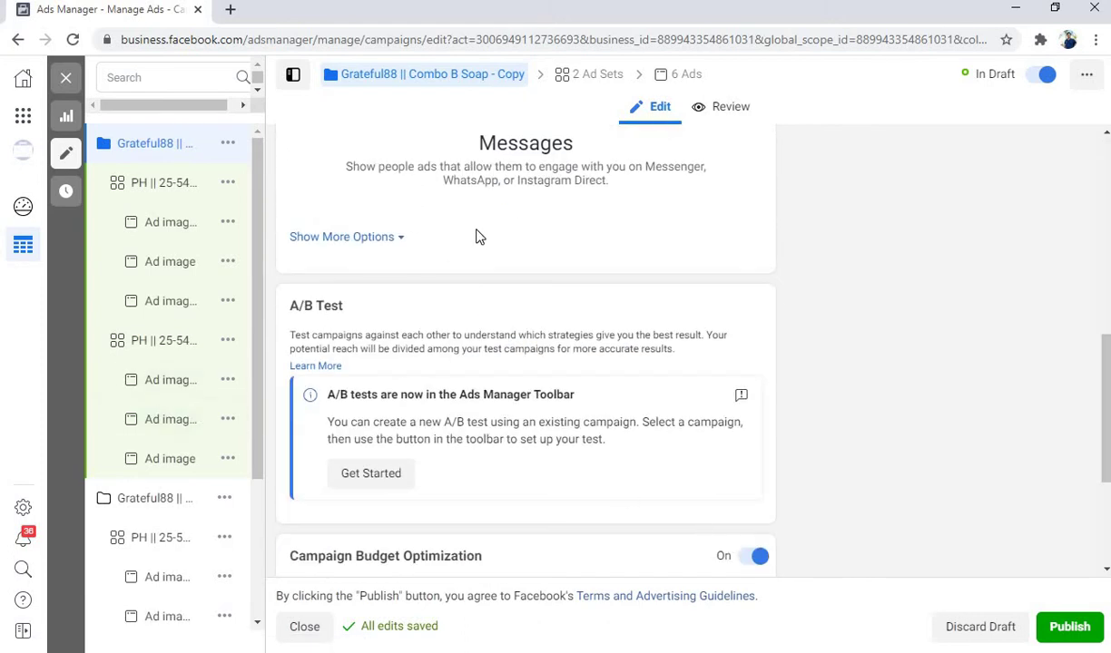
pyautogui.click(590, 74)
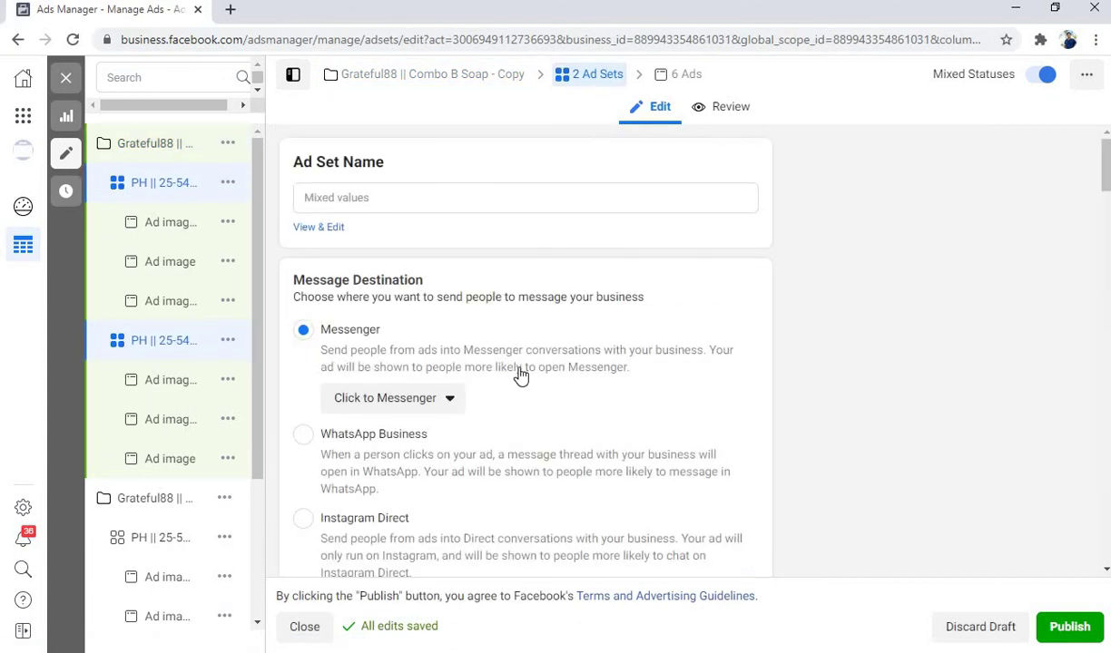
pyautogui.scroll(-8, 520, 374)
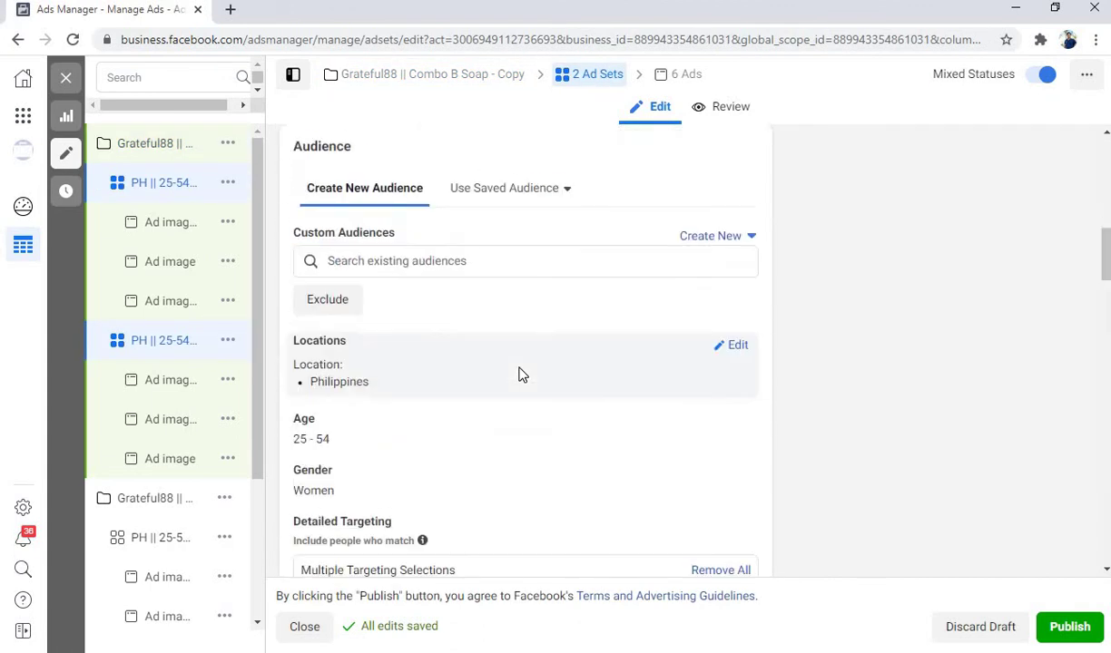
pyautogui.scroll(-3, 520, 375)
pyautogui.scroll(2, 556, 253)
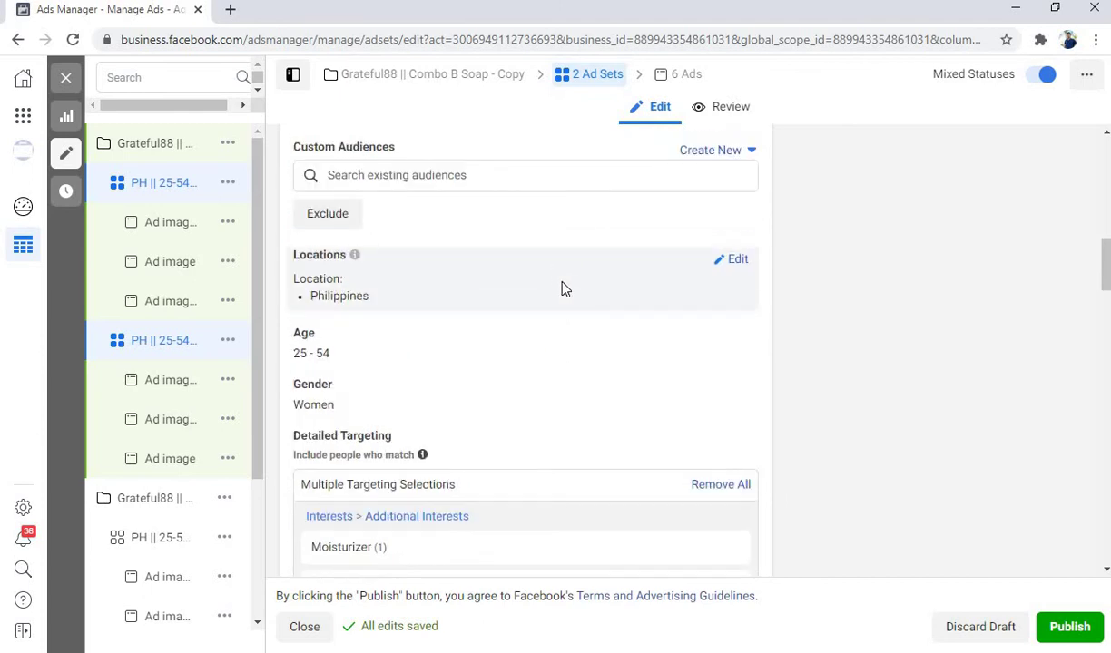
pyautogui.click(737, 261)
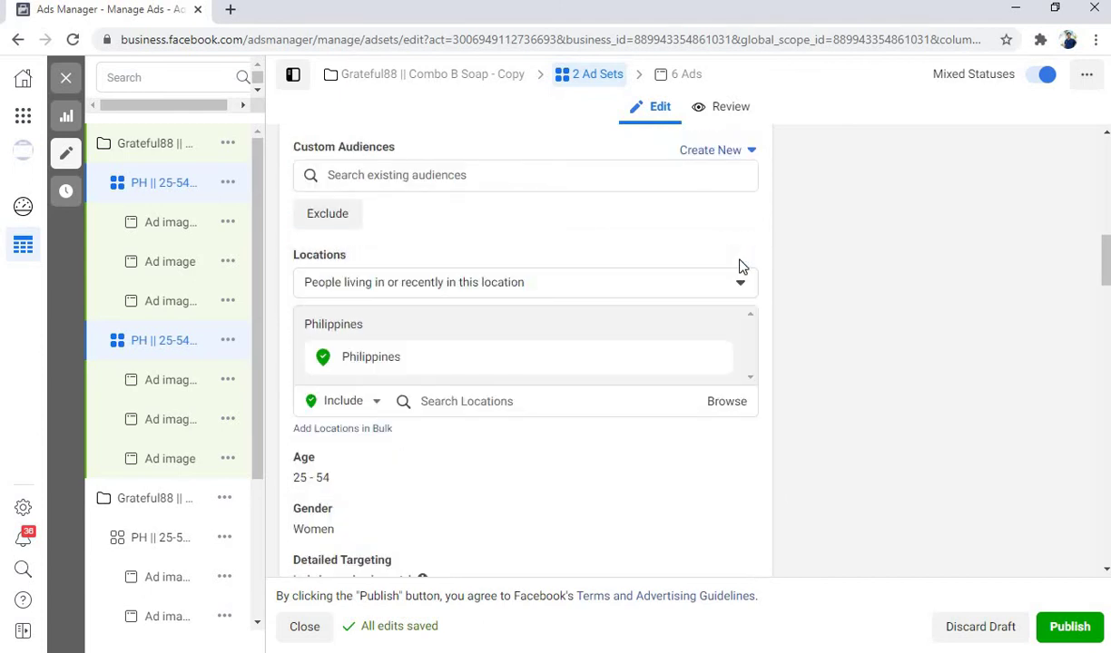
pyautogui.click(715, 360)
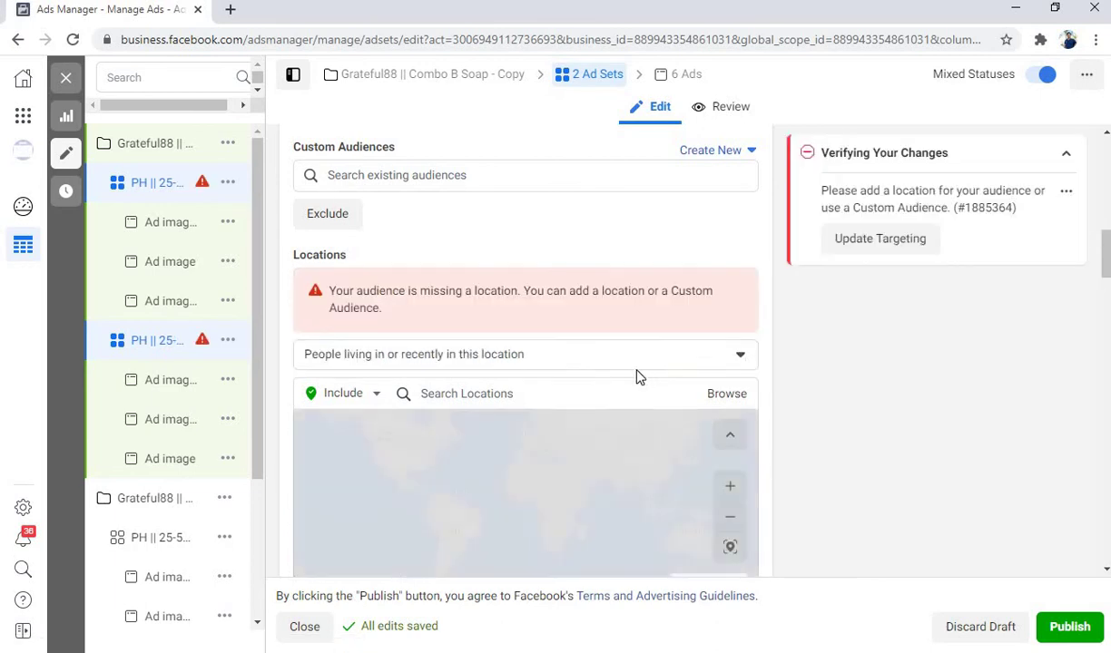
pyautogui.scroll(-3, 468, 359)
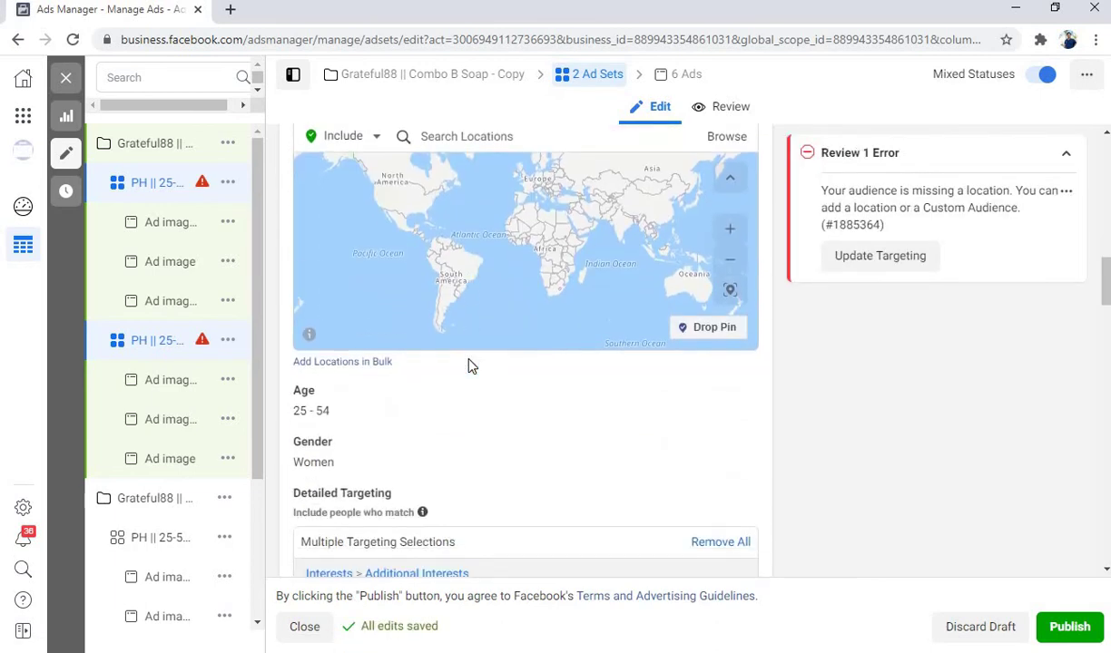
# Search the audience locations of both copied ad sets for "metro"
pyautogui.scroll(3, 469, 357)
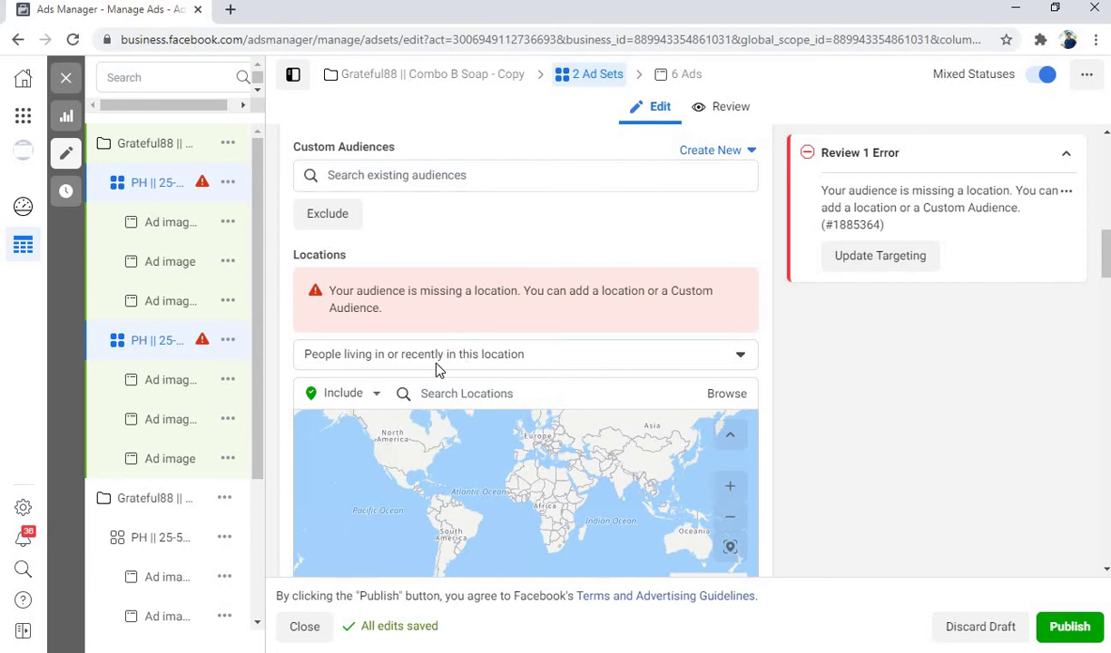
pyautogui.scroll(-4, 392, 351)
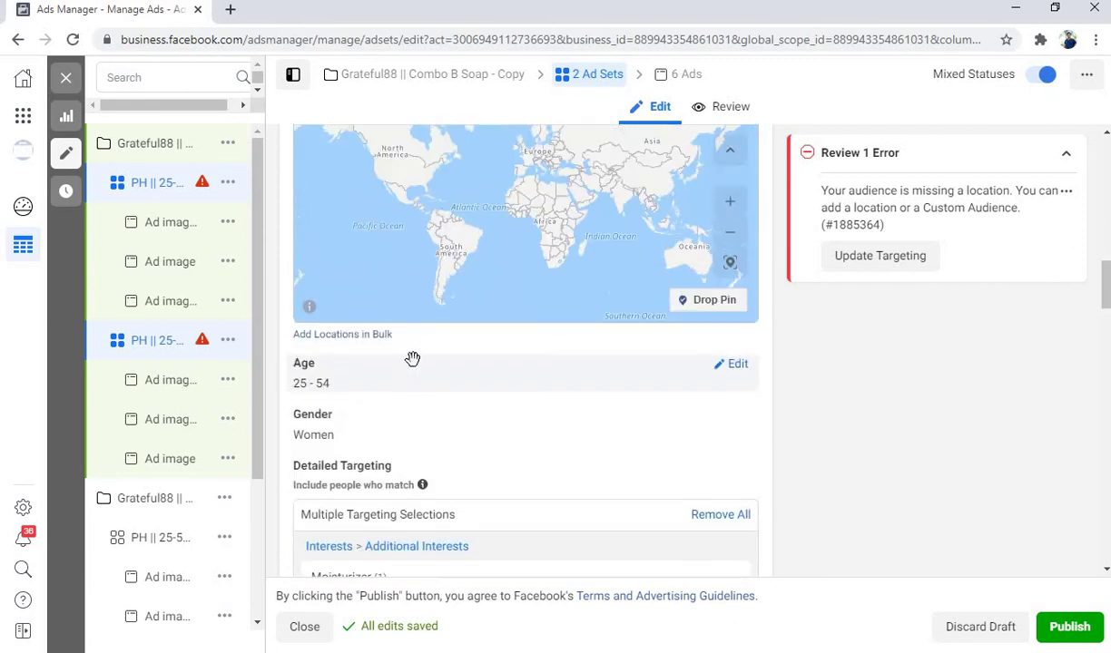
pyautogui.scroll(3, 411, 359)
pyautogui.click(505, 309)
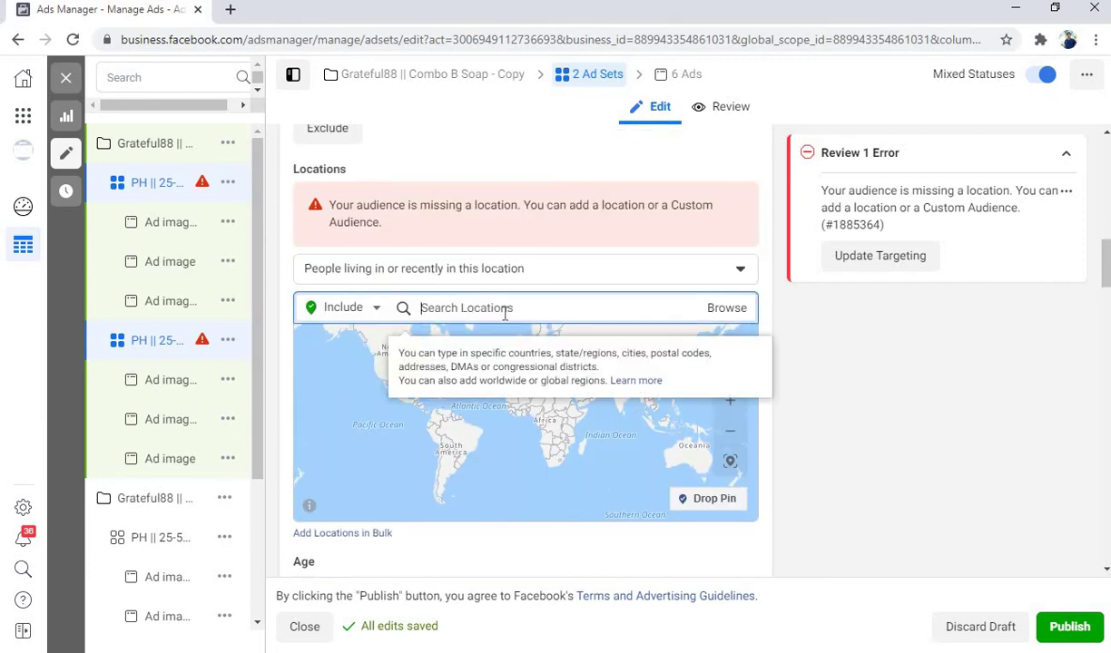
pyautogui.write('metr')
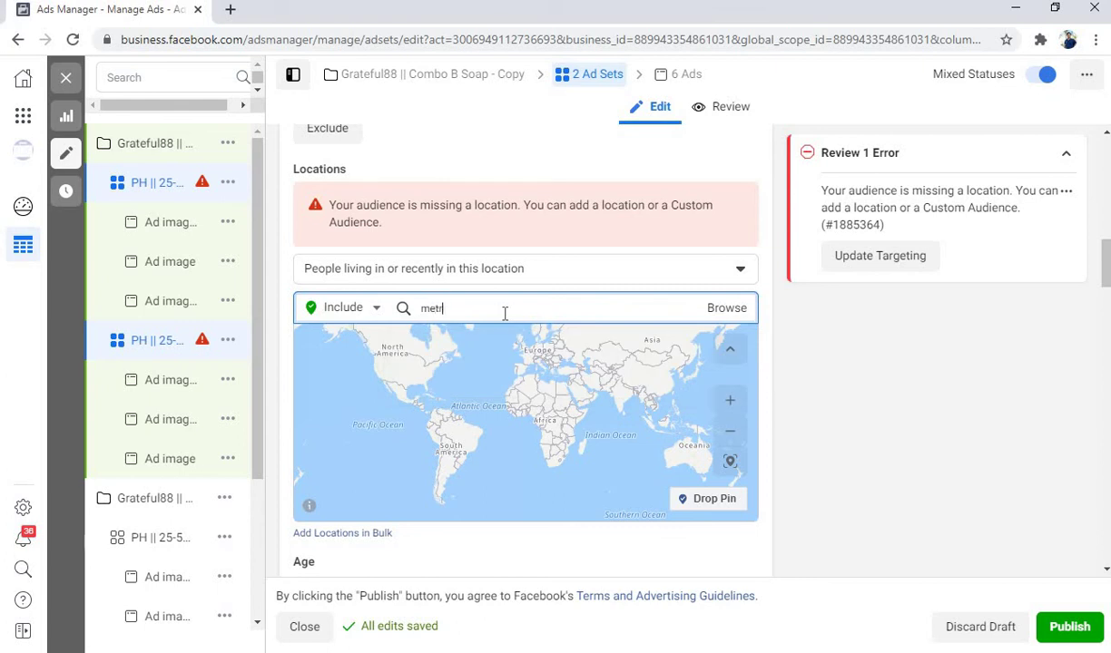
pyautogui.write('o')
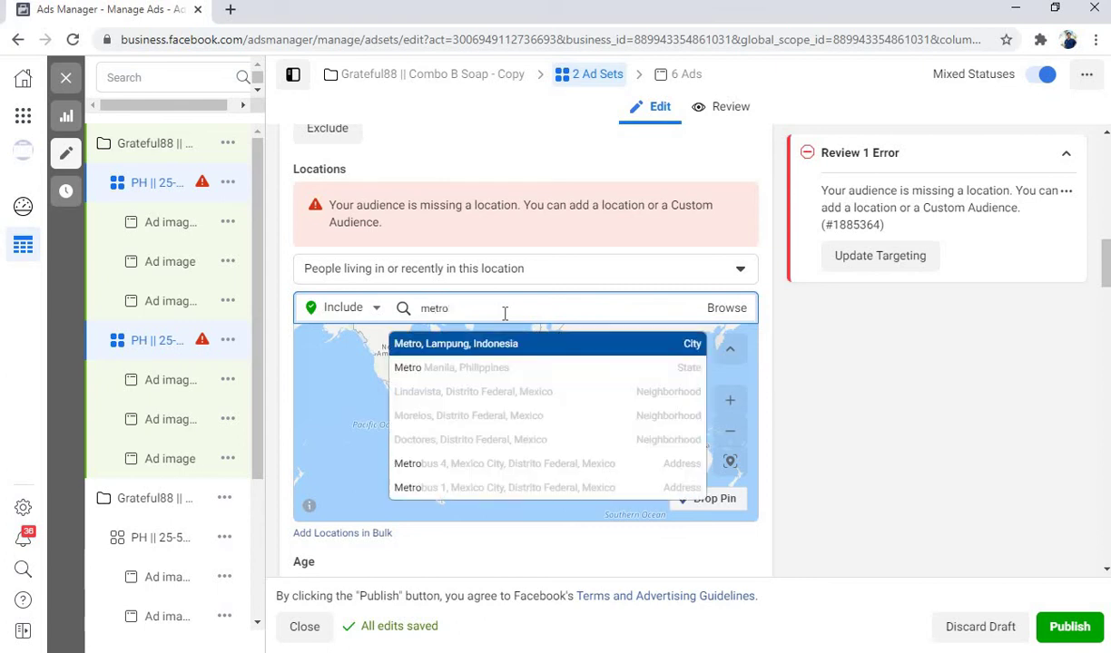
pyautogui.press('BackSpace')
pyautogui.press('BackSpace')
pyautogui.press('BackSpace')
pyautogui.press('BackSpace')
pyautogui.press('BackSpace')
pyautogui.press('BackSpace')
pyautogui.write('l')
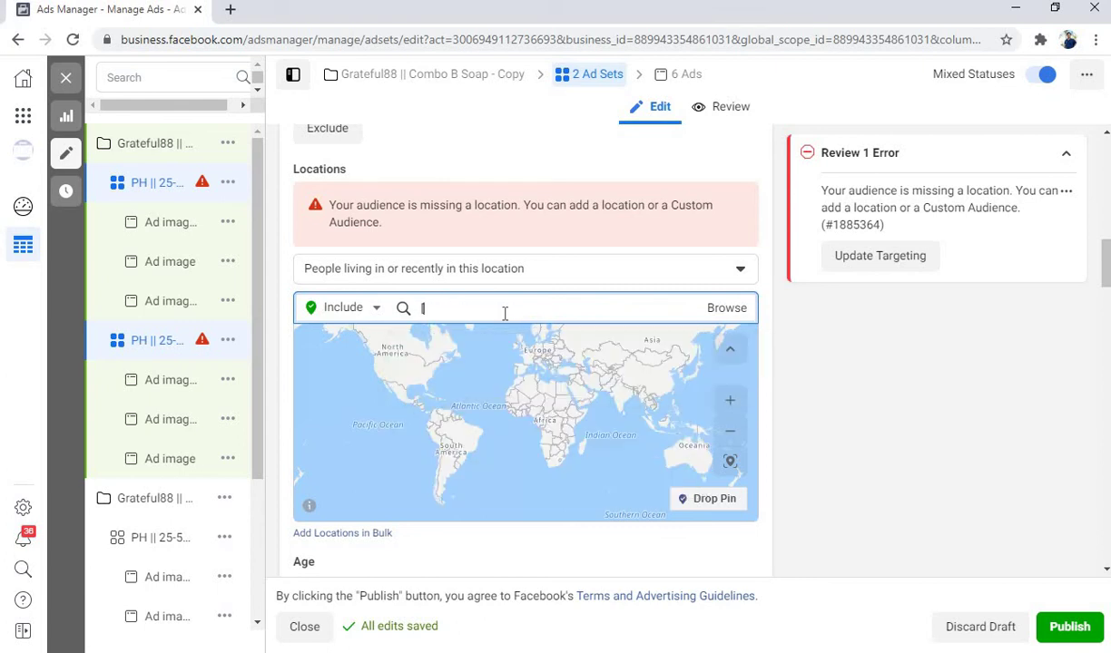
pyautogui.press('BackSpace')
pyautogui.write('pam')
pyautogui.press('BackSpace')
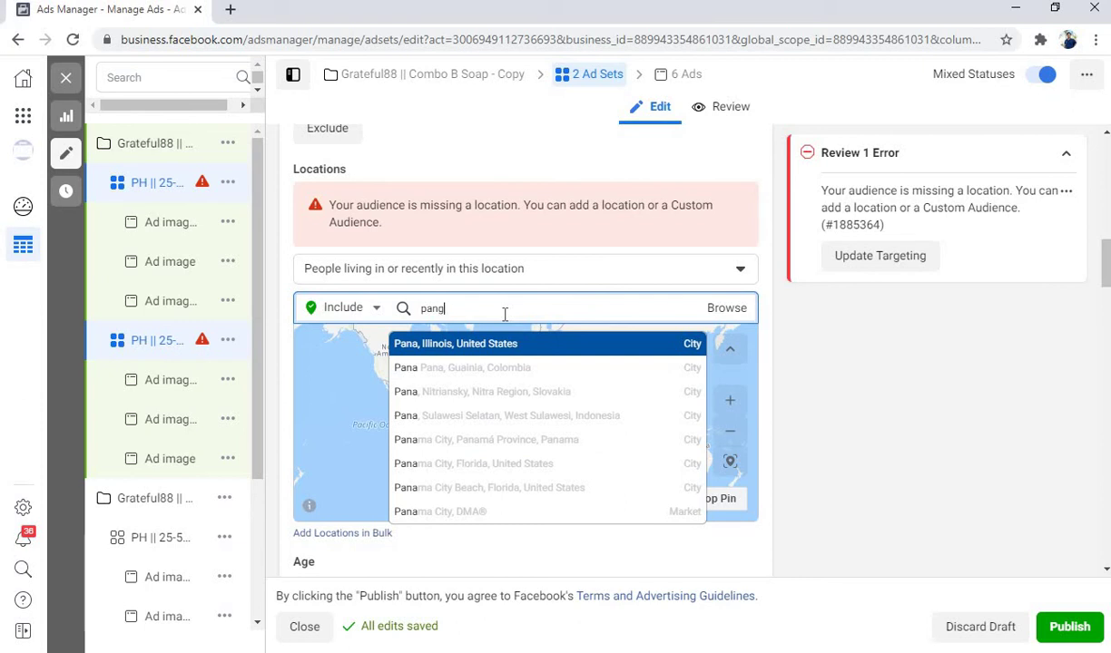
pyautogui.press('BackSpace')
pyautogui.press('BackSpace')
pyautogui.press('BackSpace')
pyautogui.press('BackSpace')
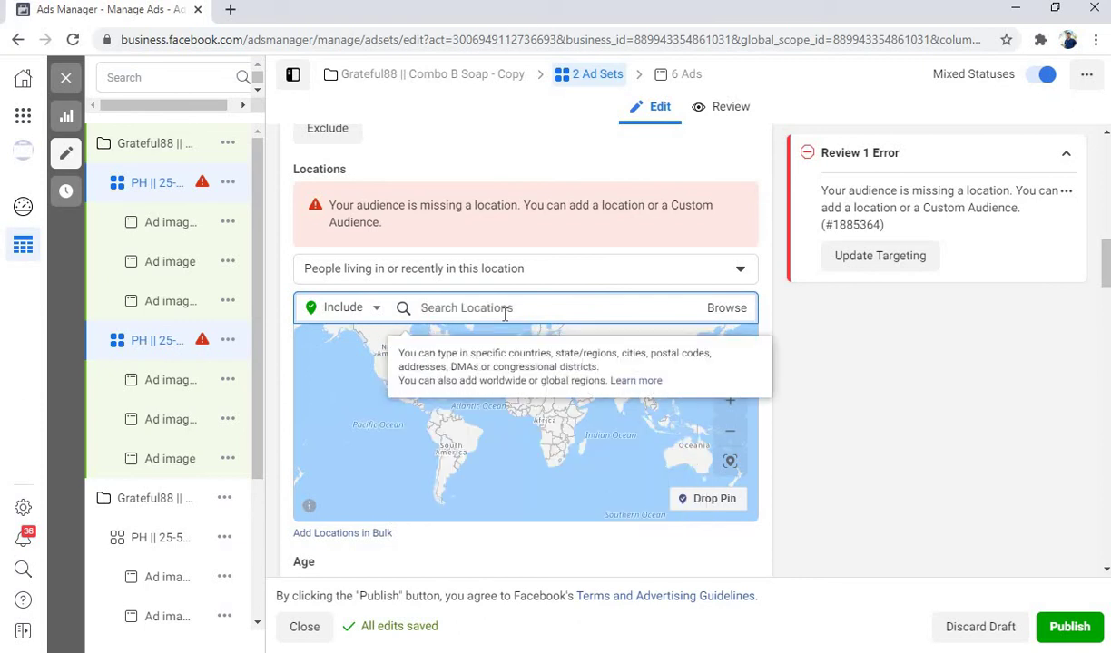
# Add Metro Manila, Philippines as the included audience location of both copied ad sets
pyautogui.write('metro mani')
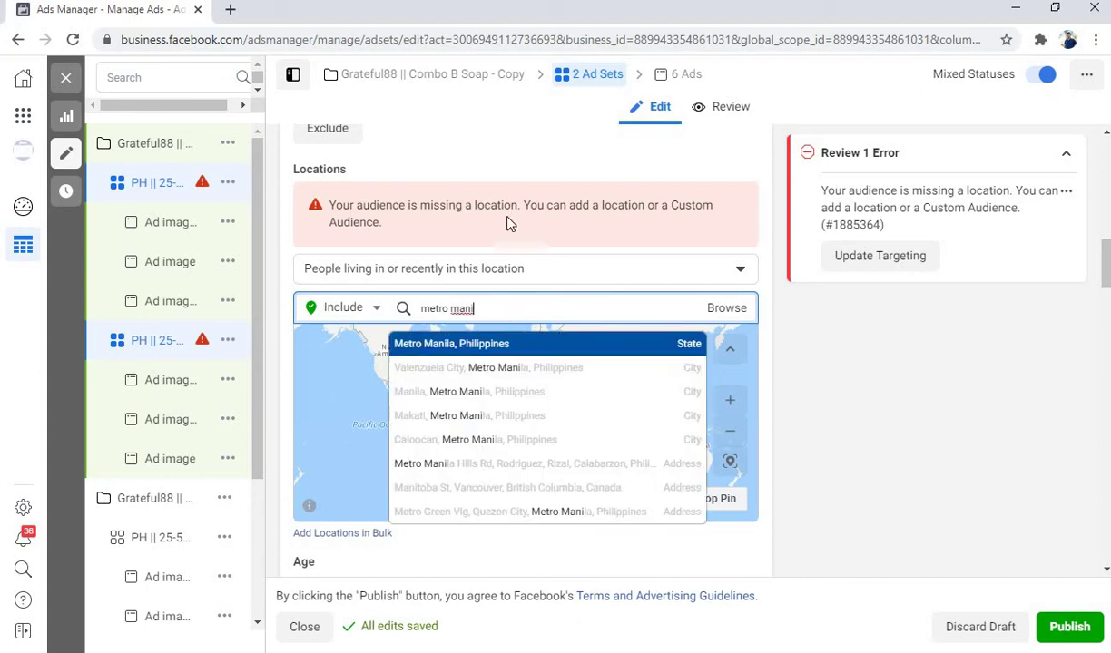
pyautogui.click(454, 343)
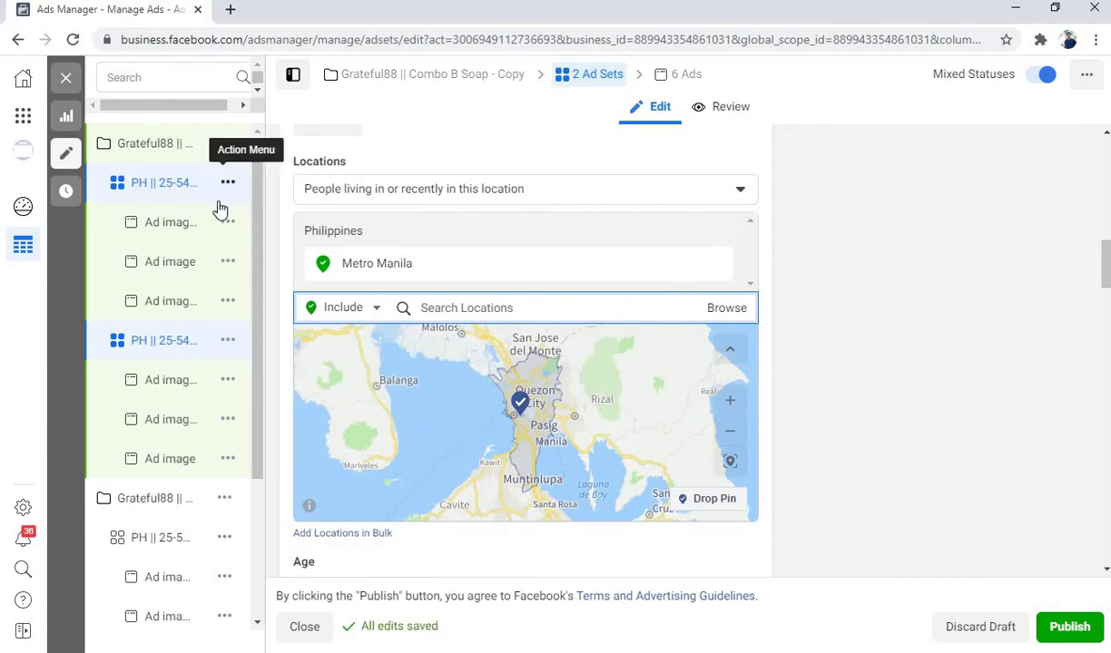
pyautogui.scroll(-1, 830, 263)
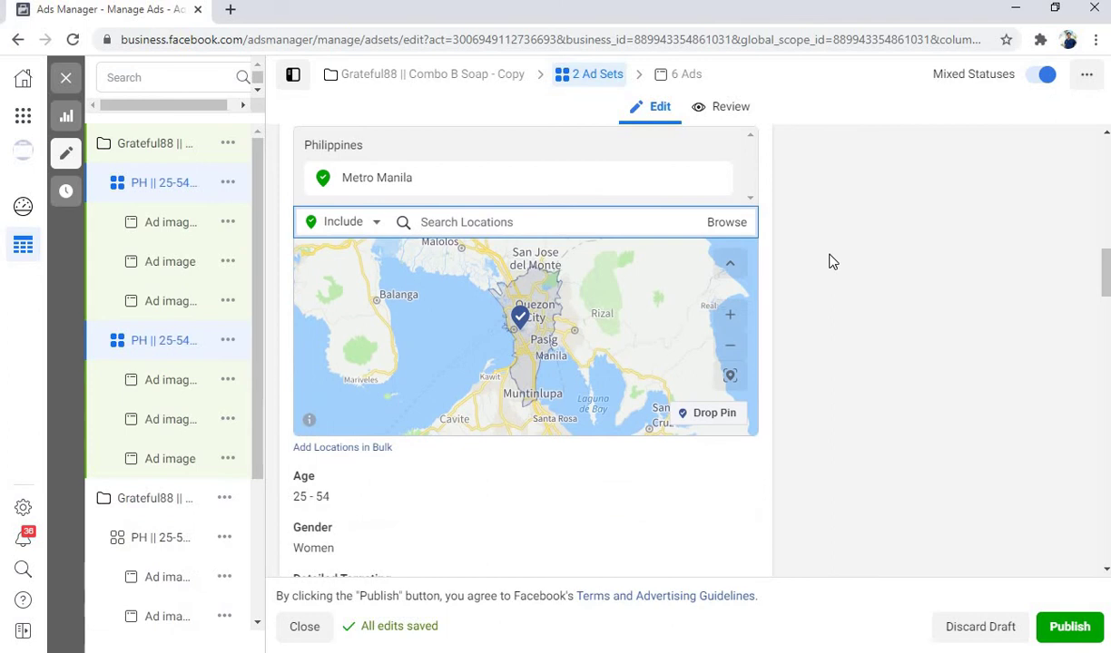
pyautogui.scroll(8, 809, 278)
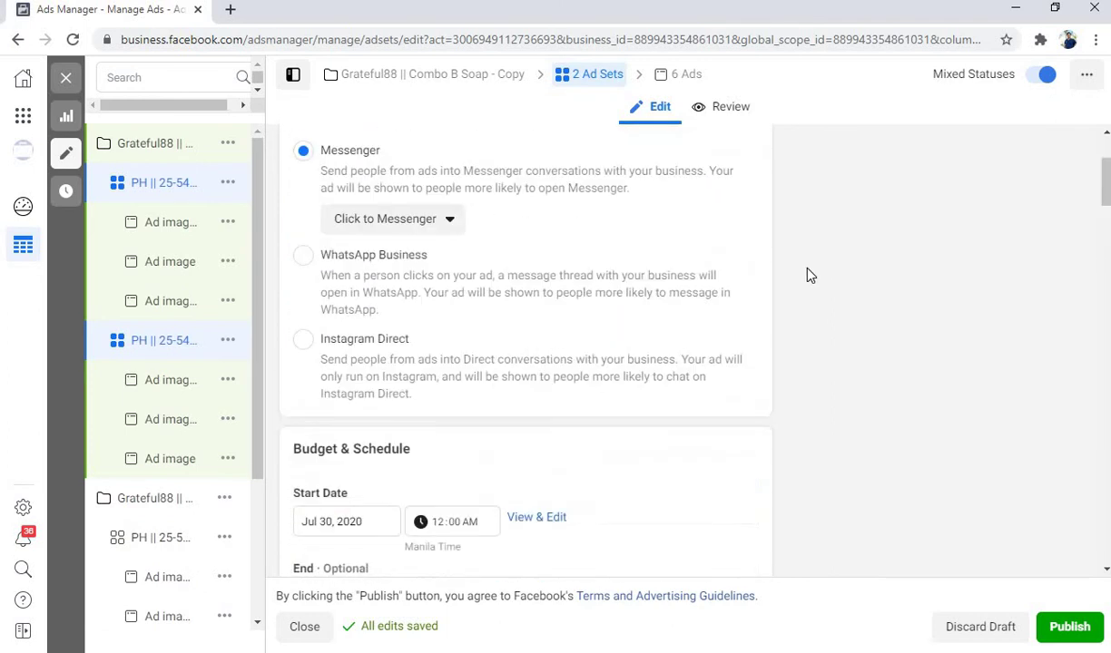
pyautogui.scroll(2, 808, 273)
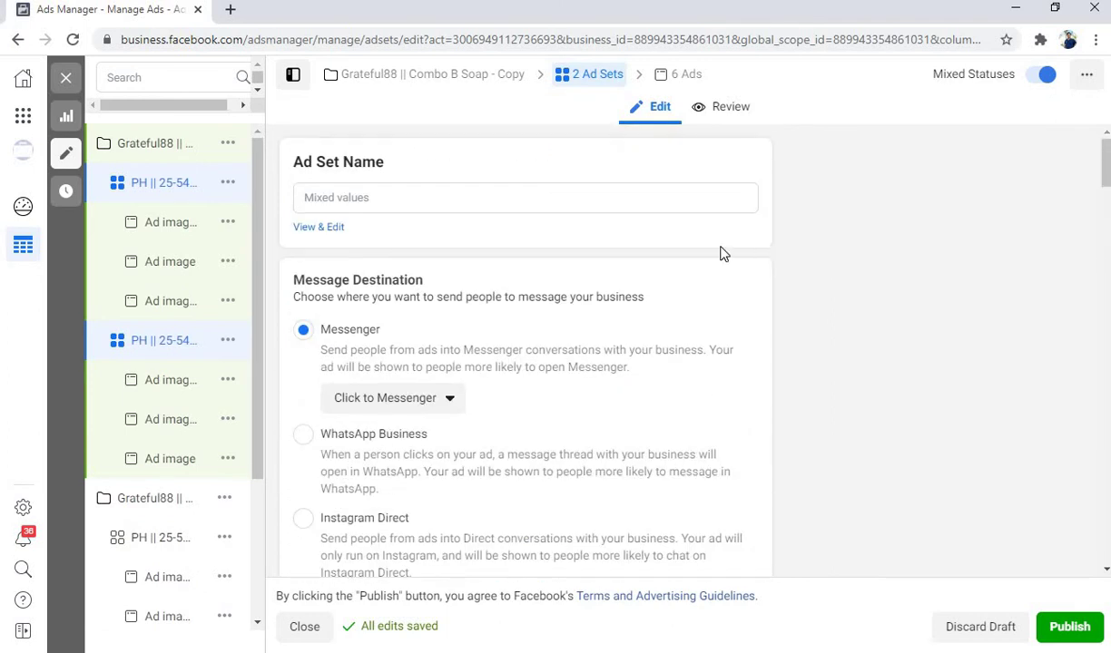
# Open the copied Skin Care ad set on its own and turn on Detailed Targeting Expansion
pyautogui.scroll(-10, 723, 254)
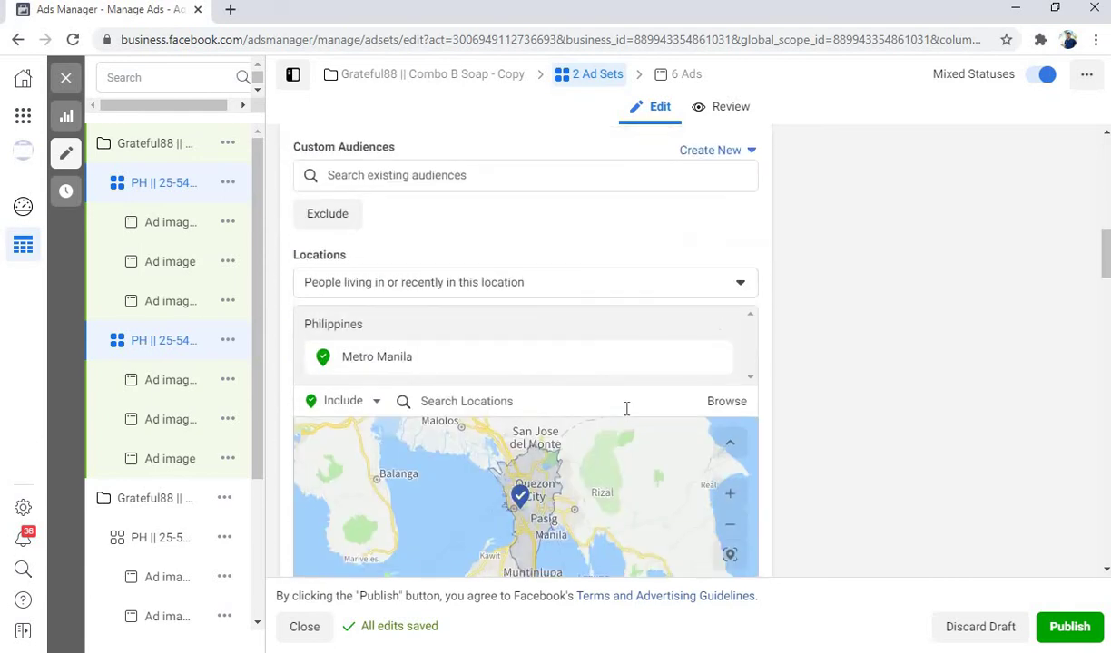
pyautogui.scroll(-6, 626, 408)
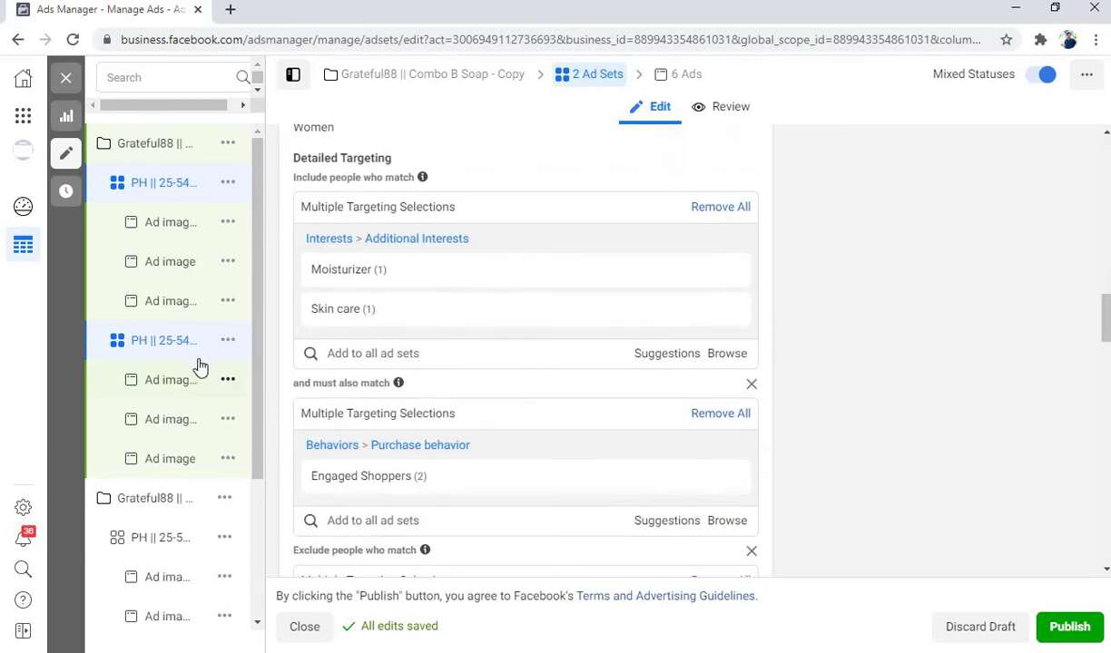
pyautogui.click(181, 352)
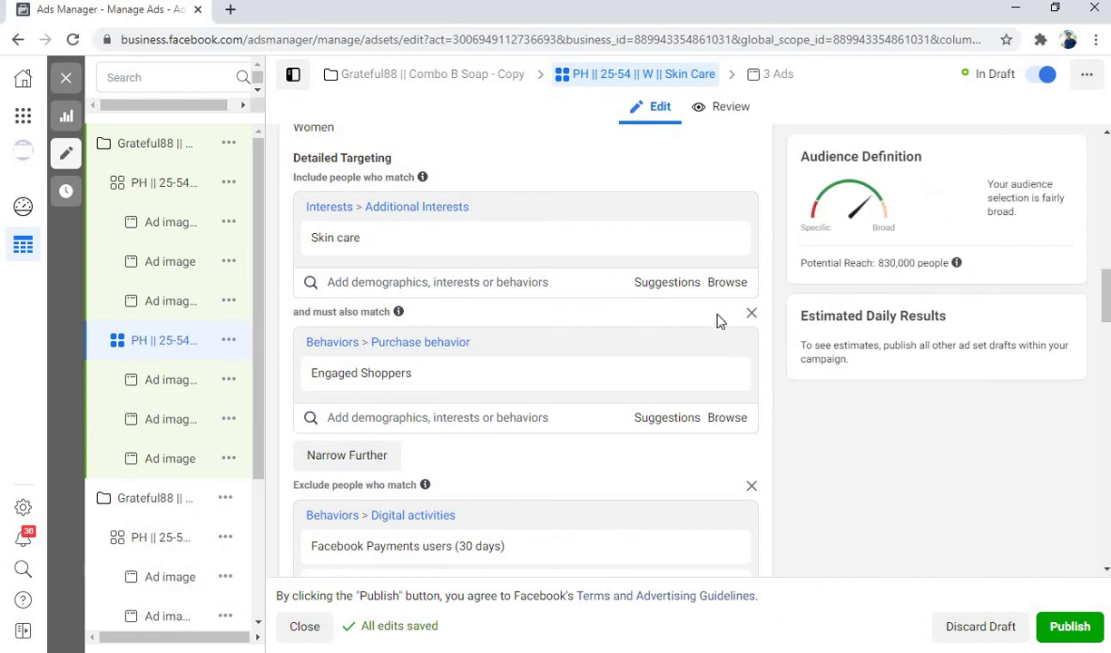
pyautogui.moveTo(381, 261)
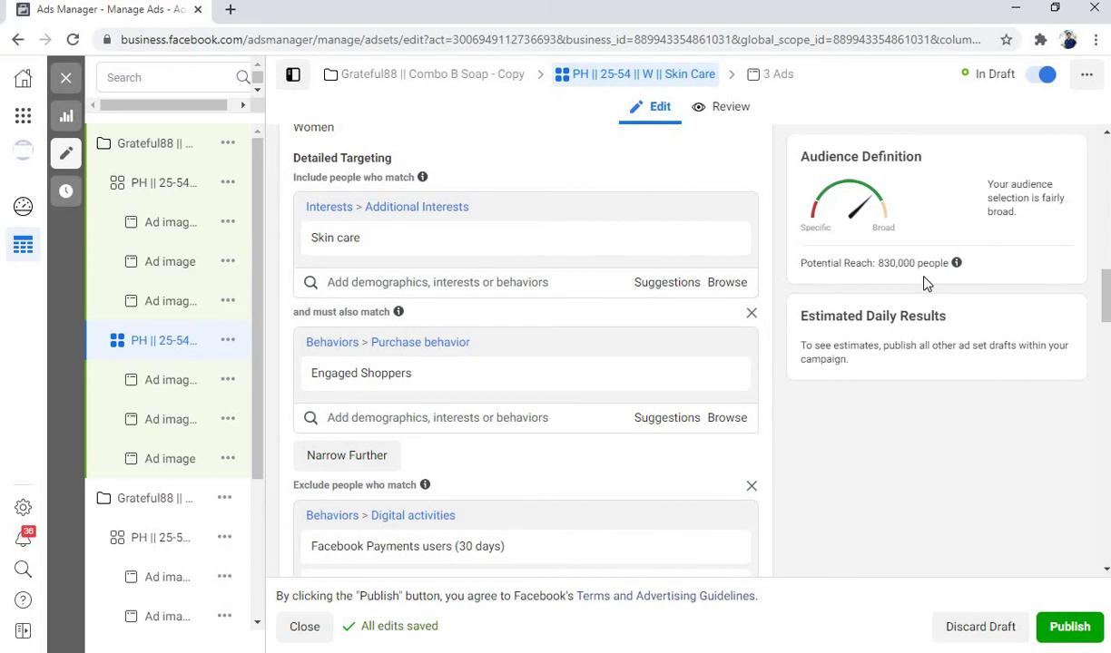
pyautogui.scroll(-3, 926, 284)
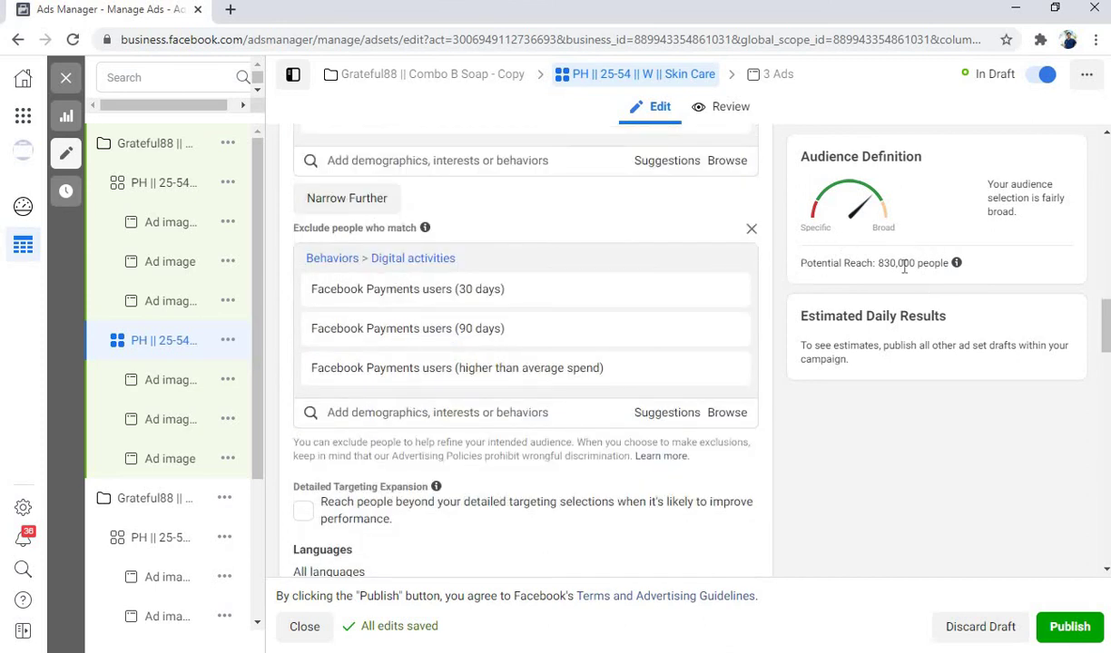
pyautogui.click(305, 513)
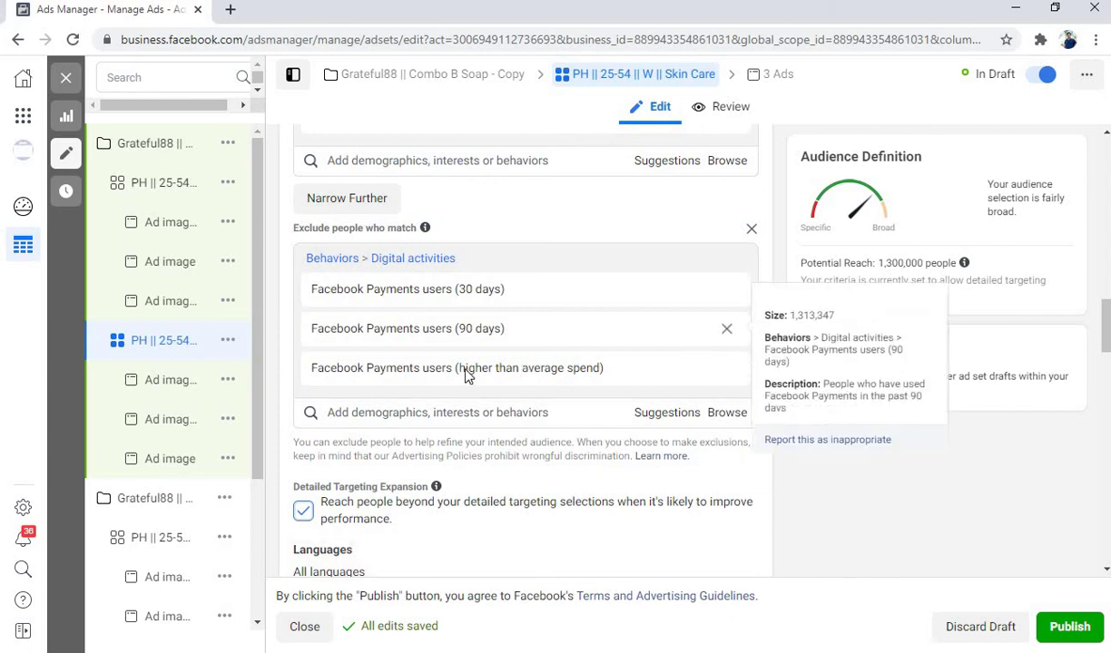
# Turn on Detailed Targeting Expansion for the copied moisturizer ad set
pyautogui.click(172, 185)
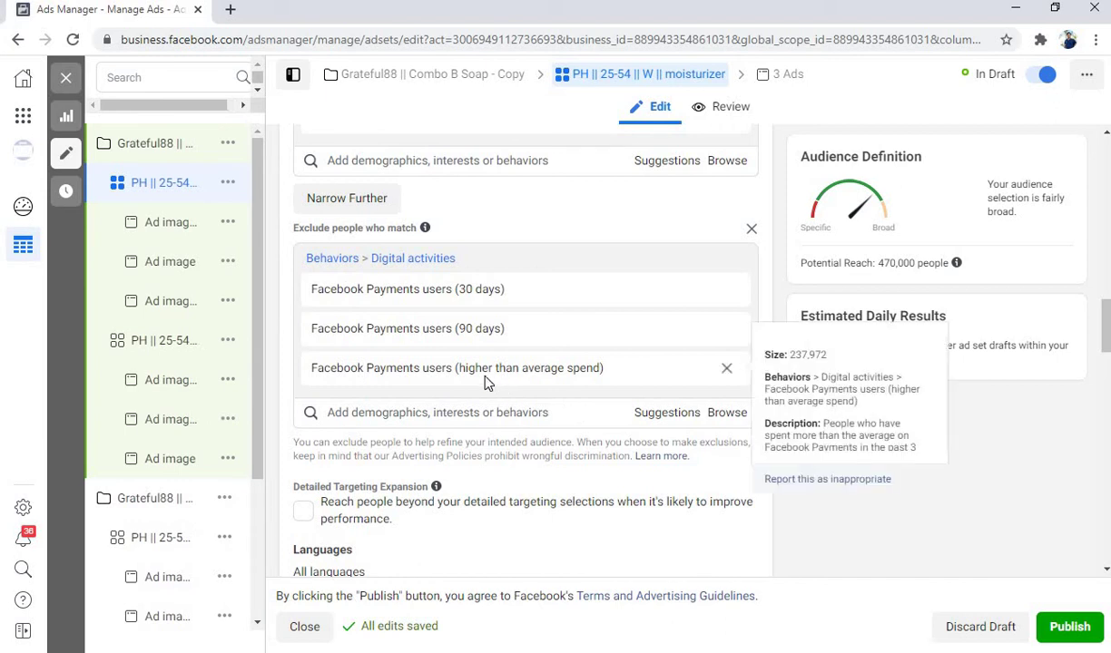
pyautogui.scroll(2, 615, 410)
pyautogui.scroll(3, 613, 410)
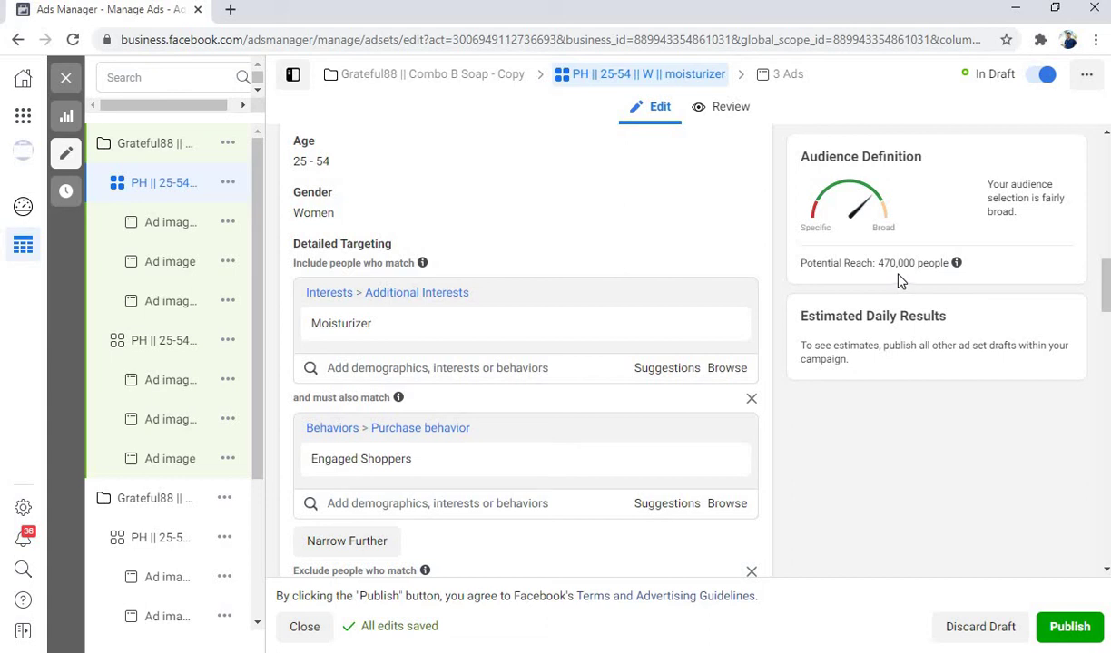
pyautogui.scroll(-5, 776, 299)
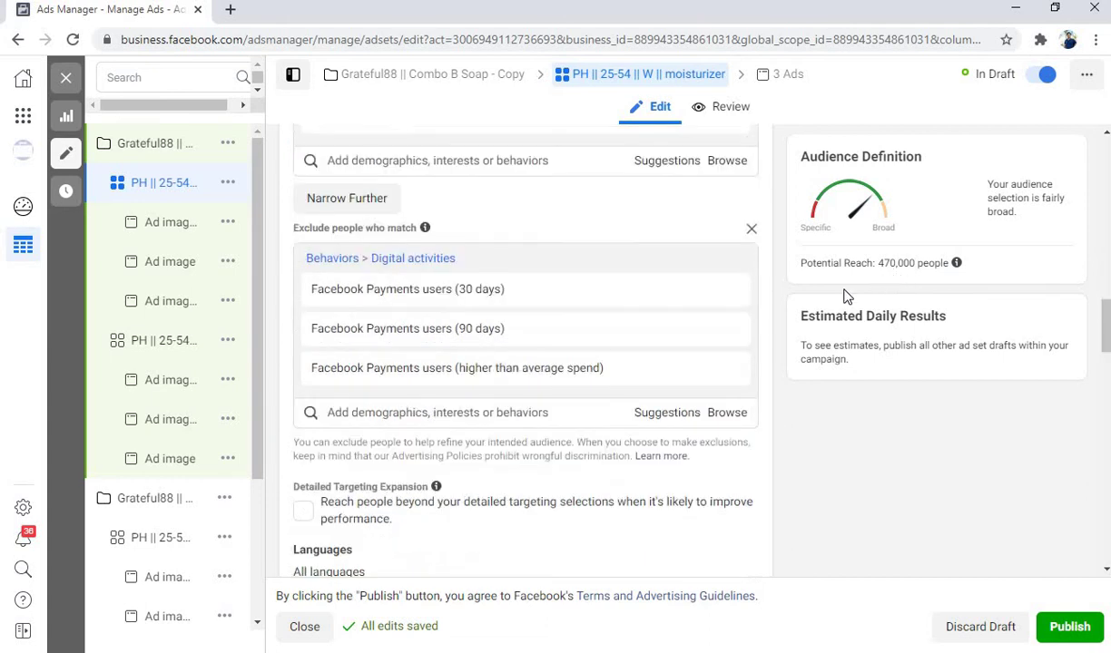
pyautogui.click(303, 426)
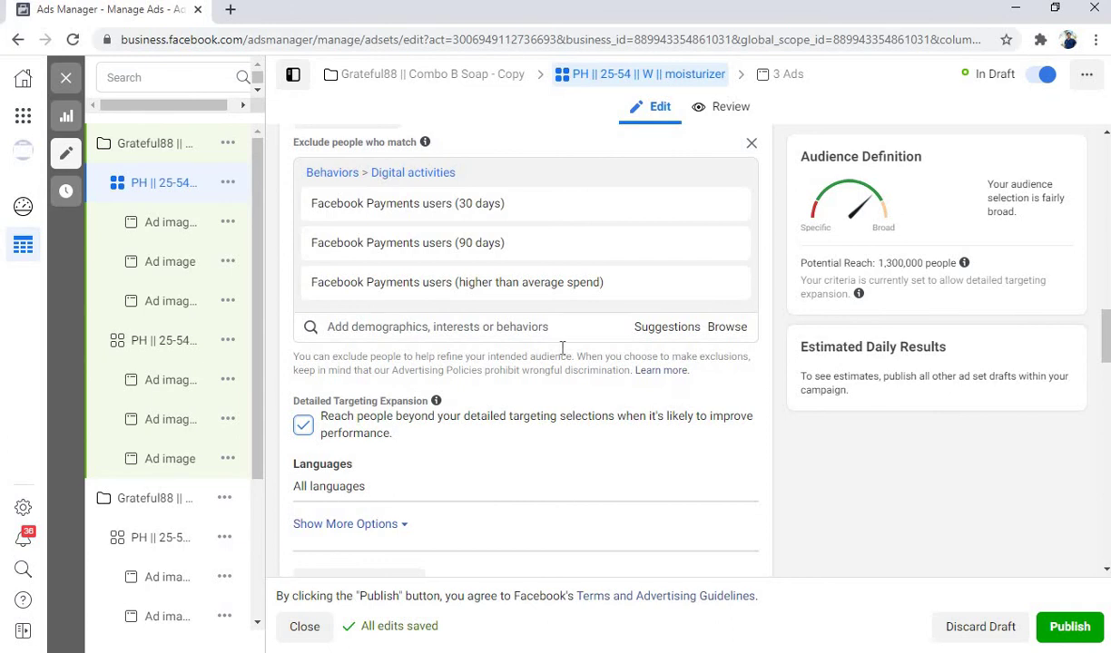
pyautogui.moveTo(626, 250)
# Publish the copied campaign's moisturizer ad set with its ads, and close the editor
pyautogui.scroll(-8, 575, 369)
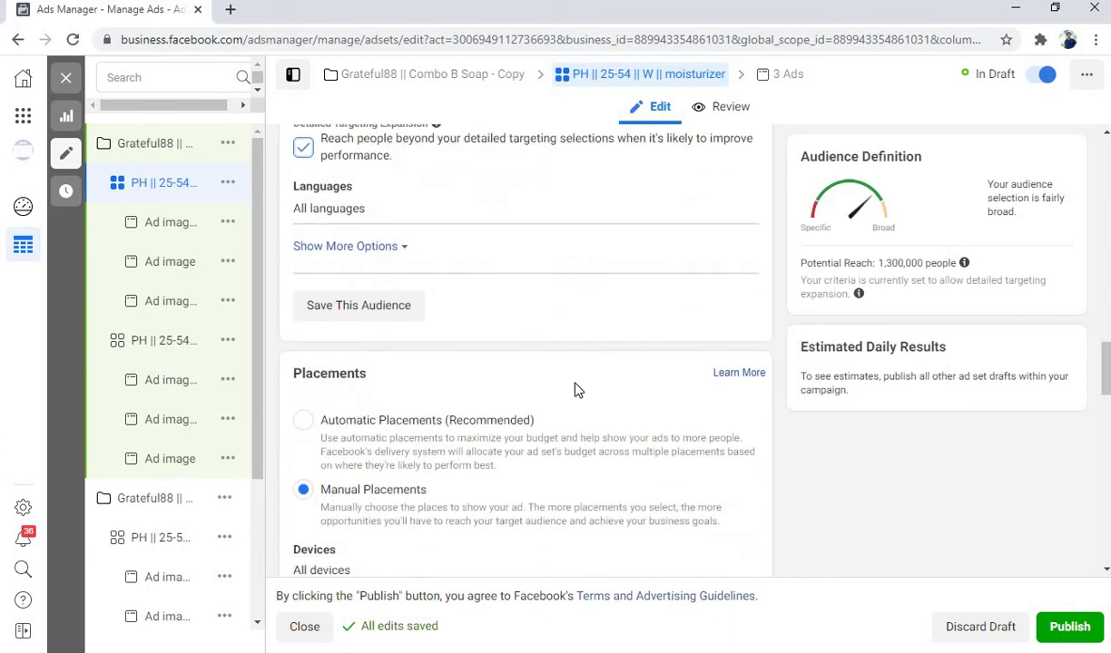
pyautogui.click(1058, 635)
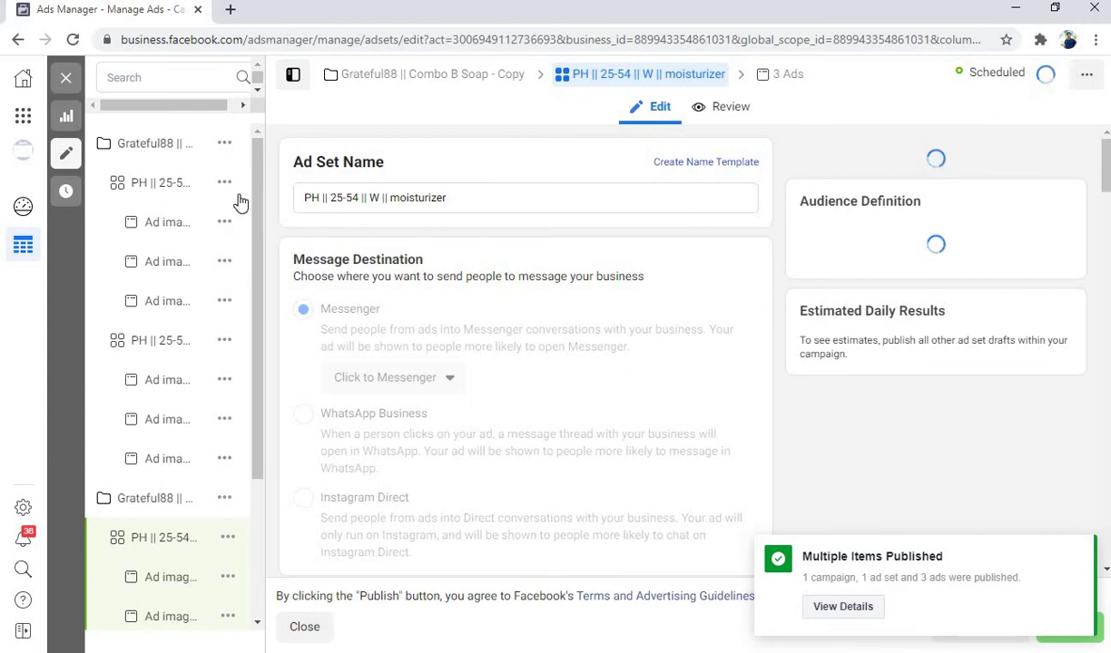
pyautogui.click(68, 81)
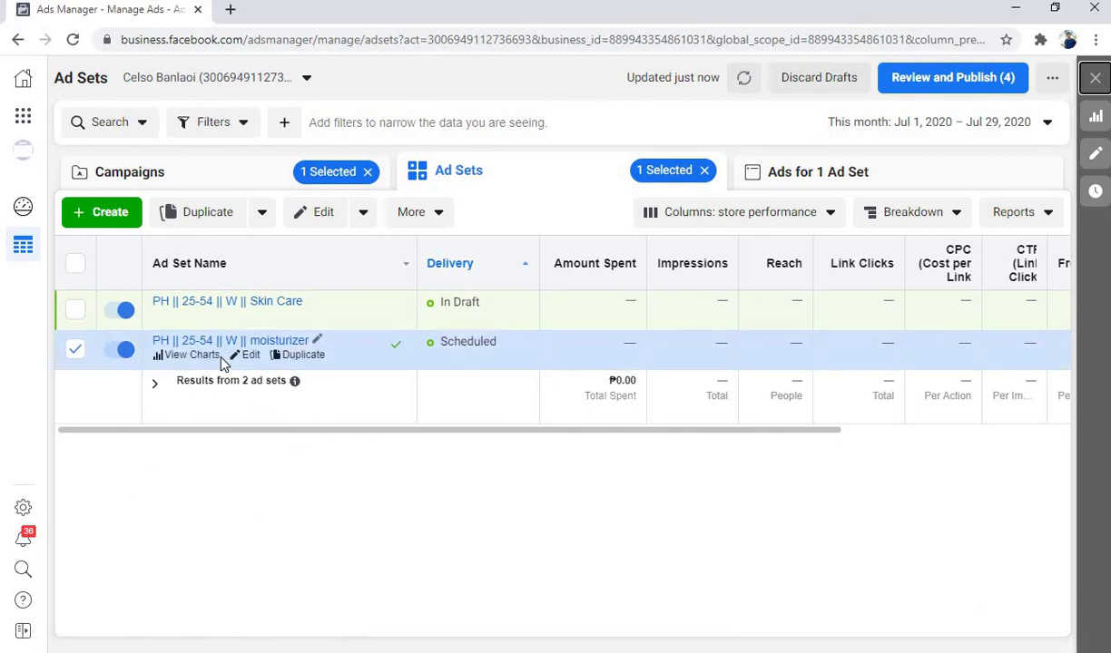
pyautogui.click(317, 340)
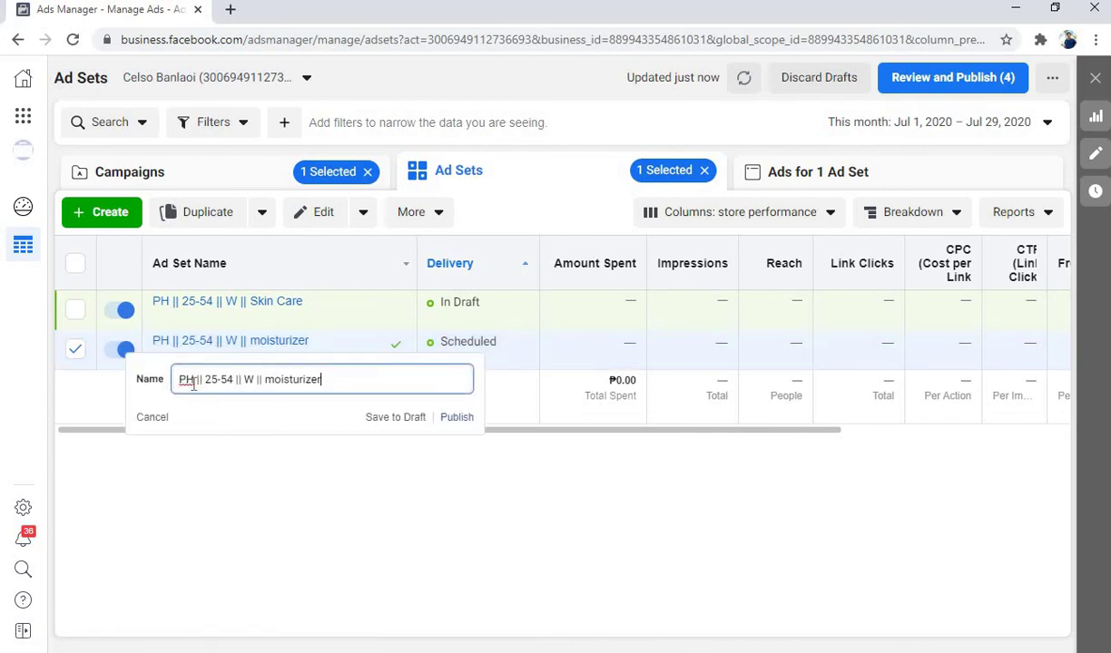
pyautogui.press('BackSpace')
pyautogui.press('BackSpace')
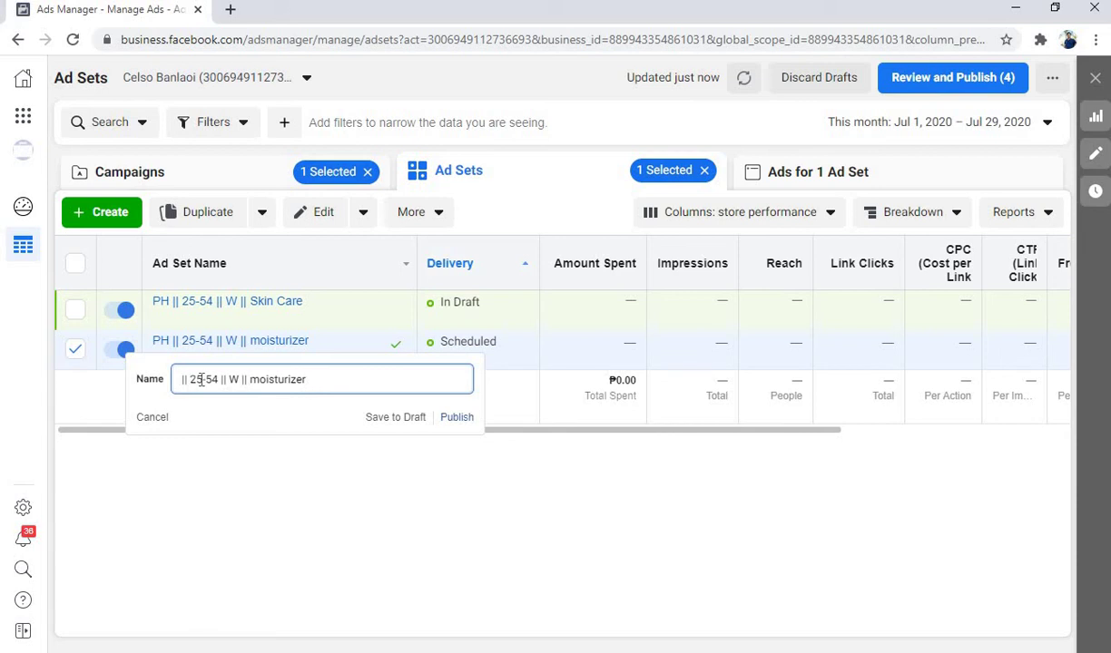
pyautogui.write('N')
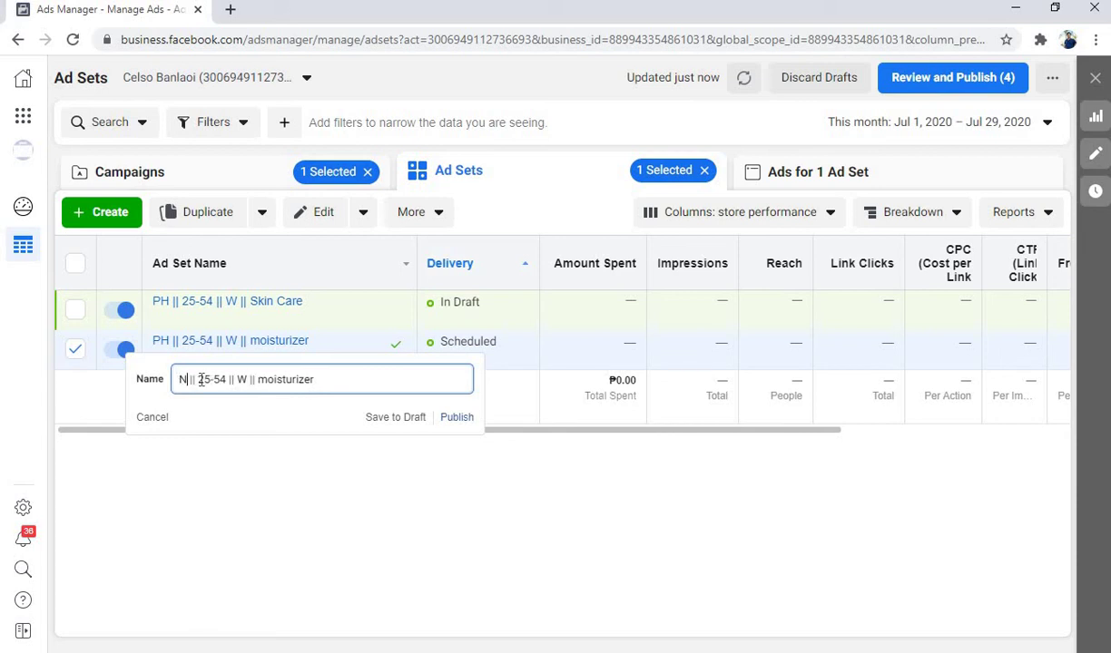
pyautogui.press('BackSpace')
pyautogui.press('Delete')
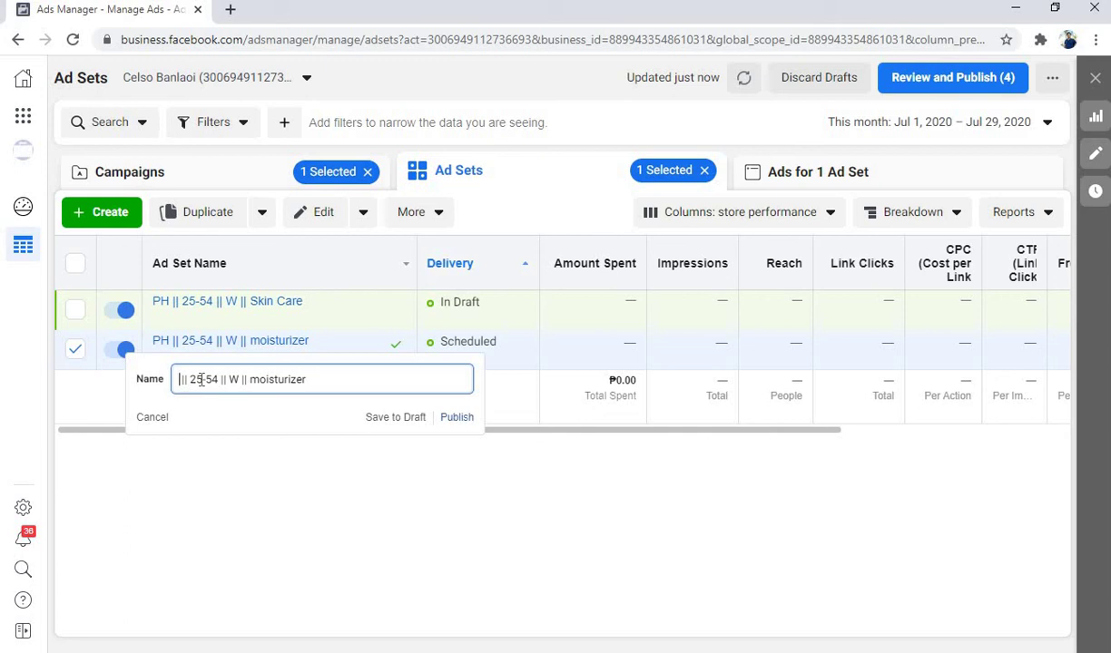
pyautogui.click(200, 379)
pyautogui.write('N')
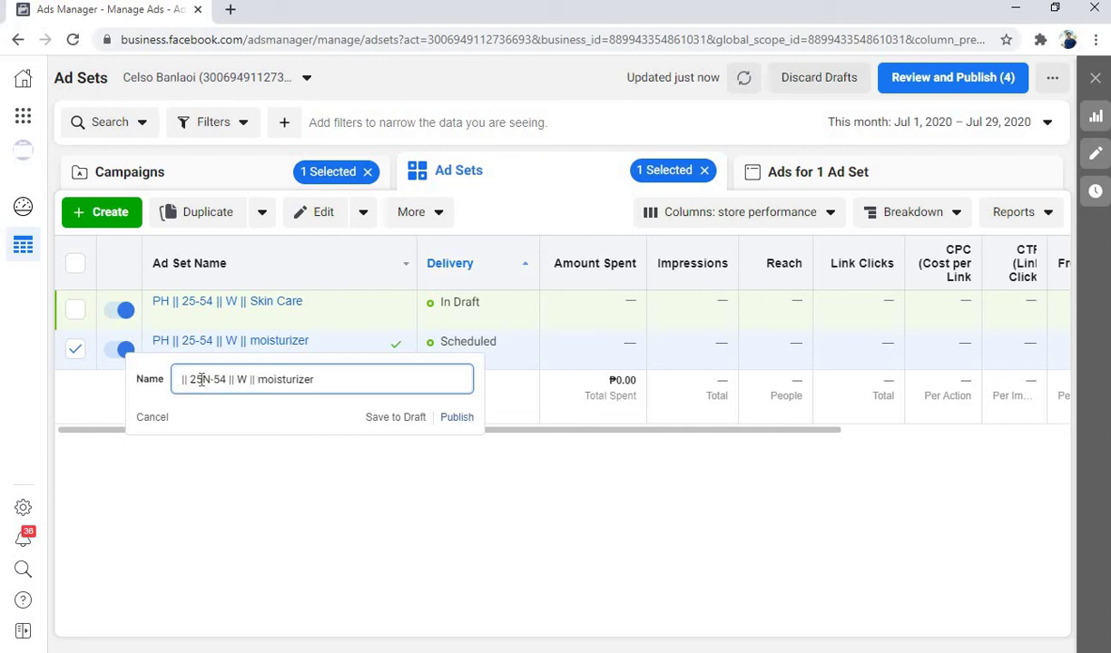
pyautogui.press('BackSpace')
pyautogui.press('BackSpace')
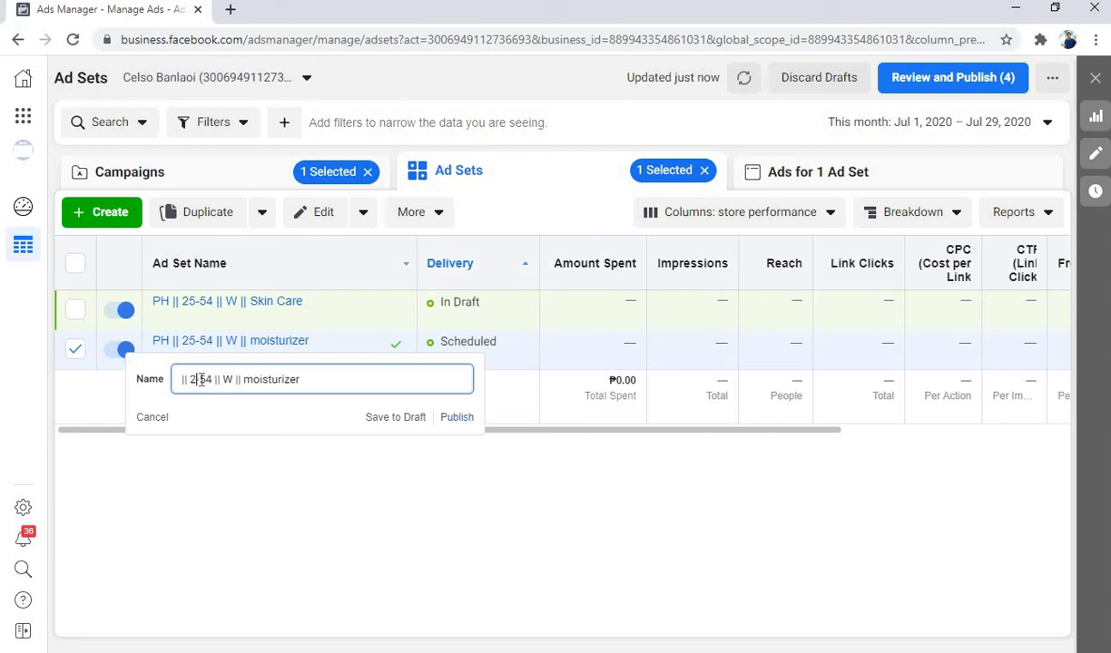
pyautogui.write('5')
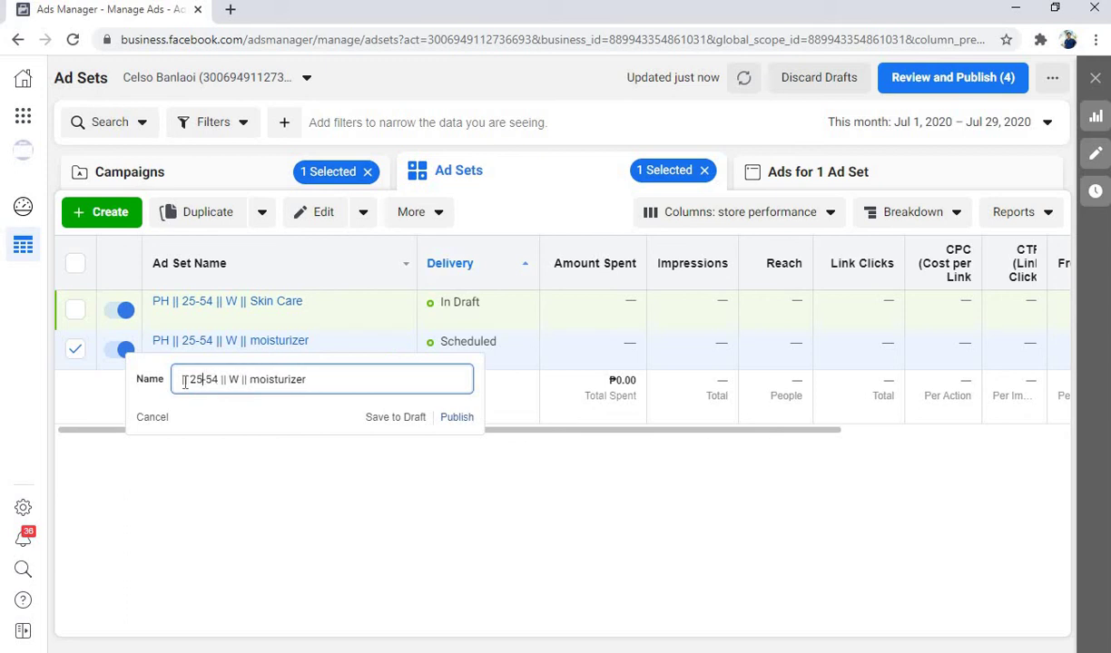
pyautogui.press('Return')
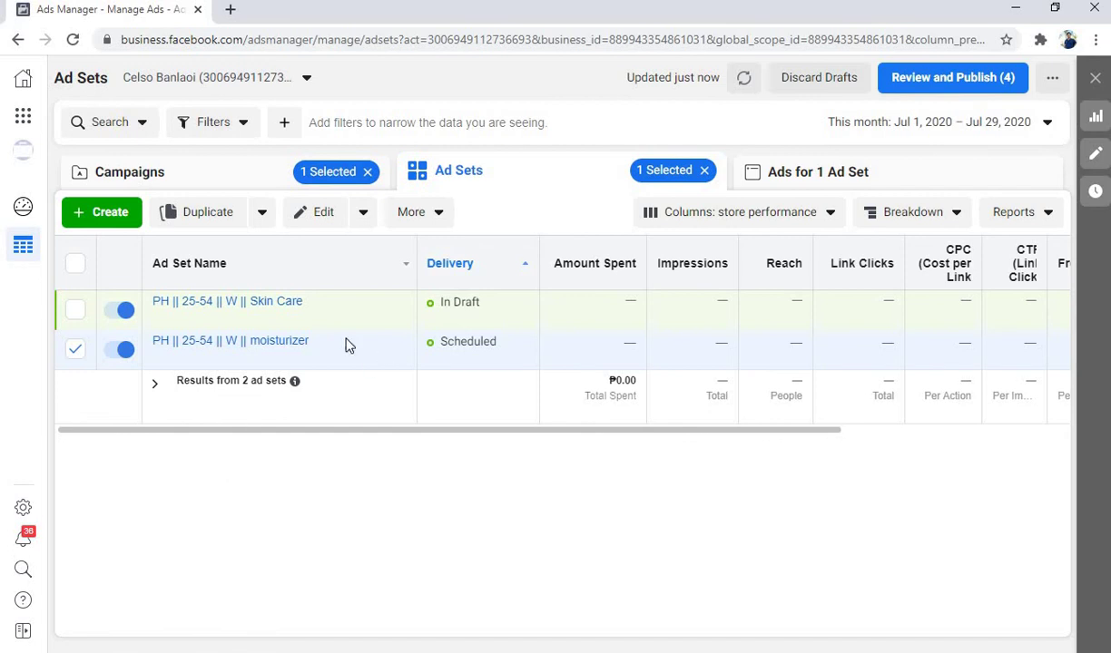
# Rename the copied campaign's draft Skin Care ad set to "MM || 25-54 || W || Skin Care" and publish it with its ads
pyautogui.click(295, 177)
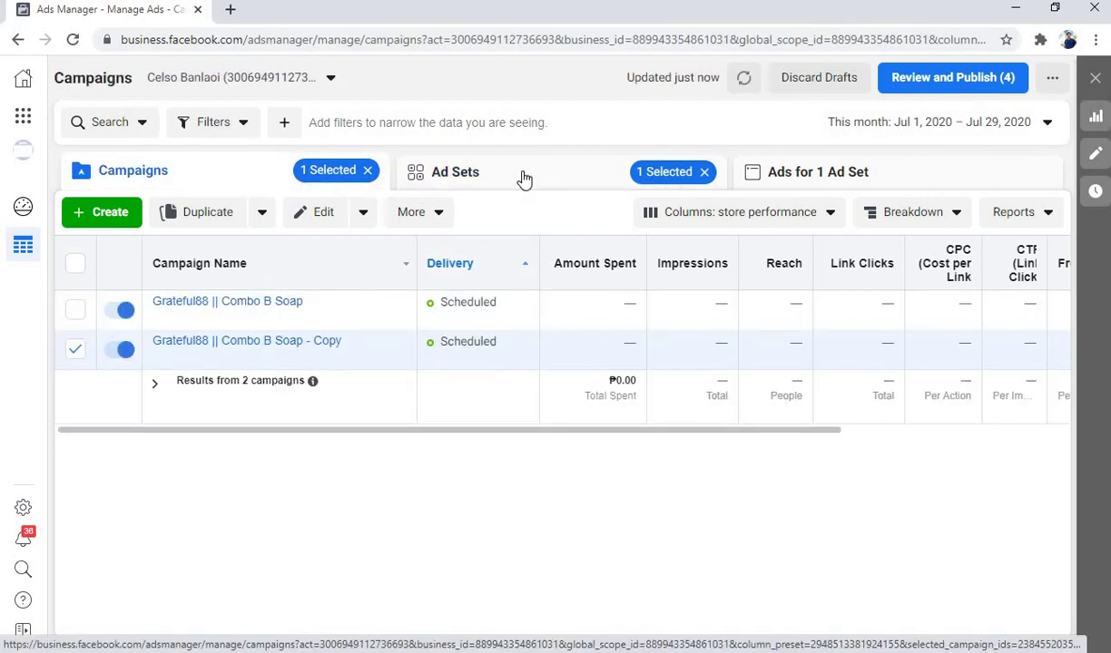
pyautogui.click(523, 178)
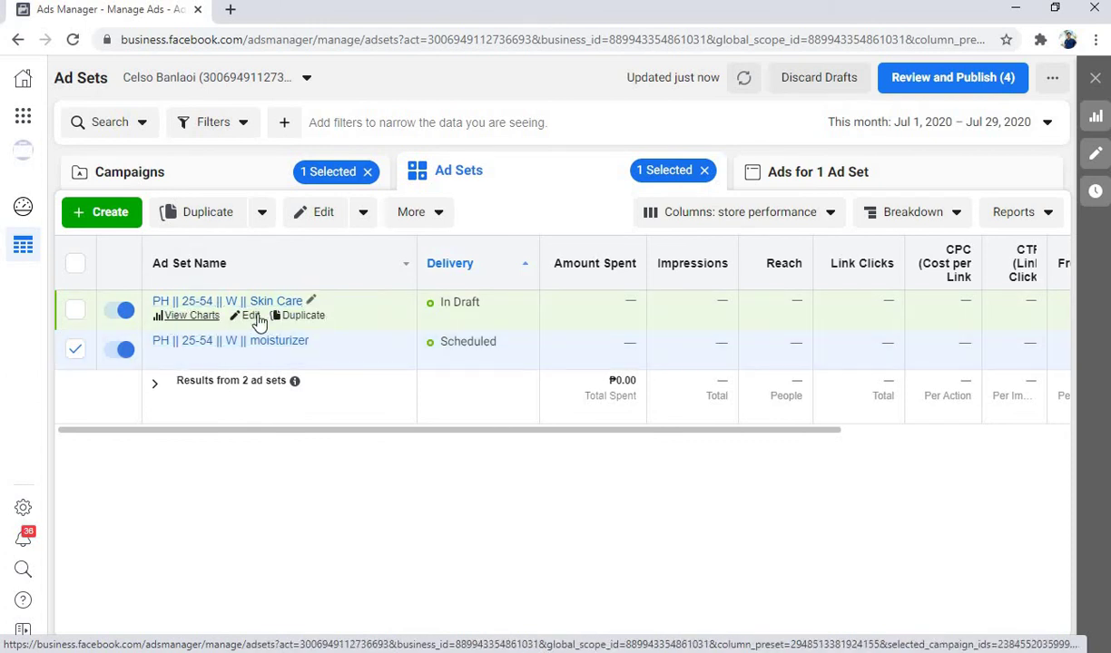
pyautogui.click(254, 318)
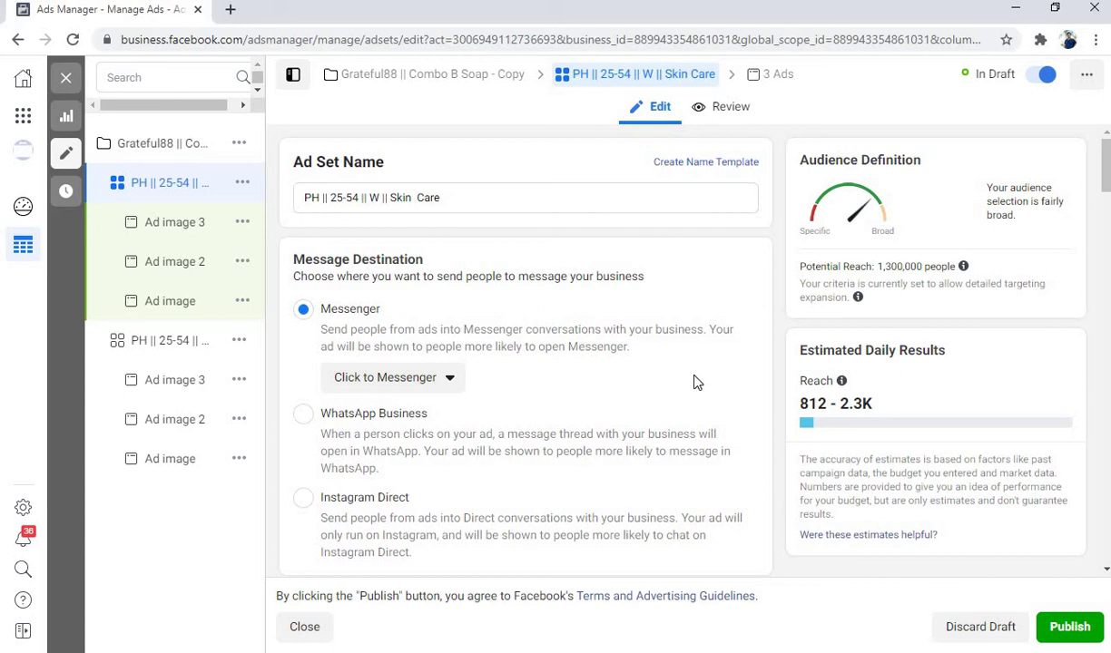
pyautogui.scroll(-12, 695, 382)
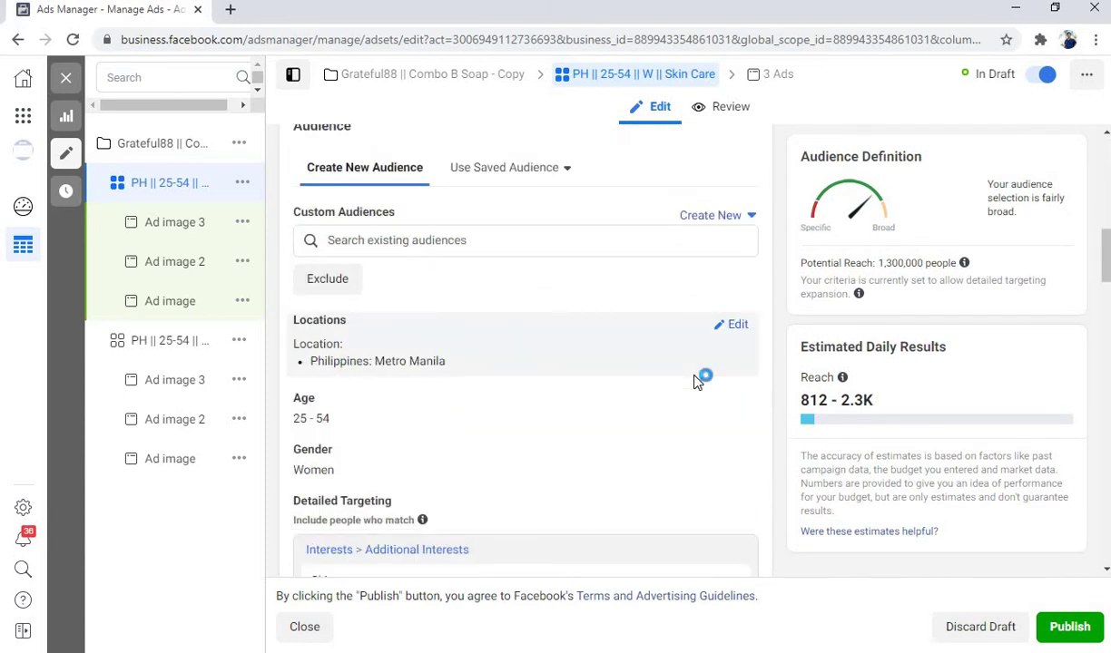
pyautogui.scroll(15, 495, 374)
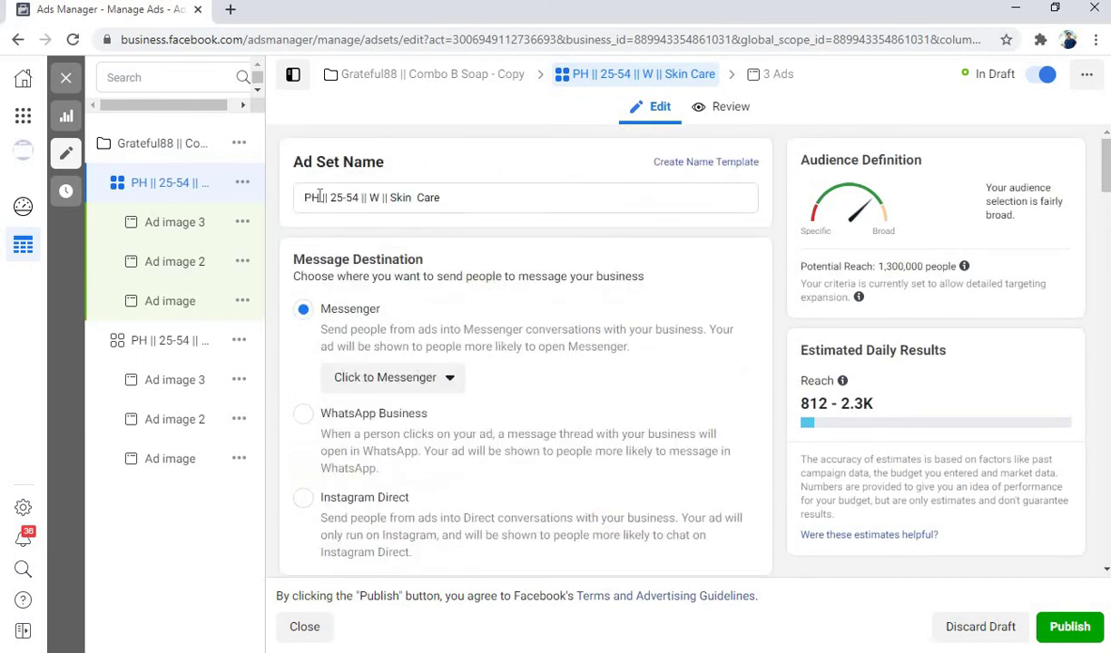
pyautogui.doubleClick(308, 197)
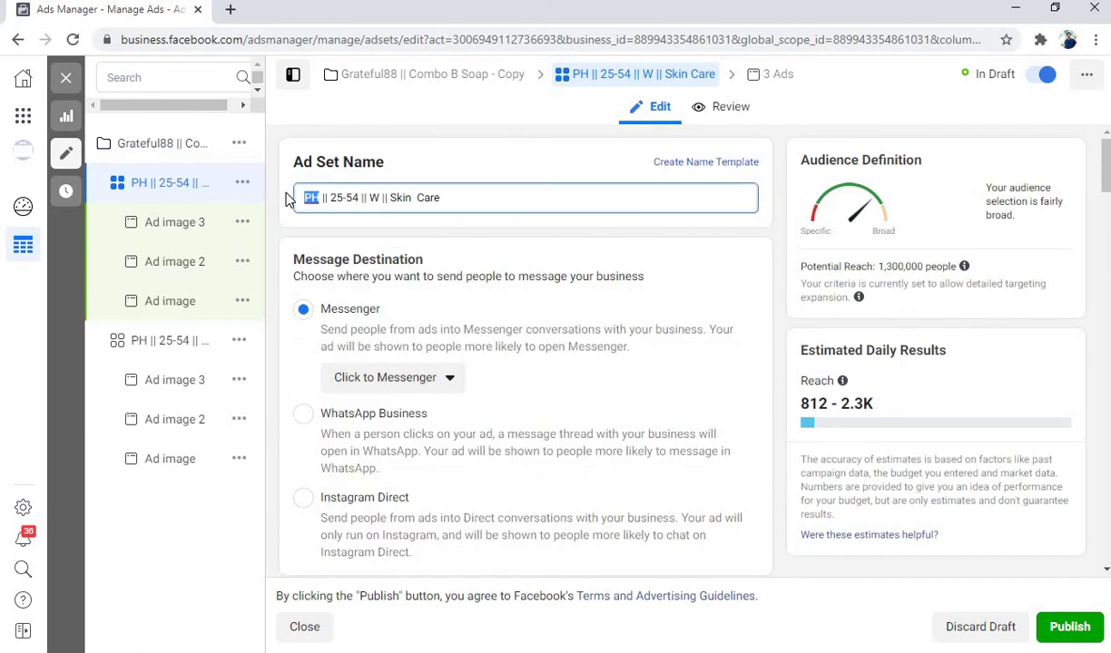
pyautogui.write('mm')
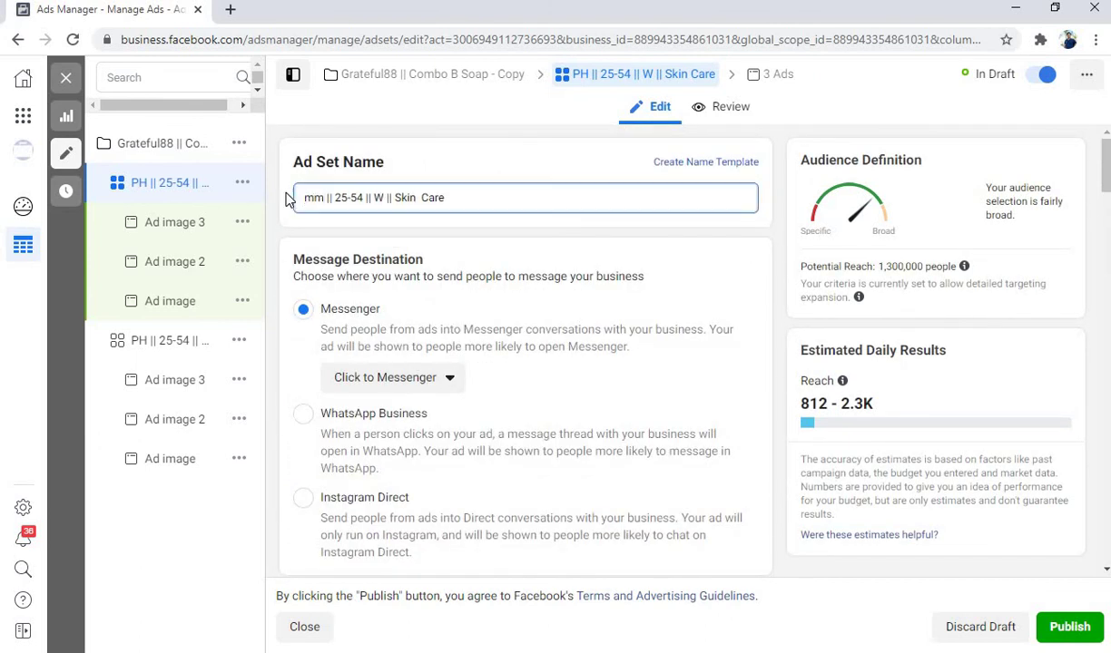
pyautogui.press('BackSpace')
pyautogui.press('BackSpace')
pyautogui.write('M')
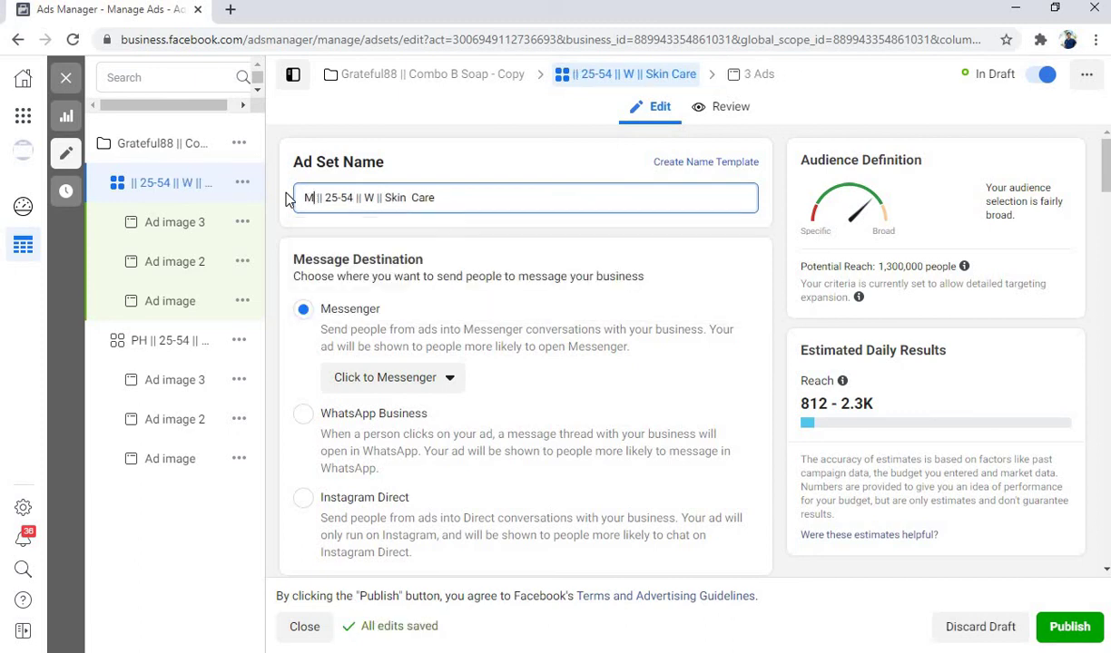
pyautogui.write('M')
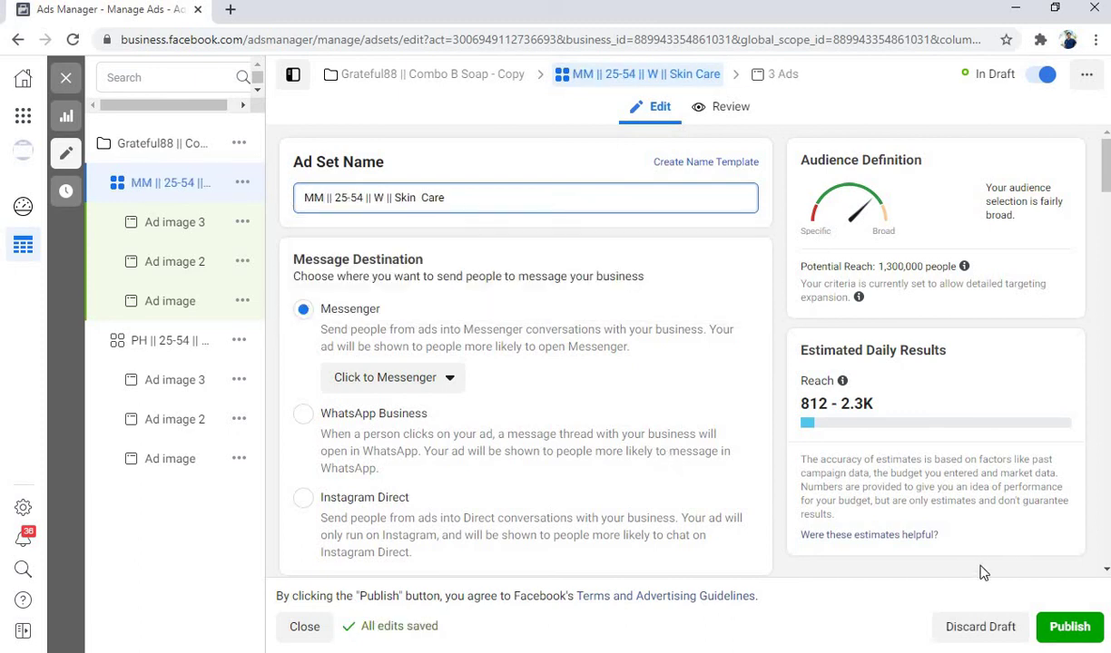
pyautogui.click(1089, 635)
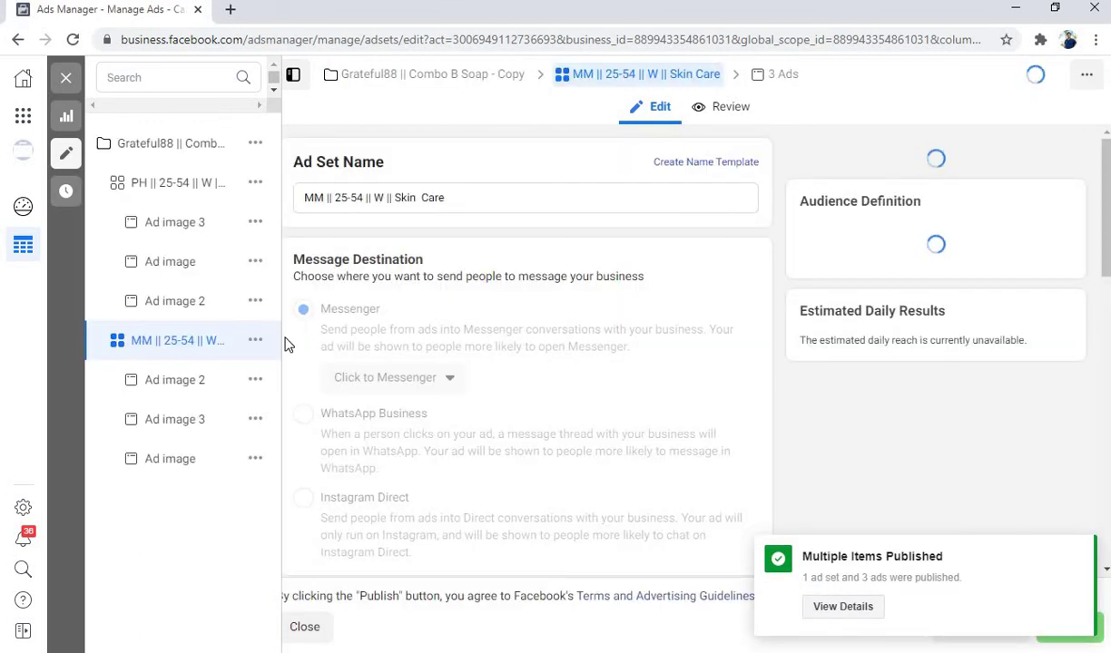
# Rename the copied moisturizer ad set to "MM || 25-54 || W || moisturizer", publish the change, and close the editor
pyautogui.click(175, 193)
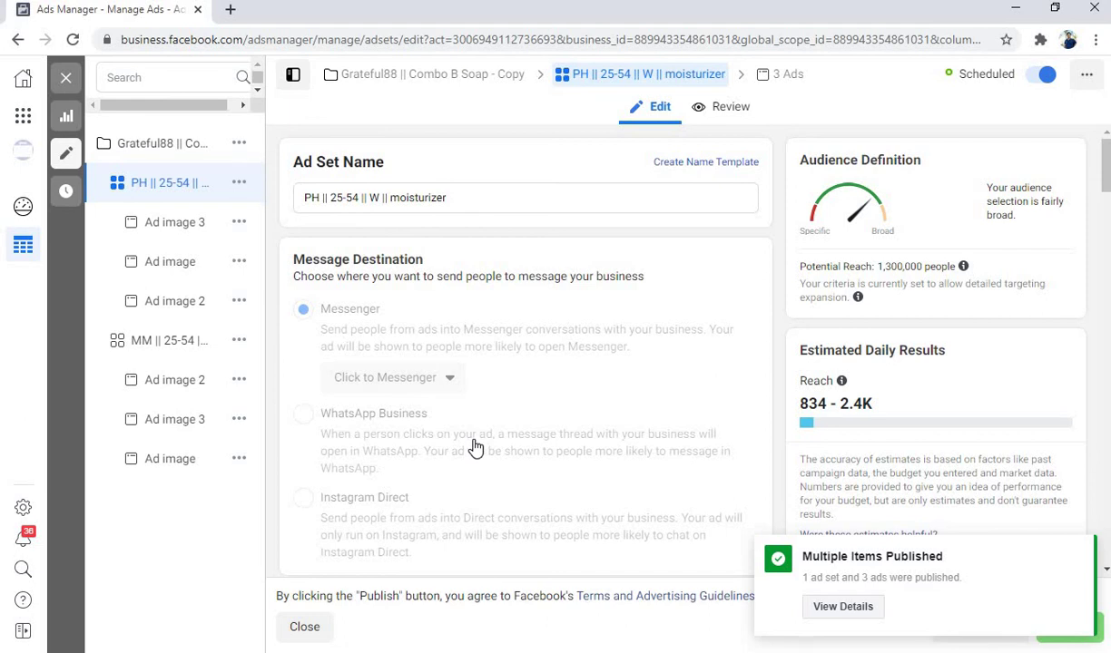
pyautogui.click(319, 197)
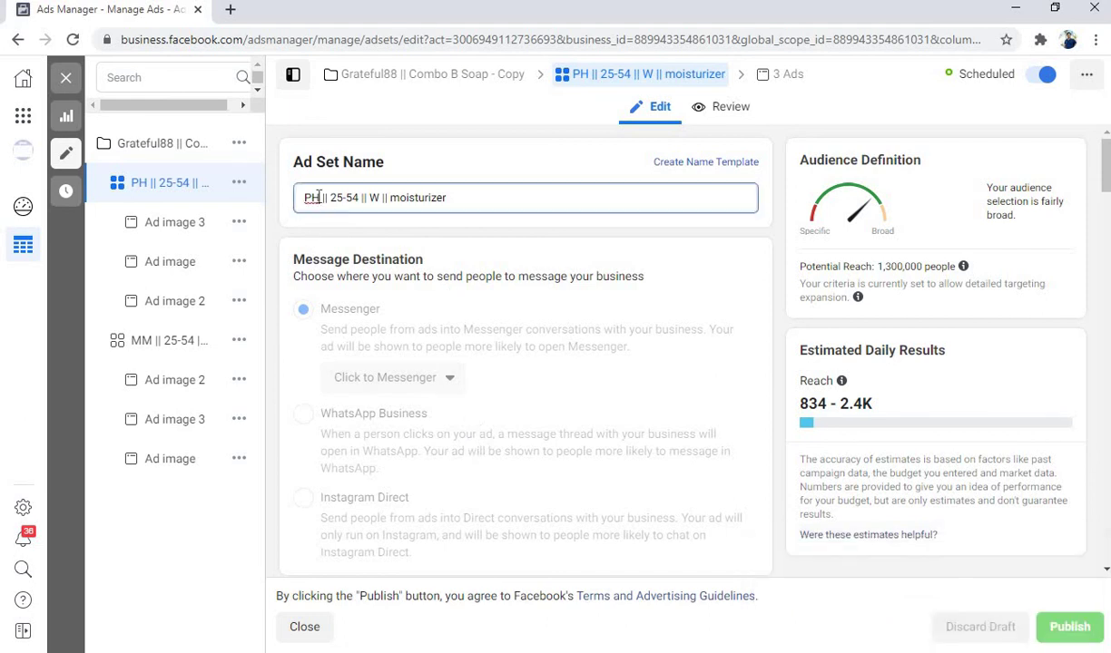
pyautogui.press('BackSpace')
pyautogui.press('BackSpace')
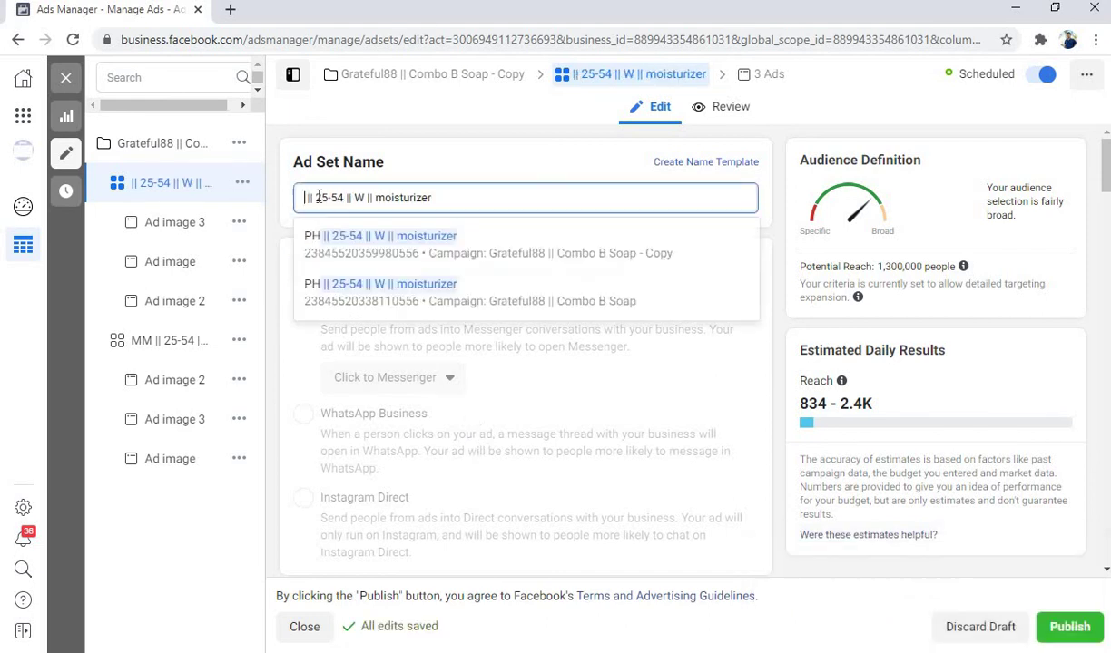
pyautogui.write('mm')
pyautogui.press('BackSpace')
pyautogui.press('BackSpace')
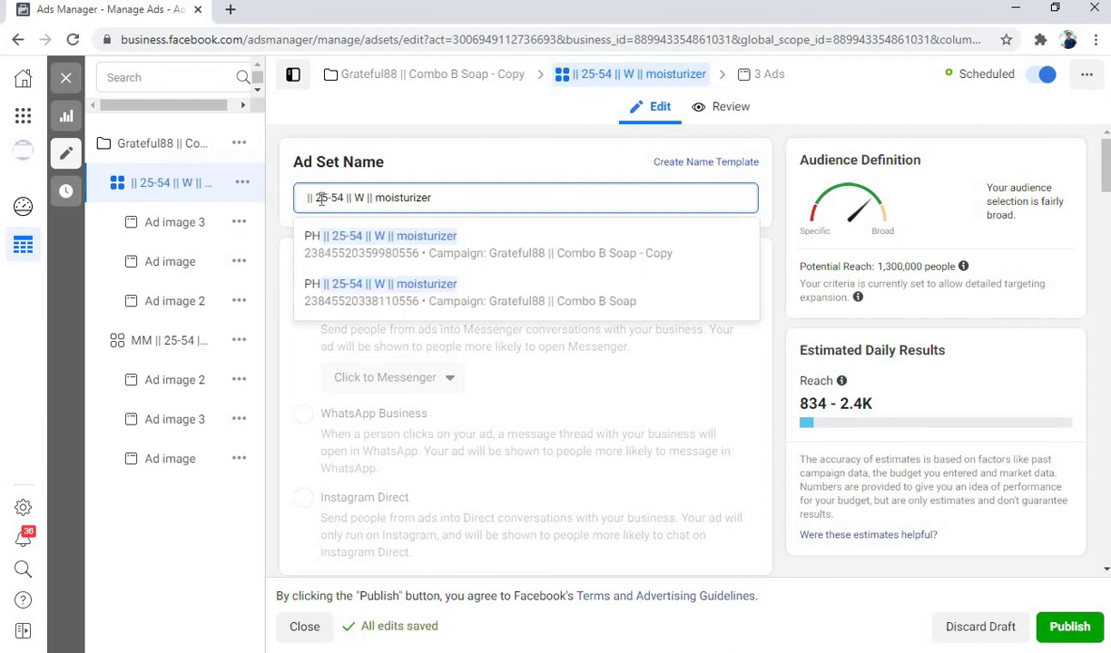
pyautogui.write('MM')
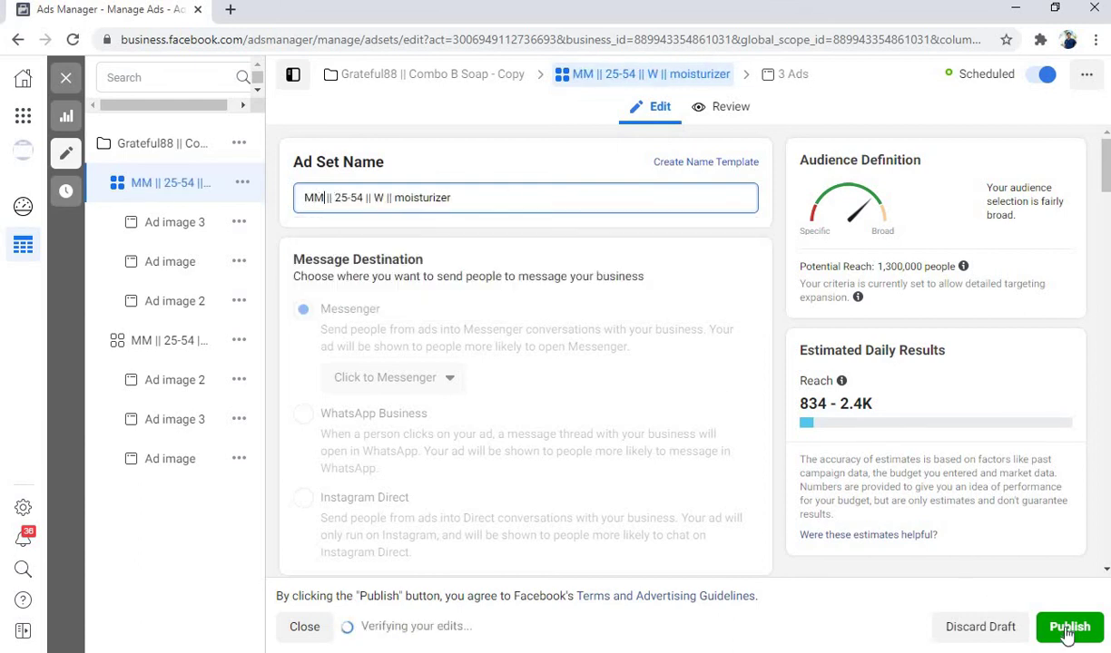
pyautogui.click(1068, 628)
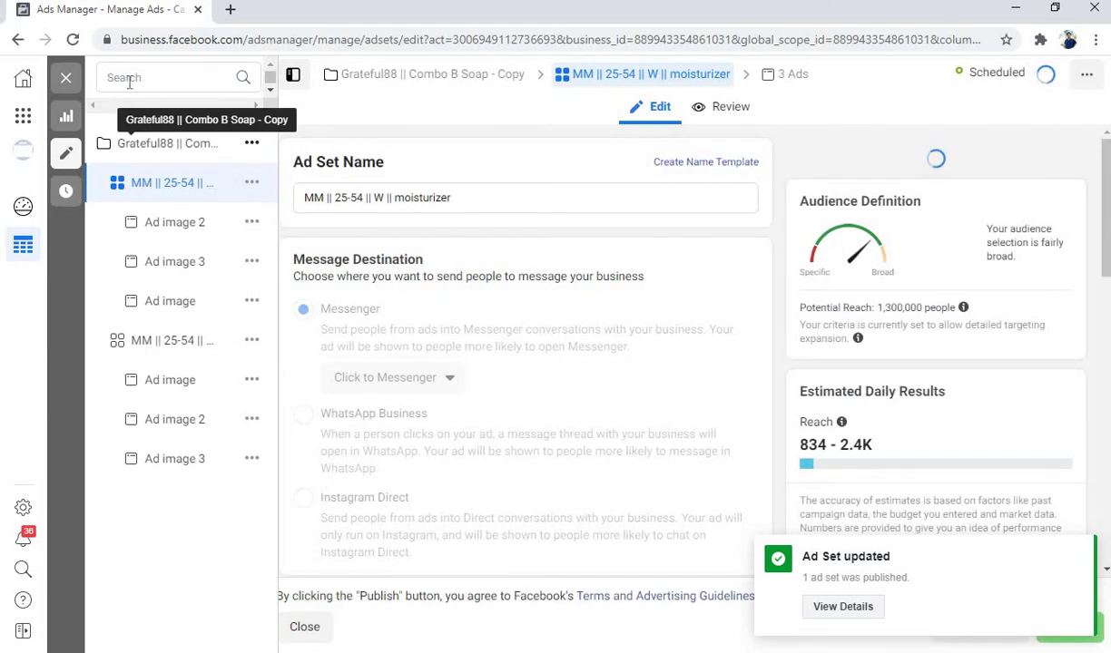
pyautogui.click(65, 79)
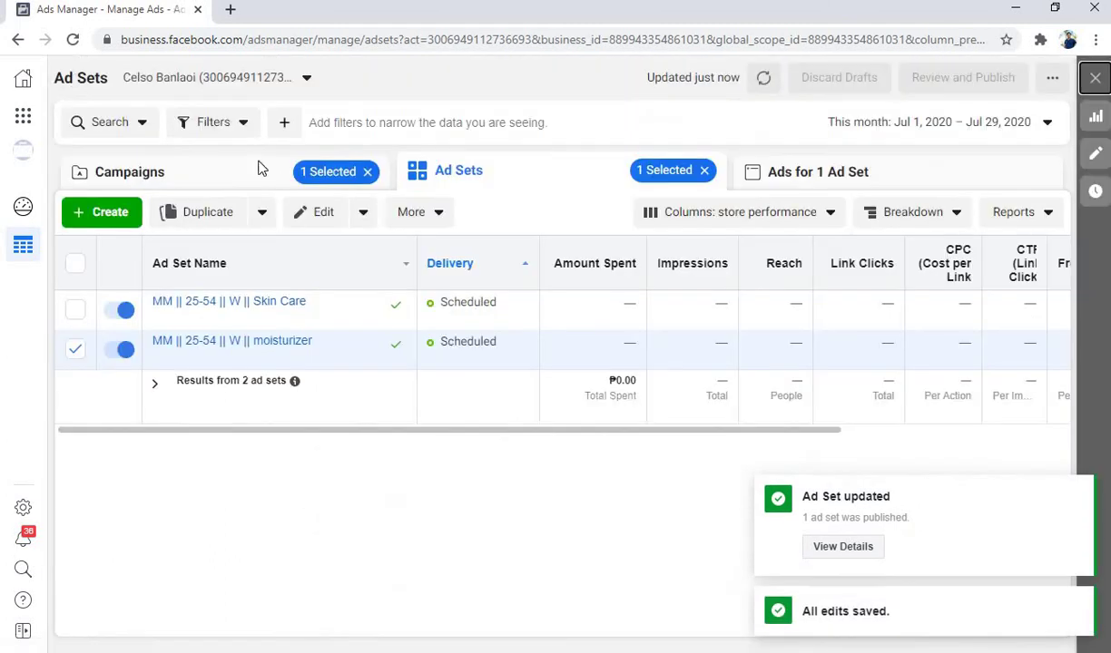
# Select both Combo B Soap campaigns and all their MM and PH ad sets, and review the ads they contain
pyautogui.click(243, 176)
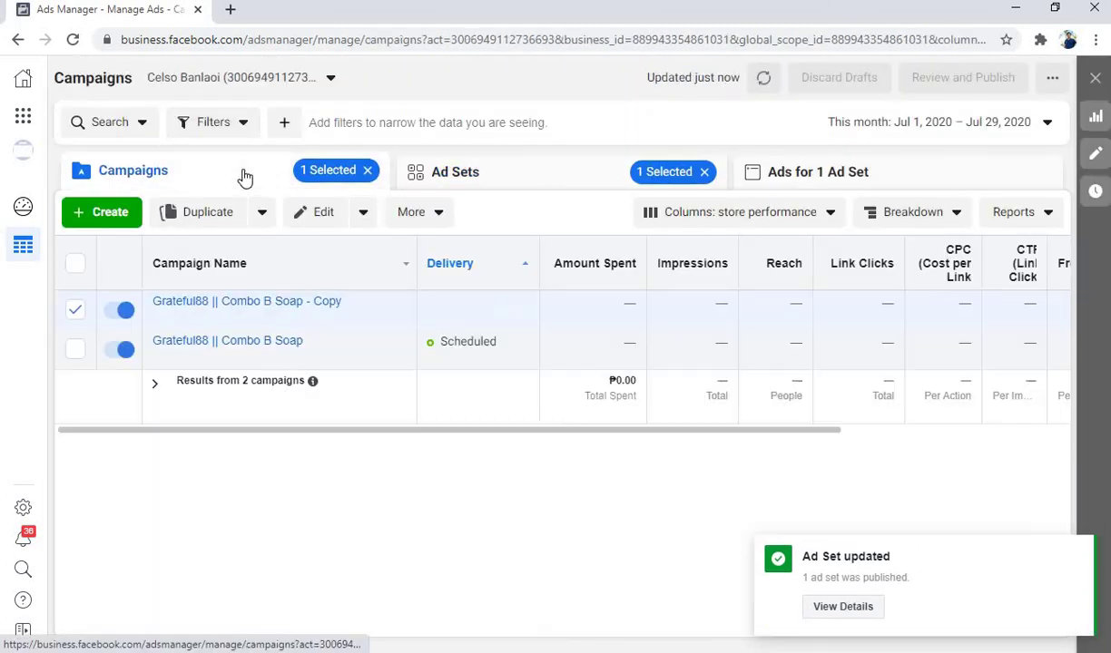
pyautogui.click(78, 351)
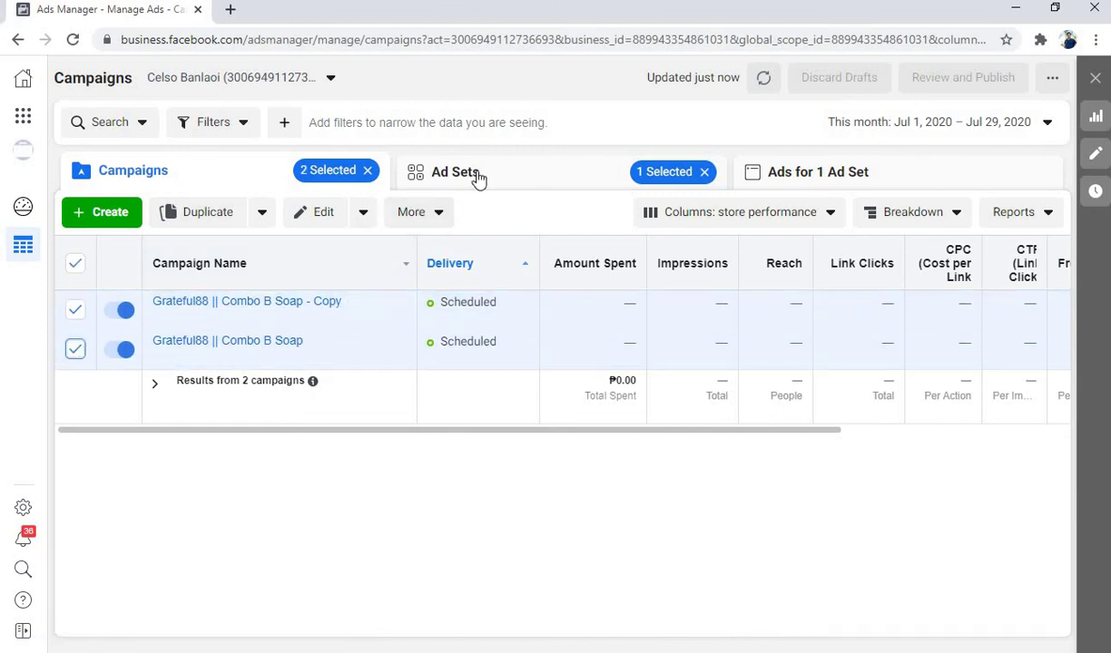
pyautogui.click(555, 185)
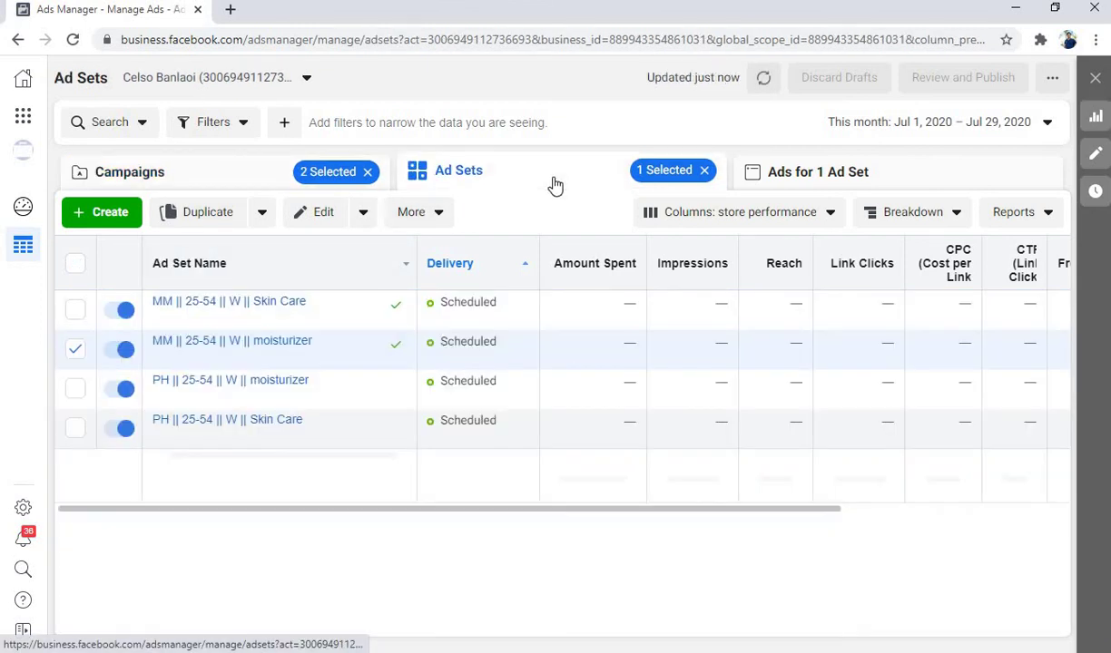
pyautogui.click(73, 310)
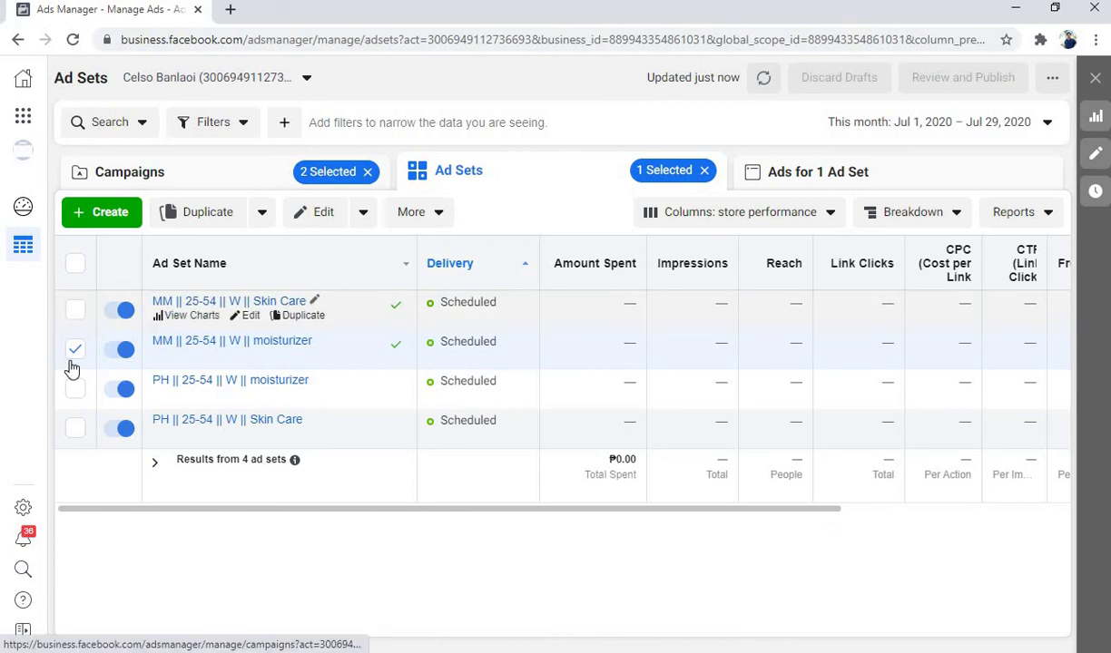
pyautogui.click(76, 388)
pyautogui.click(76, 430)
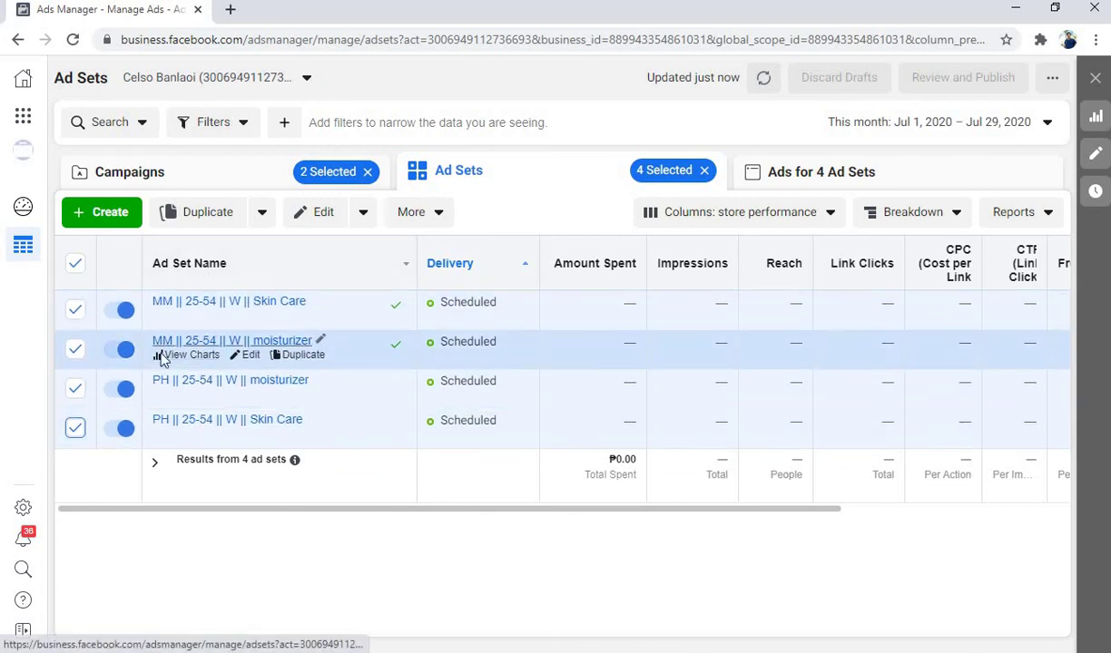
pyautogui.click(869, 180)
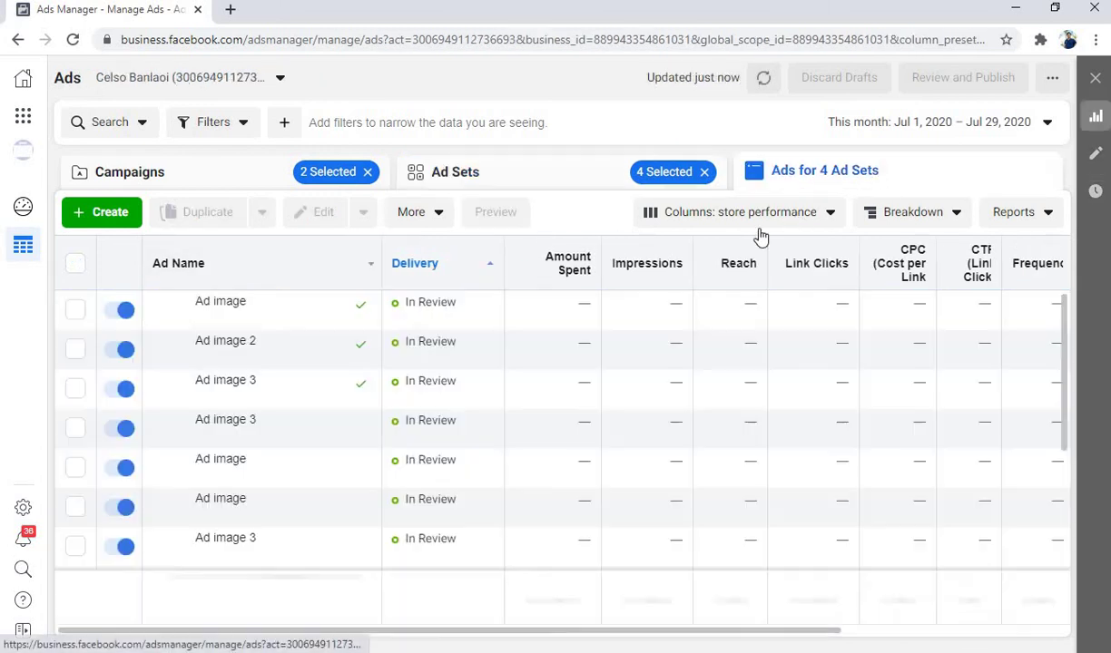
pyautogui.scroll(-3, 197, 508)
pyautogui.scroll(5, 198, 513)
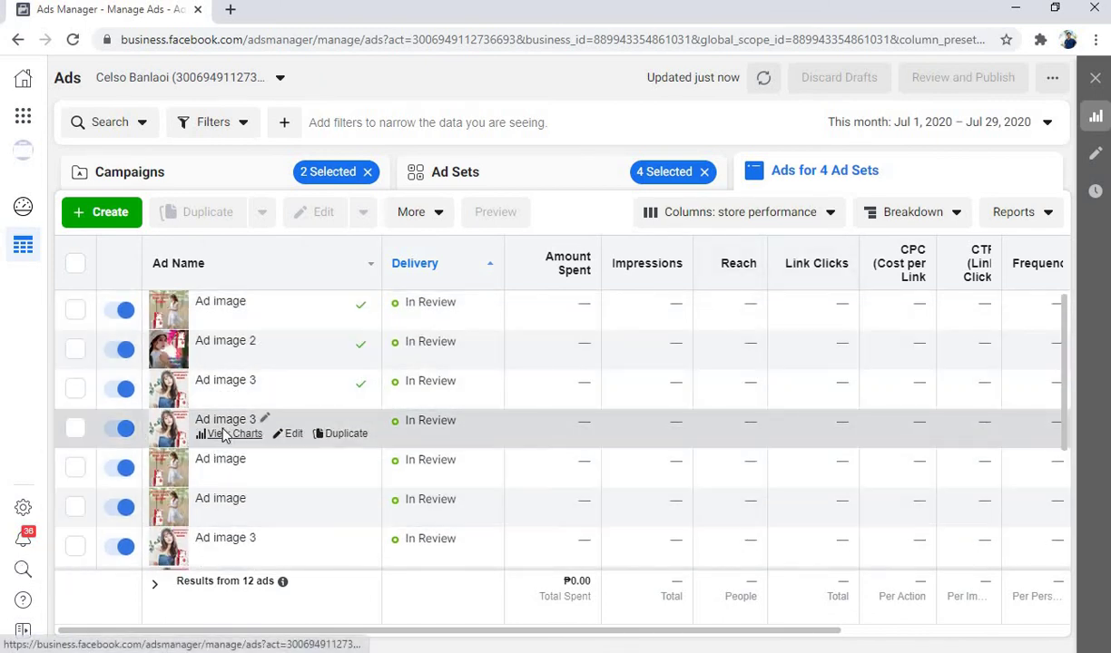
pyautogui.scroll(-3, 309, 508)
pyautogui.scroll(3, 458, 440)
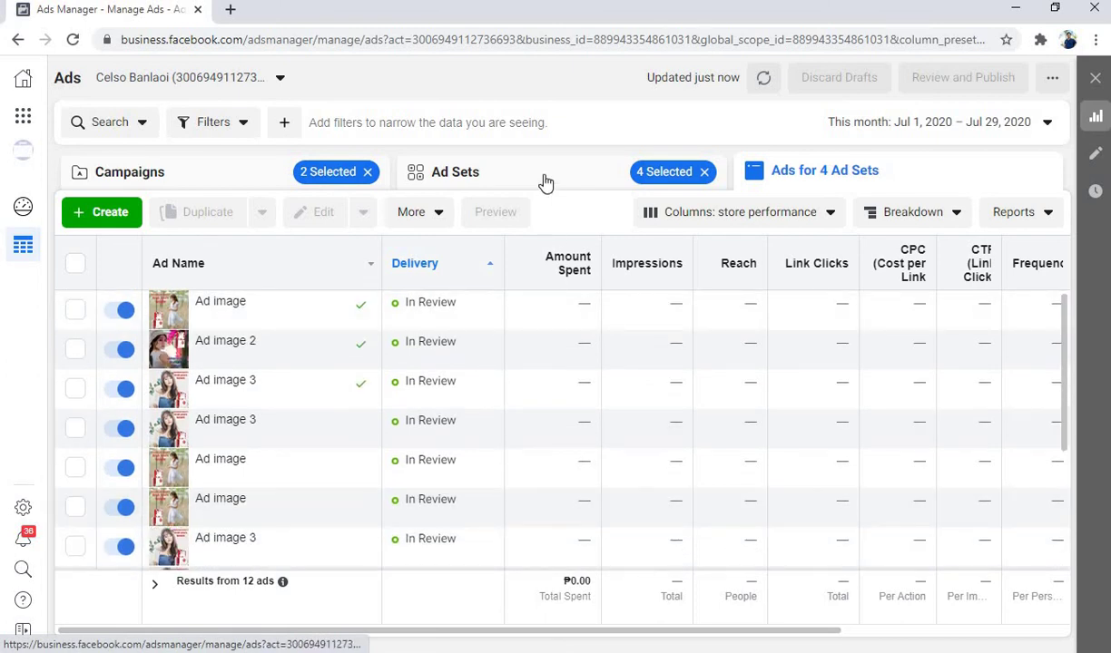
# Reselect both campaigns and examine the ads belonging to only the two MM ad sets, returning to the campaign list
pyautogui.click(546, 181)
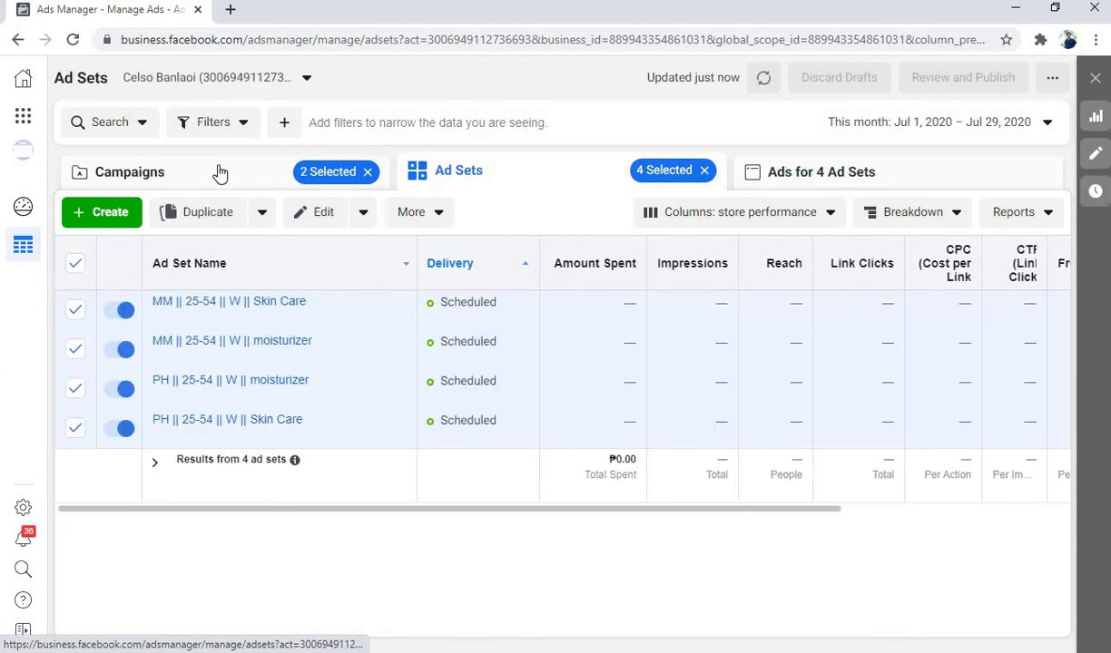
pyautogui.click(221, 176)
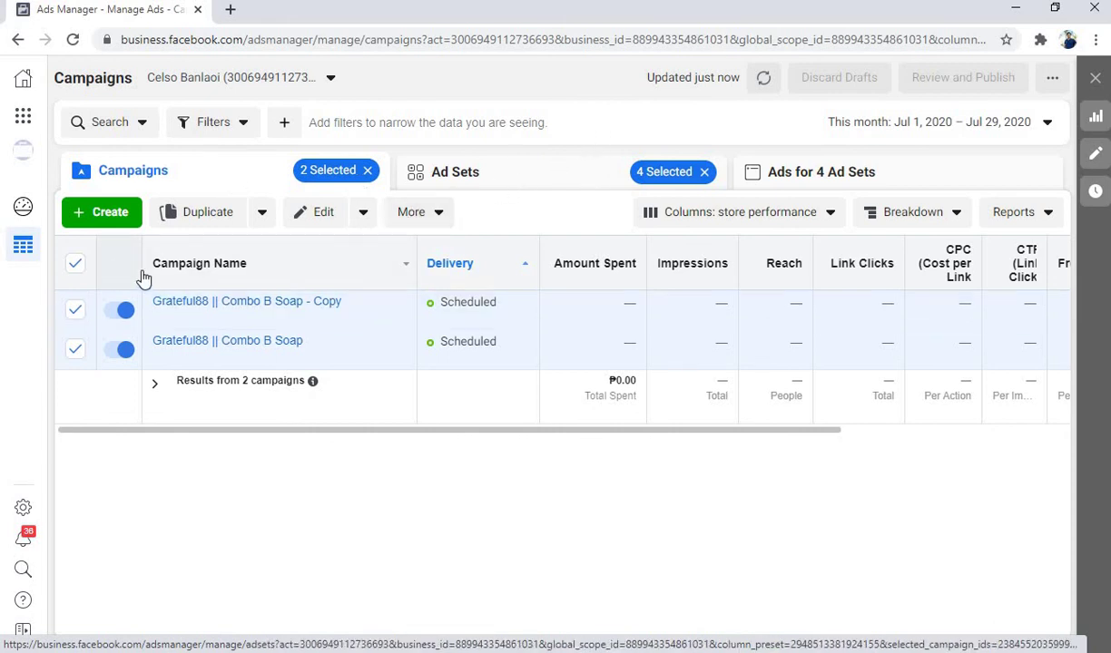
pyautogui.click(76, 265)
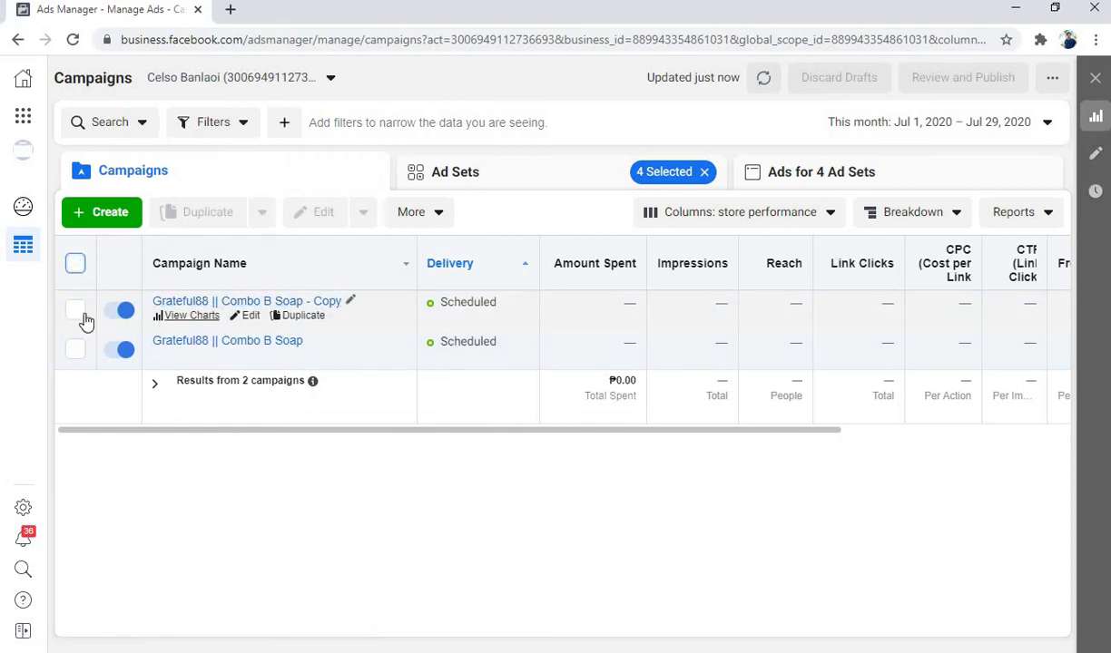
pyautogui.click(77, 353)
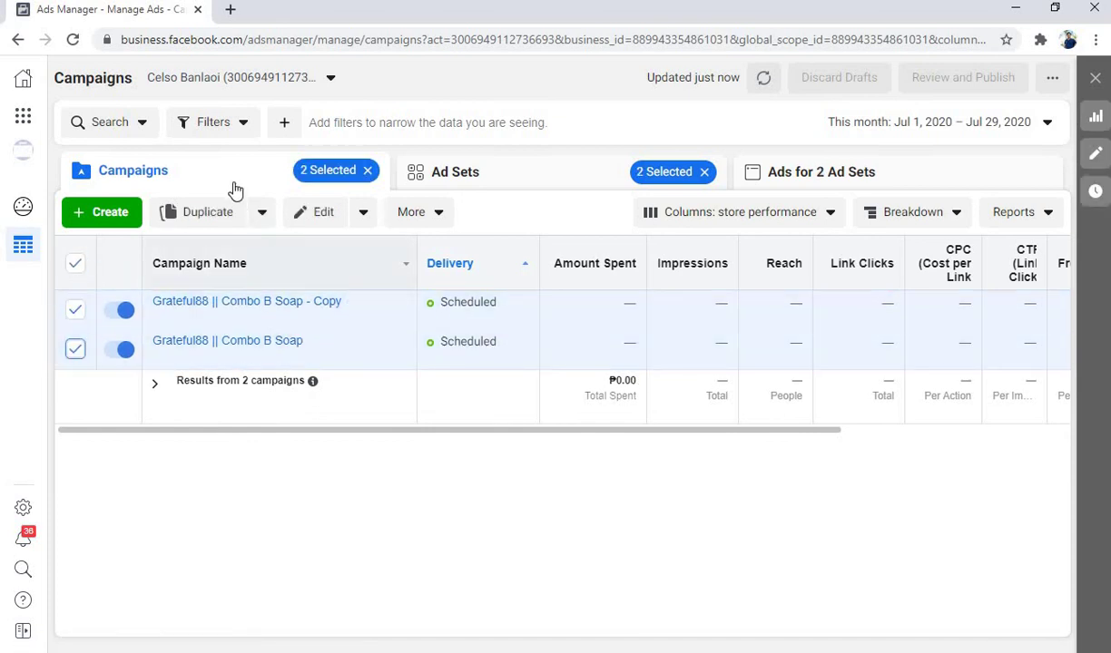
pyautogui.click(480, 187)
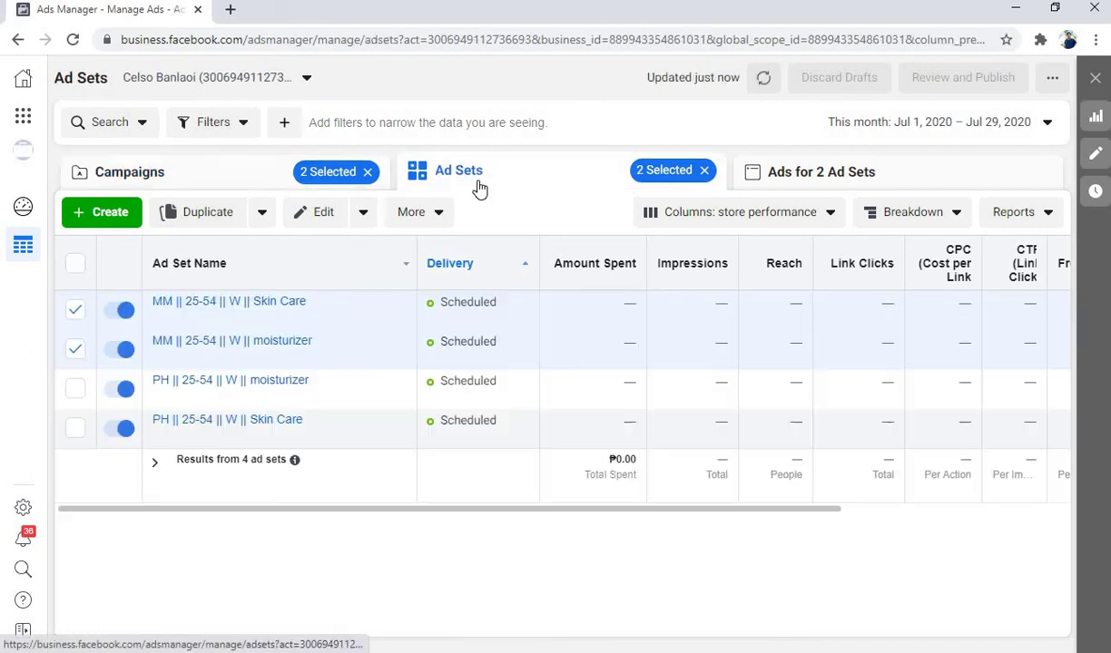
pyautogui.click(923, 186)
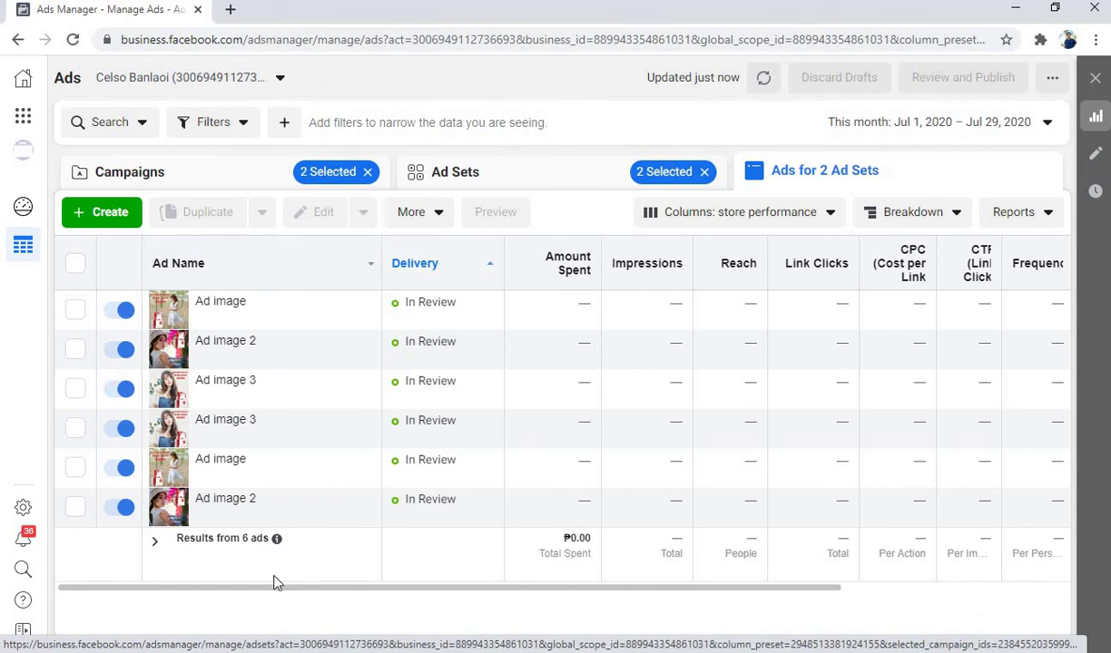
pyautogui.click(523, 181)
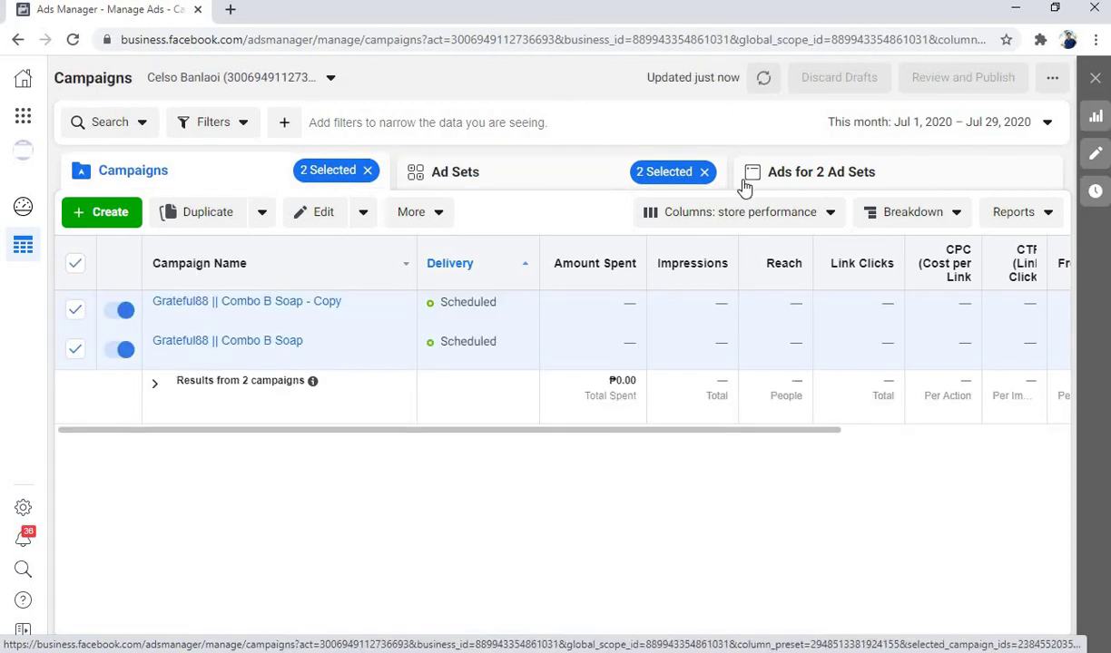
# Clear the campaign and ad set selections and look over the unfiltered ad set and campaign lists
pyautogui.click(368, 172)
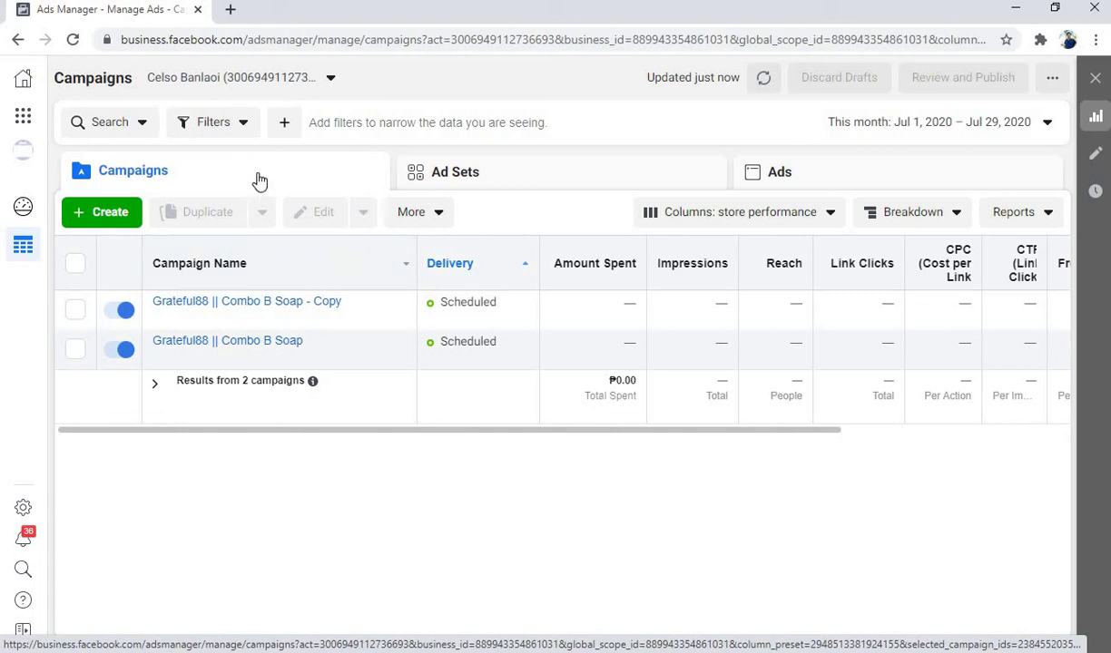
pyautogui.click(565, 177)
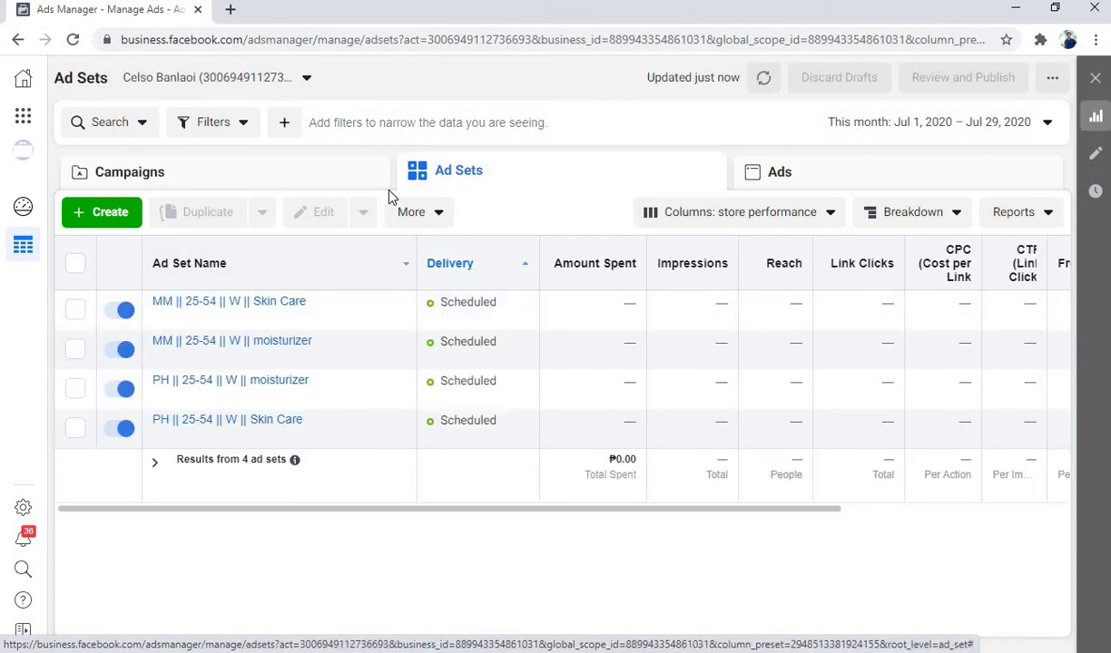
pyautogui.click(290, 174)
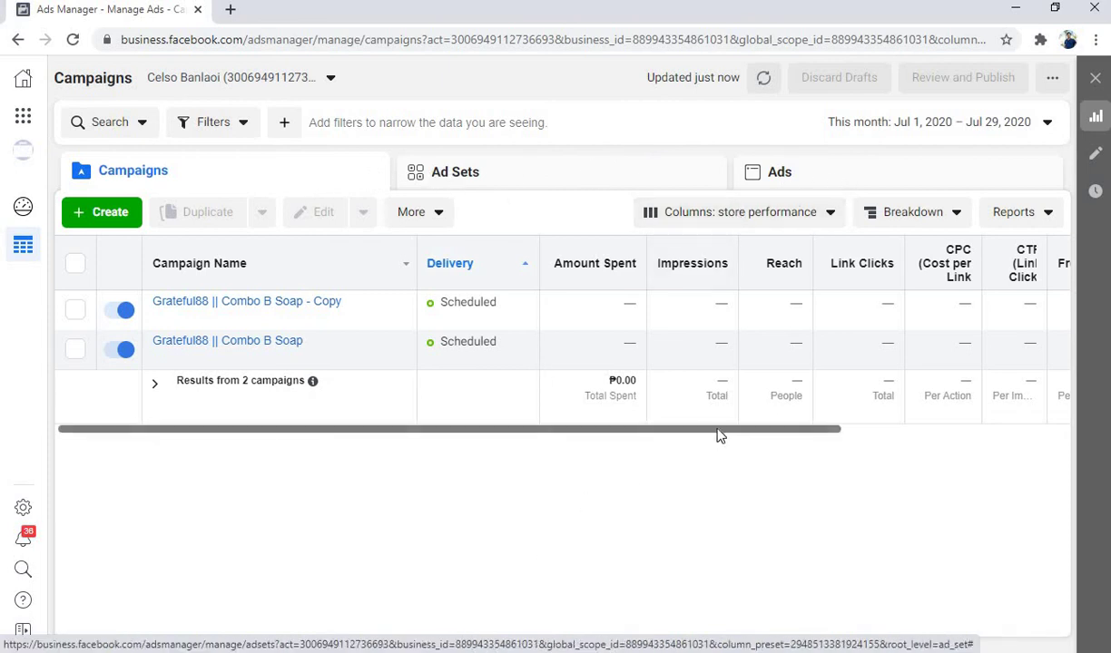
# Switch to the PowerPoint slide show, advance to the slide on turning campaigns, ad sets and ads on and off, and return to Ads Manager
pyautogui.moveTo(717, 430); pyautogui.dragTo(630, 441)
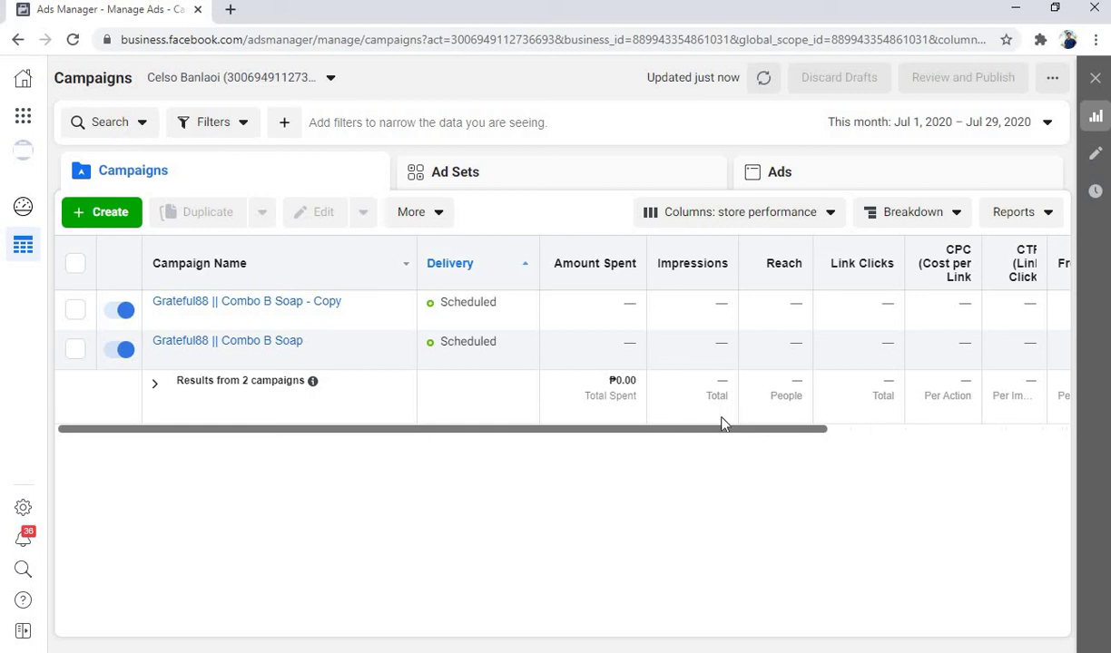
pyautogui.click(962, 363)
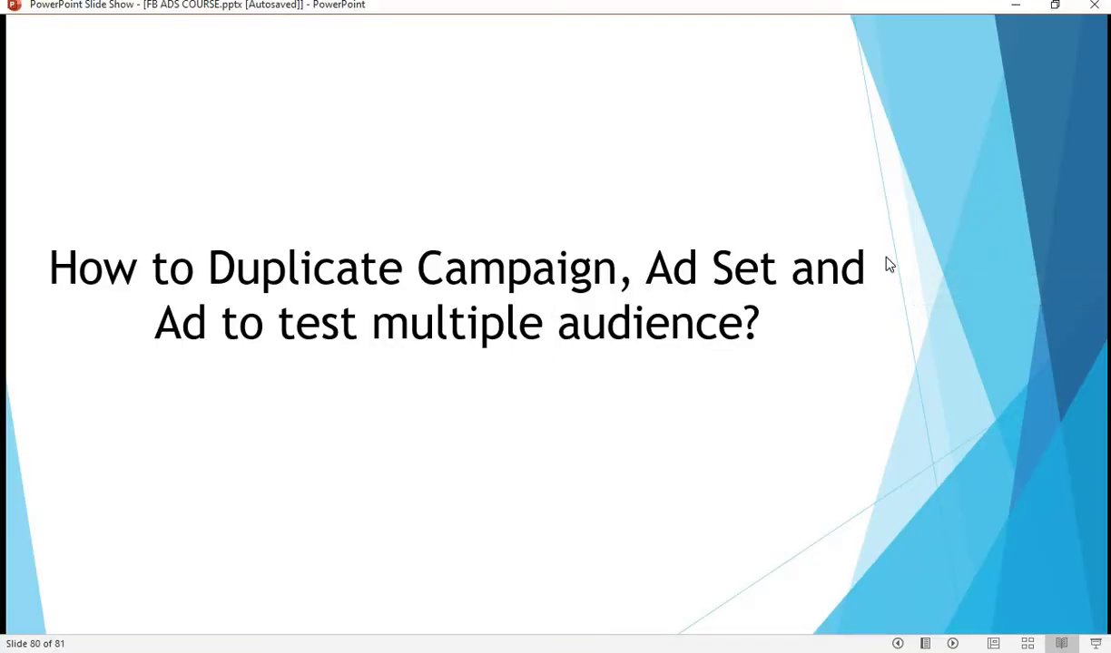
pyautogui.click(739, 218)
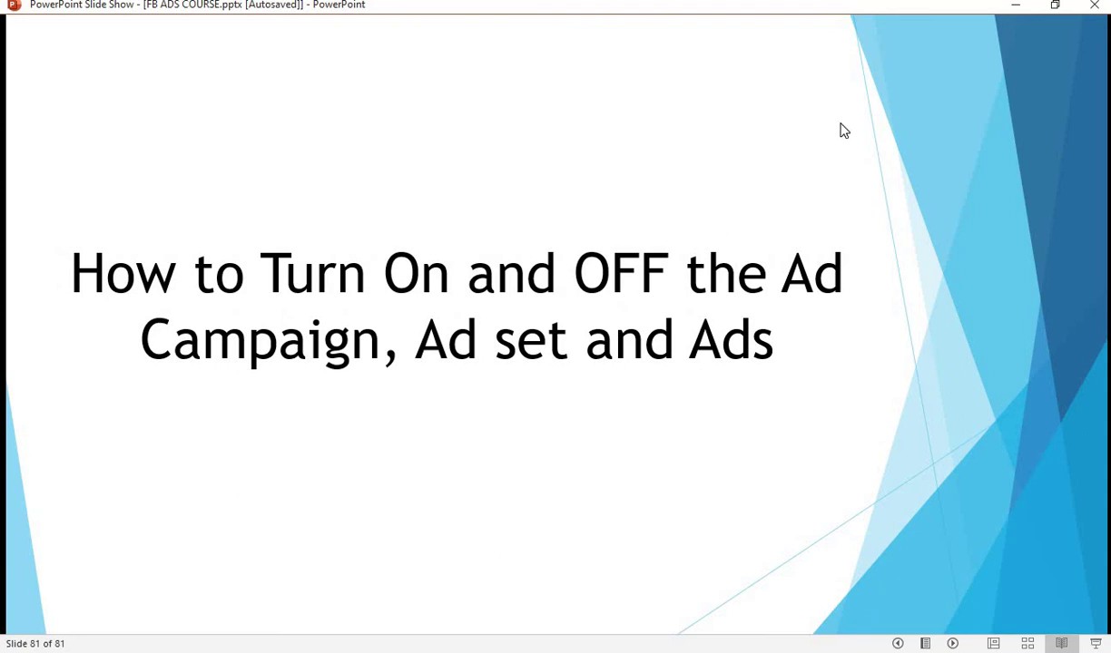
pyautogui.click(1013, 11)
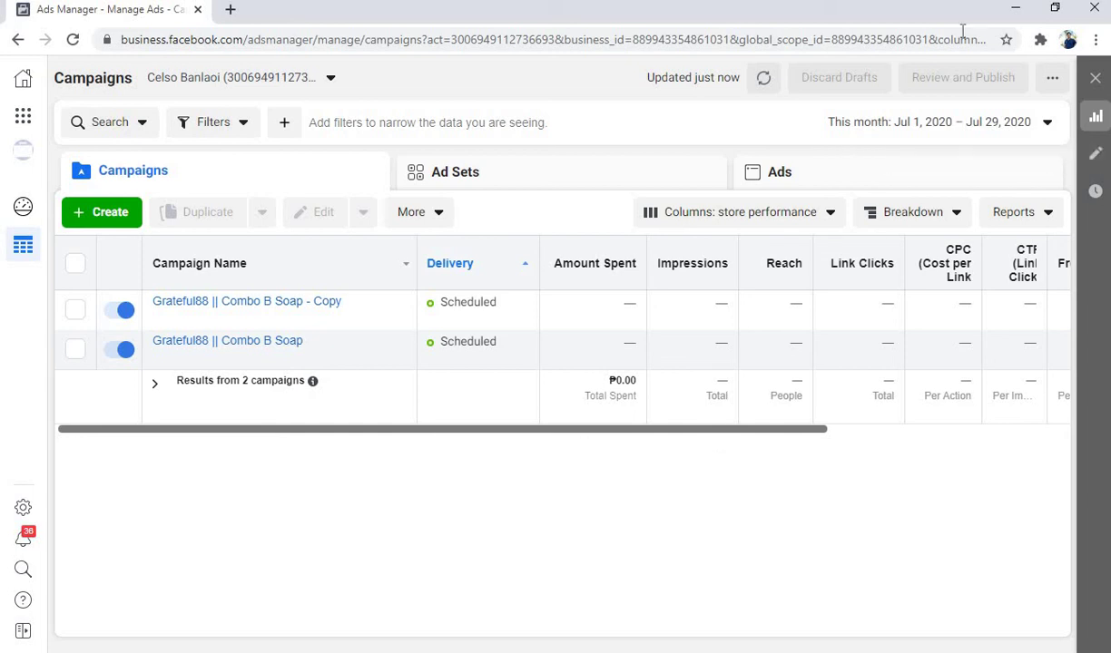
# Look over the metrics and delivery status in the campaign, ad and ad set lists
pyautogui.hscroll(3, 1017, 443)
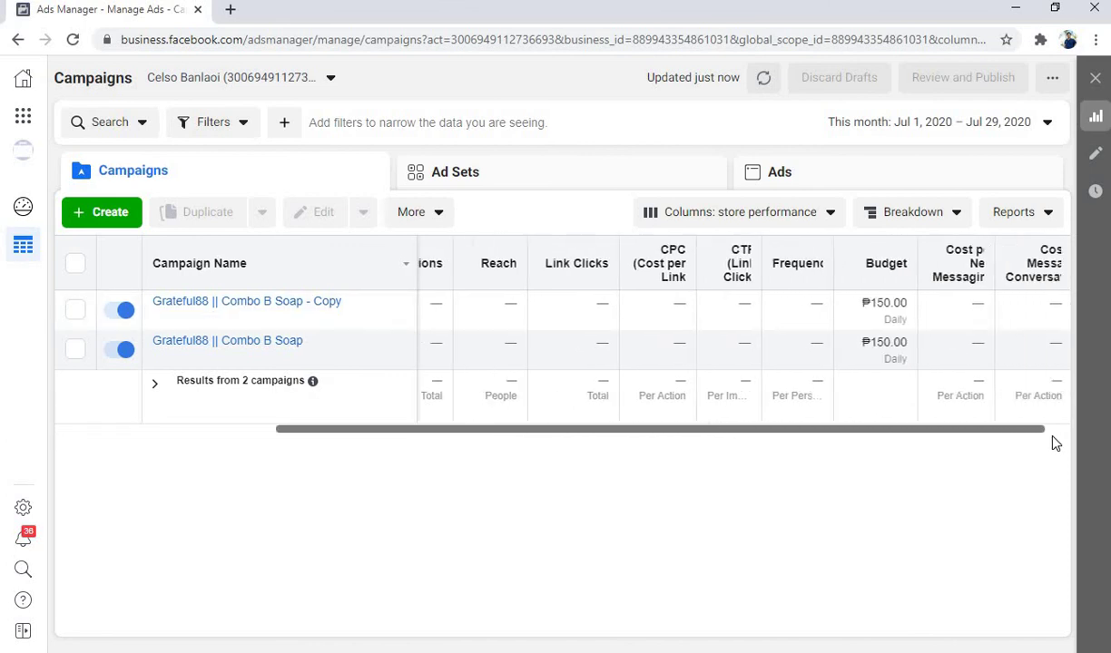
pyautogui.click(868, 186)
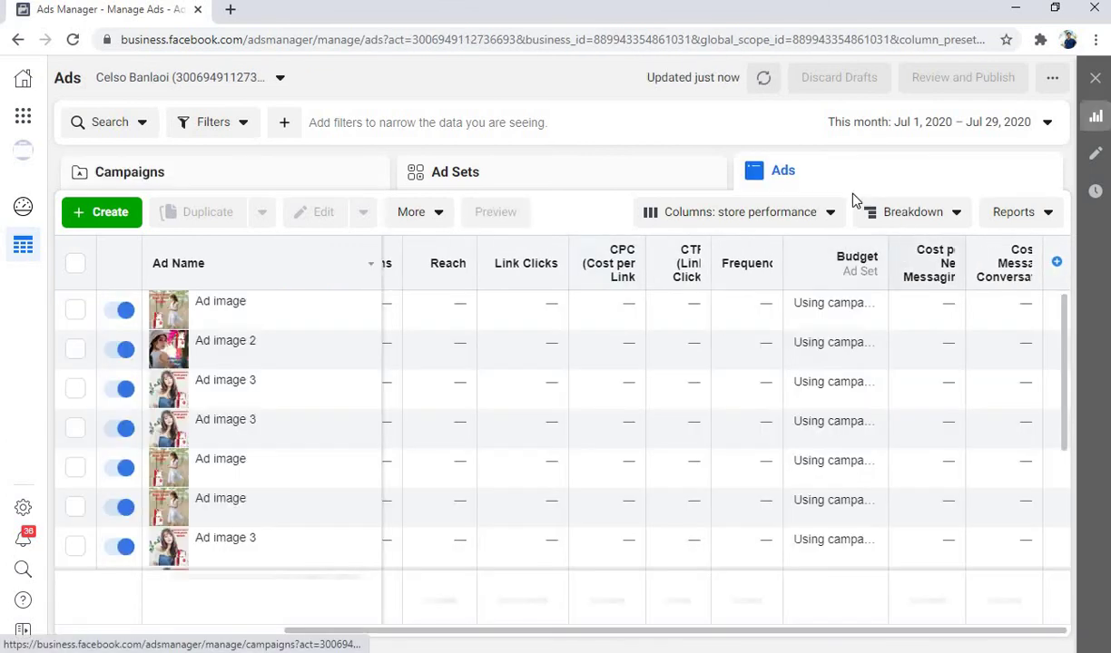
pyautogui.scroll(-3, 431, 545)
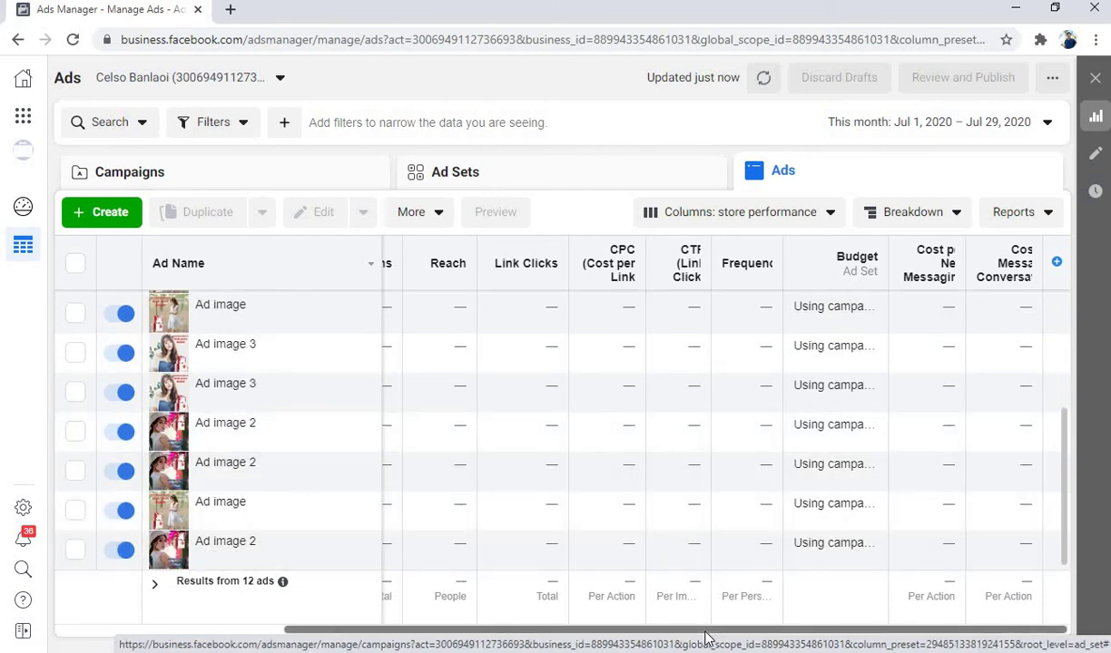
pyautogui.moveTo(708, 631); pyautogui.dragTo(366, 633)
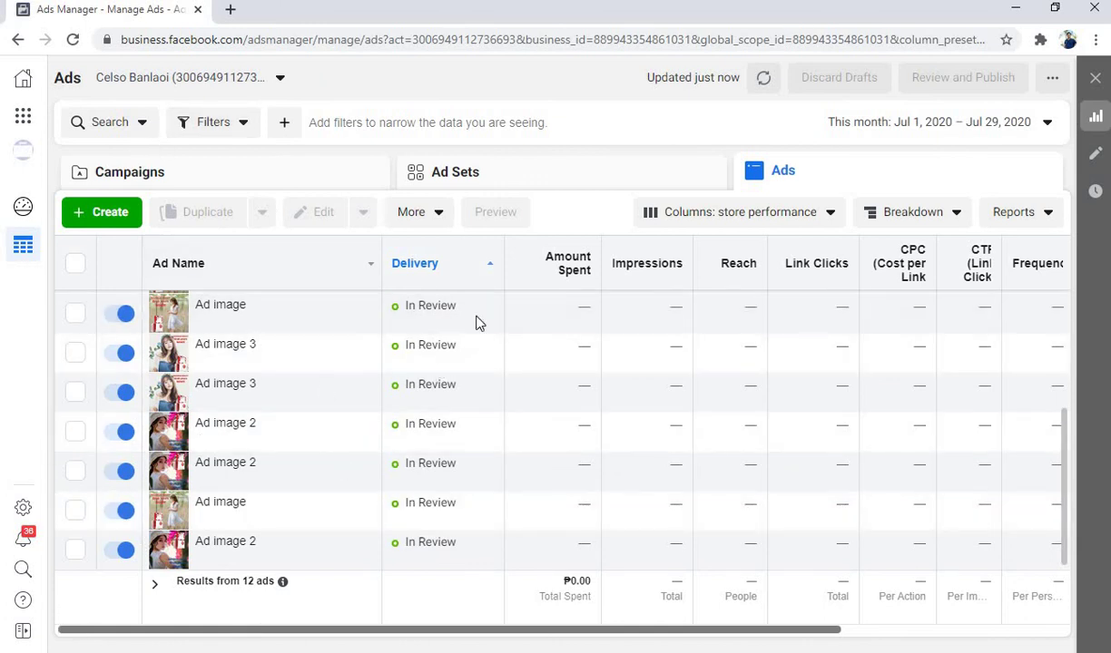
pyautogui.click(520, 175)
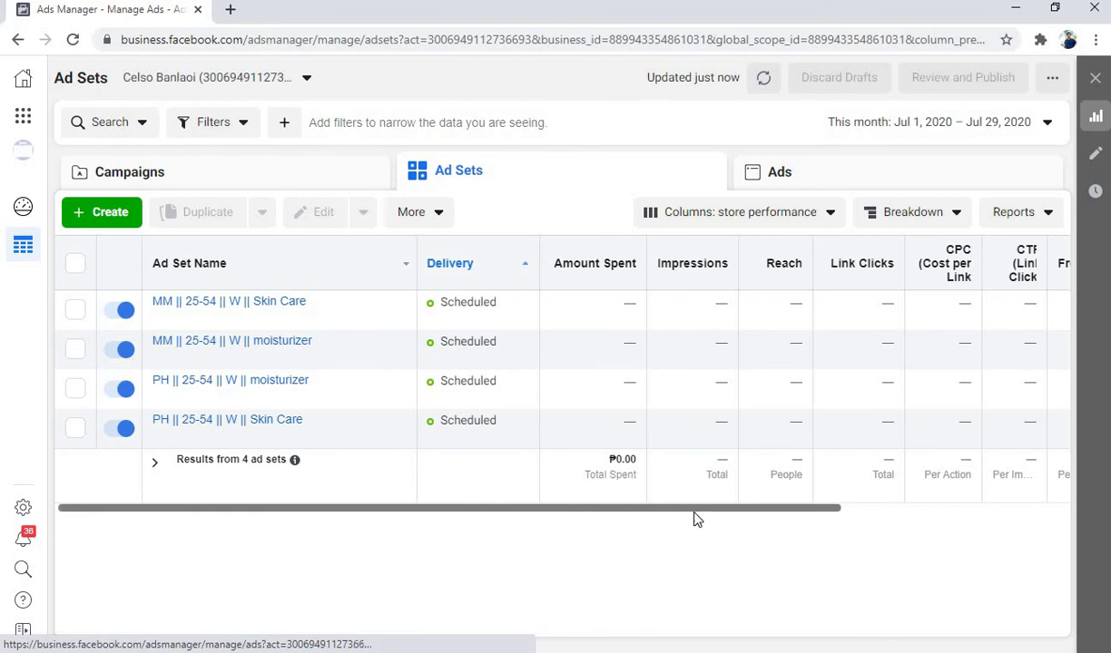
pyautogui.moveTo(697, 510); pyautogui.dragTo(338, 312)
pyautogui.moveTo(215, 307)
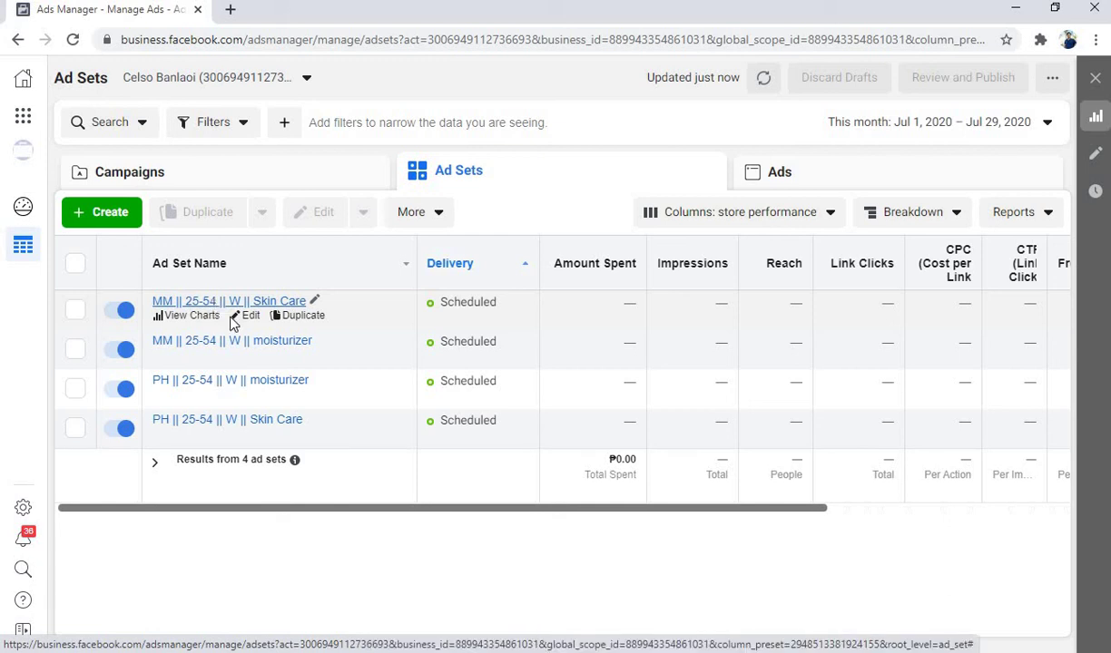
# Narrow the Budget column and widen the Cost per New Messaging Connection column in the ad set list
pyautogui.moveTo(441, 511); pyautogui.dragTo(827, 526)
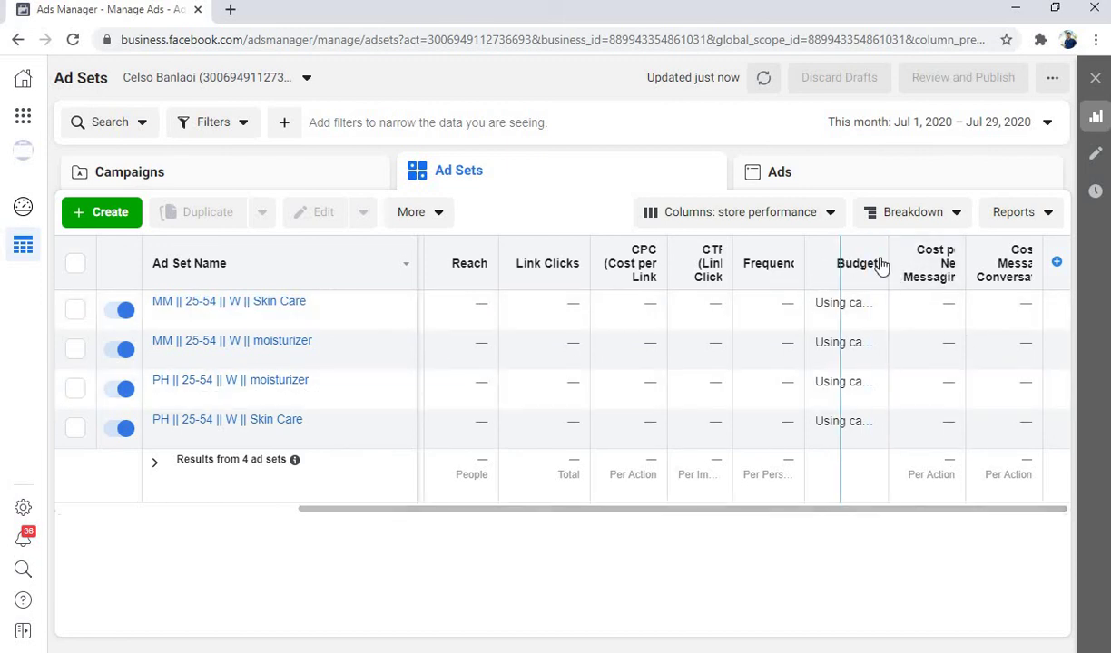
pyautogui.moveTo(880, 263); pyautogui.dragTo(885, 264)
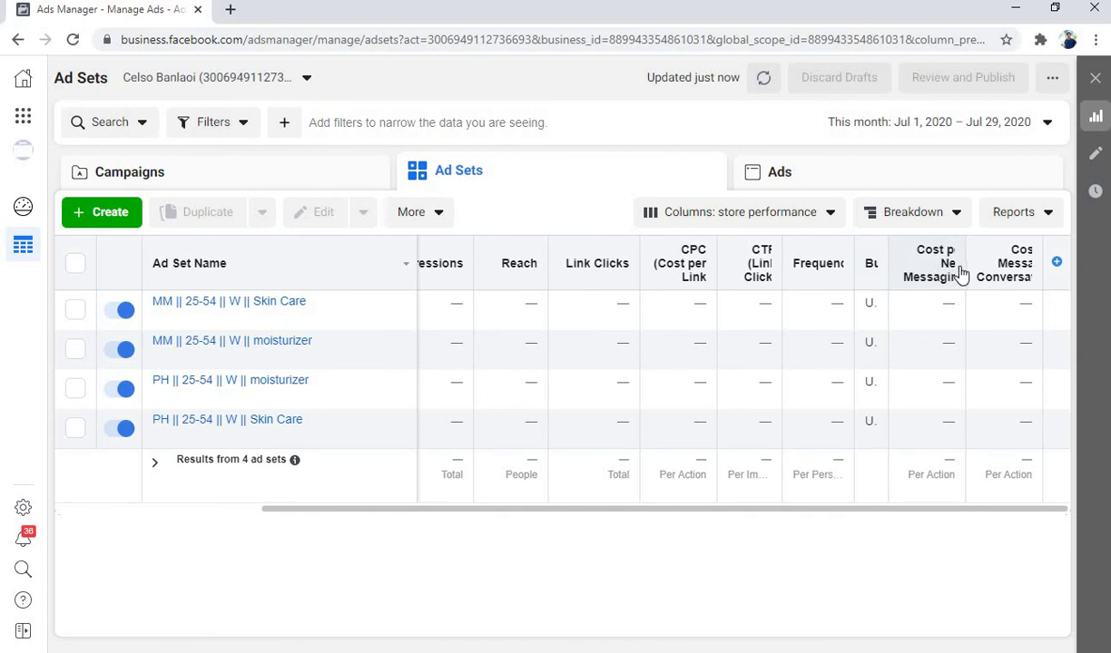
pyautogui.moveTo(965, 263); pyautogui.dragTo(1060, 263)
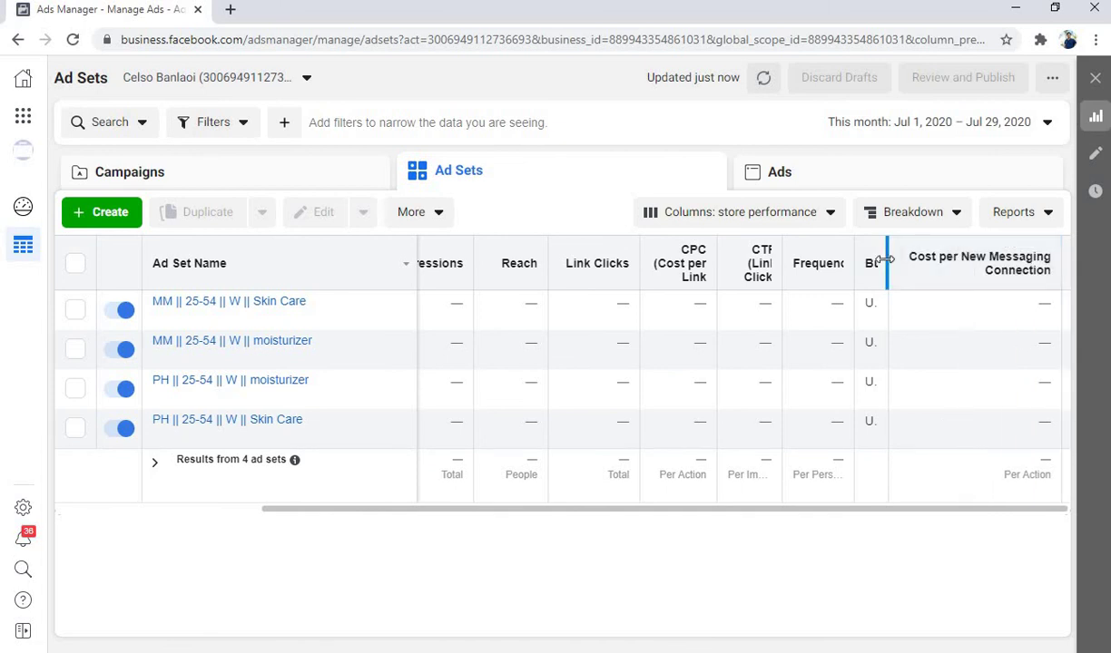
pyautogui.moveTo(884, 261); pyautogui.dragTo(906, 263)
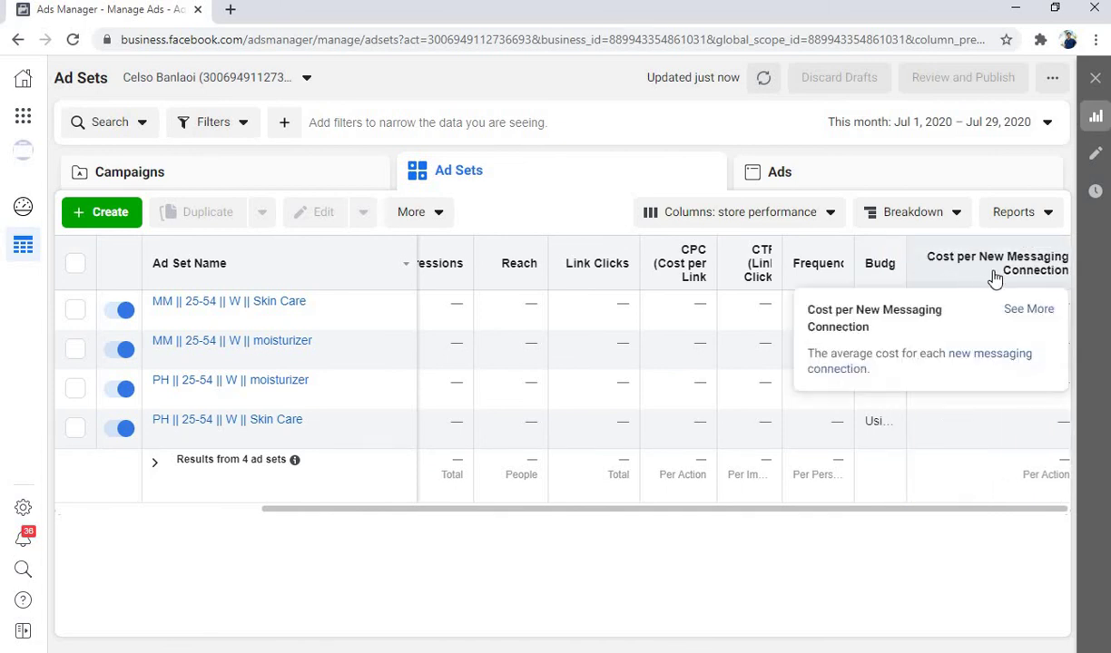
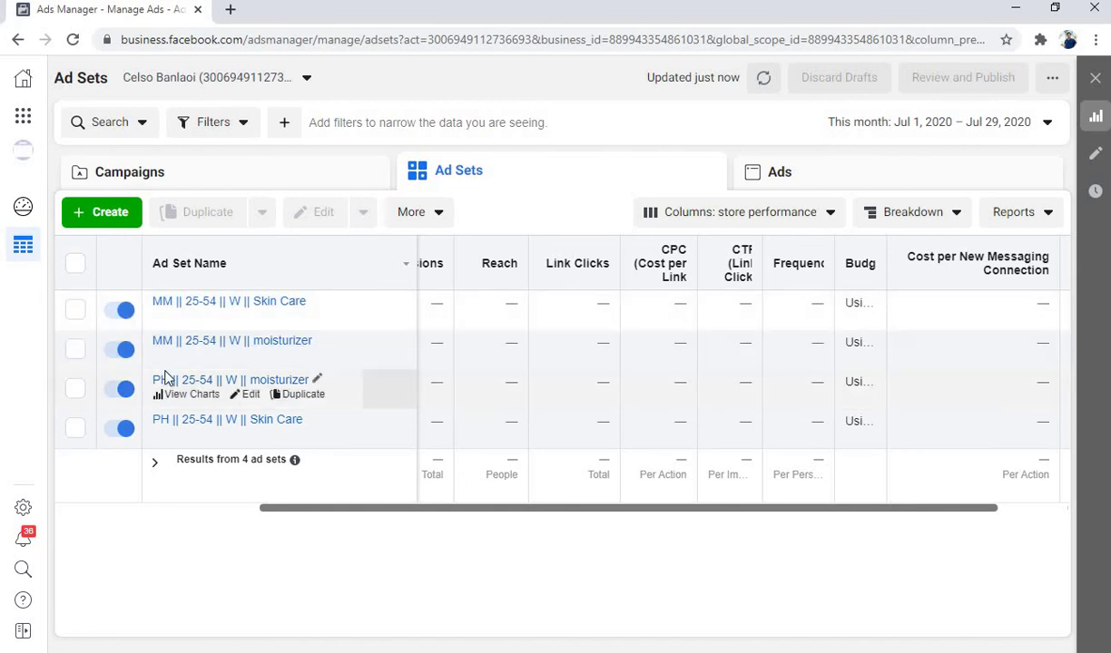
# Turn the "MM || 25-54 || W || Skin Care" ad set off and back on
pyautogui.click(123, 311)
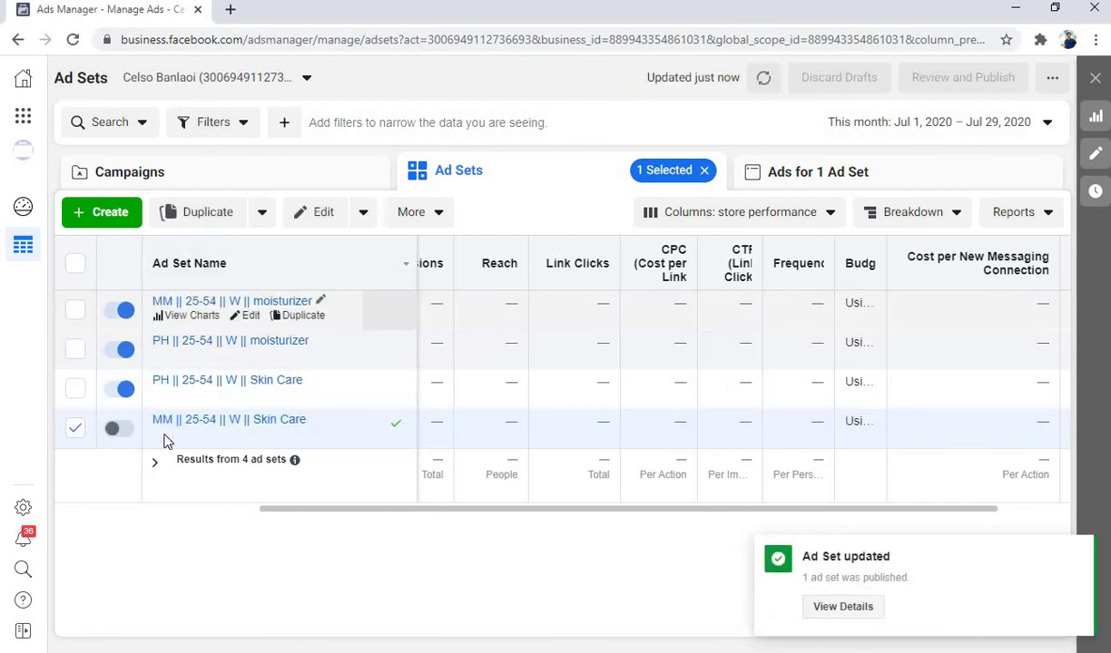
pyautogui.click(125, 430)
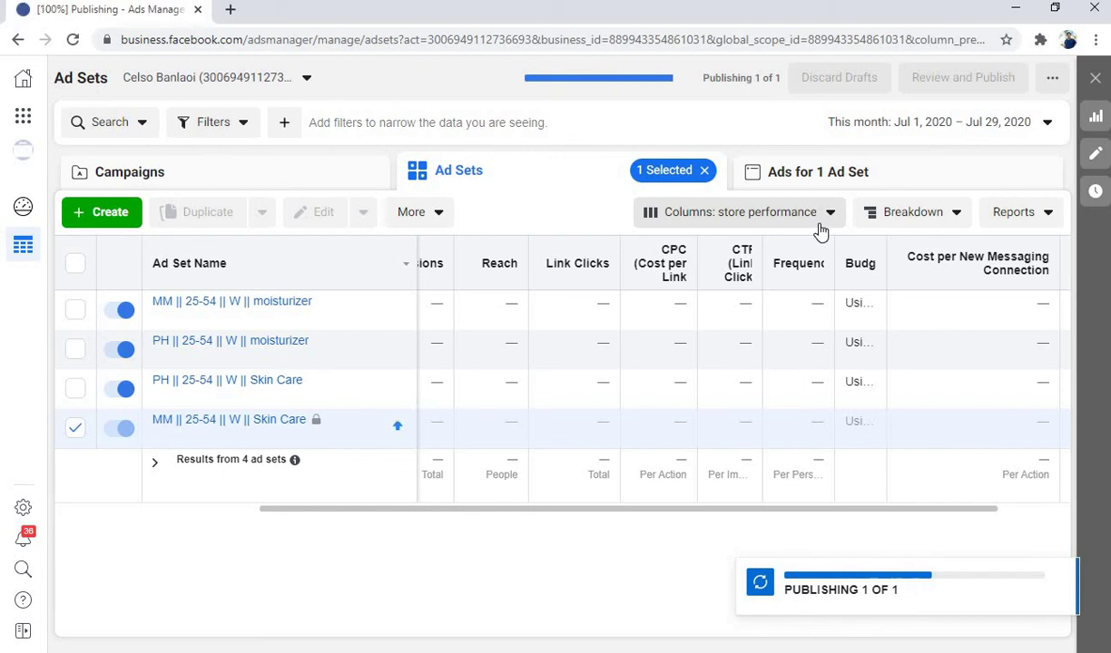
# Return to the campaign list and turn off the "Grateful88 || Combo B Soap - Copy" campaign
pyautogui.click(363, 180)
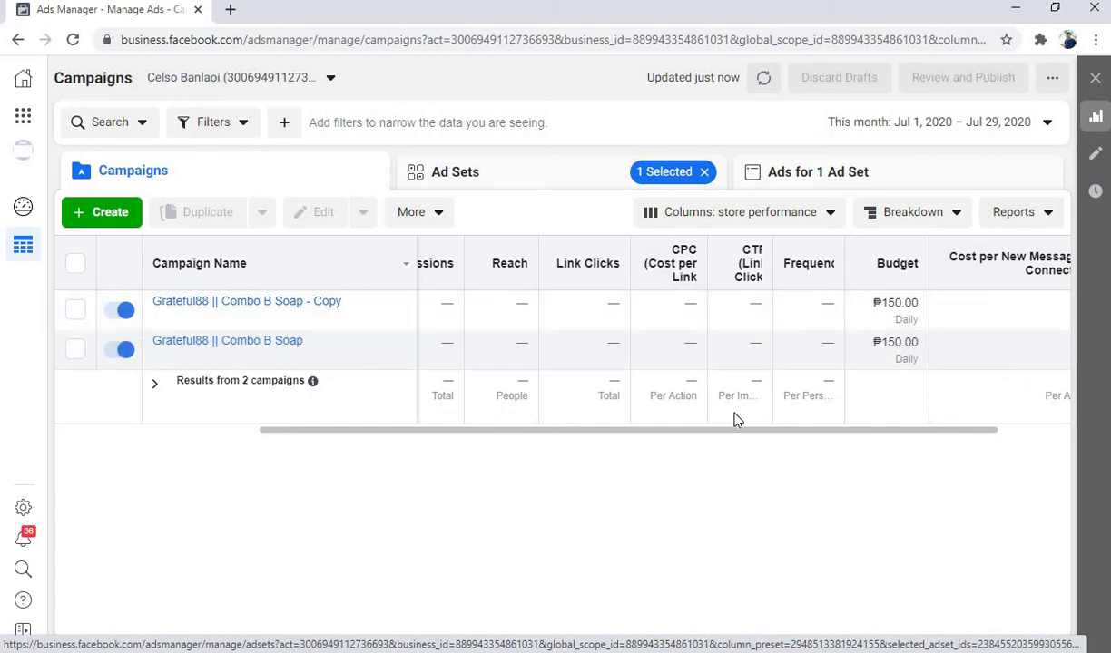
pyautogui.moveTo(749, 434); pyautogui.dragTo(544, 433)
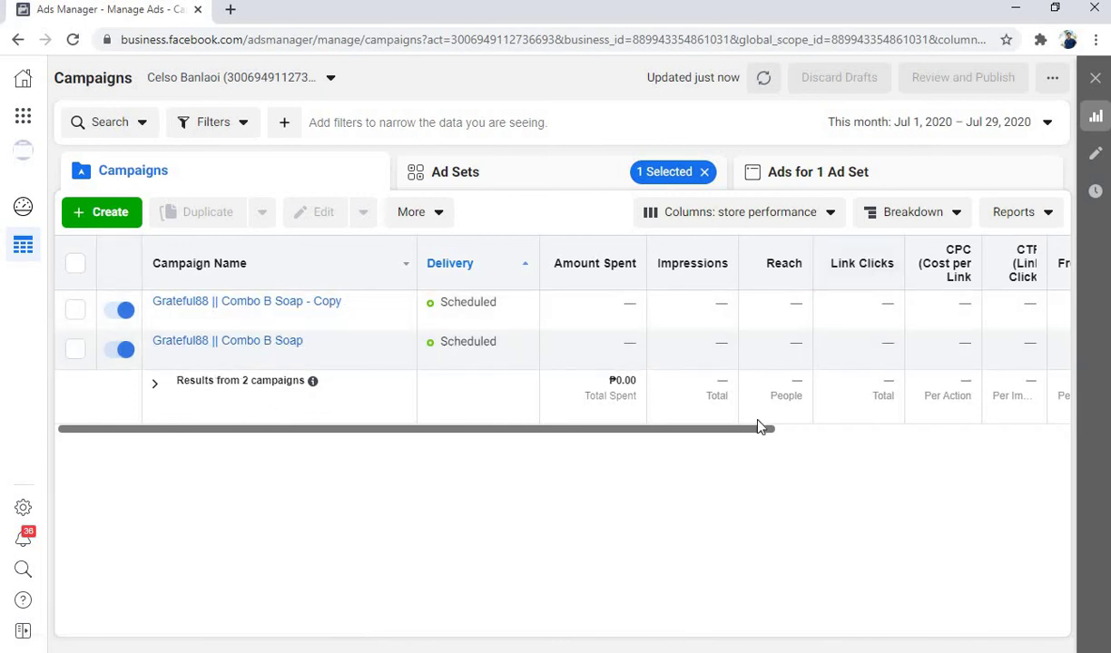
pyautogui.moveTo(758, 434); pyautogui.dragTo(272, 434)
pyautogui.moveTo(765, 439); pyautogui.dragTo(618, 416)
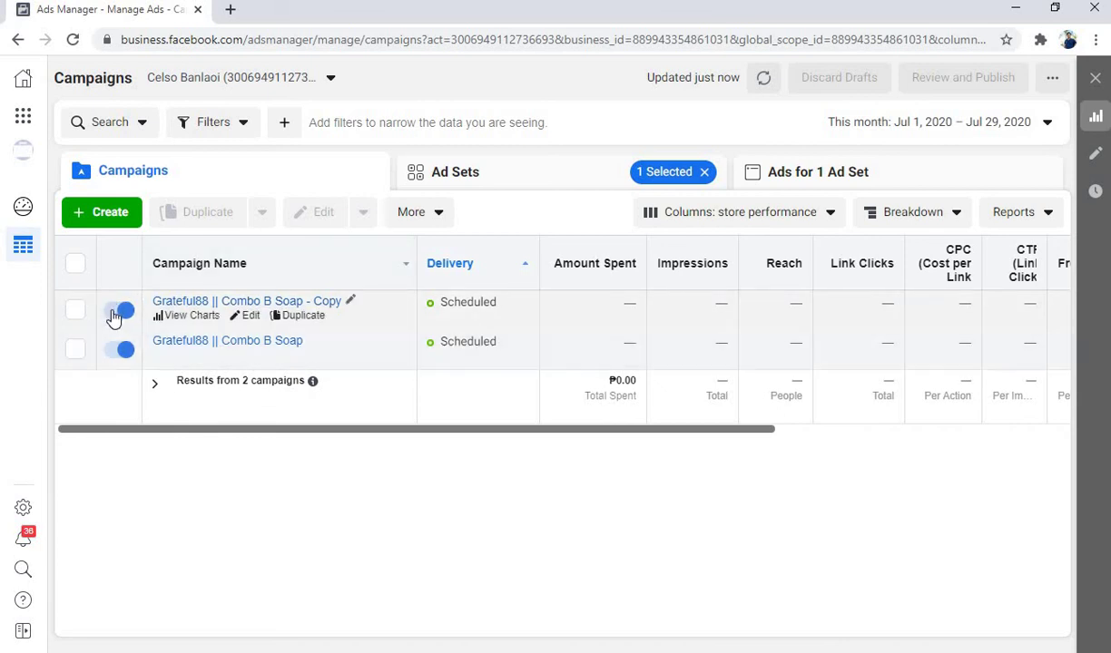
pyautogui.click(115, 316)
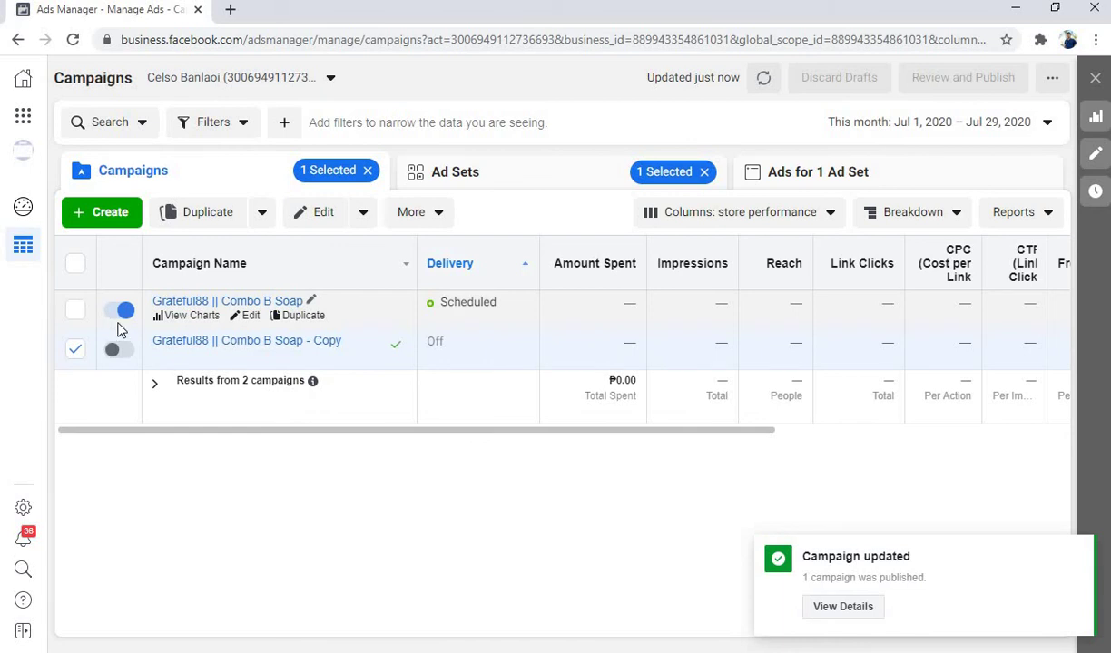
# Turn off the original "Grateful88 || Combo B Soap" campaign and dismiss the update notification
pyautogui.moveTo(717, 430); pyautogui.dragTo(1032, 439)
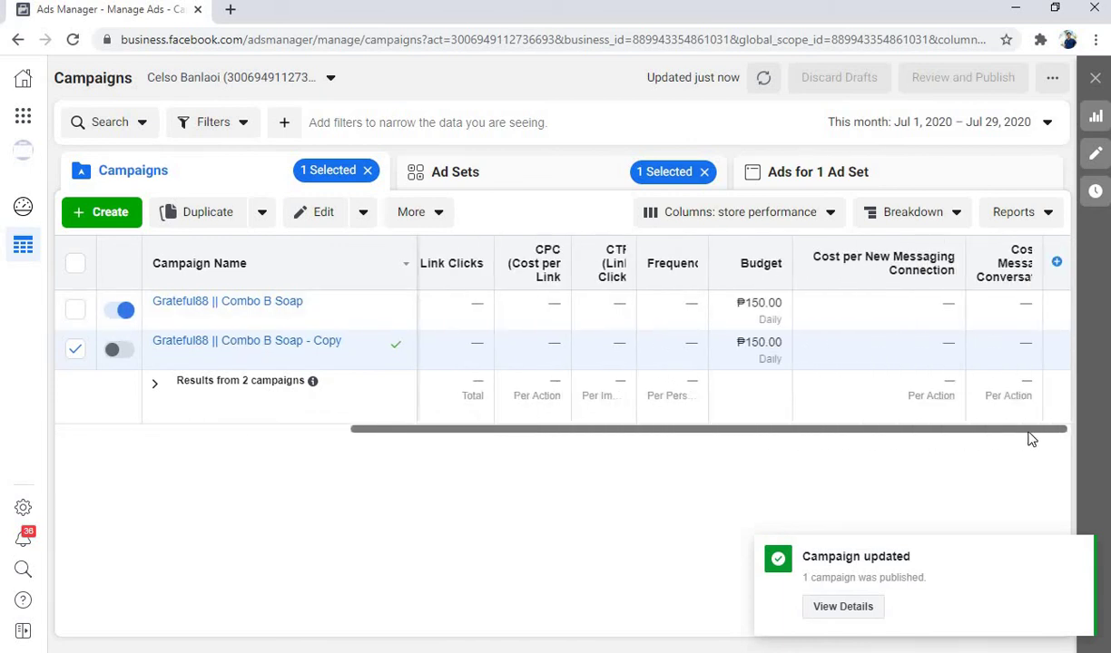
pyautogui.moveTo(707, 441); pyautogui.dragTo(471, 392)
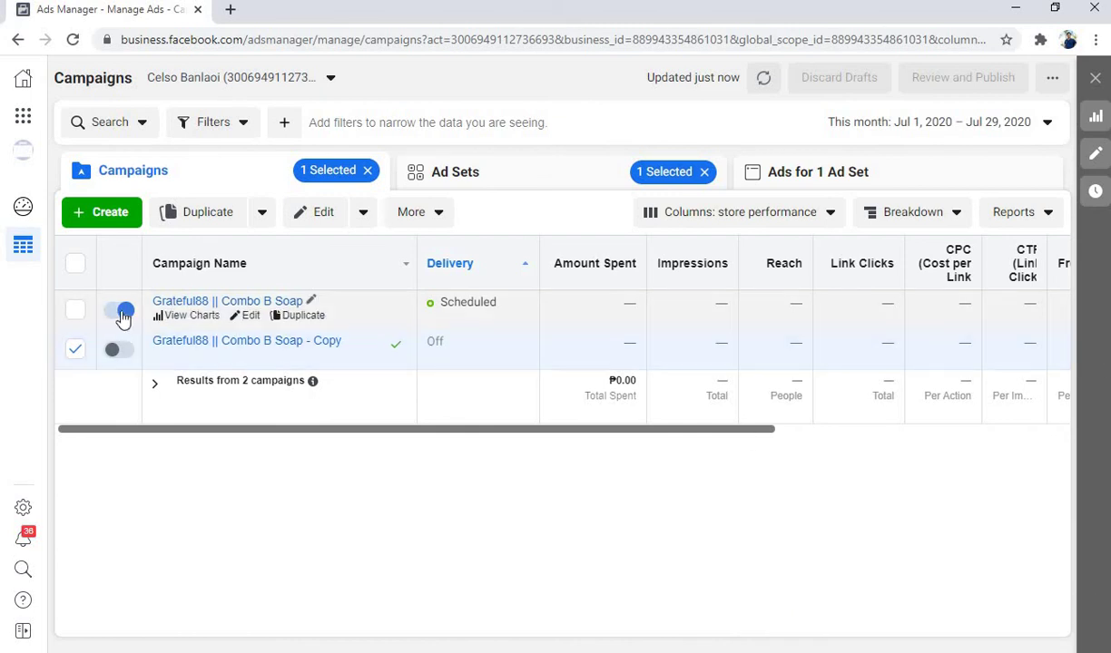
pyautogui.click(120, 314)
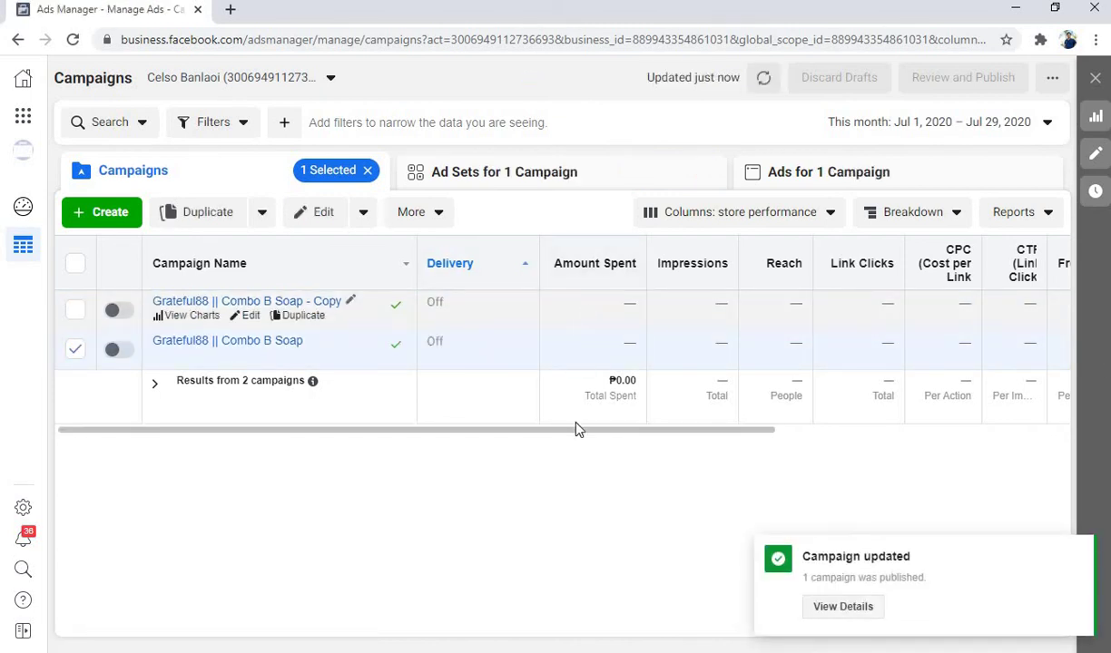
pyautogui.click(1079, 554)
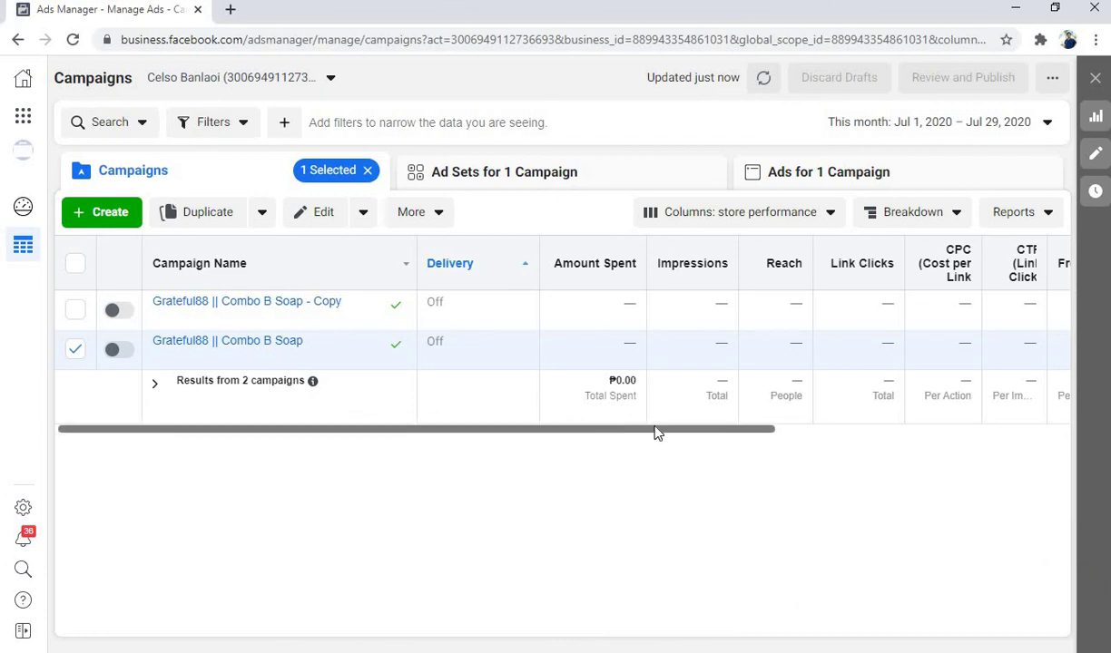
# Look over the metric columns of the two Combo B Soap campaigns, selecting both of them
pyautogui.moveTo(658, 434); pyautogui.dragTo(422, 441)
pyautogui.moveTo(849, 434); pyautogui.dragTo(378, 438)
pyautogui.moveTo(268, 436); pyautogui.dragTo(570, 441)
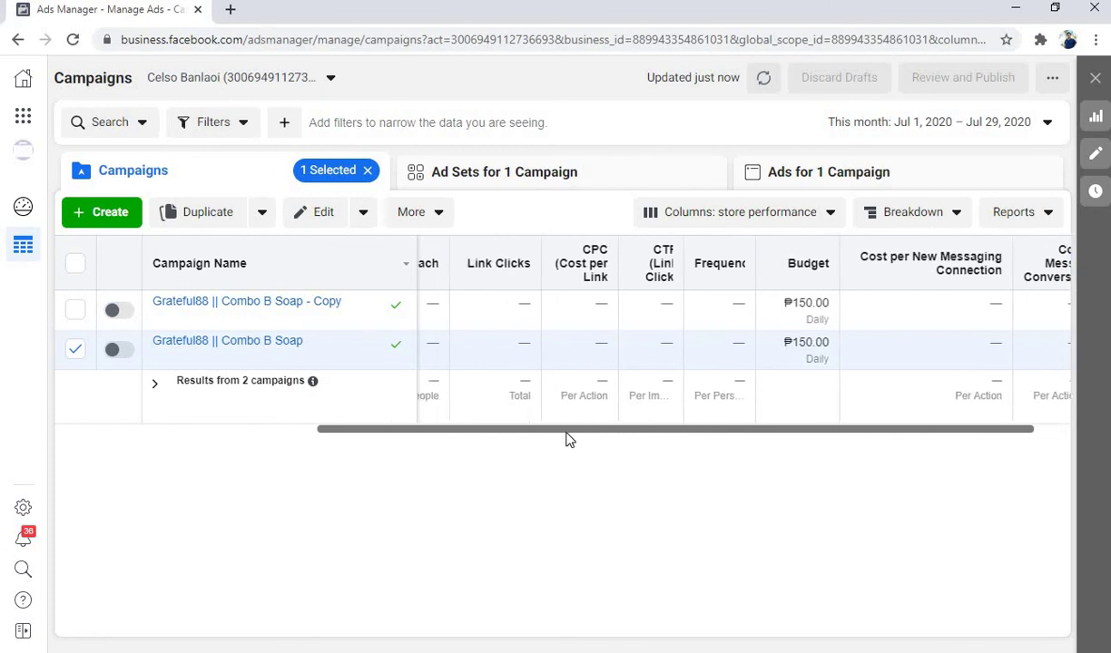
pyautogui.moveTo(568, 440); pyautogui.dragTo(251, 470)
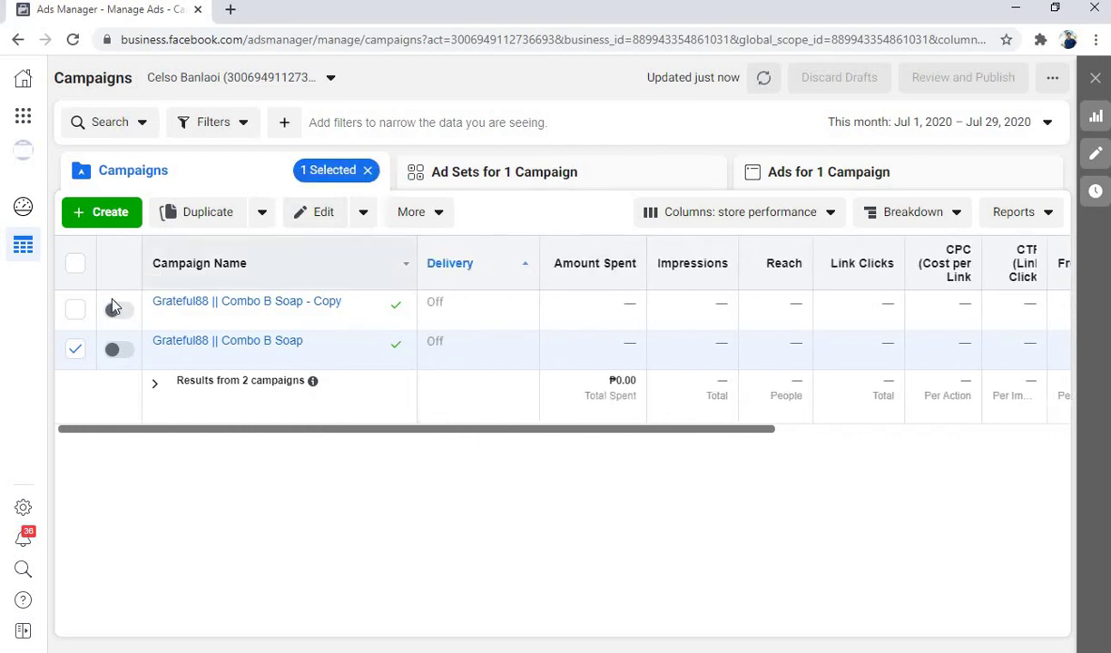
pyautogui.click(75, 347)
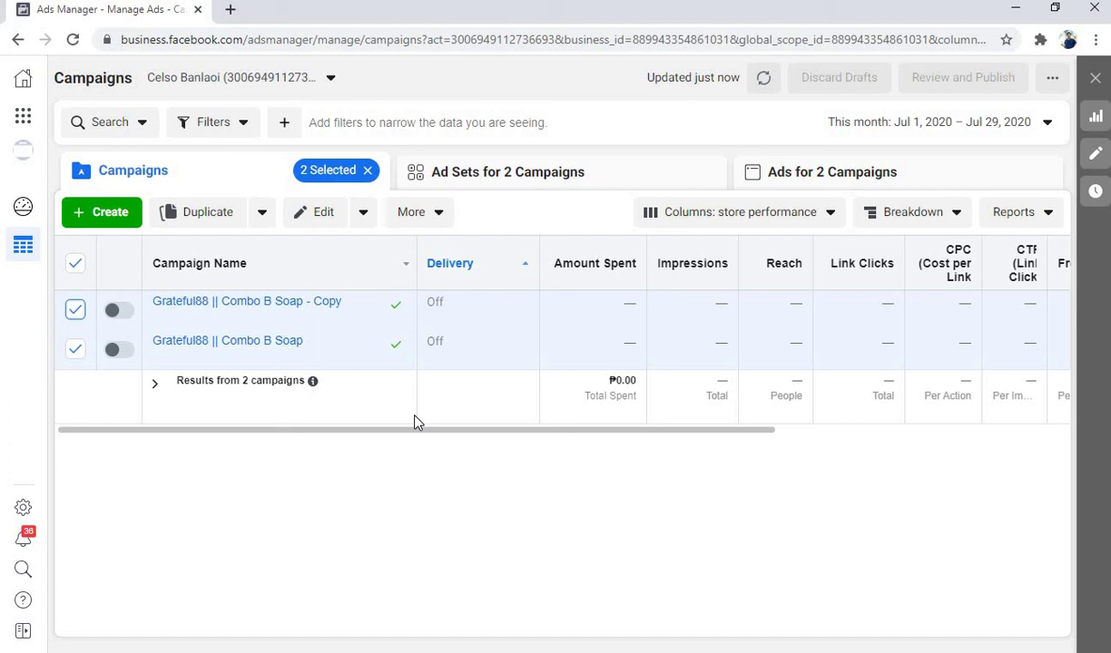
pyautogui.moveTo(447, 432); pyautogui.dragTo(907, 442)
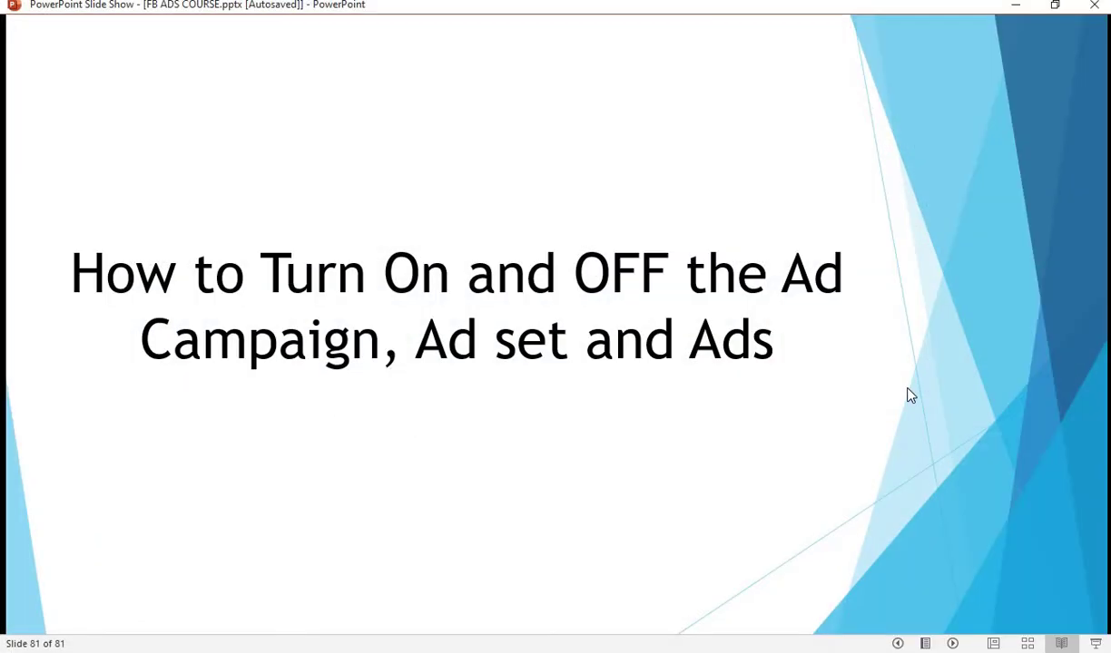
# Review slides 79 to 81 on launching, duplicating and switching campaigns in the PowerPoint slide show, and return to Ads Manager
pyautogui.press('Left')
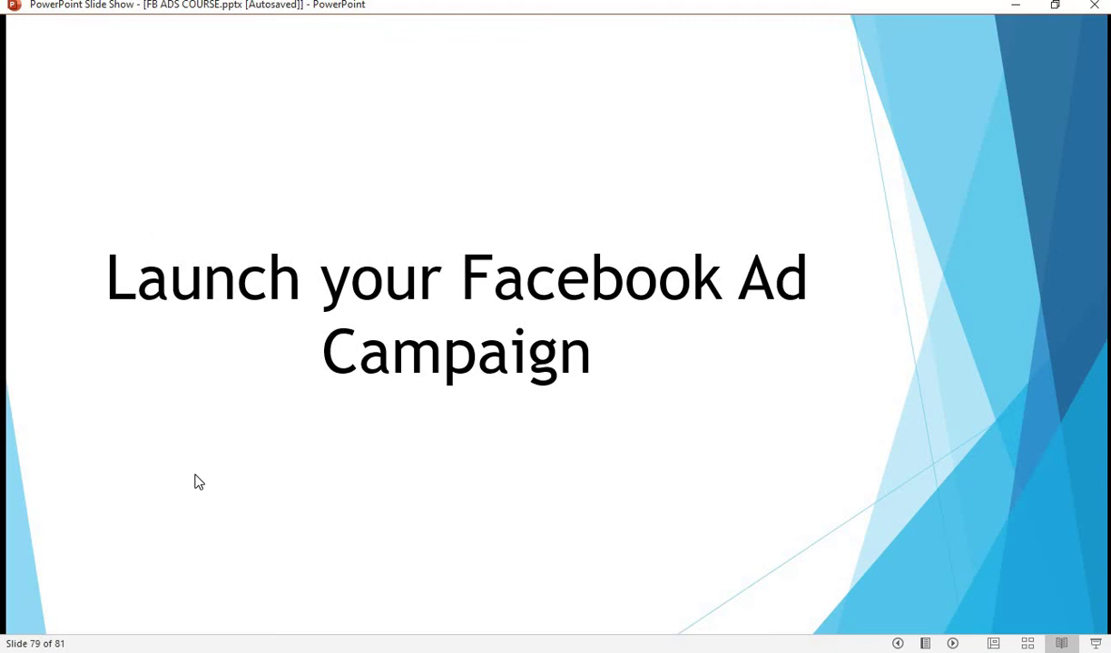
pyautogui.press('Right')
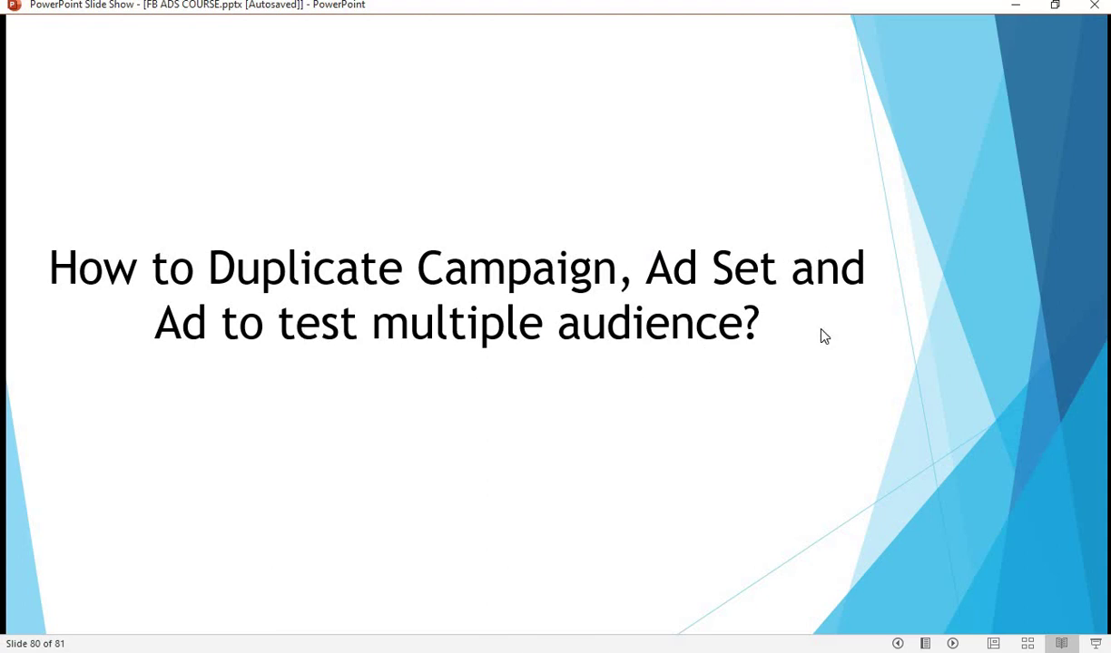
pyautogui.press('Right')
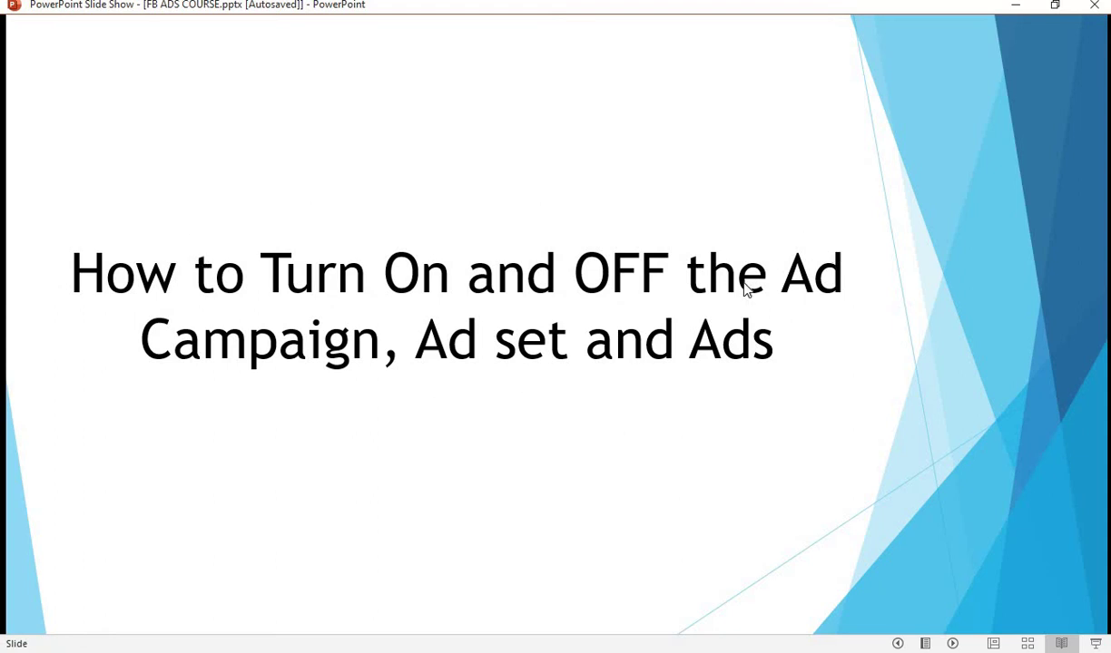
pyautogui.press('Right')
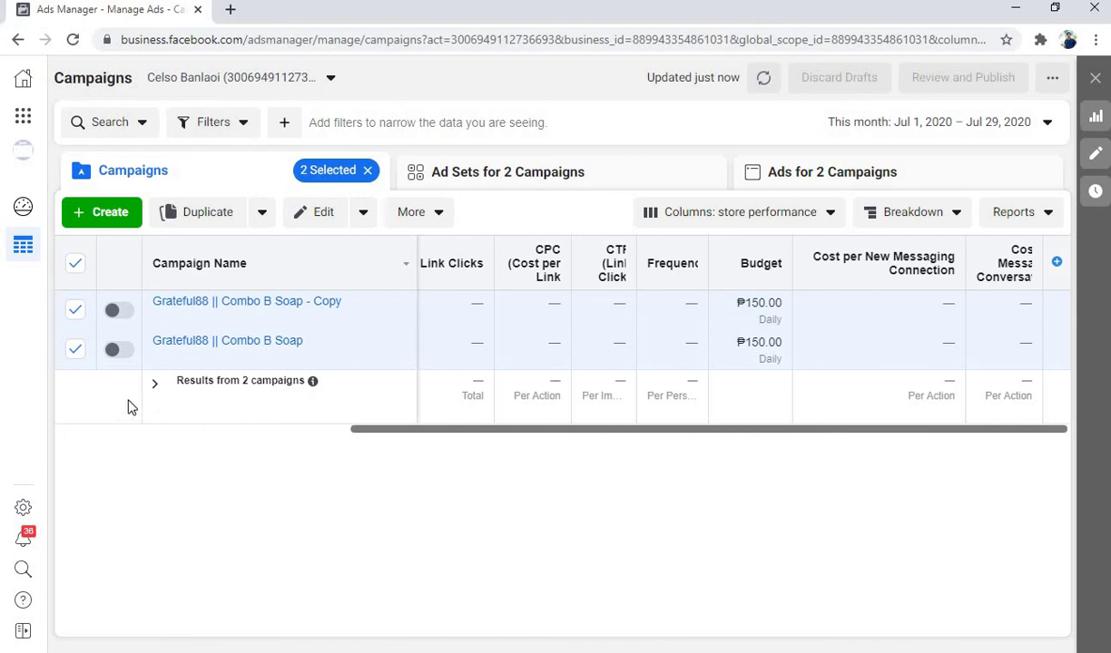
# Clear the selection of both campaigns and examine their delivery and cost columns
pyautogui.click(365, 171)
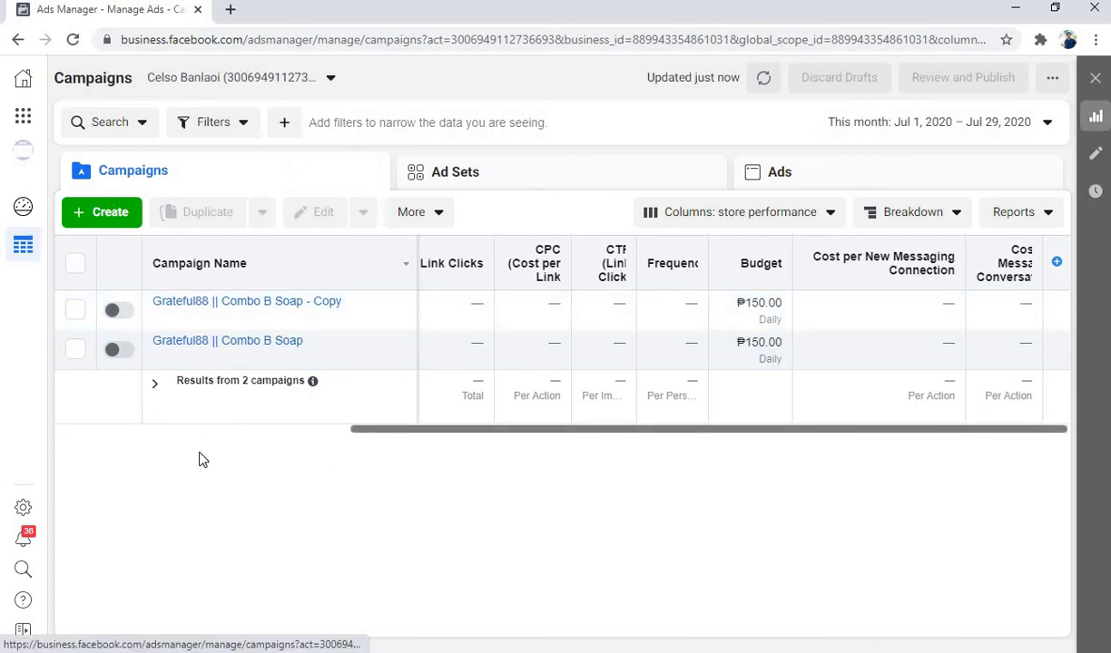
pyautogui.moveTo(447, 467); pyautogui.dragTo(270, 444)
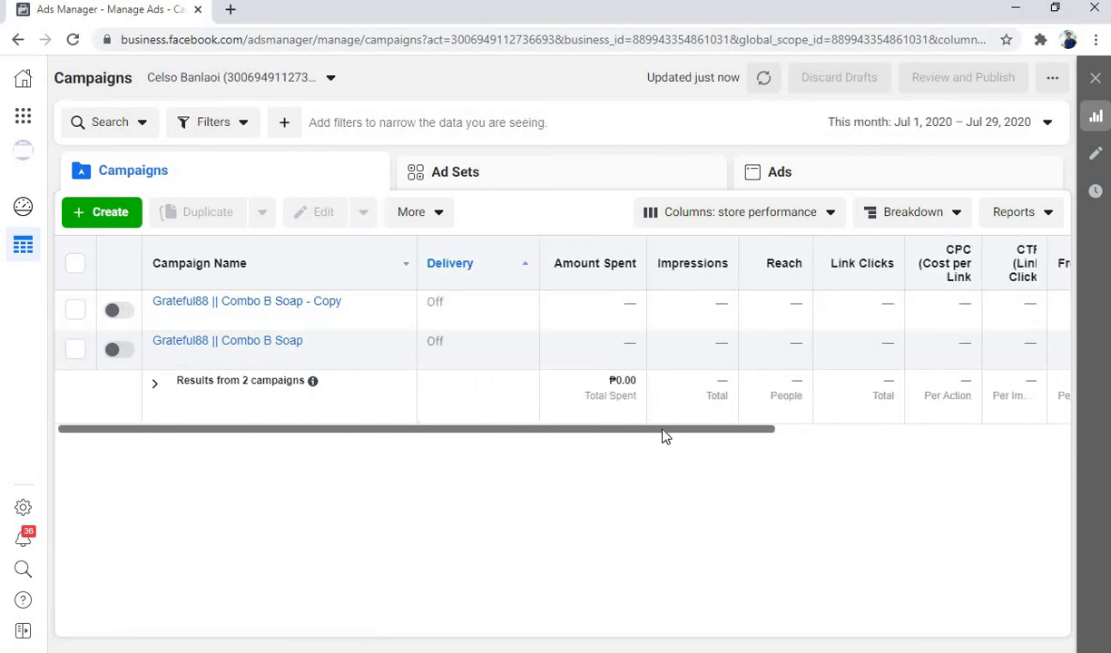
pyautogui.moveTo(763, 432); pyautogui.dragTo(422, 401)
pyautogui.moveTo(770, 438); pyautogui.dragTo(616, 324)
# Narrow the Delivery, Amount Spent and Link Clicks columns in the campaign list
pyautogui.moveTo(539, 252); pyautogui.dragTo(511, 243)
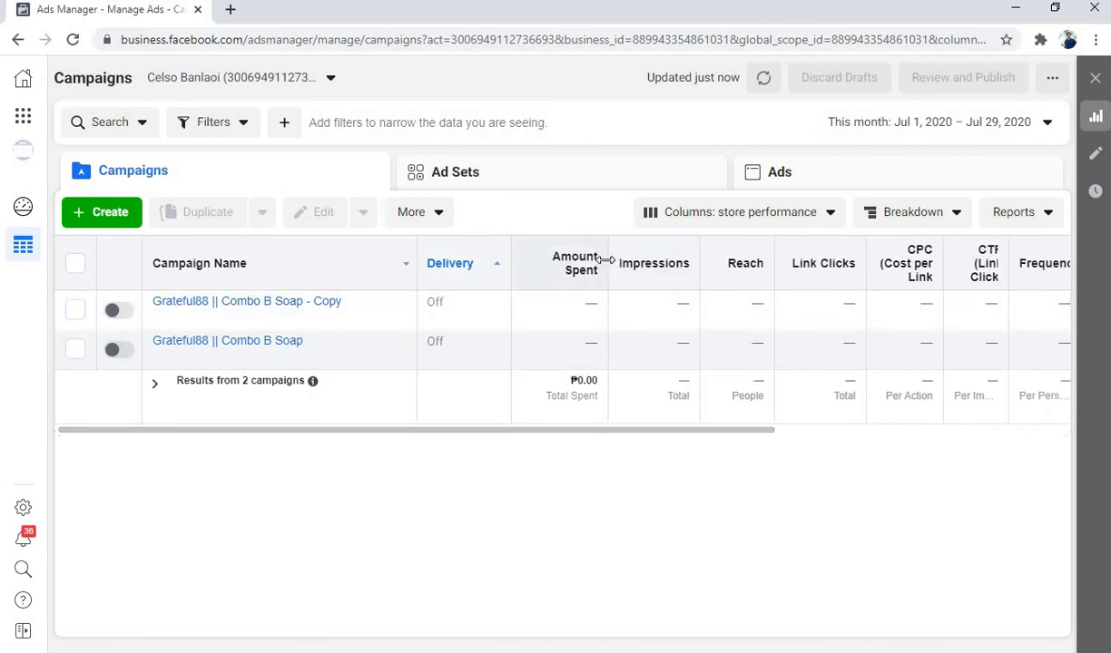
pyautogui.moveTo(606, 260)
pyautogui.mouseDown()
pyautogui.moveTo(578, 260)
pyautogui.moveTo(586, 264)
pyautogui.mouseUp()
pyautogui.moveTo(701, 434); pyautogui.dragTo(481, 434)
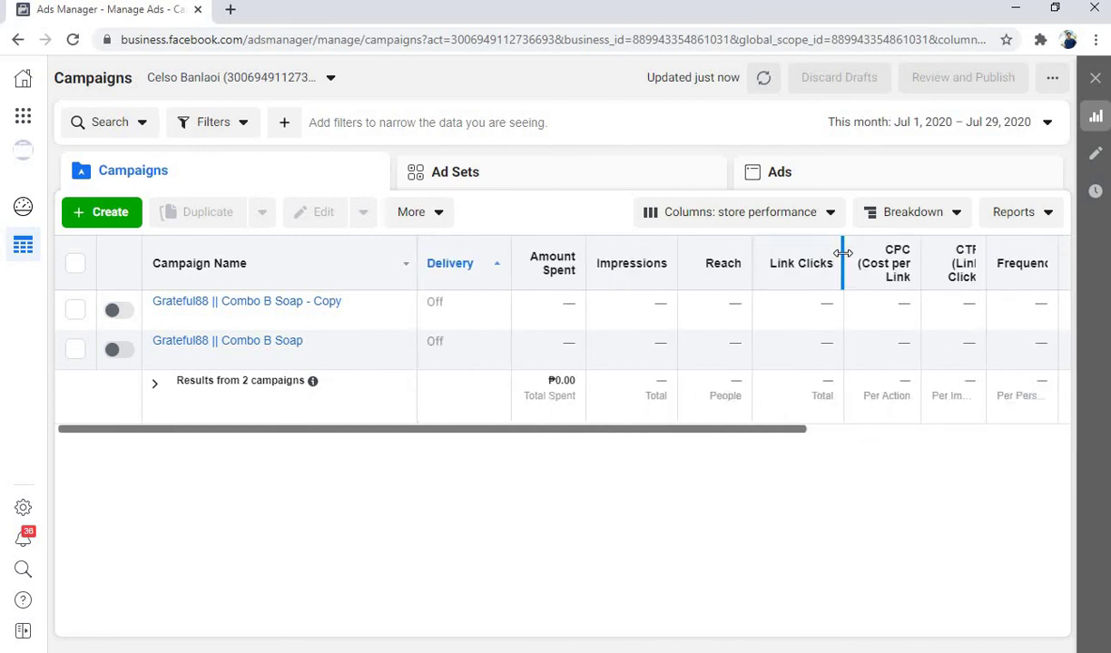
pyautogui.moveTo(840, 257); pyautogui.dragTo(832, 261)
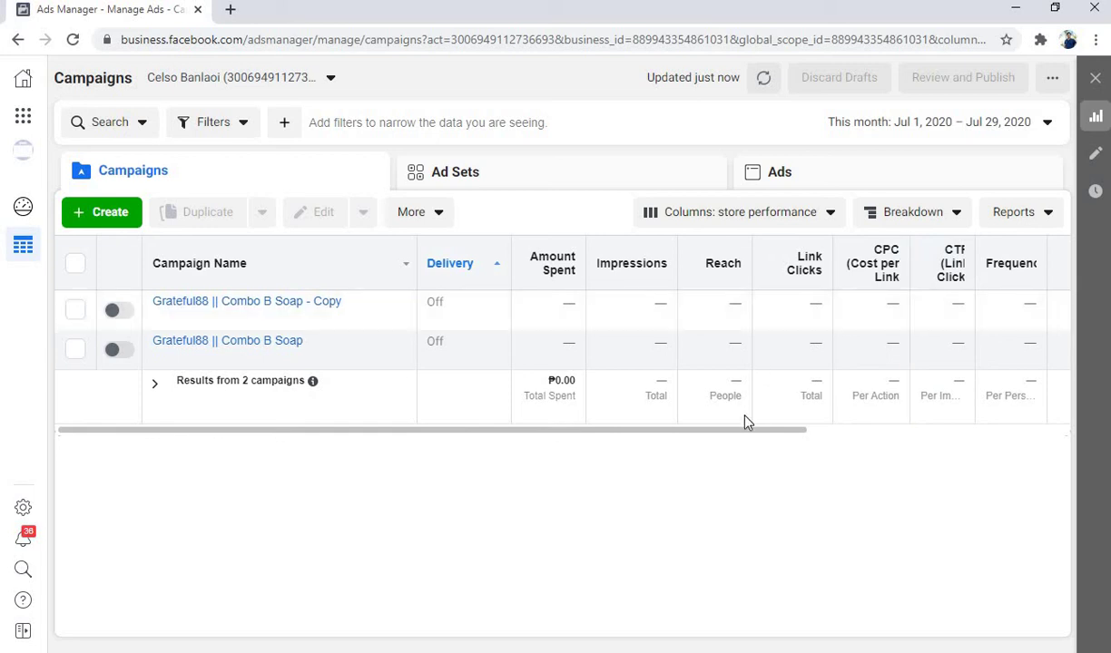
pyautogui.moveTo(805, 431); pyautogui.dragTo(1039, 429)
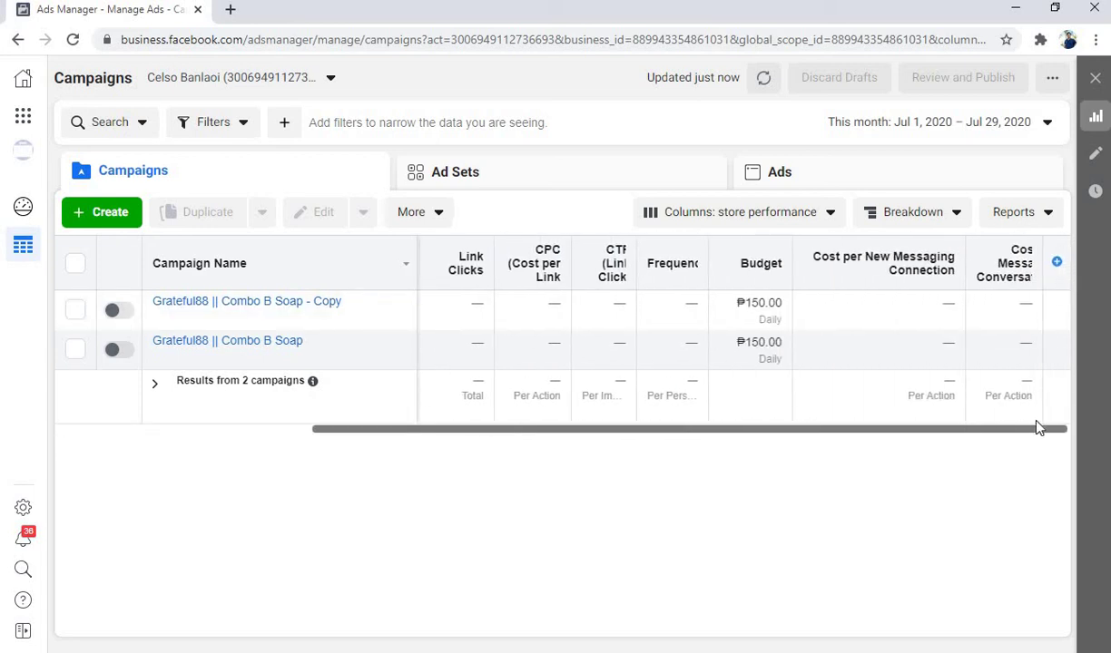